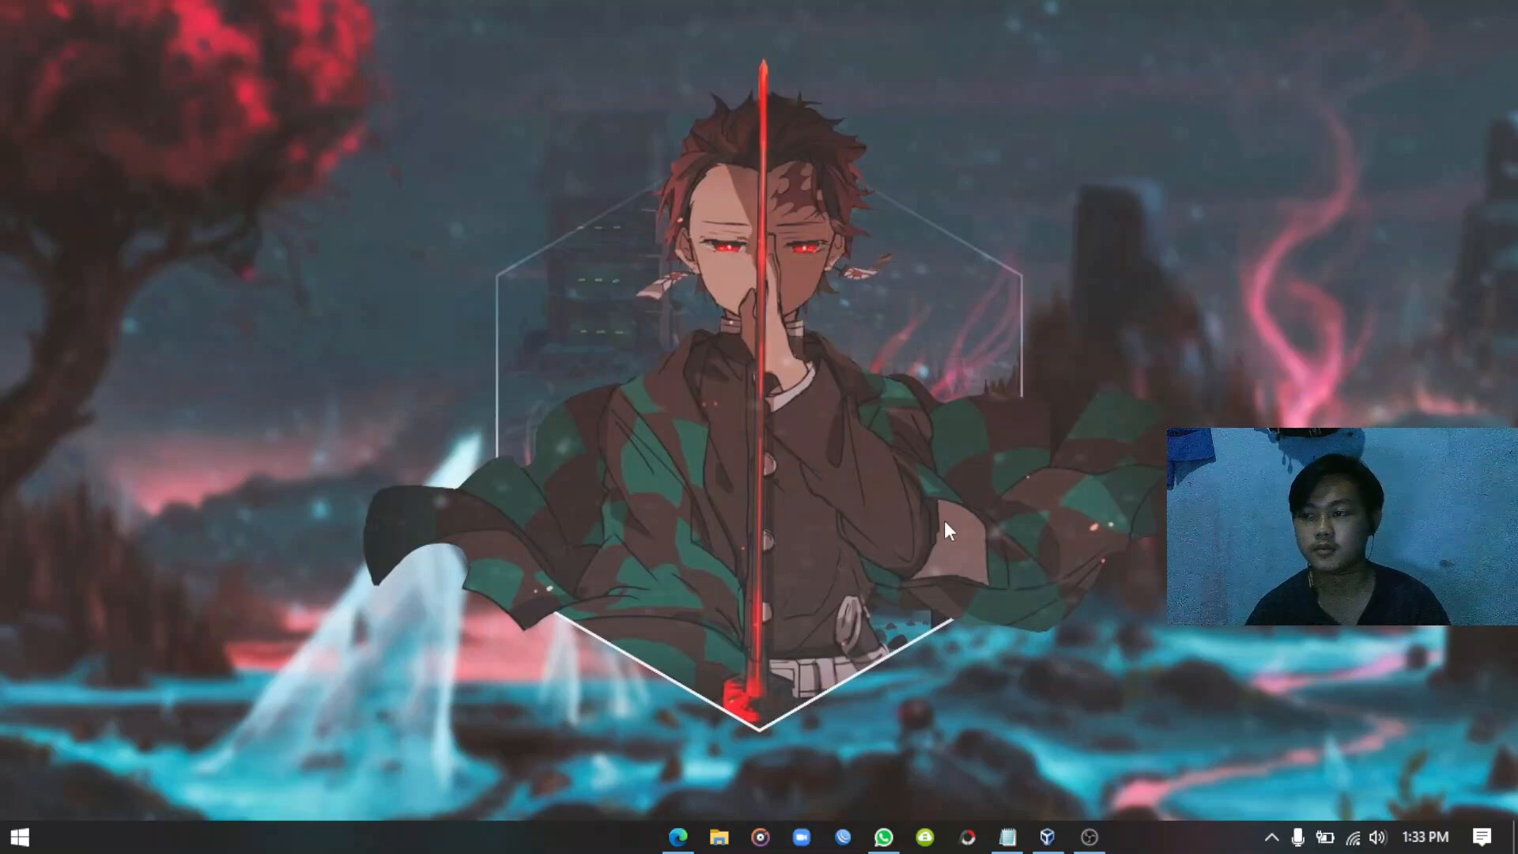
# Bring up the VirtualBox Manager from the taskbar and move its window toward the upper left.
pyautogui.click(1048, 835)
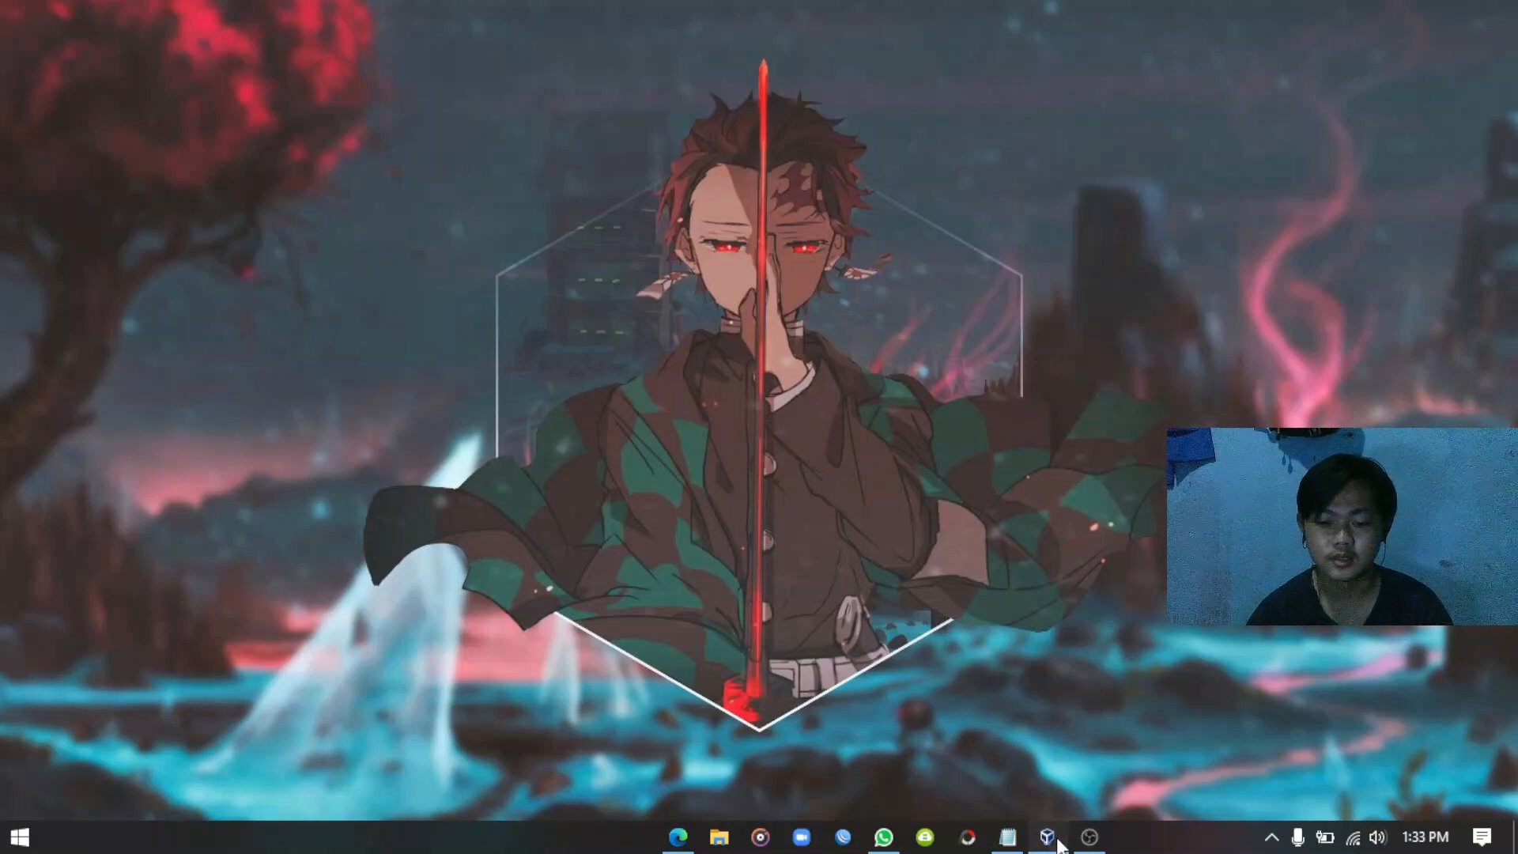
pyautogui.moveTo(986, 142); pyautogui.dragTo(651, 117)
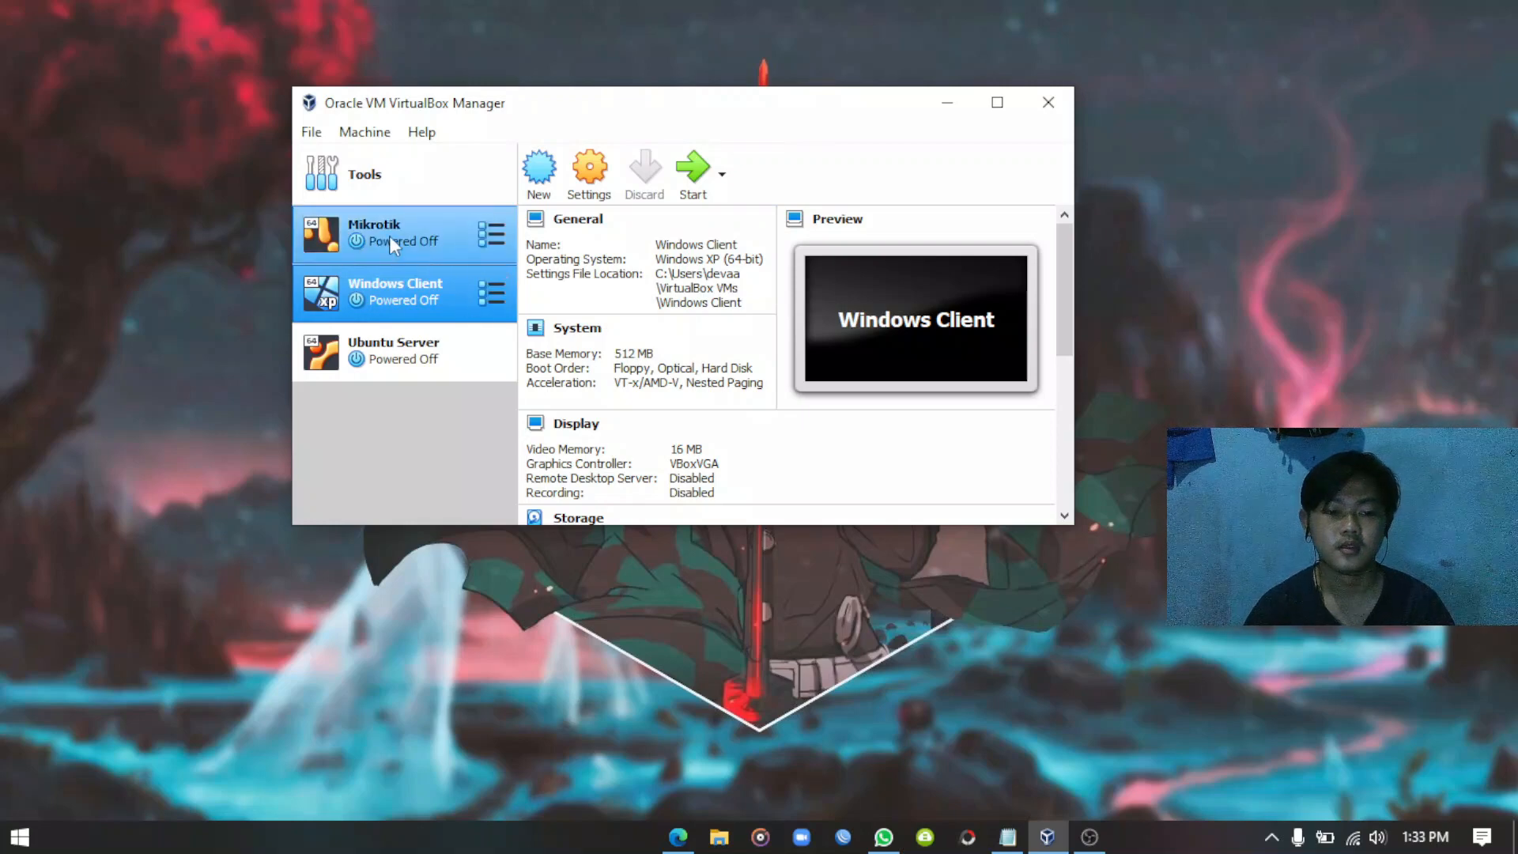
pyautogui.click(409, 247)
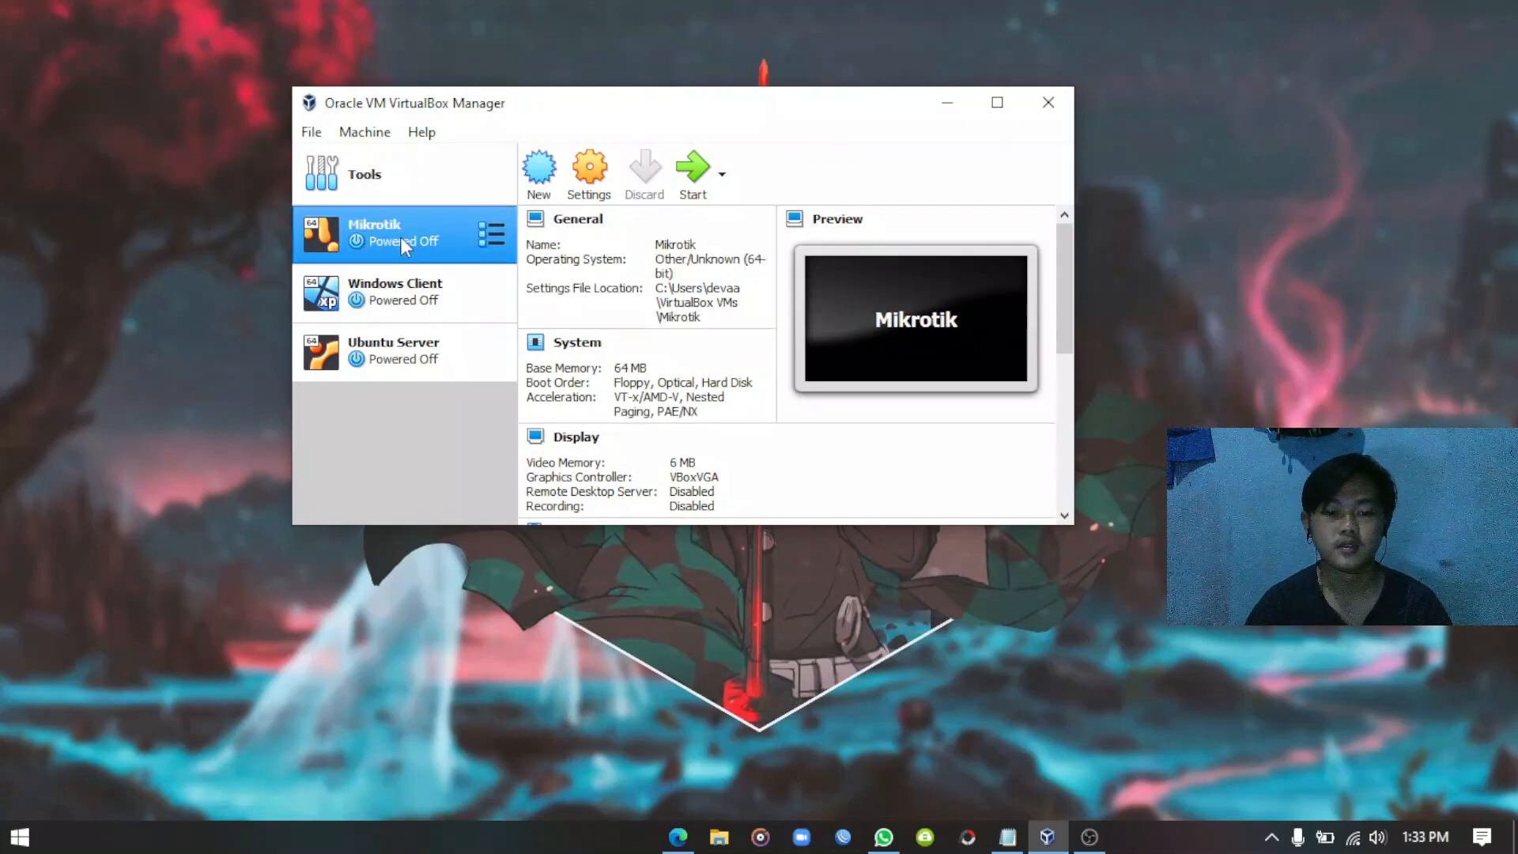
pyautogui.click(597, 192)
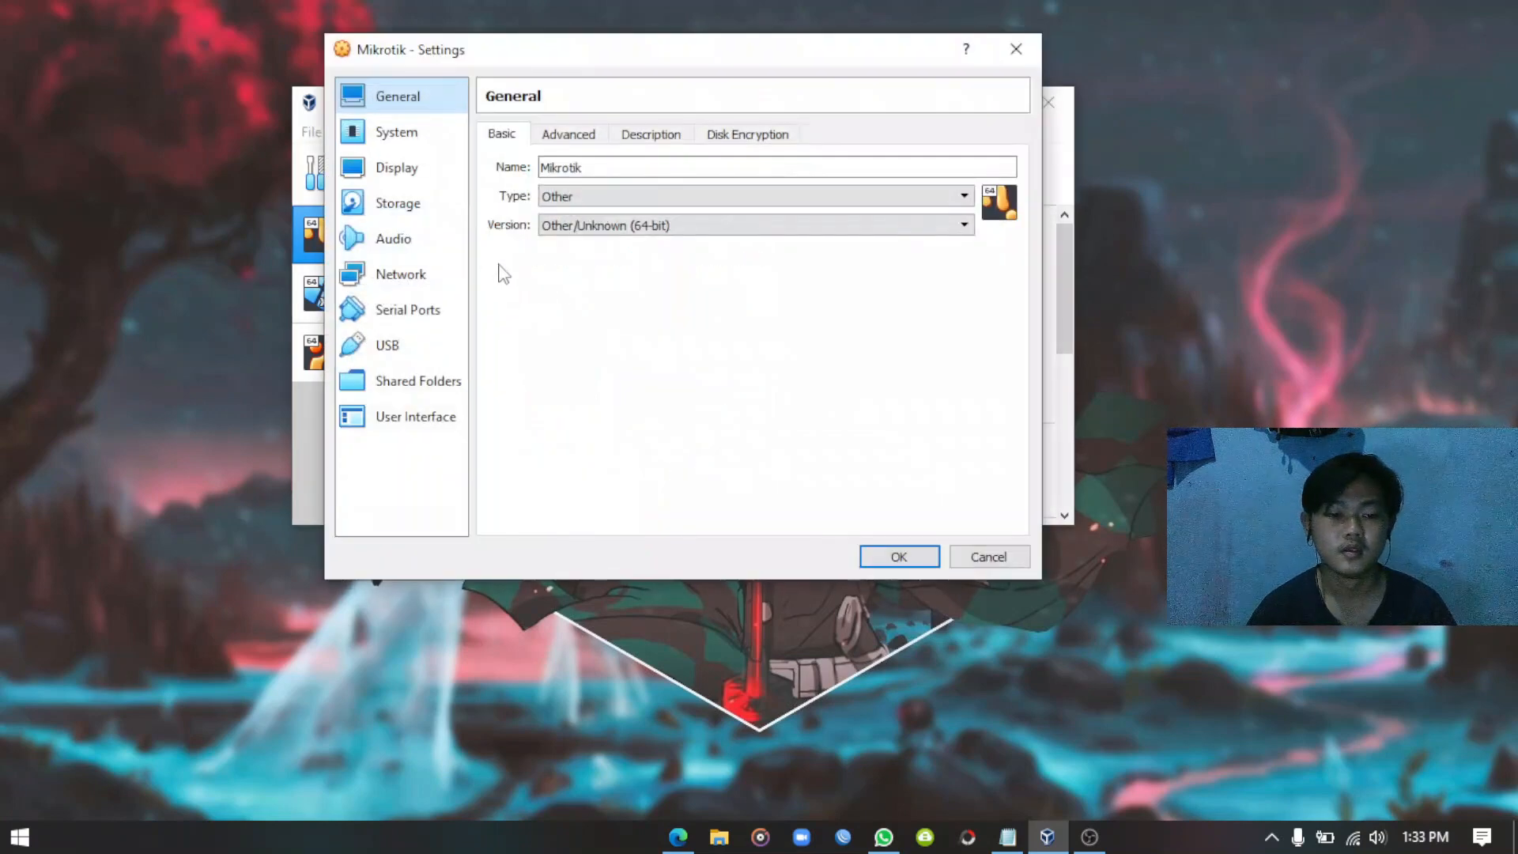
pyautogui.click(419, 275)
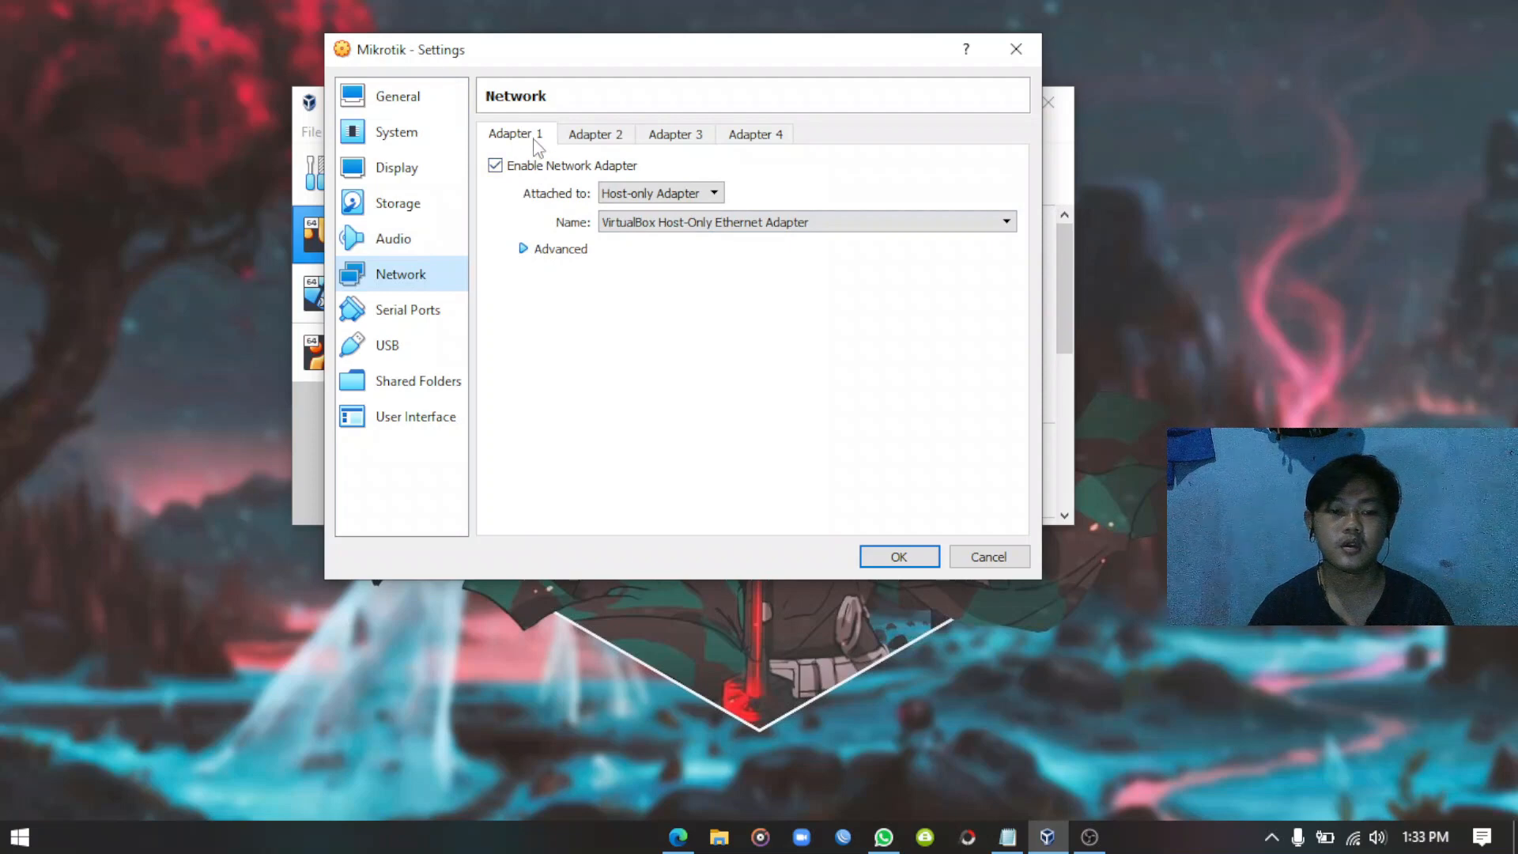
pyautogui.click(697, 196)
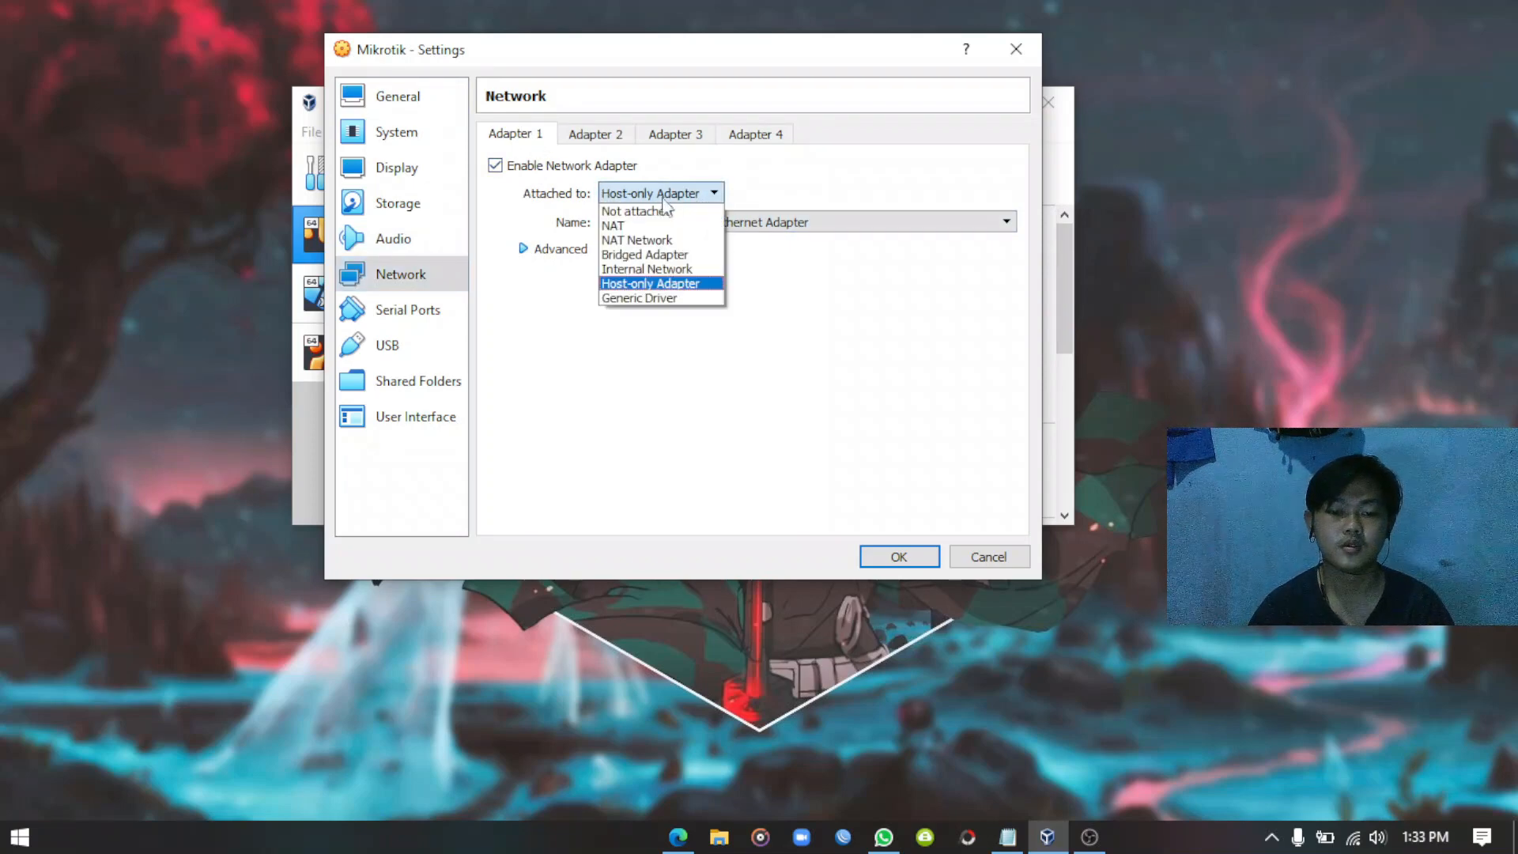
pyautogui.click(650, 285)
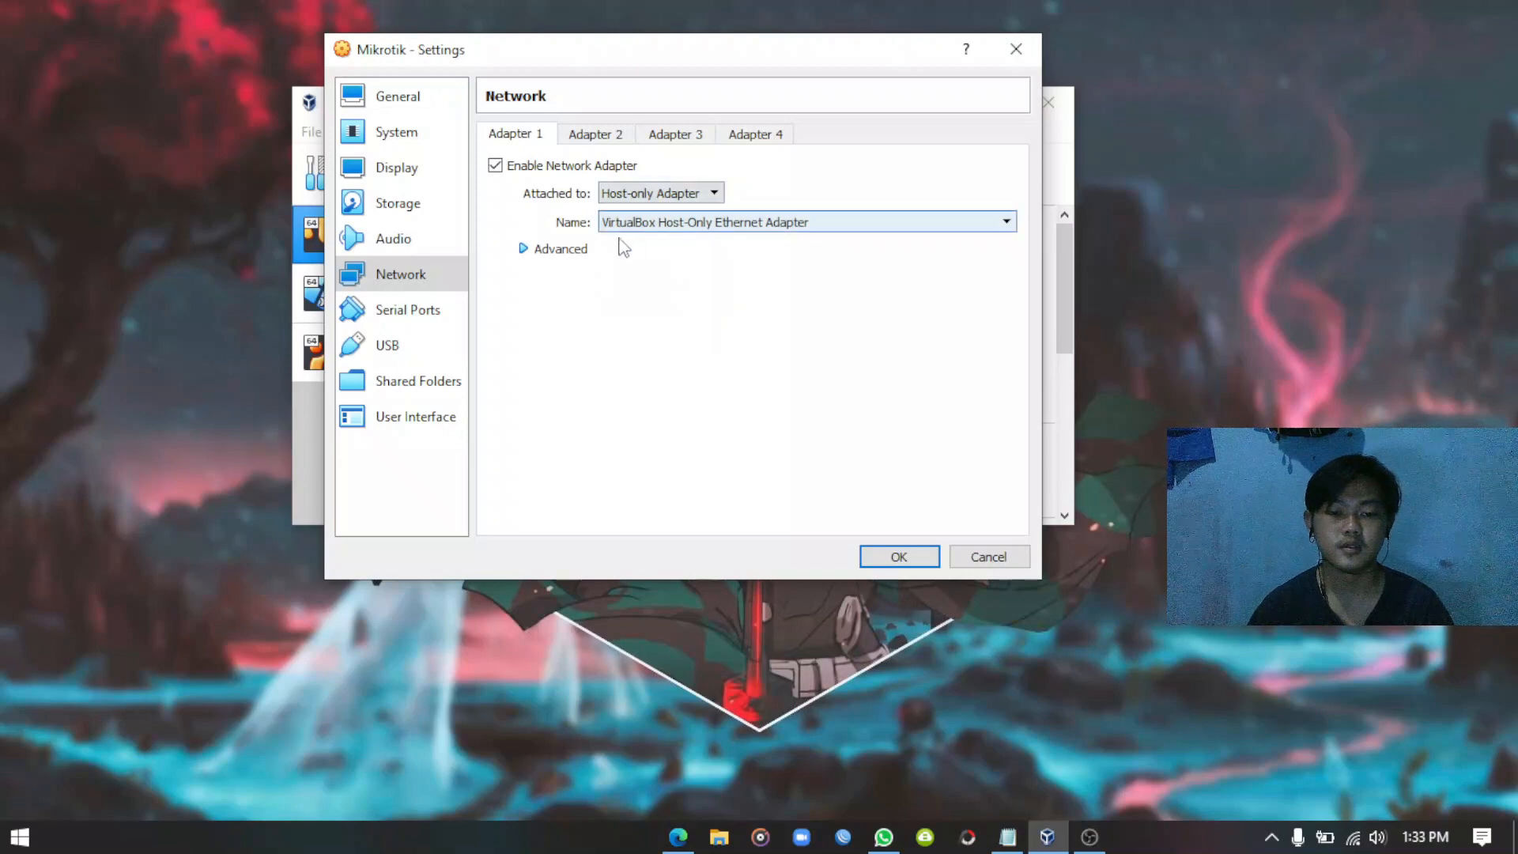
pyautogui.click(738, 225)
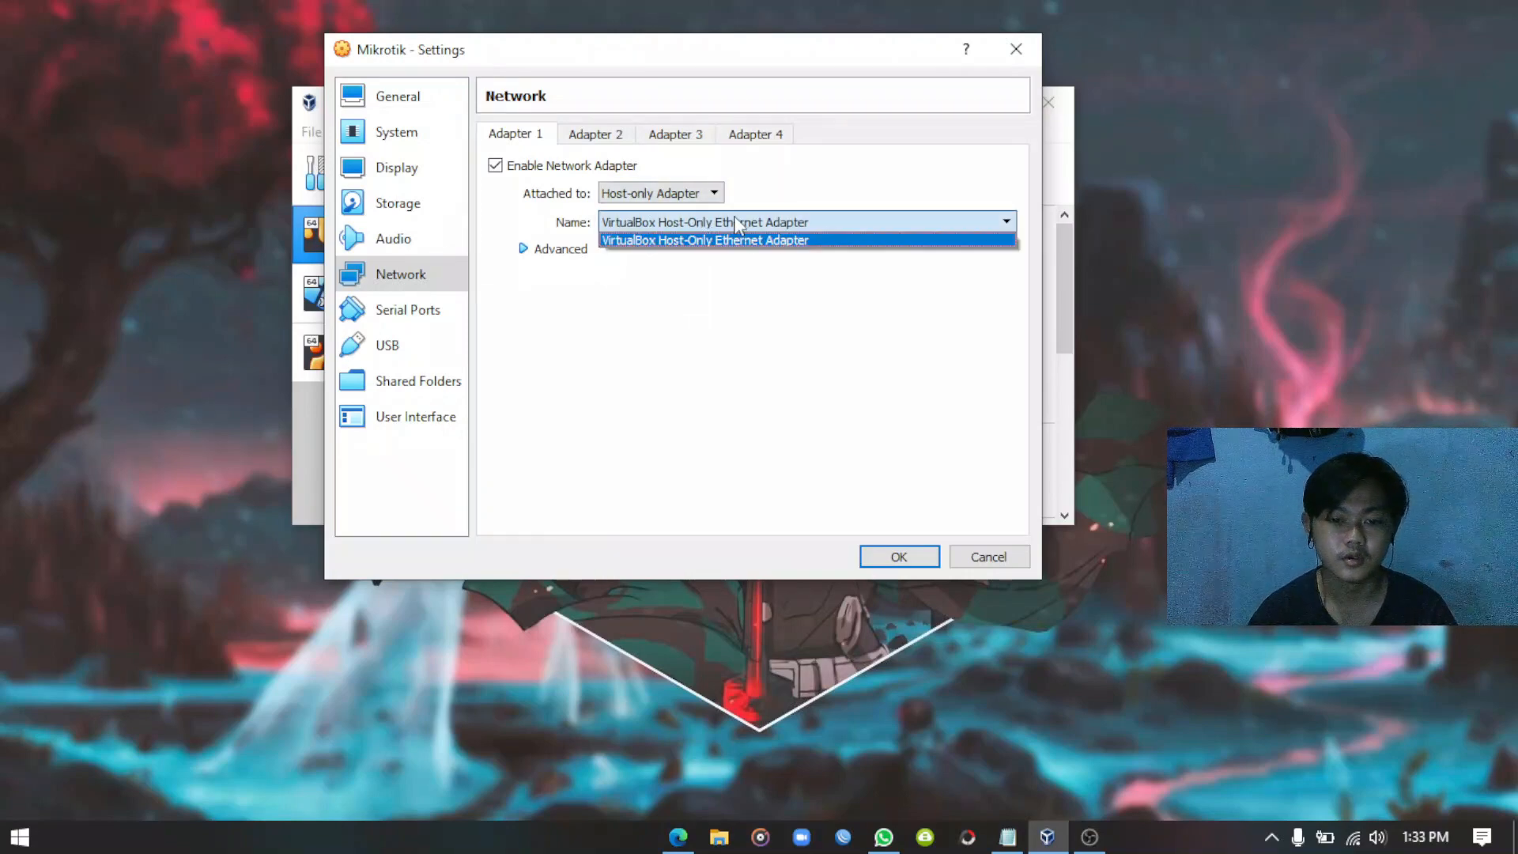
pyautogui.click(732, 227)
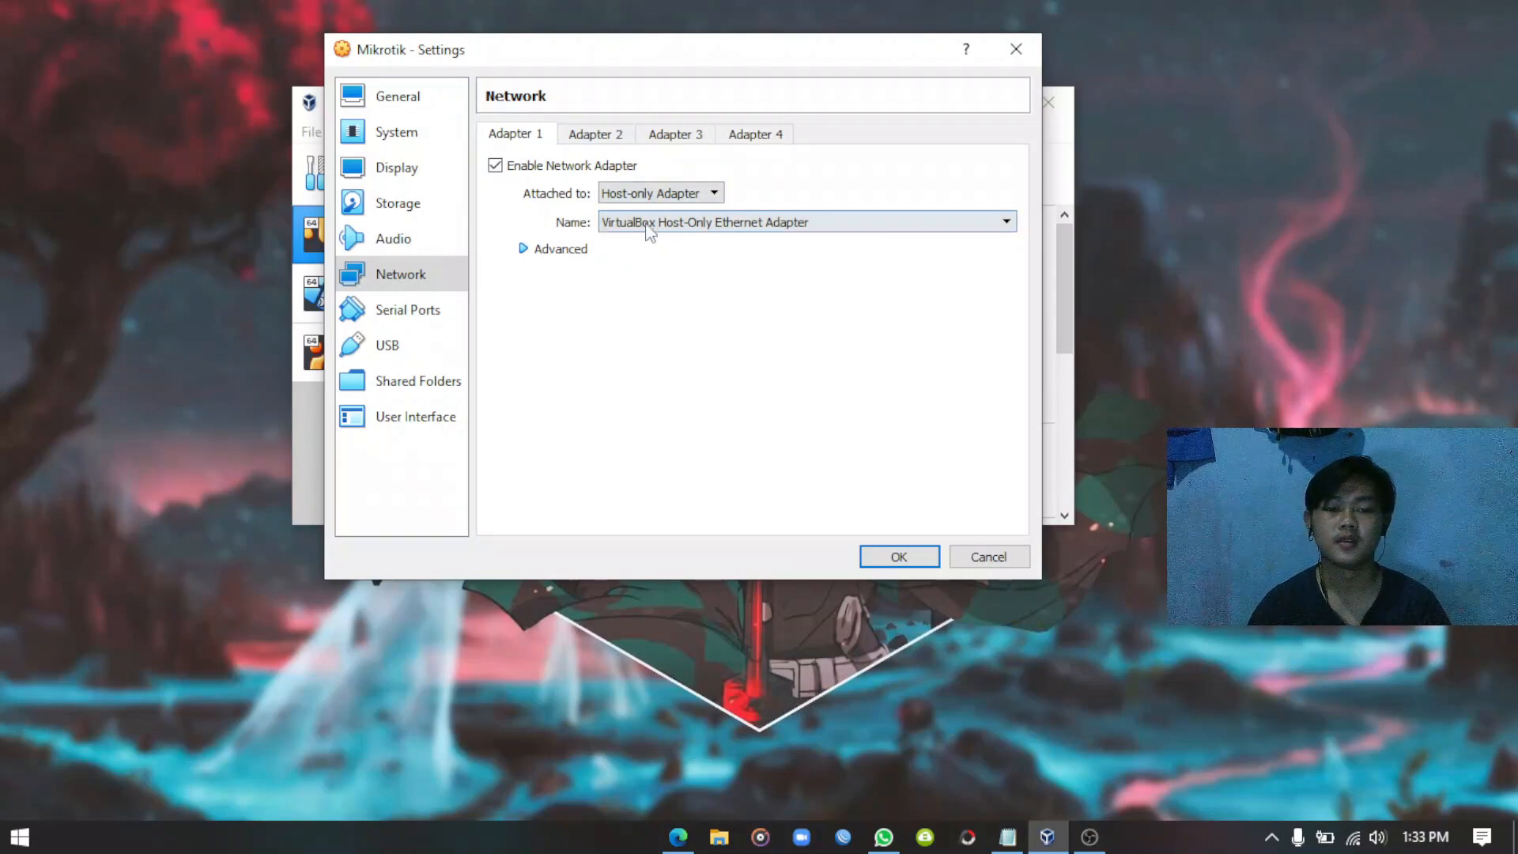
pyautogui.click(603, 138)
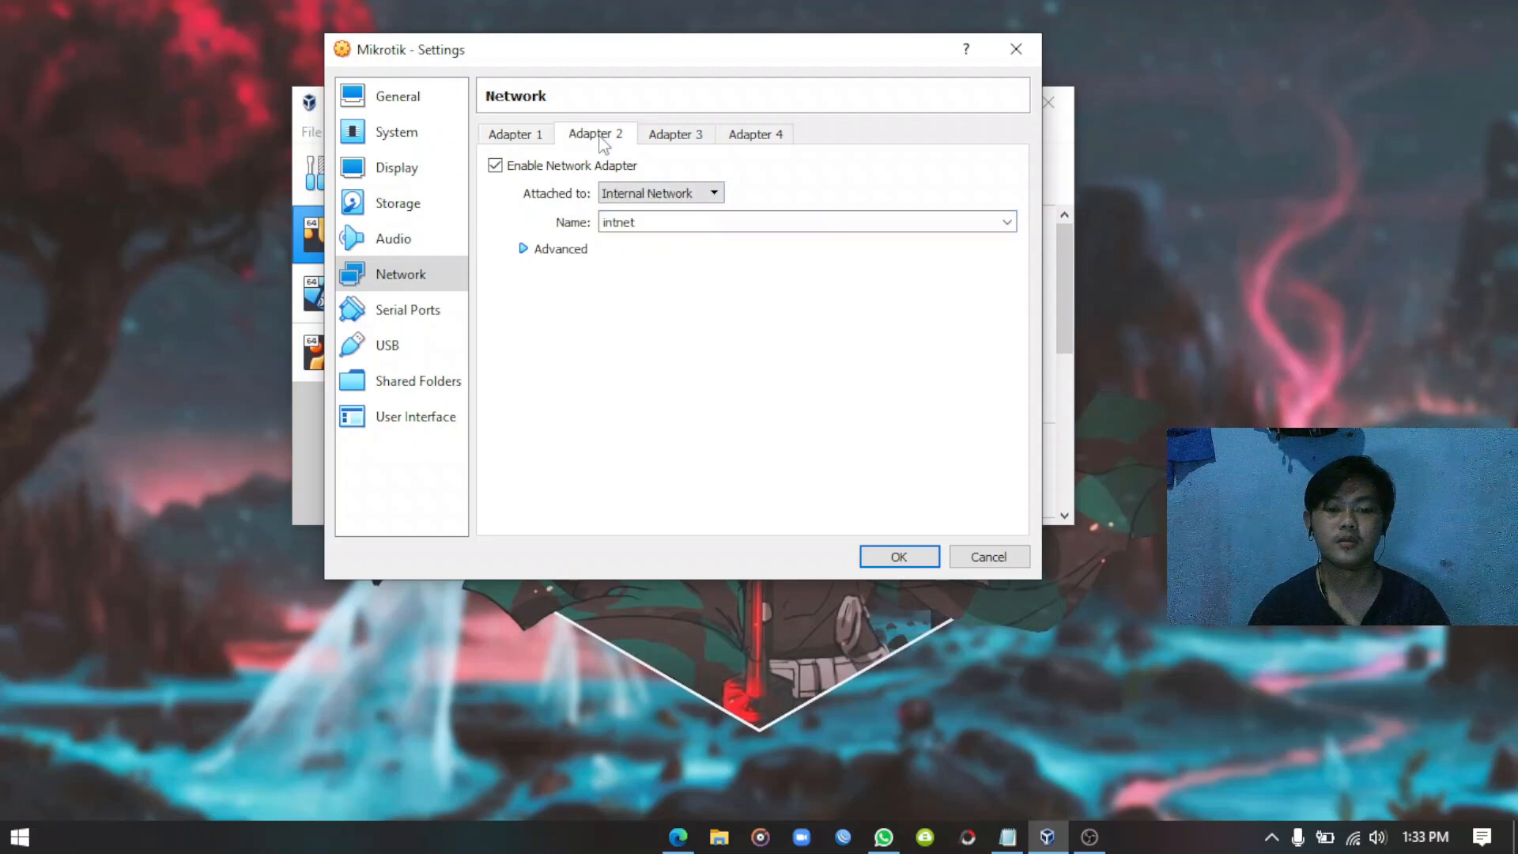
pyautogui.click(656, 197)
pyautogui.click(656, 199)
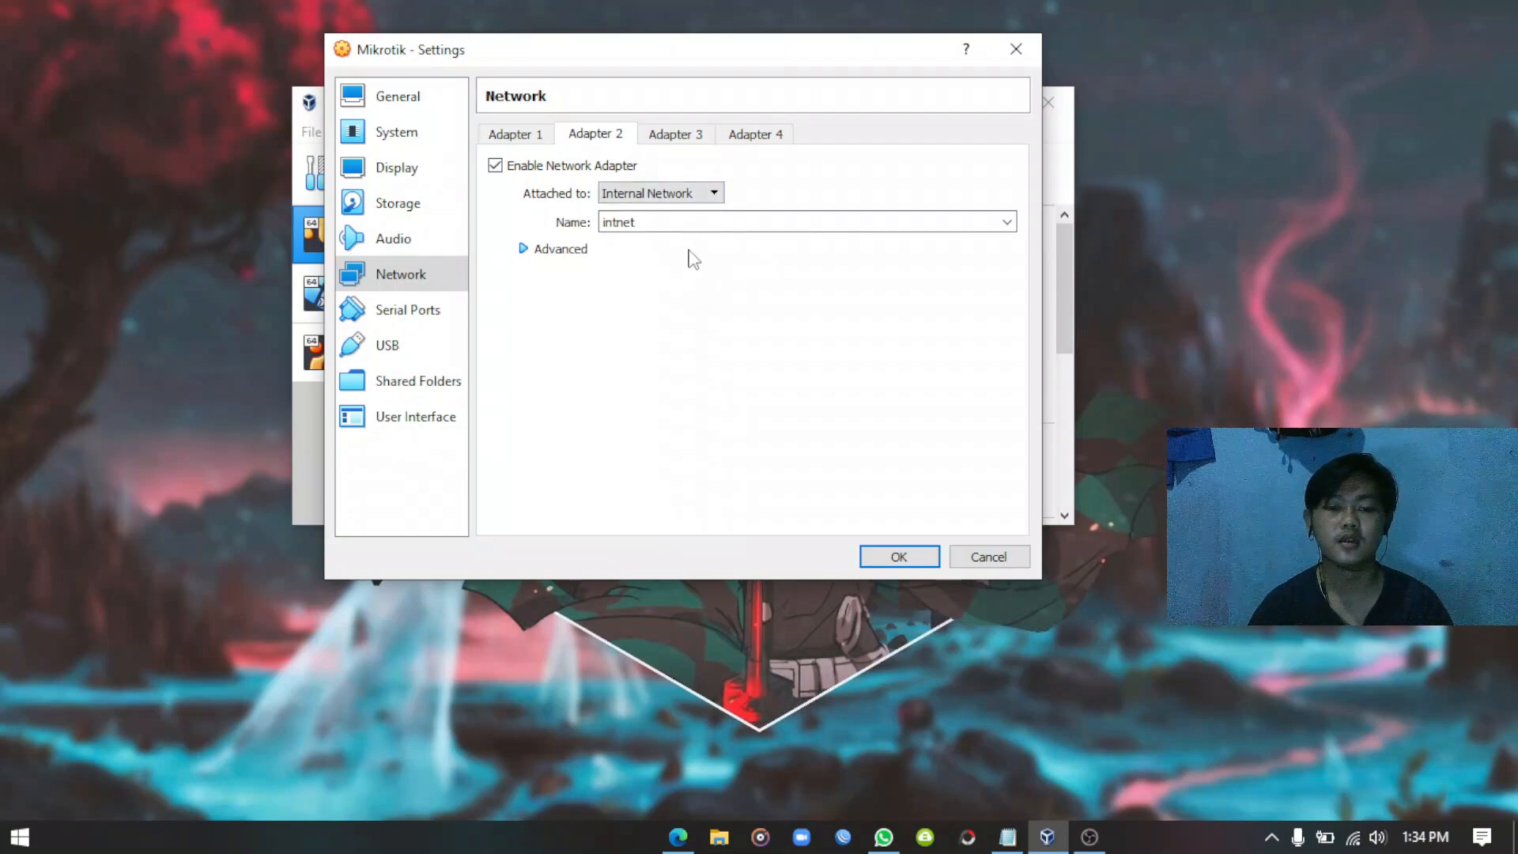
pyautogui.click(898, 556)
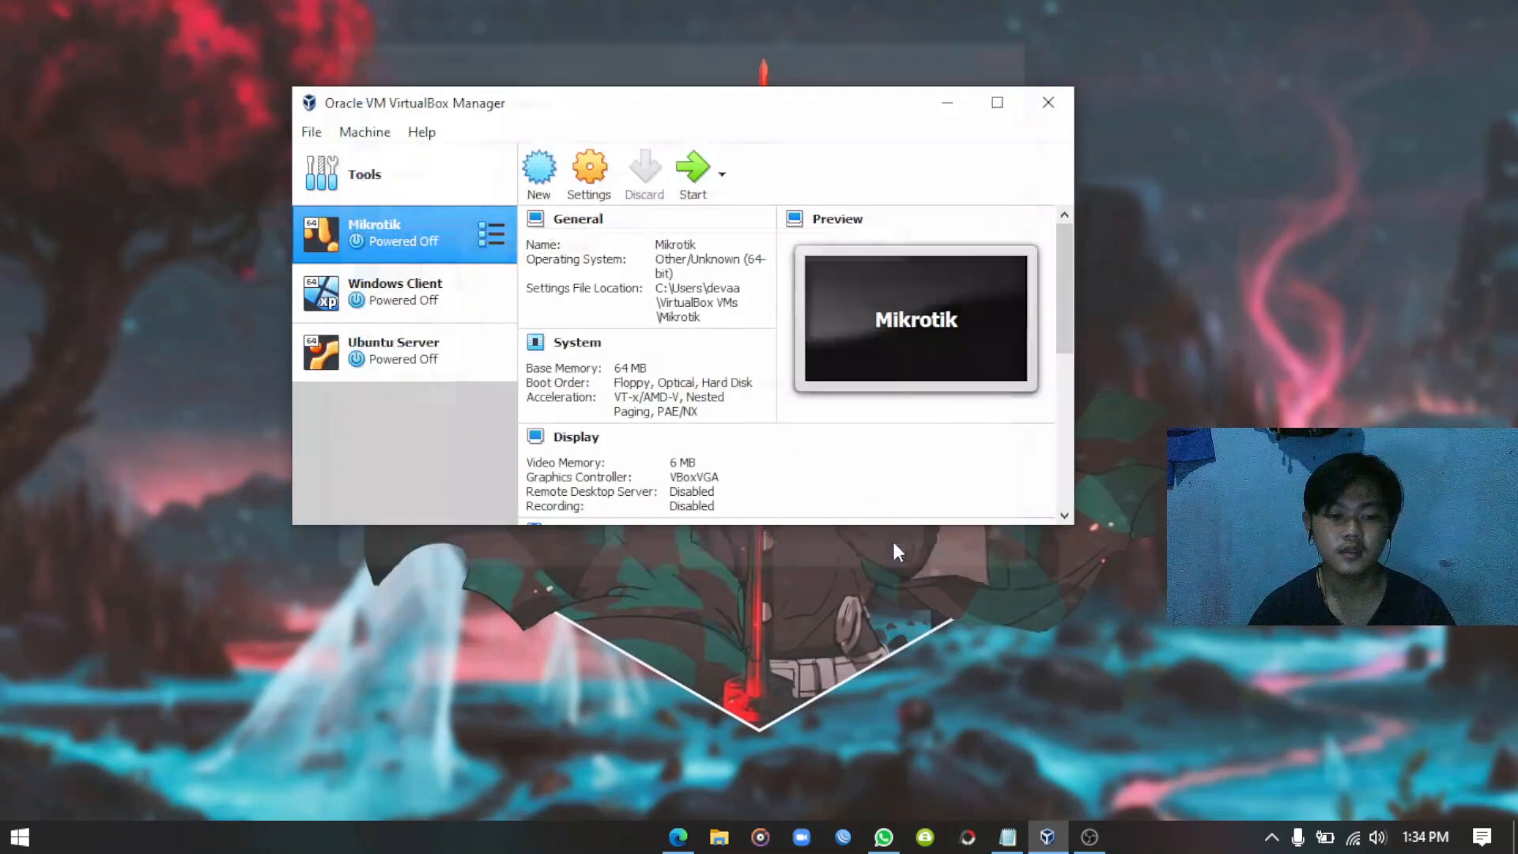
# Confirm Windows Client's Adapter 1 stays on Internal Network 'intnet', then minimize the Manager.
pyautogui.click(419, 301)
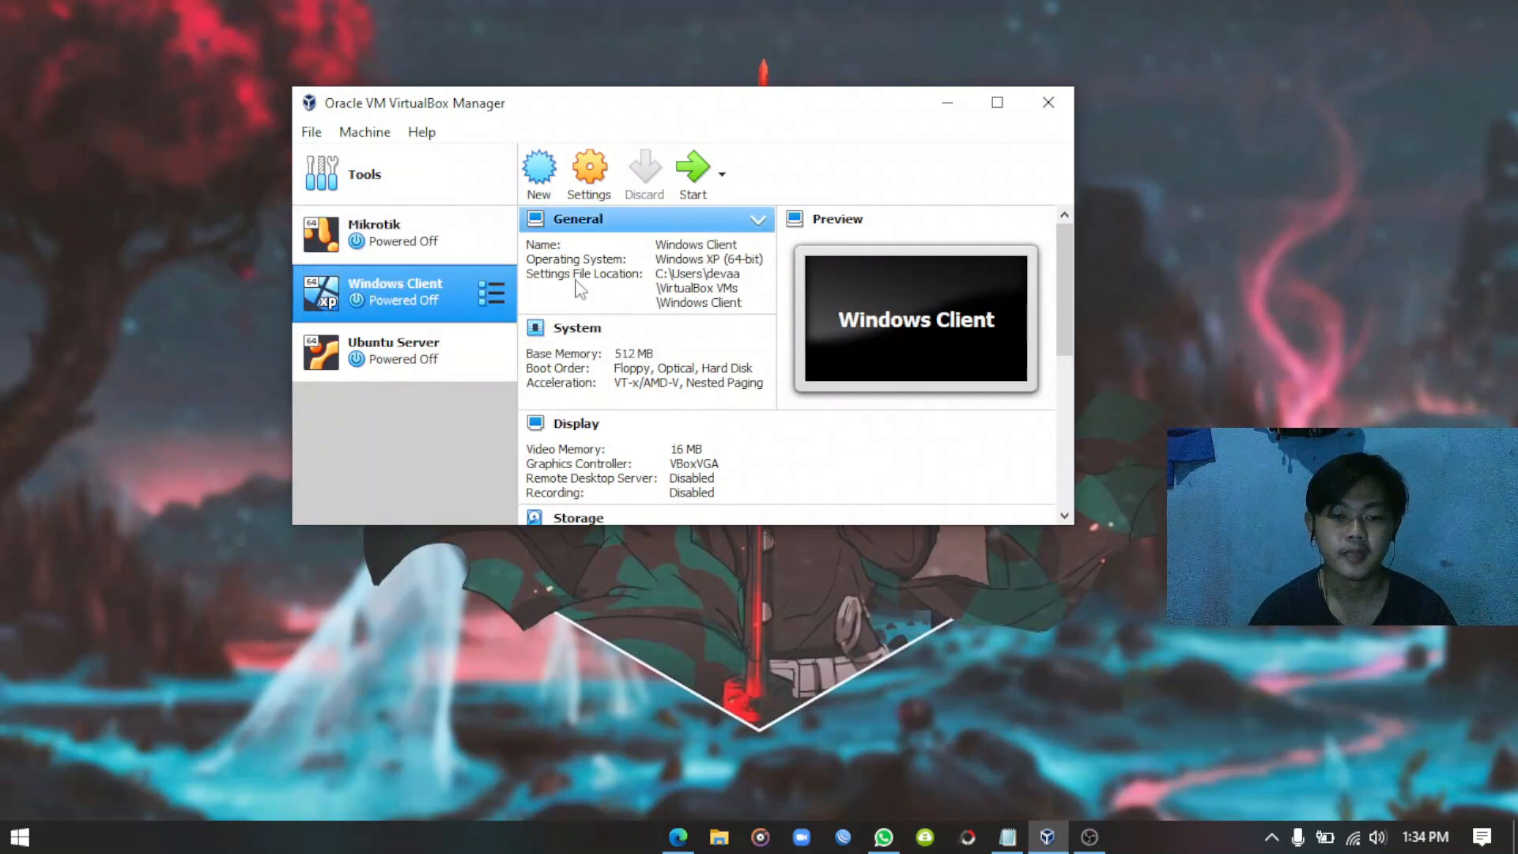
pyautogui.click(591, 182)
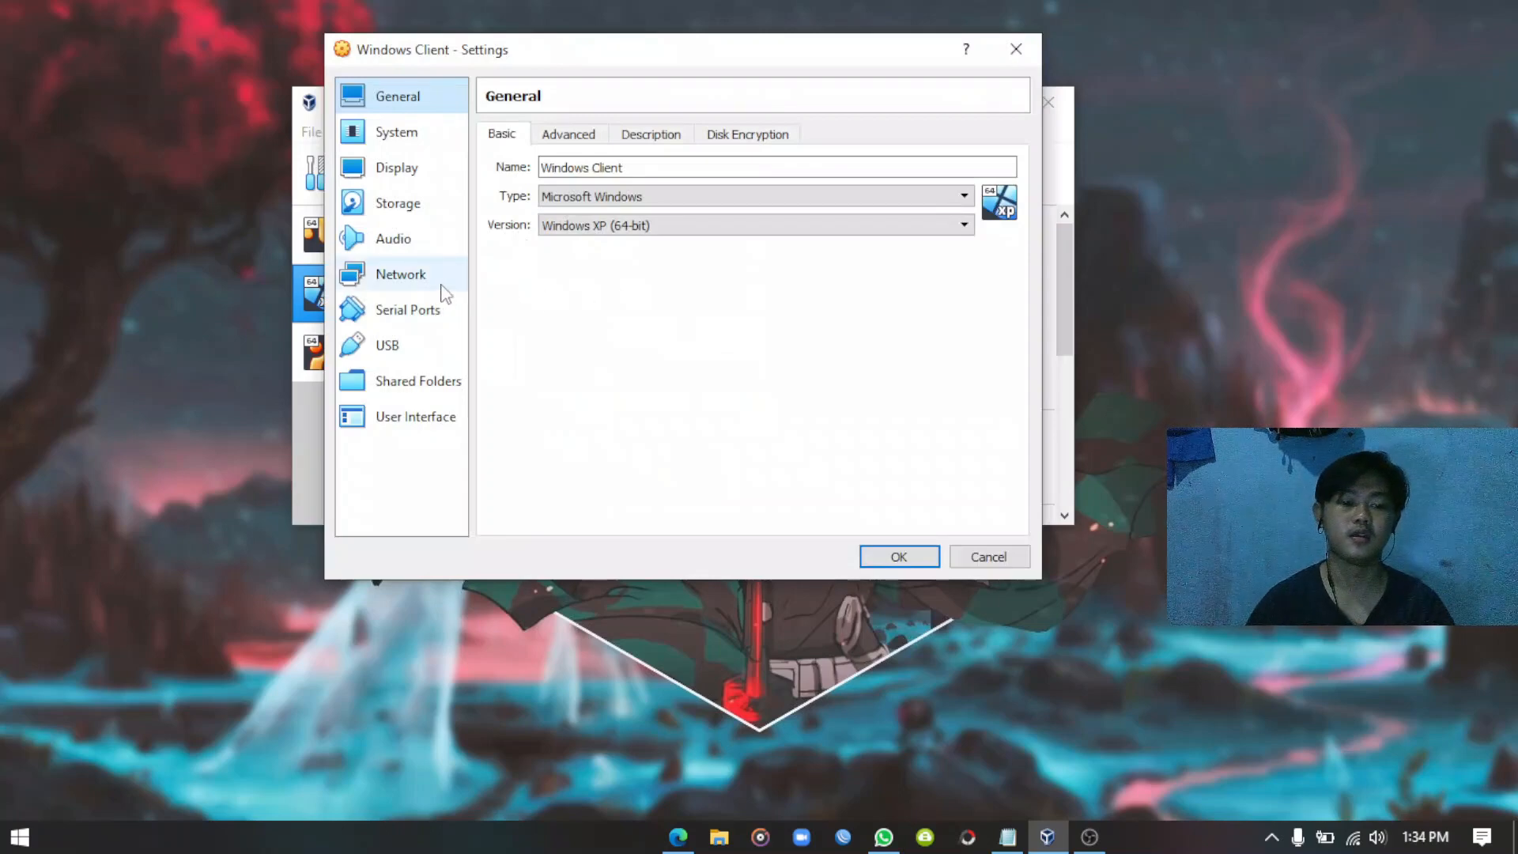
pyautogui.click(408, 280)
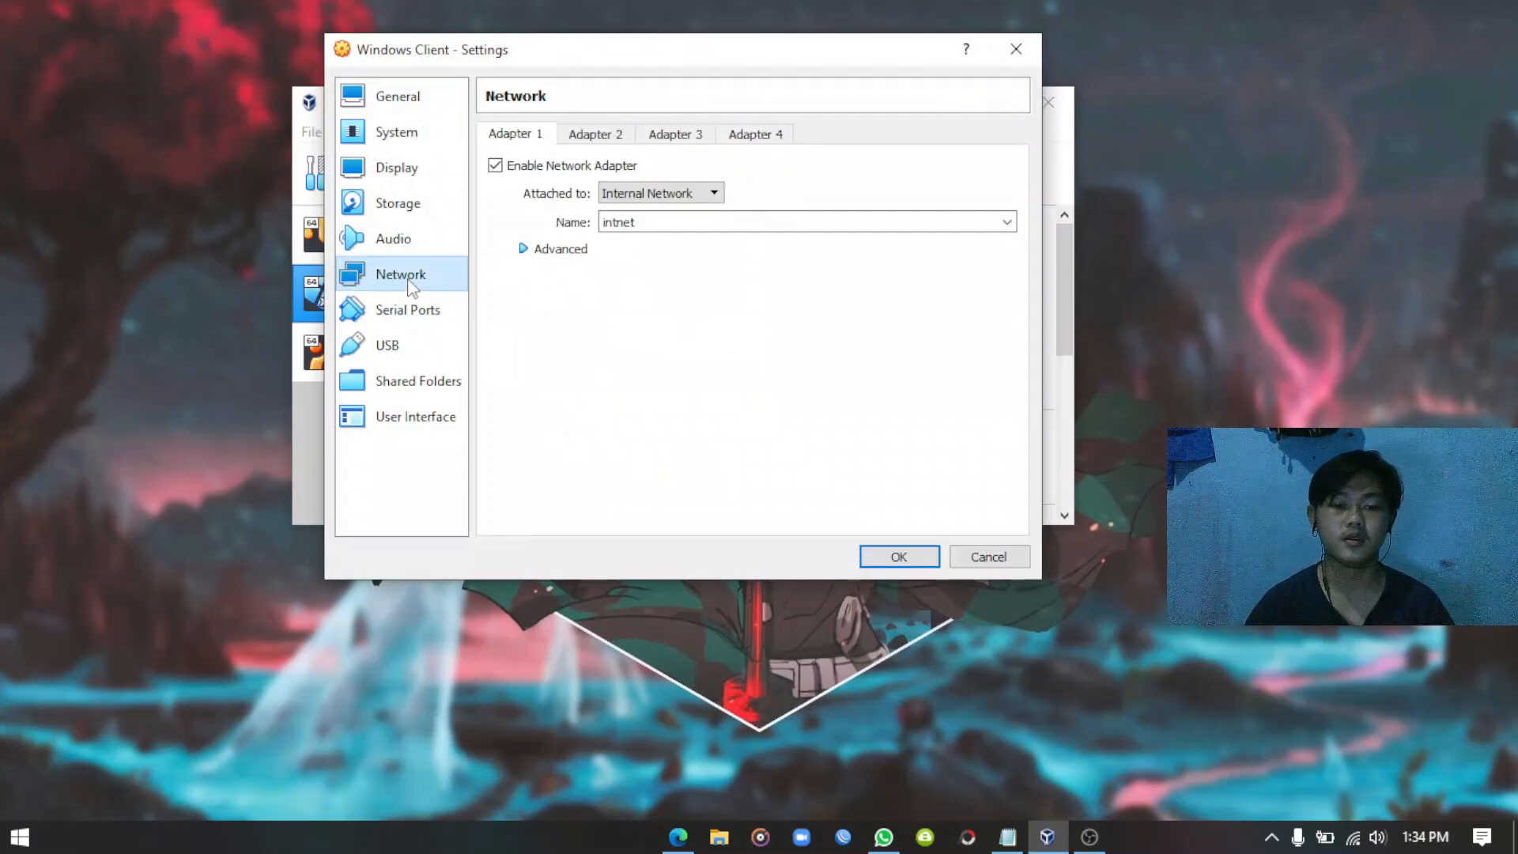
pyautogui.click(698, 199)
pyautogui.click(696, 199)
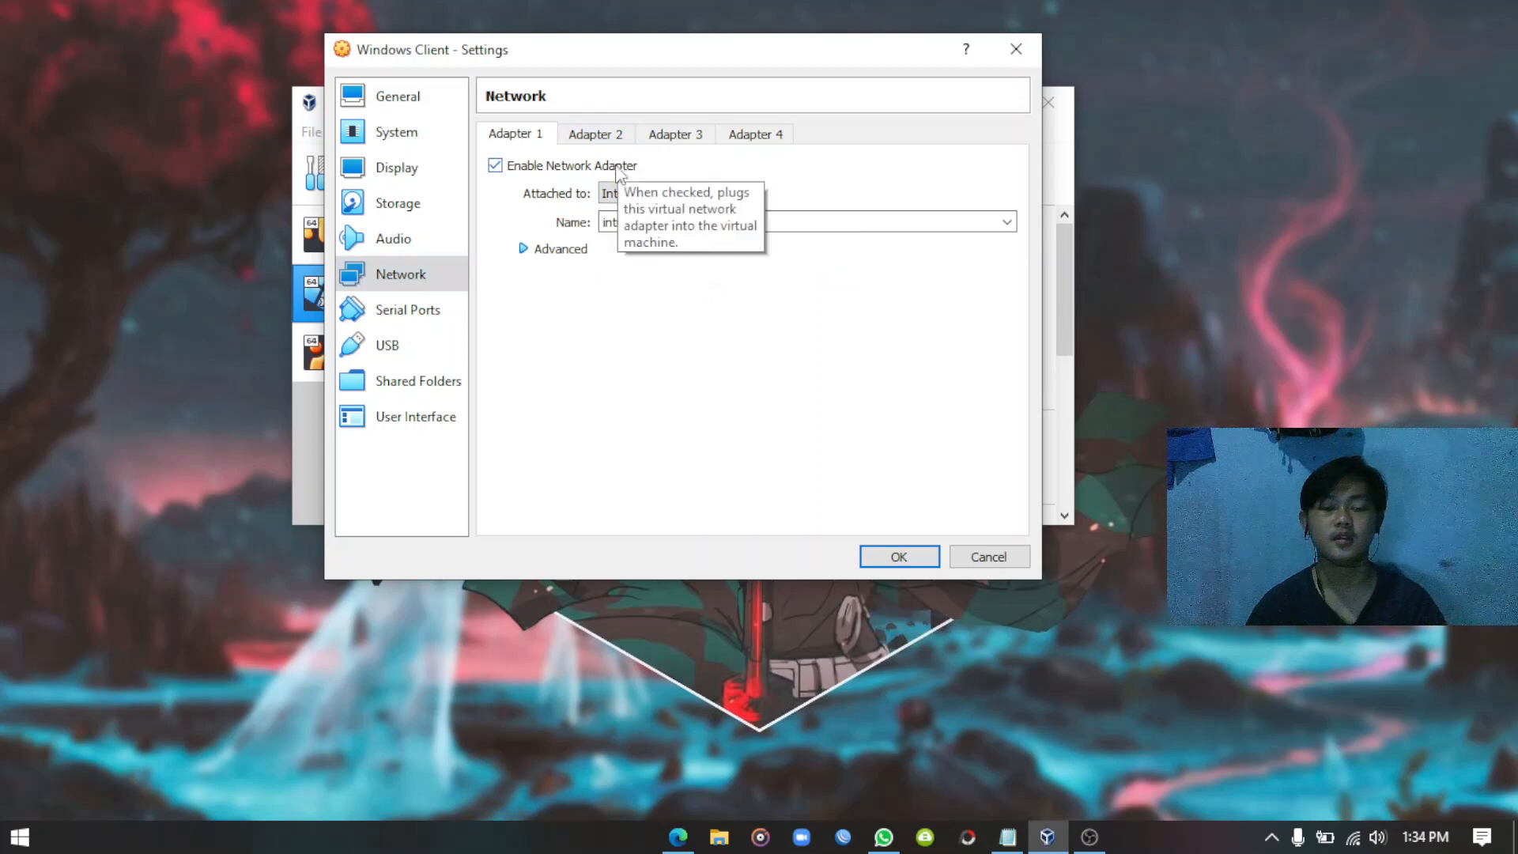
pyautogui.click(901, 557)
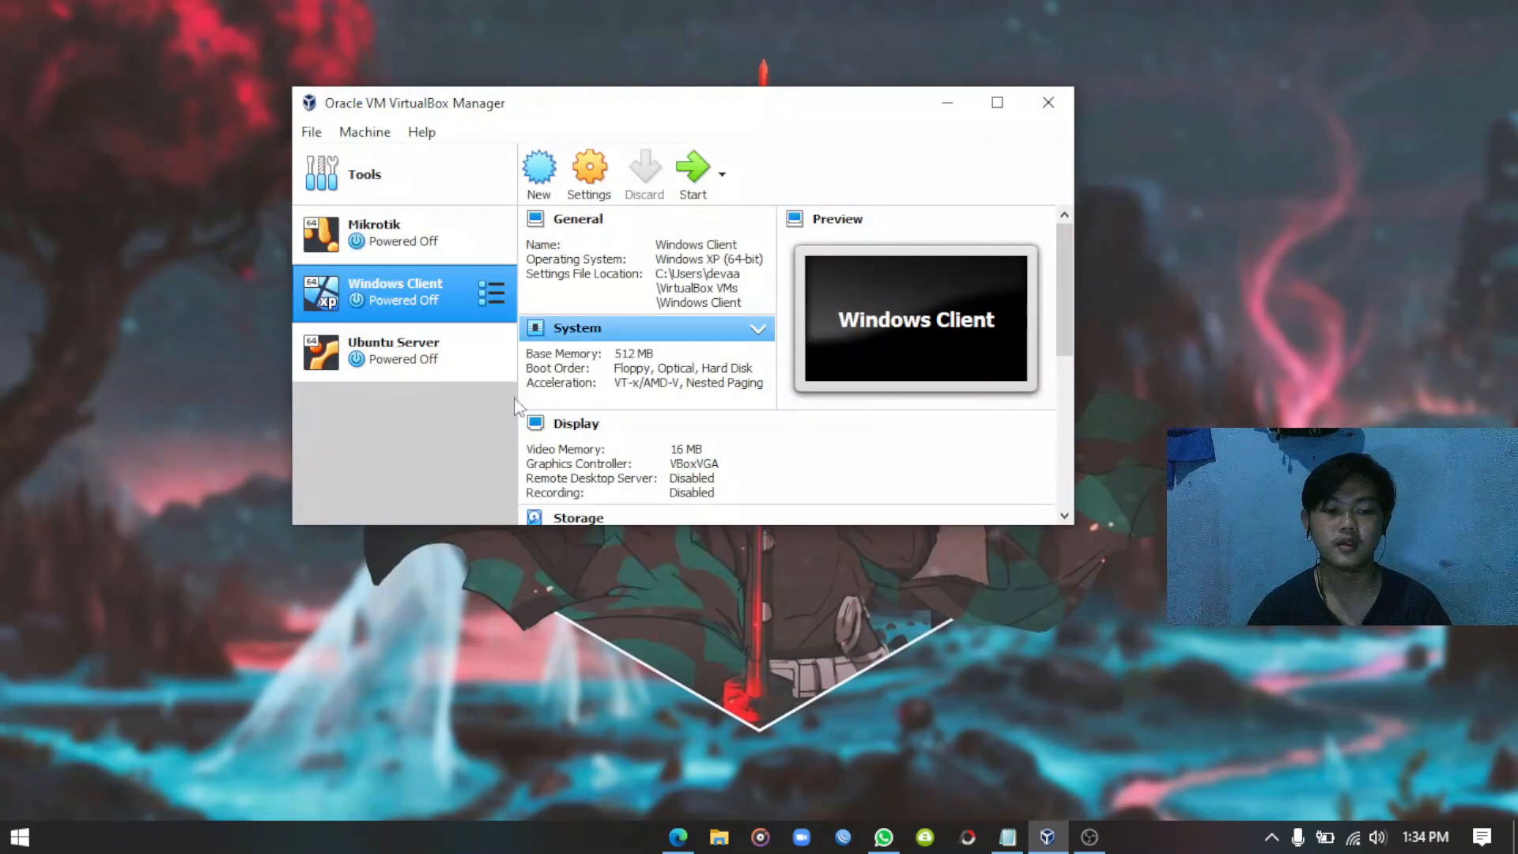
pyautogui.click(956, 107)
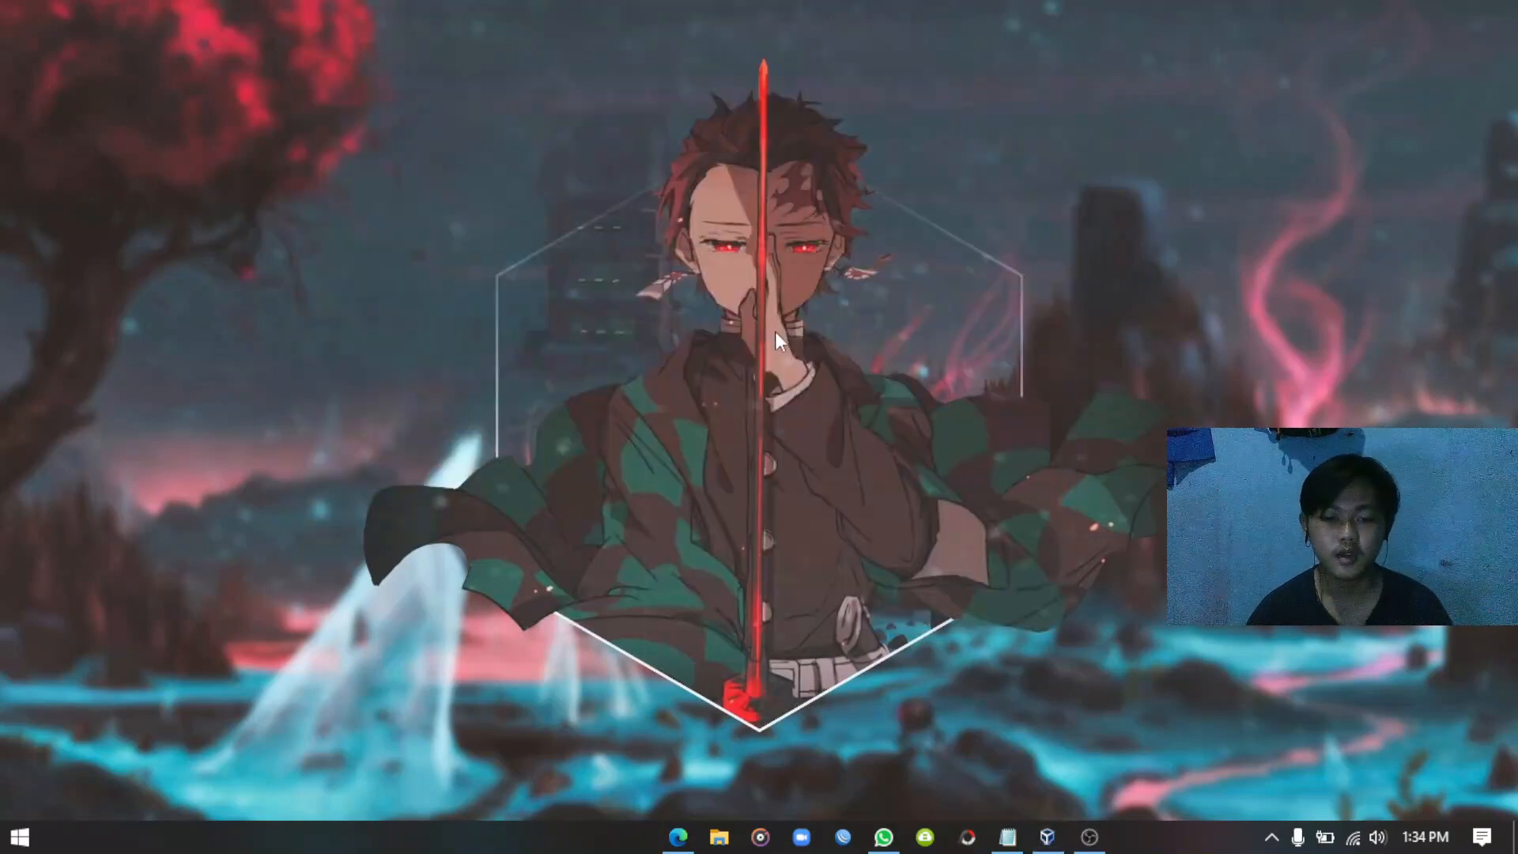
pyautogui.rightClick(693, 318)
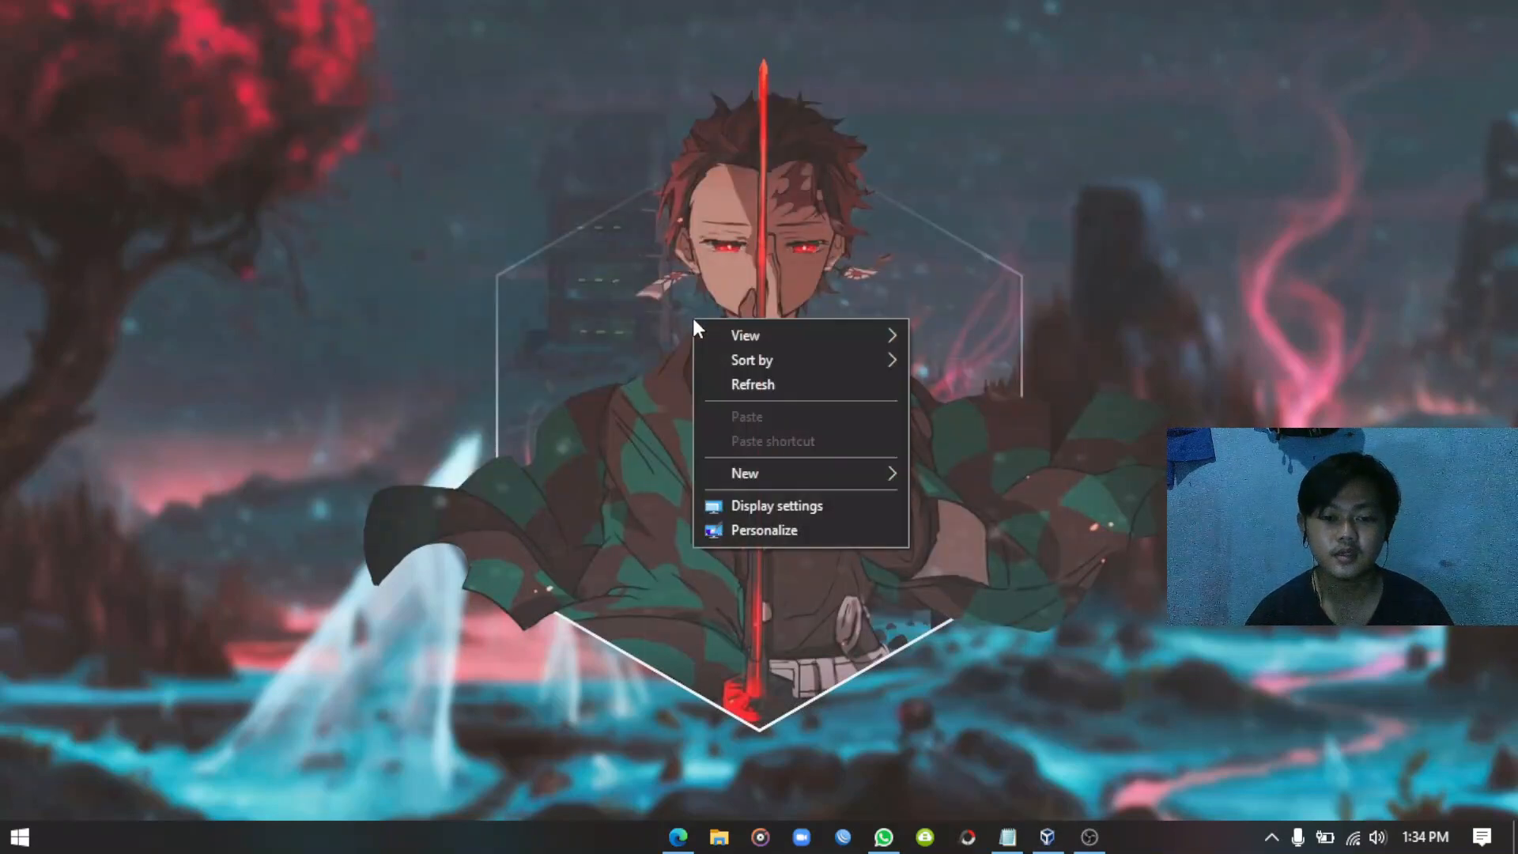
pyautogui.click(759, 378)
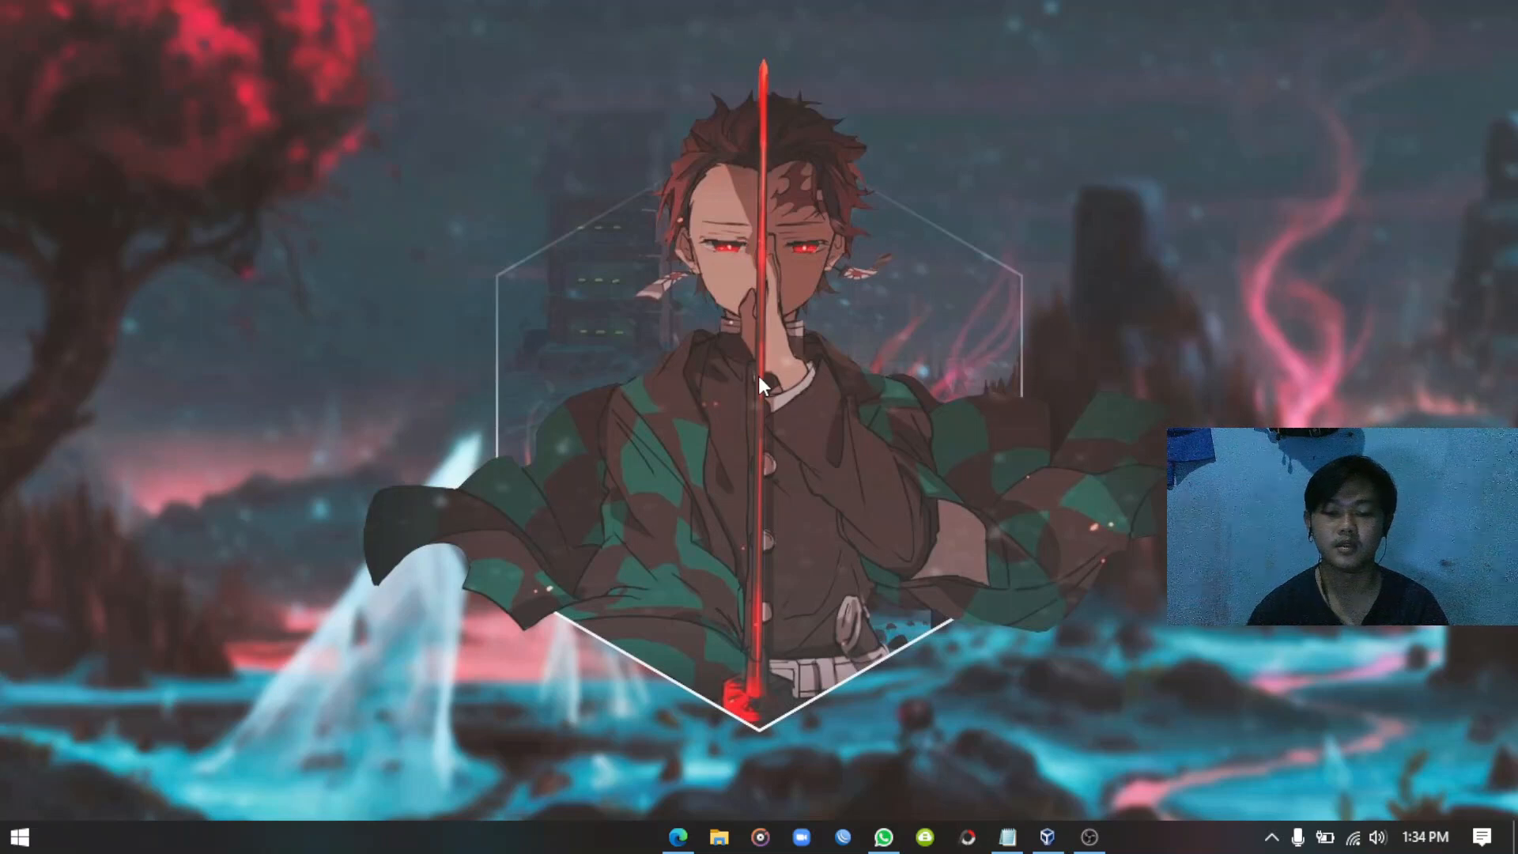
pyautogui.rightClick(872, 334)
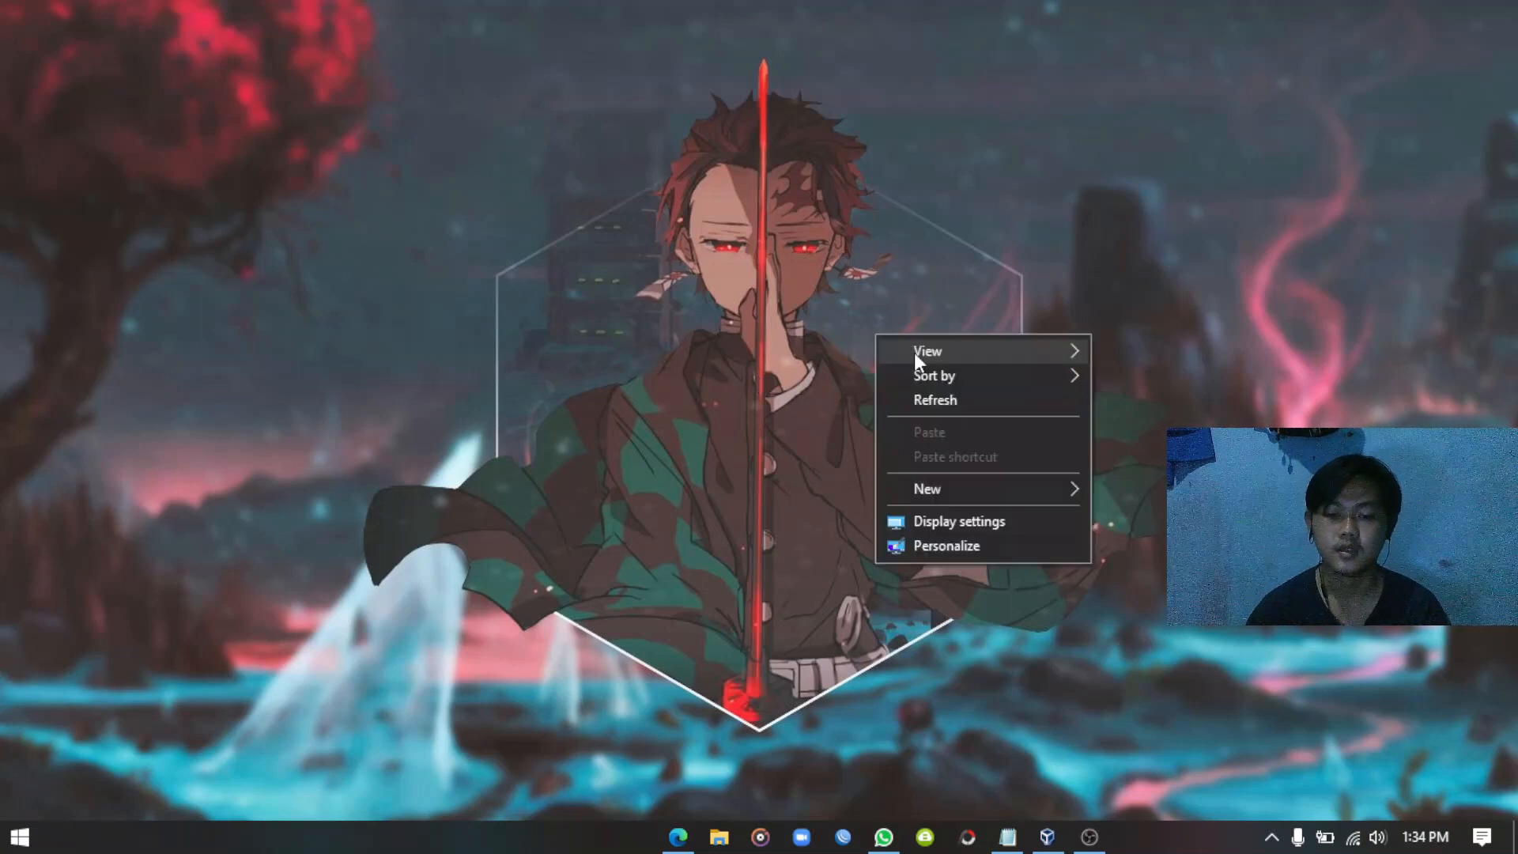
pyautogui.click(942, 402)
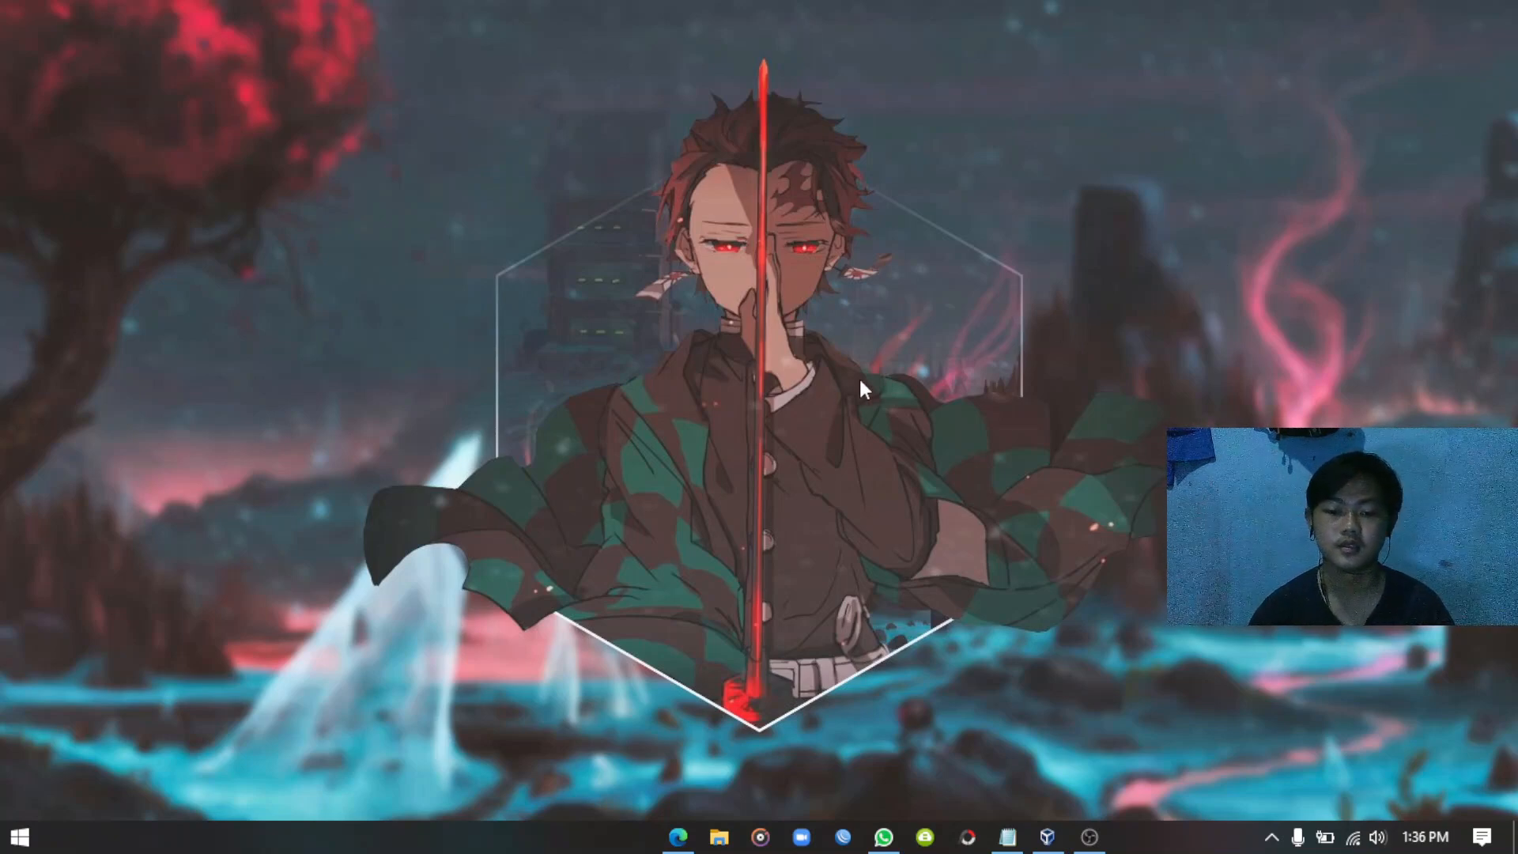
# Reach the adapter list through Network & Internet settings' Change adapter options.
pyautogui.rightClick(1350, 839)
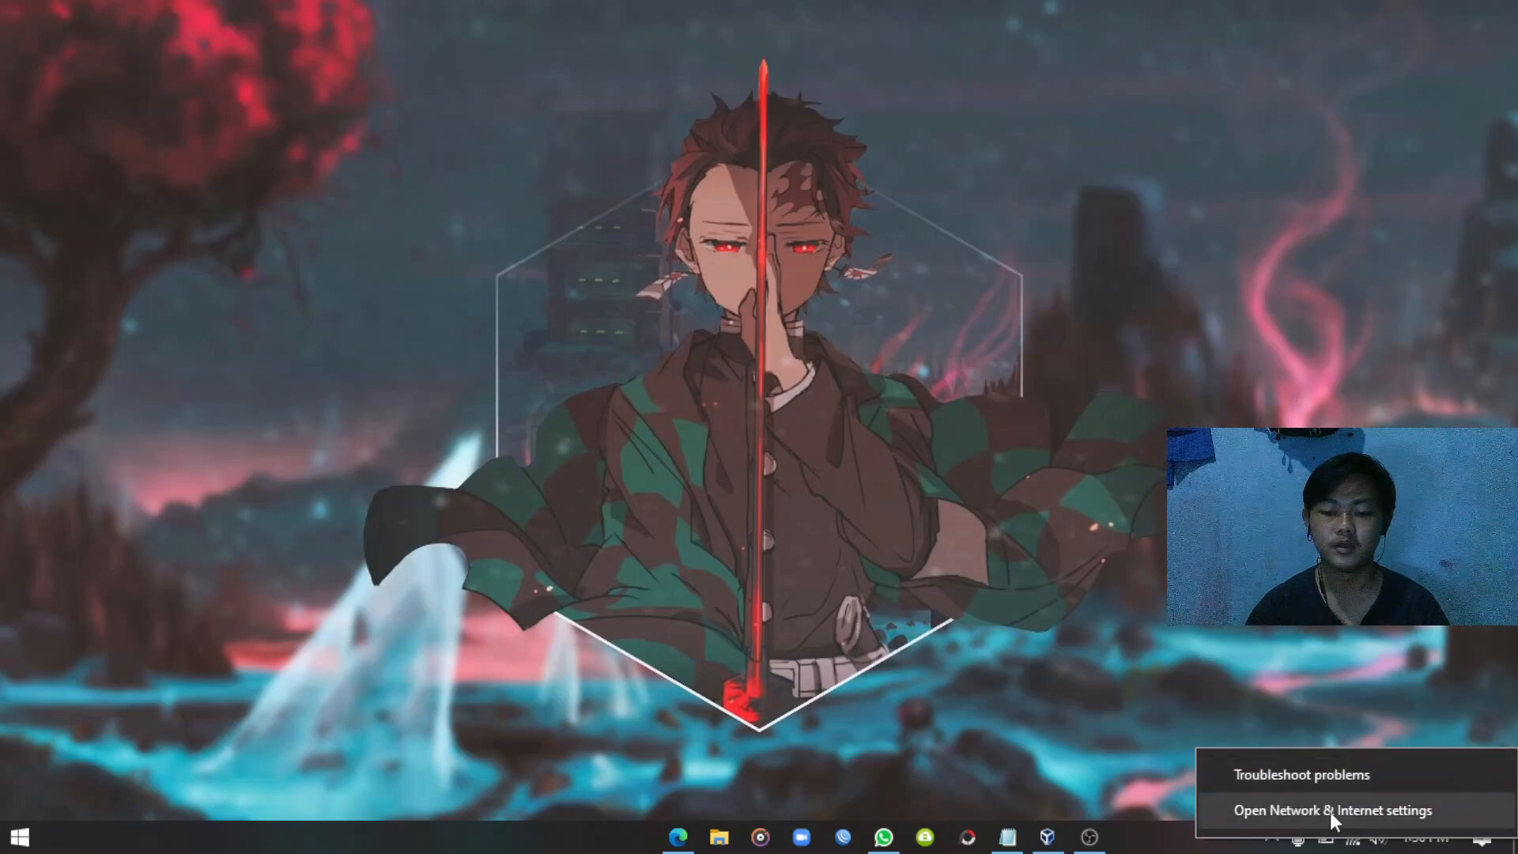
pyautogui.click(1330, 813)
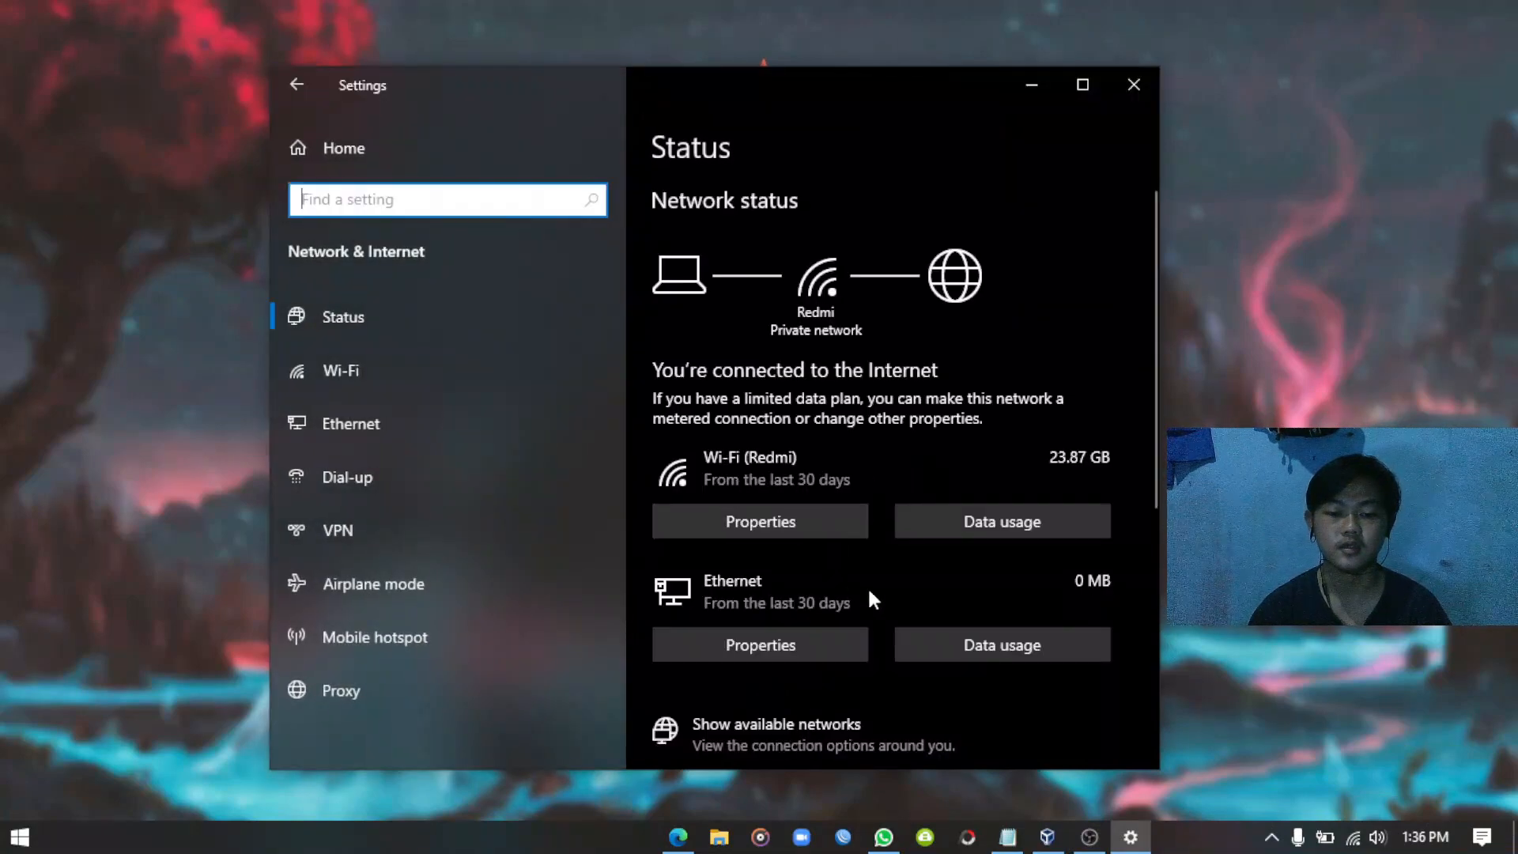
pyautogui.scroll(-4, 873, 597)
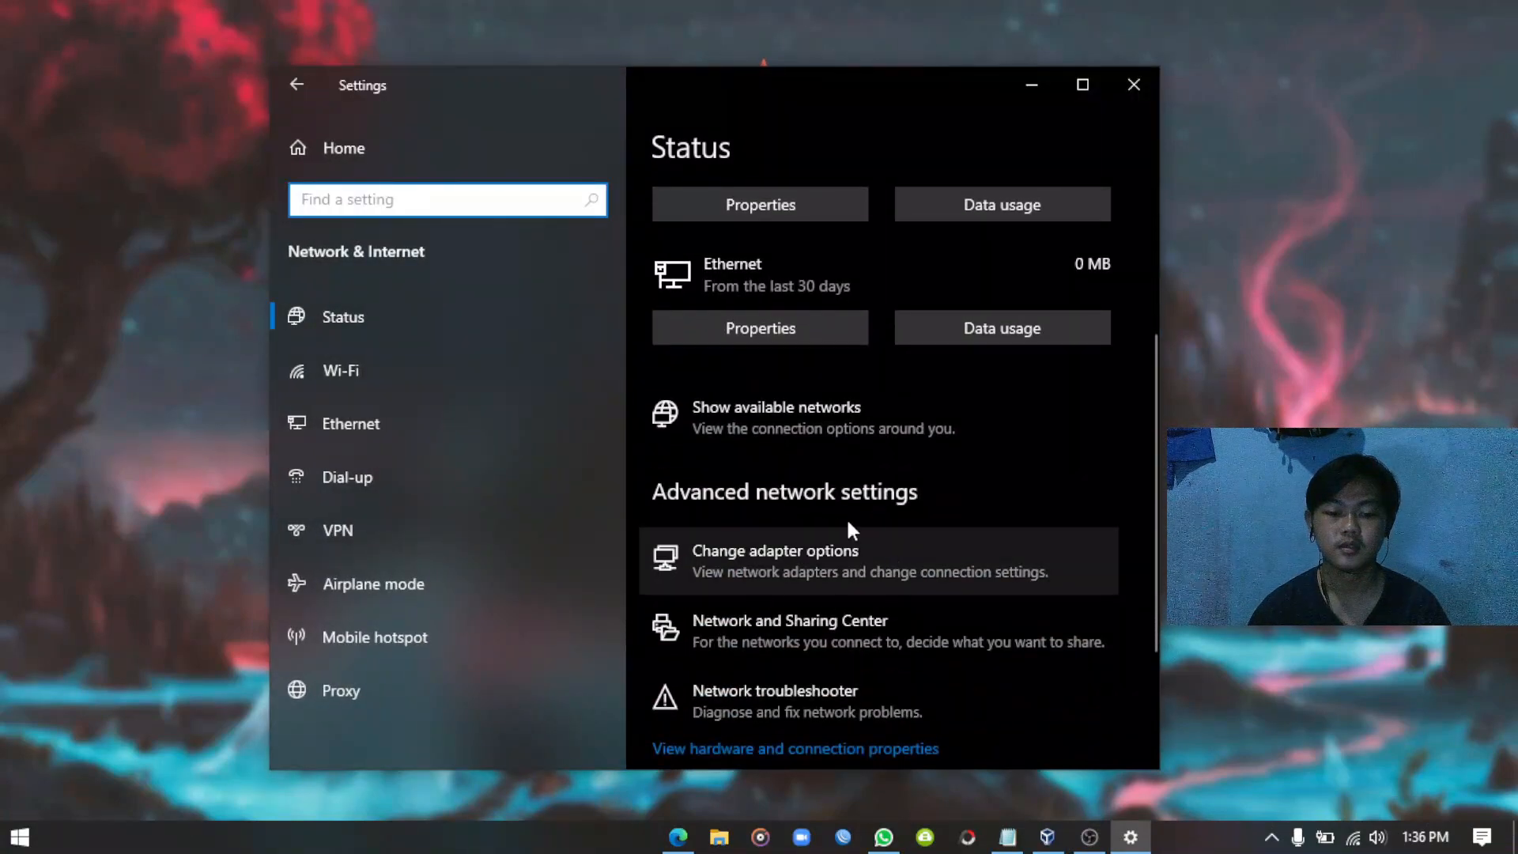
pyautogui.click(797, 562)
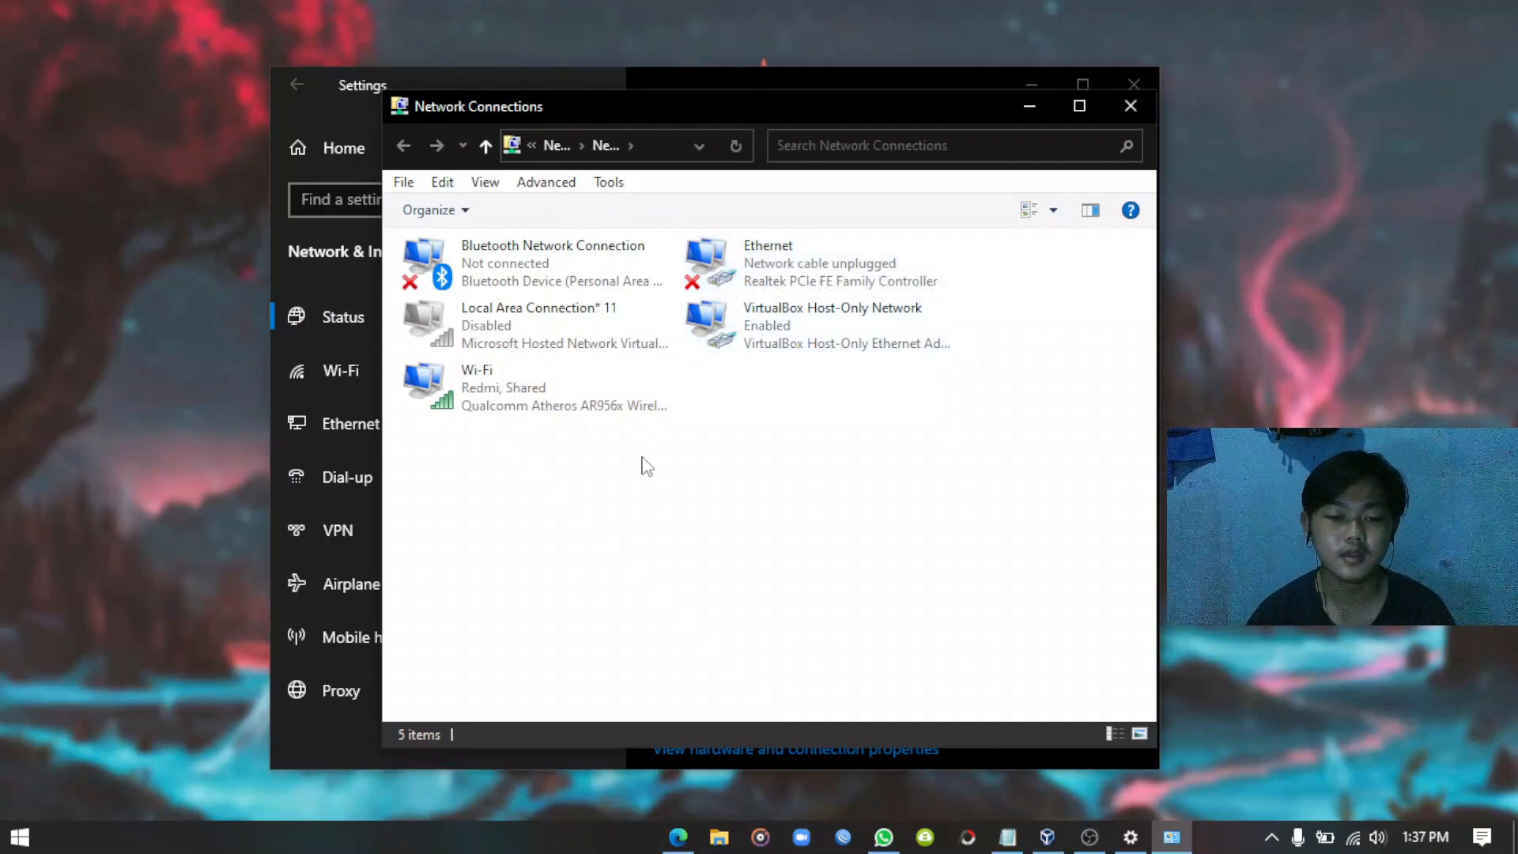
# Share the Wi-Fi internet connection with the VirtualBox Host-Only Network via its Sharing properties.
pyautogui.click(504, 397)
pyautogui.rightClick(504, 398)
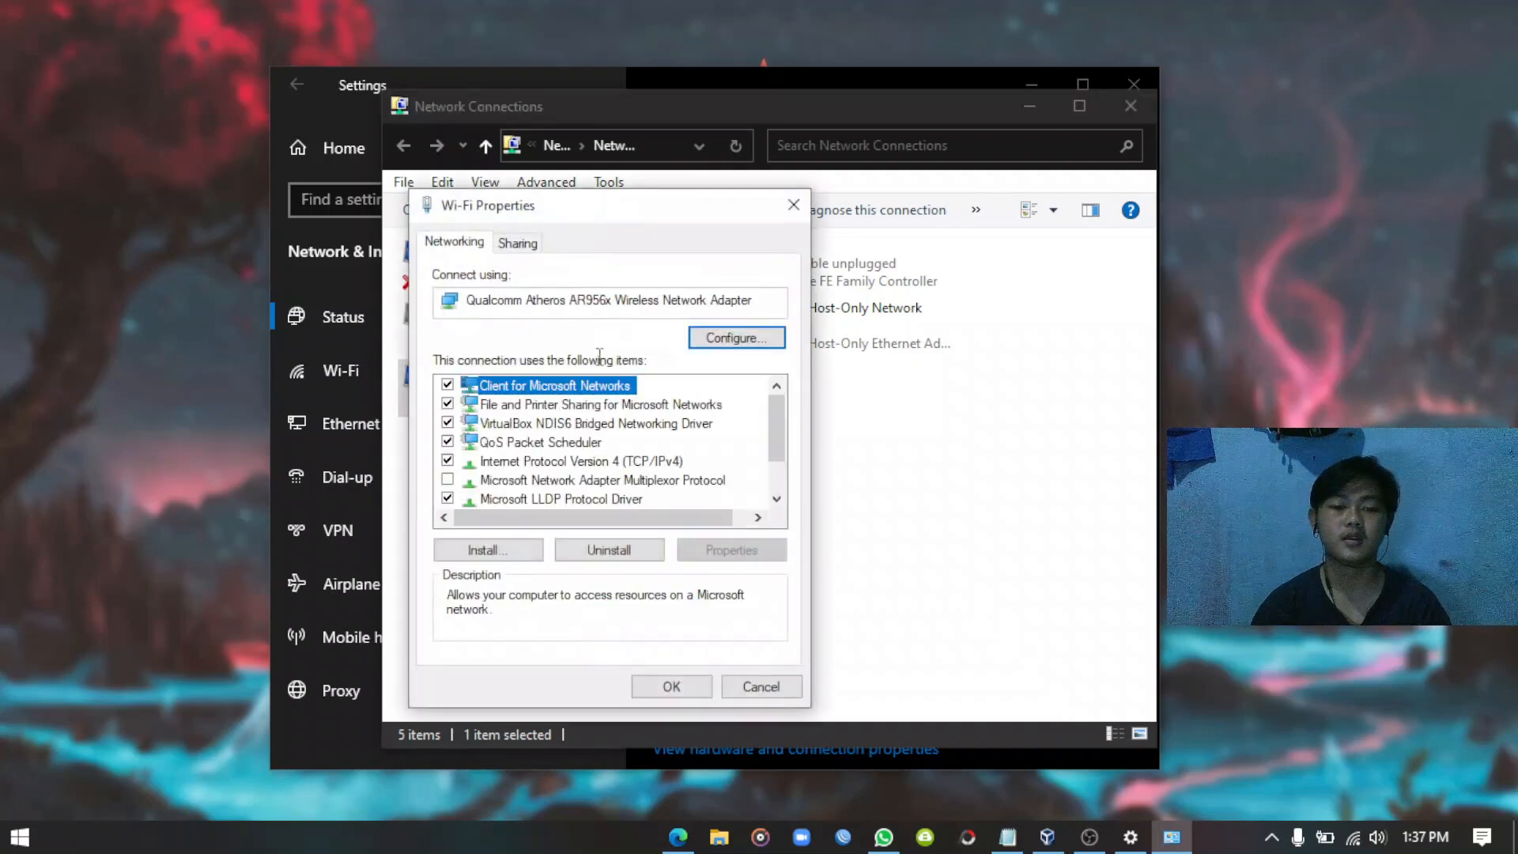
pyautogui.click(526, 245)
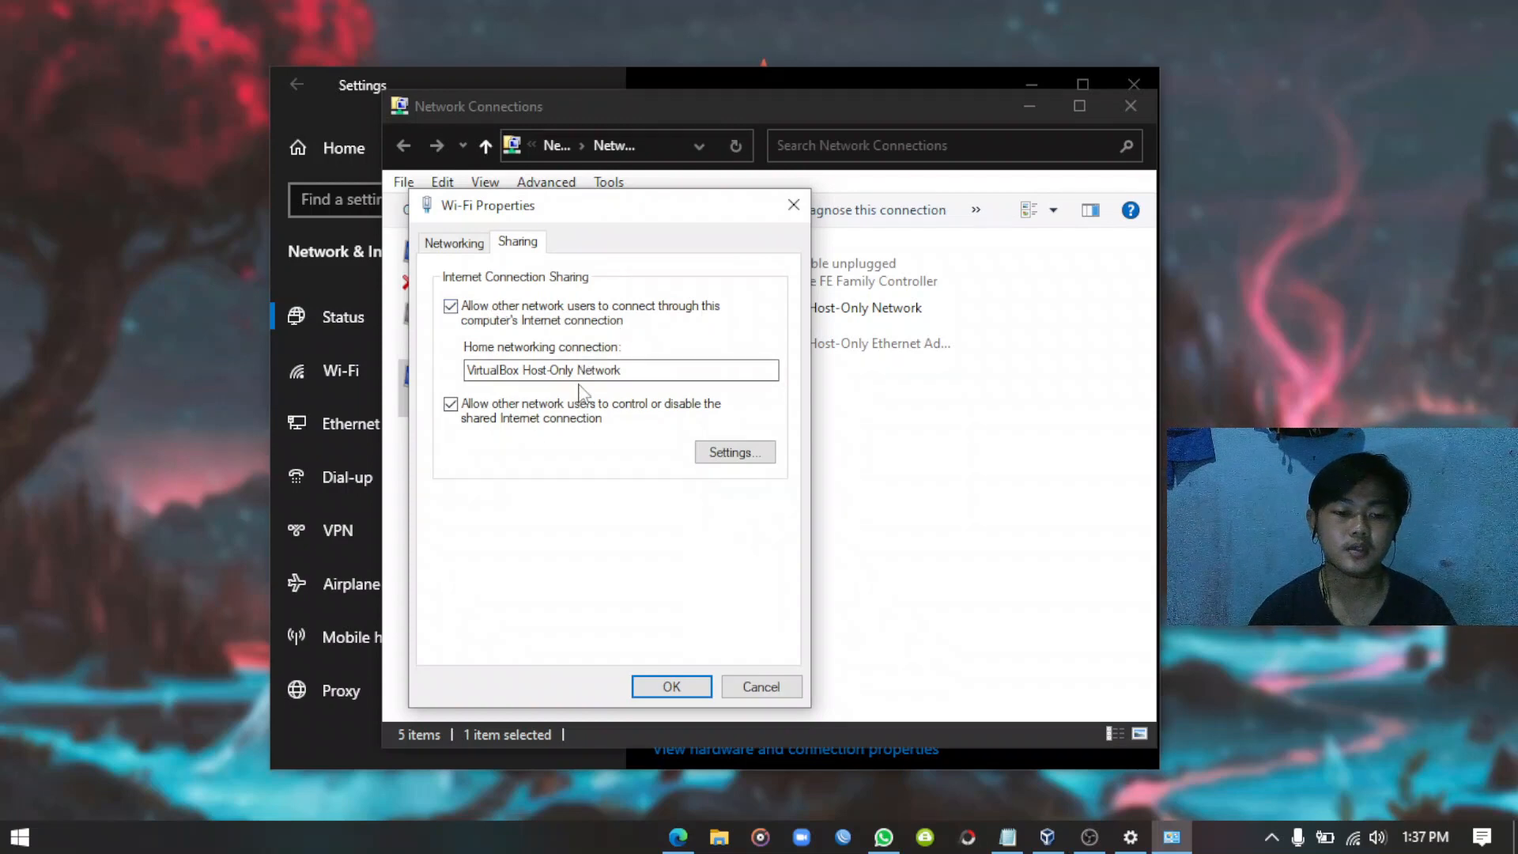
pyautogui.click(450, 307)
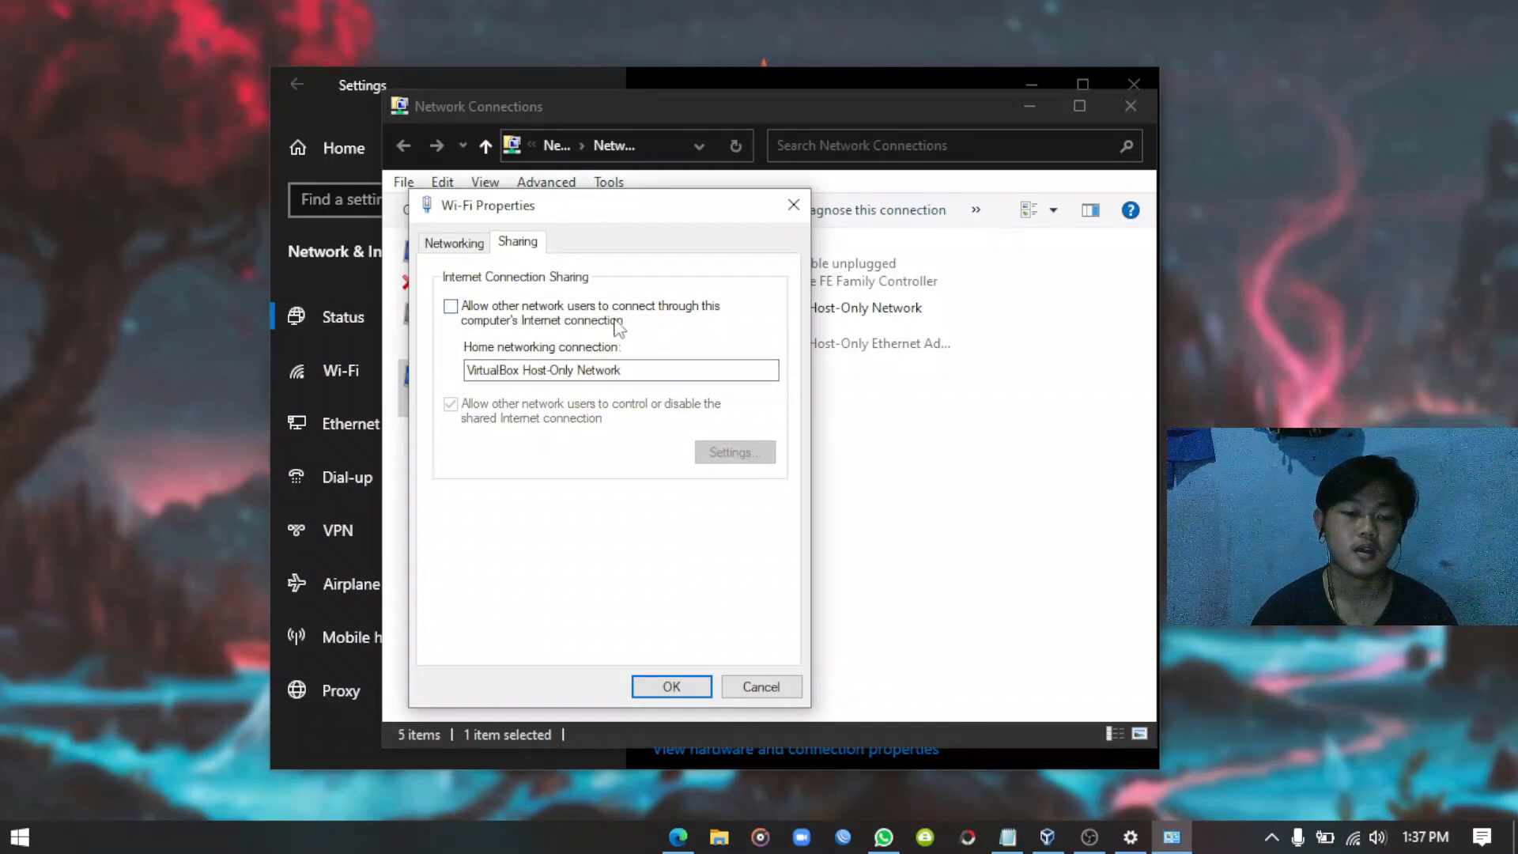
pyautogui.click(452, 308)
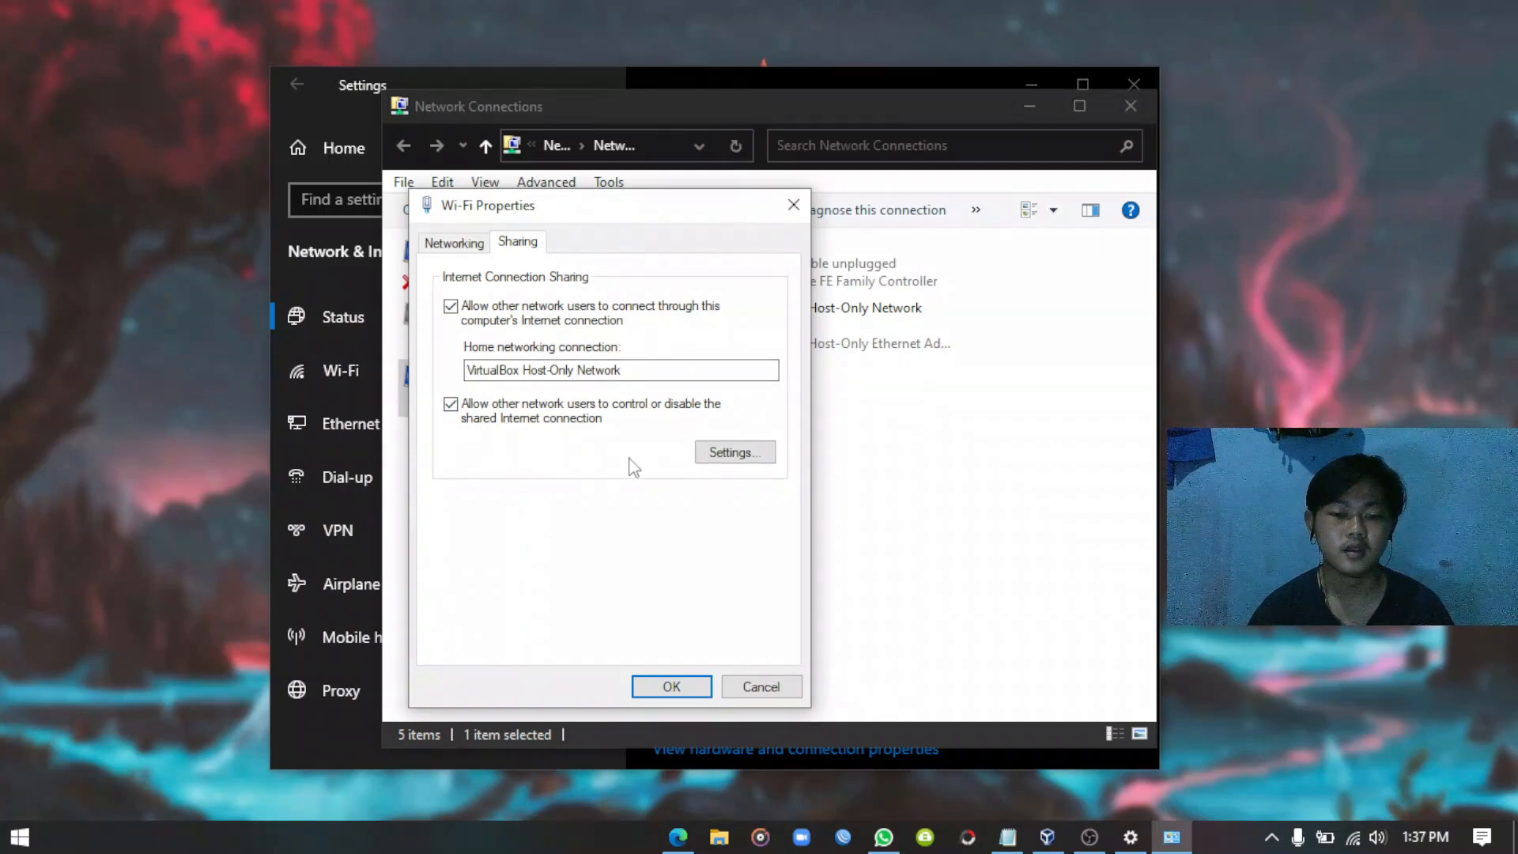
pyautogui.click(736, 465)
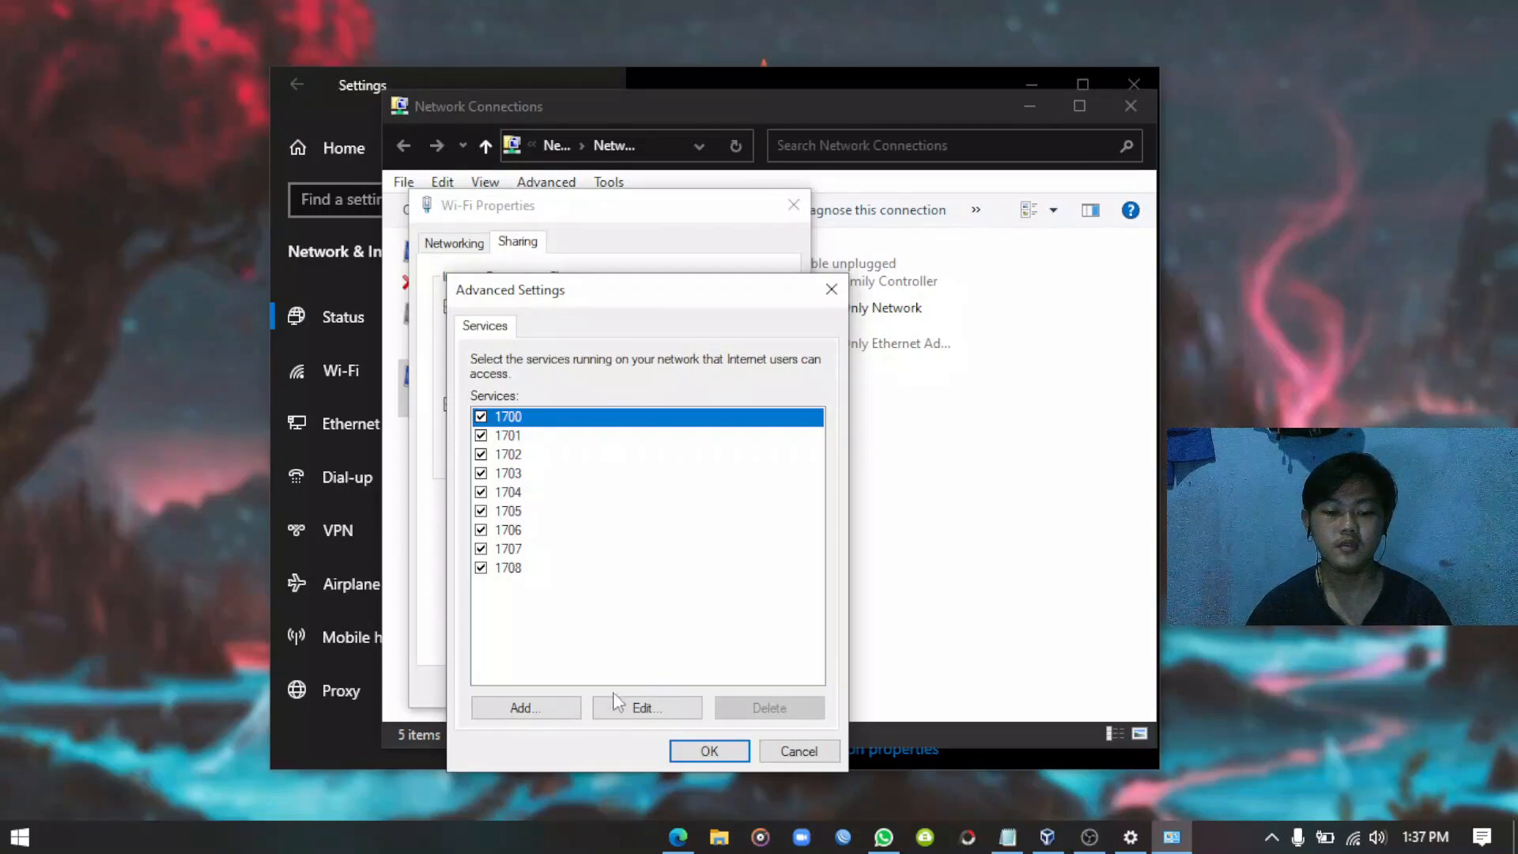
pyautogui.click(711, 750)
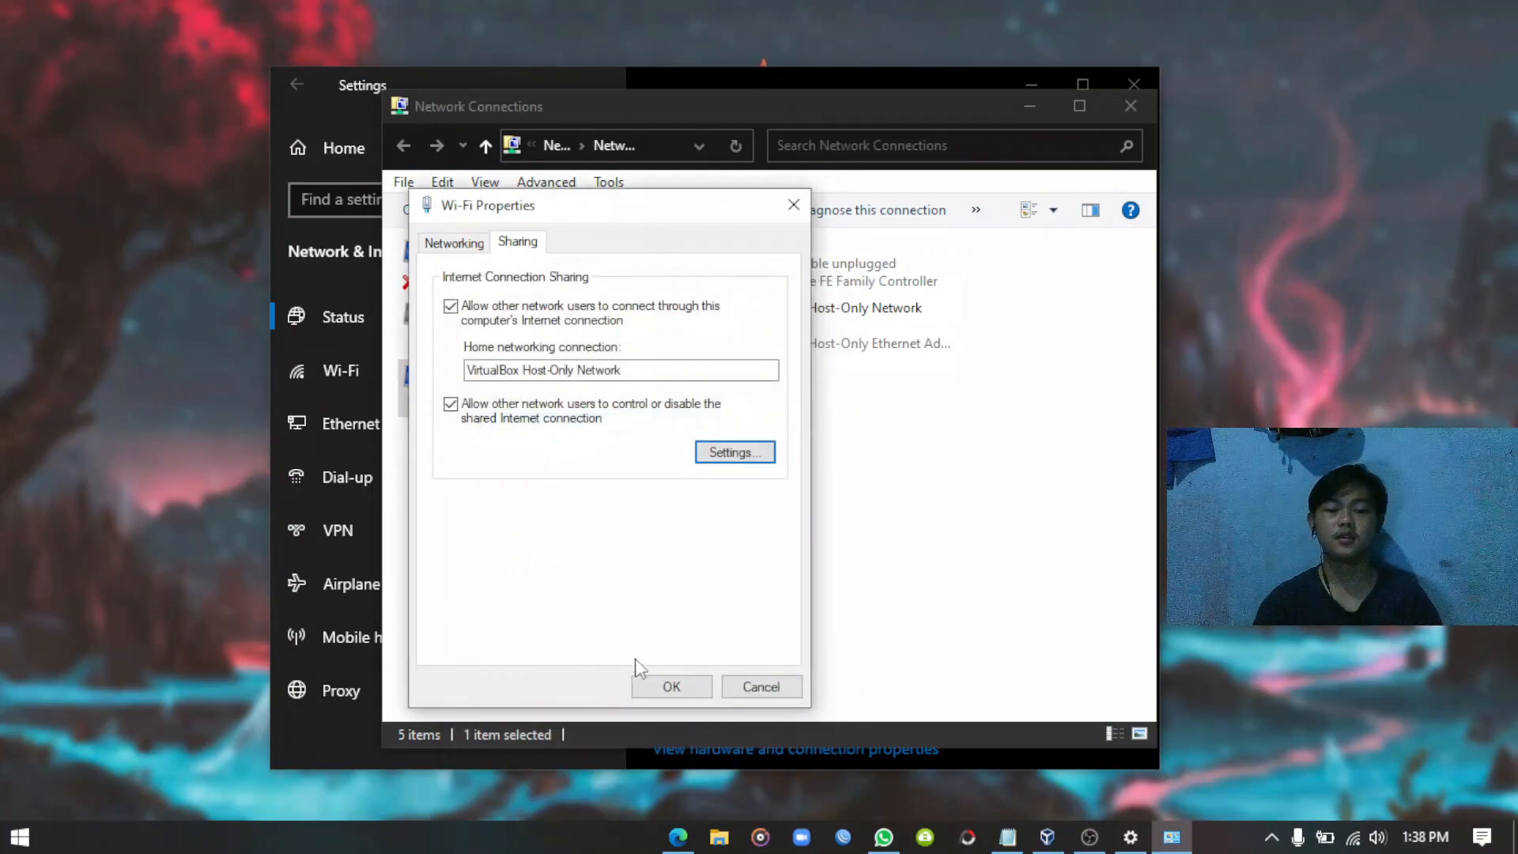
pyautogui.click(672, 688)
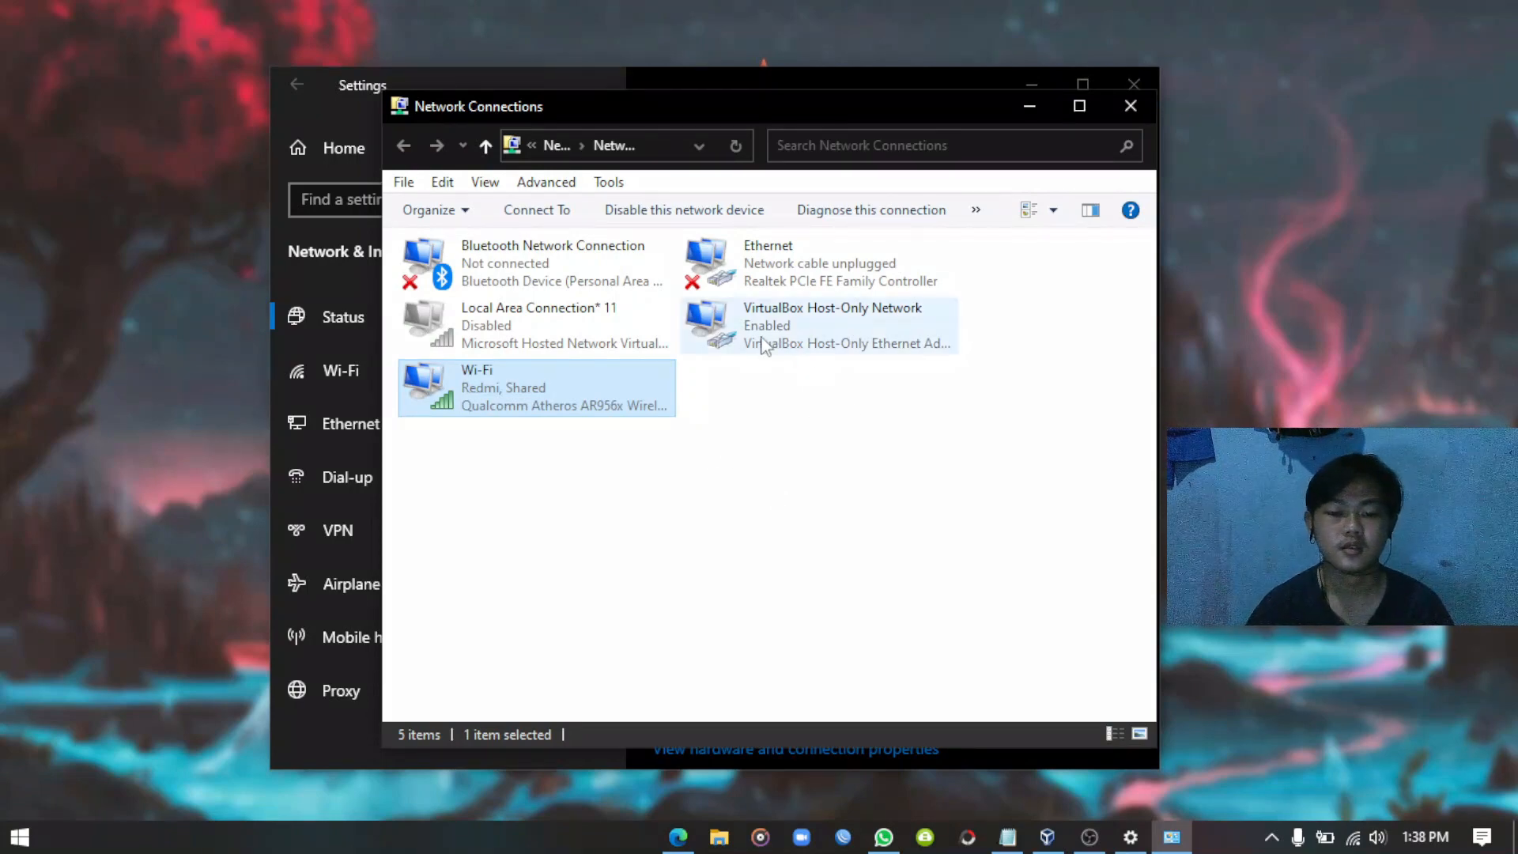
# Verify the host-only adapter's IPv4 is 192.168.56.1 / 255.255.255.0, then close Network Connections.
pyautogui.rightClick(788, 324)
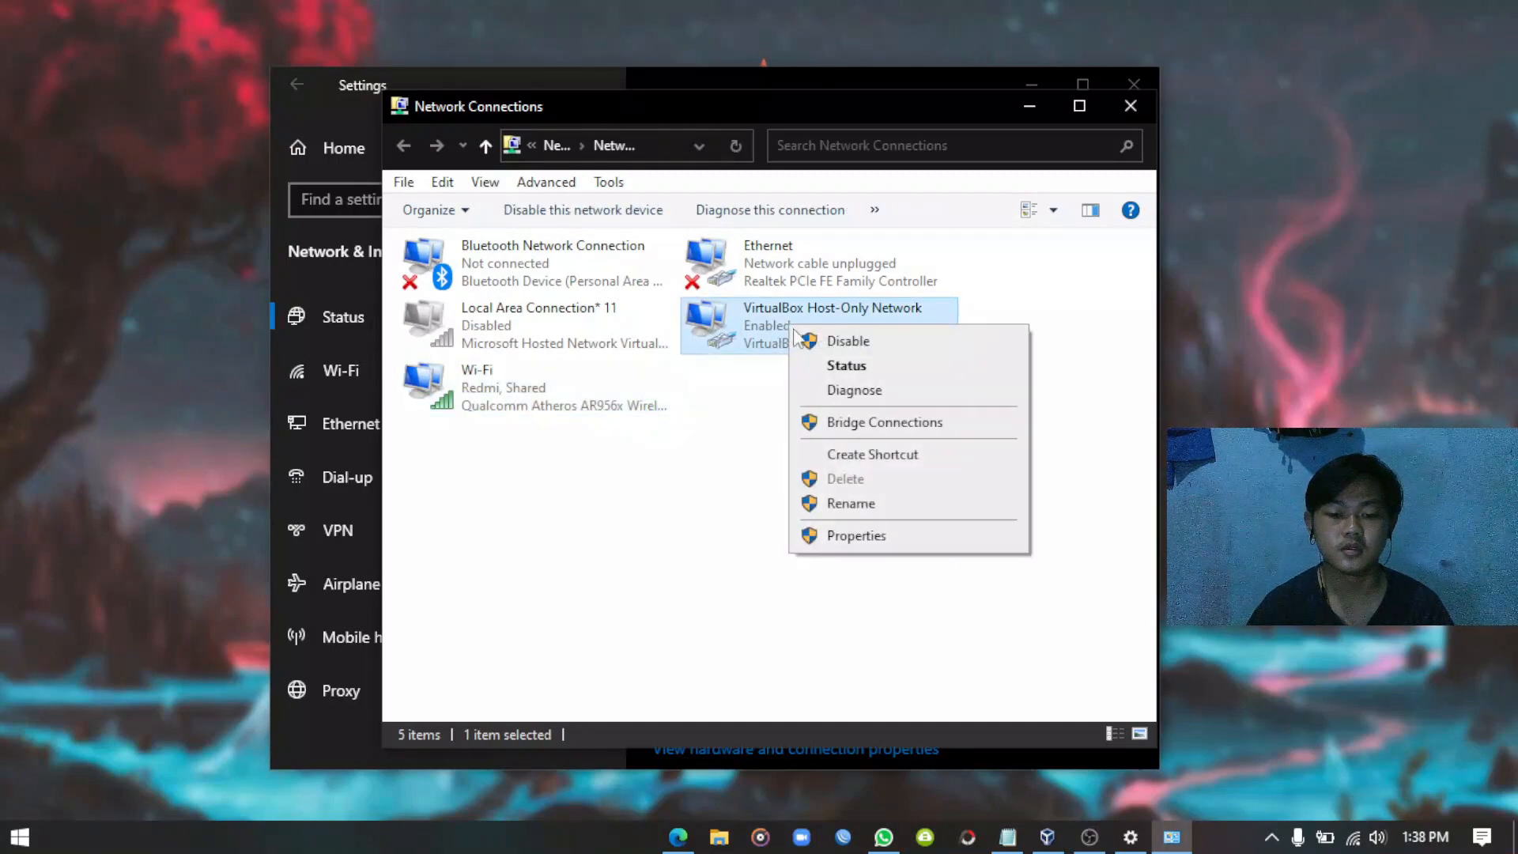
pyautogui.click(858, 539)
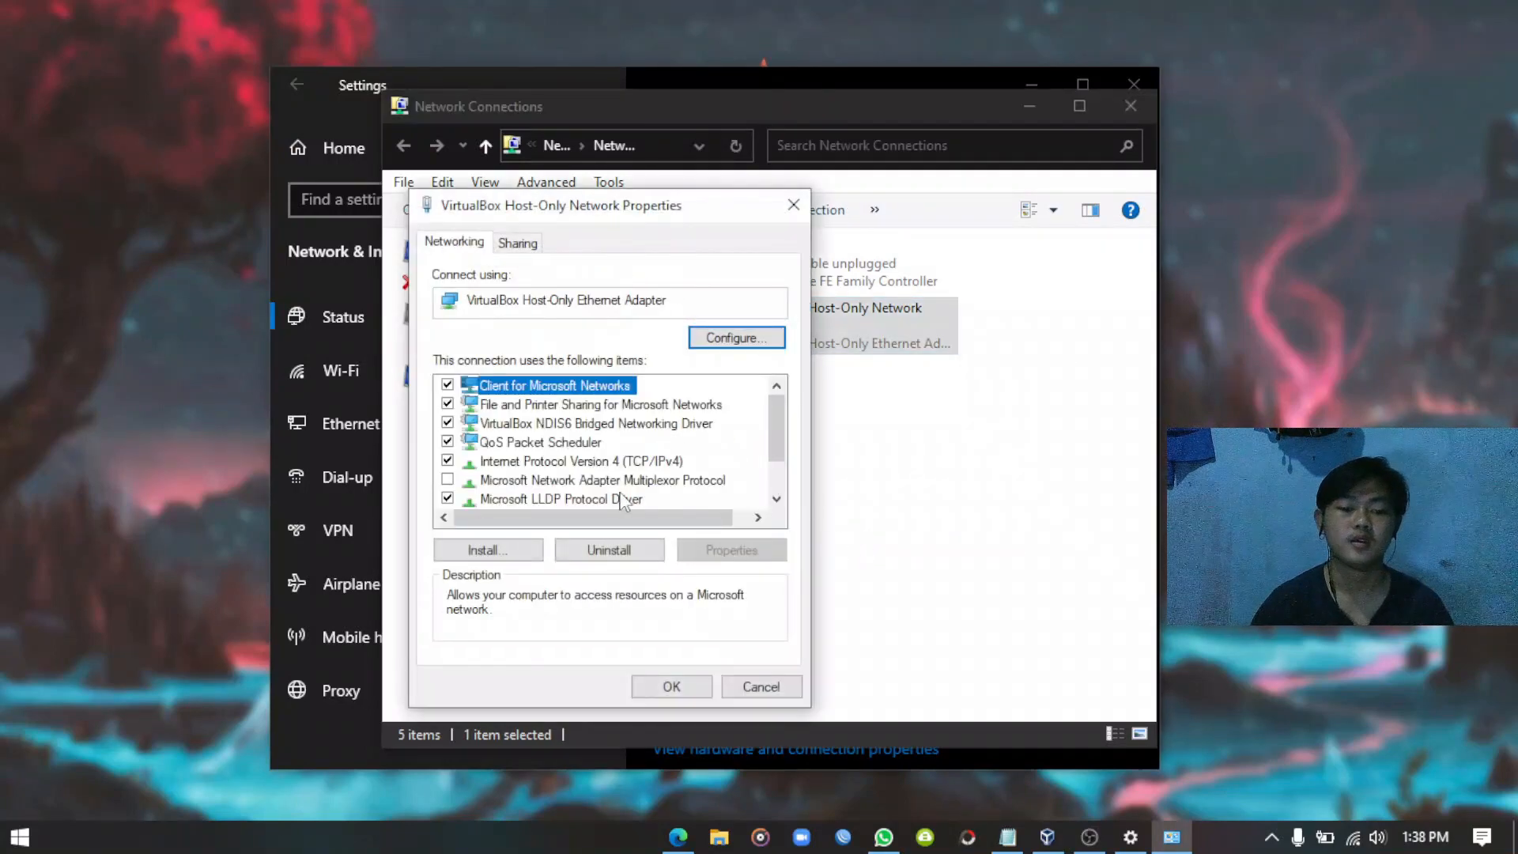
pyautogui.doubleClick(563, 463)
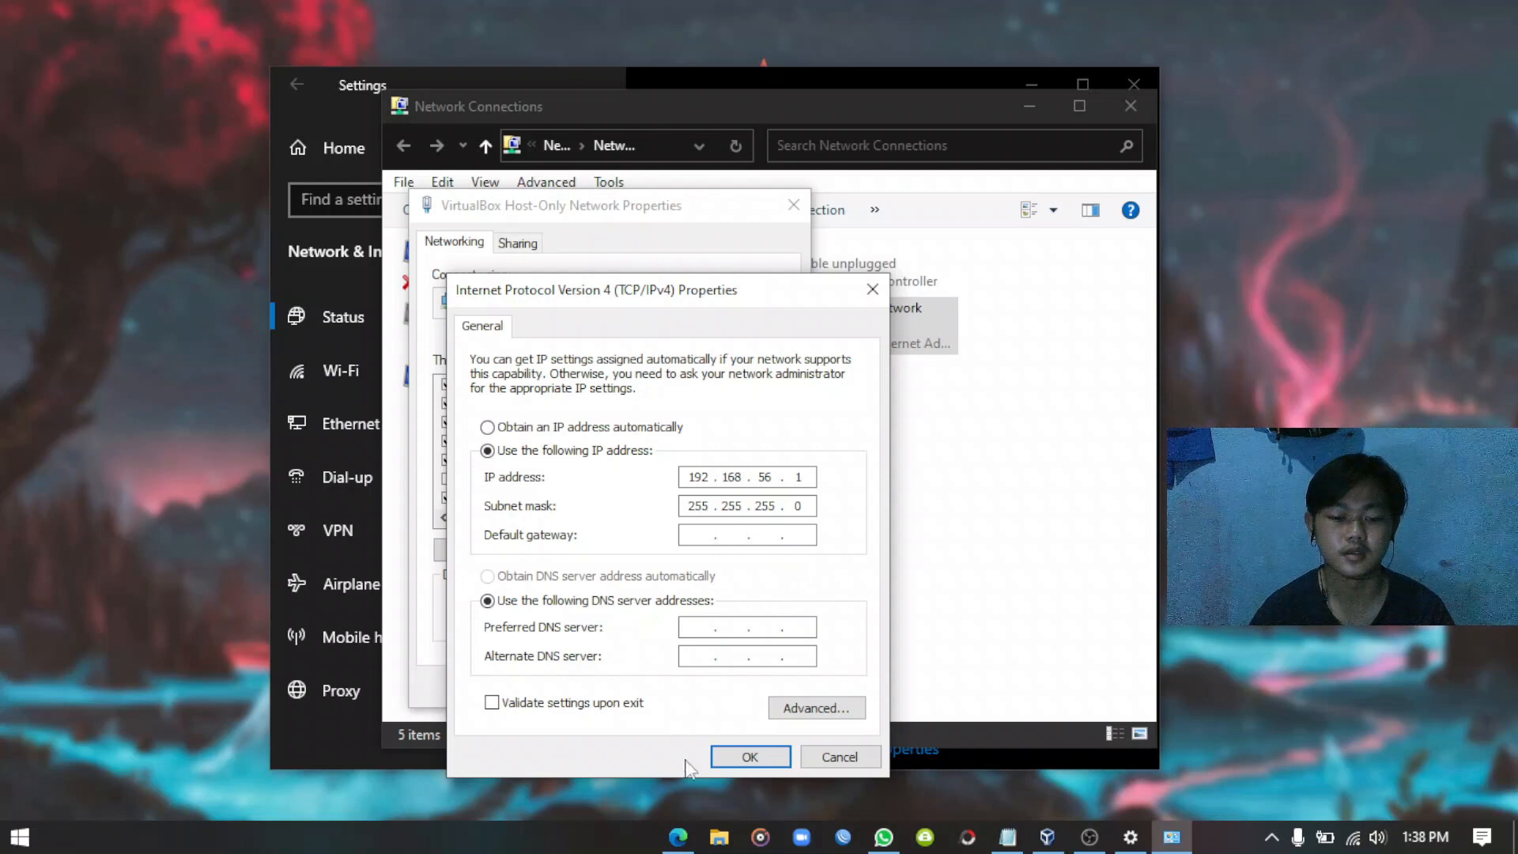
pyautogui.click(751, 758)
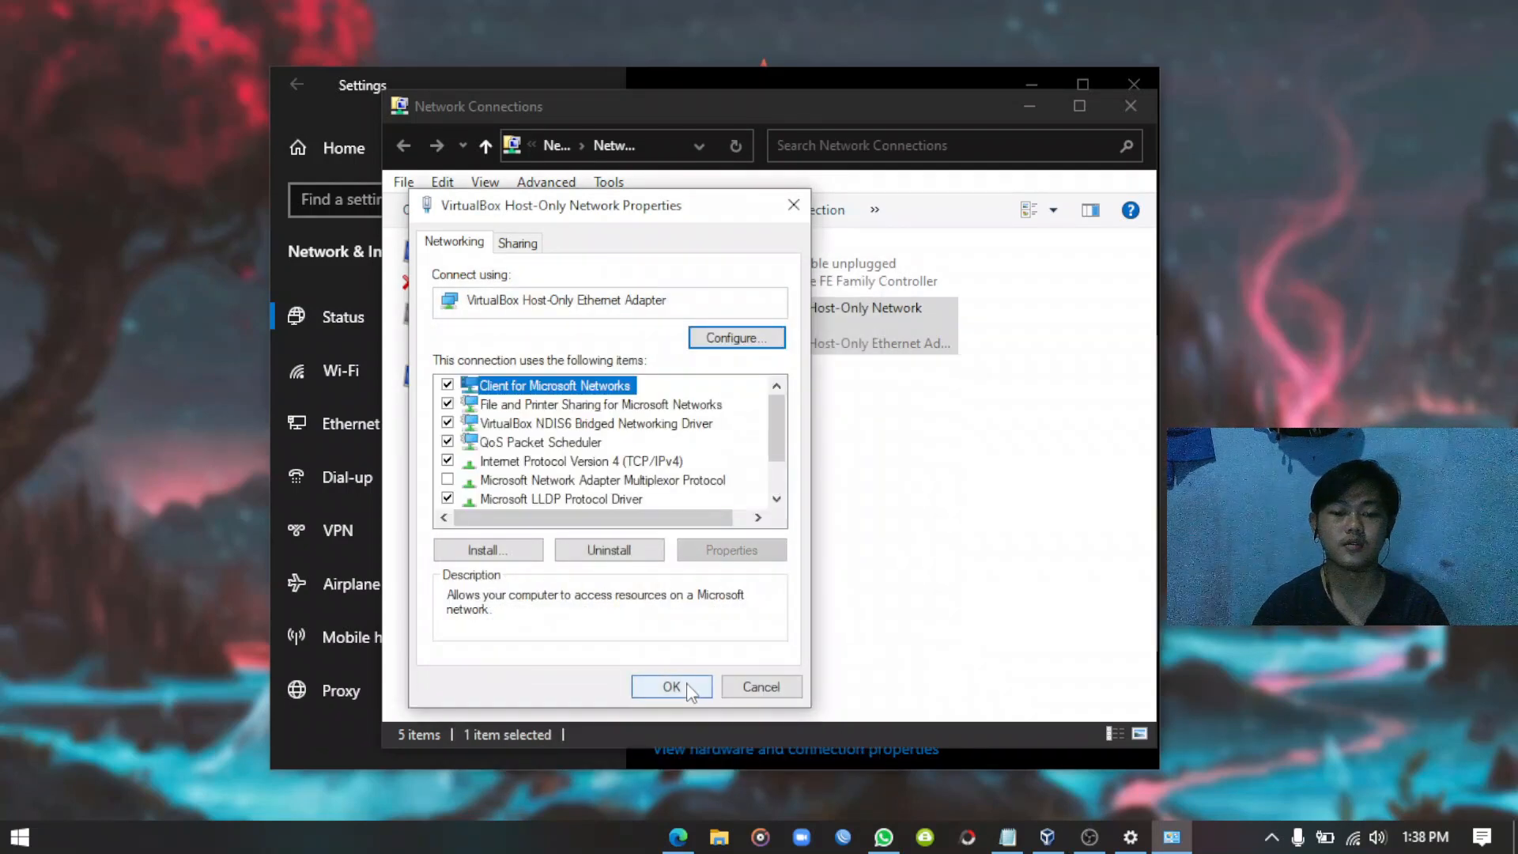
pyautogui.click(678, 685)
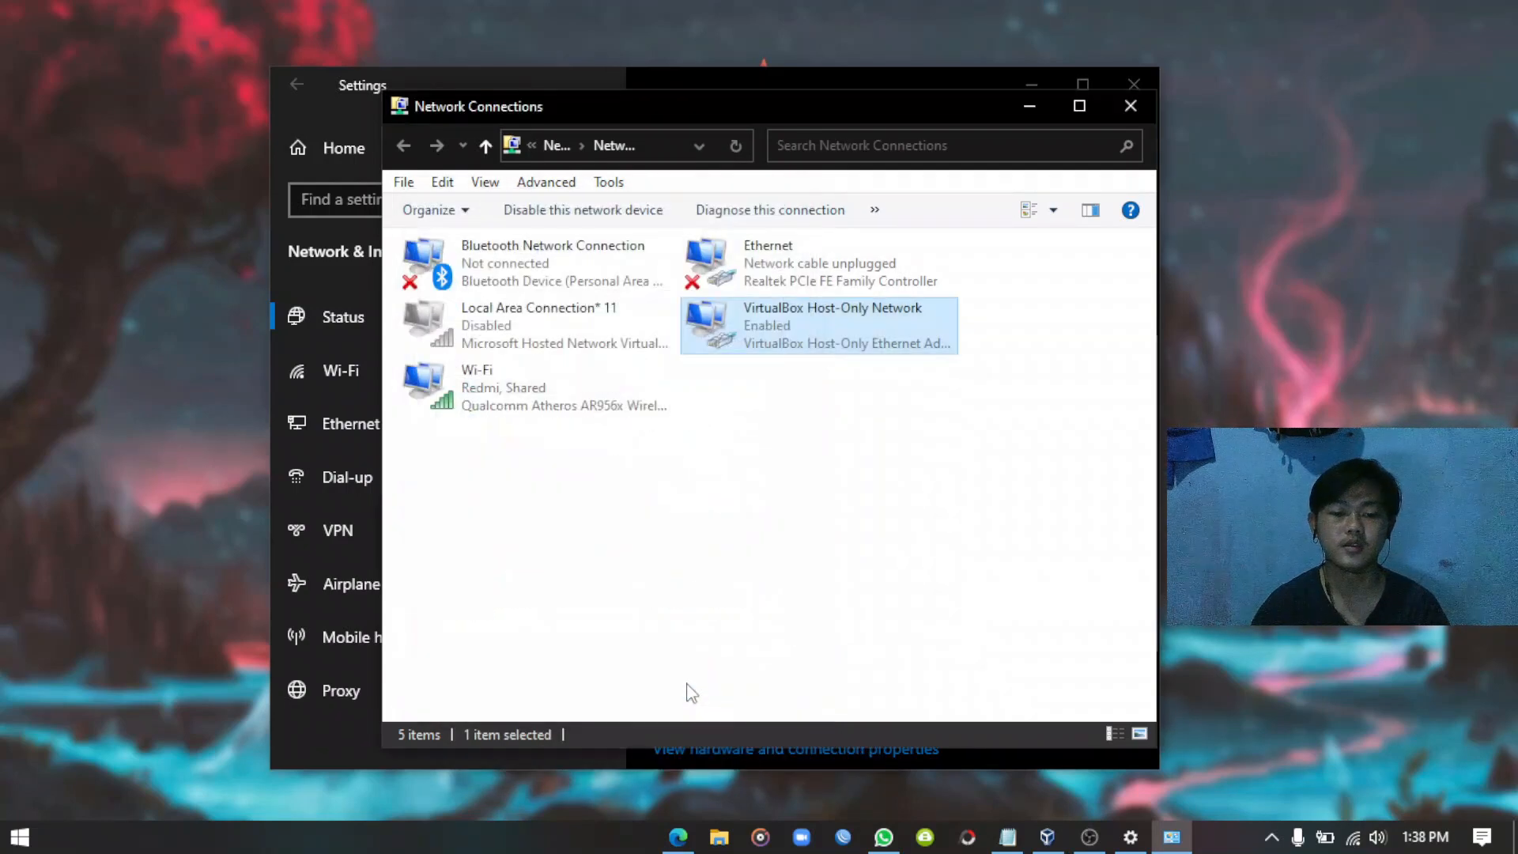
pyautogui.click(1132, 111)
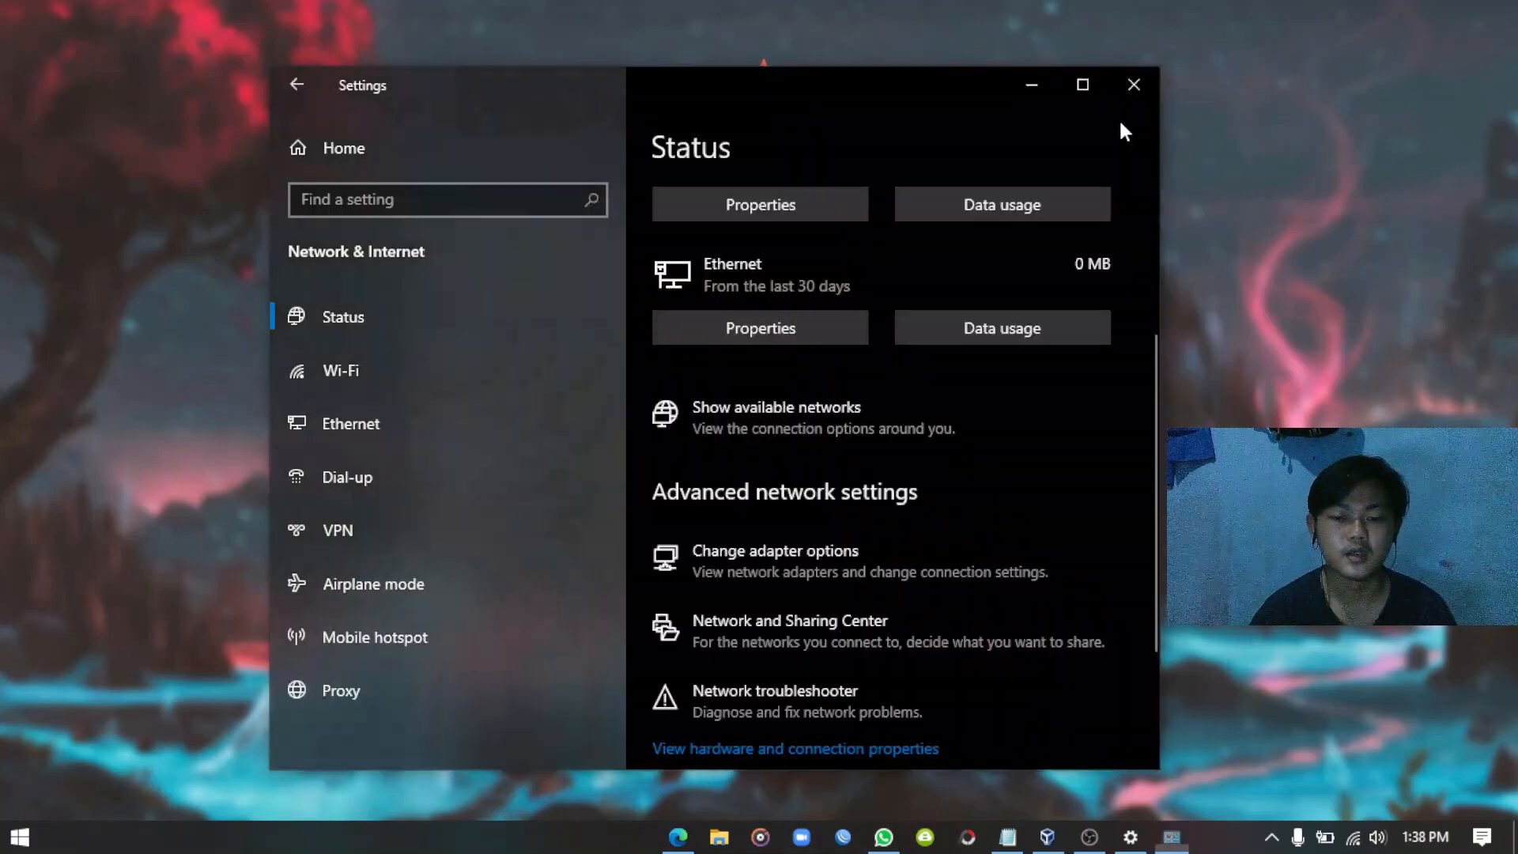
# Close Settings, refresh the desktop, and enter admin at the MikroTik VM's login prompt.
pyautogui.click(1129, 89)
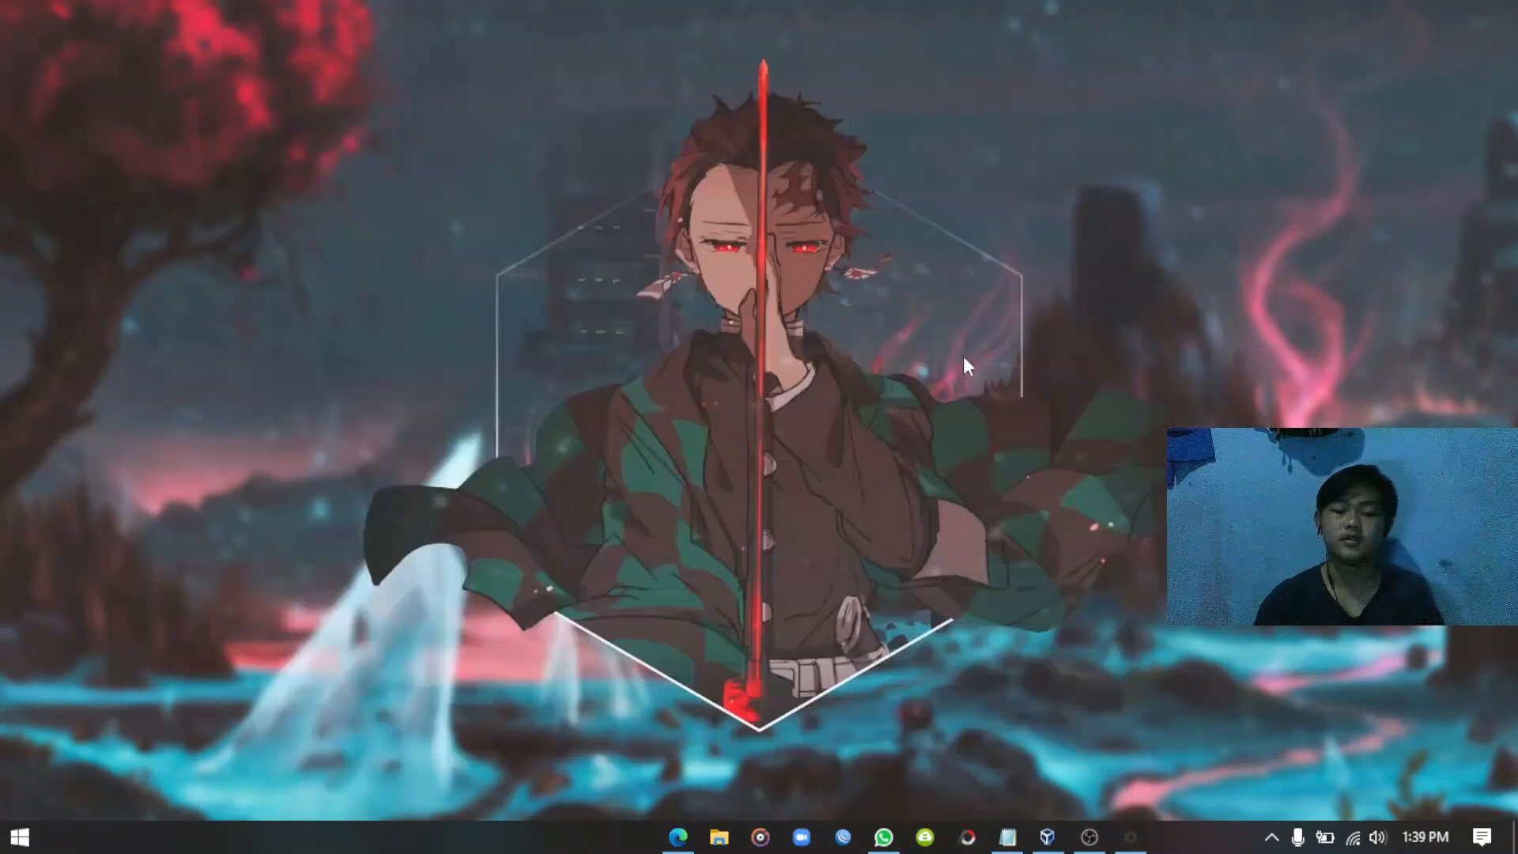
pyautogui.rightClick(734, 231)
pyautogui.click(787, 297)
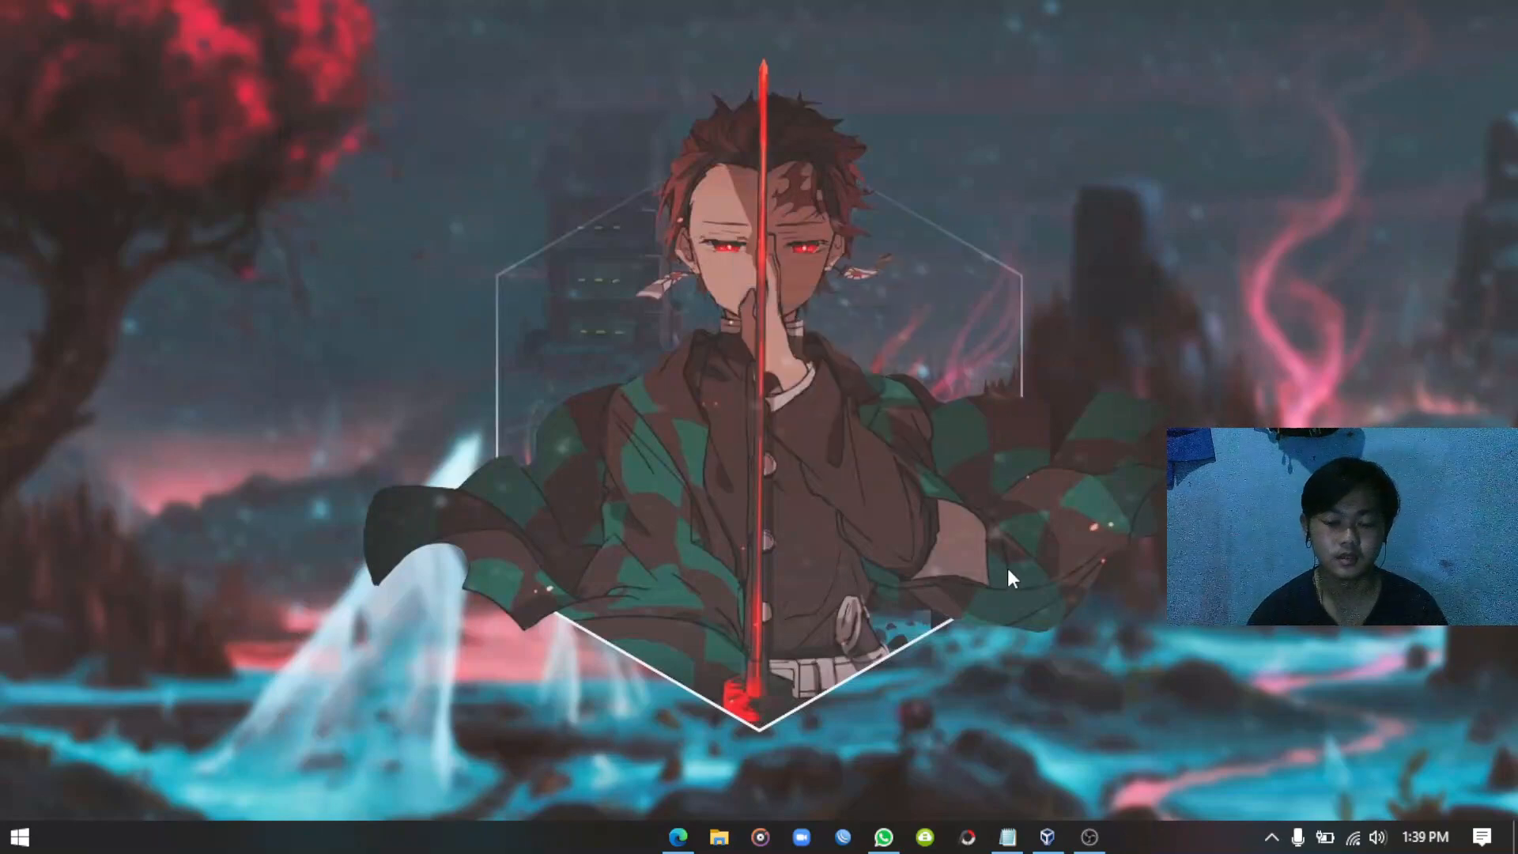
pyautogui.click(1048, 838)
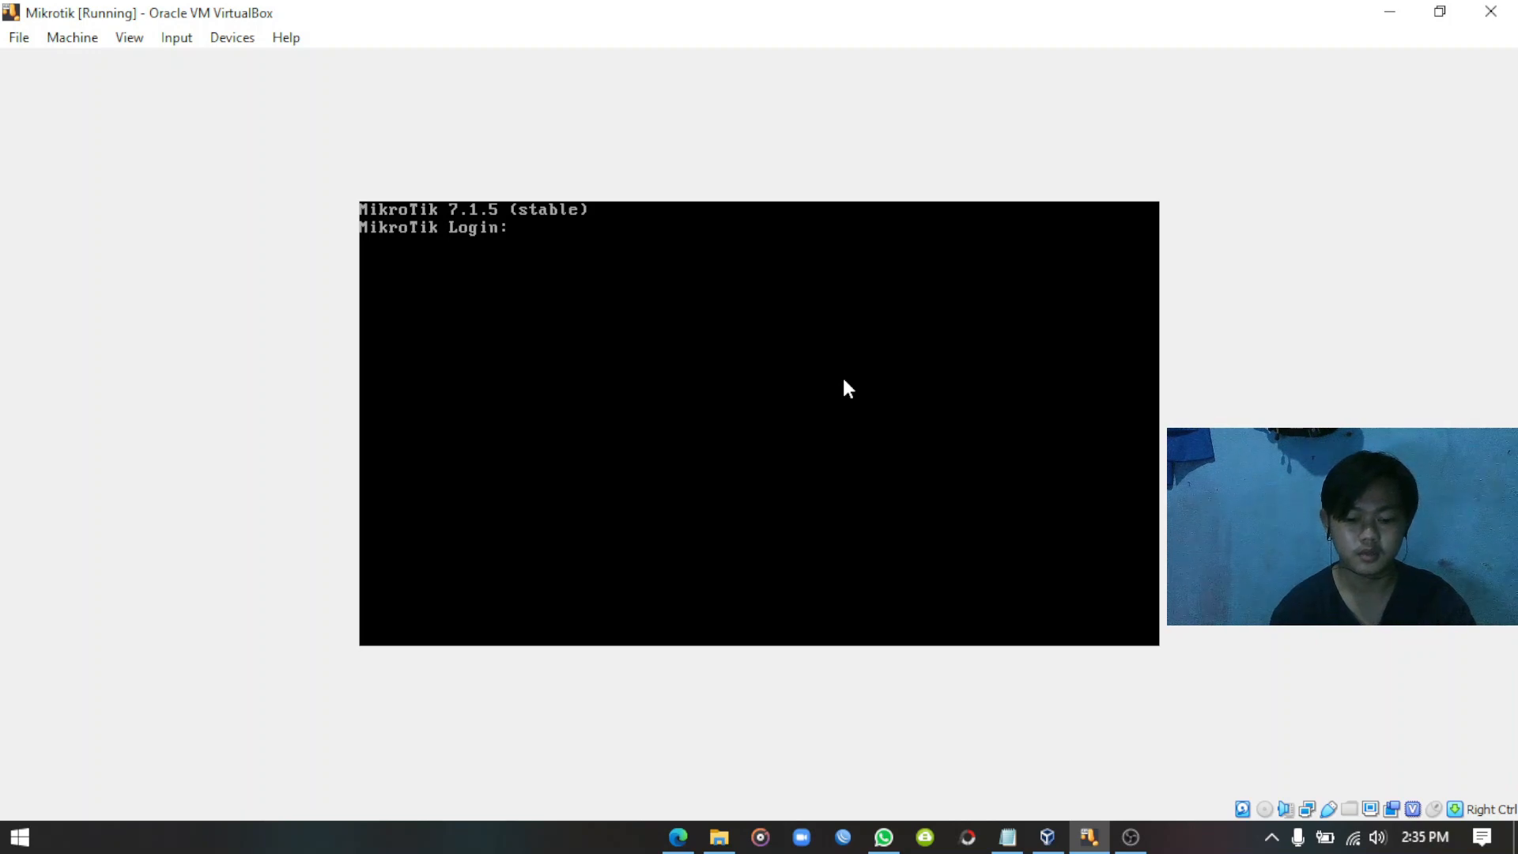
pyautogui.write('admin')
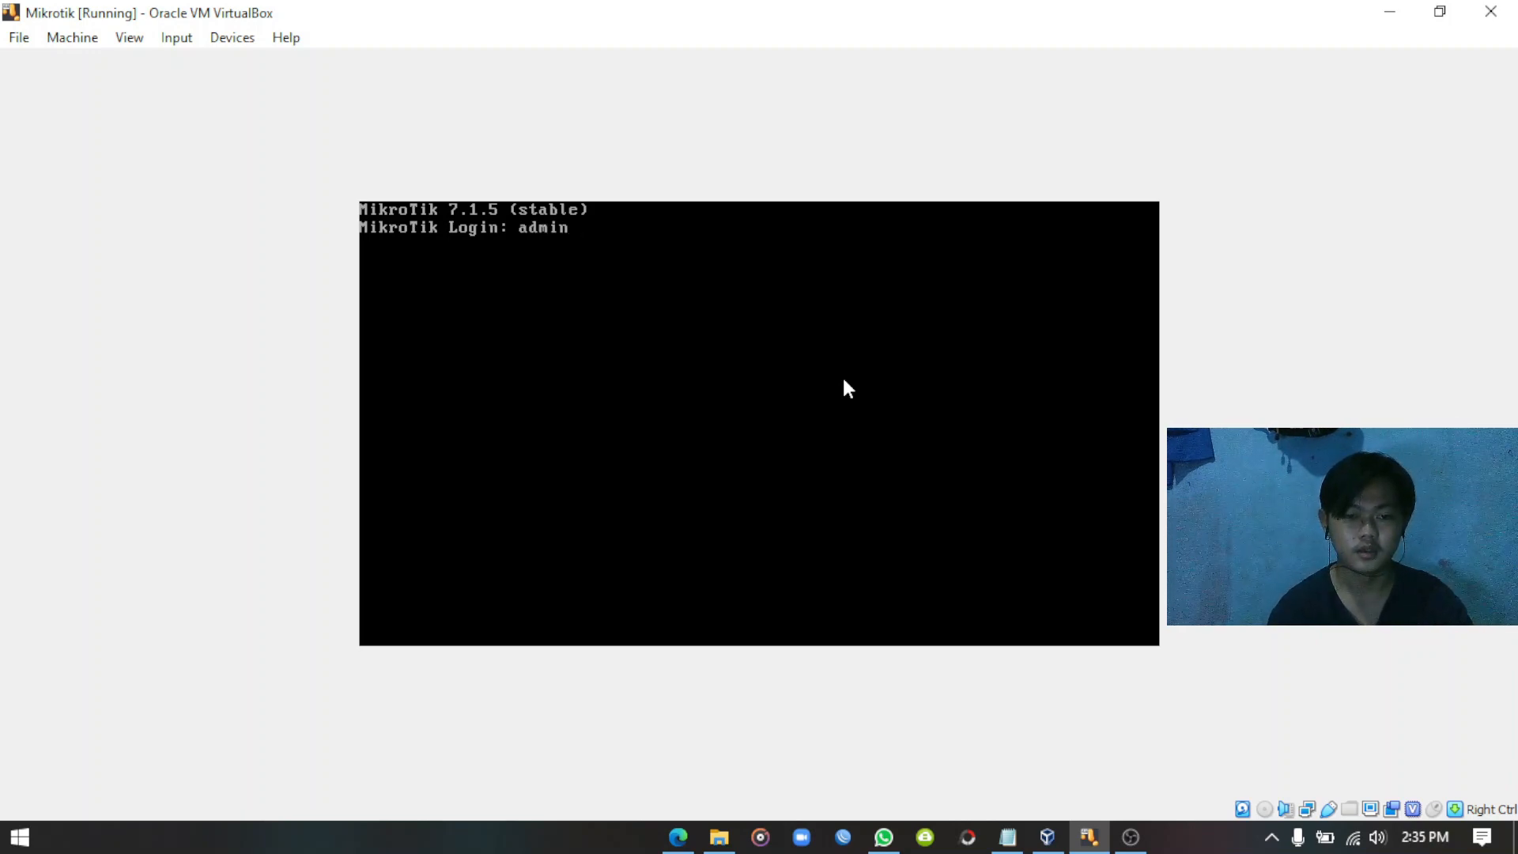
# Log in as admin with an empty password and set a new admin password.
pyautogui.press('Return')
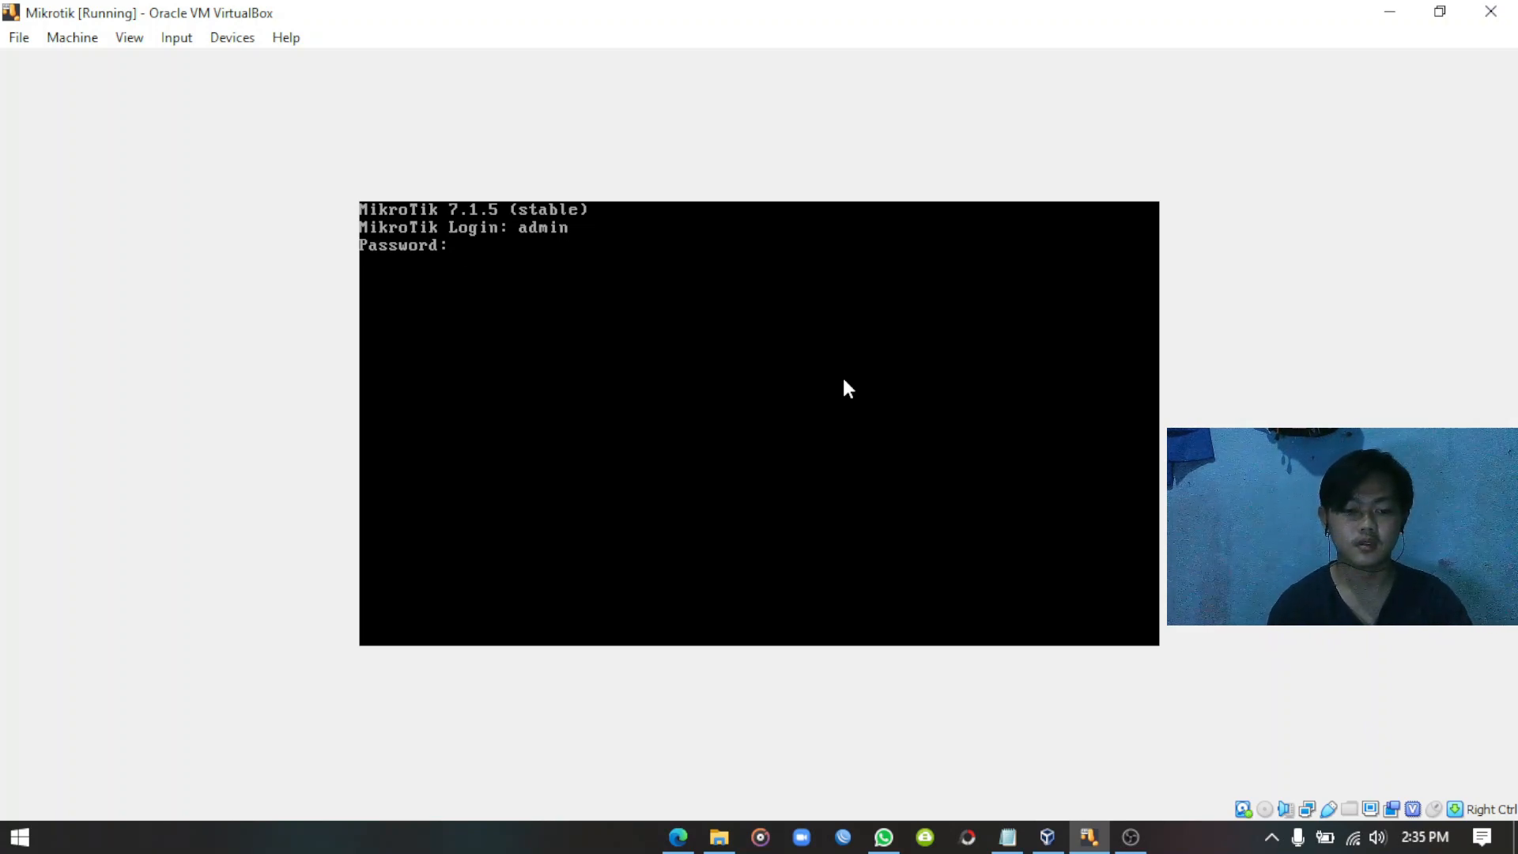
pyautogui.press('Return')
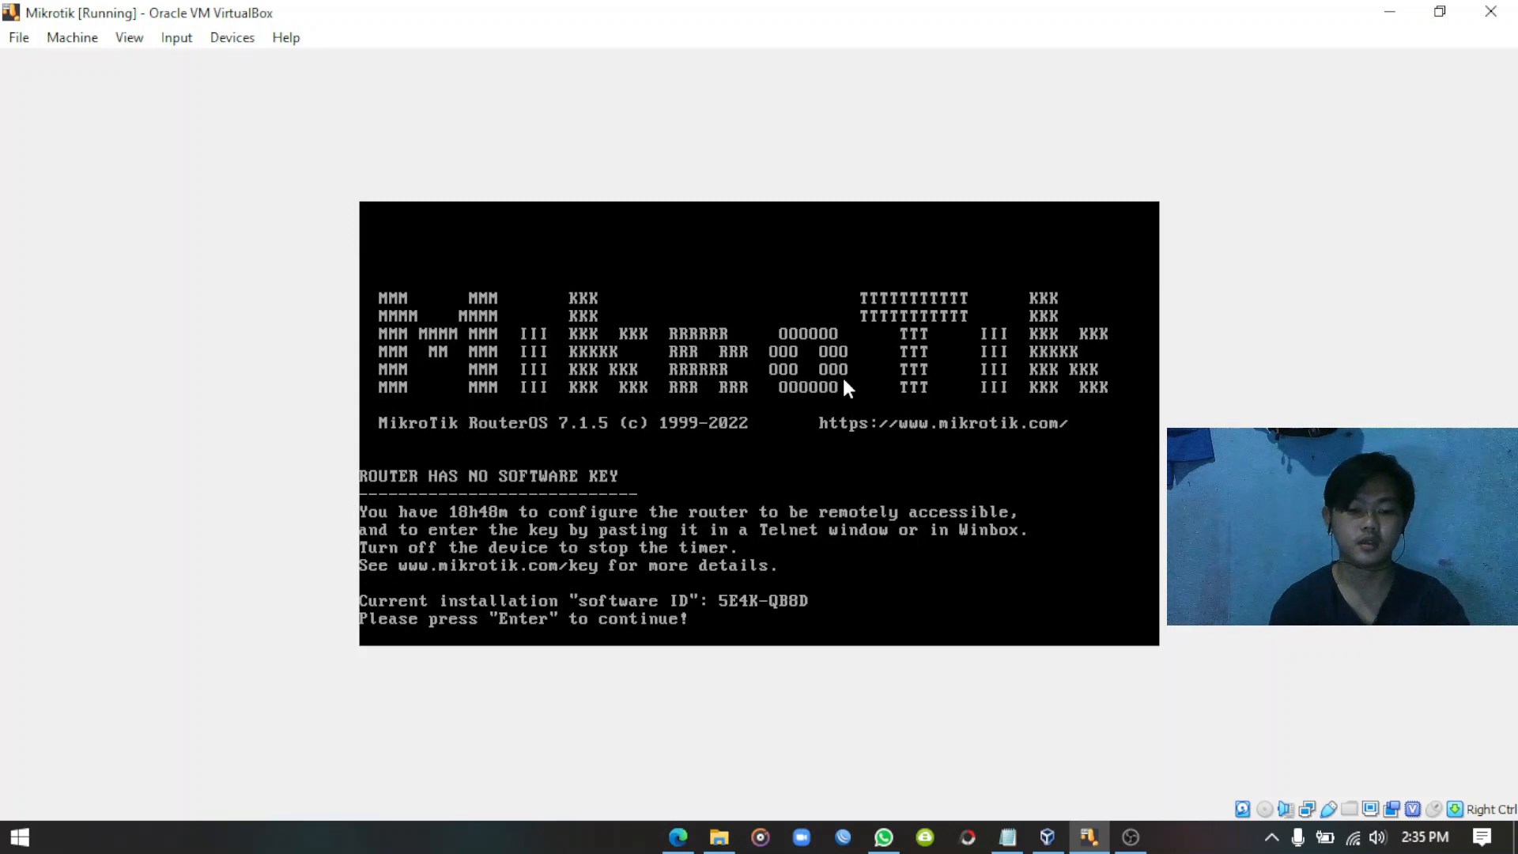
pyautogui.press('Return')
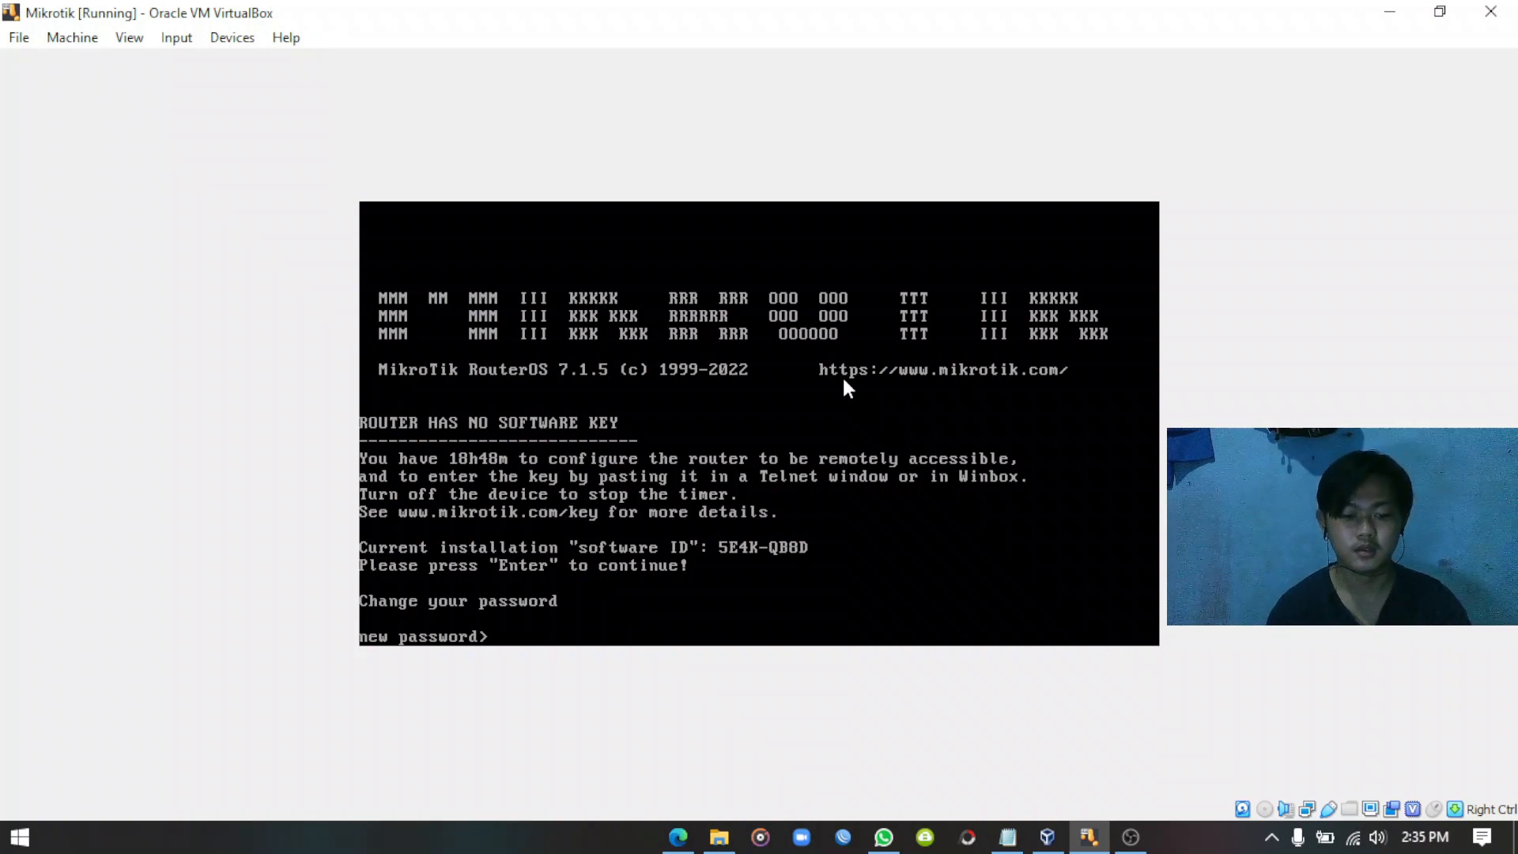
pyautogui.write('****')
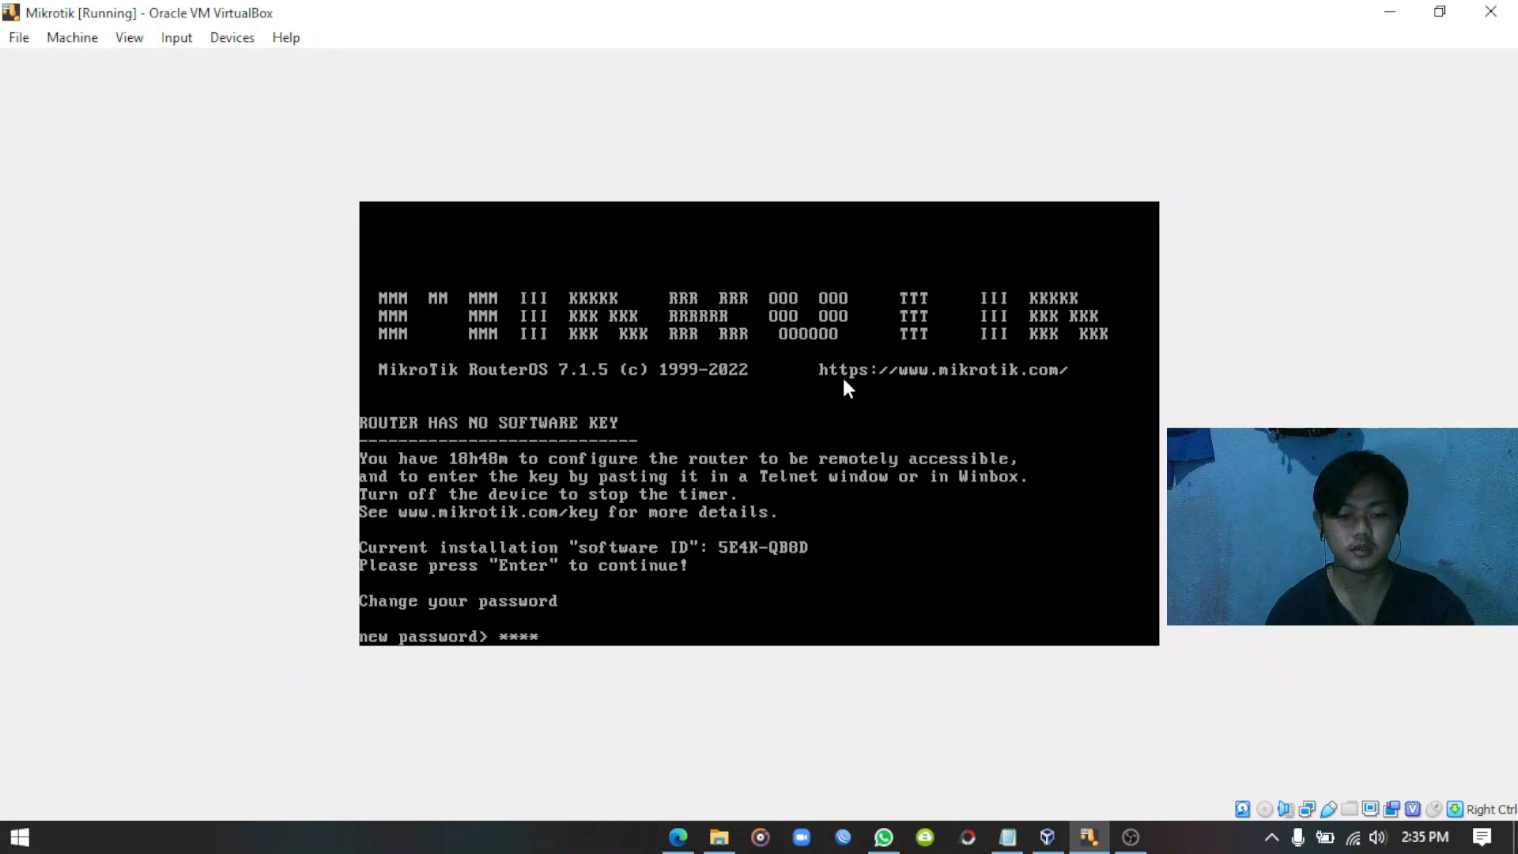
pyautogui.press('Return')
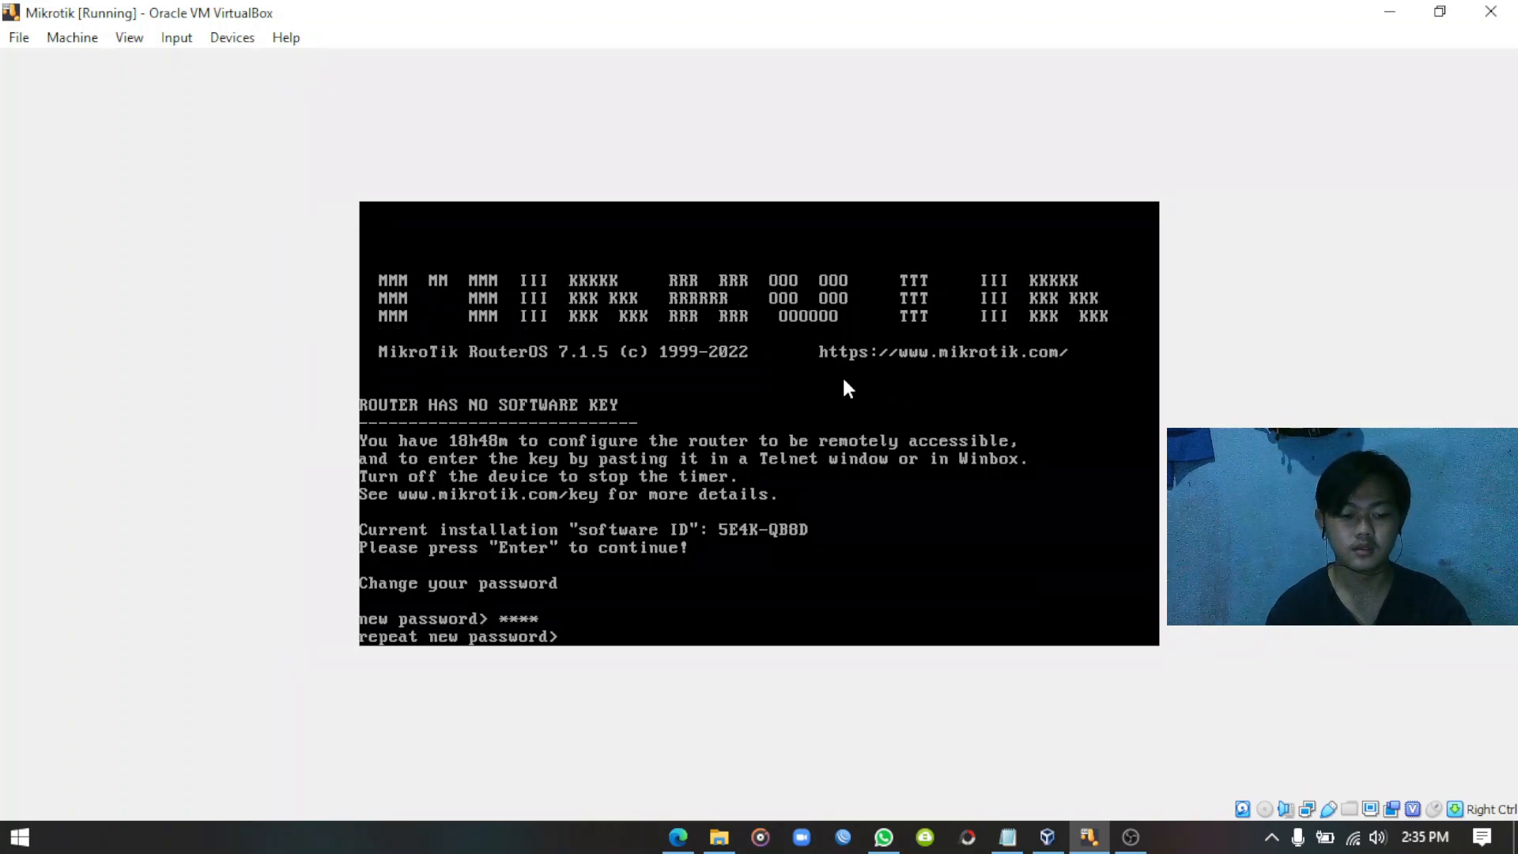
pyautogui.write('****')
pyautogui.press('Return')
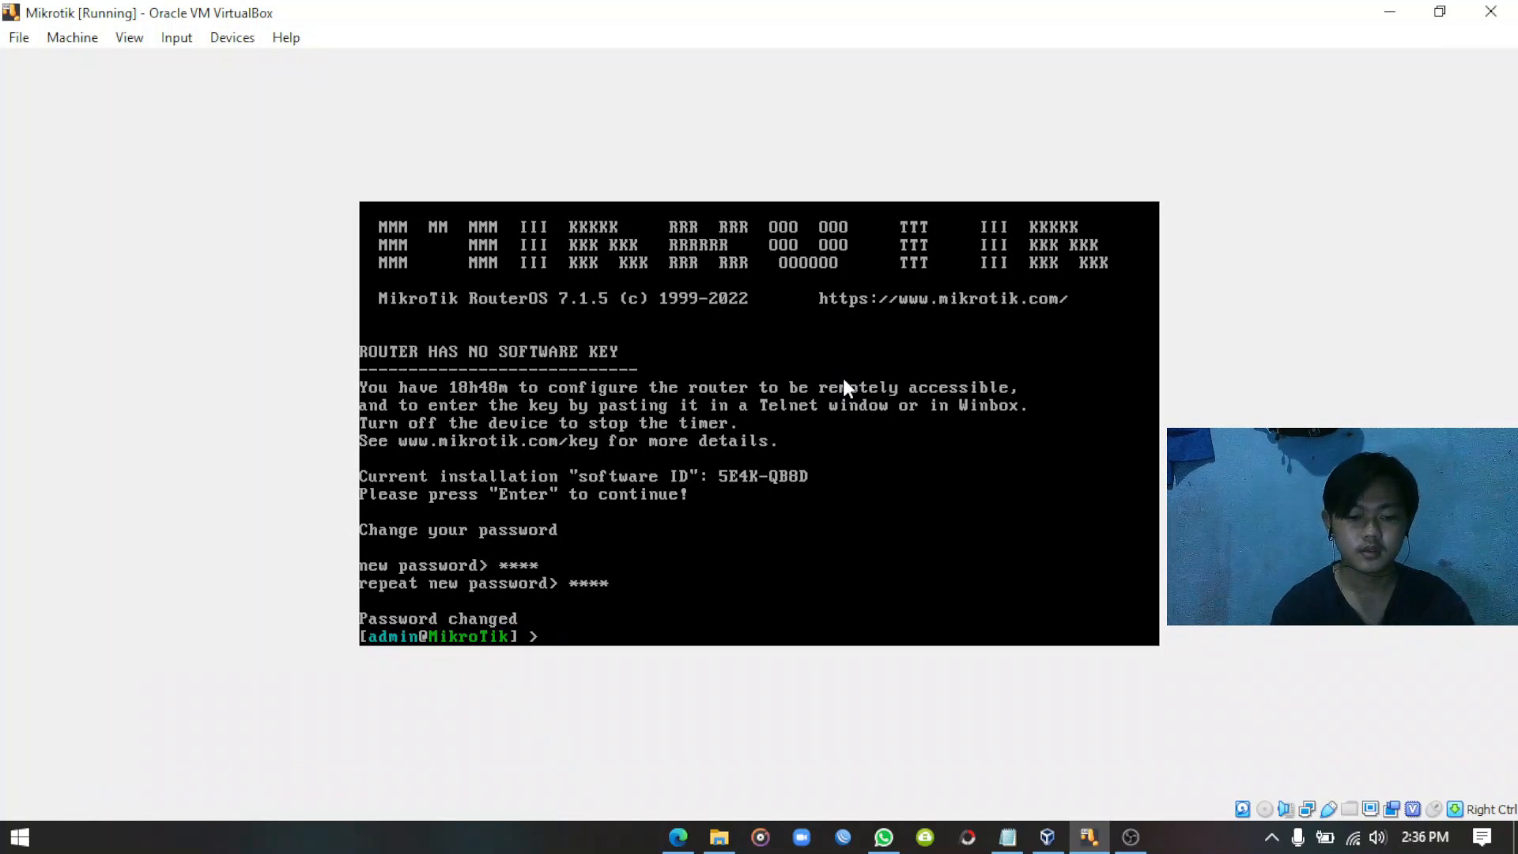
# Run 'interface print' to list the router's ether1 and ether2 interfaces.
pyautogui.write('terfac')
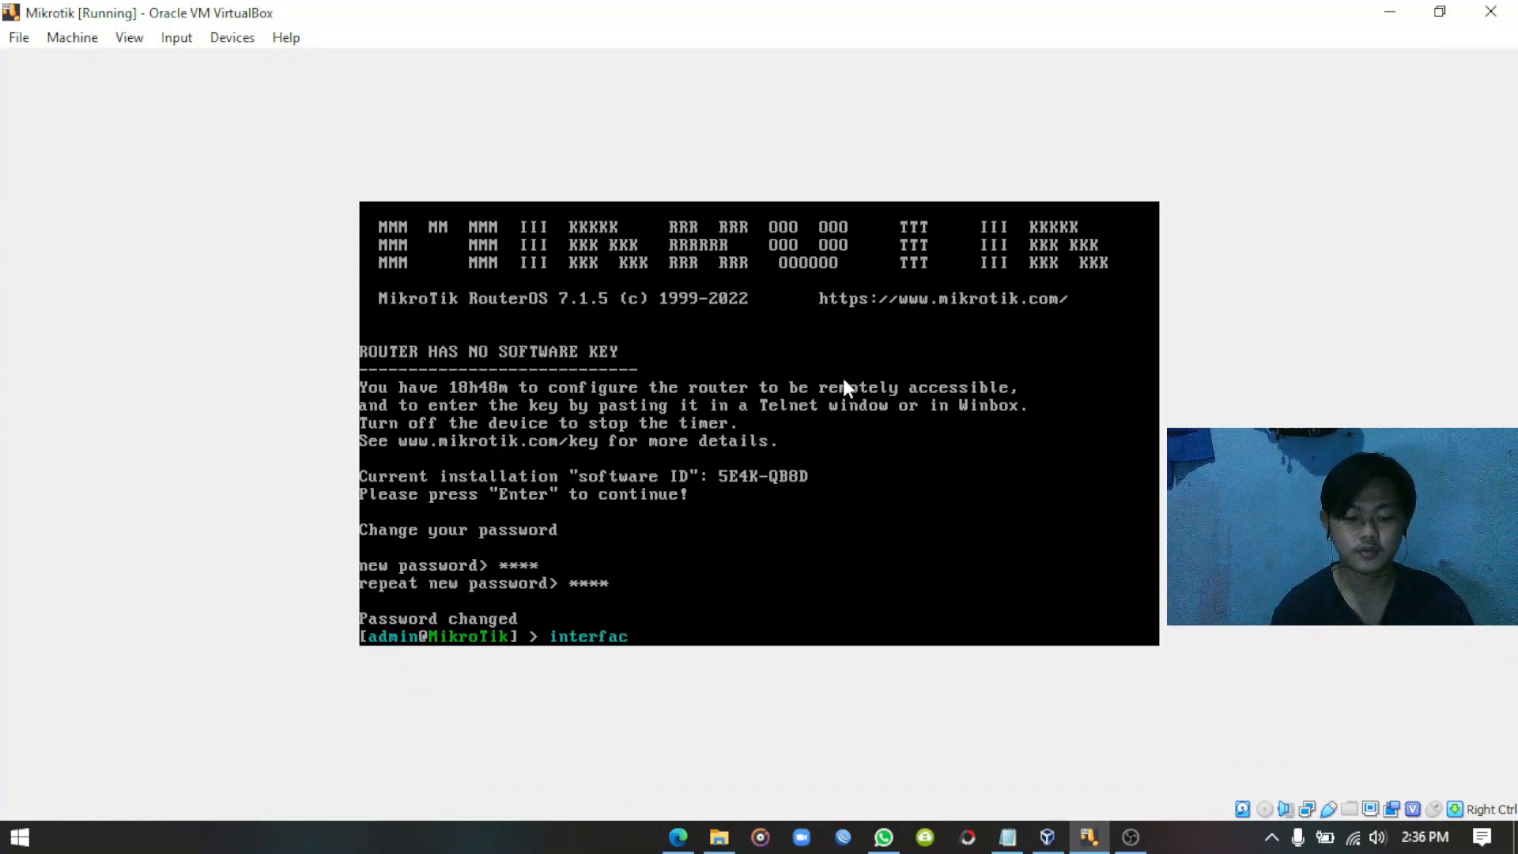
pyautogui.write('e print')
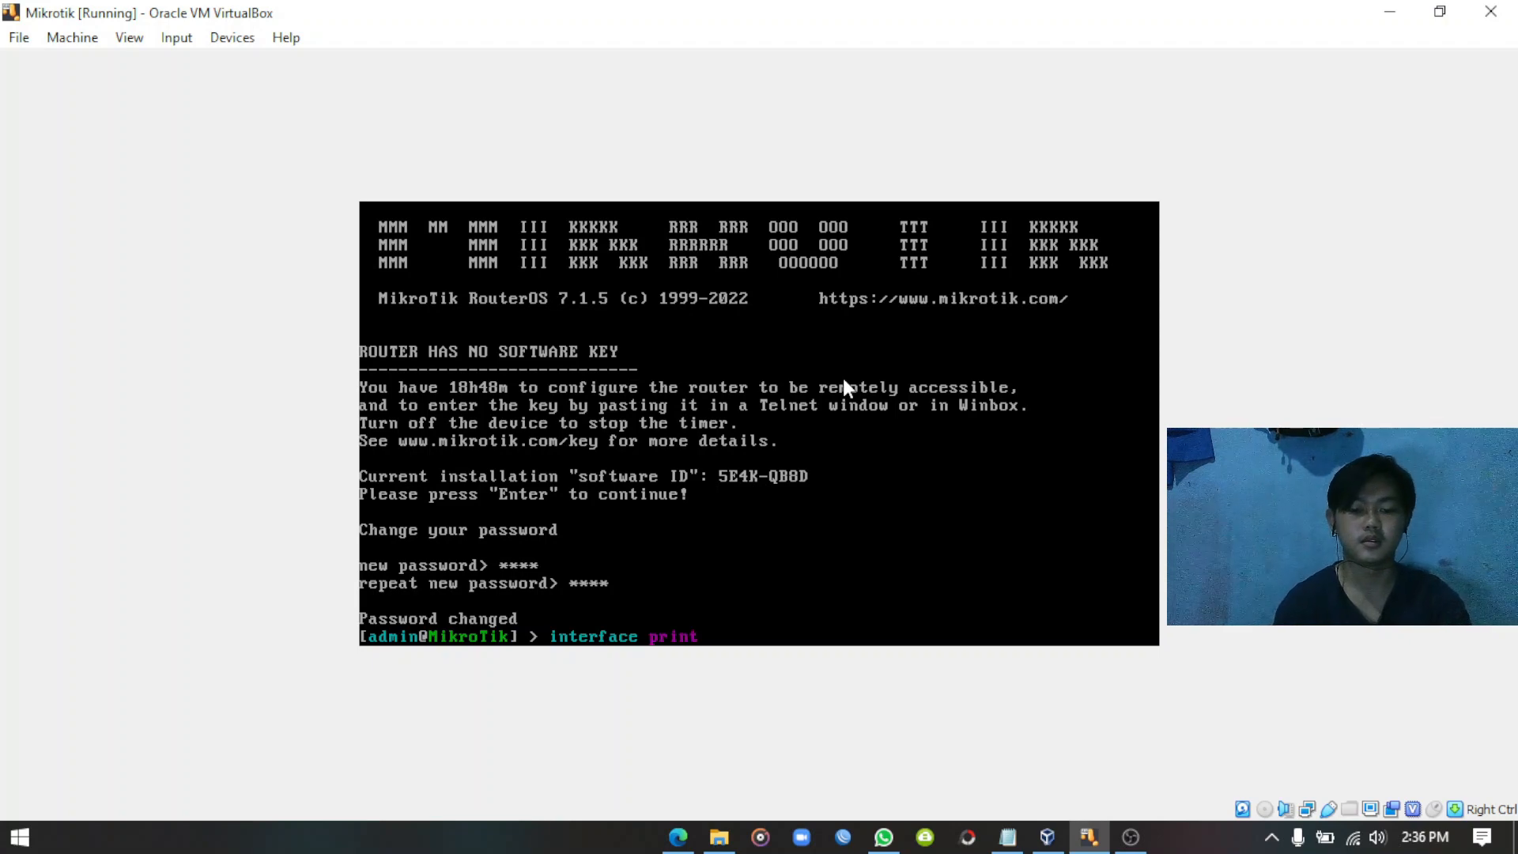
pyautogui.press('Return')
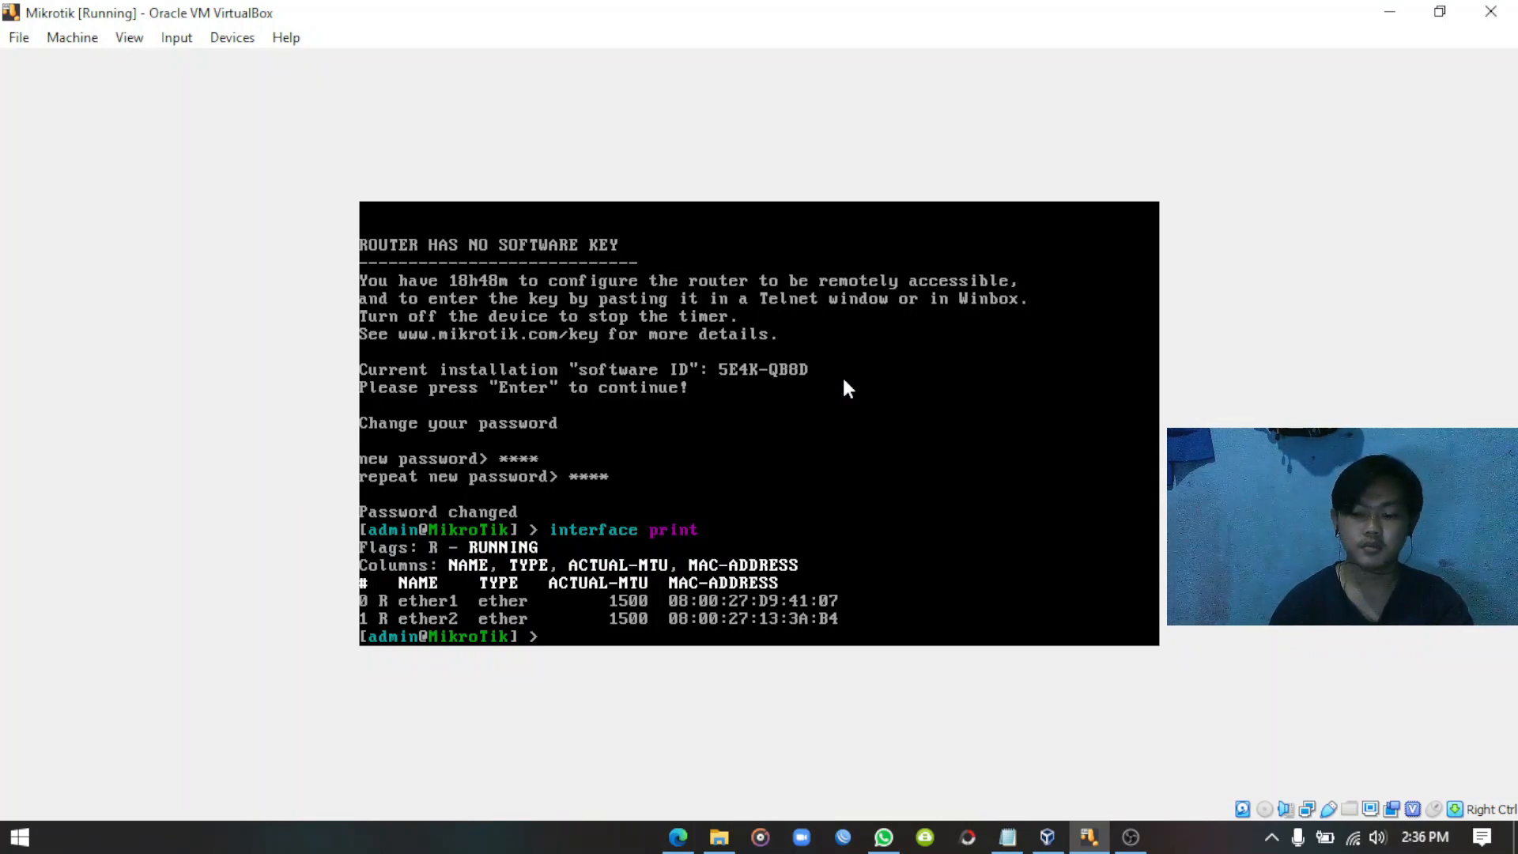
# Add IP address 192.168.56.100/24 on interface ether1 with 'ip address add'.
pyautogui.write('ip')
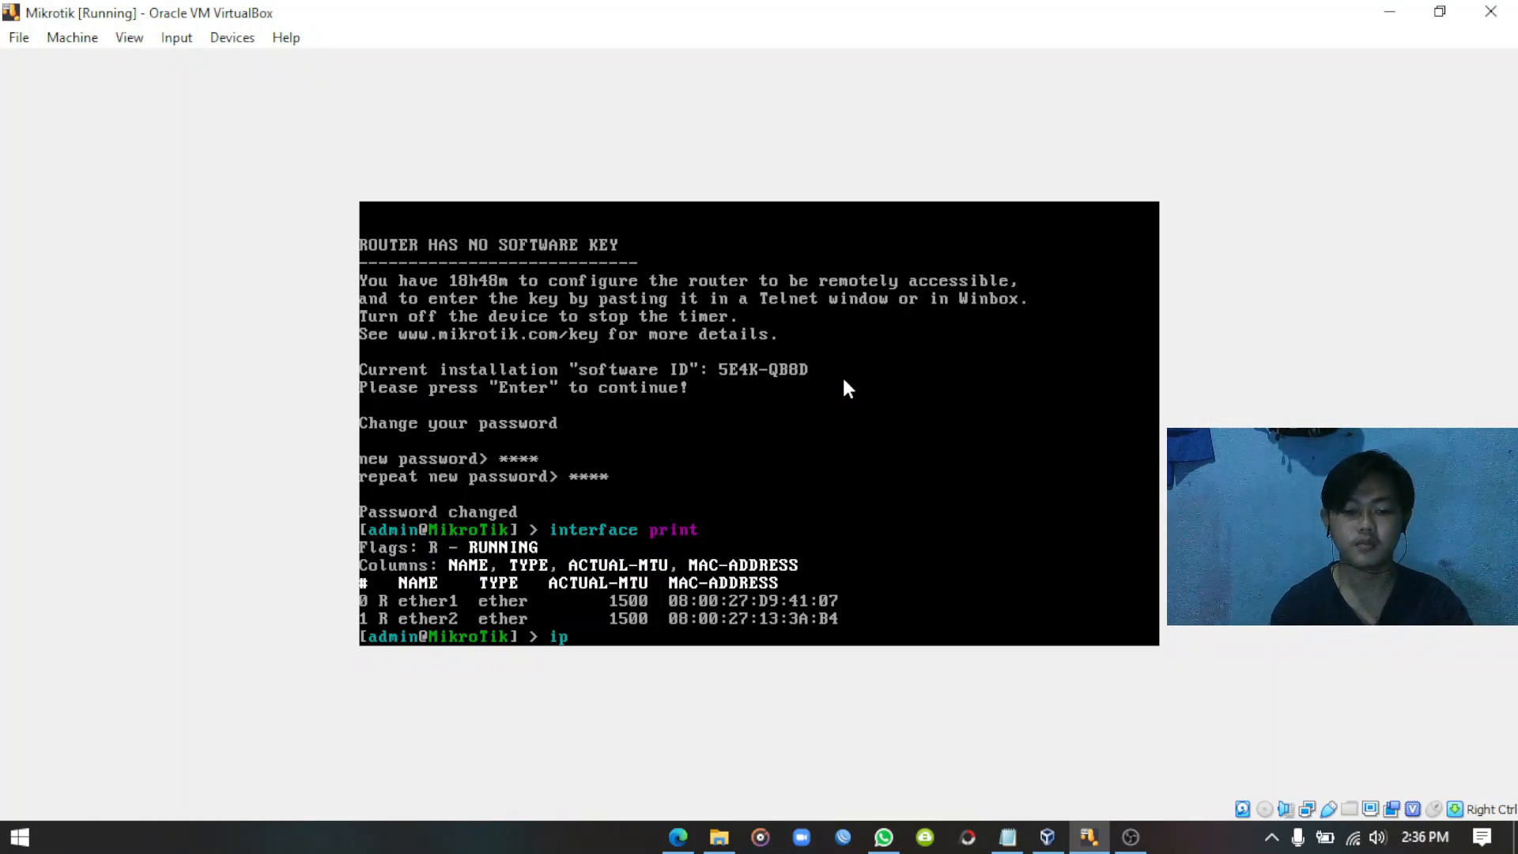
pyautogui.write(' address')
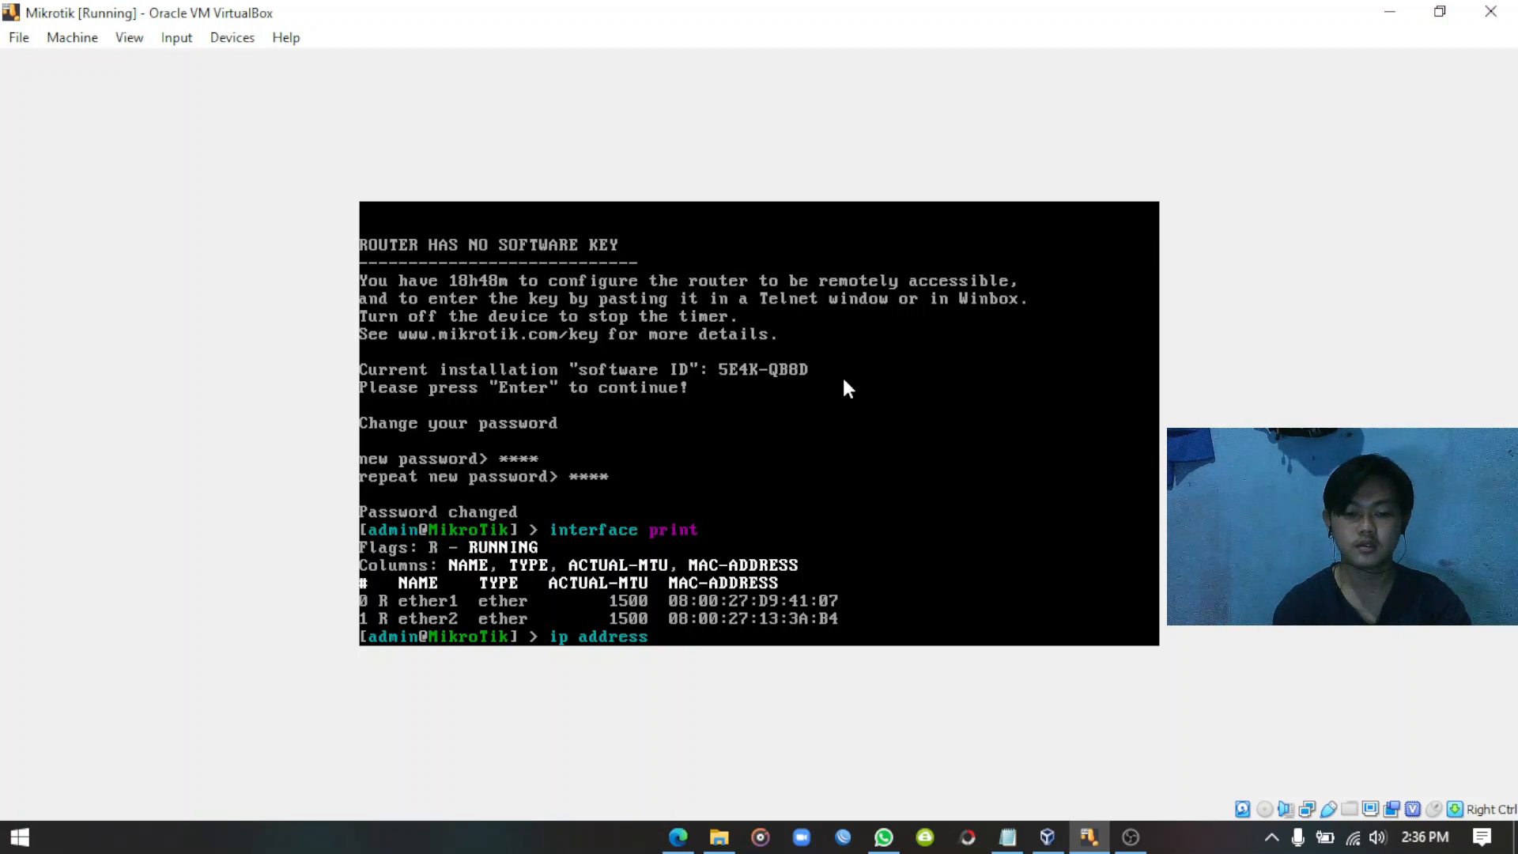
pyautogui.write(' add')
pyautogui.write(' address')
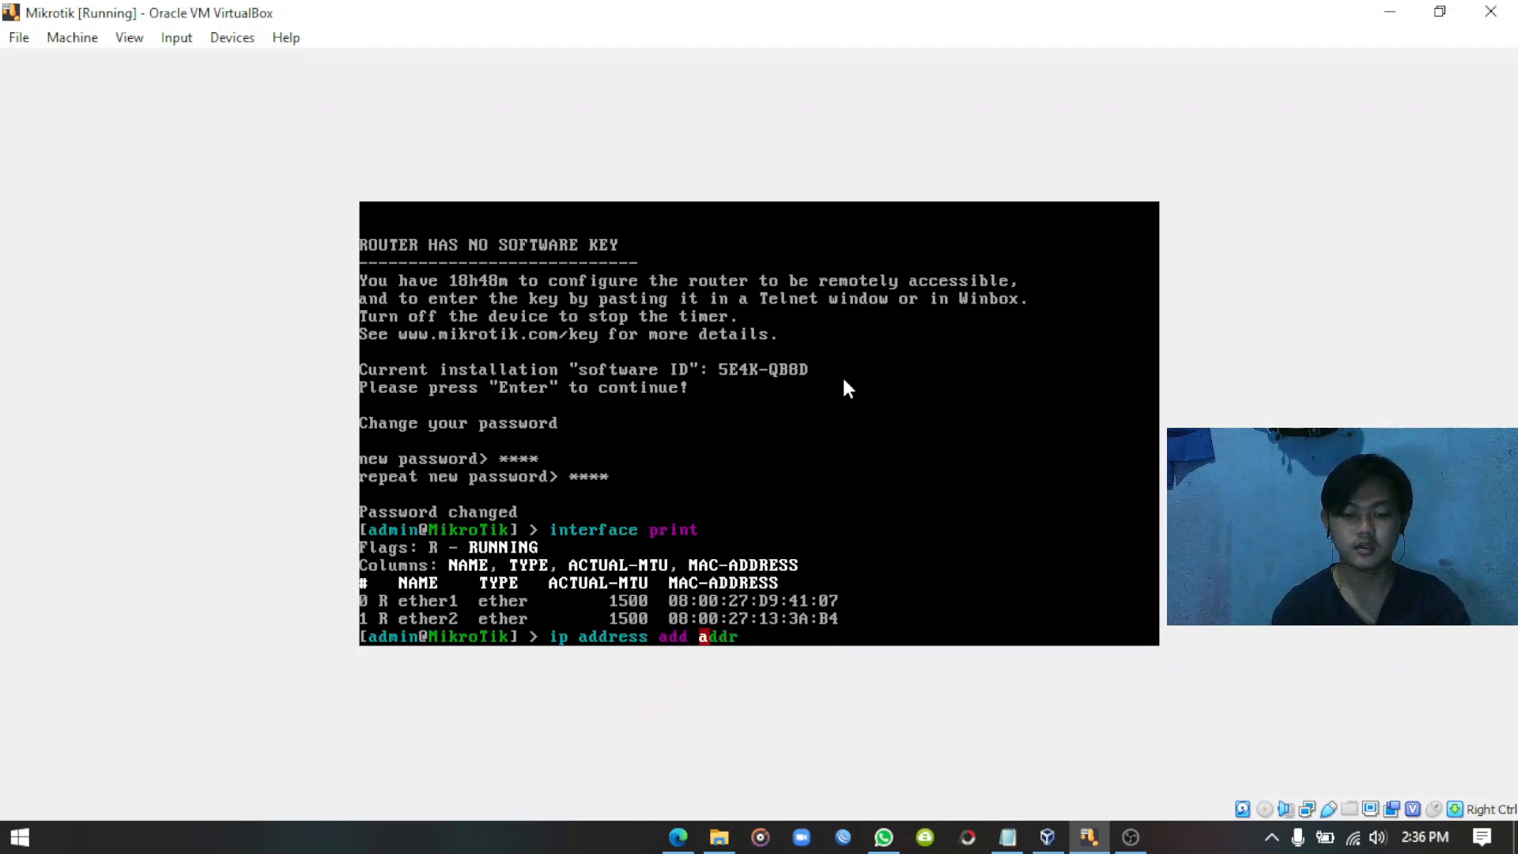
pyautogui.write('=')
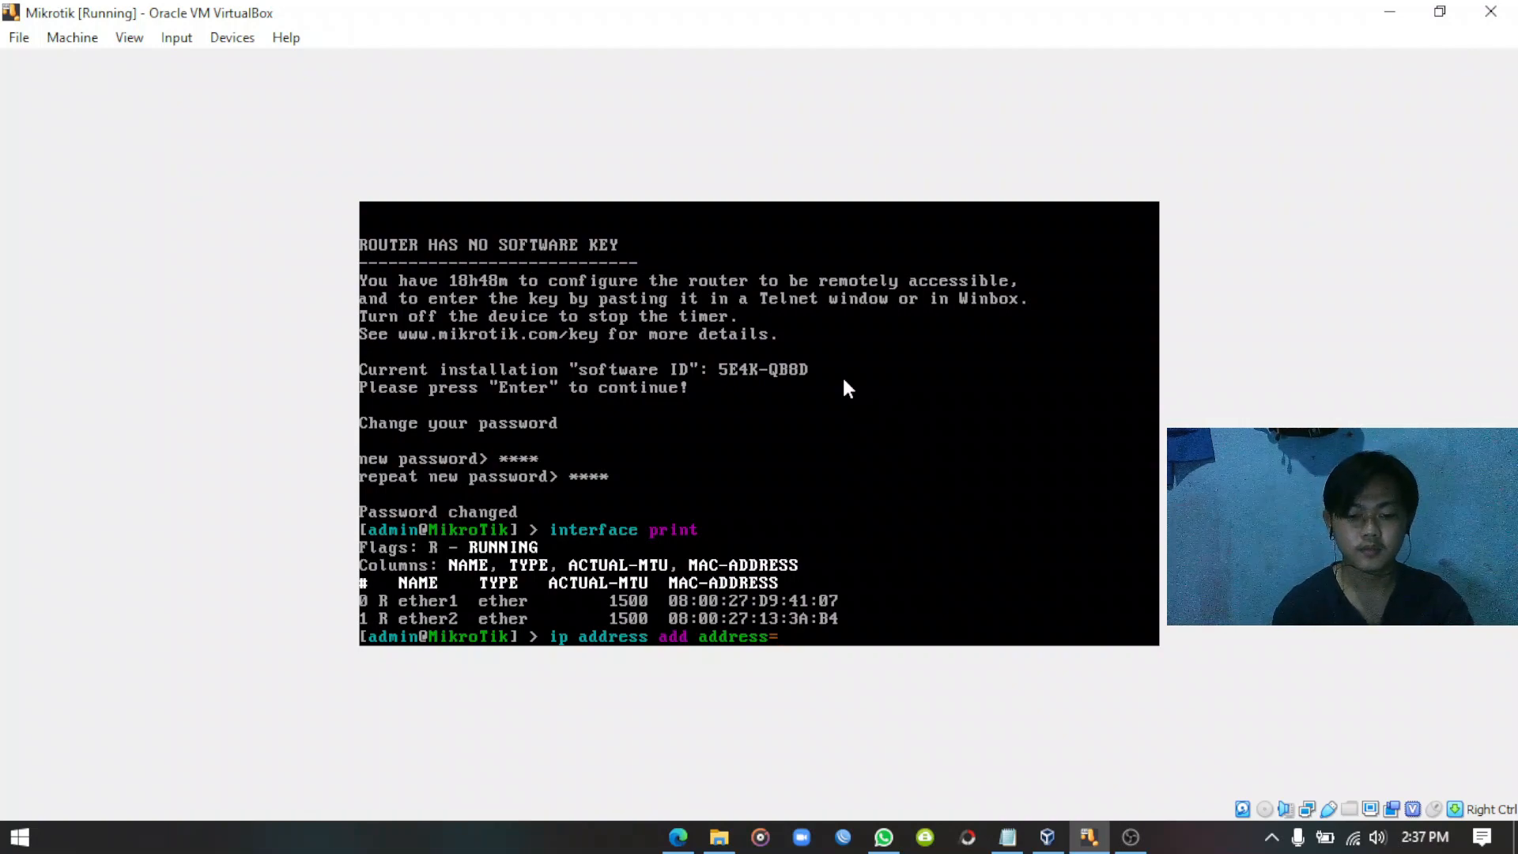
pyautogui.write('192.168')
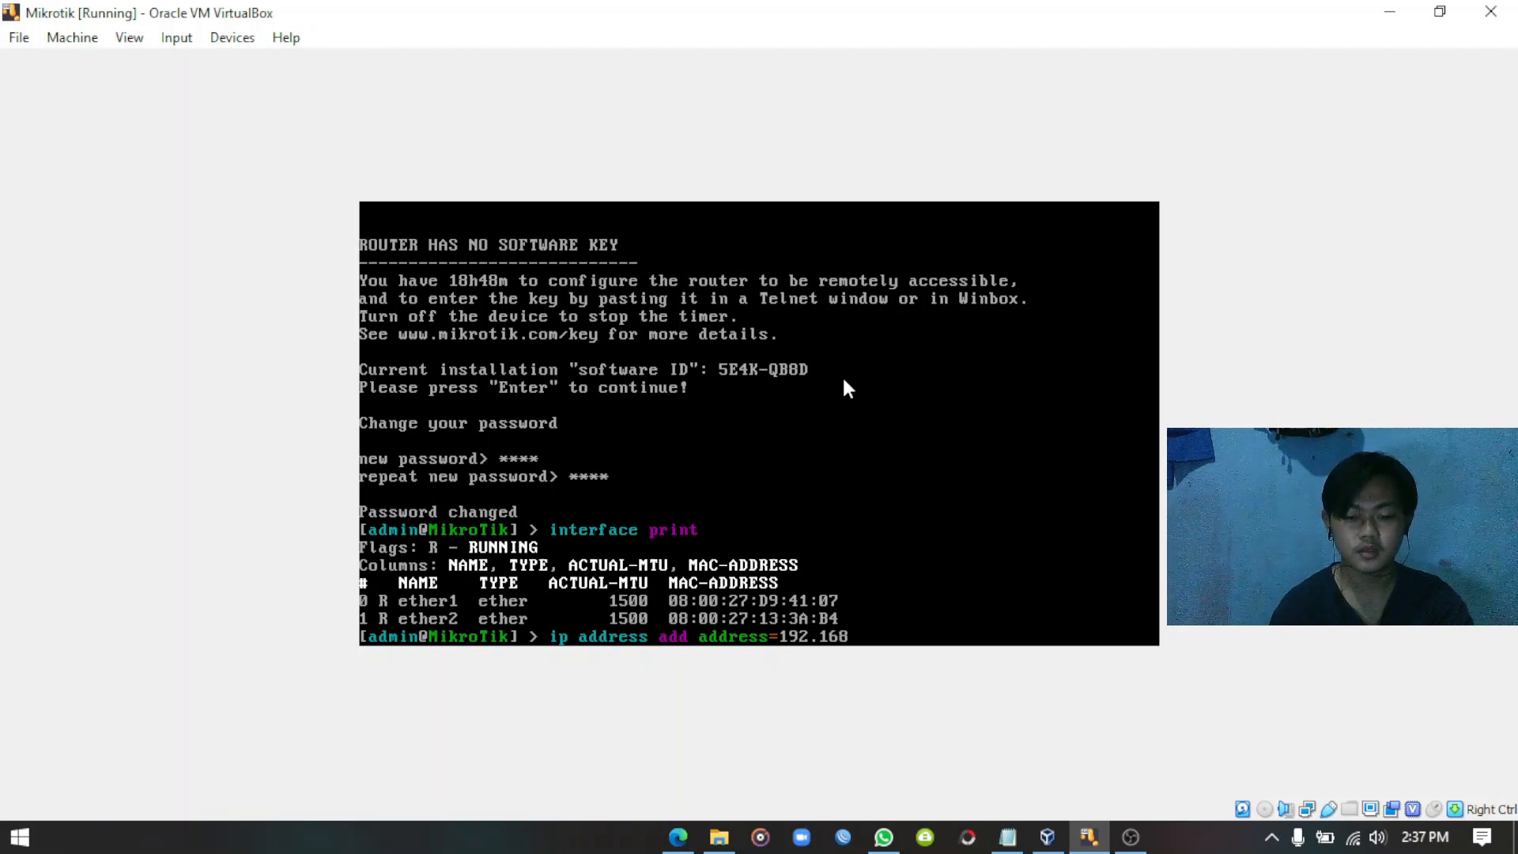
pyautogui.write('.56')
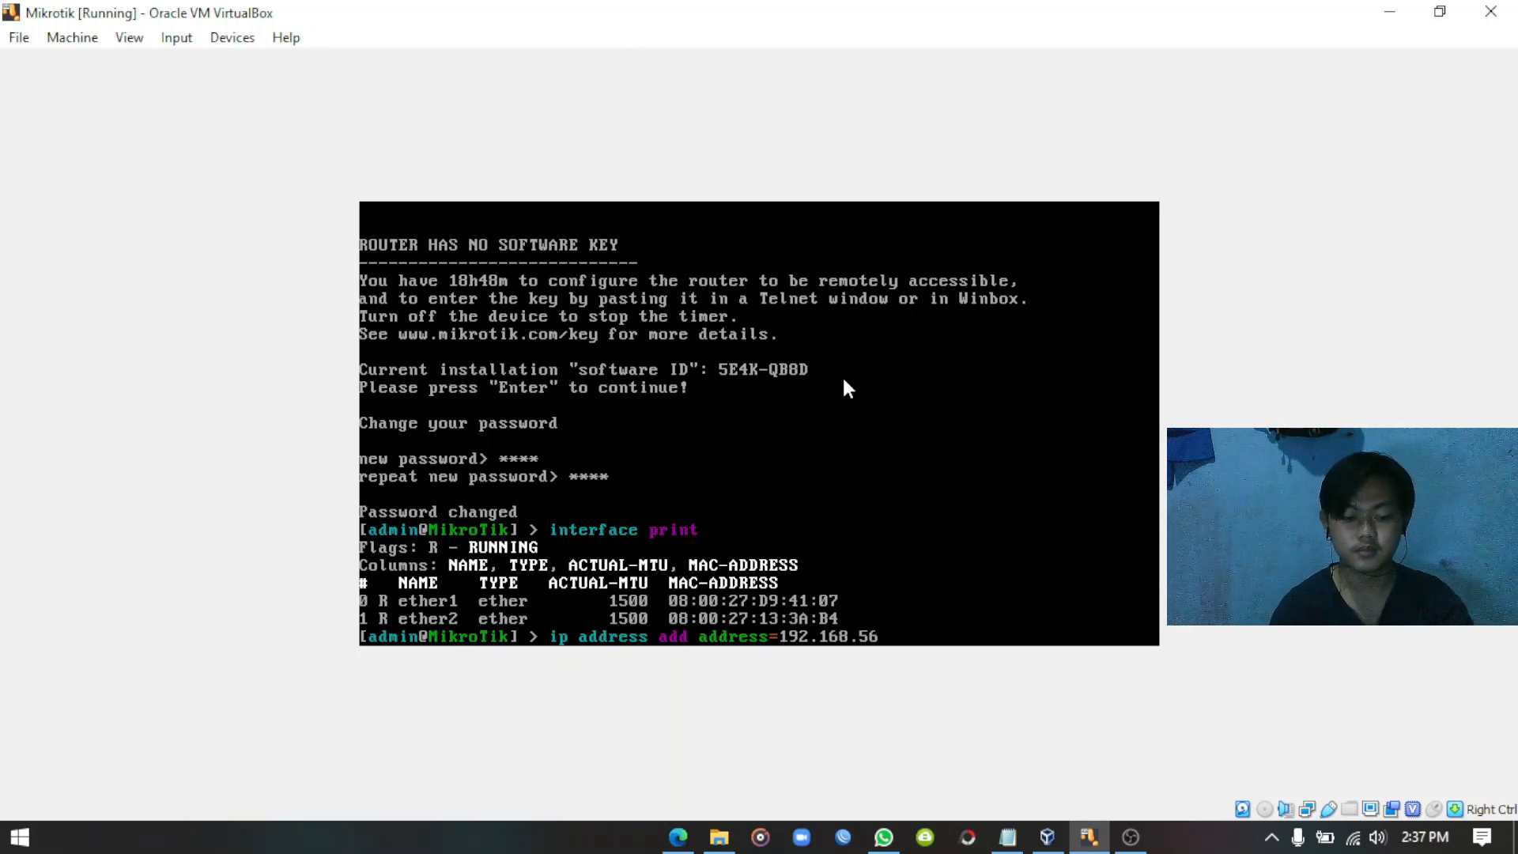
pyautogui.write('.100')
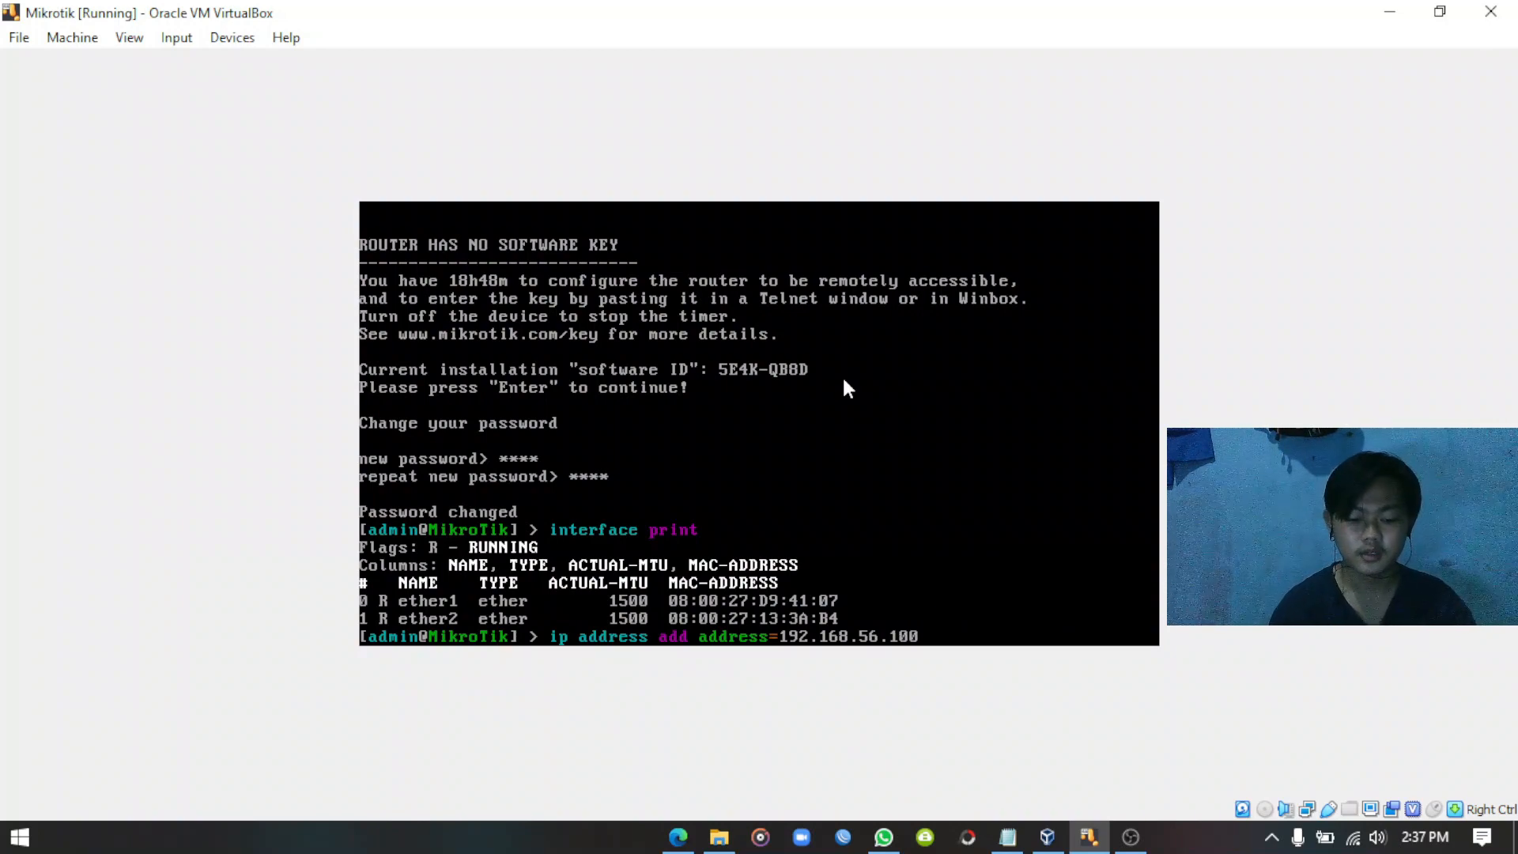
pyautogui.write('/24')
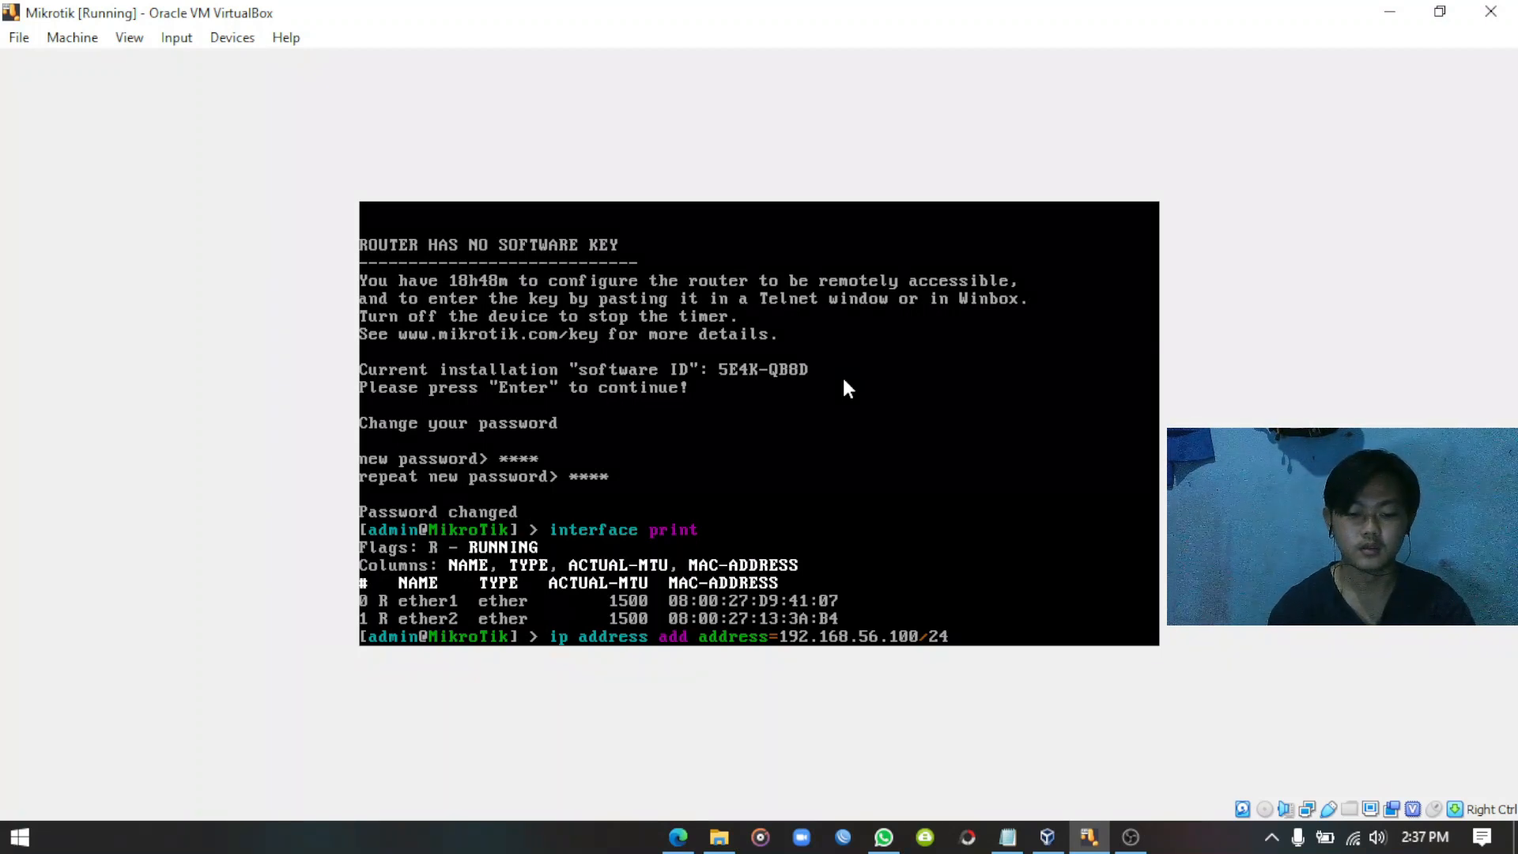
pyautogui.write(' interf')
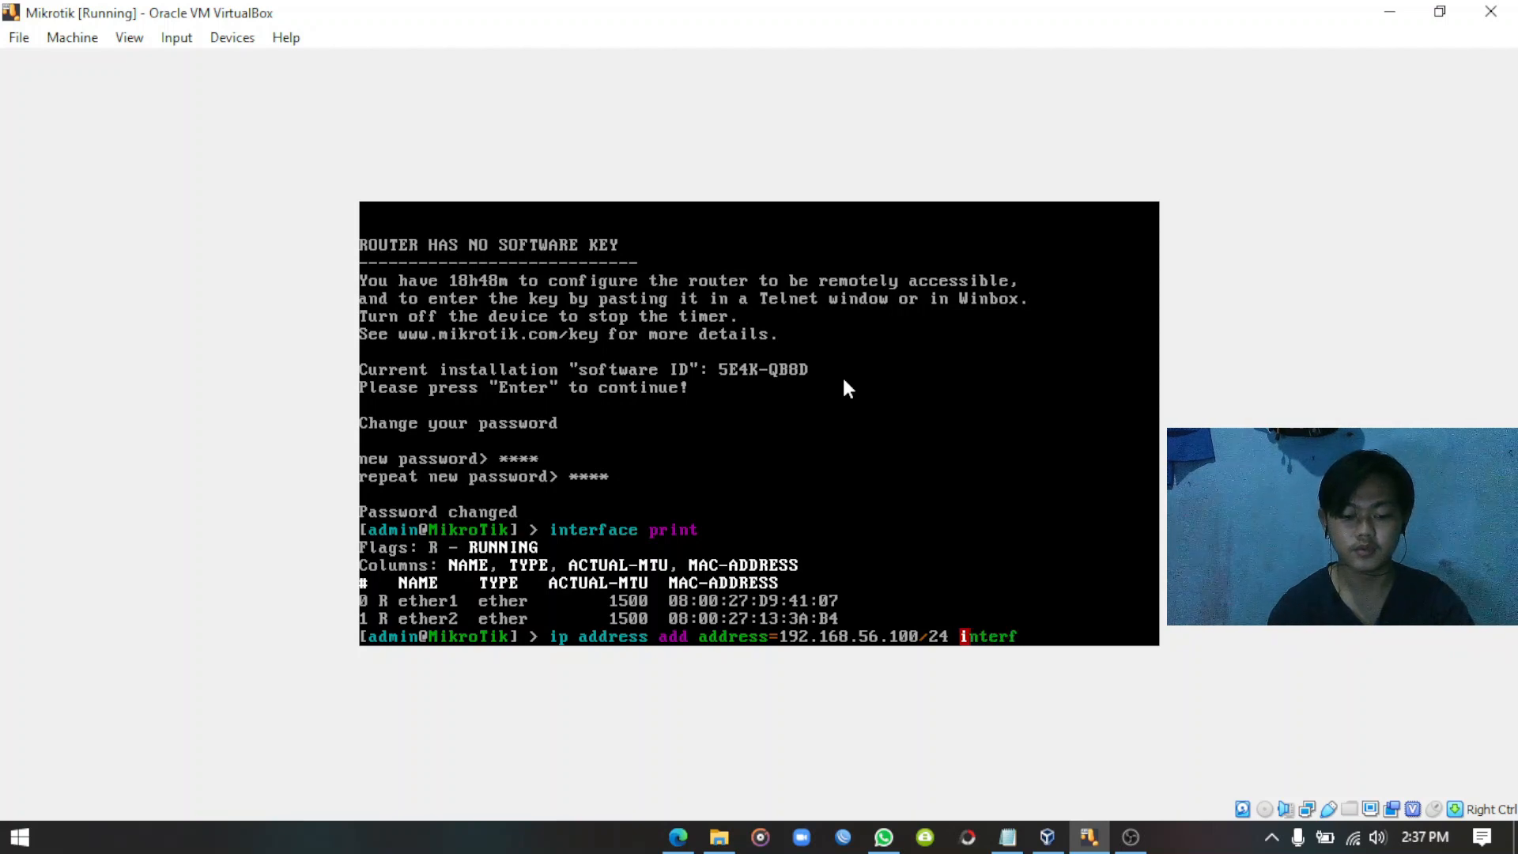
pyautogui.write('ace=')
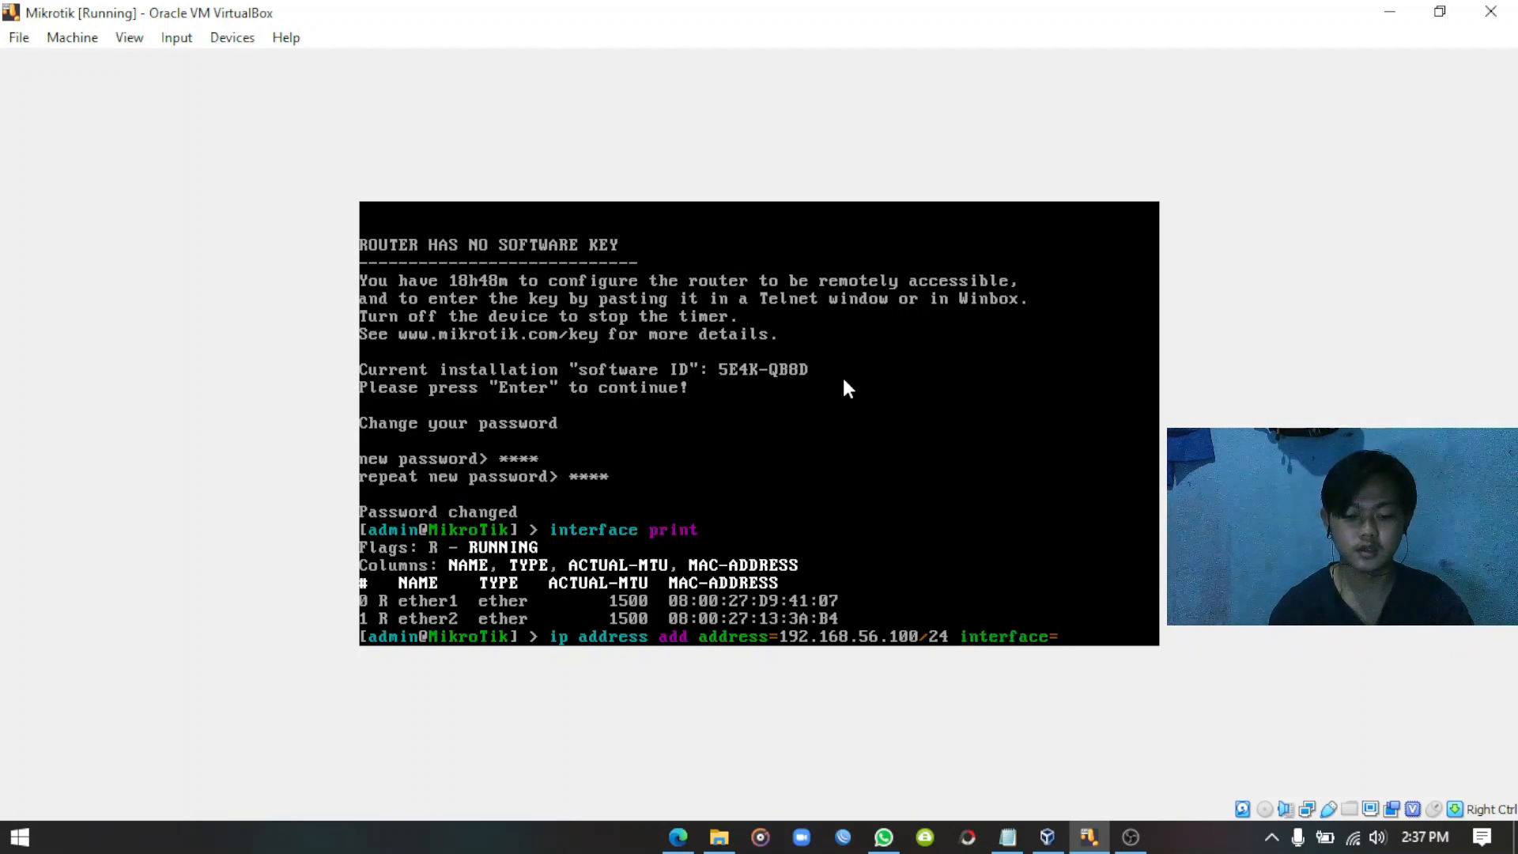
pyautogui.write('ether1')
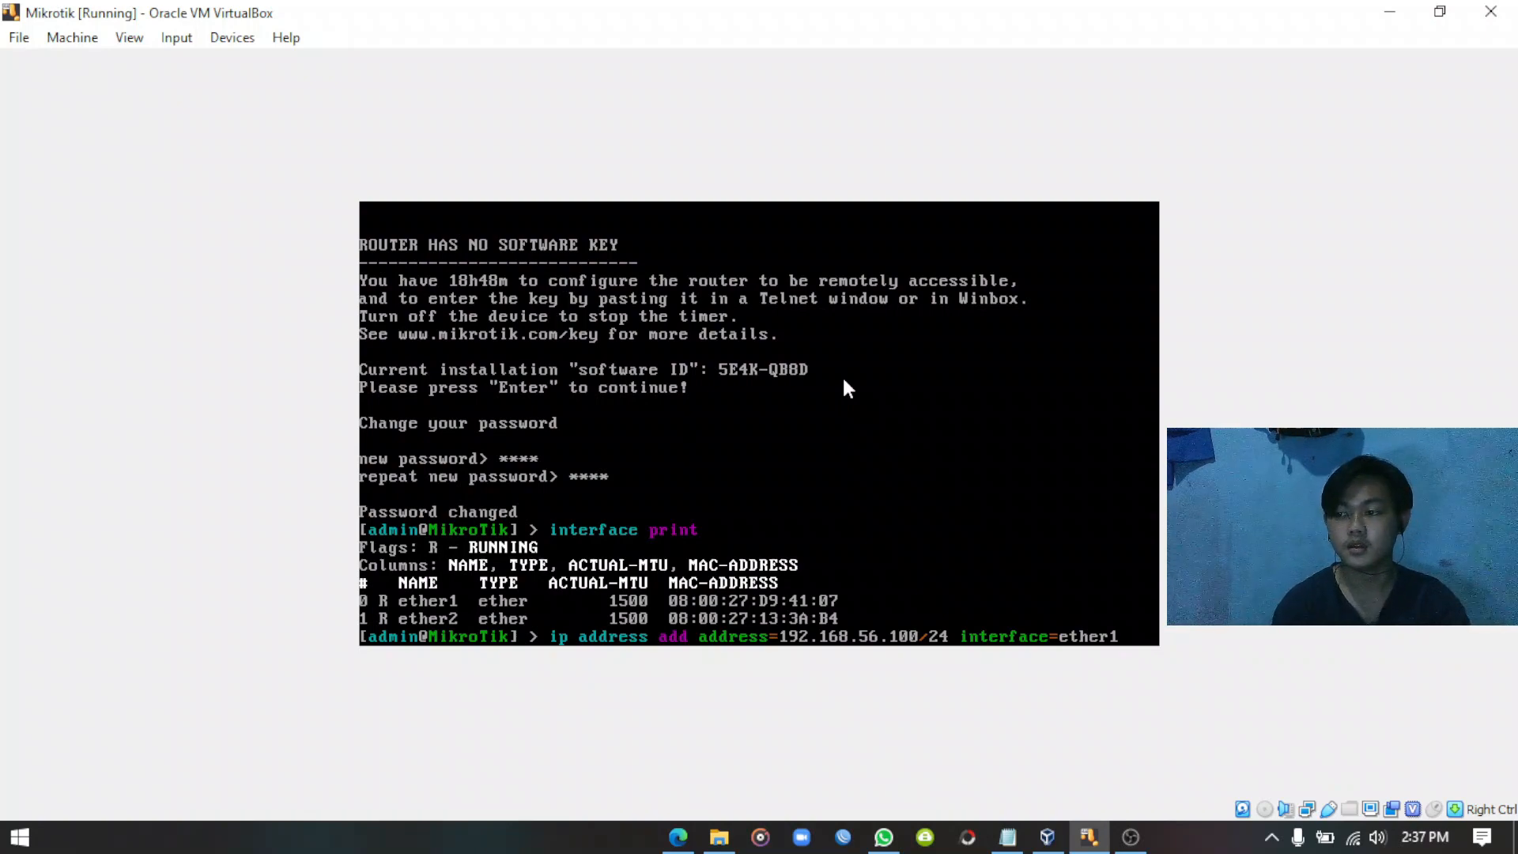
pyautogui.press('Return')
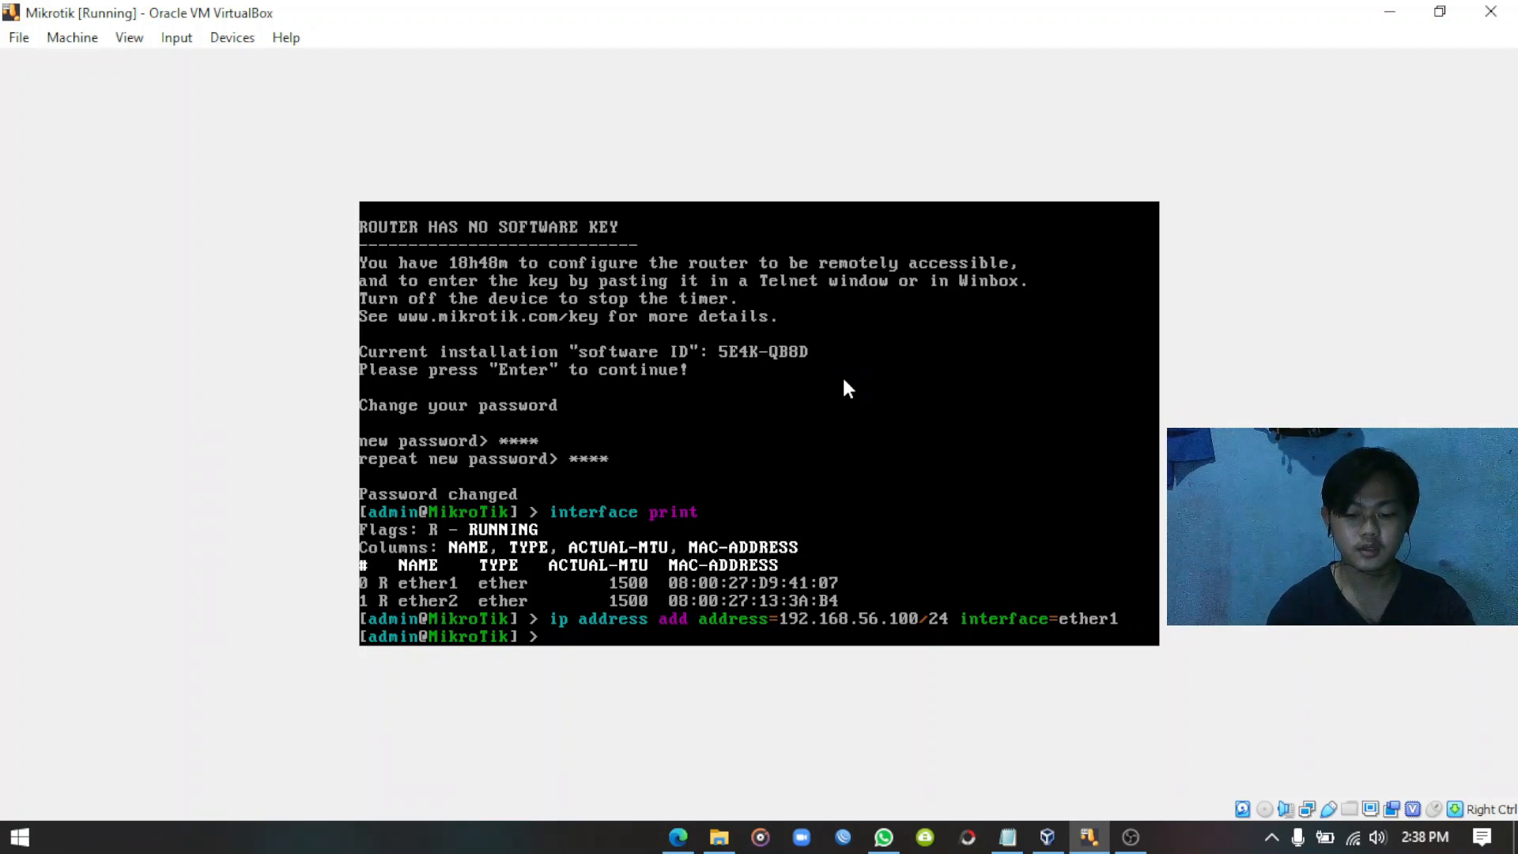
# Add a route through gateway 192.168.56.1 with 'ip route add'.
pyautogui.write('ip route')
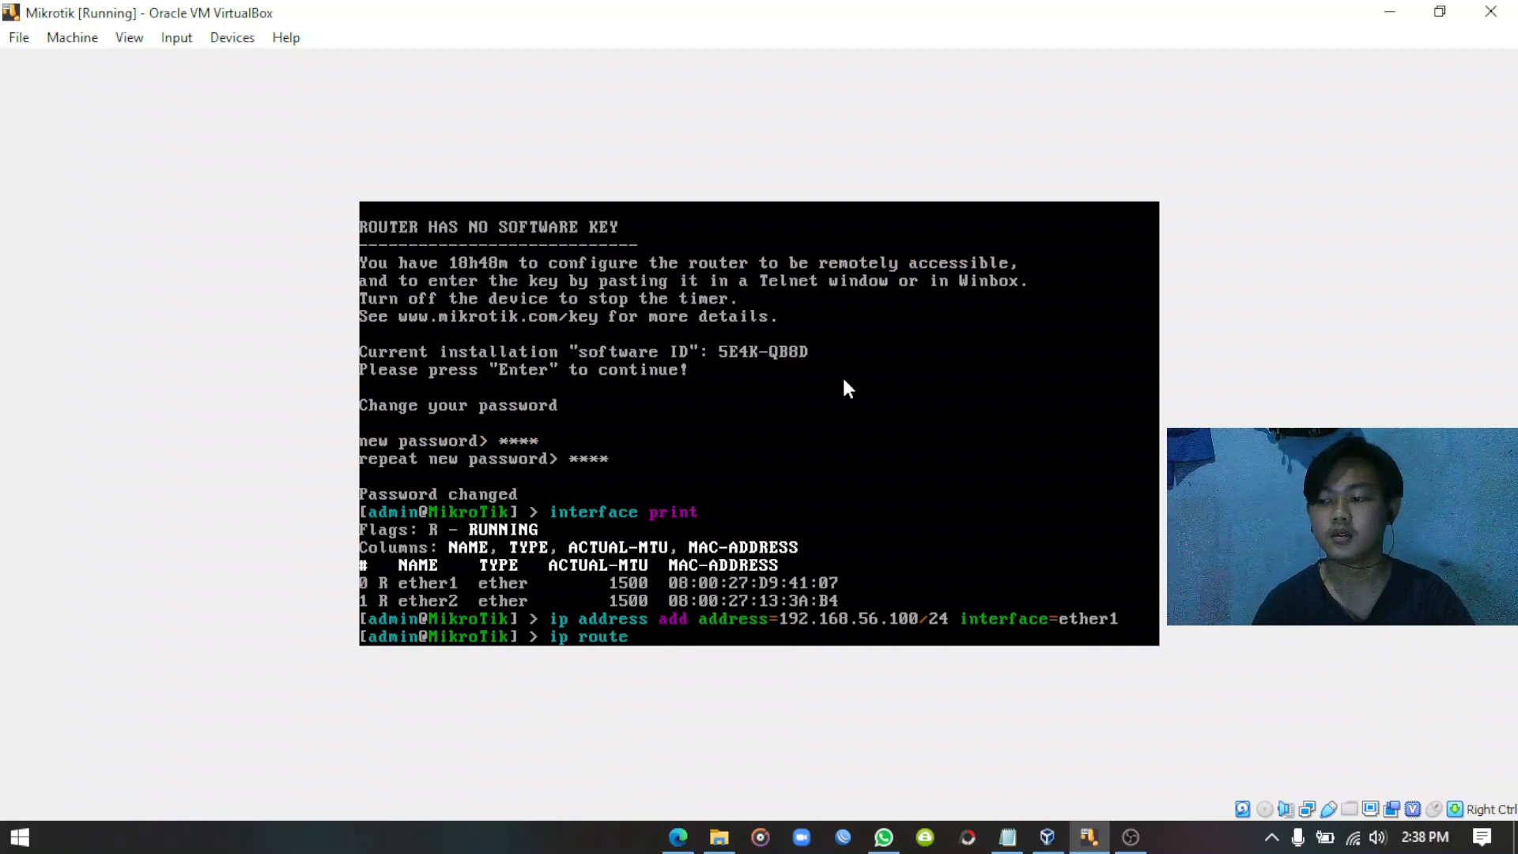
pyautogui.write(' add')
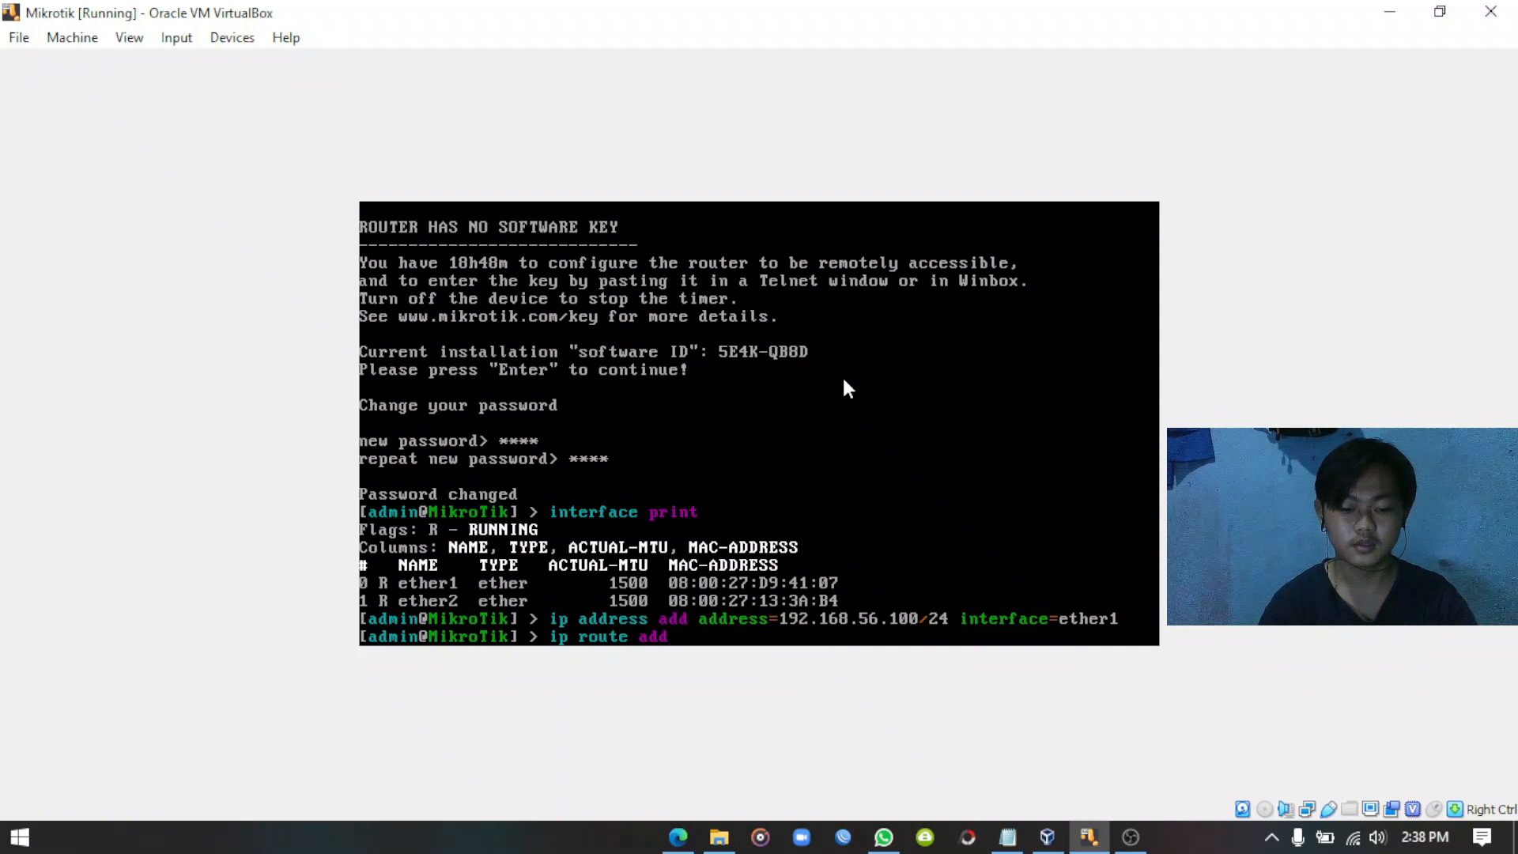
pyautogui.write(' gateway')
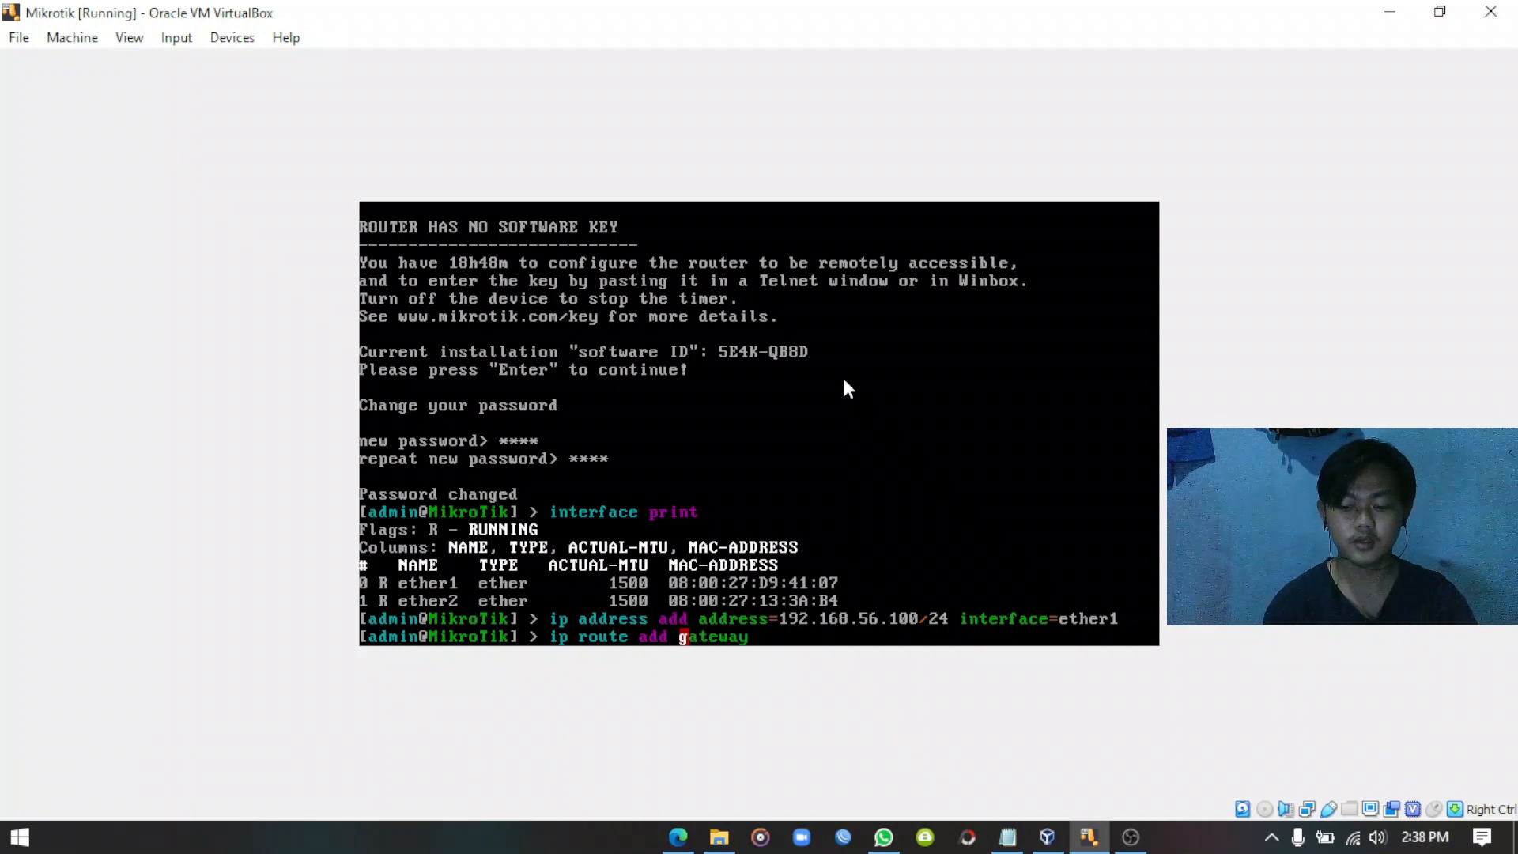
pyautogui.write('=')
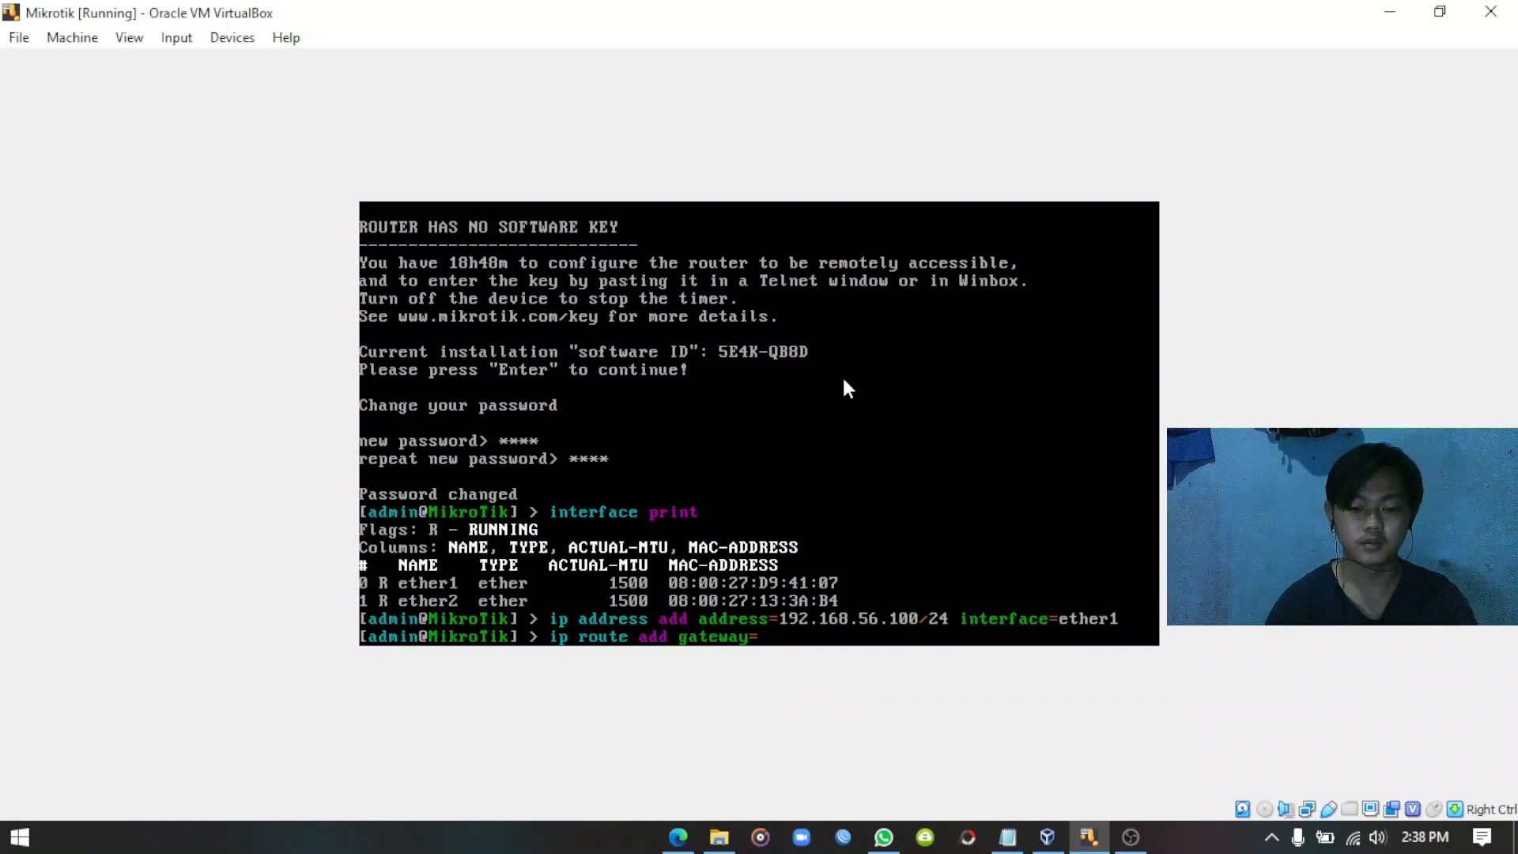
pyautogui.write('192')
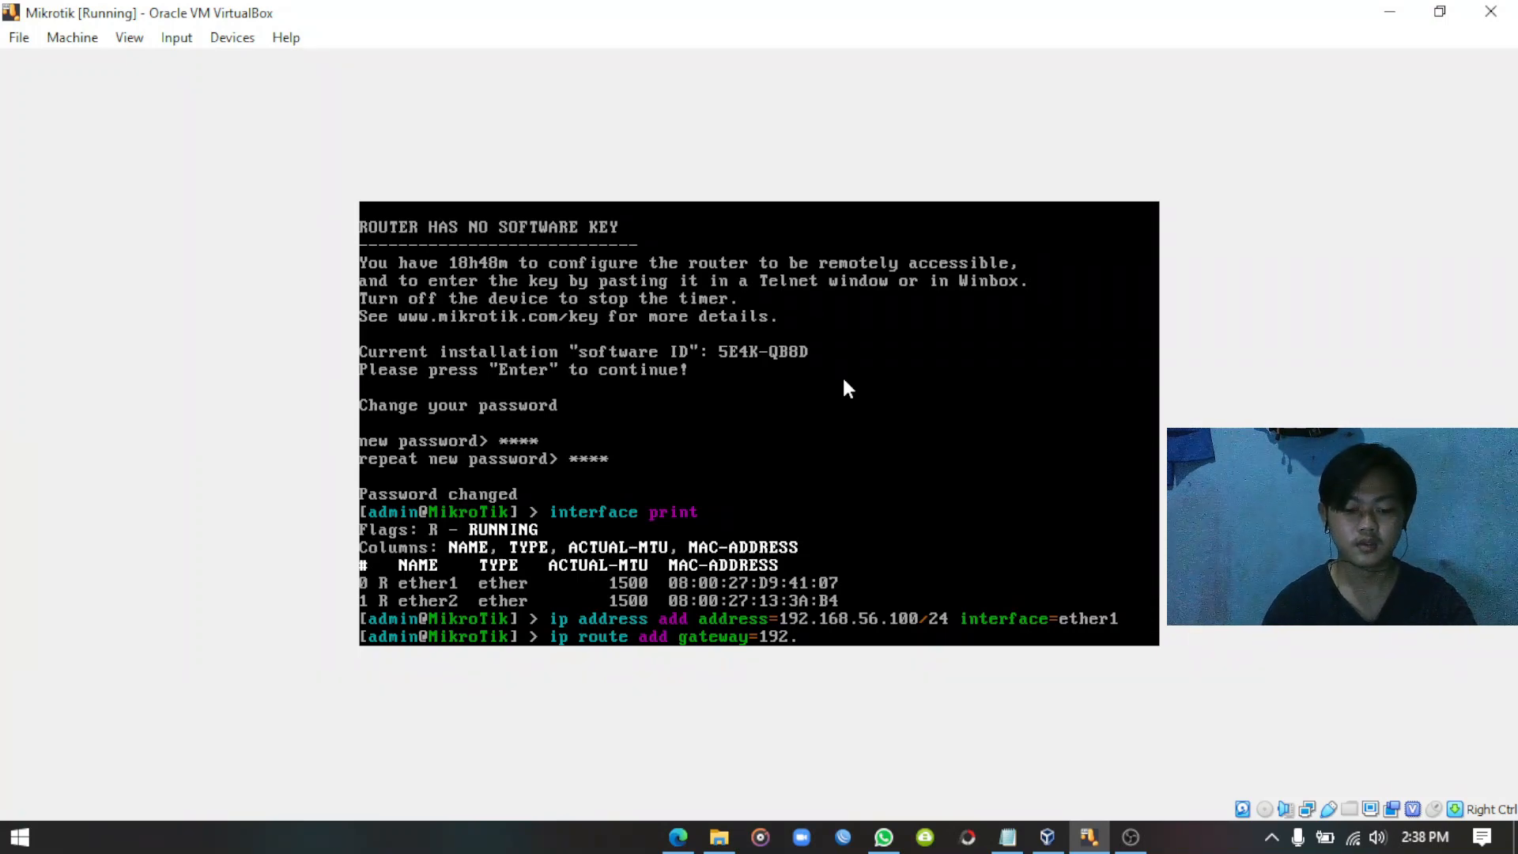
pyautogui.write('.168')
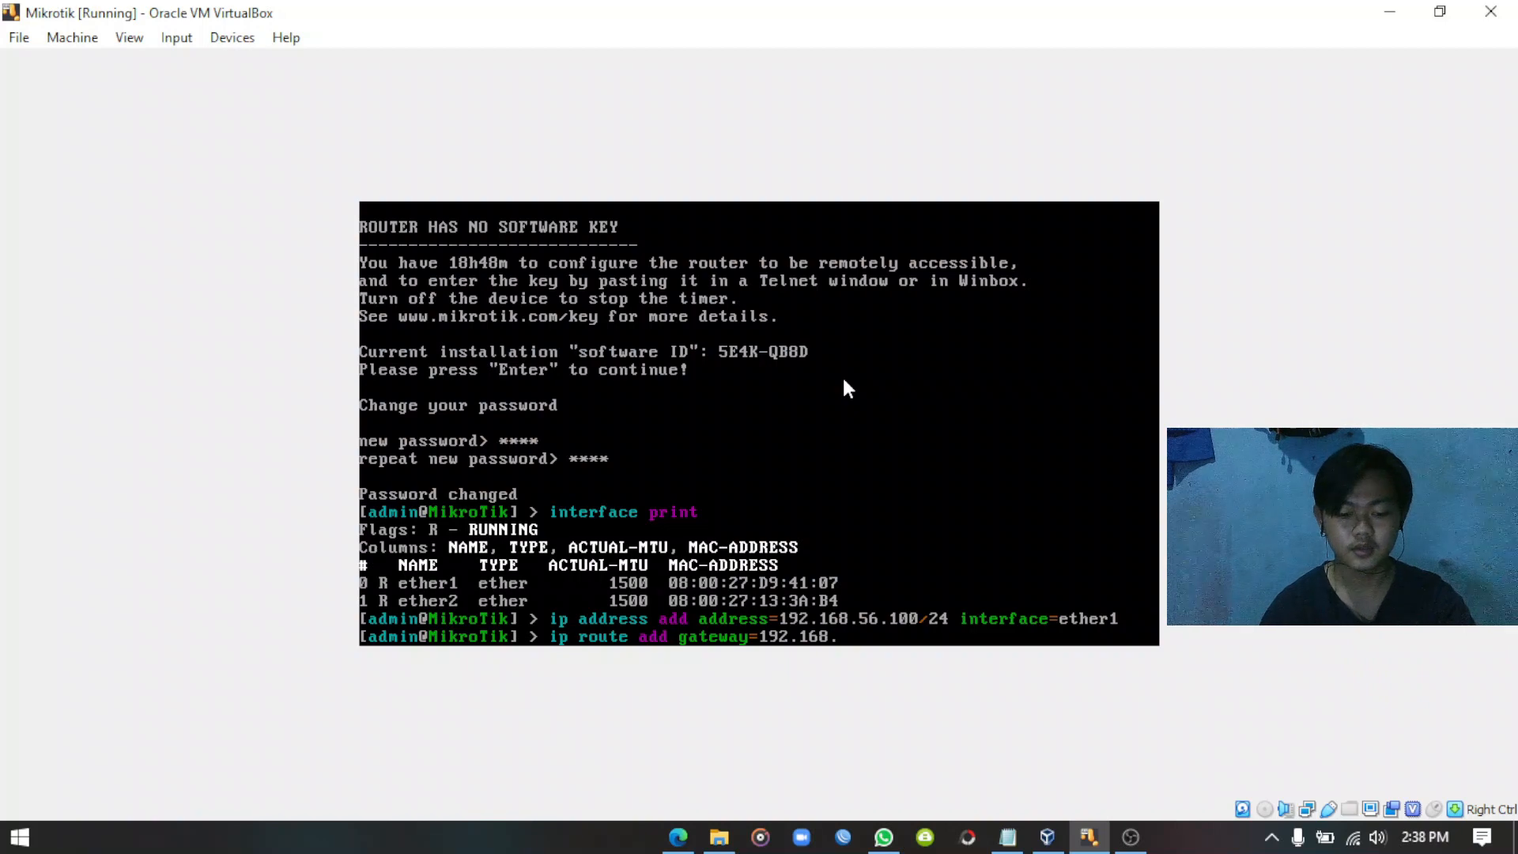
pyautogui.write('.56')
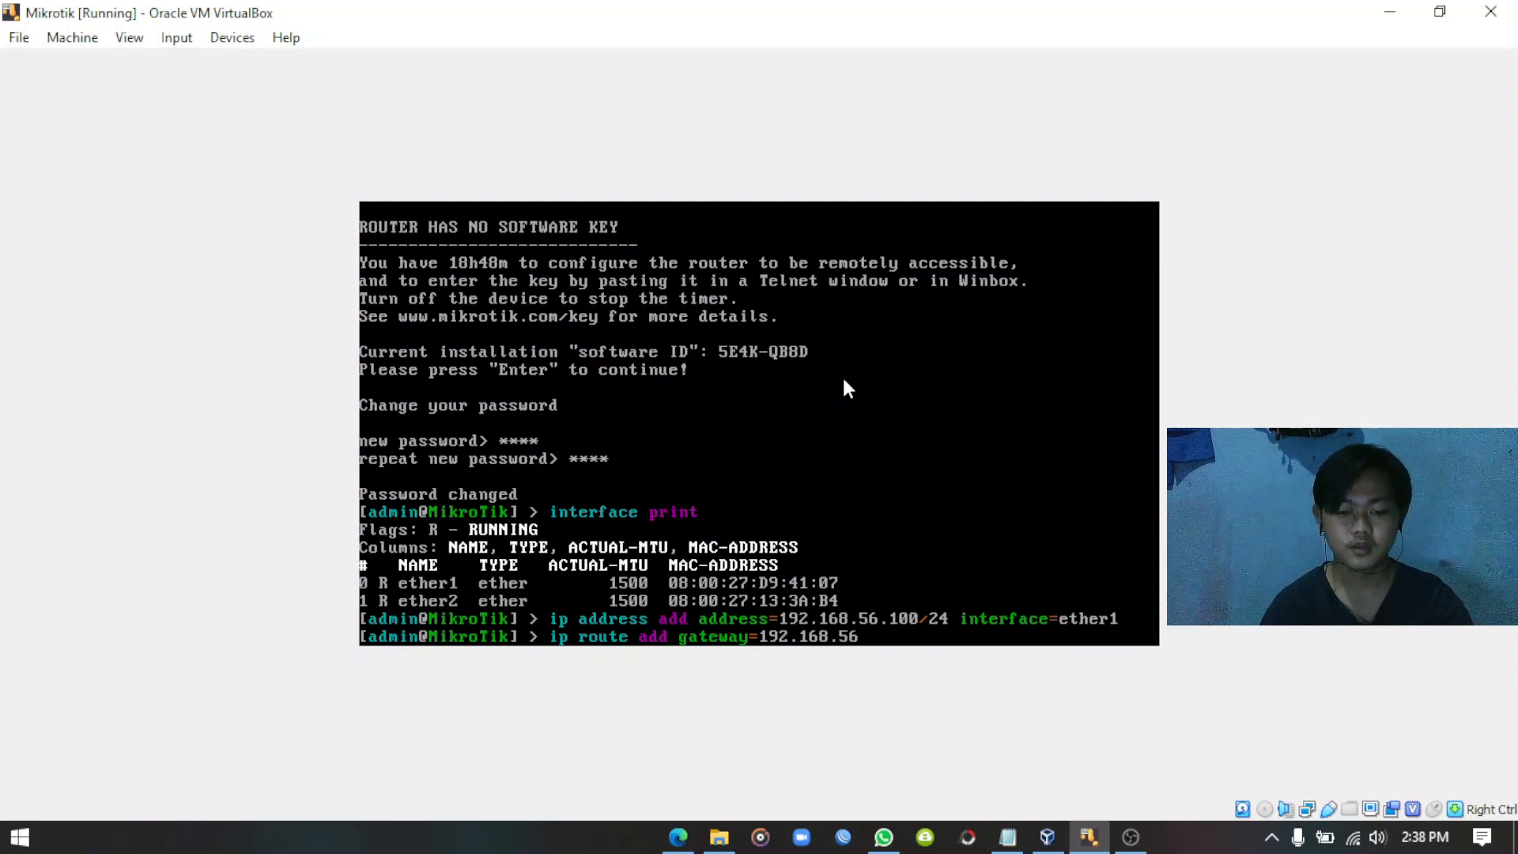
pyautogui.write('.1')
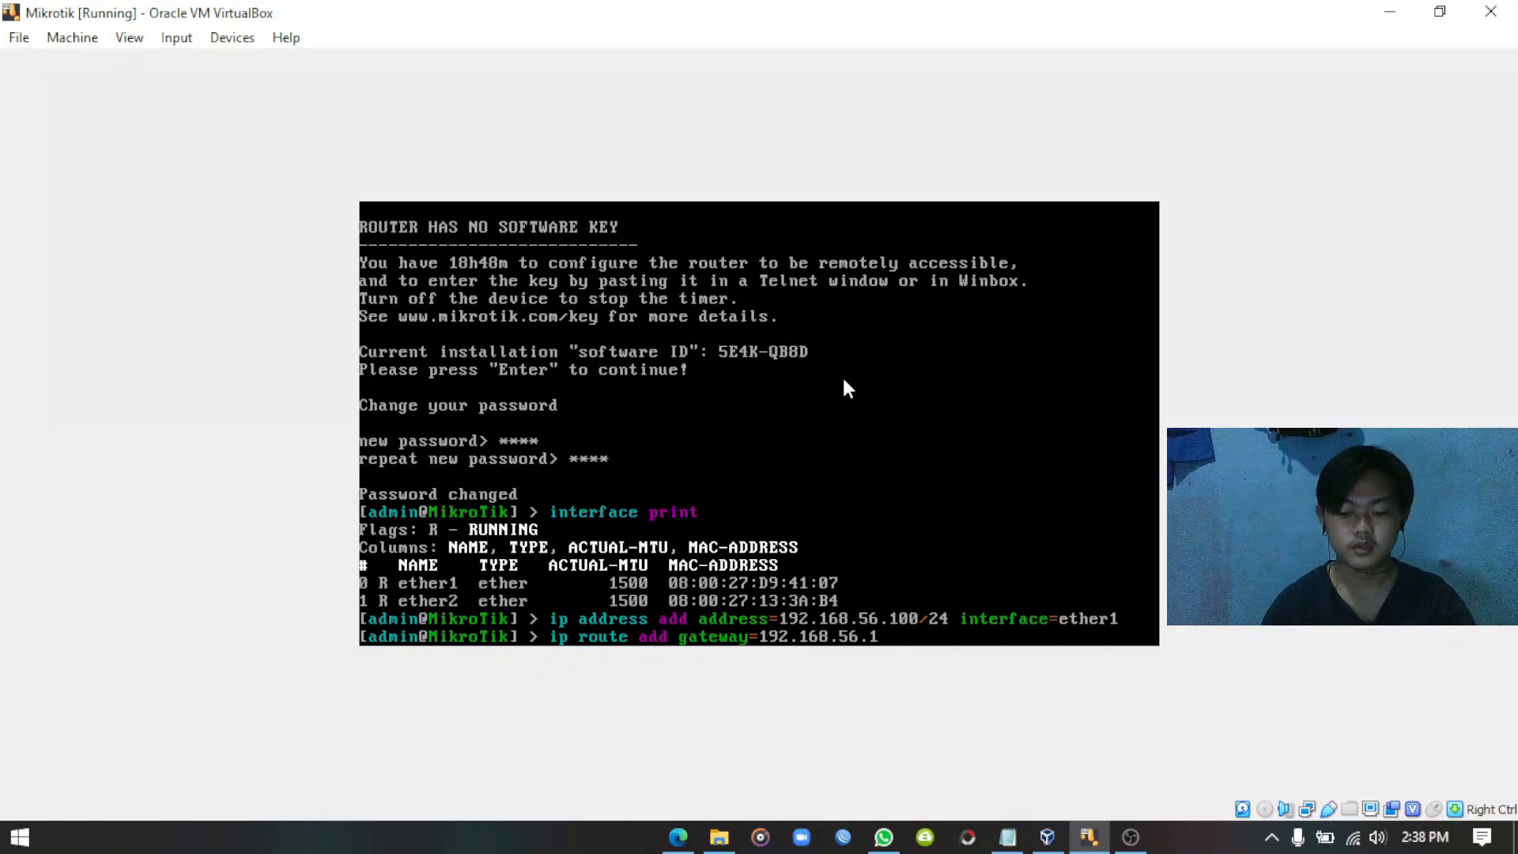
pyautogui.press('Return')
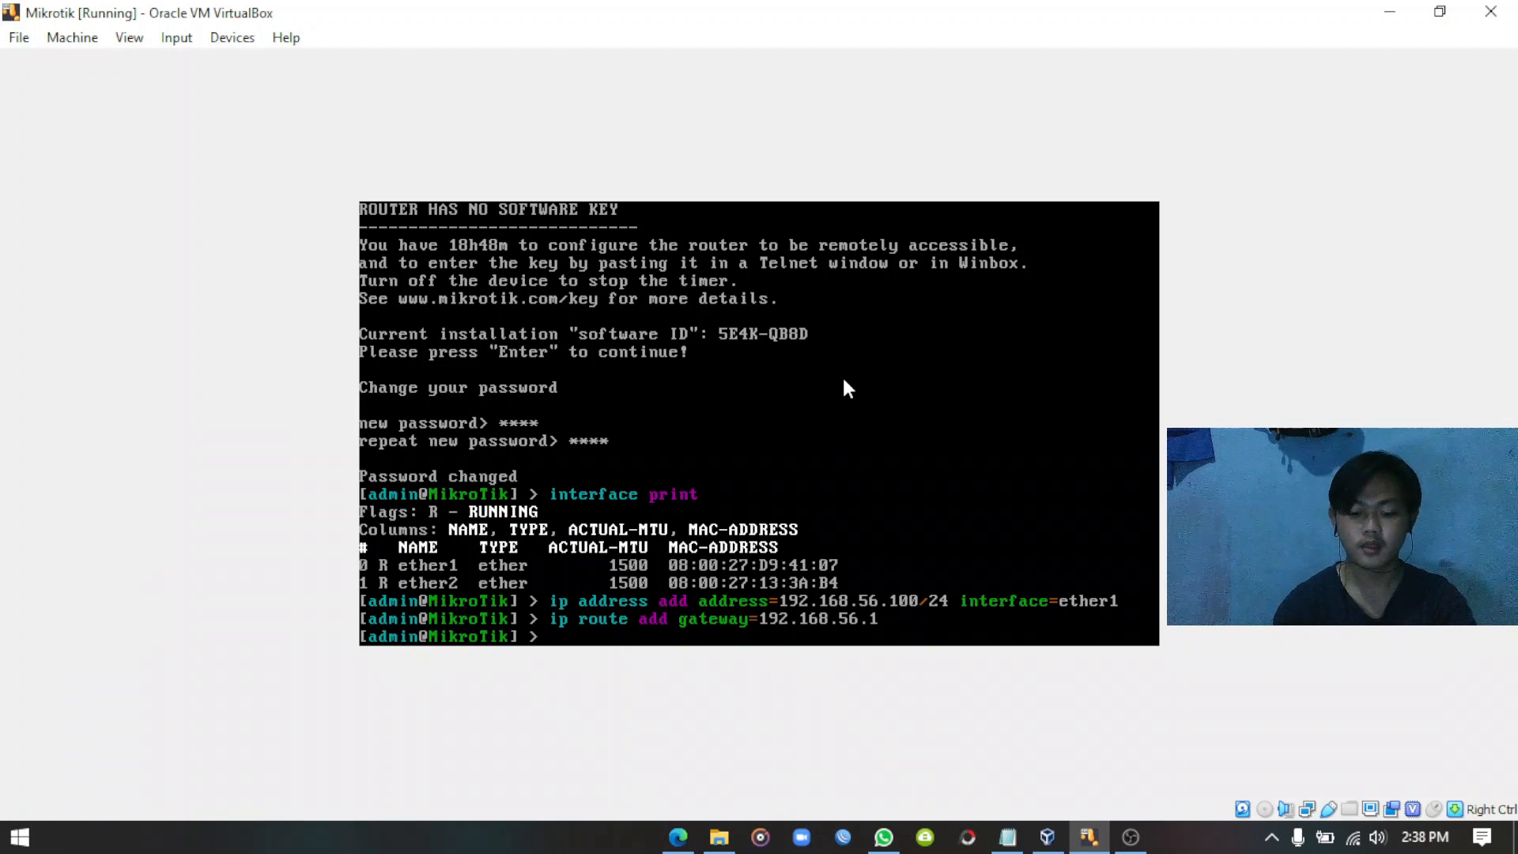
# Set router DNS to 192.168.56.1 and 8.8.8.8 with allow-remote-requests=yes; type the ether1 masquerade NAT command.
pyautogui.write('ip')
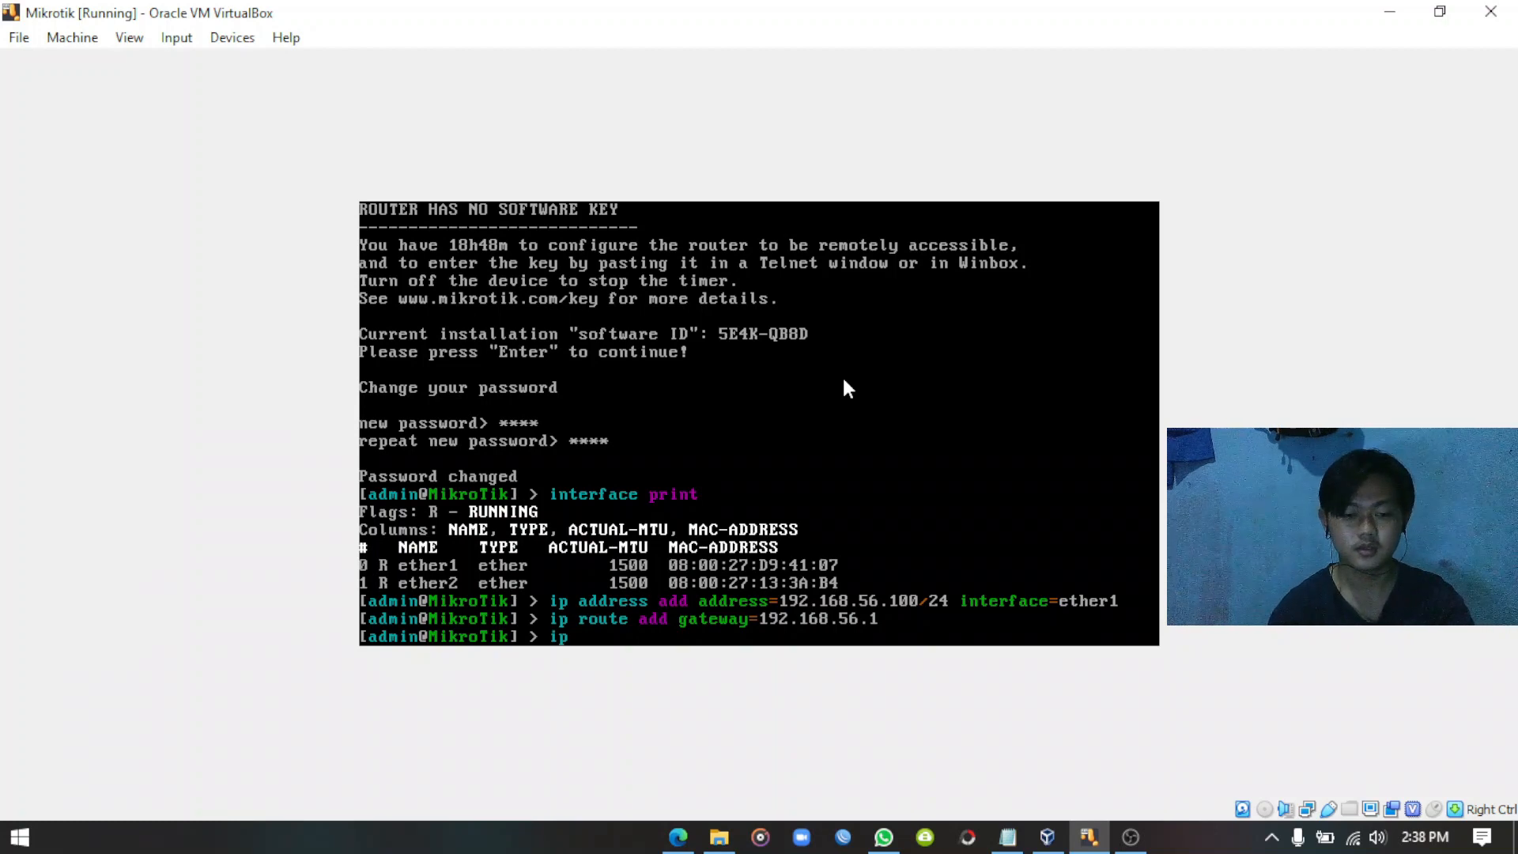
pyautogui.write(' dns set s')
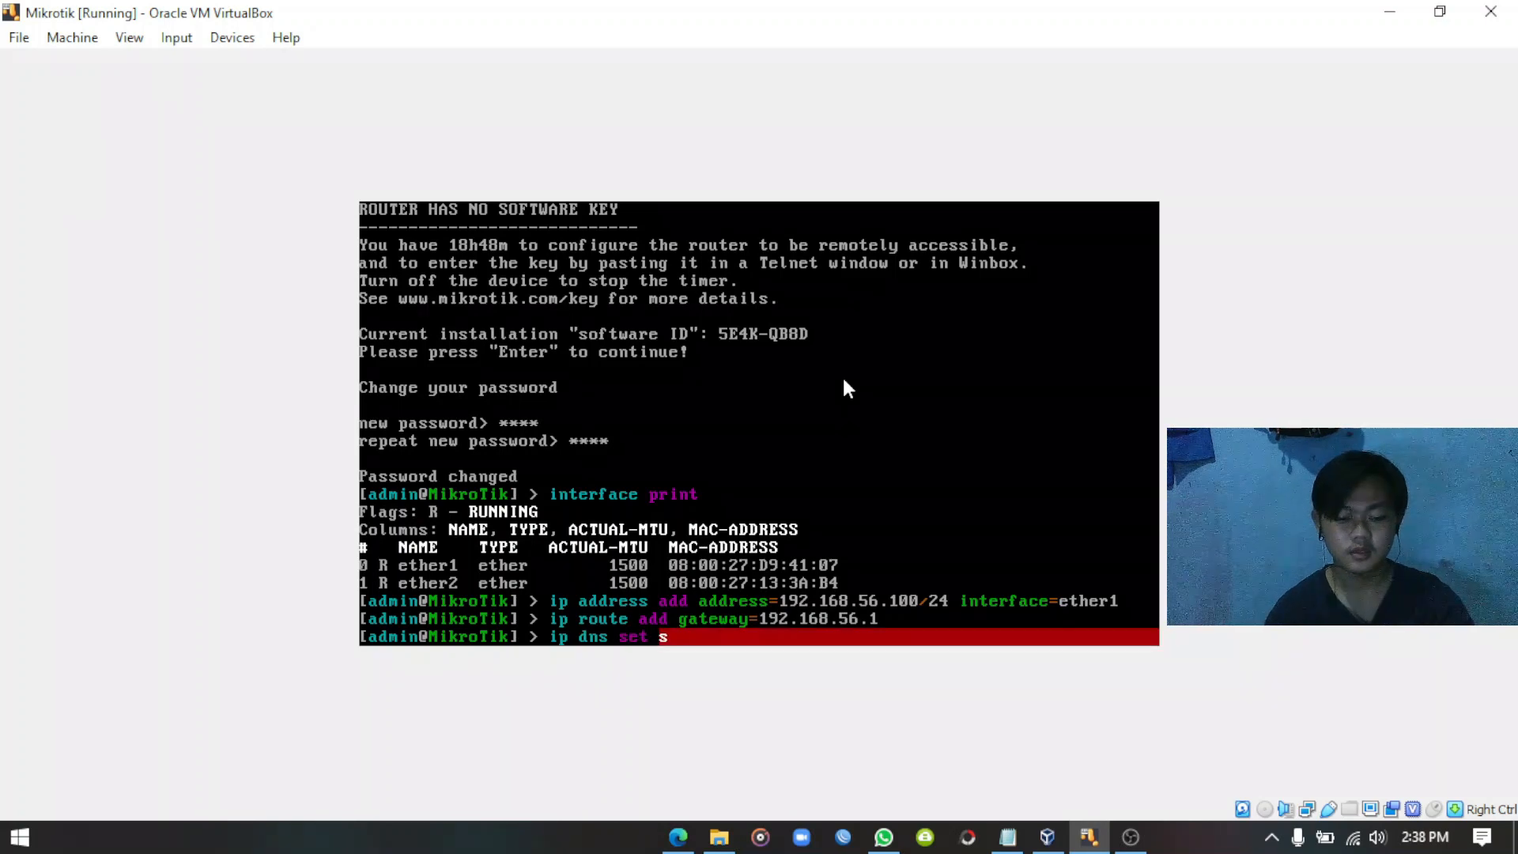
pyautogui.write('ervers')
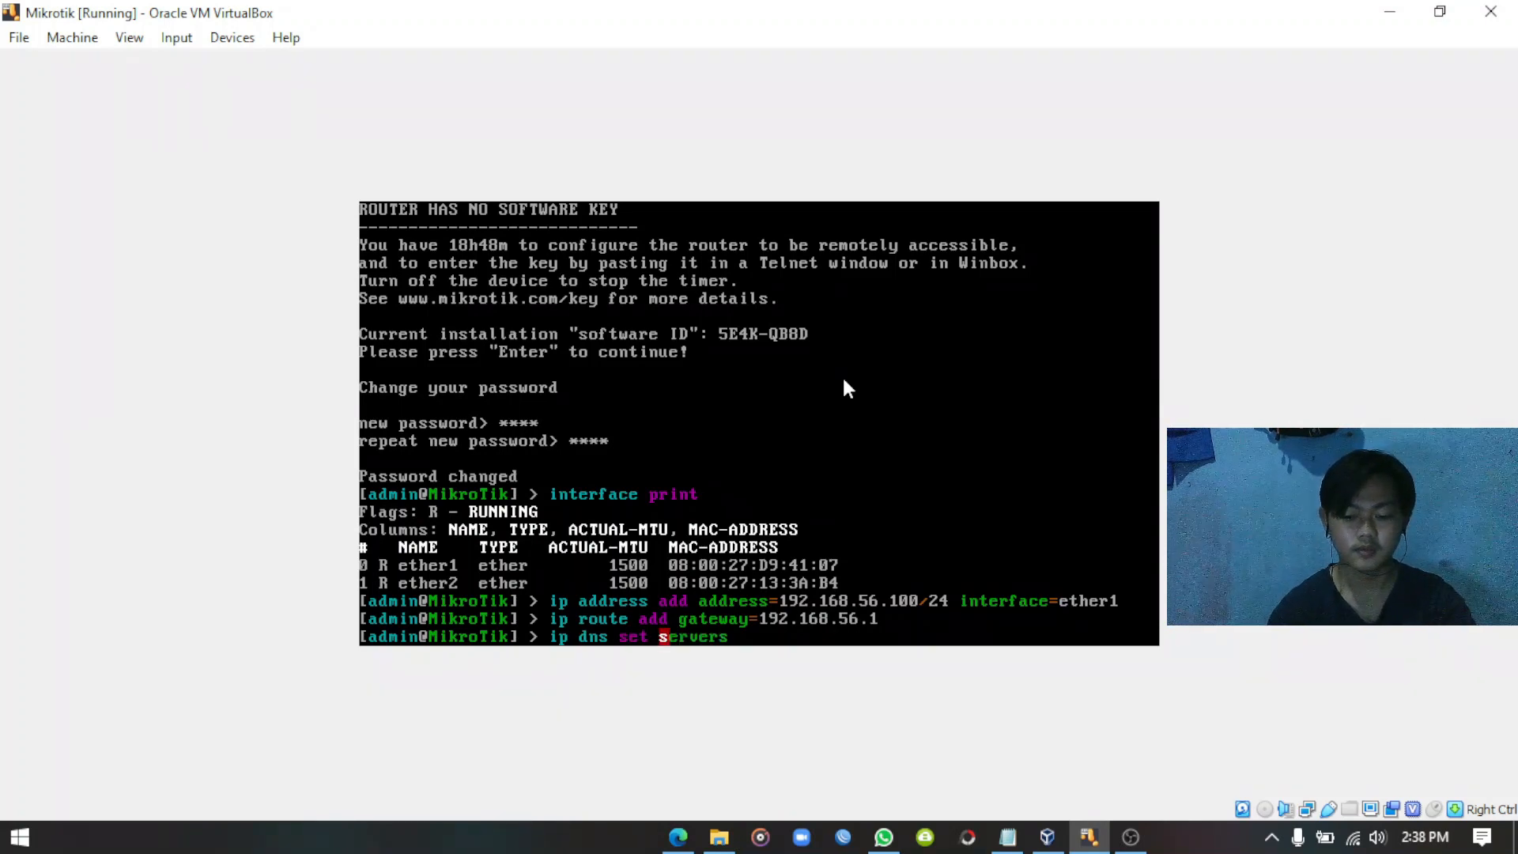
pyautogui.write('=')
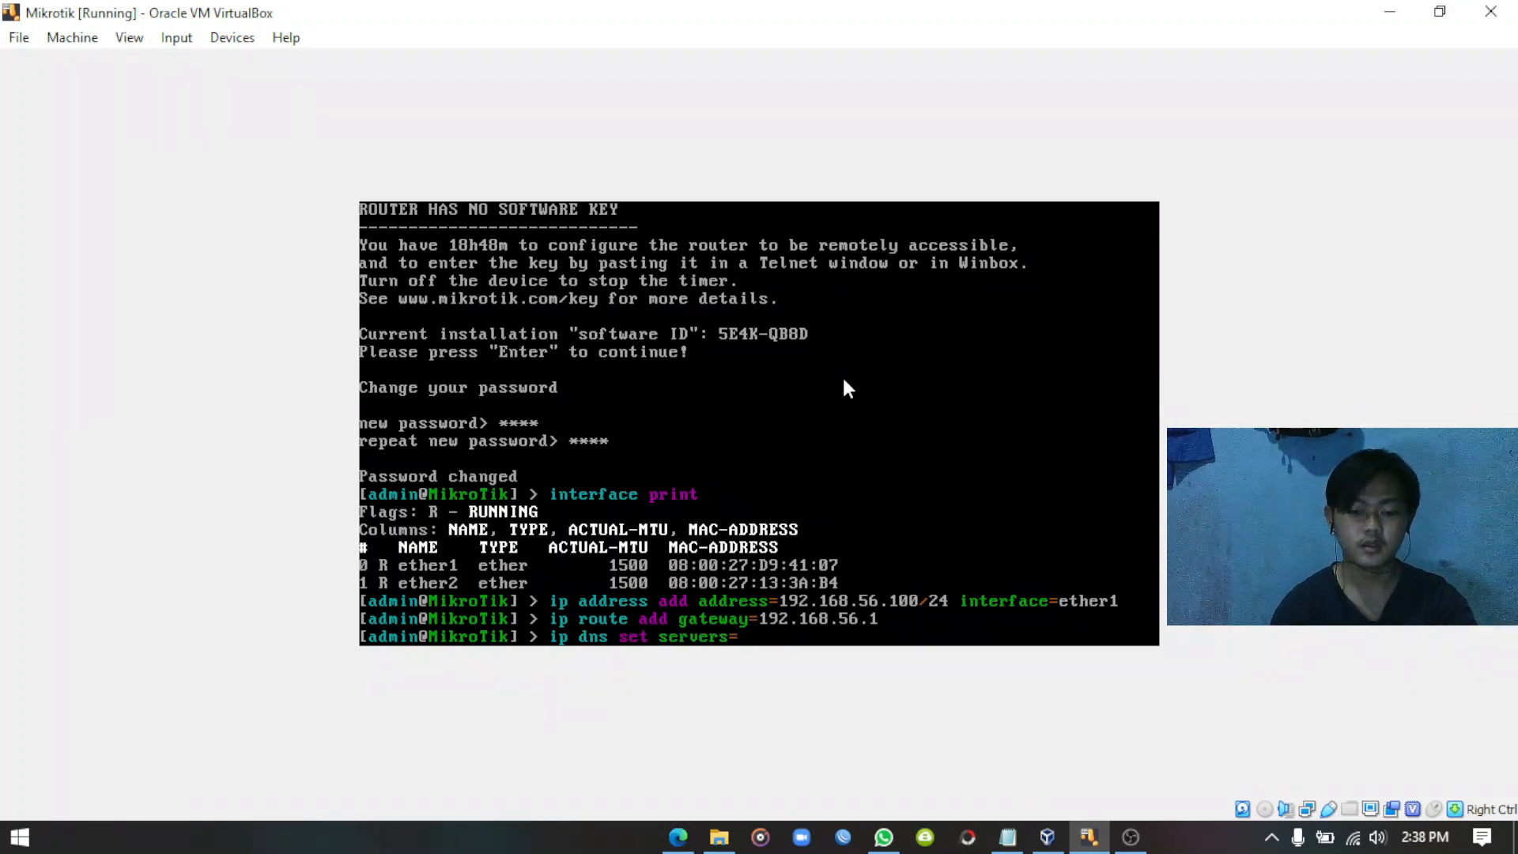
pyautogui.write('1')
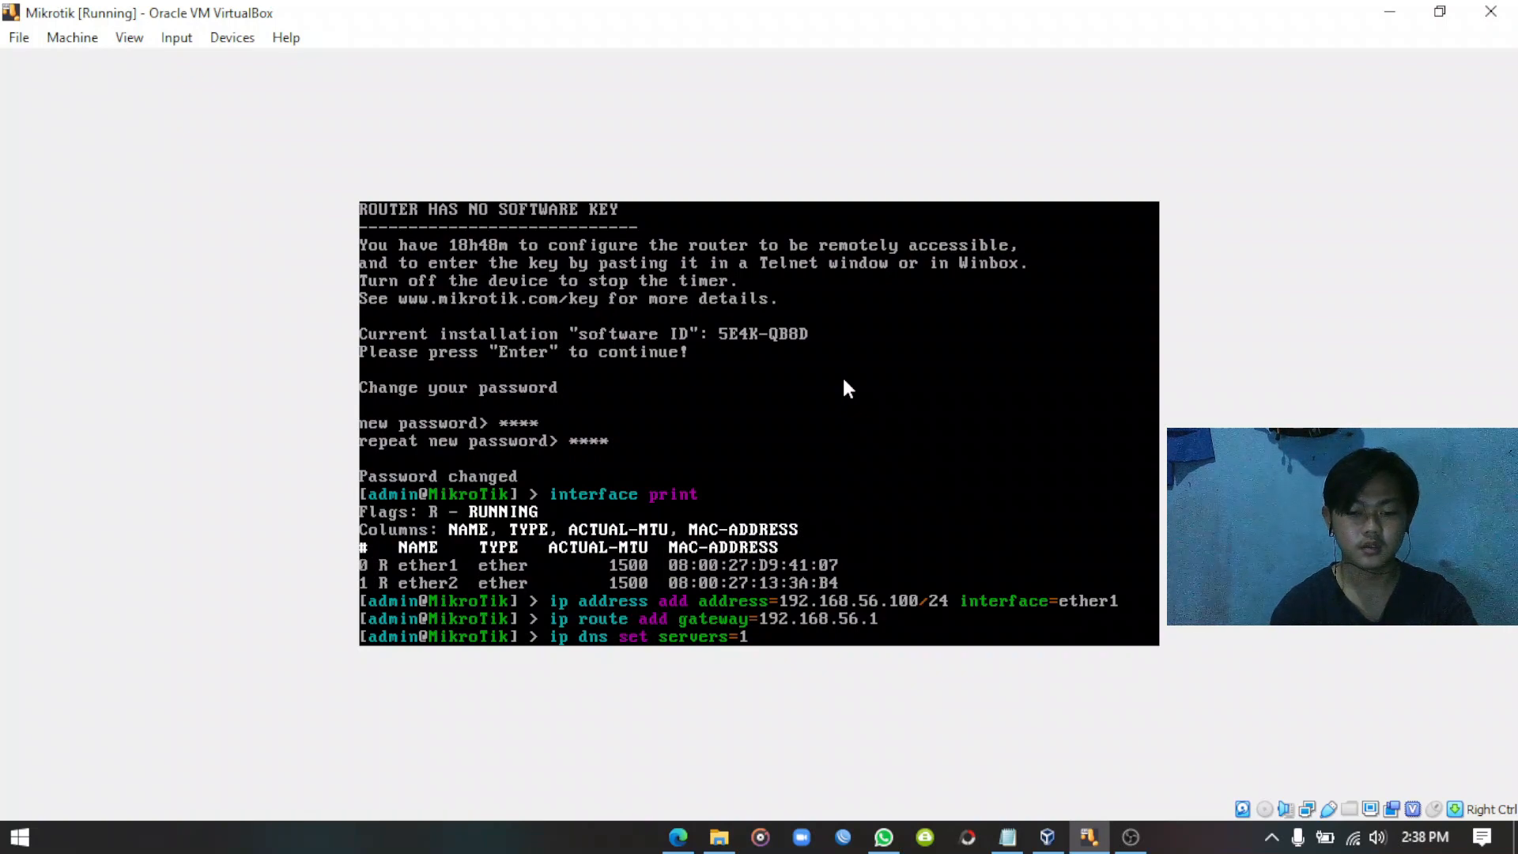
pyautogui.write('92.')
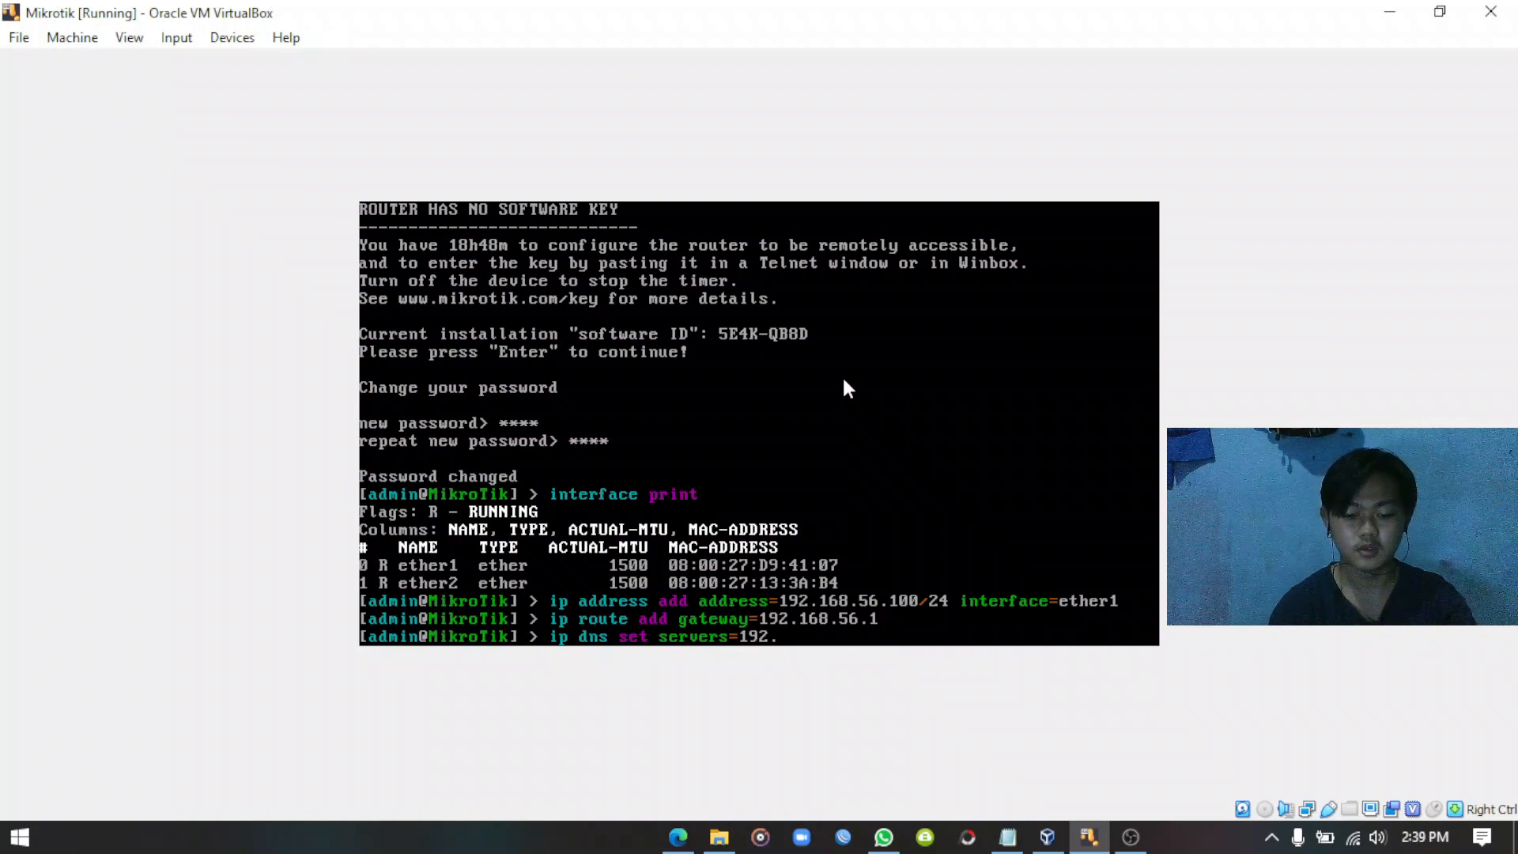
pyautogui.write('168.')
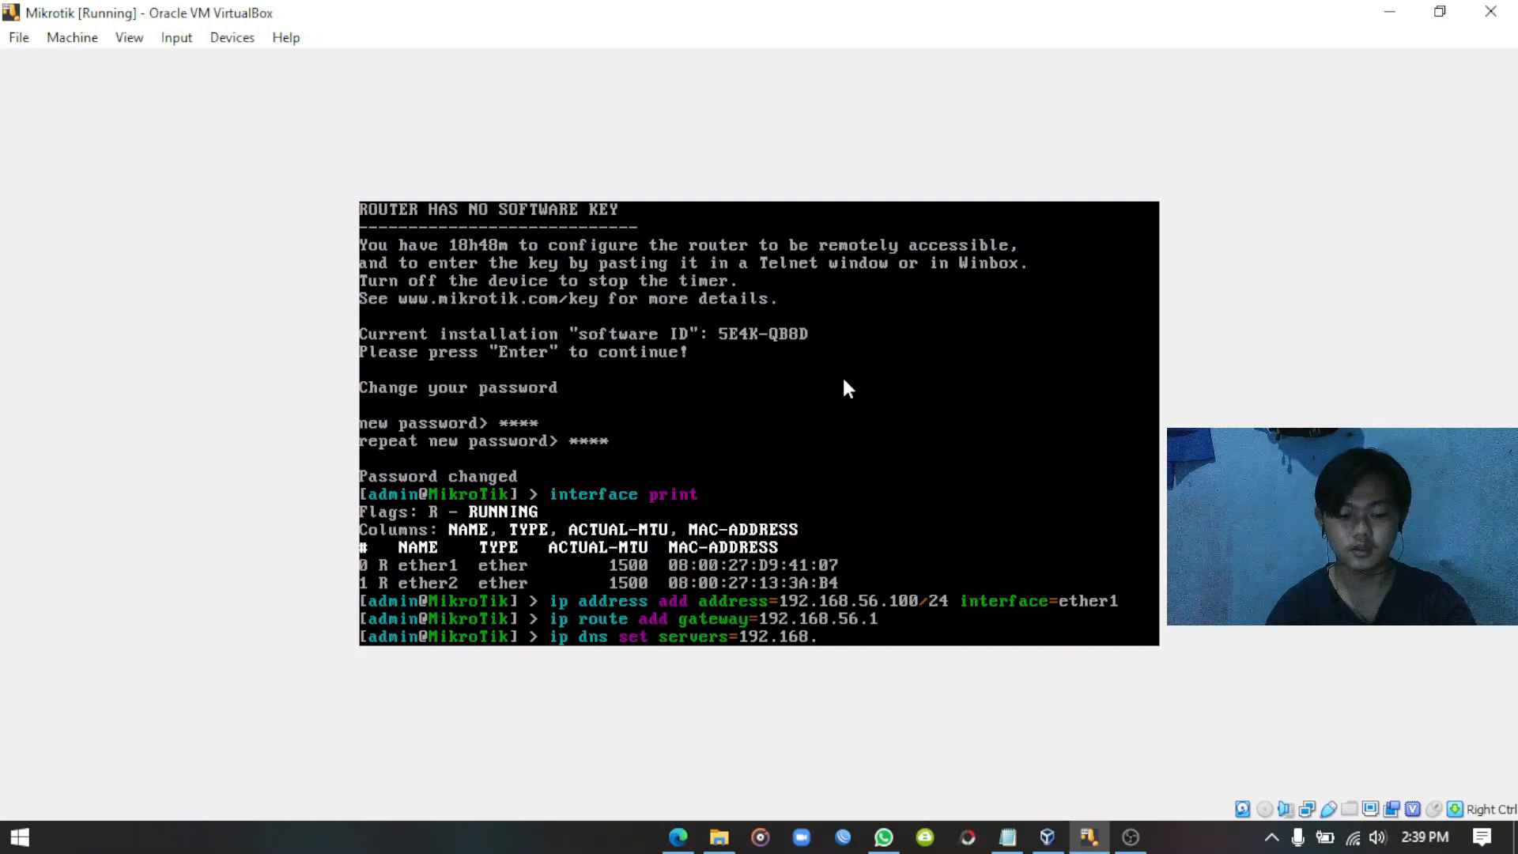
pyautogui.write('56.1')
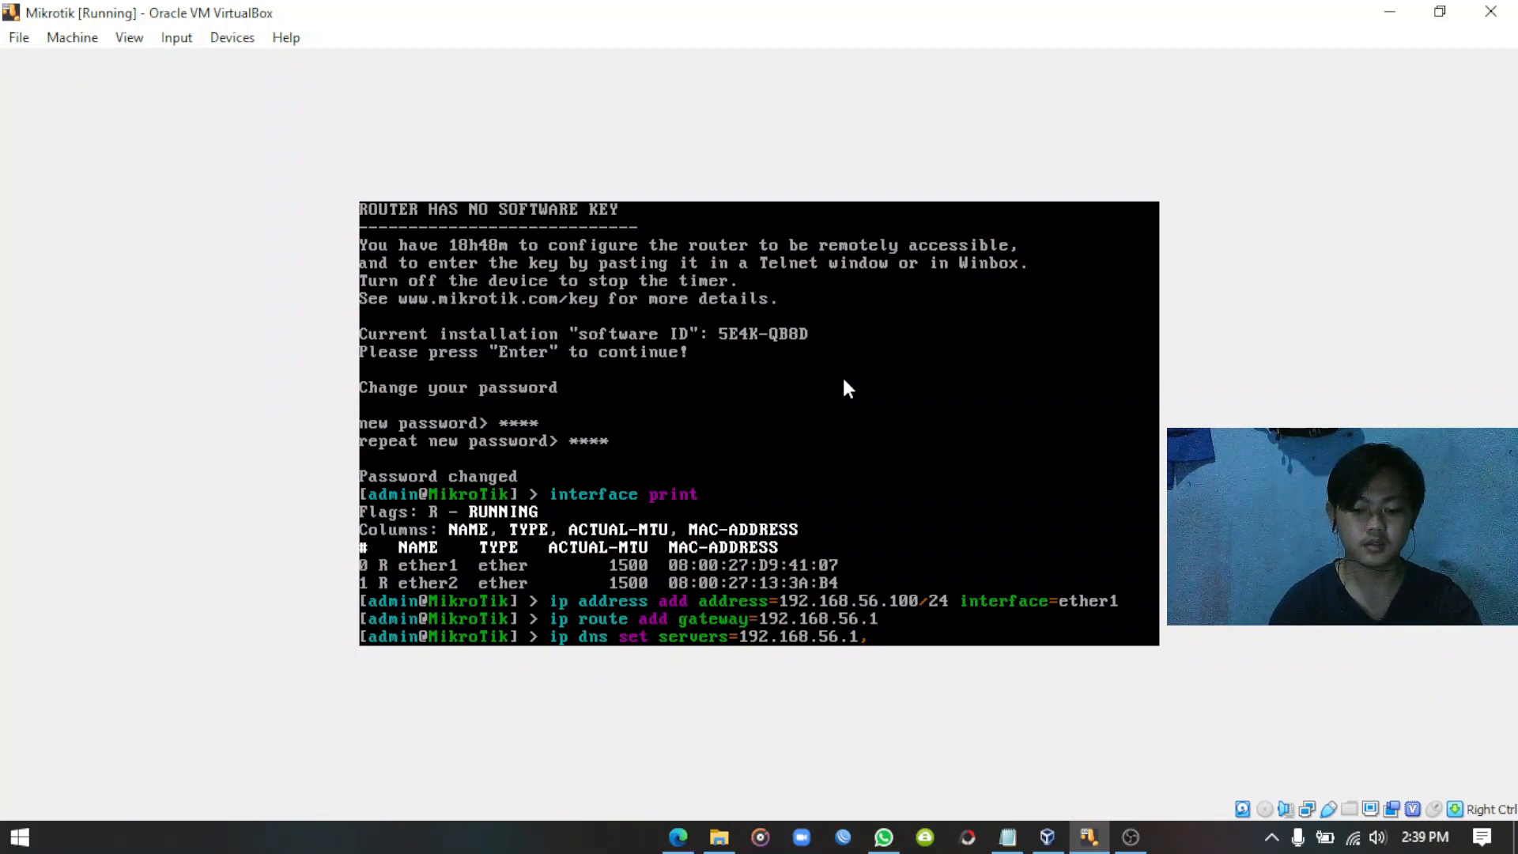
pyautogui.write(',8.8.8.8')
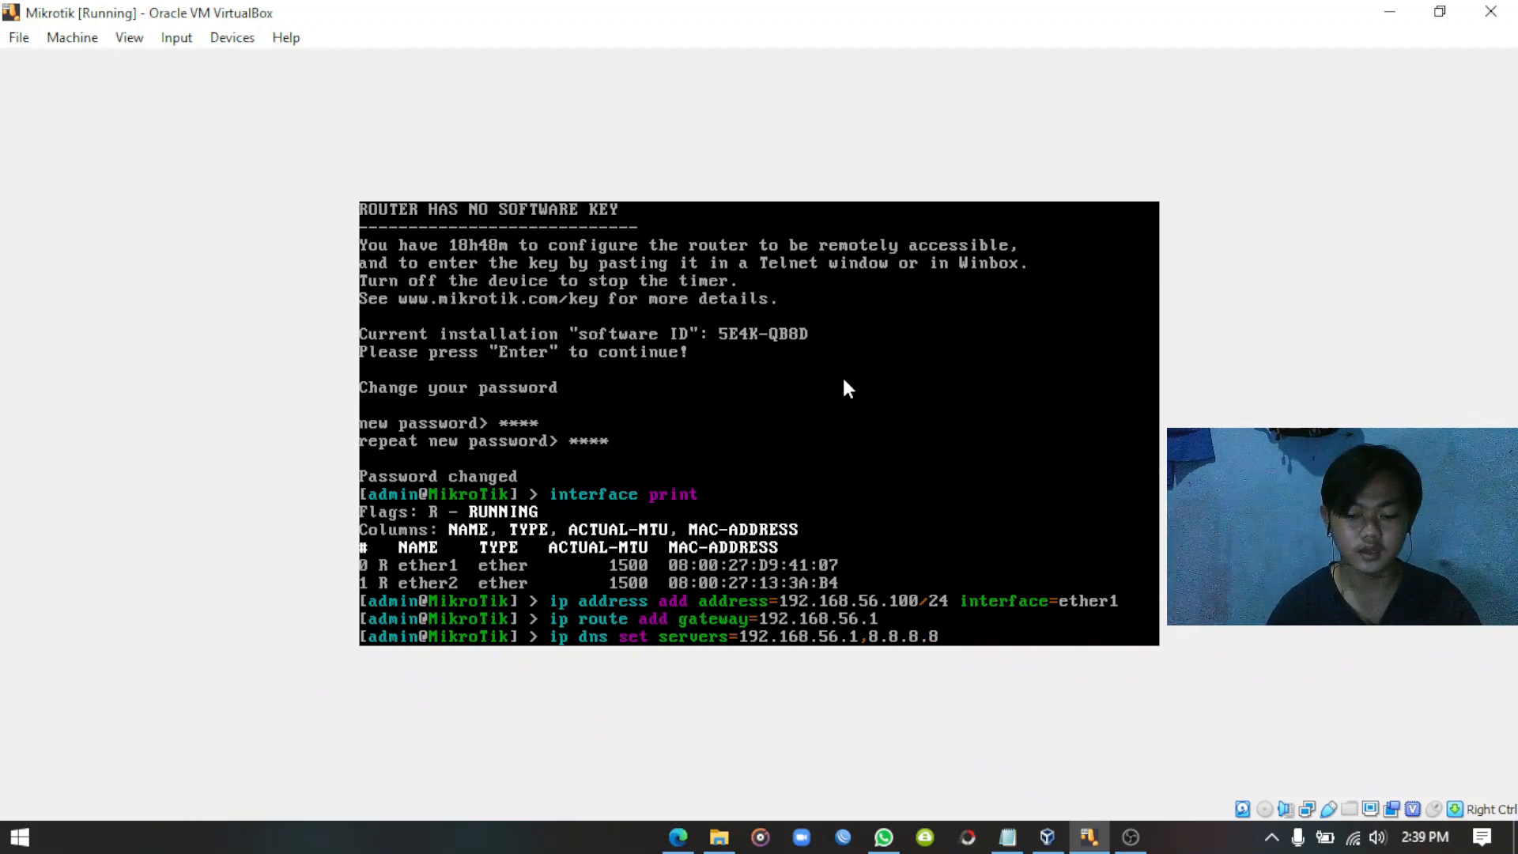
pyautogui.write(' all')
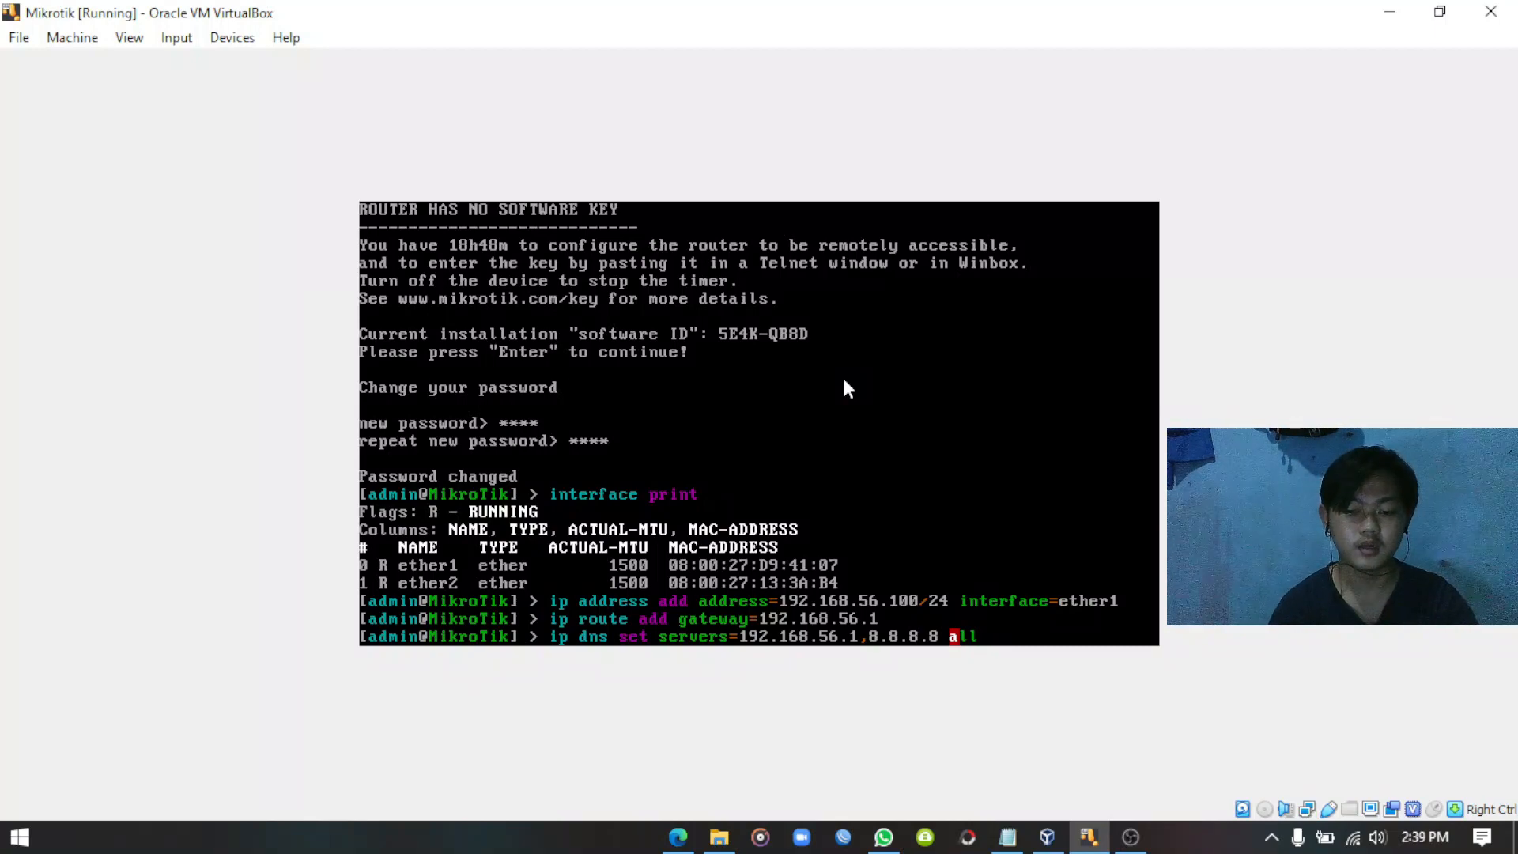
pyautogui.press('Tab')
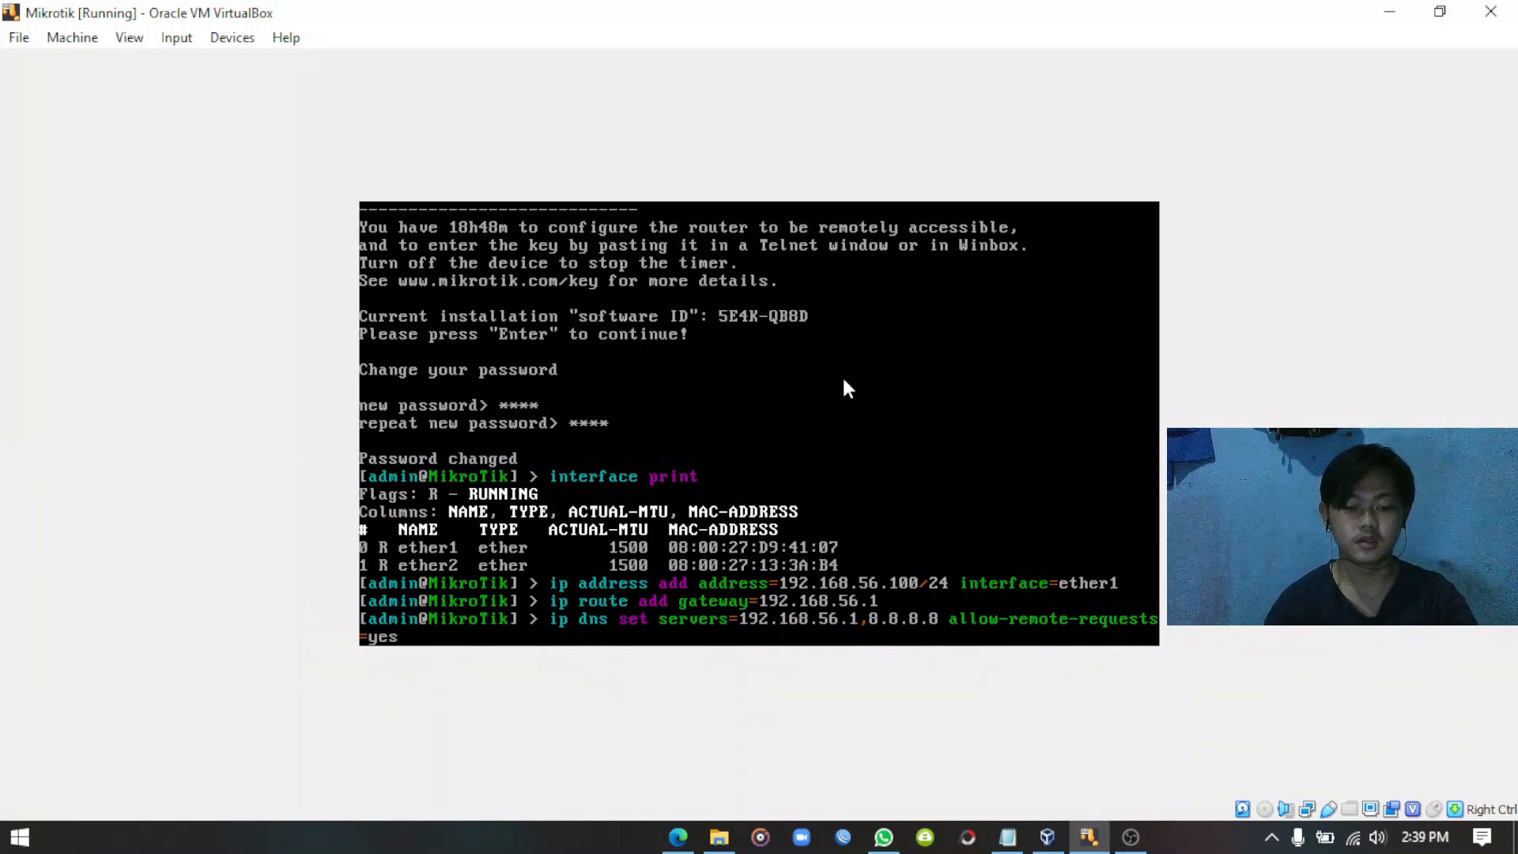
pyautogui.press('Return')
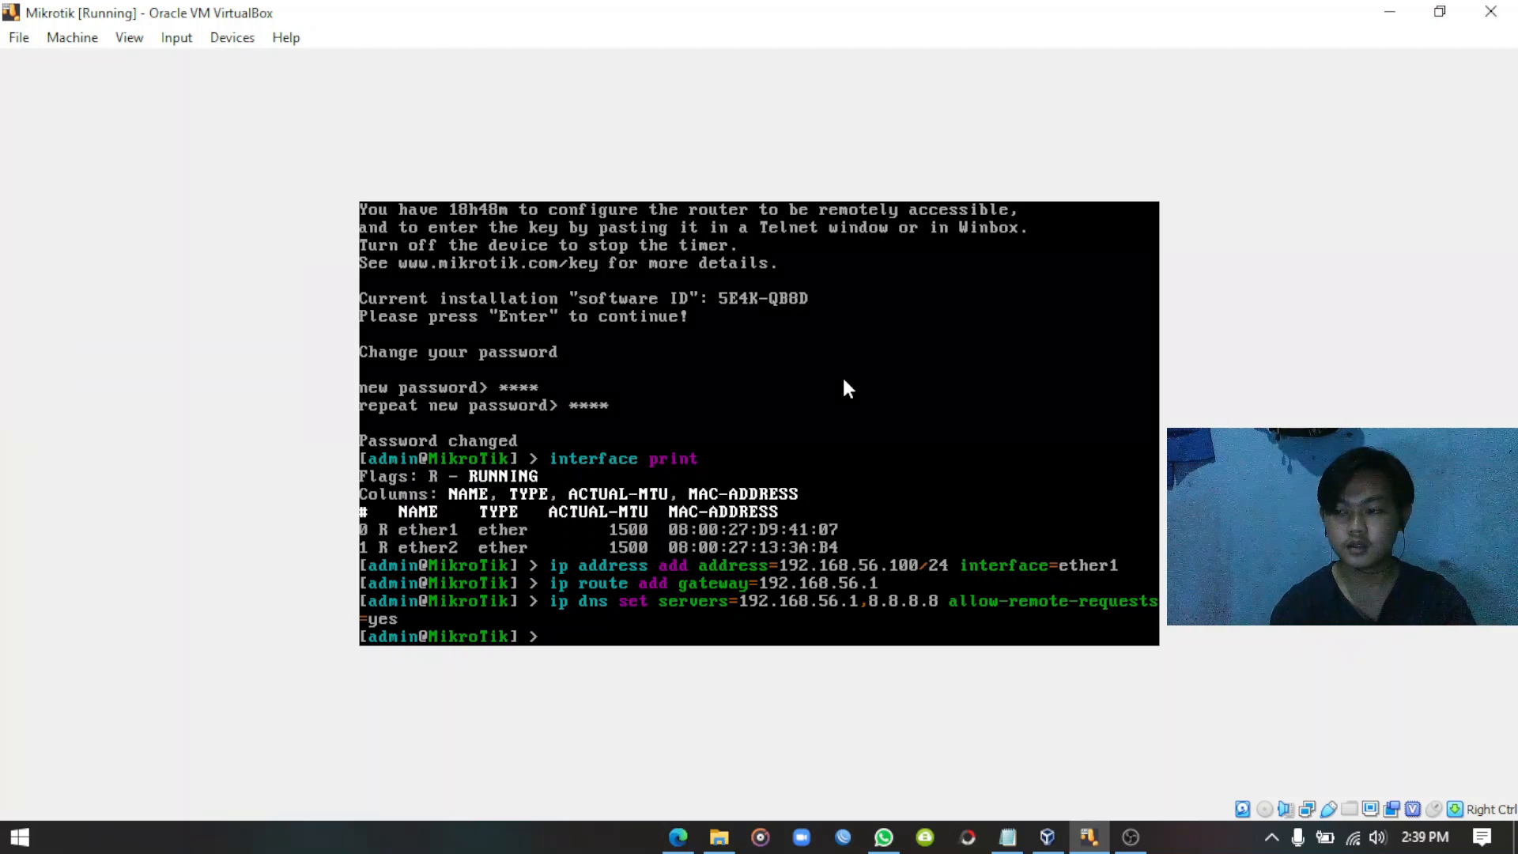
pyautogui.write('ip')
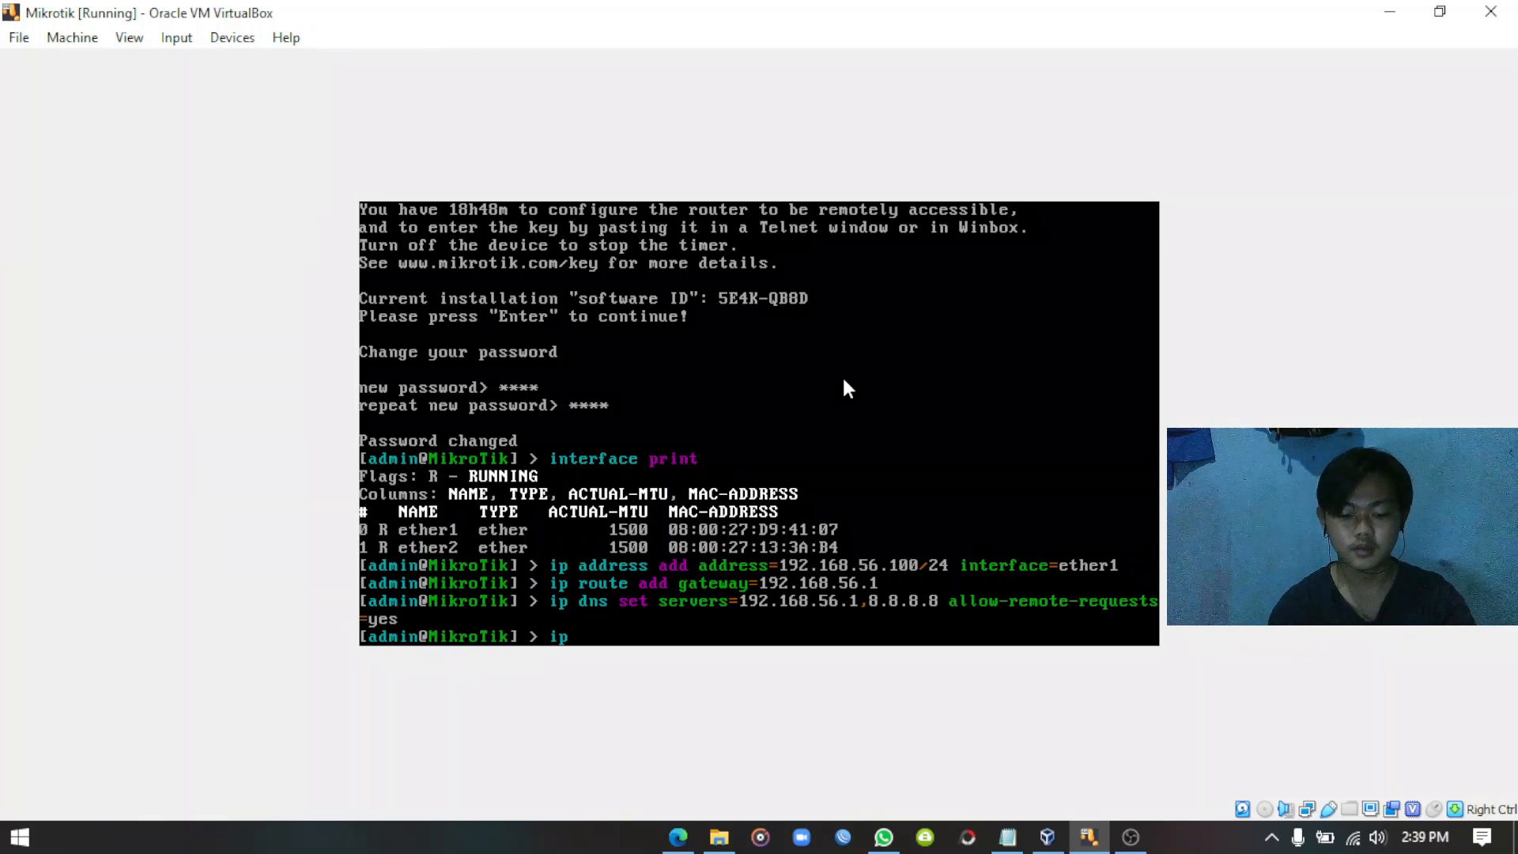
pyautogui.write(' firewall')
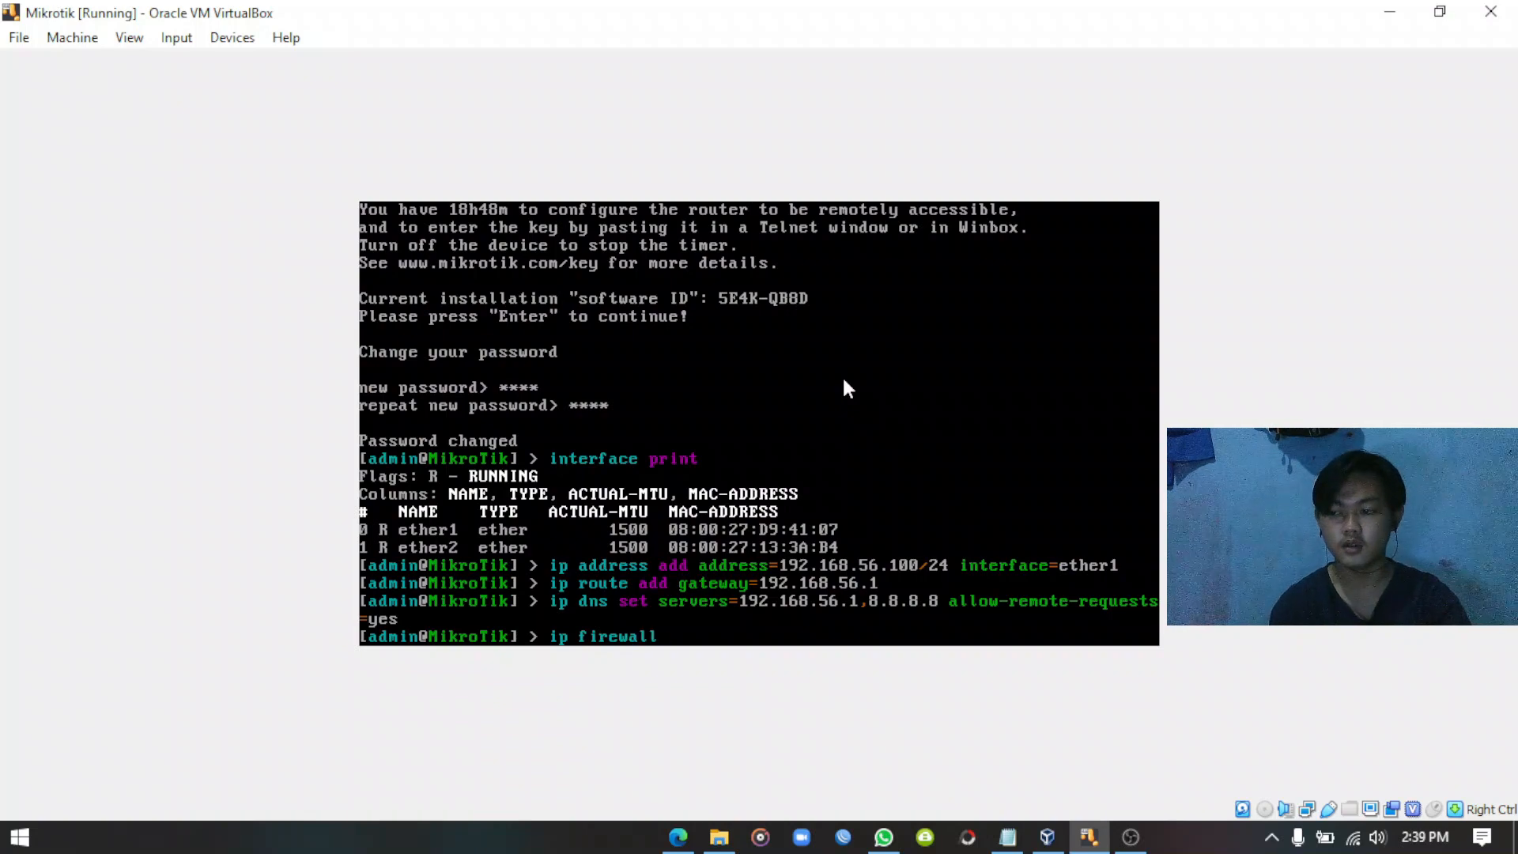
pyautogui.write(' nat')
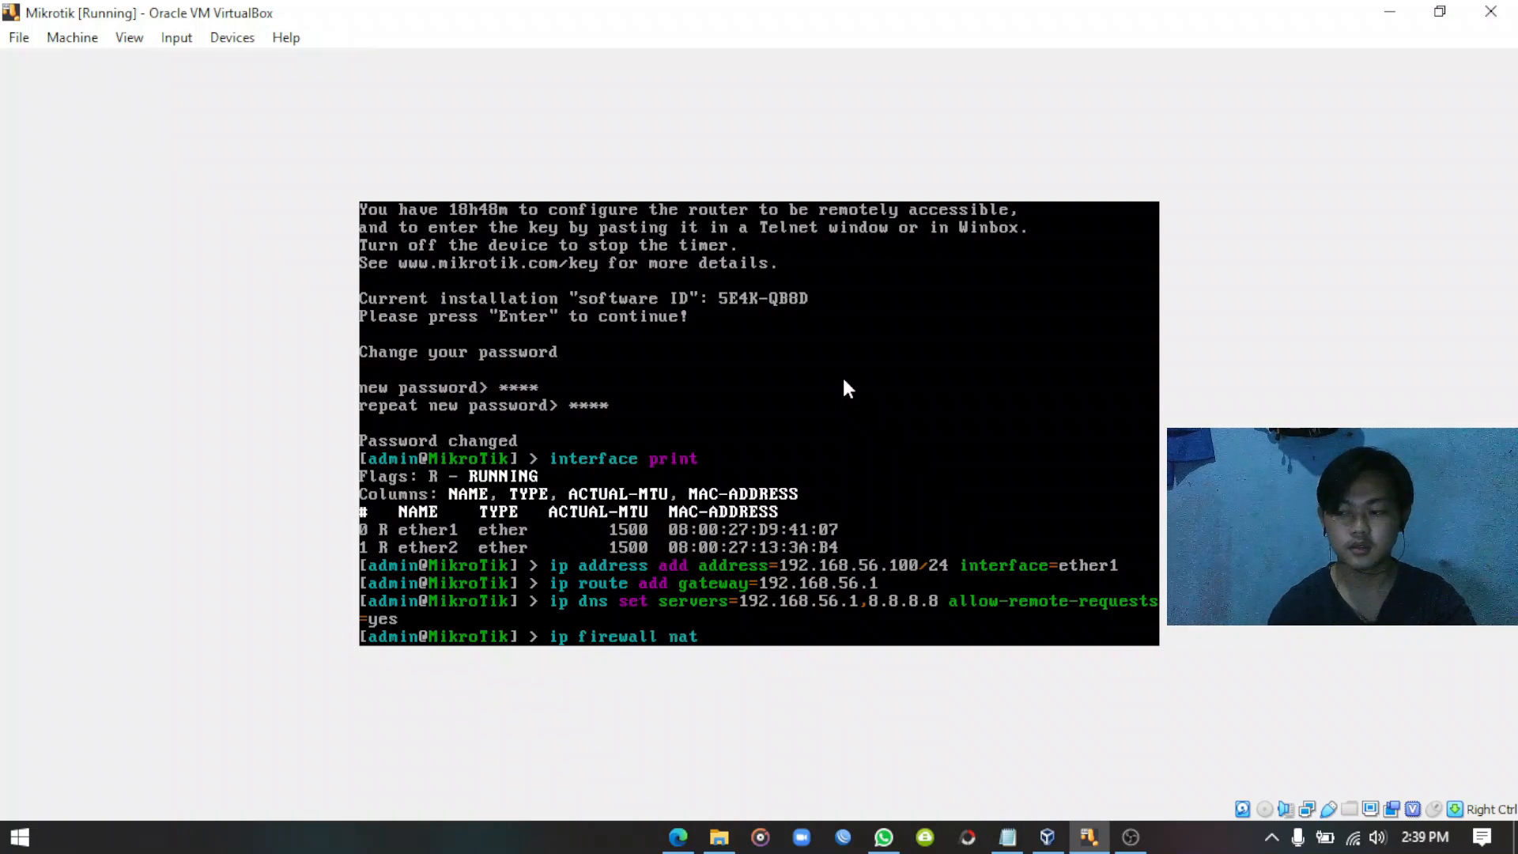
pyautogui.write(' add c')
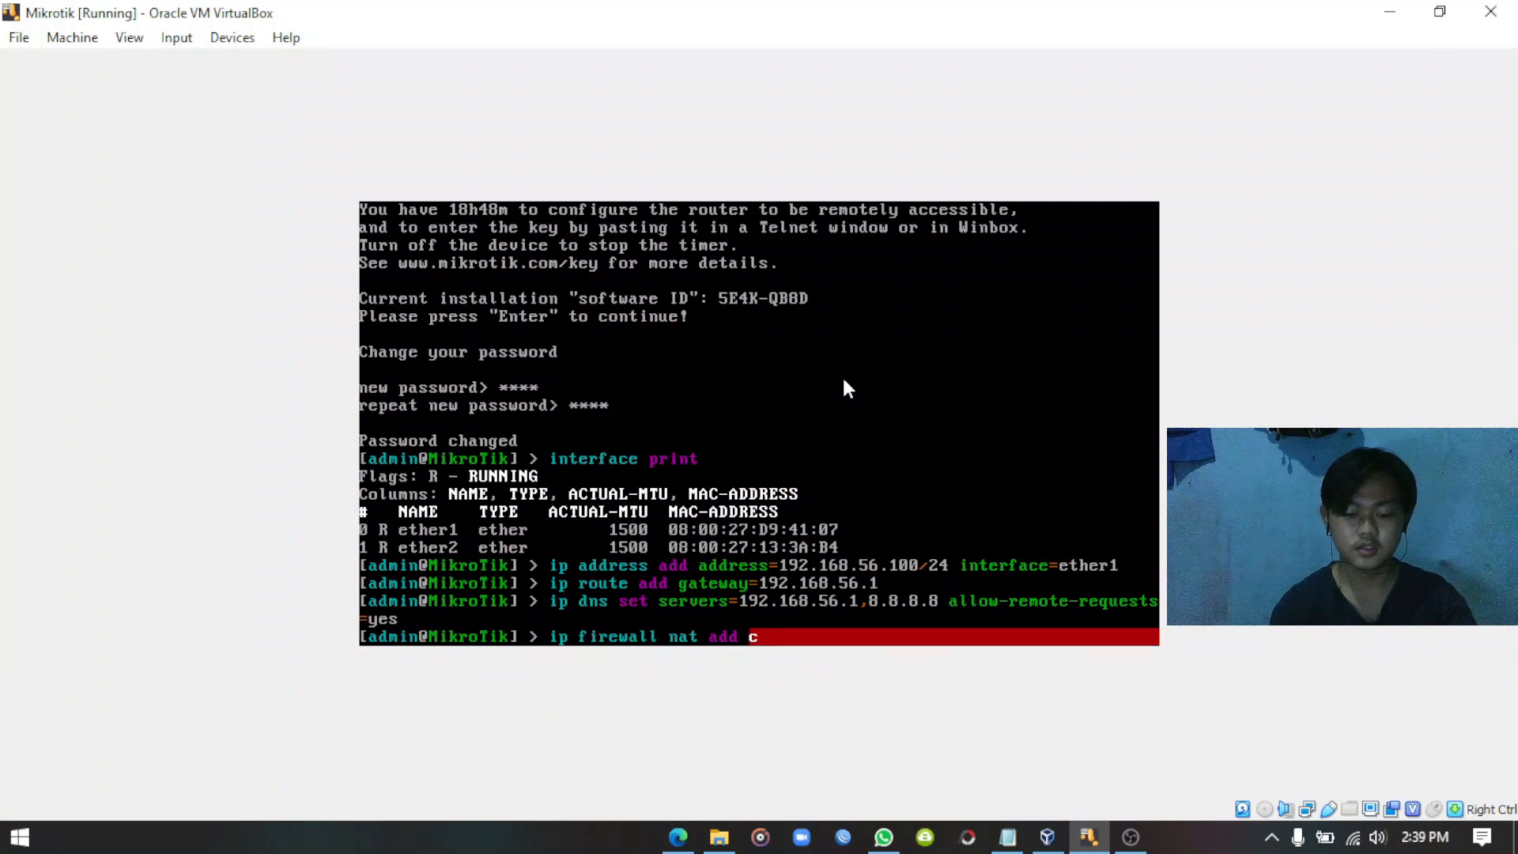
pyautogui.write('hain')
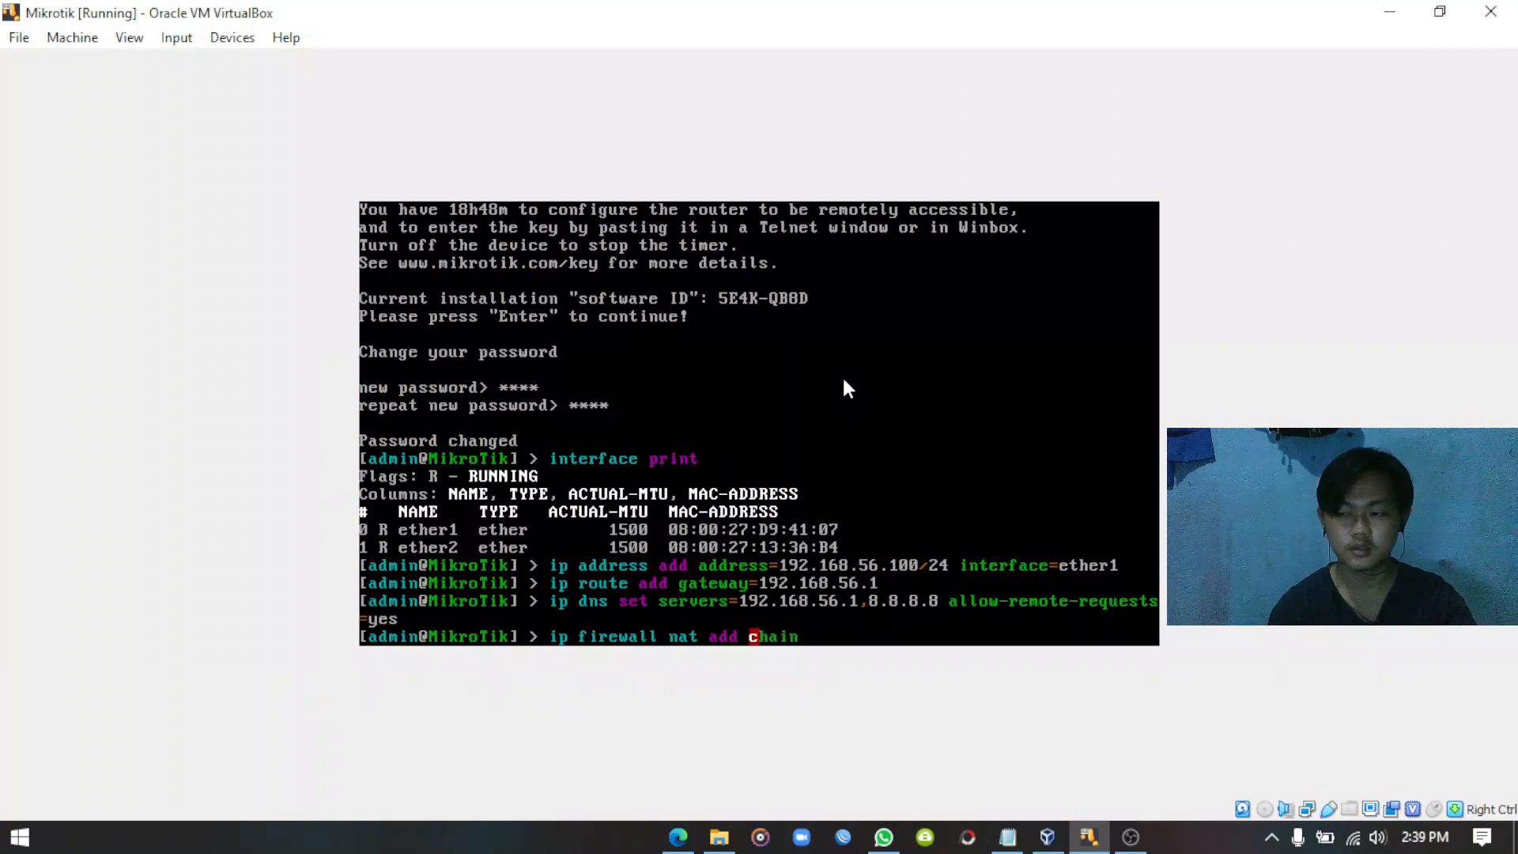
pyautogui.write('=s')
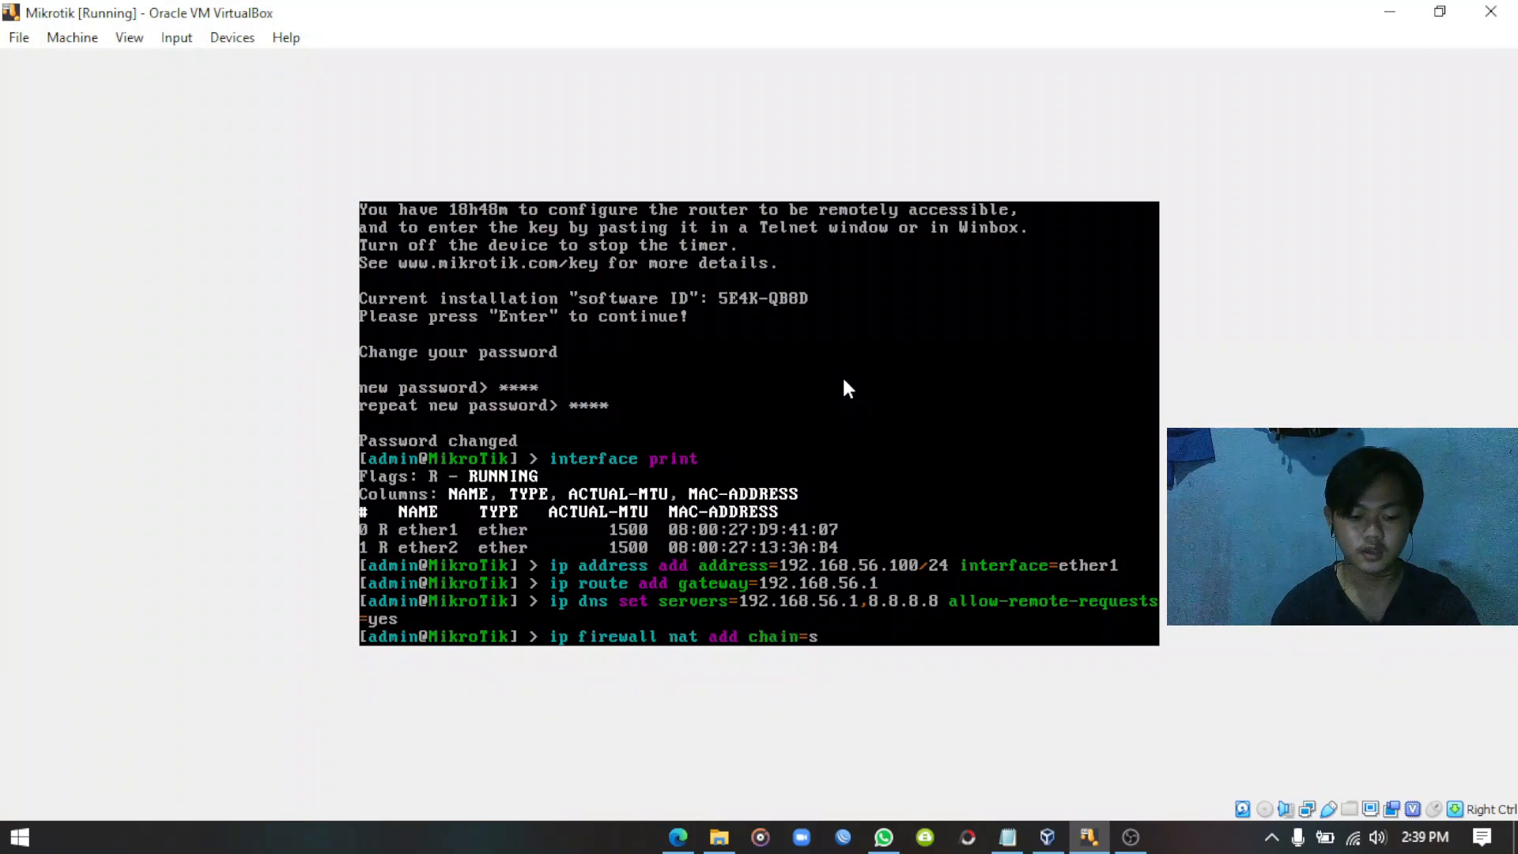
pyautogui.write('rcnat a')
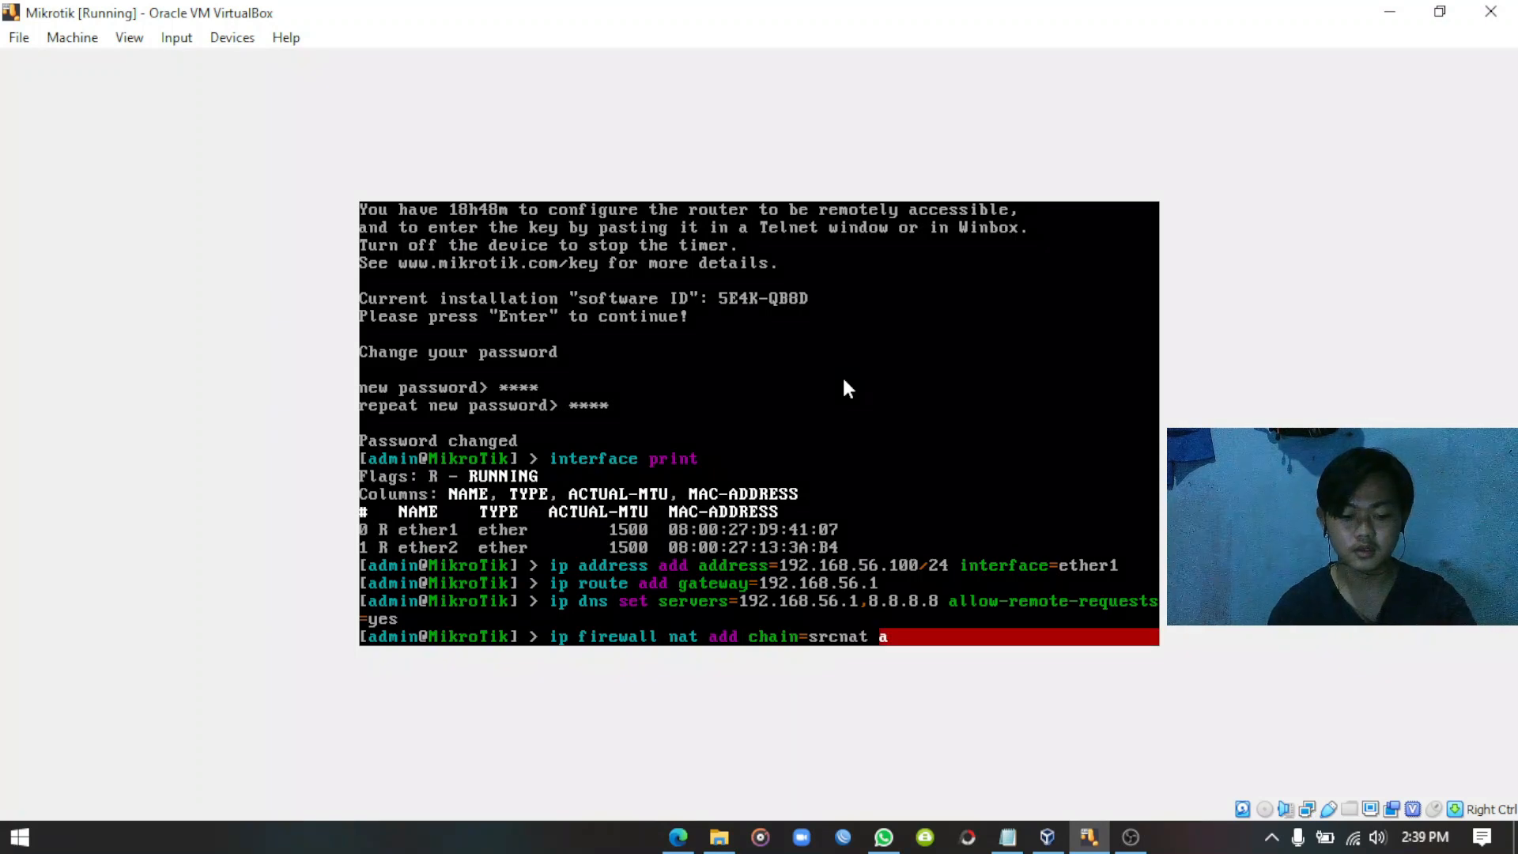
pyautogui.write('ction=')
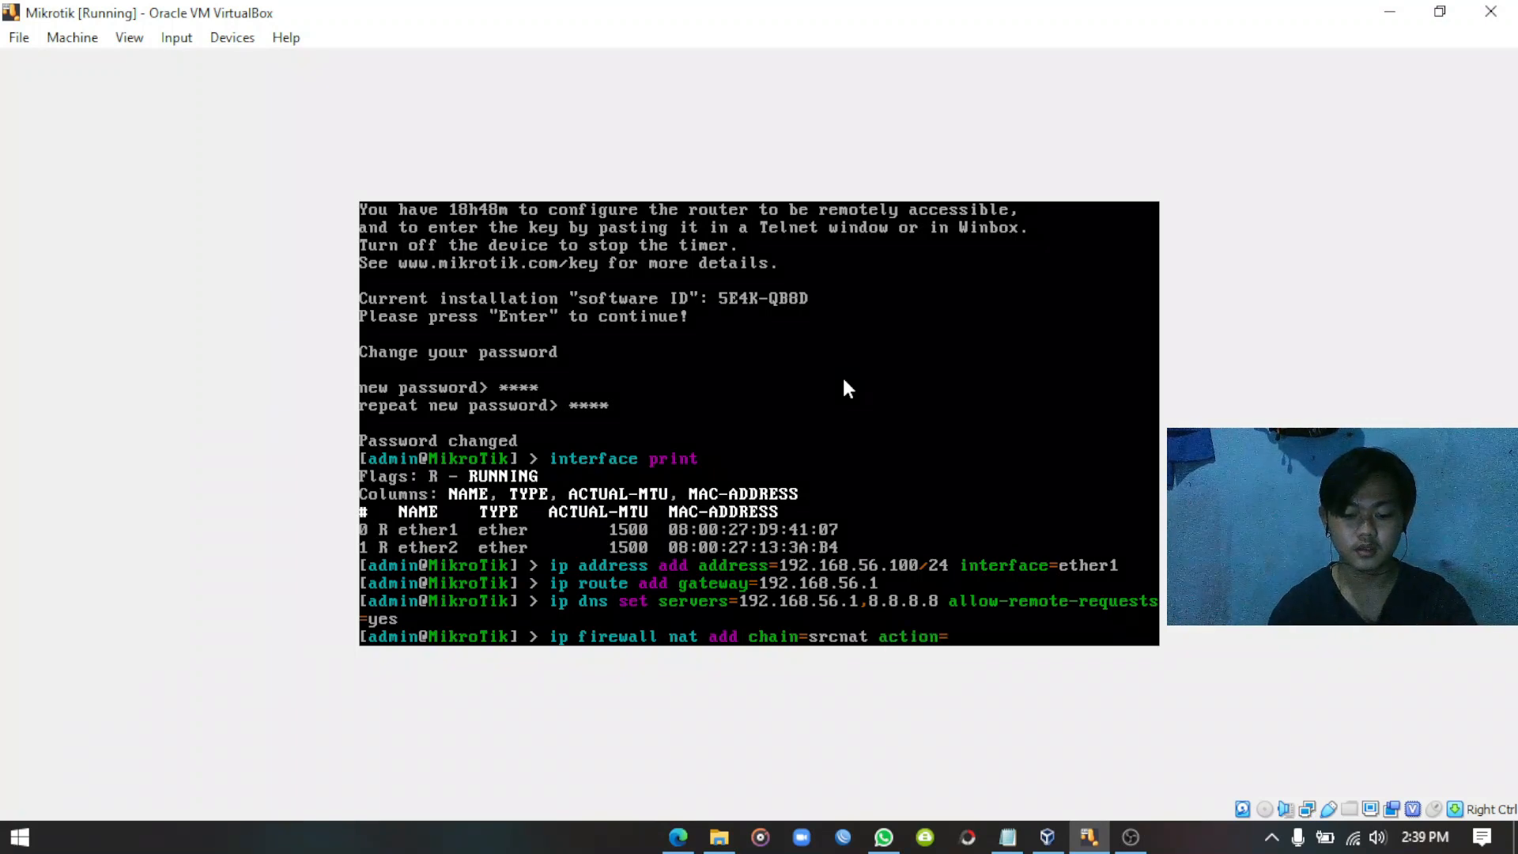
pyautogui.write('masquerade')
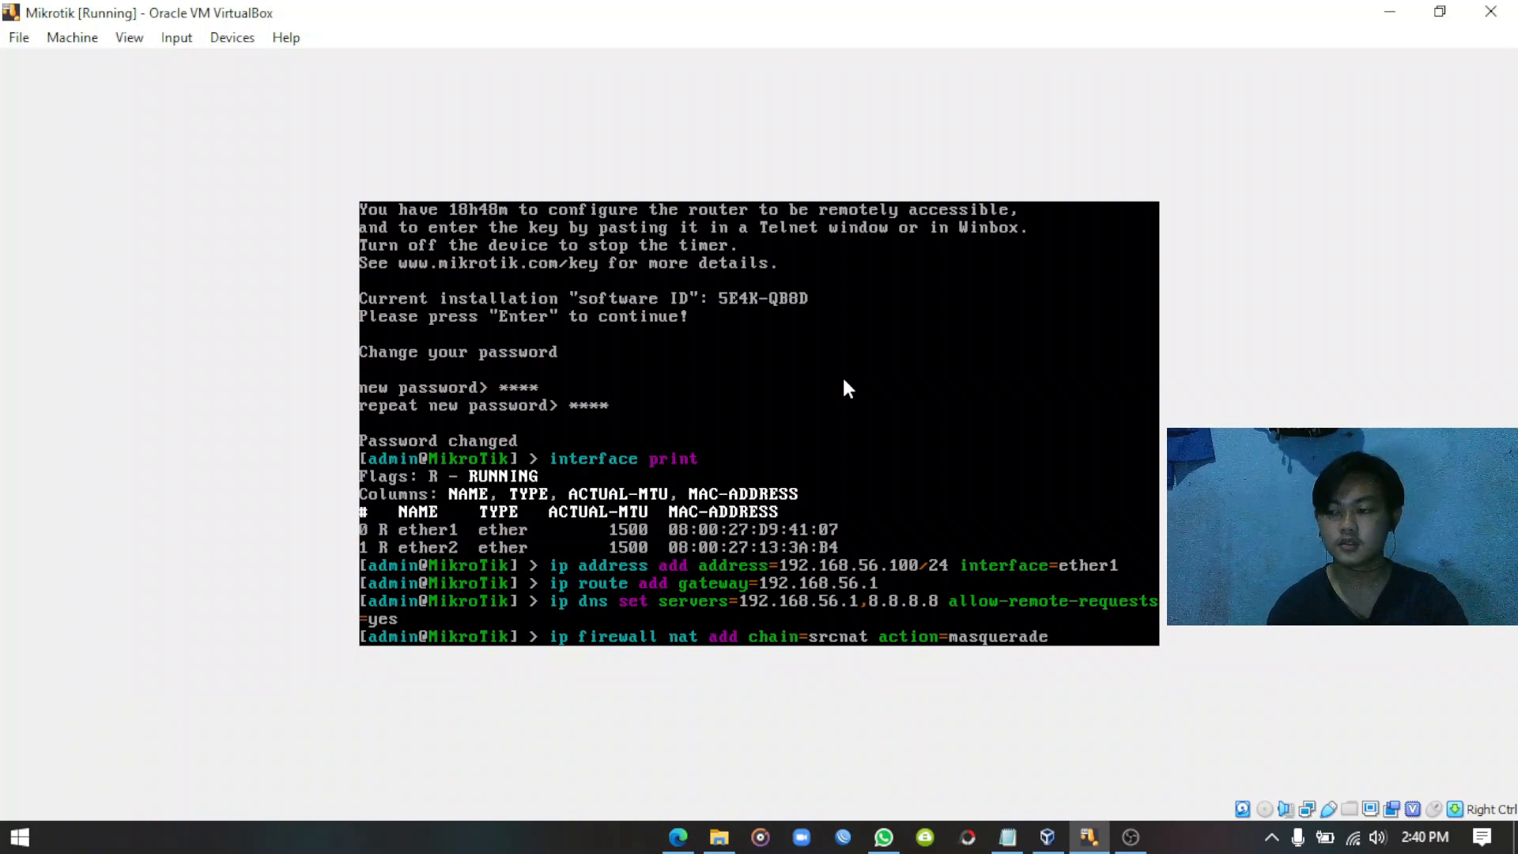
pyautogui.write(' out')
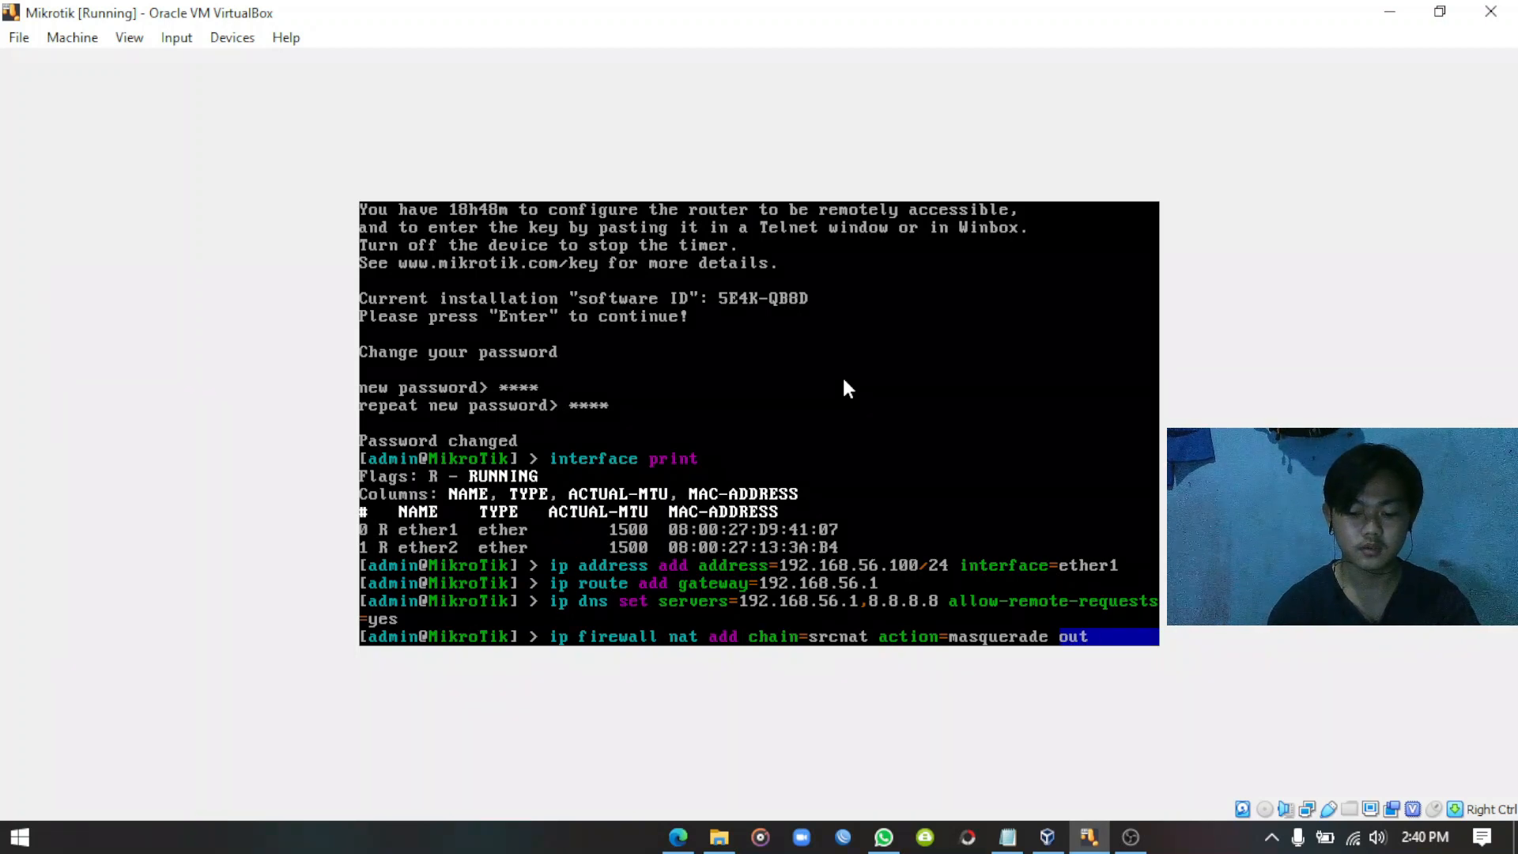
pyautogui.write('-interface')
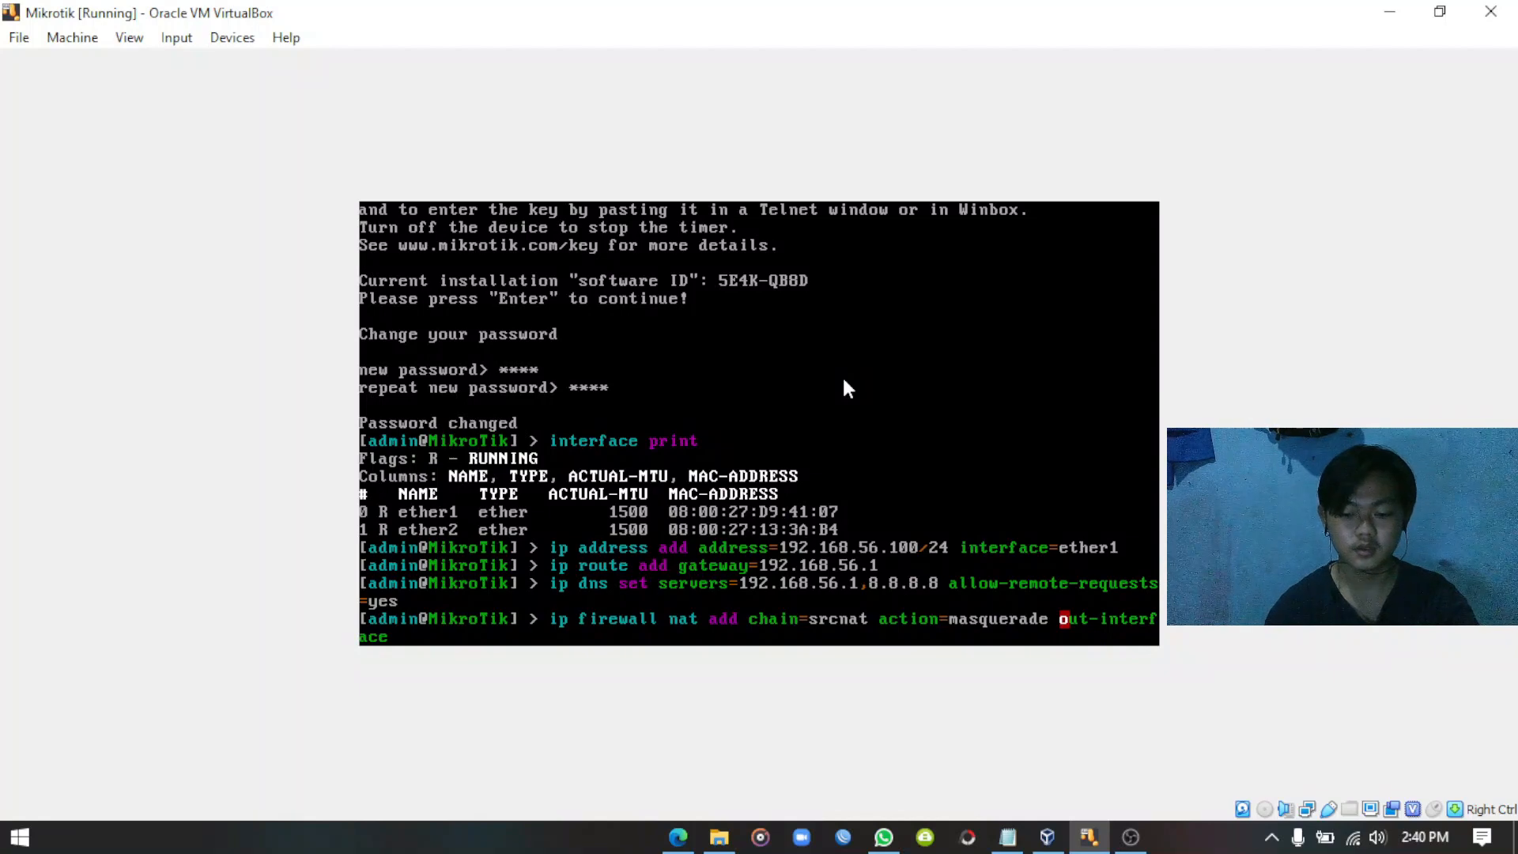
pyautogui.write('=')
pyautogui.write('ether')
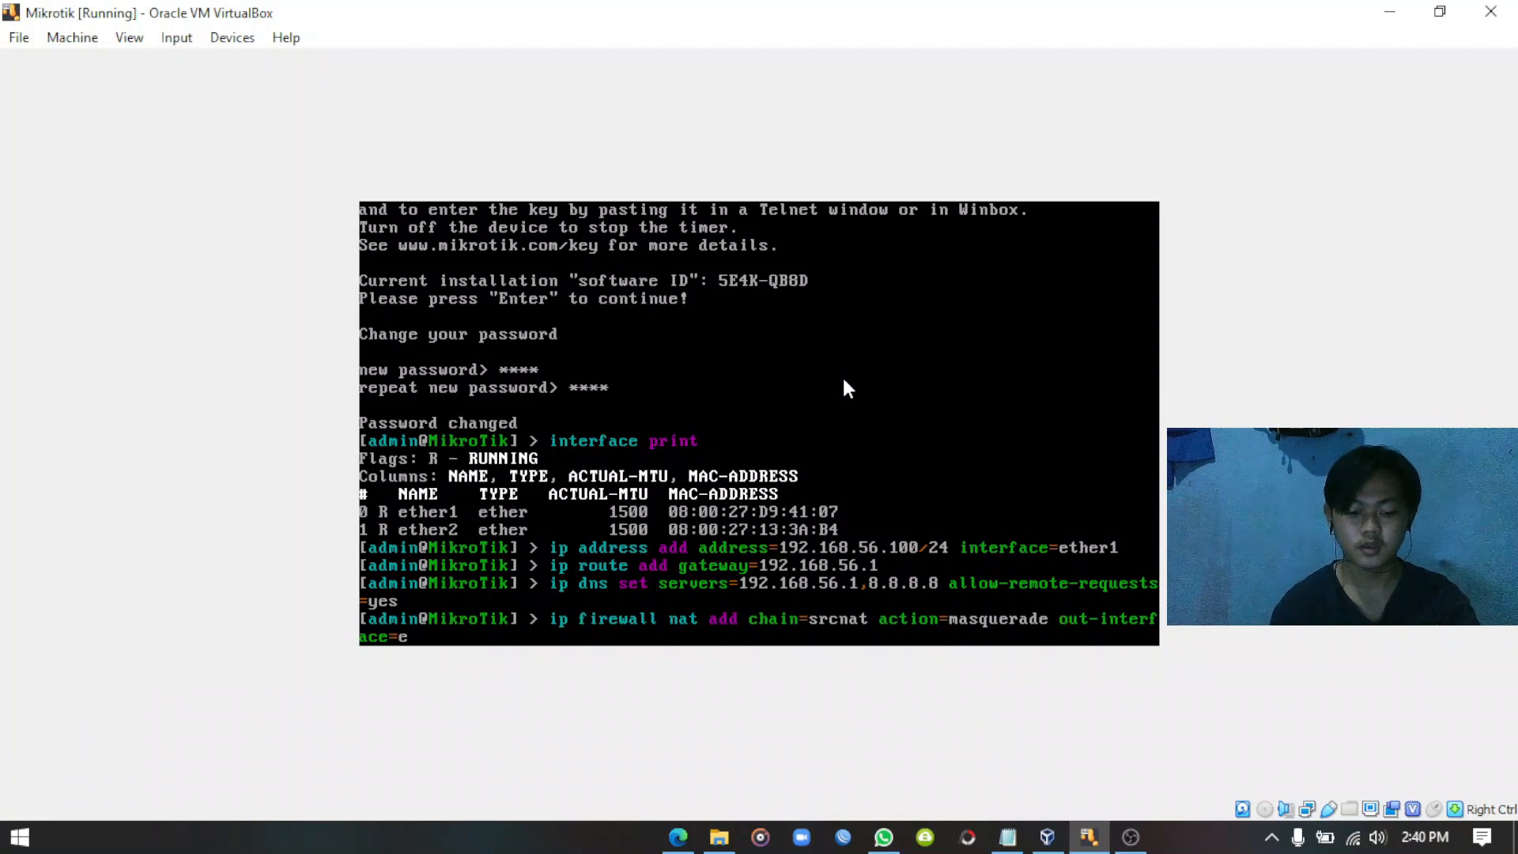
pyautogui.write('1')
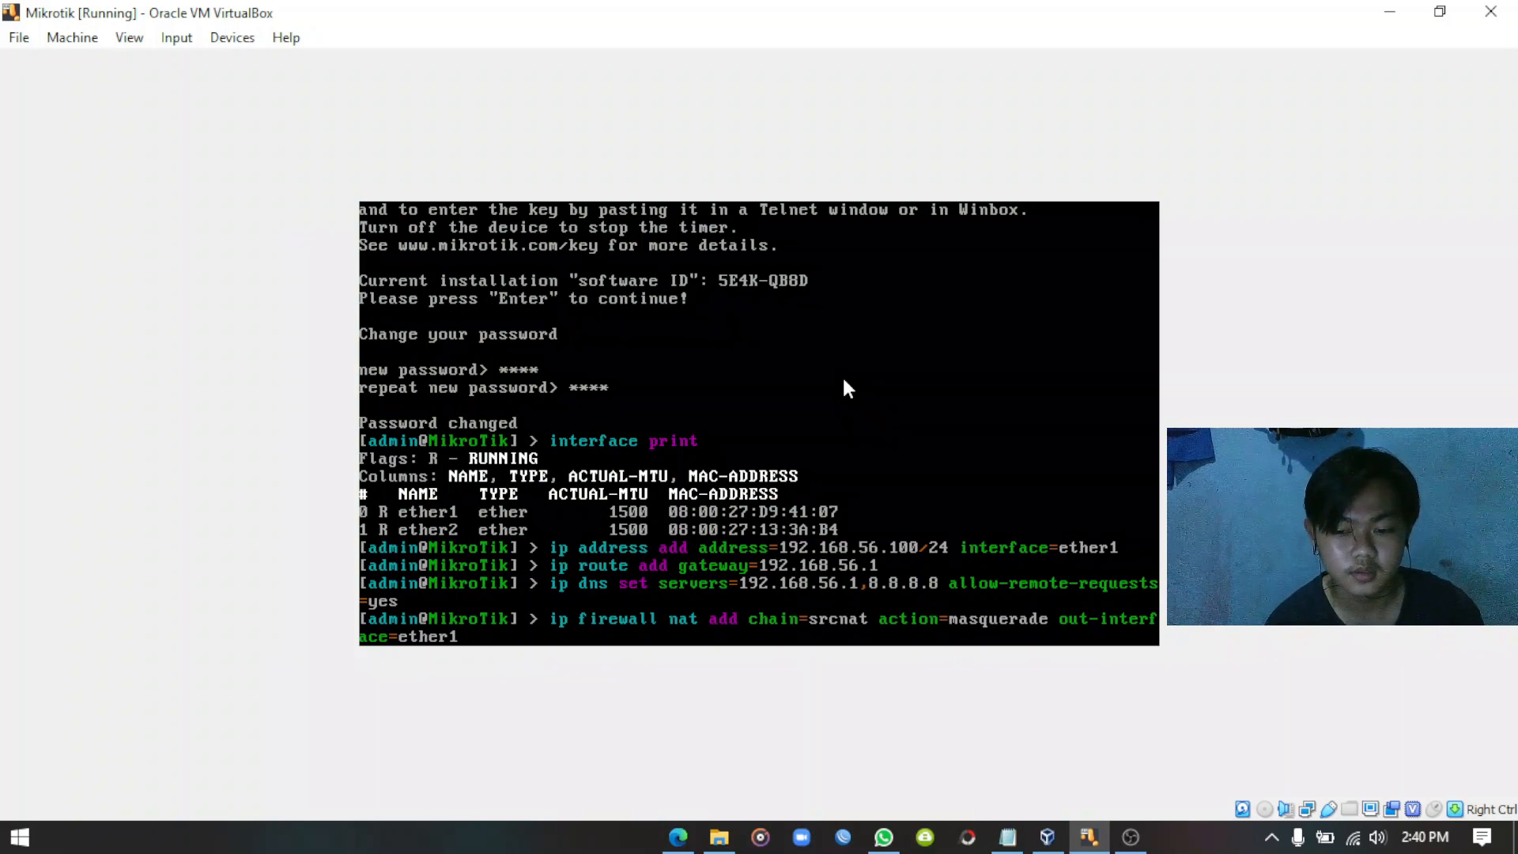
# Add the srcnat masquerade NAT rule with out-interface ether1 on the router.
pyautogui.press('Return')
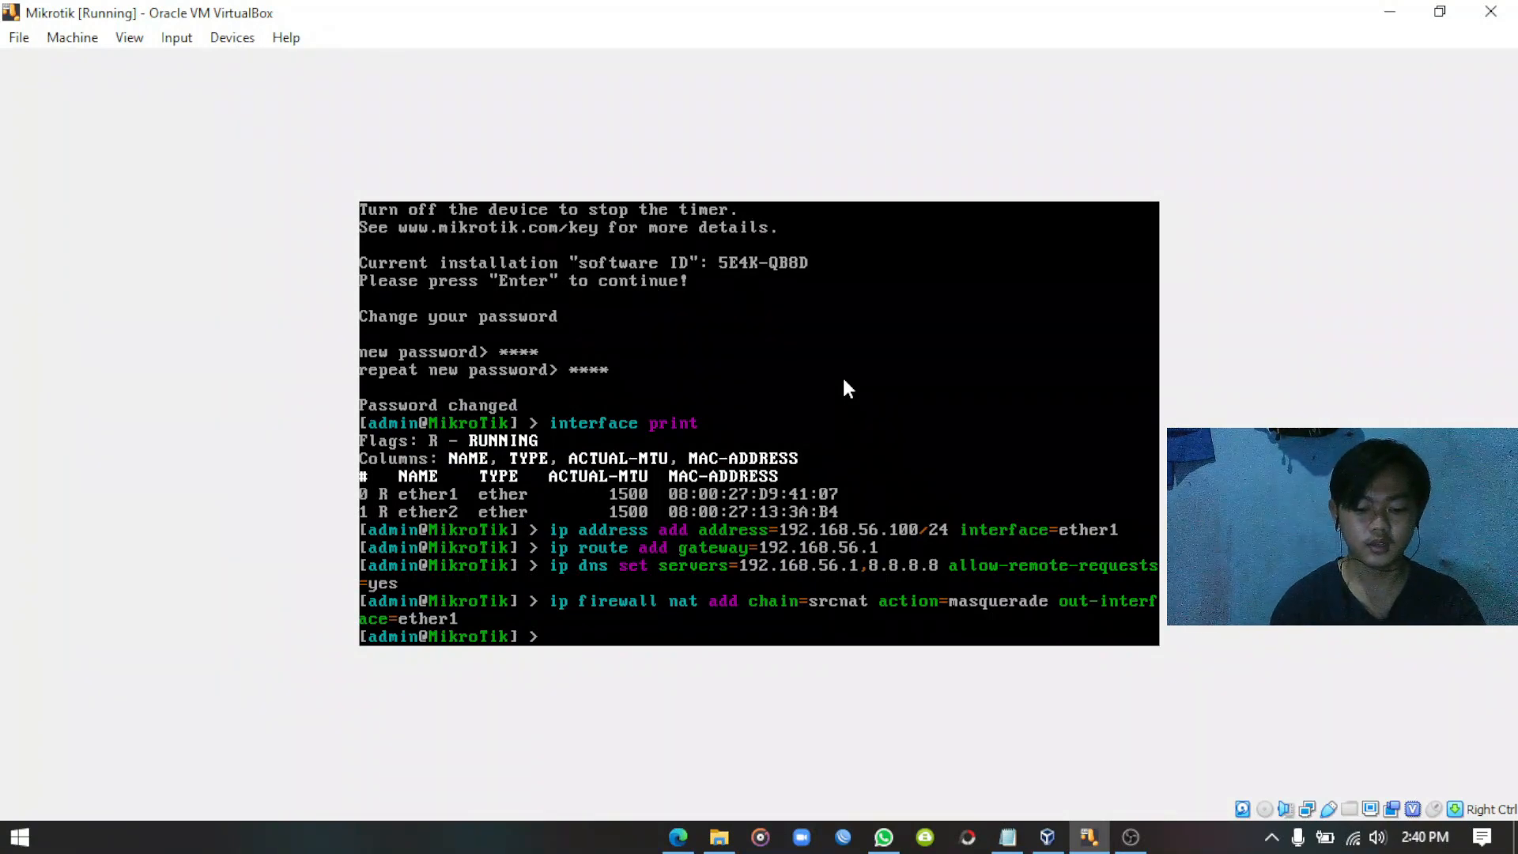
# Ping google.com from the router and stop it after 19 of 19 replies, 0% loss.
pyautogui.write('ping')
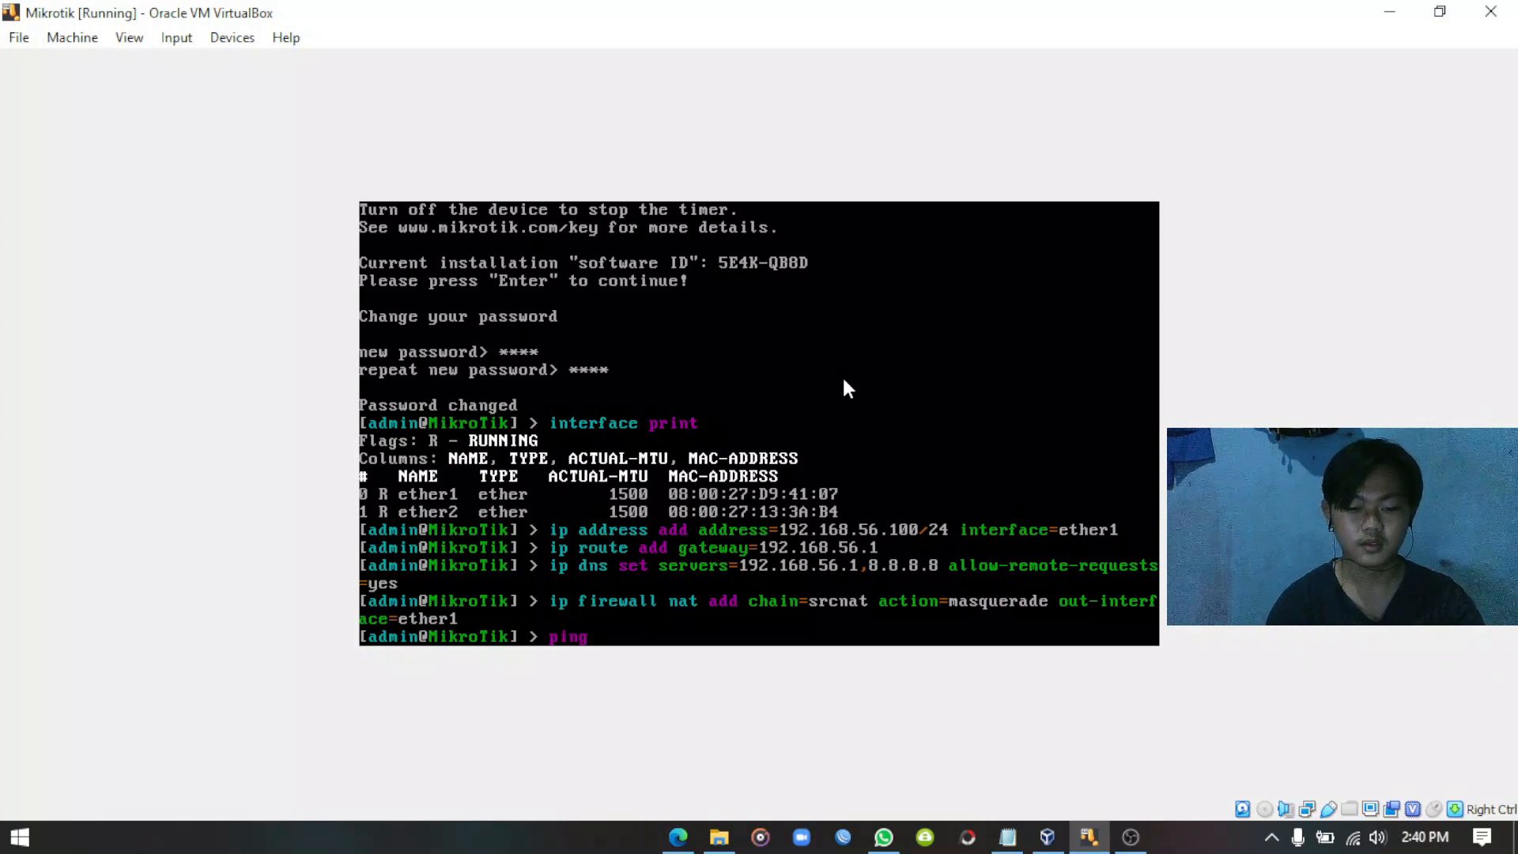
pyautogui.write(' google.com')
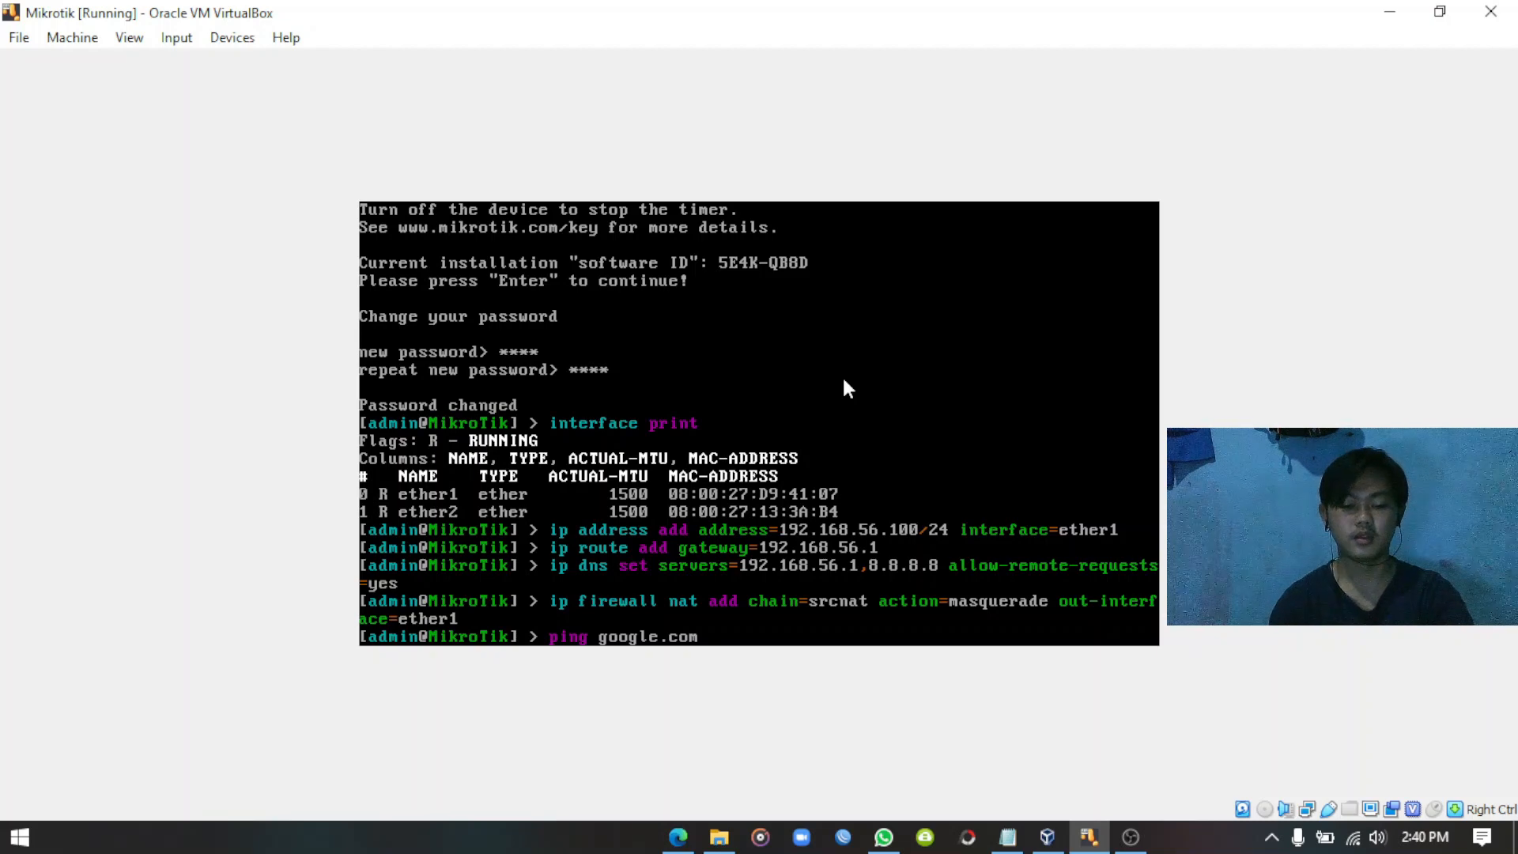
pyautogui.press('Return')
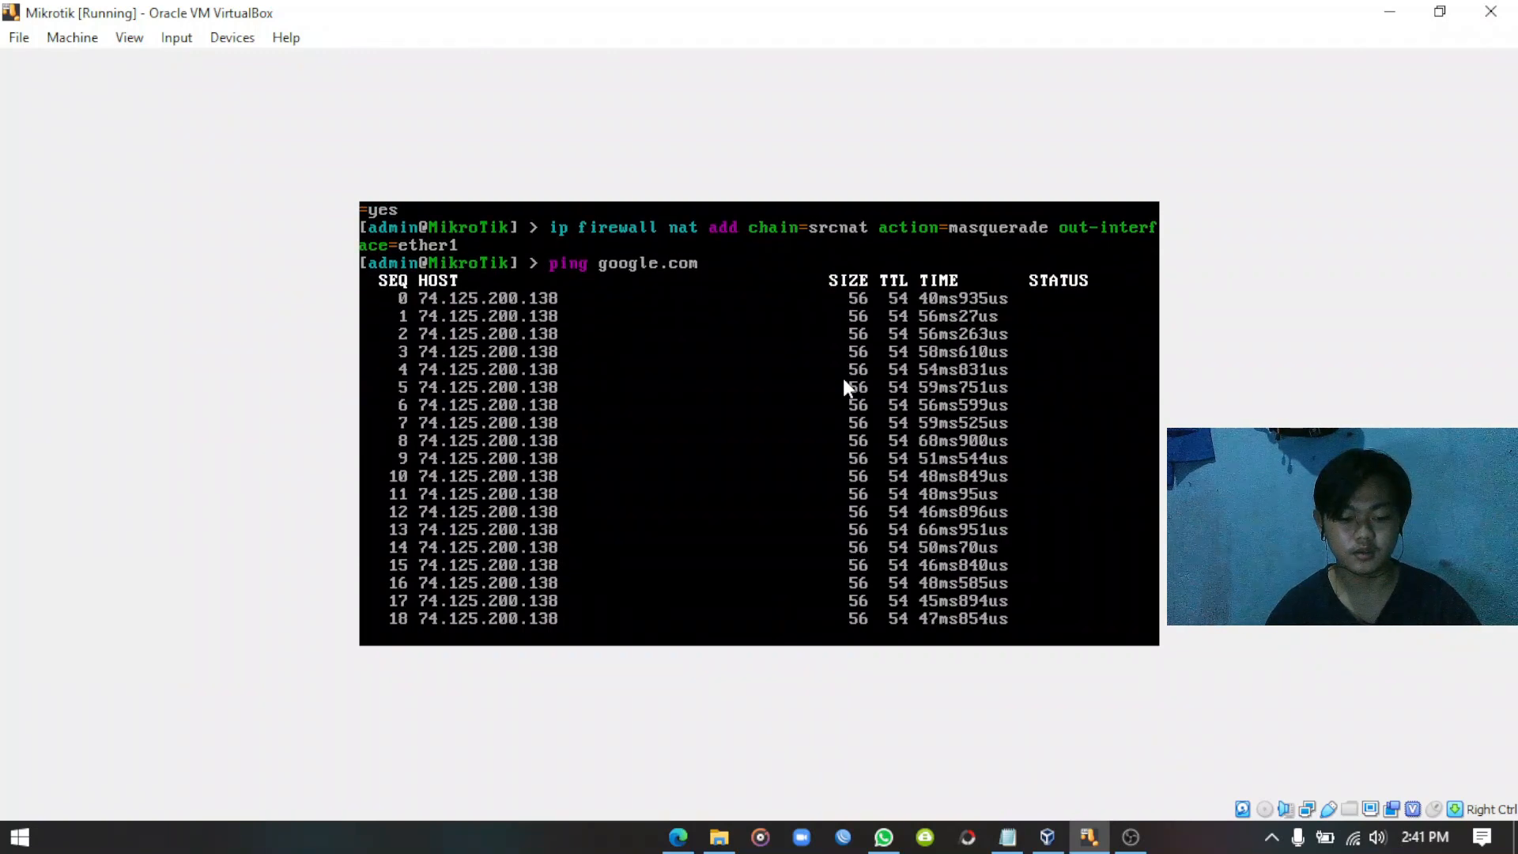
pyautogui.hotkey('ctrl', 'c')
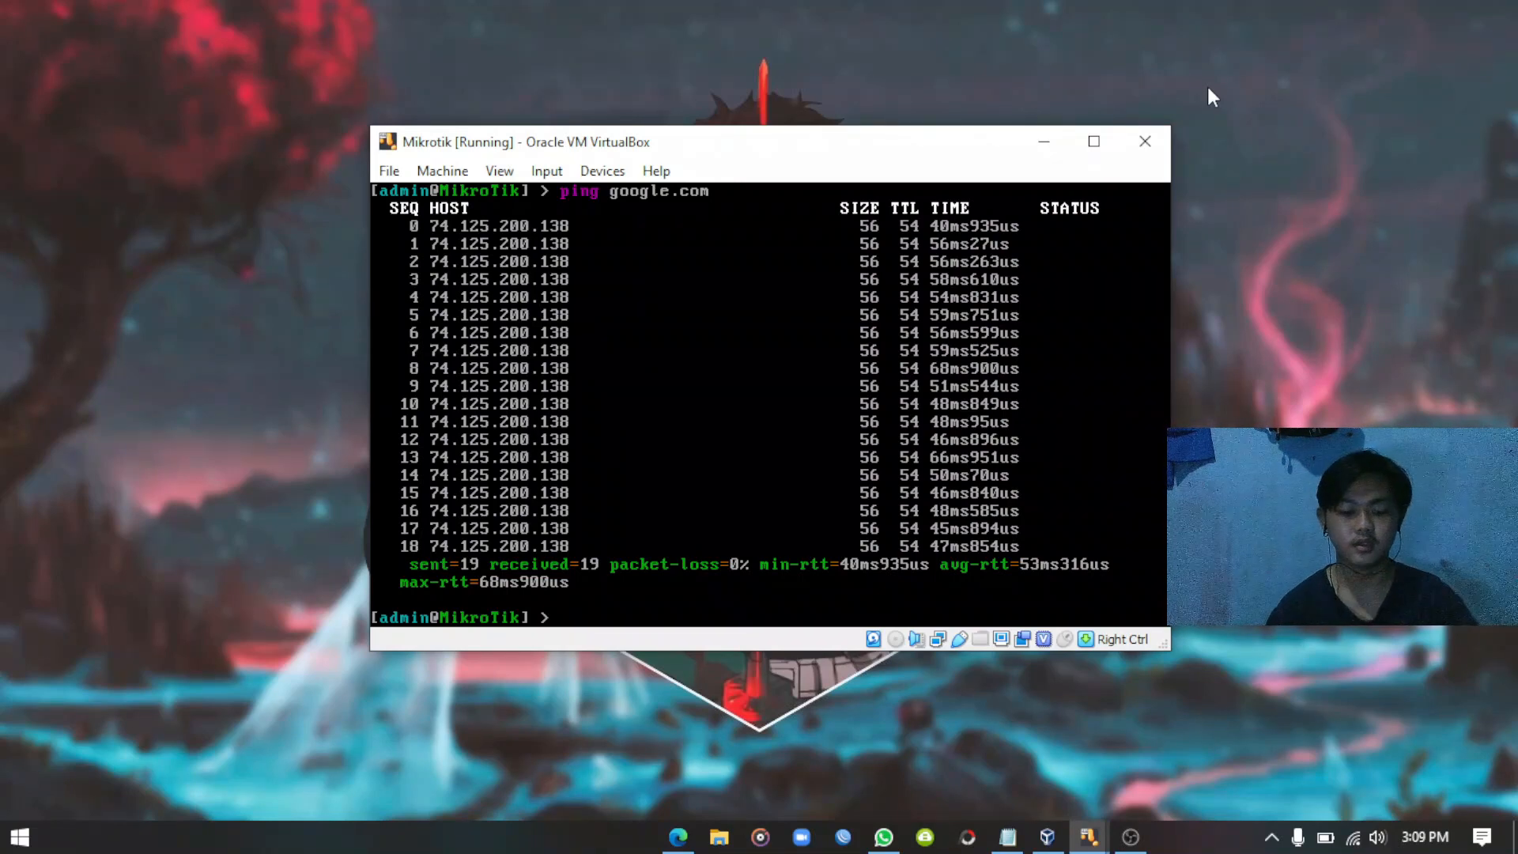
# Assign address 192.168.60.1/24 to interface ether2 with ip address add.
pyautogui.write('ip ')
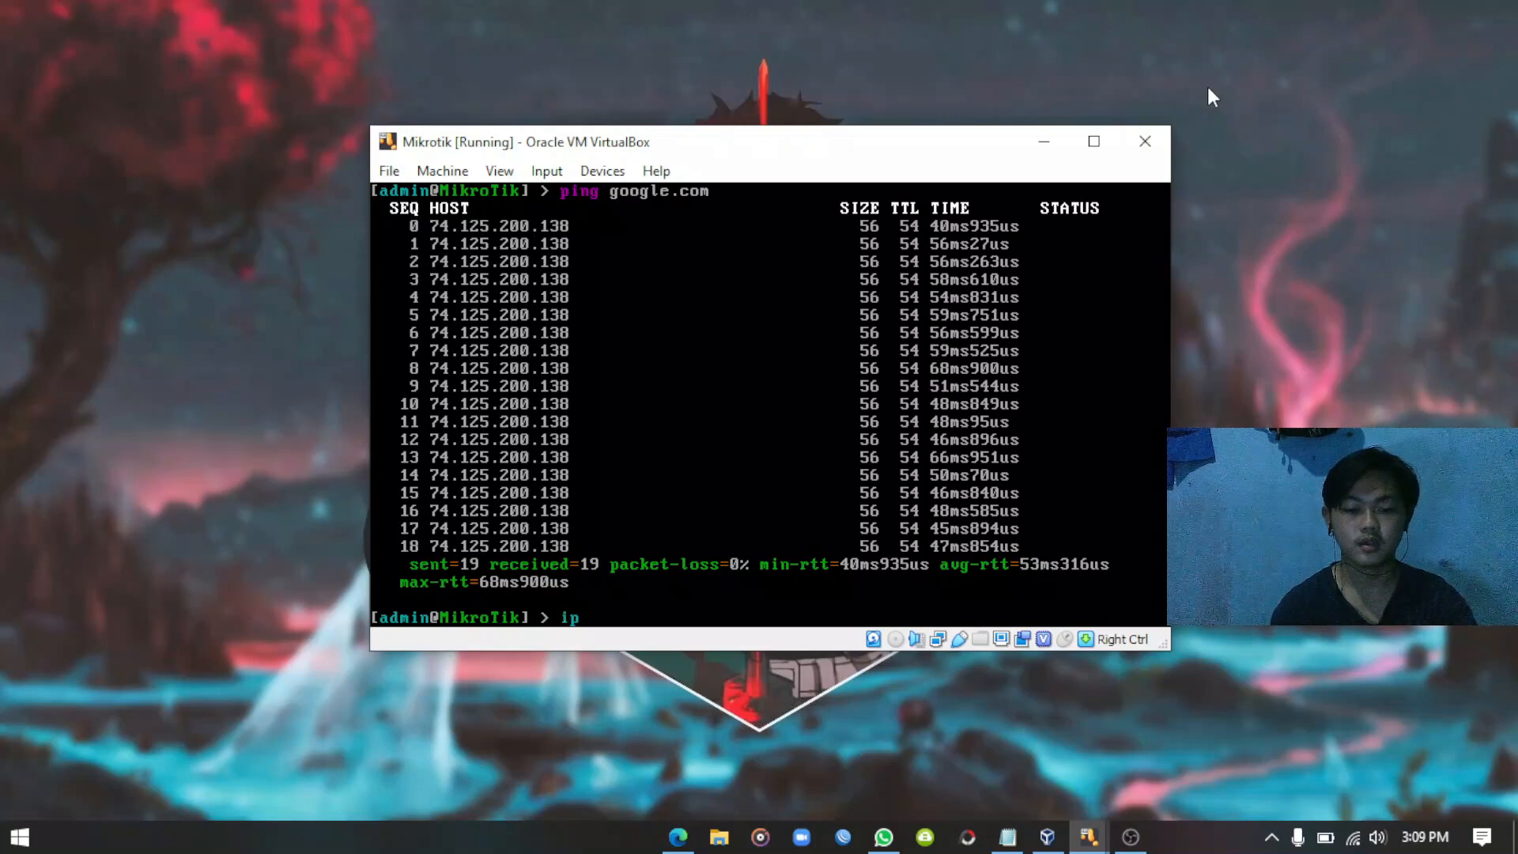
pyautogui.write('addre')
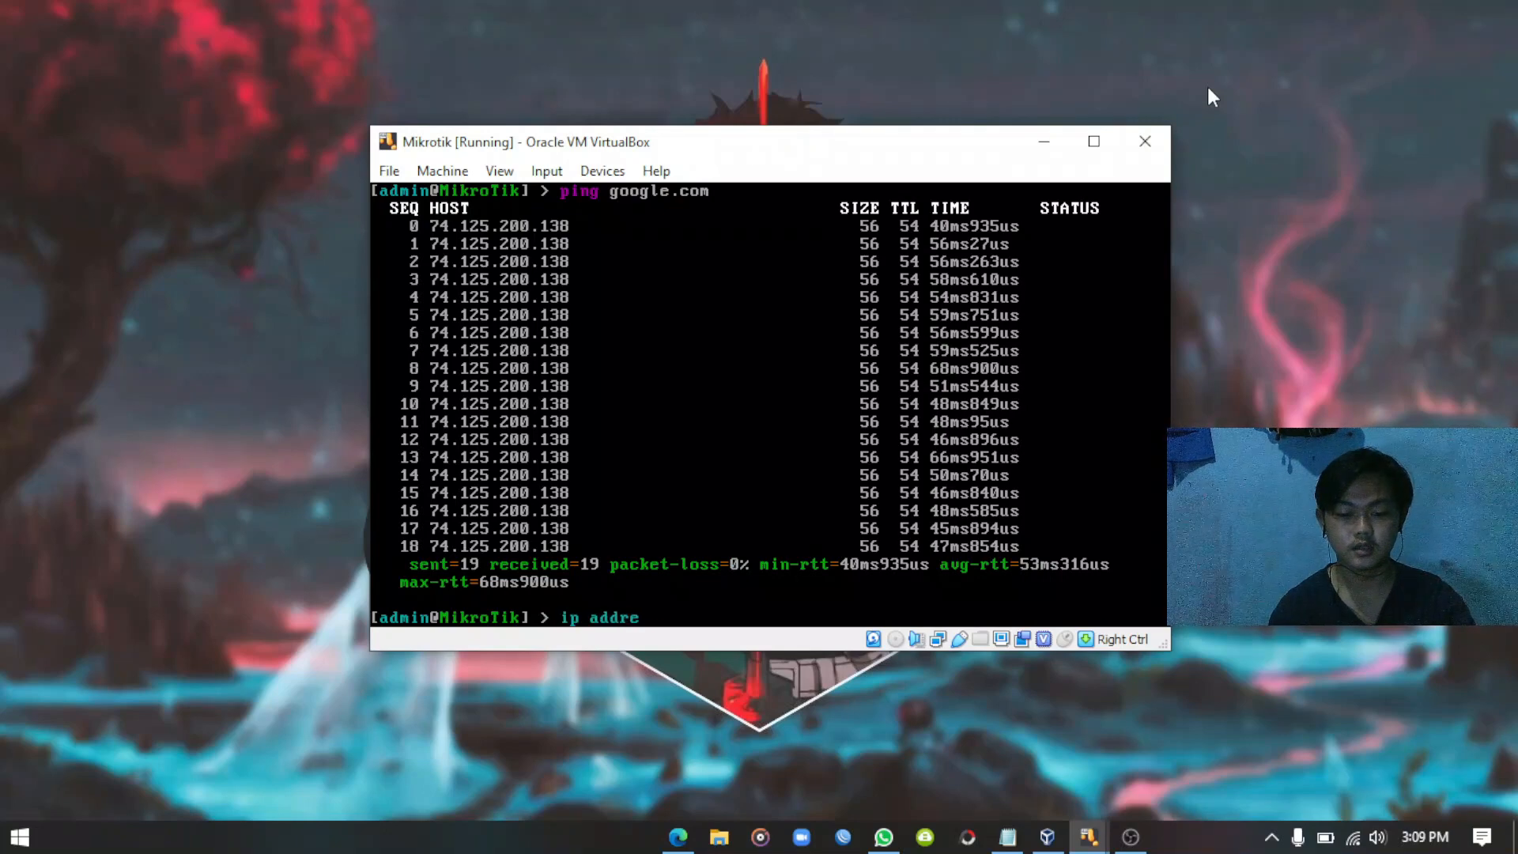
pyautogui.write('ss add ')
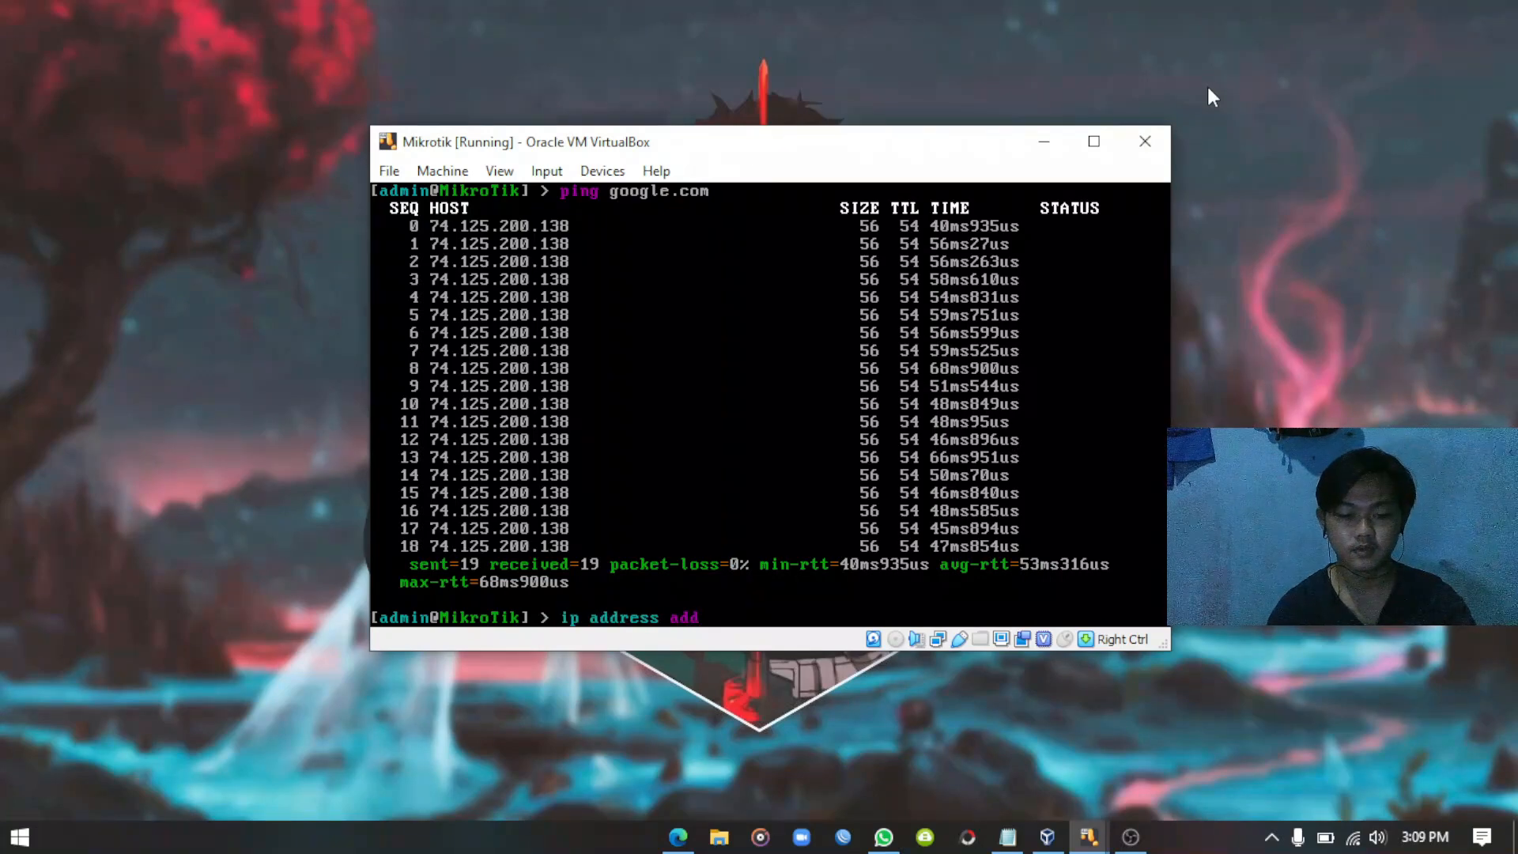
pyautogui.write('address')
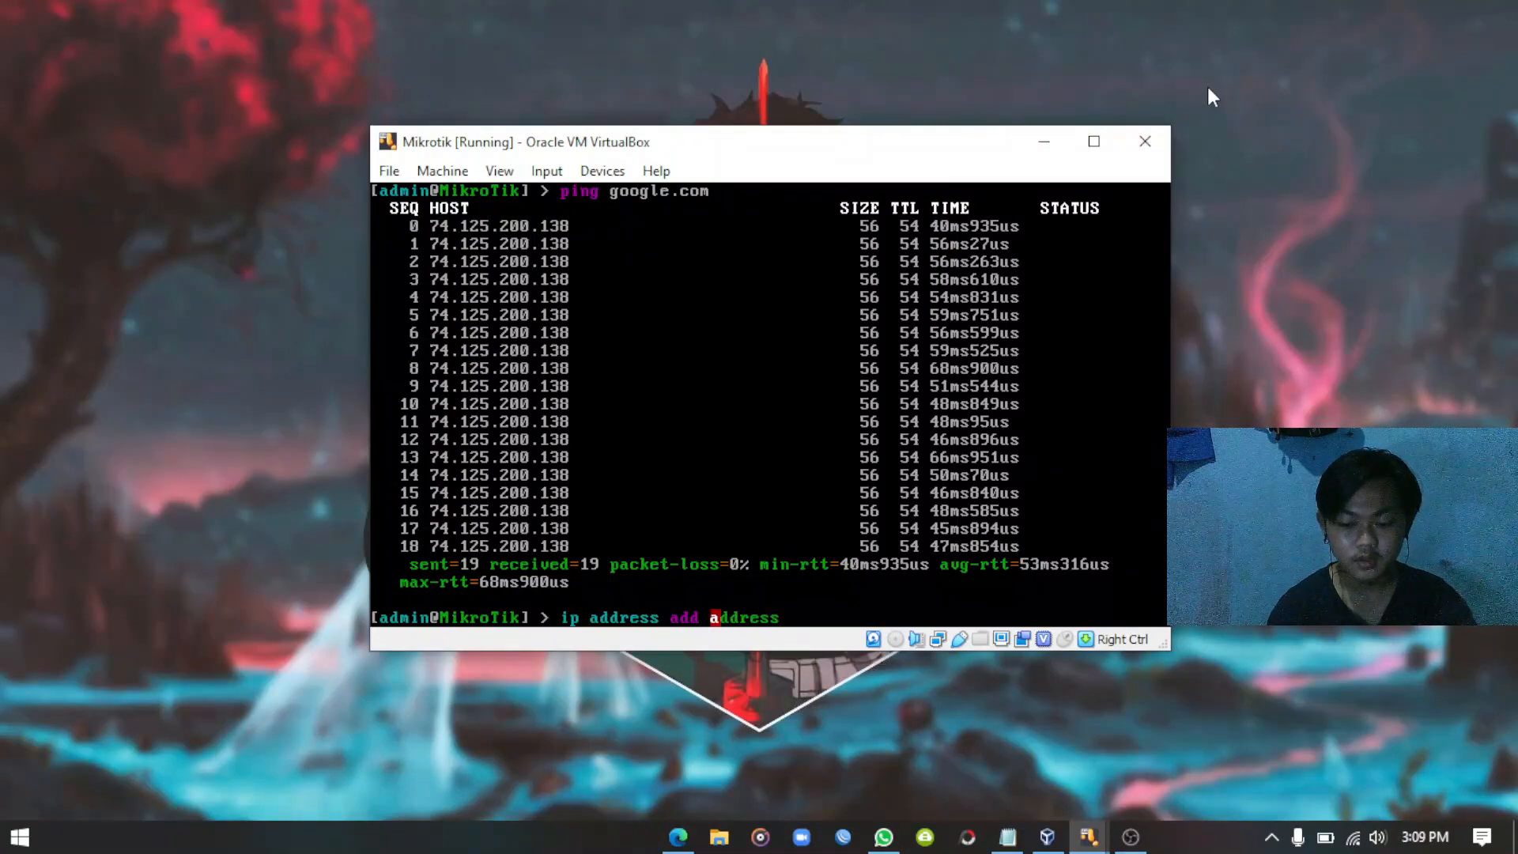
pyautogui.write('=')
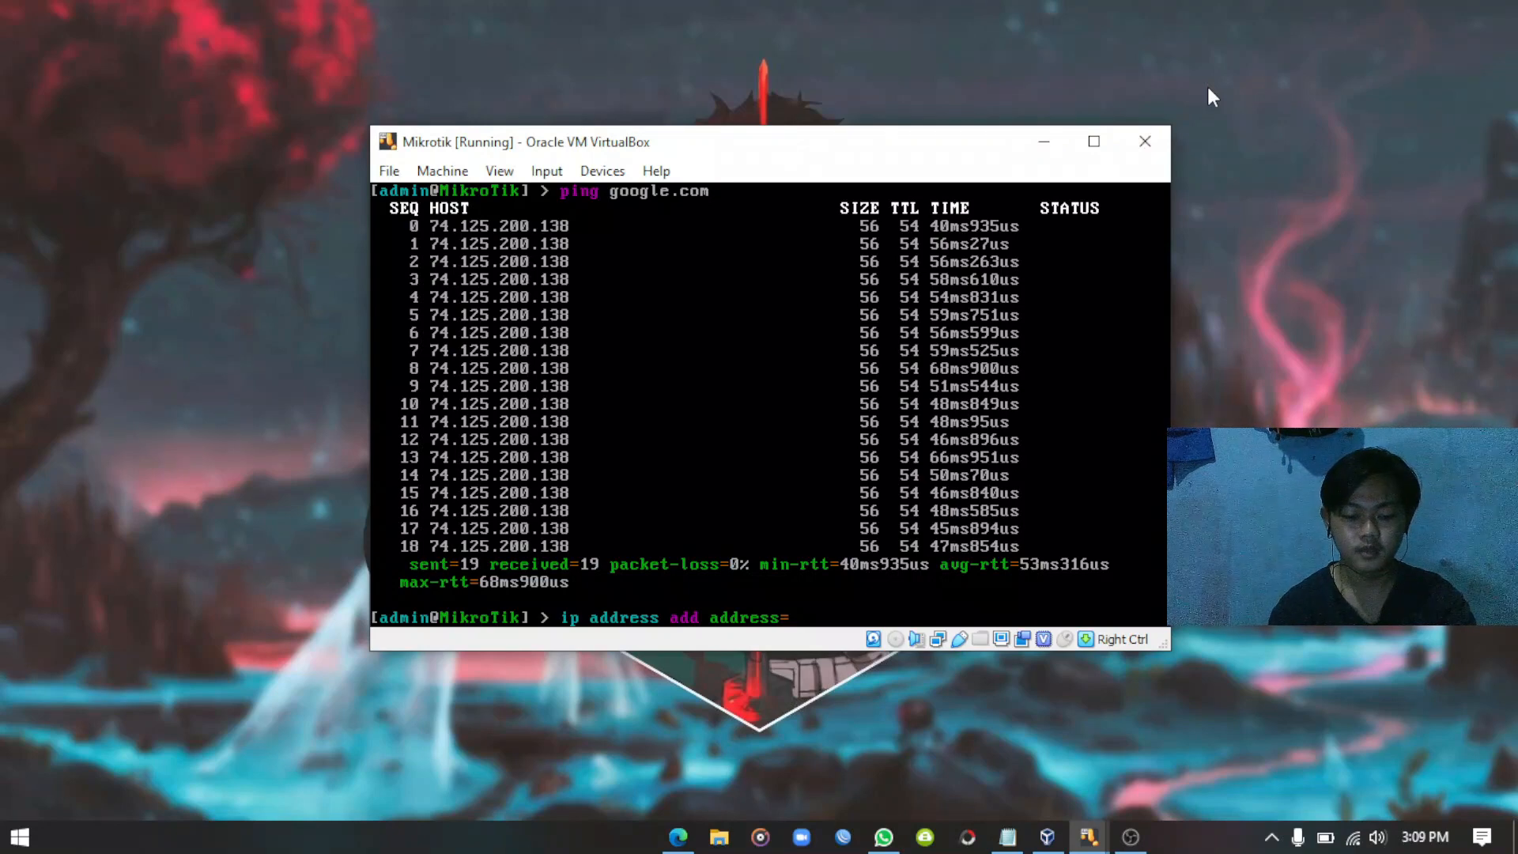
pyautogui.write('192.168')
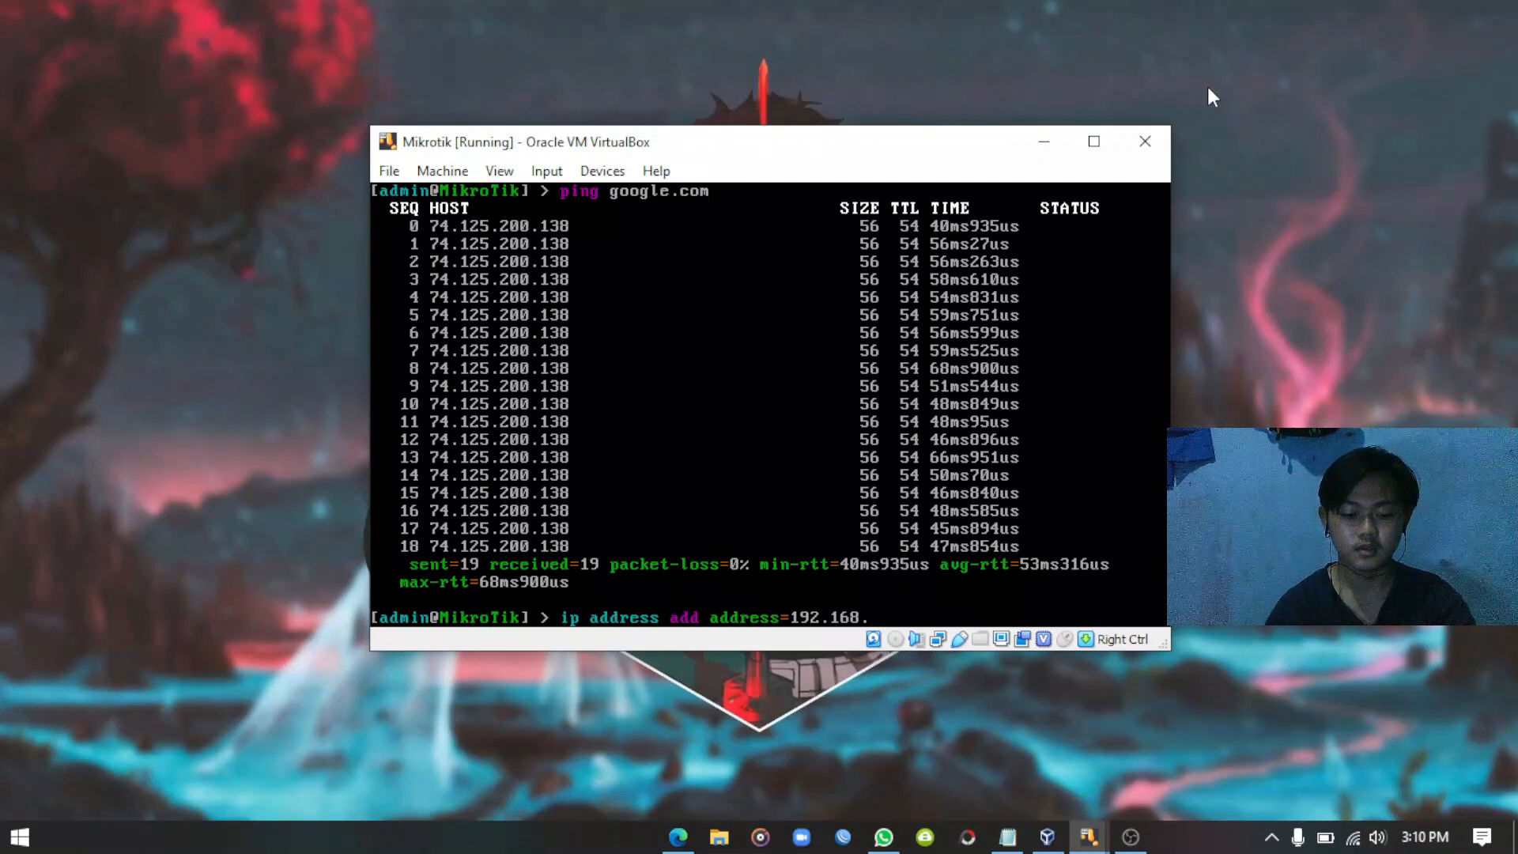
pyautogui.write('.60')
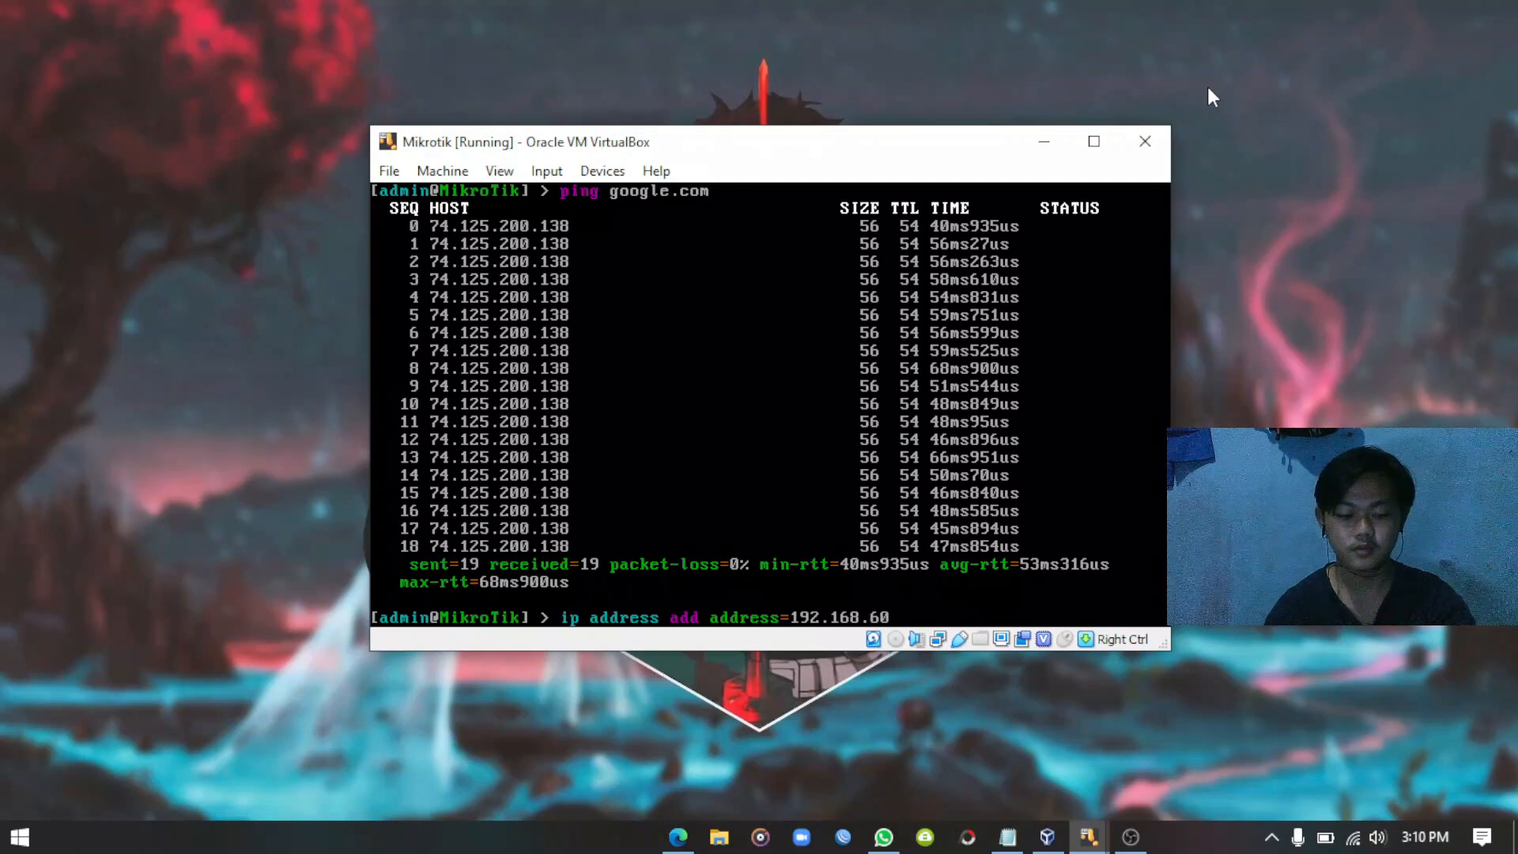
pyautogui.write('.1')
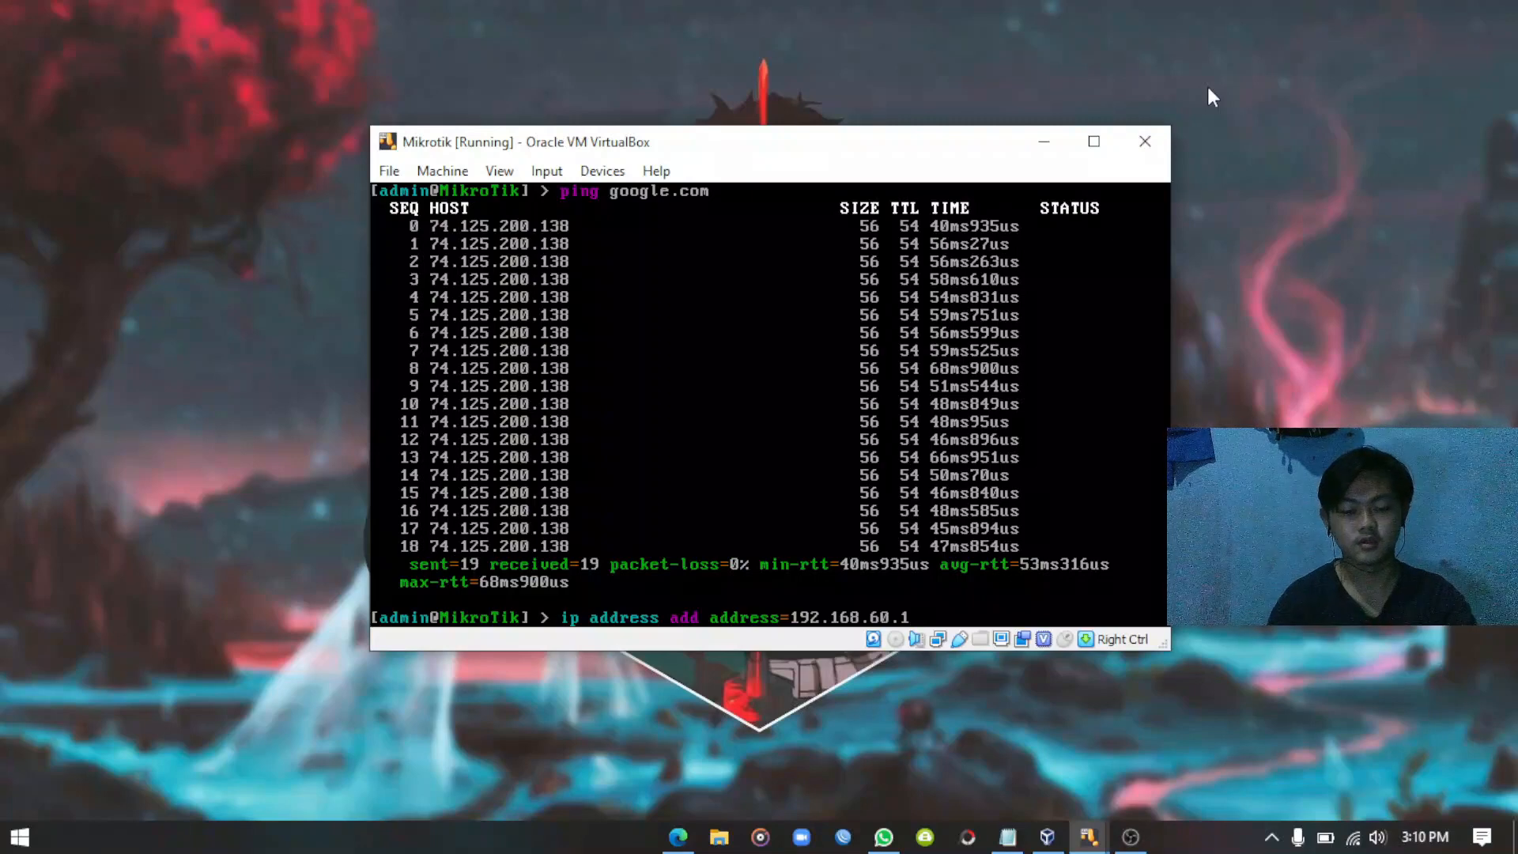
pyautogui.write('/')
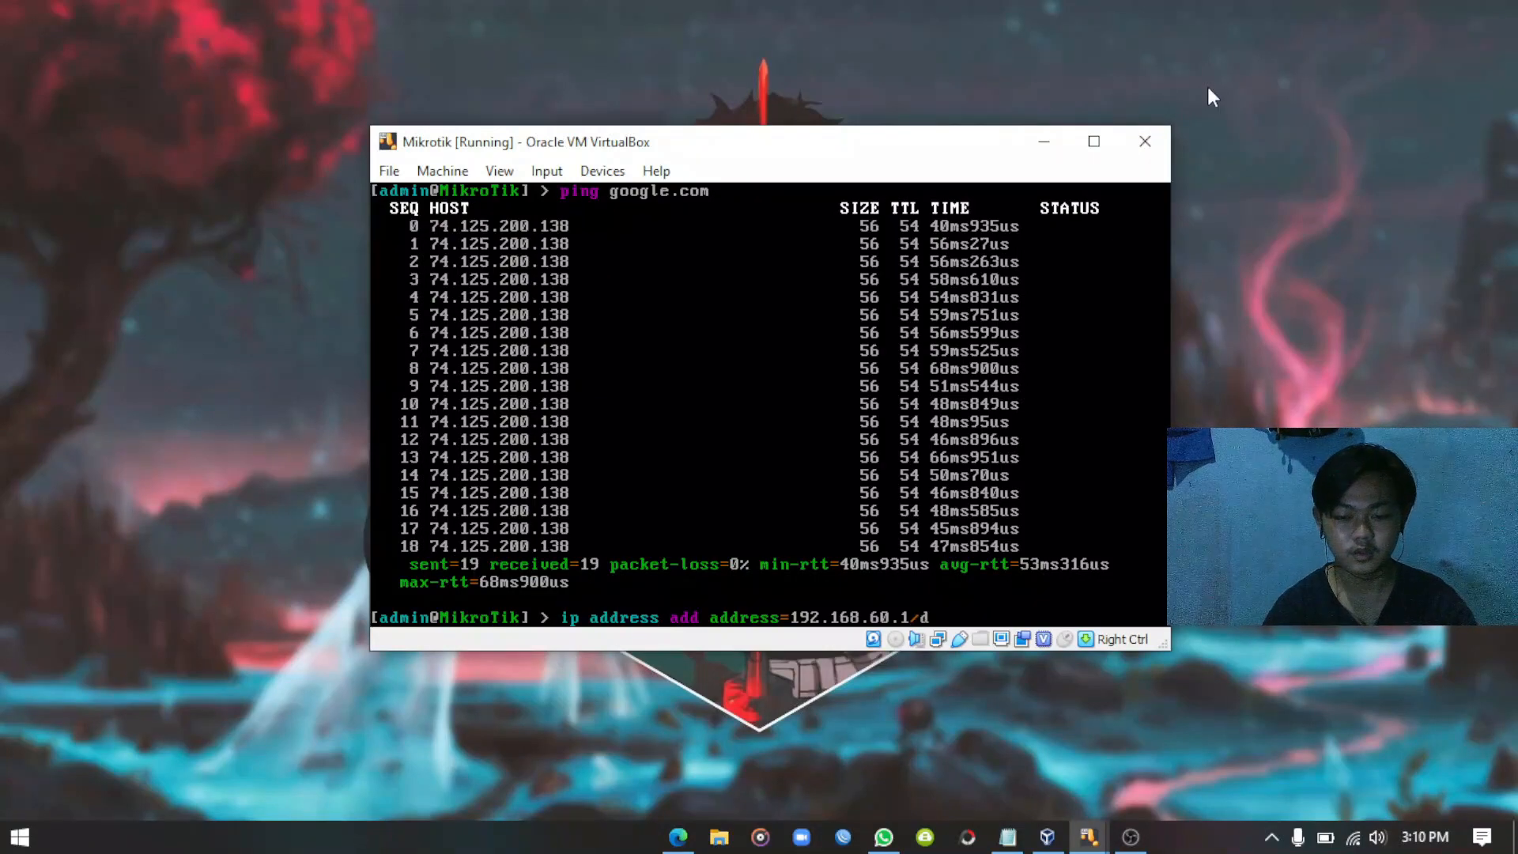
pyautogui.write('24')
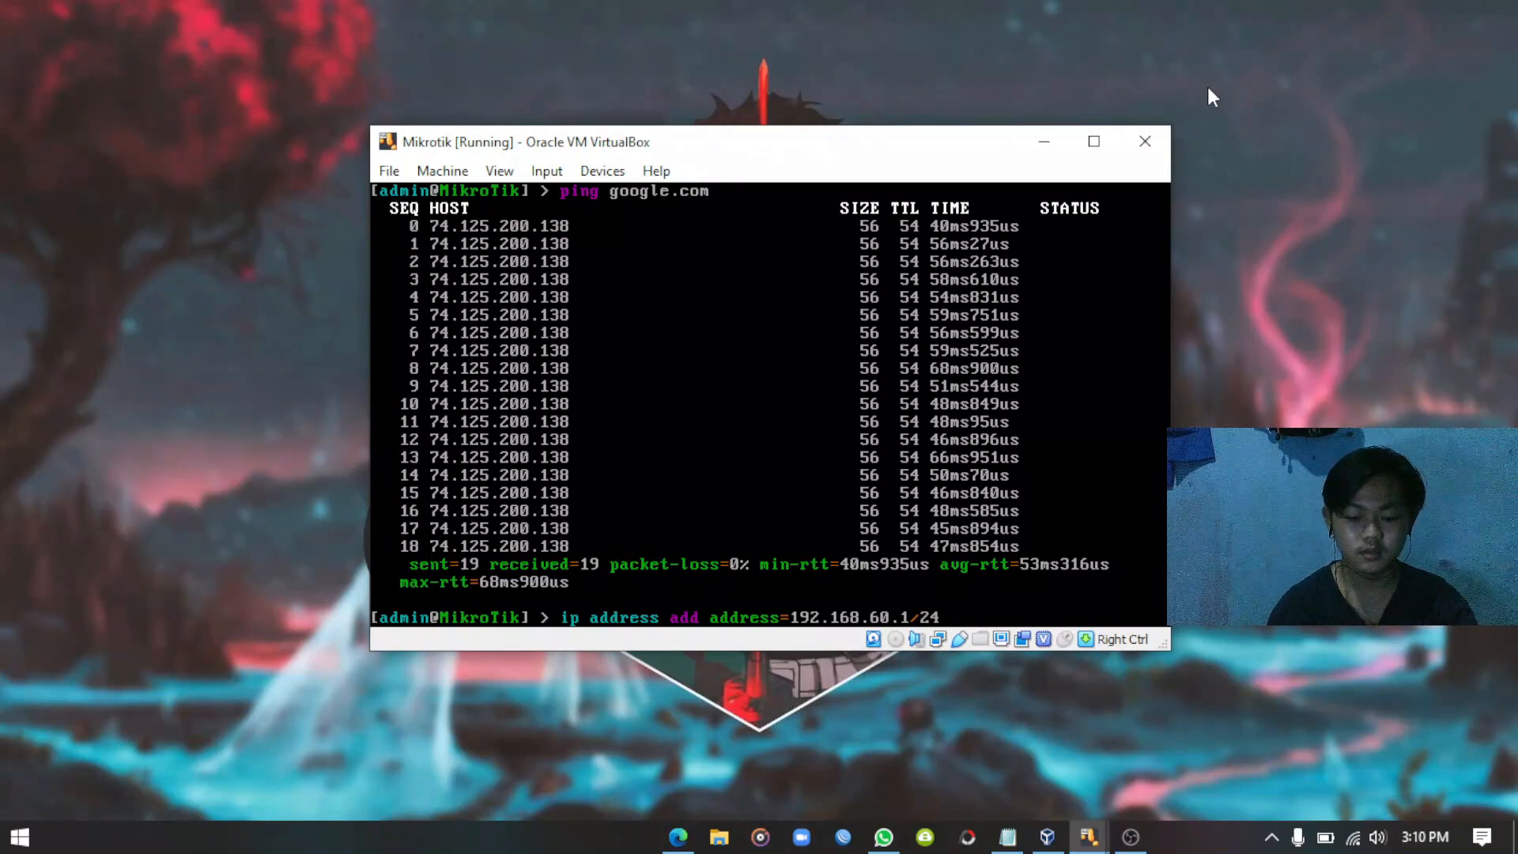
pyautogui.write(' int')
pyautogui.write('er')
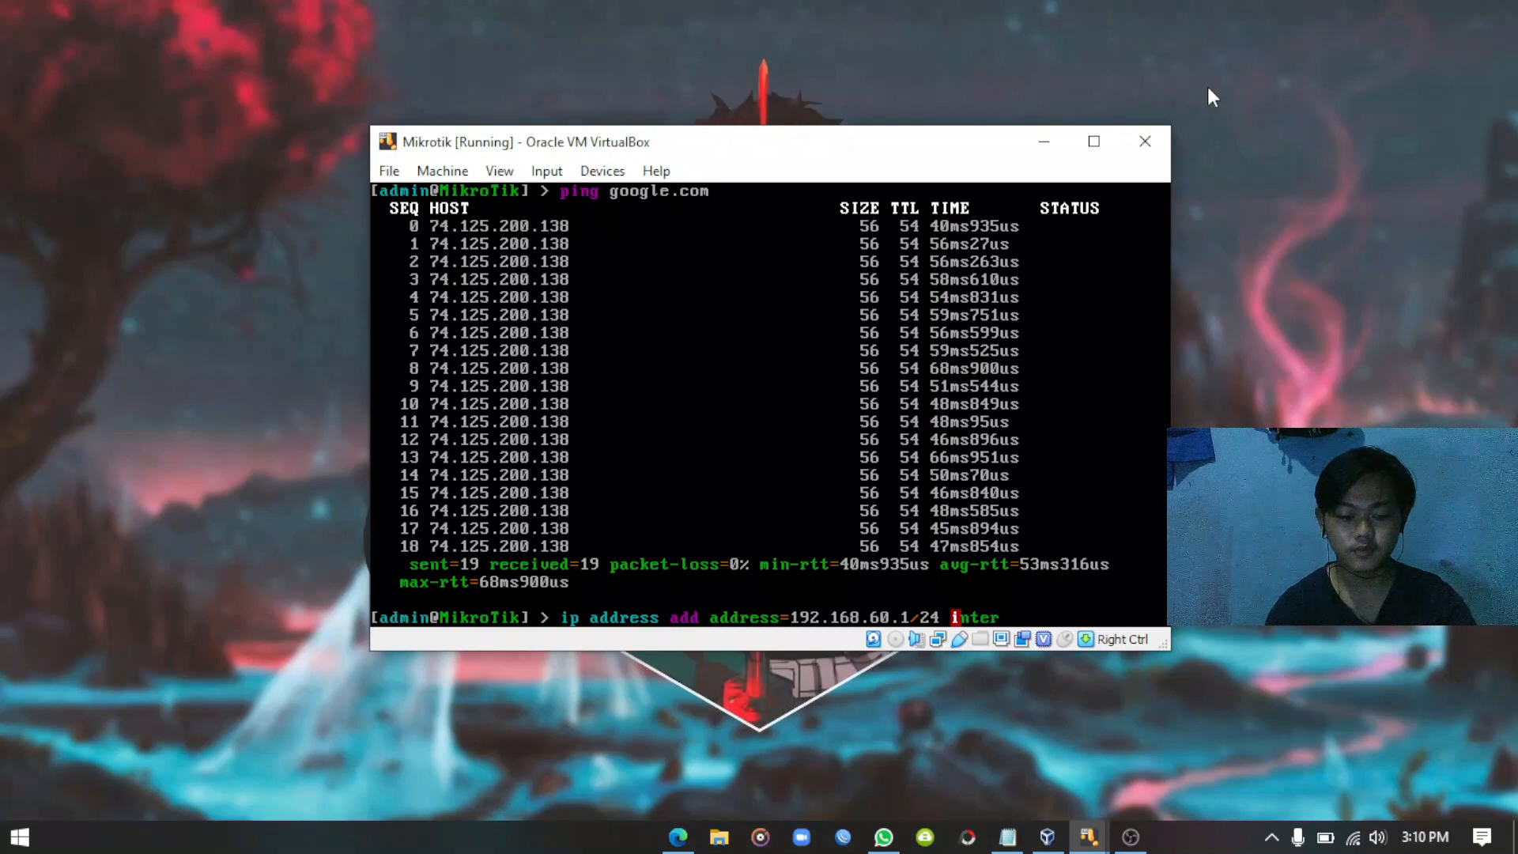
pyautogui.write('face=')
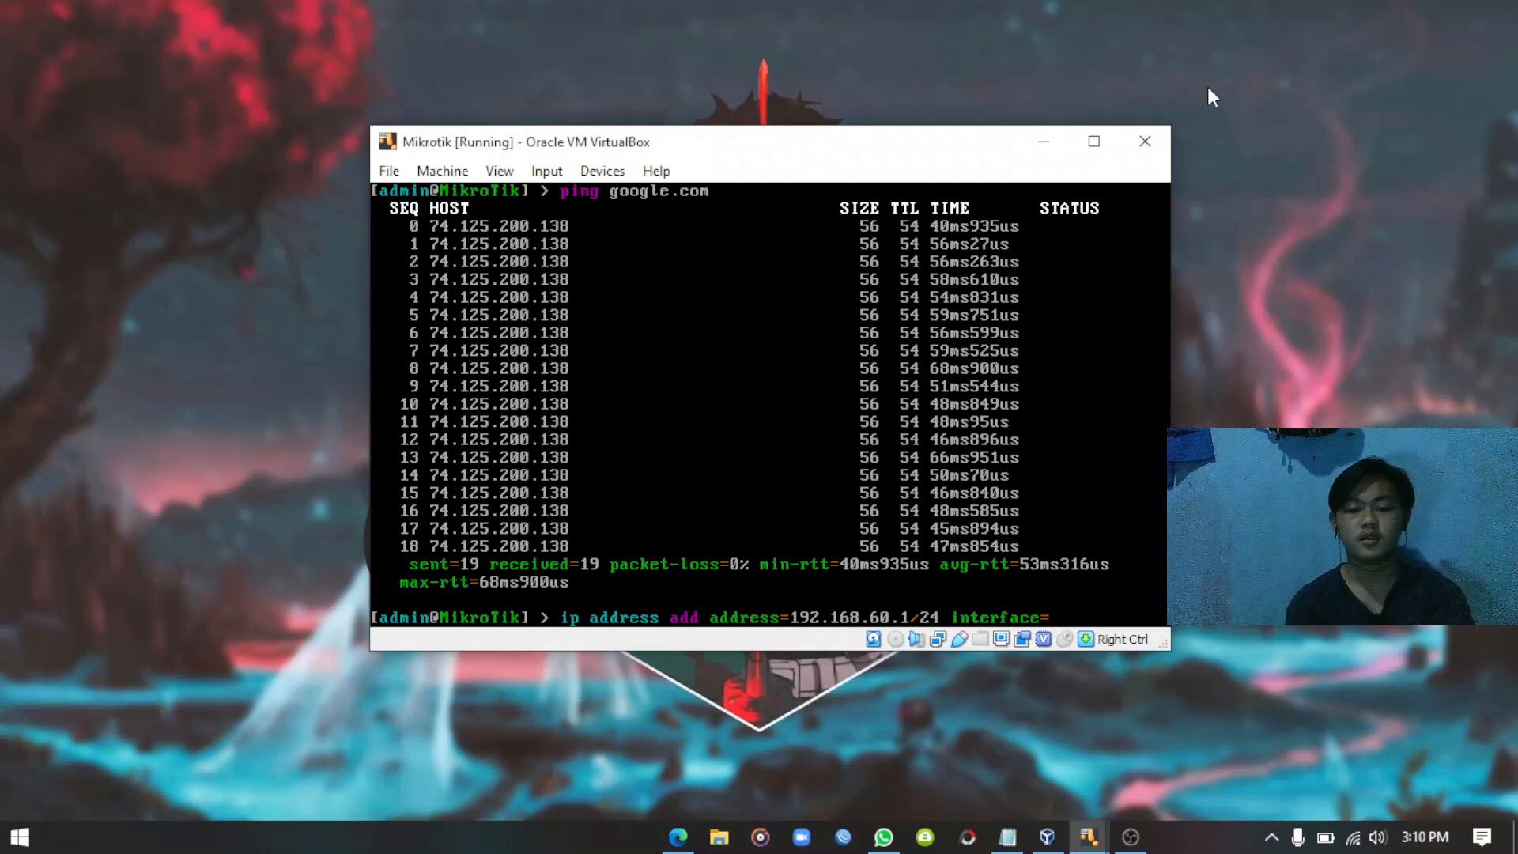
pyautogui.write('e')
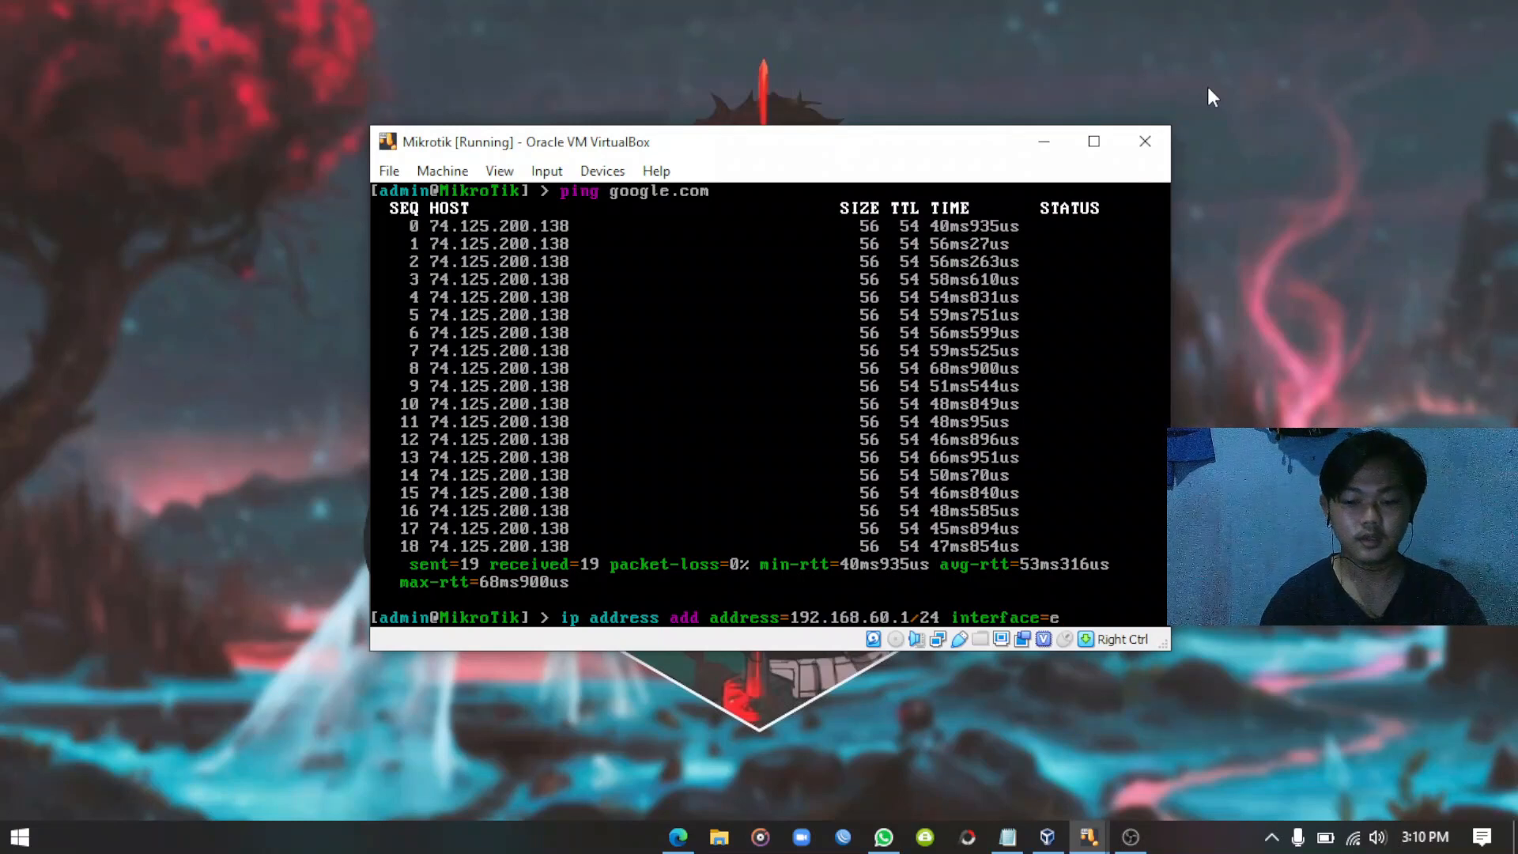
pyautogui.write('ther2')
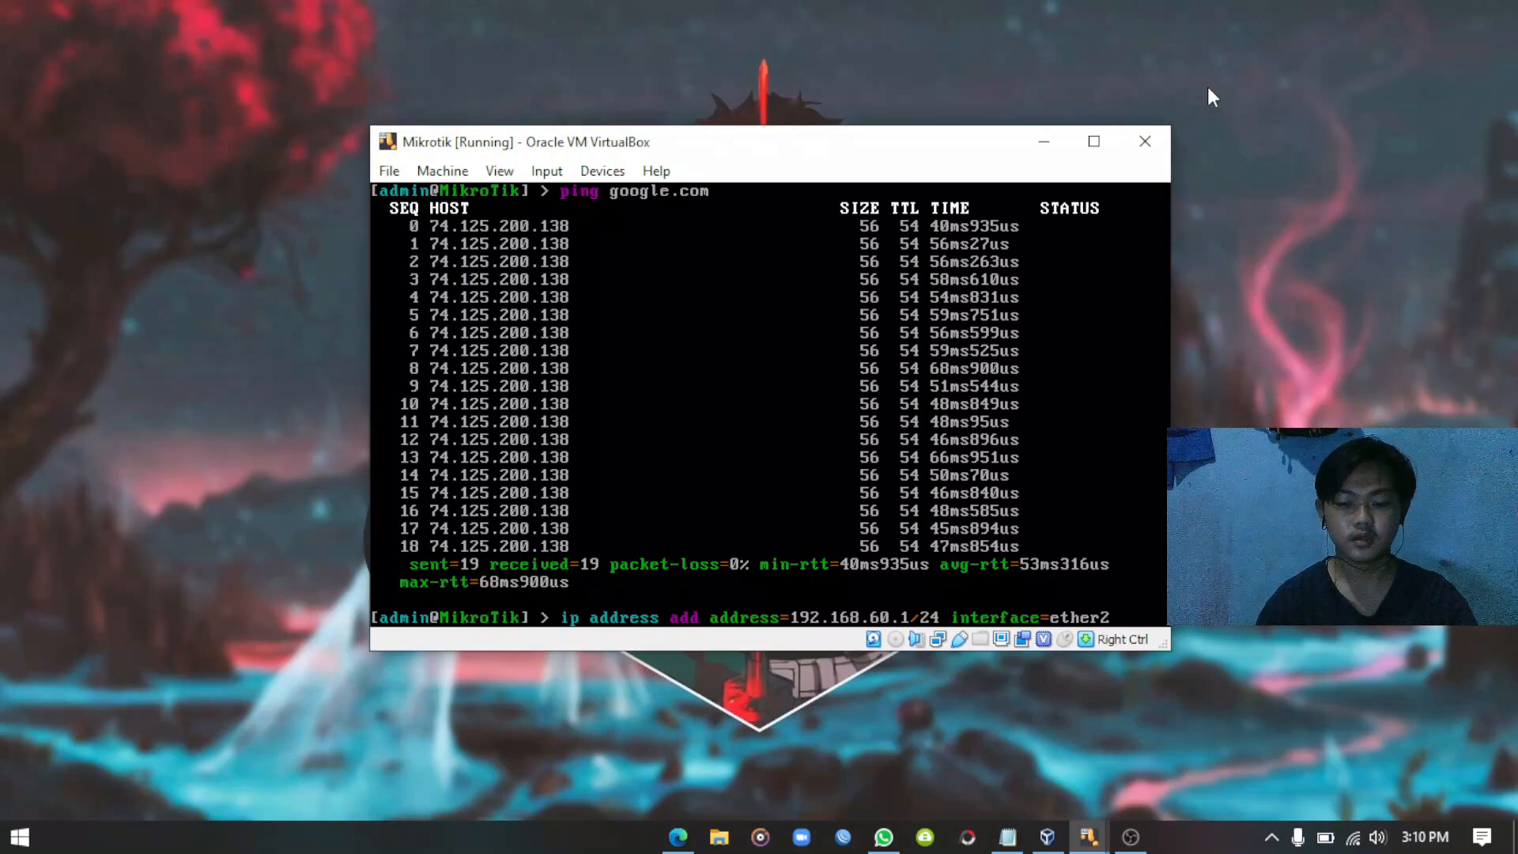
pyautogui.press('Return')
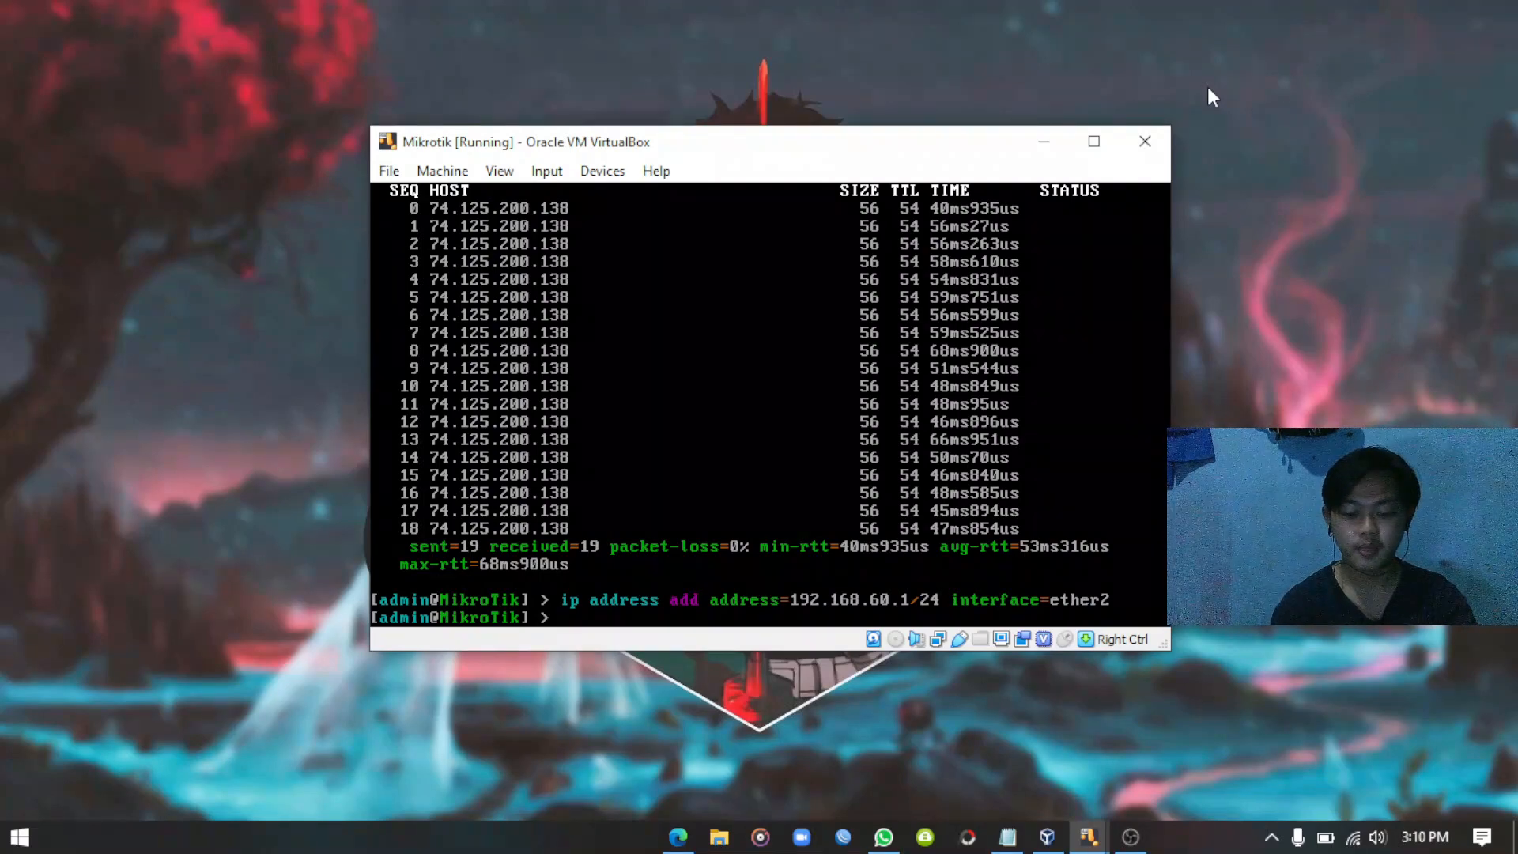
# Print the router's IP addresses, routing table and DNS settings to verify the configuration.
pyautogui.write('p addre')
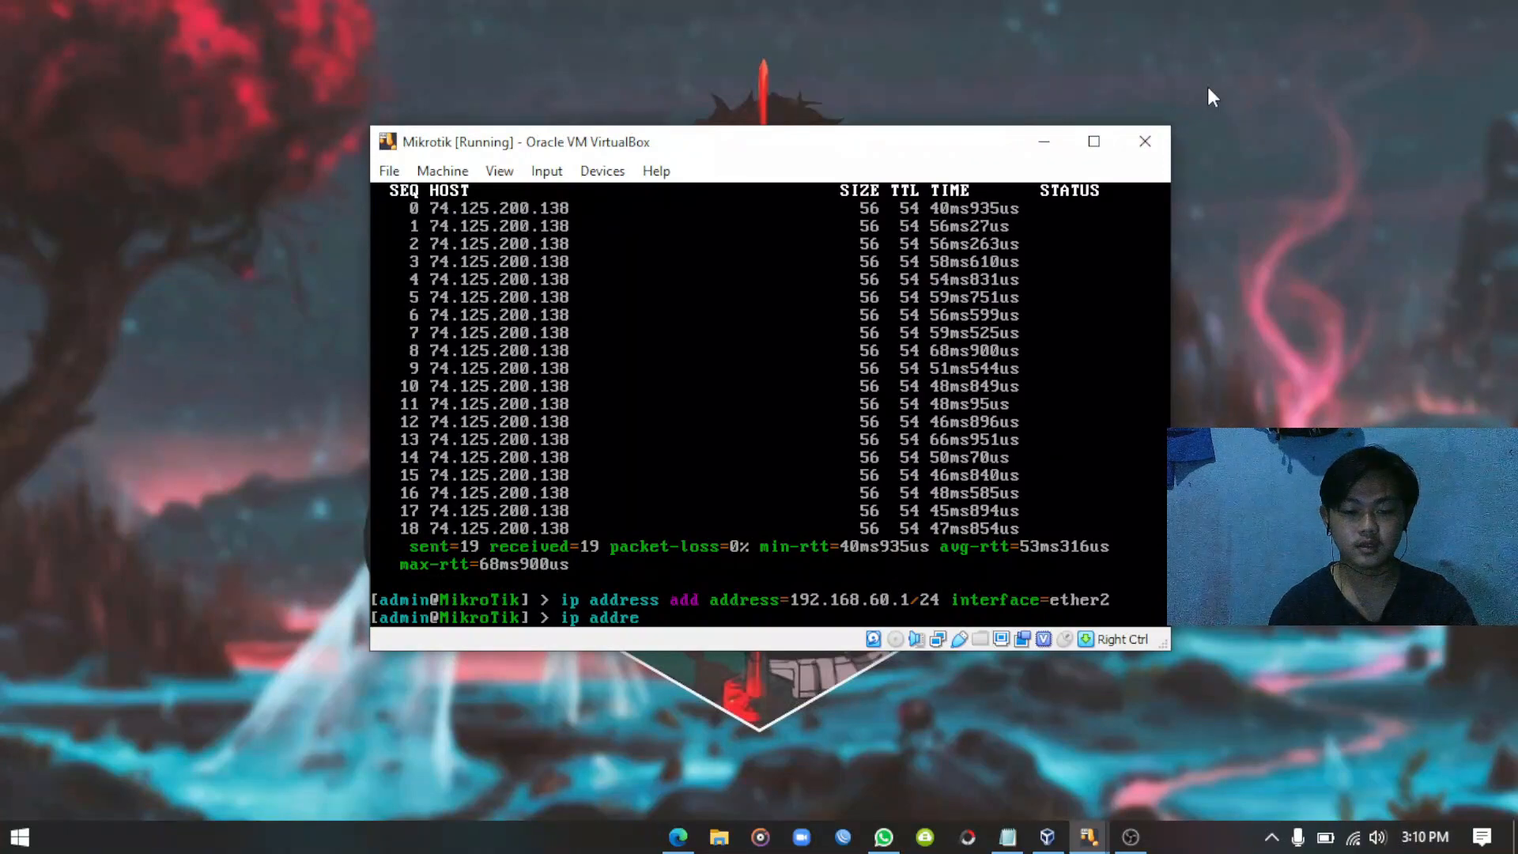
pyautogui.write('ss print')
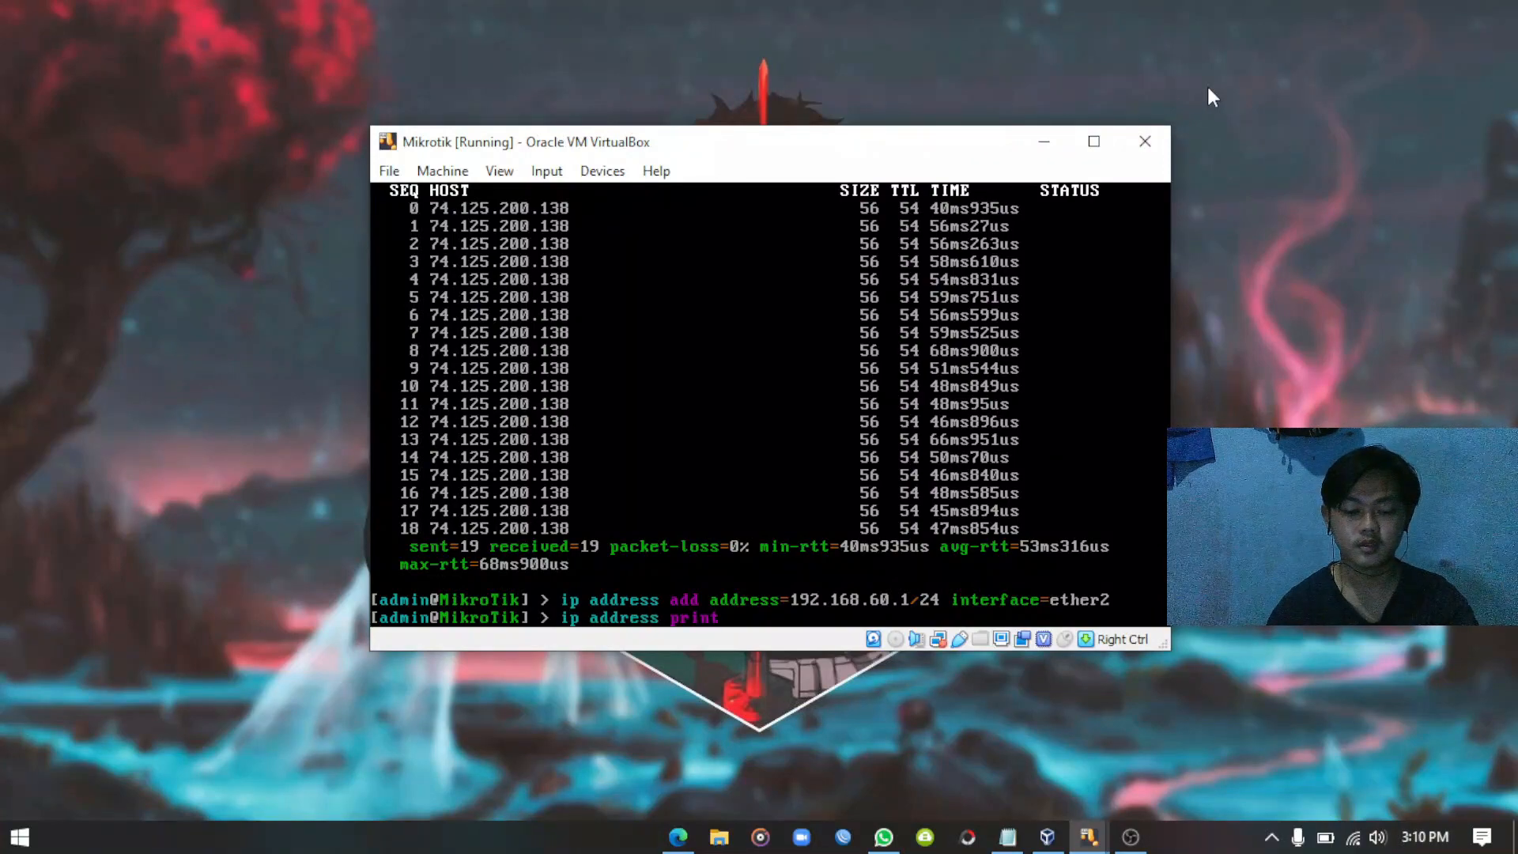
pyautogui.press('Return')
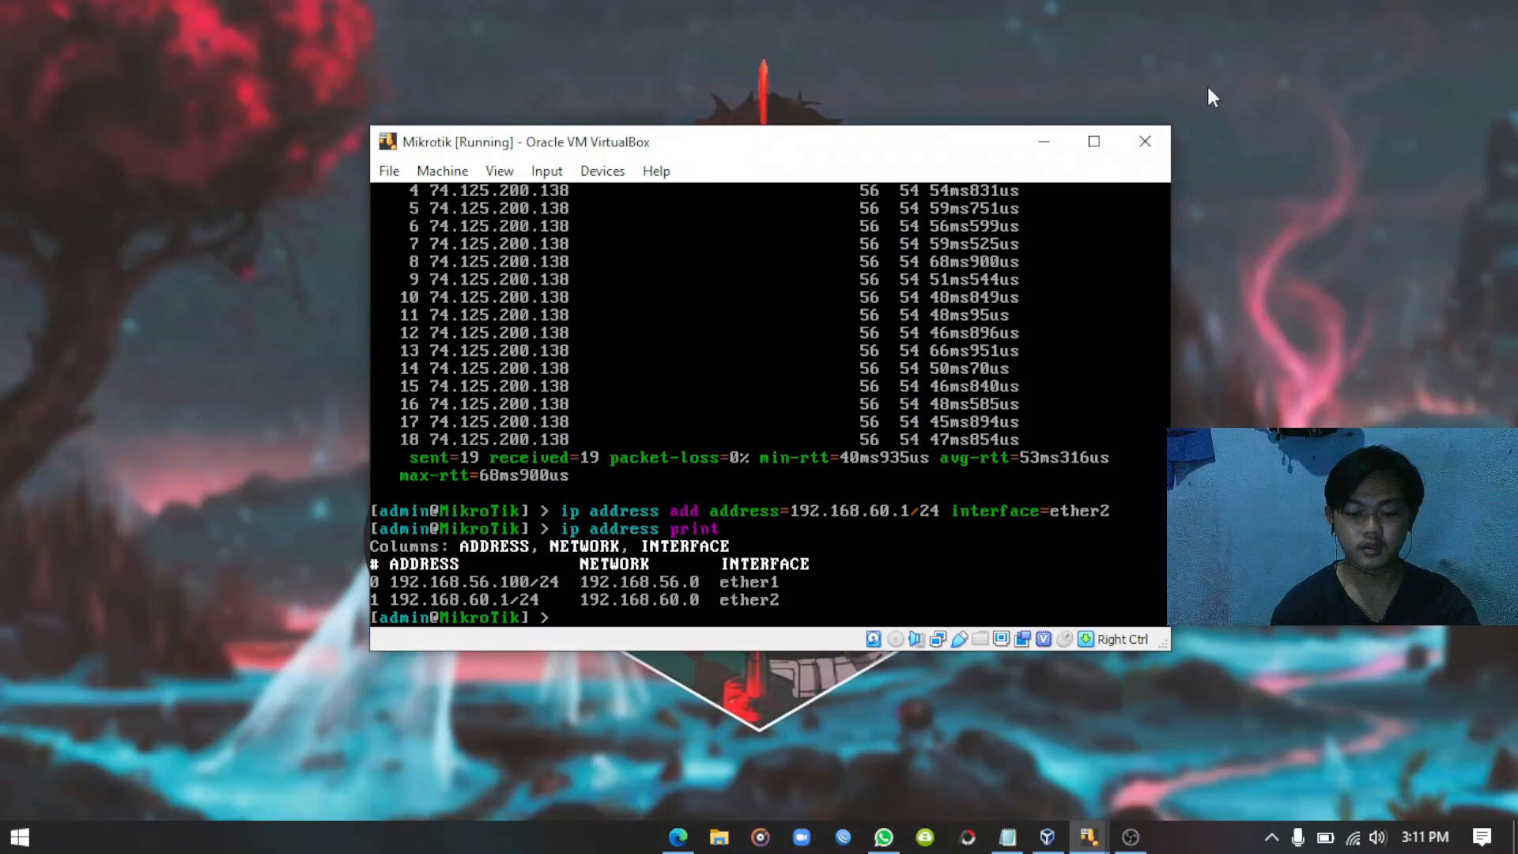
pyautogui.write('p route')
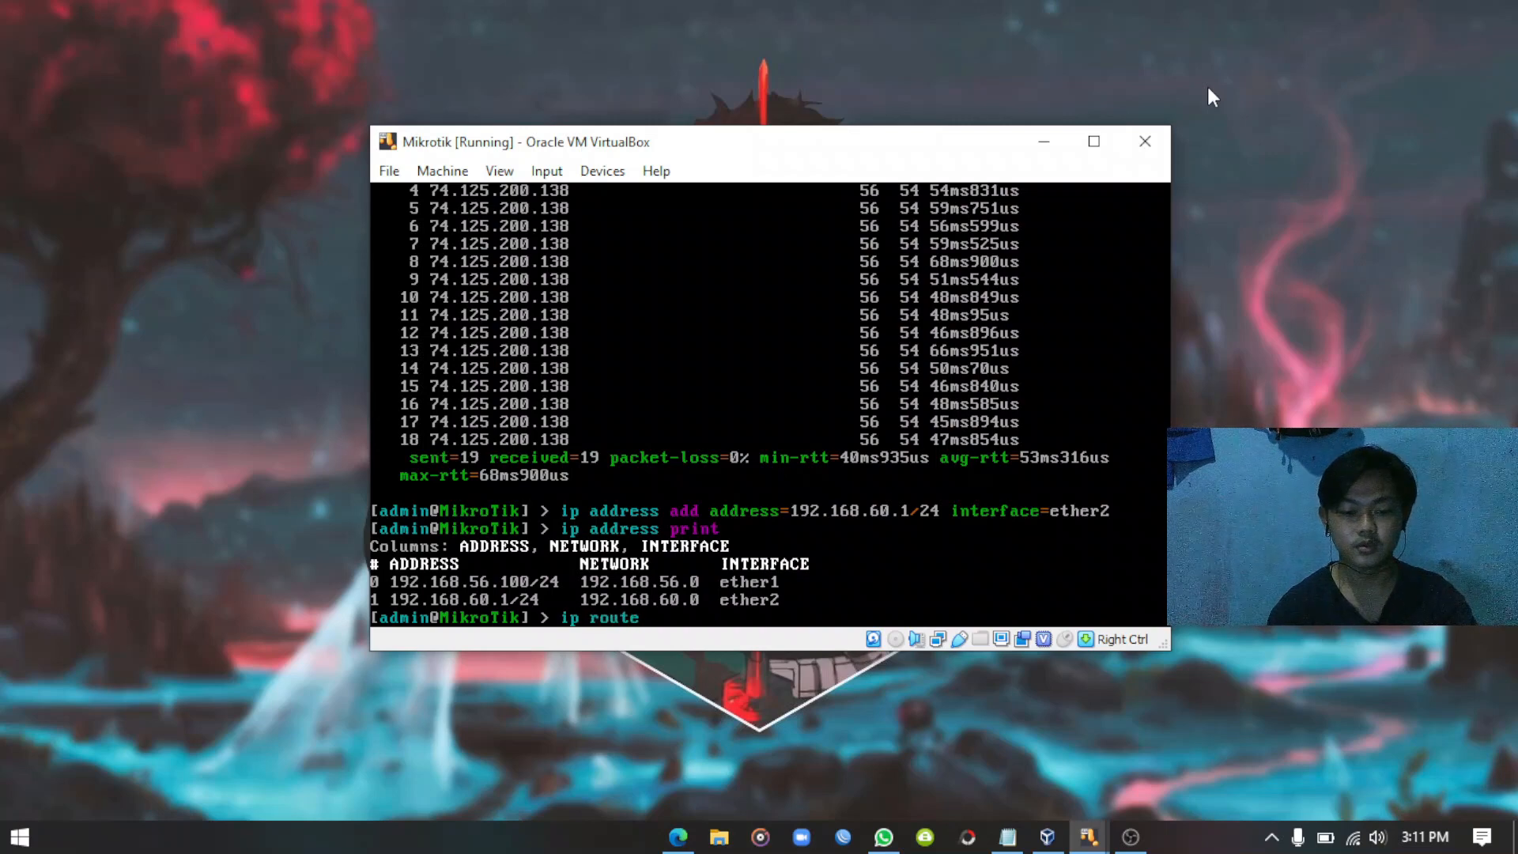
pyautogui.write(' print')
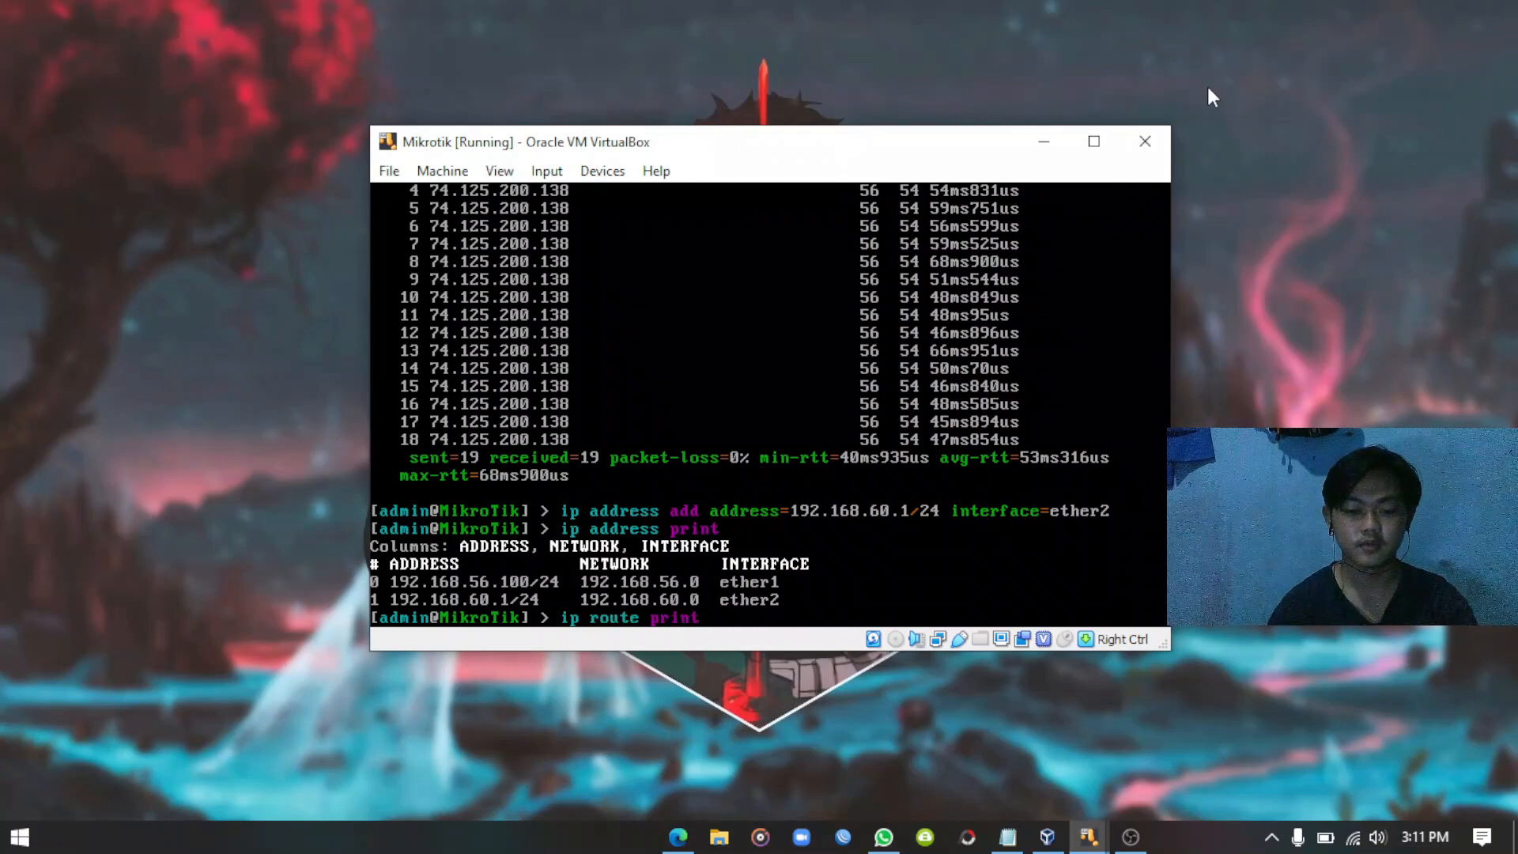
pyautogui.press('Return')
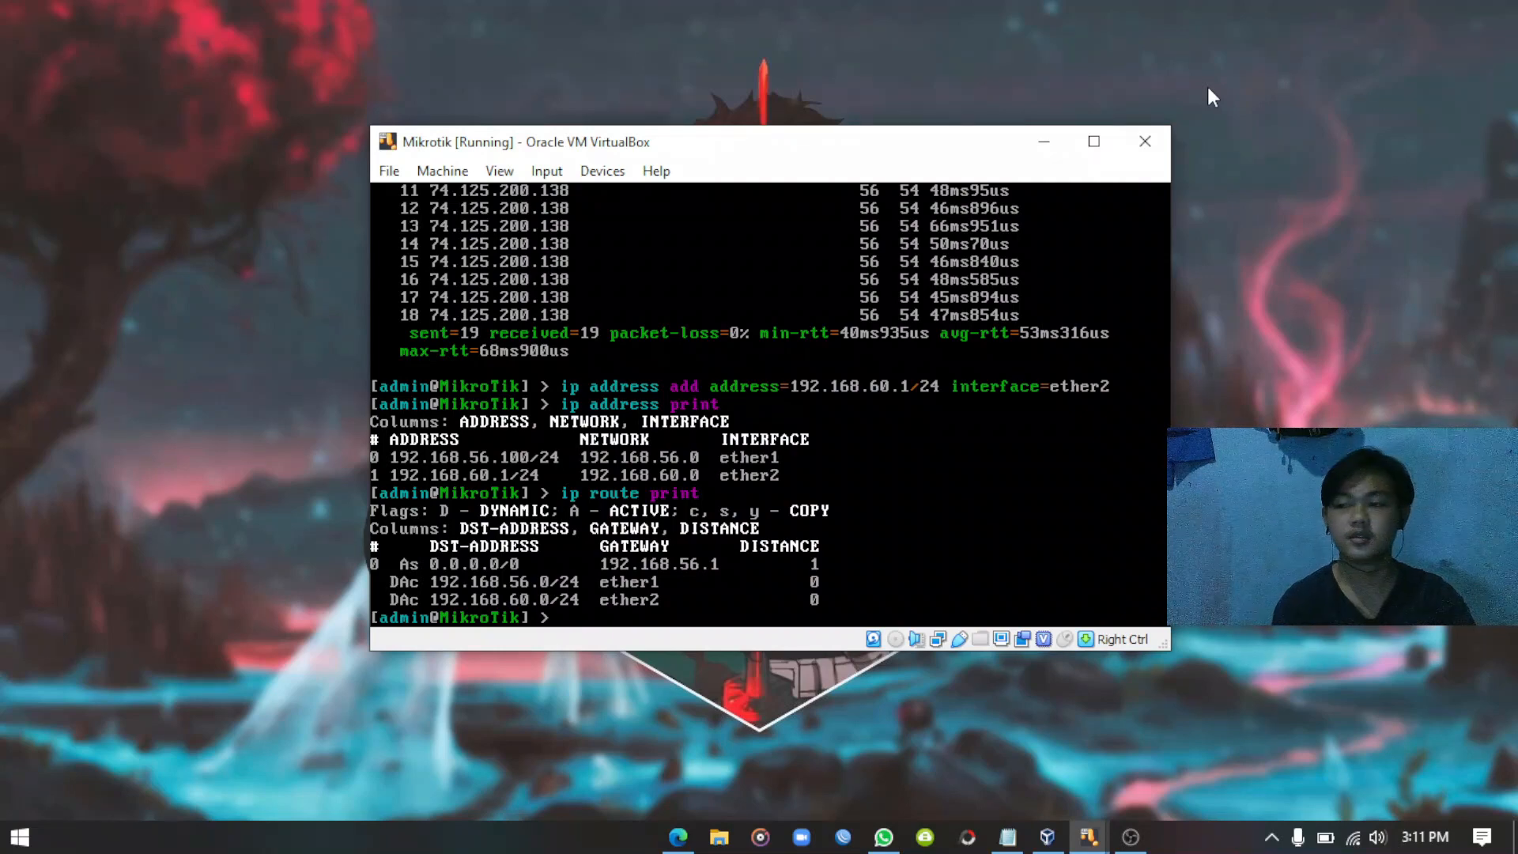
pyautogui.write('p')
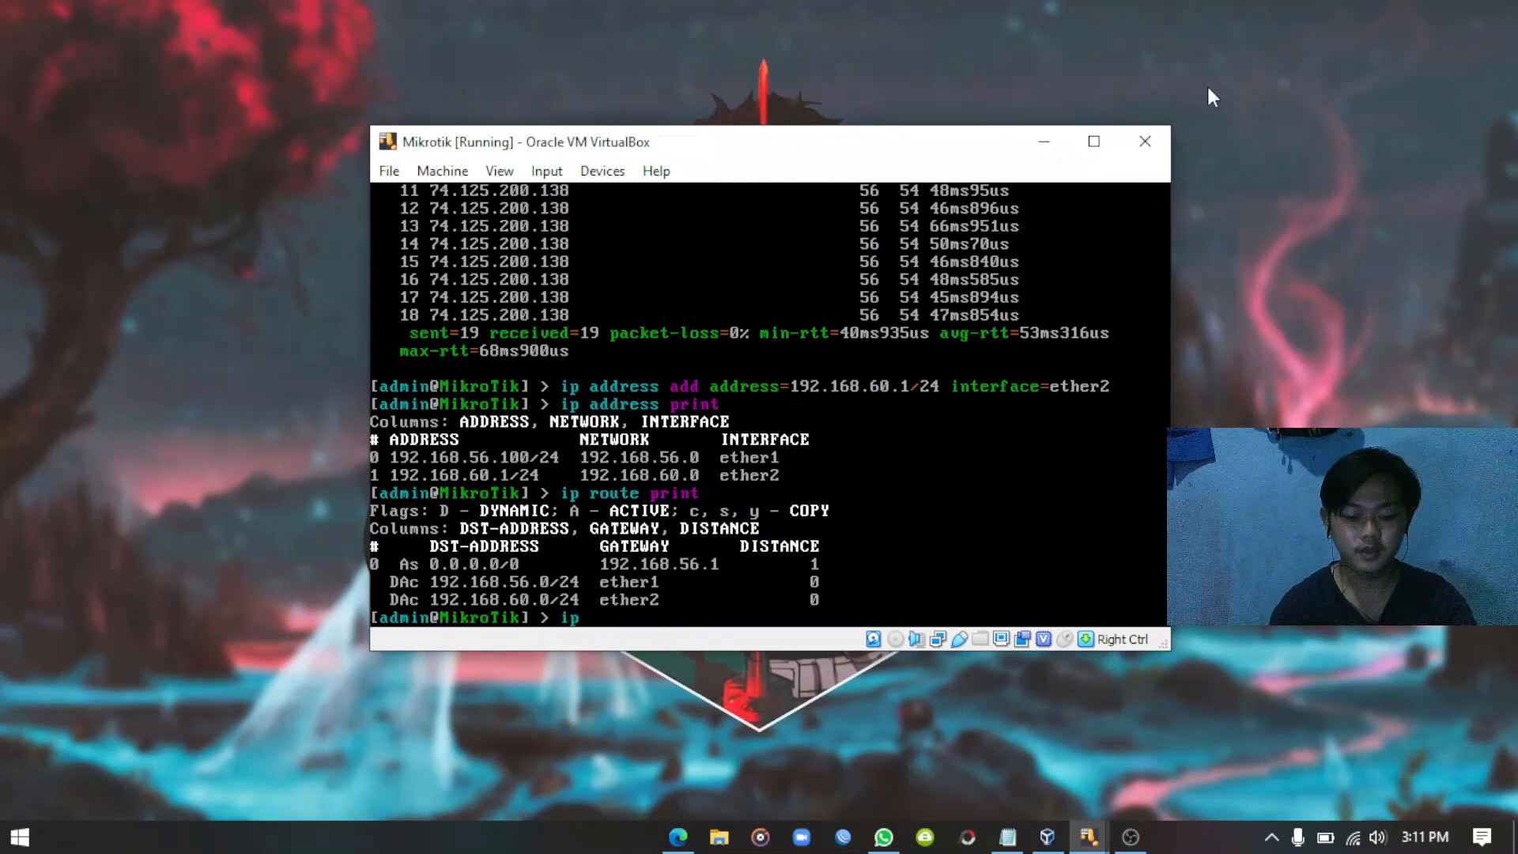
pyautogui.write(' dns print')
pyautogui.press('Return')
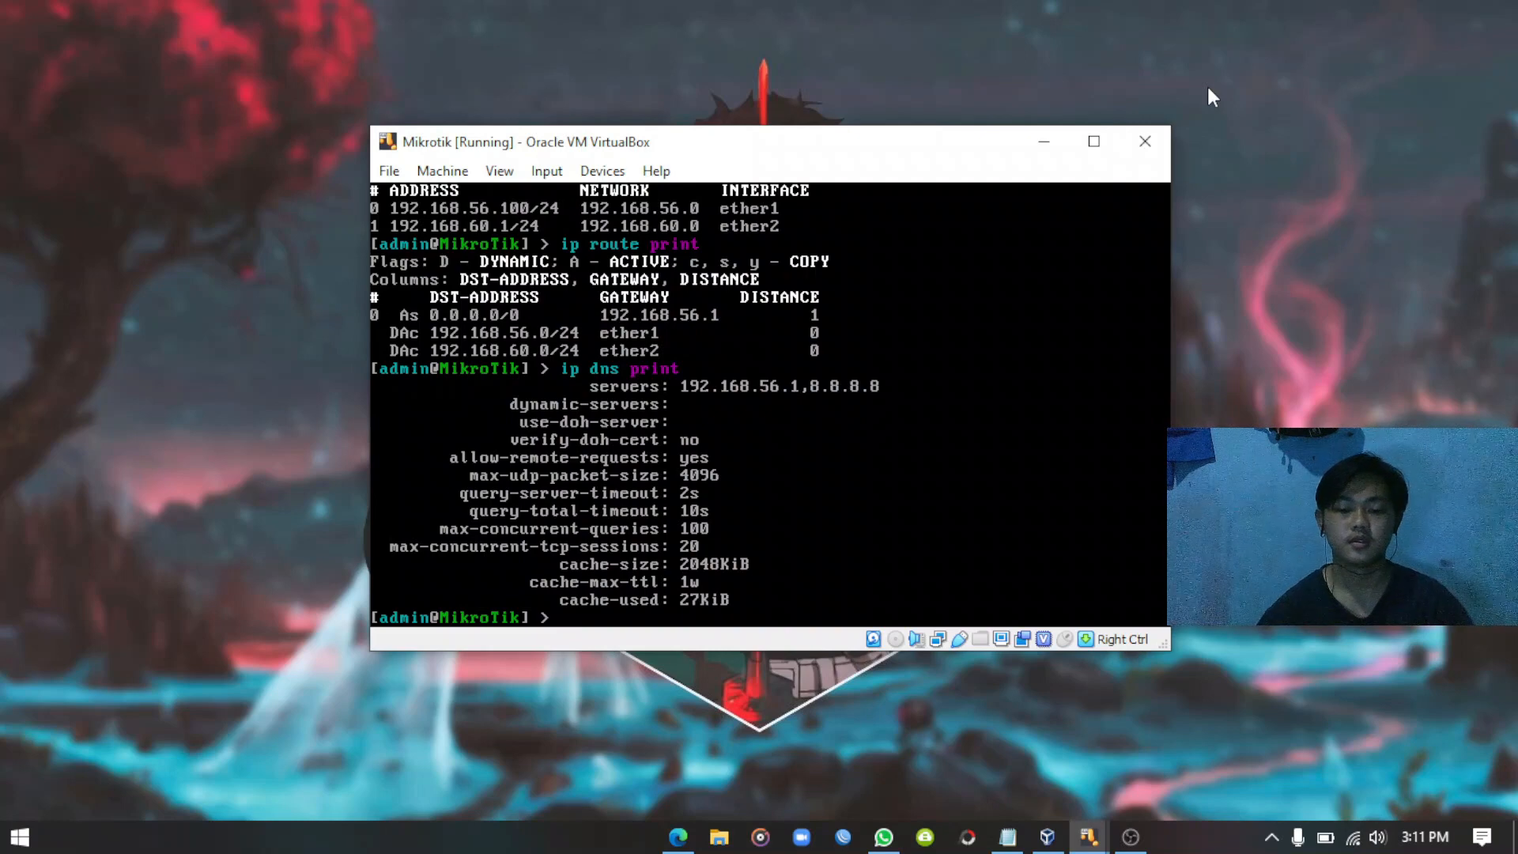
# Place the MikroTik console on the left and the restored Windows Client XP window beside it.
pyautogui.moveTo(765, 143); pyautogui.dragTo(420, 164)
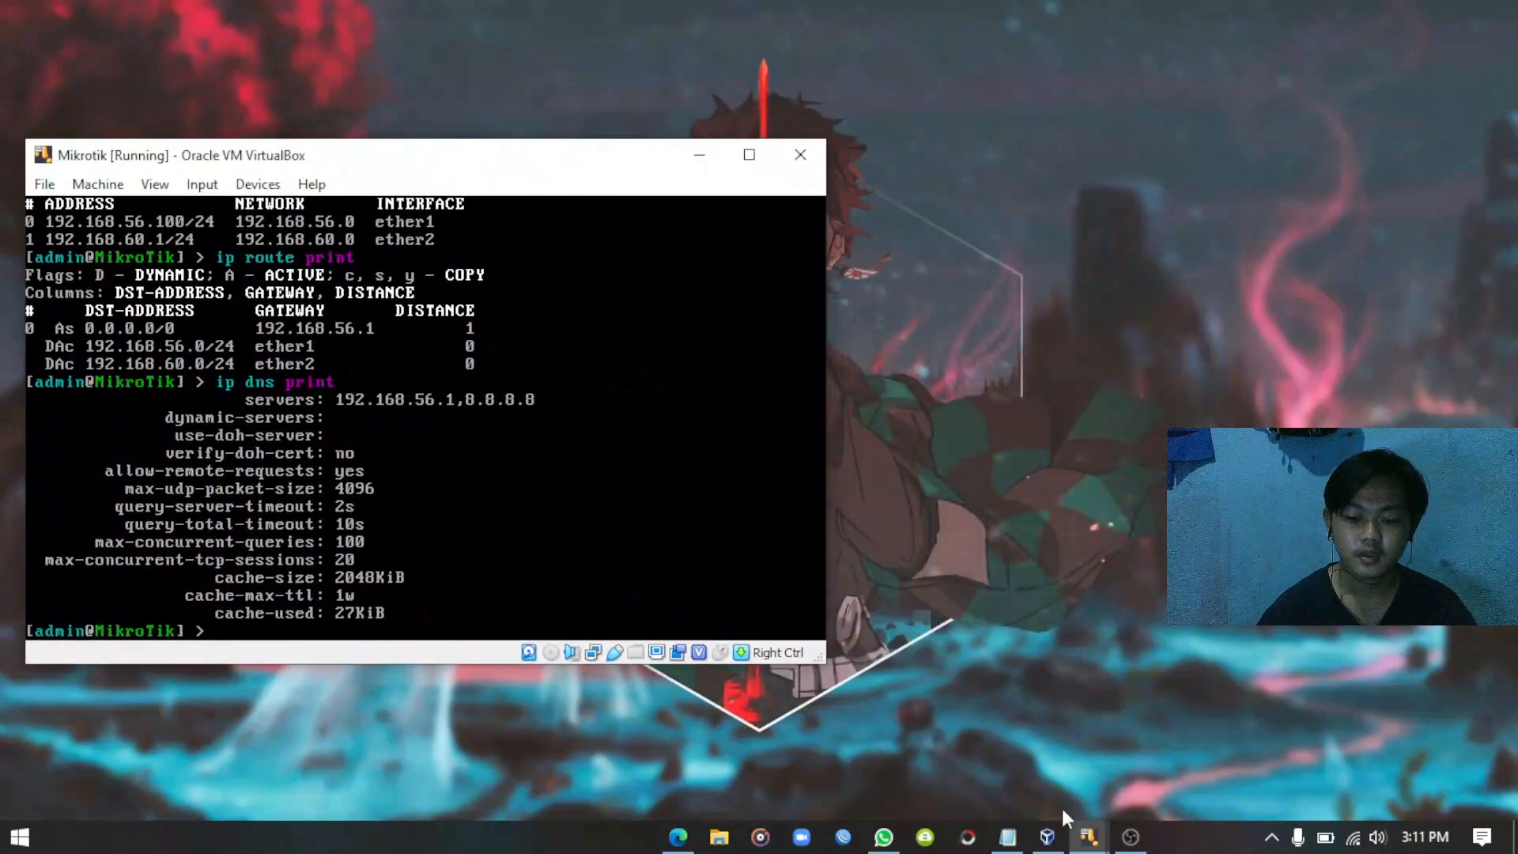
pyautogui.moveTo(1083, 830)
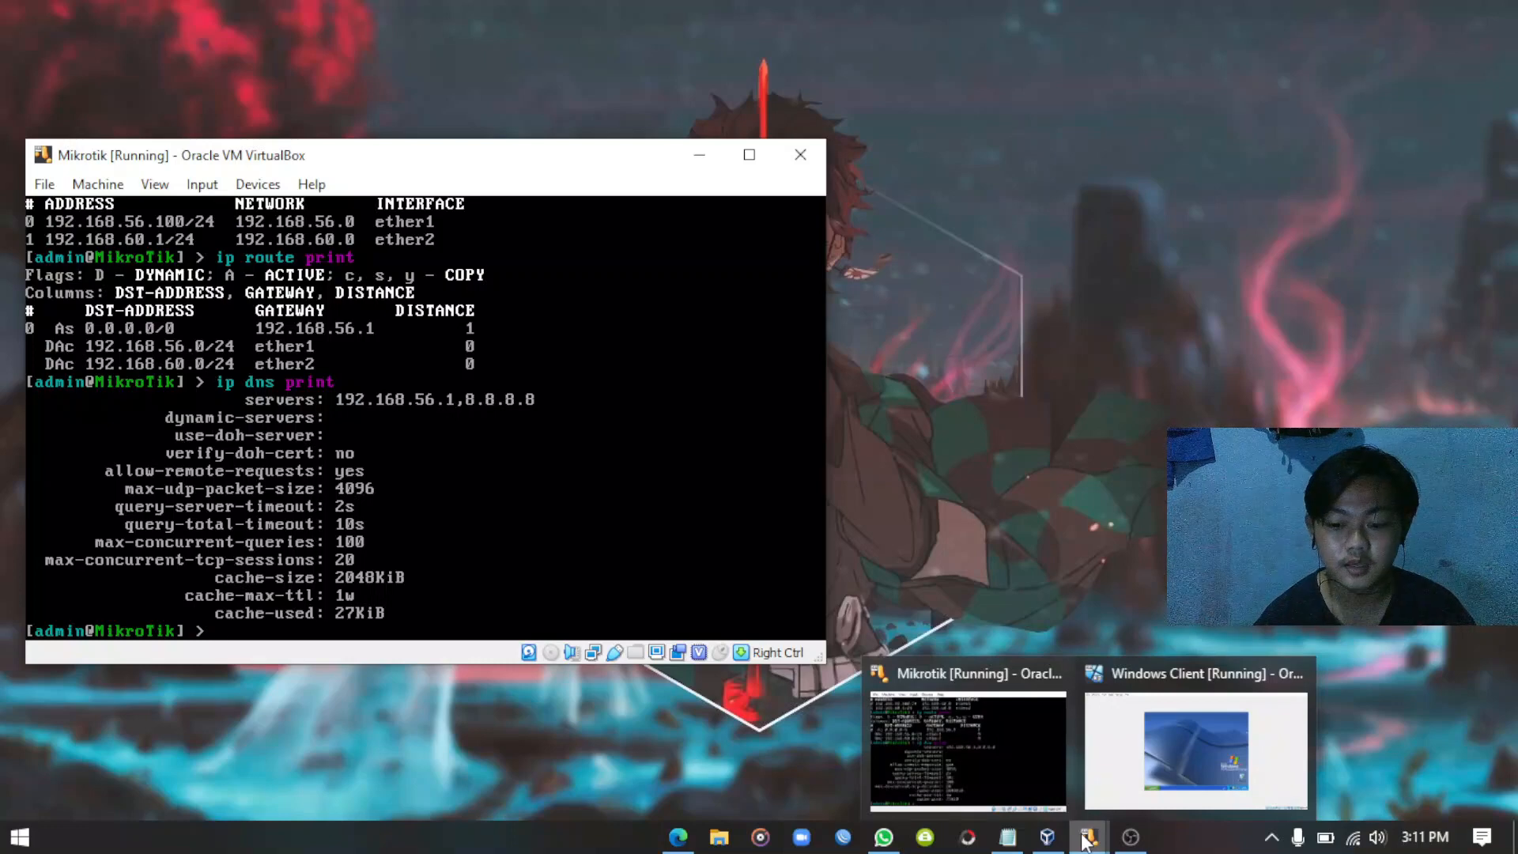
pyautogui.click(1165, 751)
pyautogui.click(1439, 13)
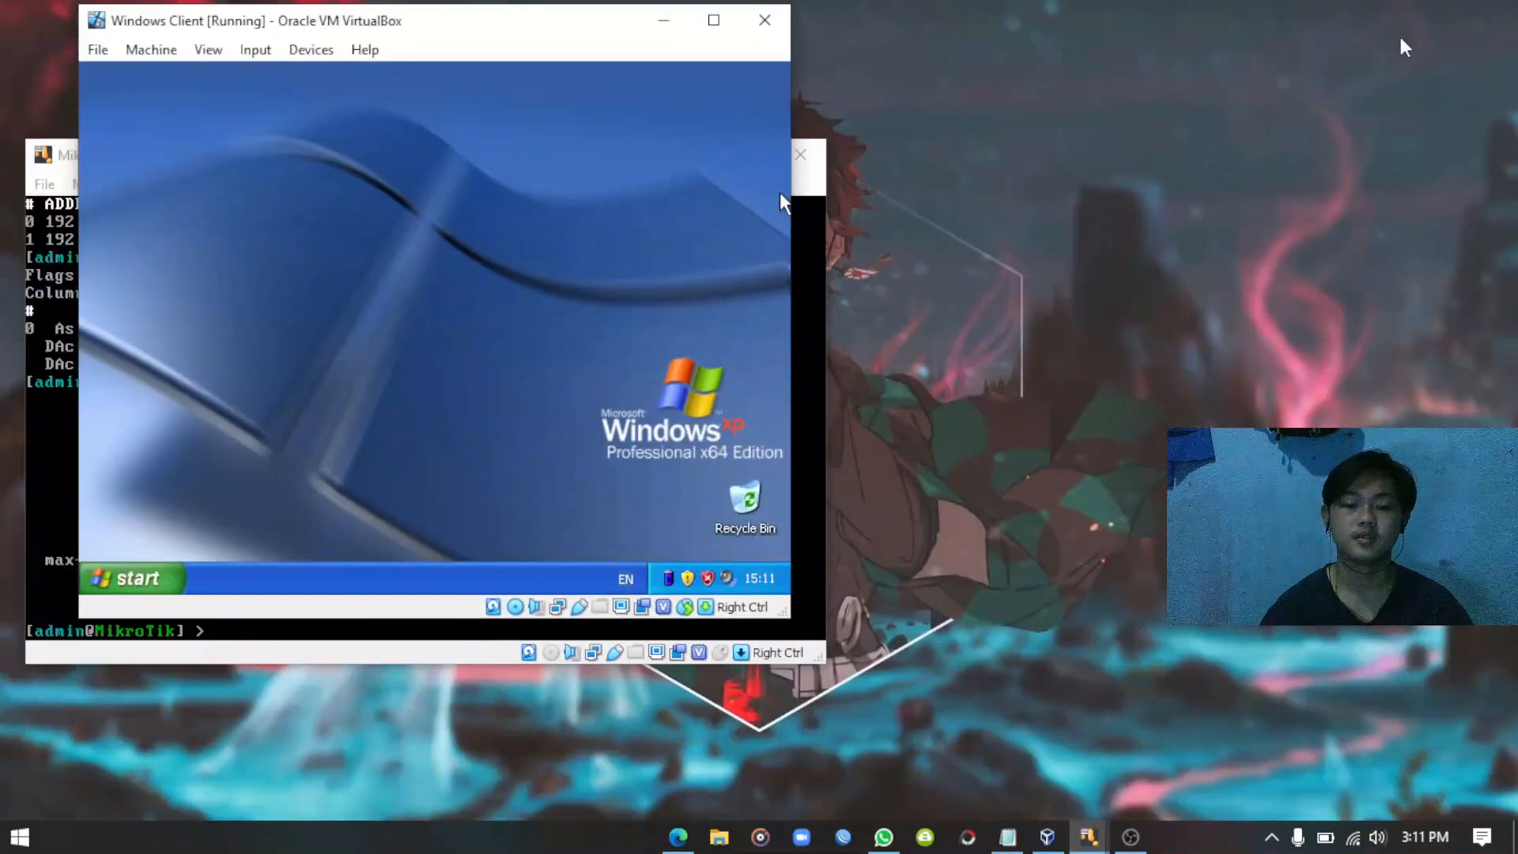
pyautogui.moveTo(454, 24); pyautogui.dragTo(1145, 150)
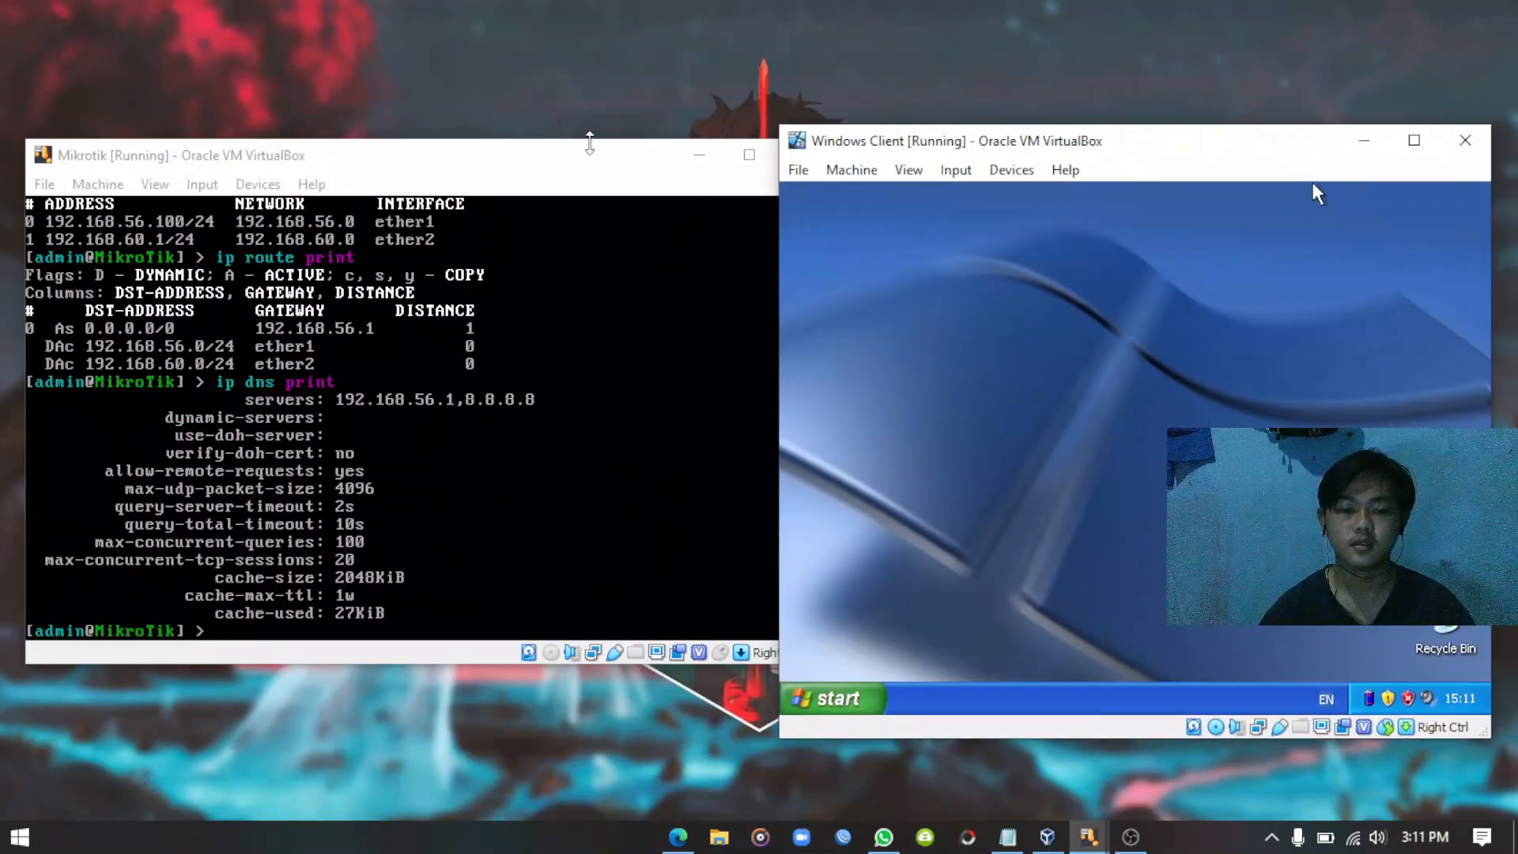
pyautogui.moveTo(589, 148); pyautogui.dragTo(561, 156)
pyautogui.click(1006, 151)
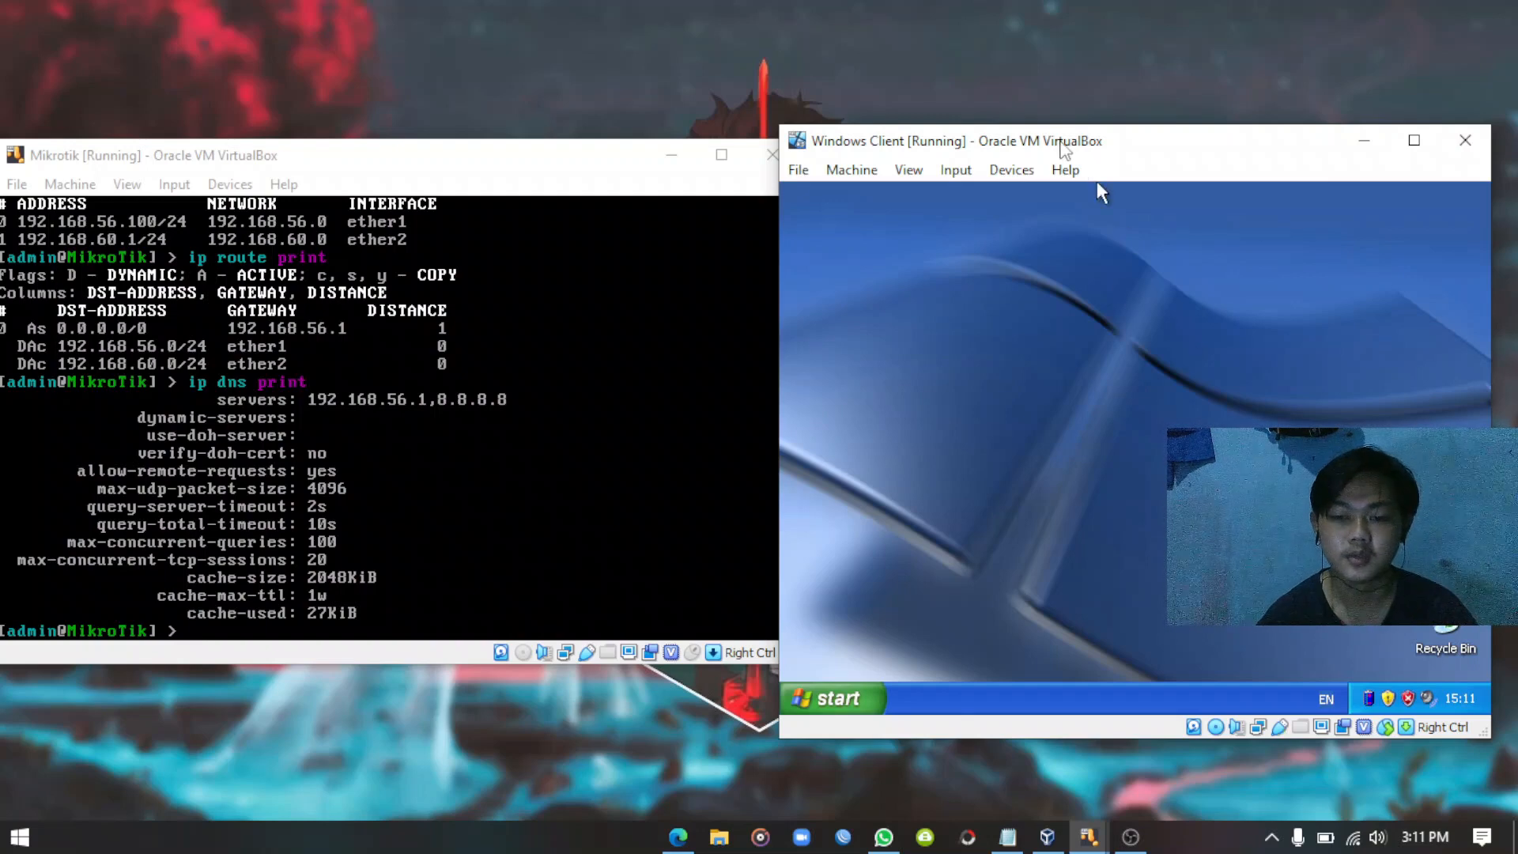
pyautogui.moveTo(1065, 150)
pyautogui.mouseDown()
pyautogui.moveTo(1095, 144)
pyautogui.moveTo(1081, 135)
pyautogui.mouseUp()
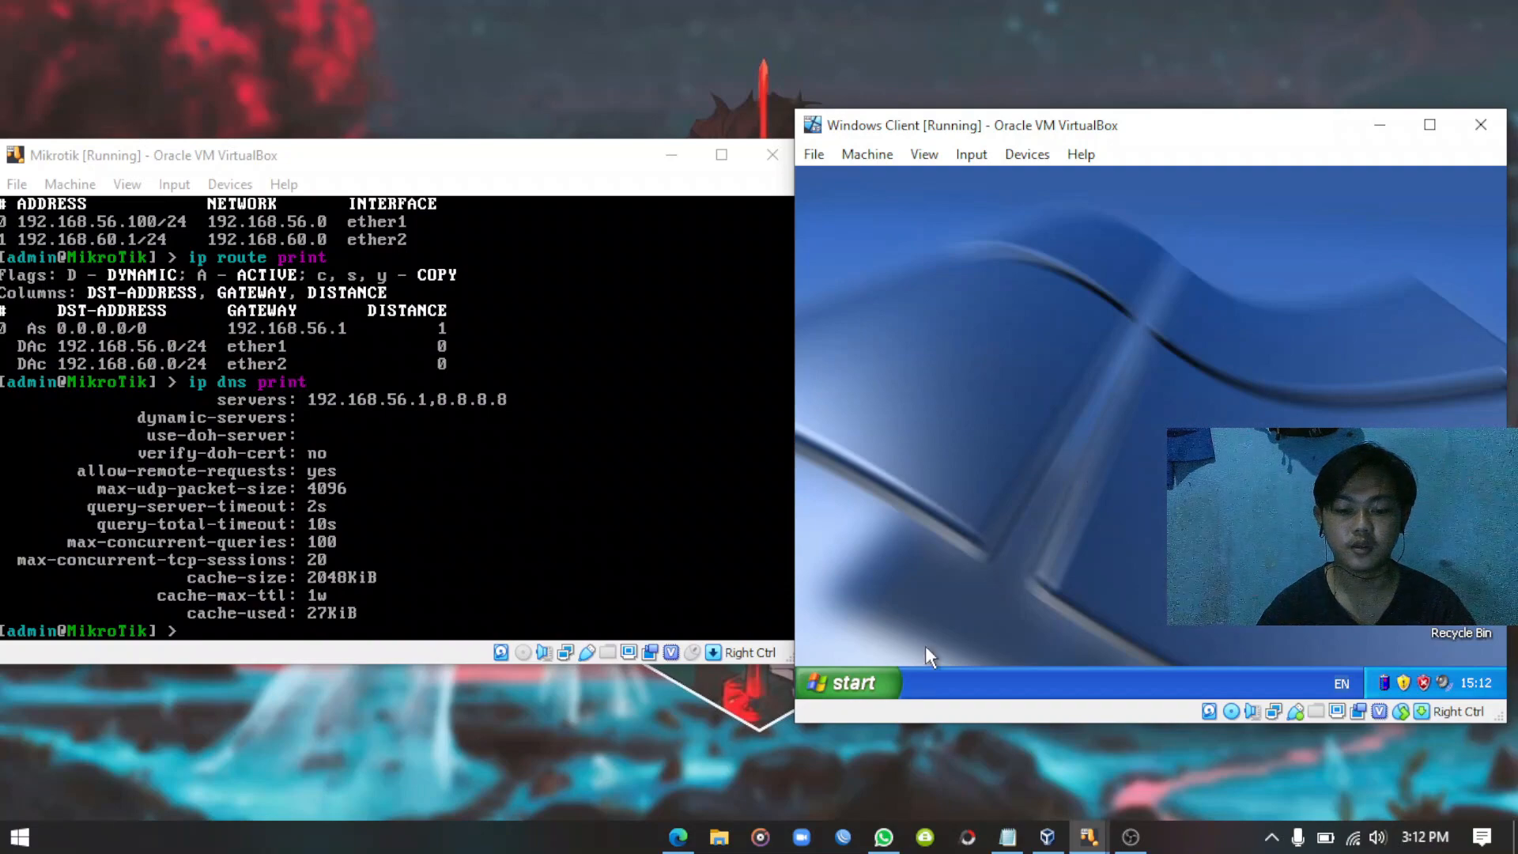
# In the XP guest, reach Network Connections via Control Panel and open Local Area Connection's Properties.
pyautogui.click(865, 692)
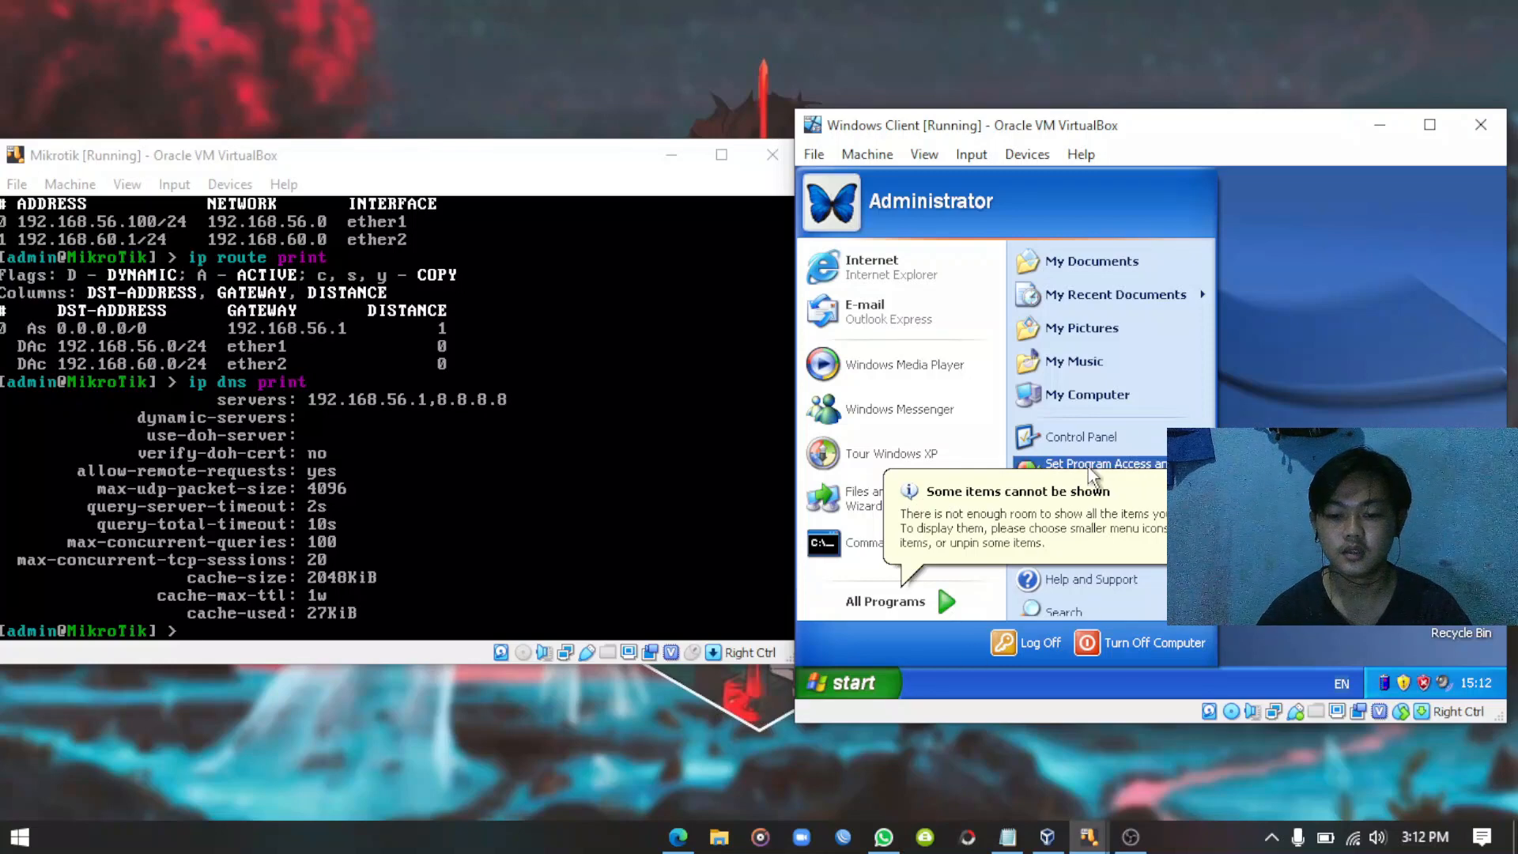
pyautogui.click(1094, 434)
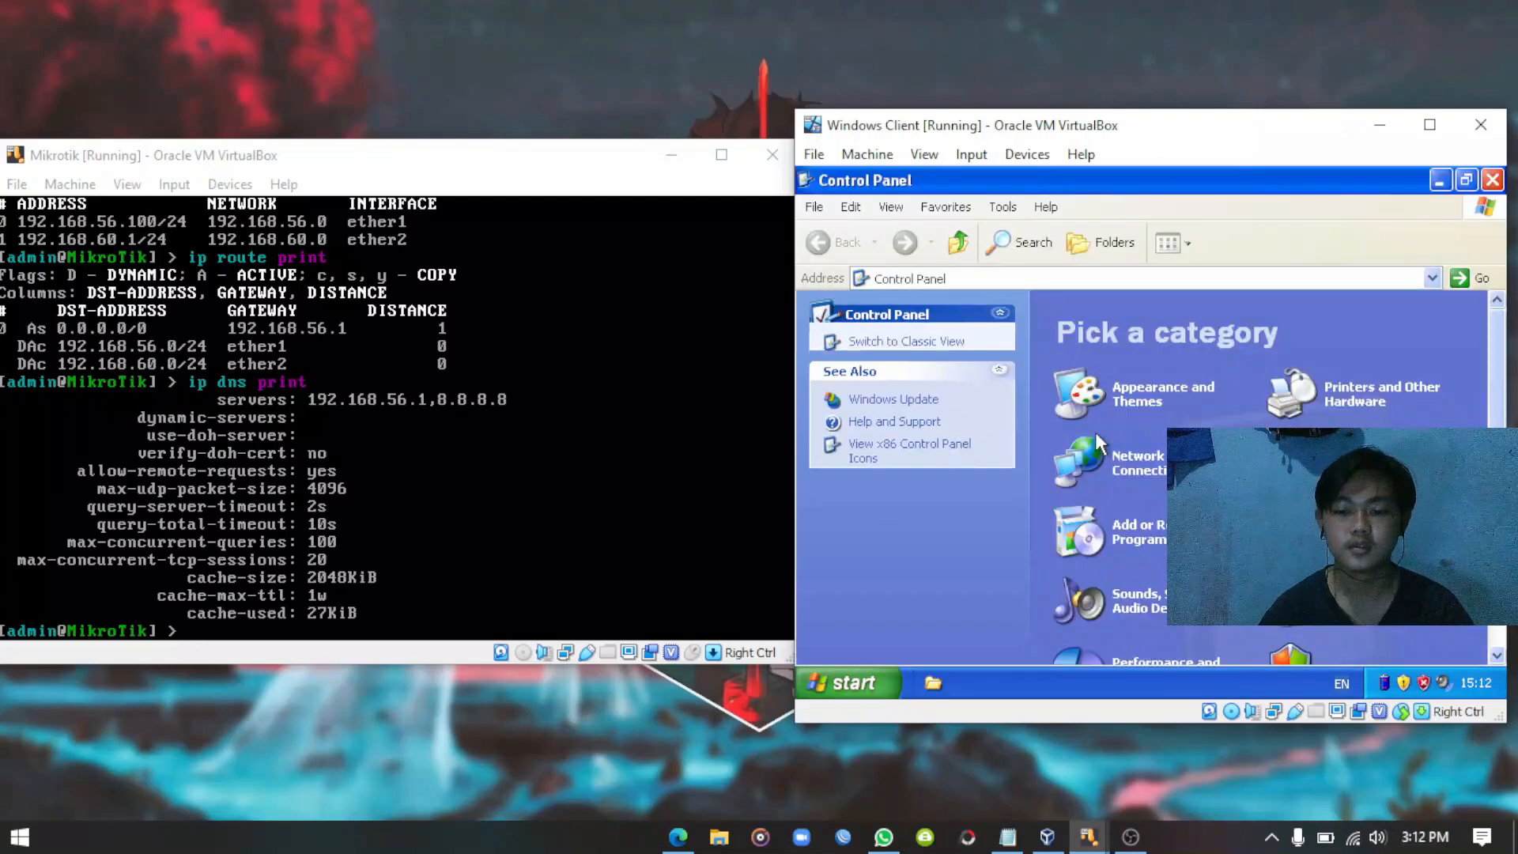
pyautogui.click(1153, 469)
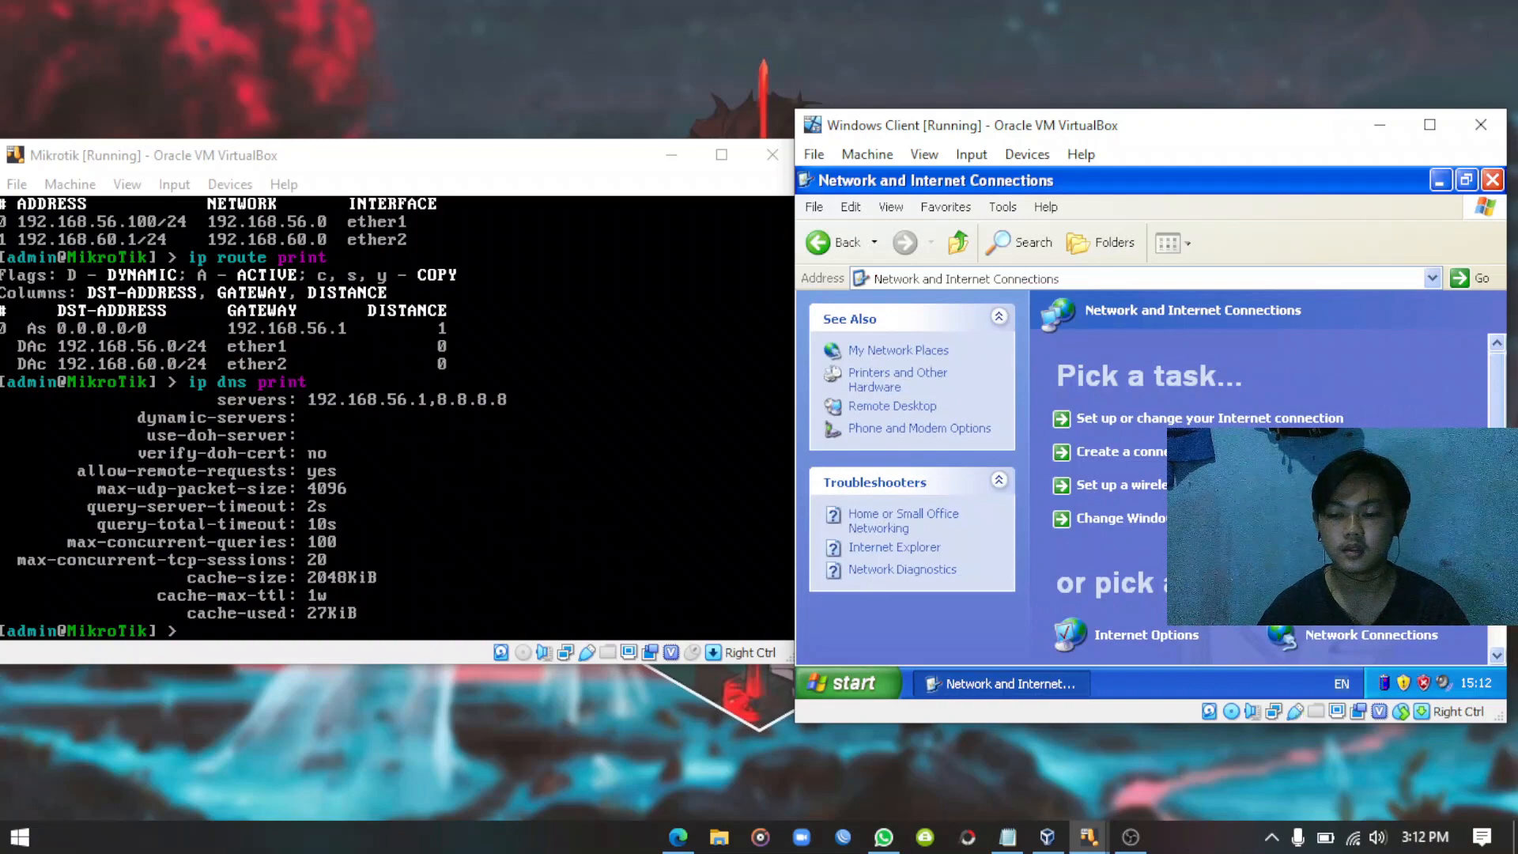
pyautogui.scroll(-2, 1257, 474)
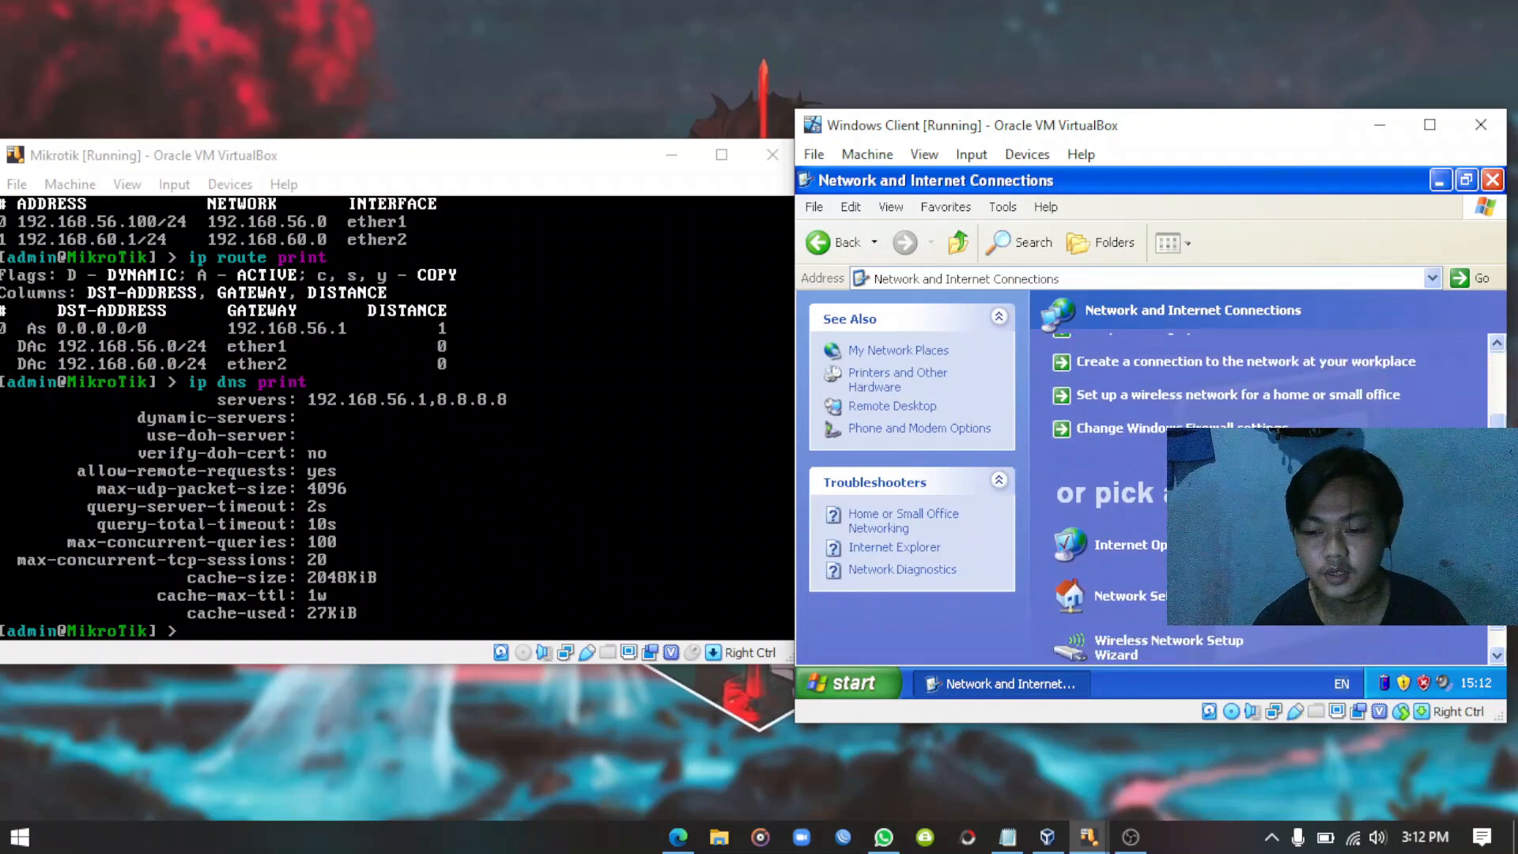
pyautogui.click(1336, 545)
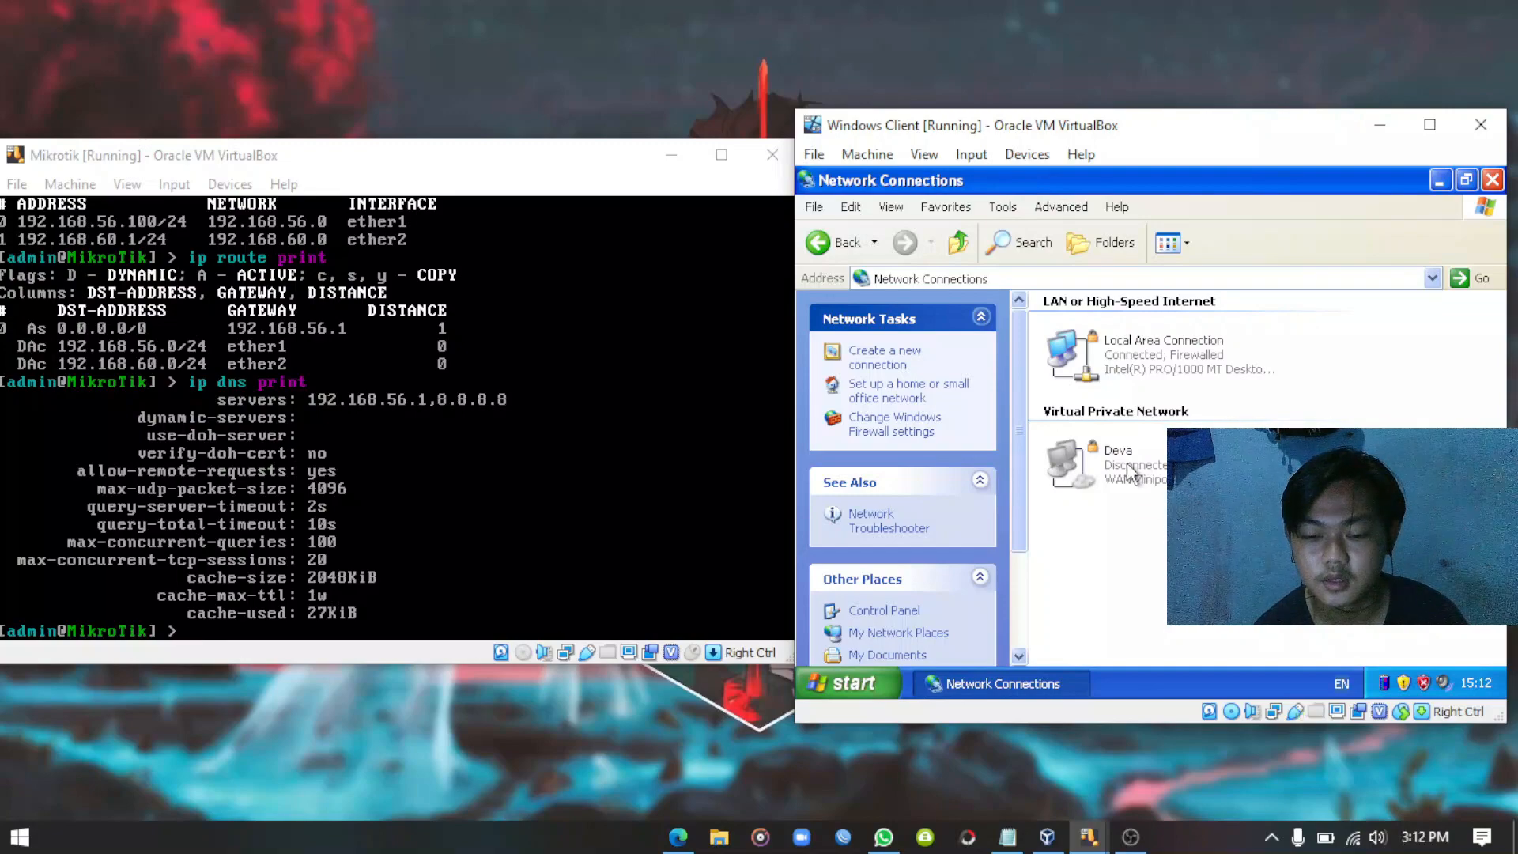
pyautogui.rightClick(1129, 360)
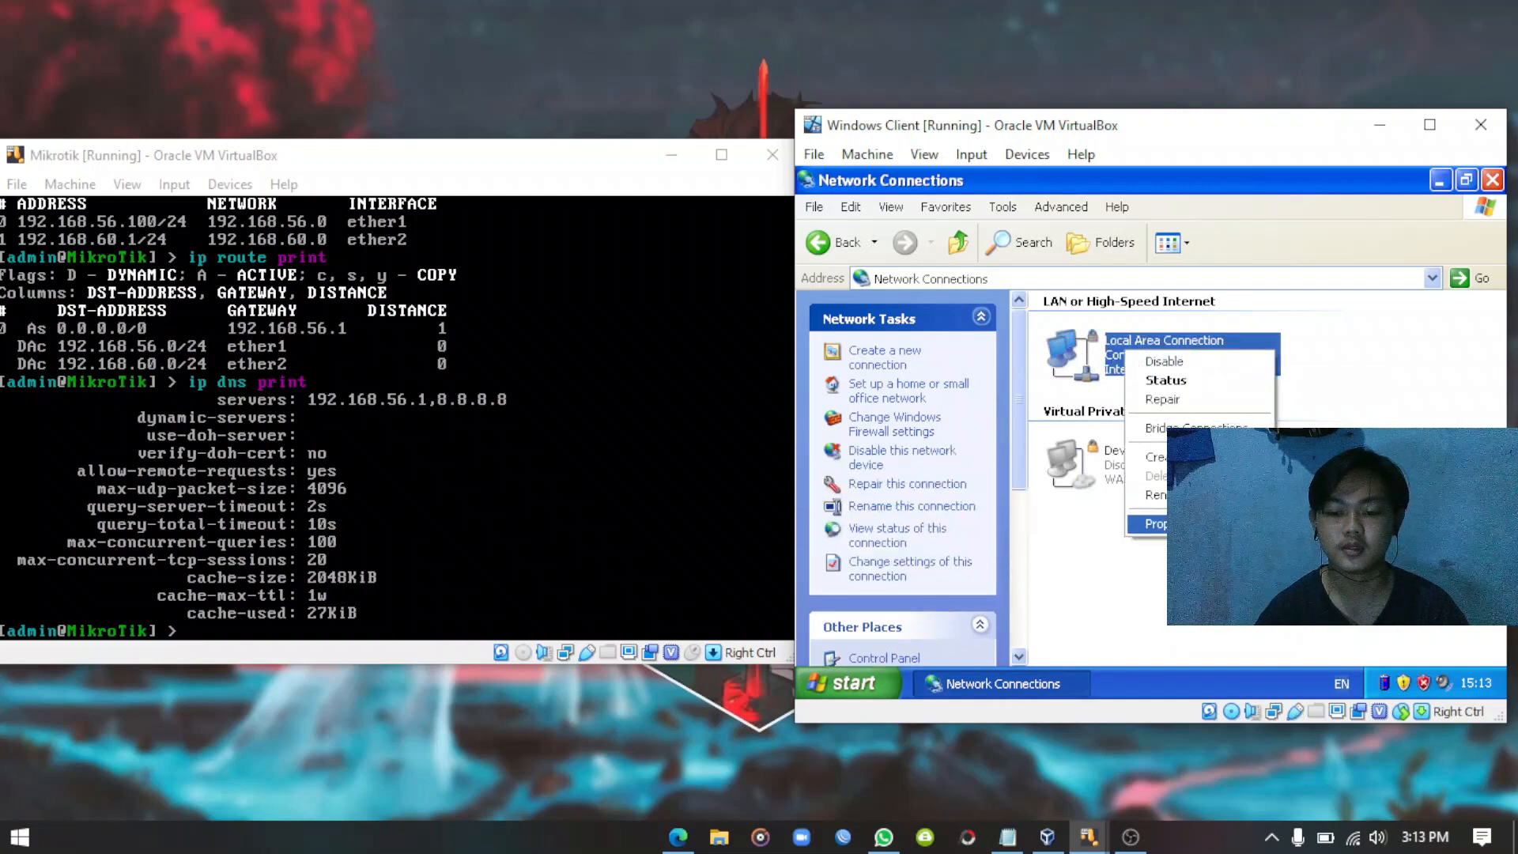
pyautogui.click(1154, 523)
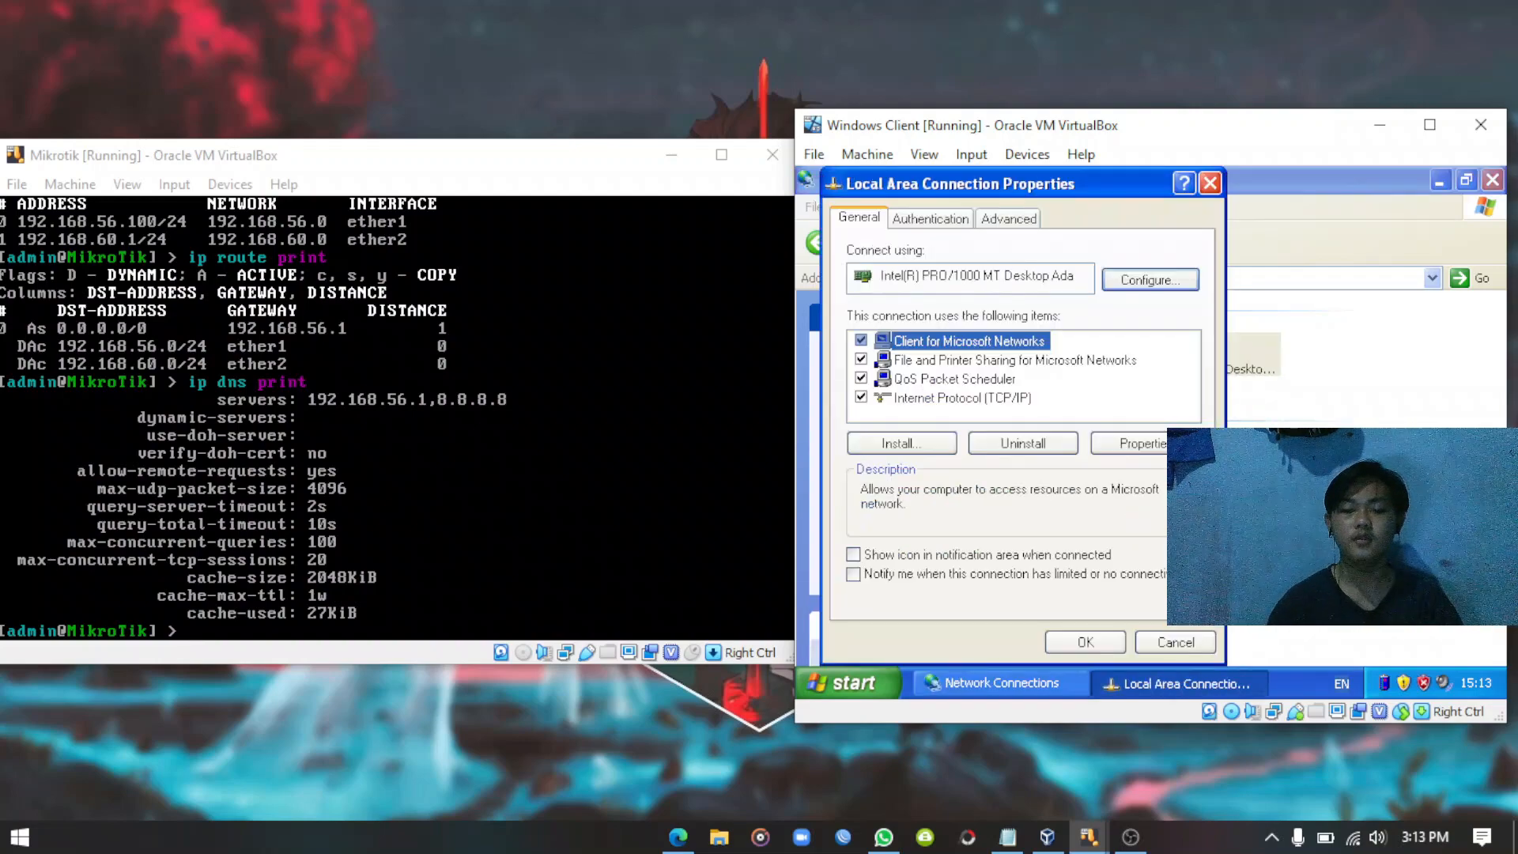
# Enable the tray icon and limited-connectivity notification, then select Internet Protocol (TCP/IP).
pyautogui.click(853, 554)
pyautogui.click(853, 574)
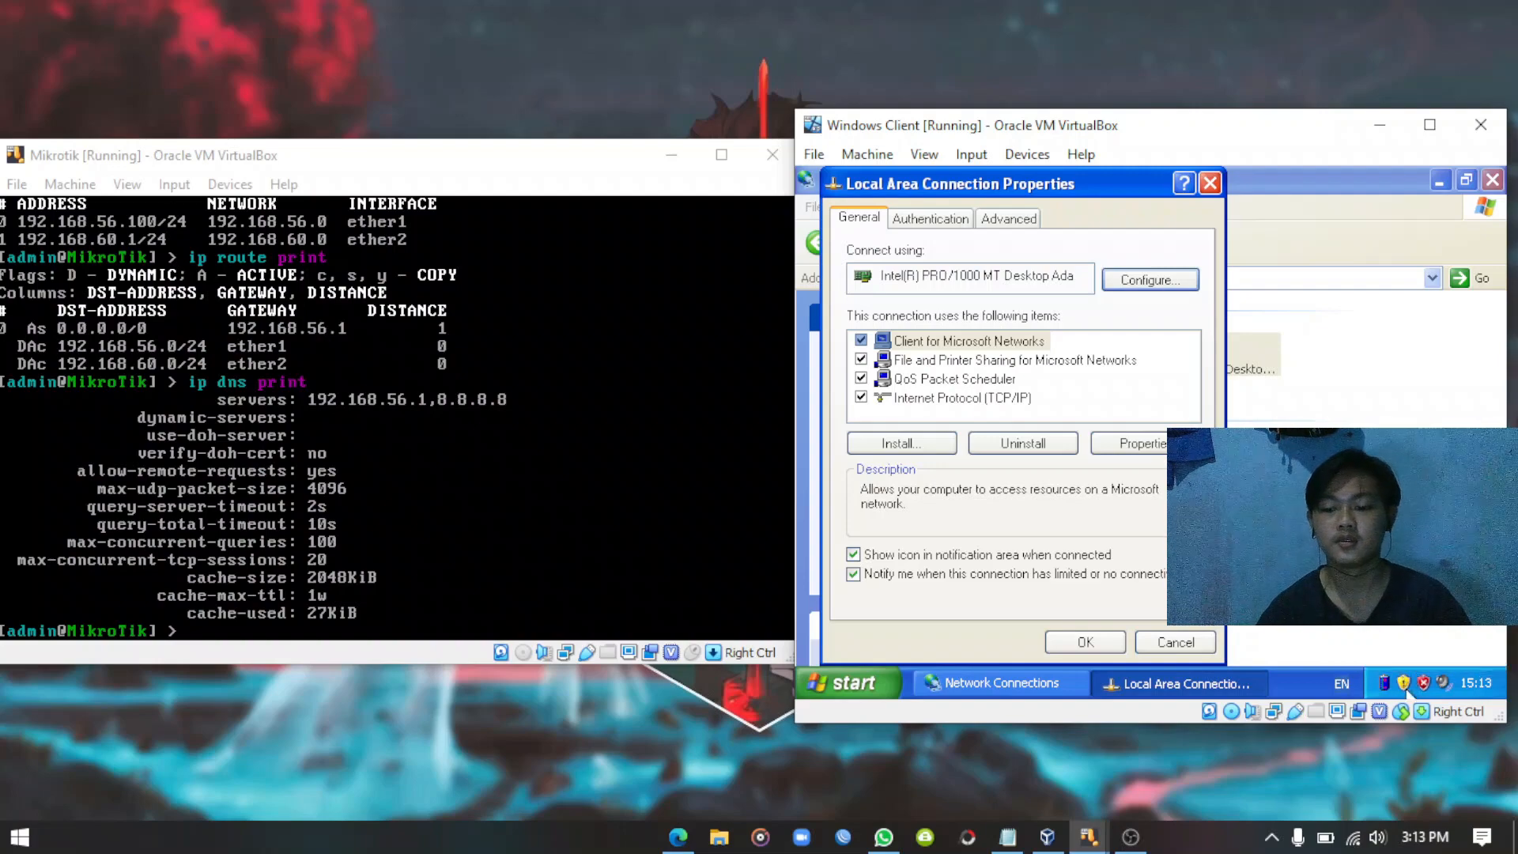
pyautogui.click(947, 400)
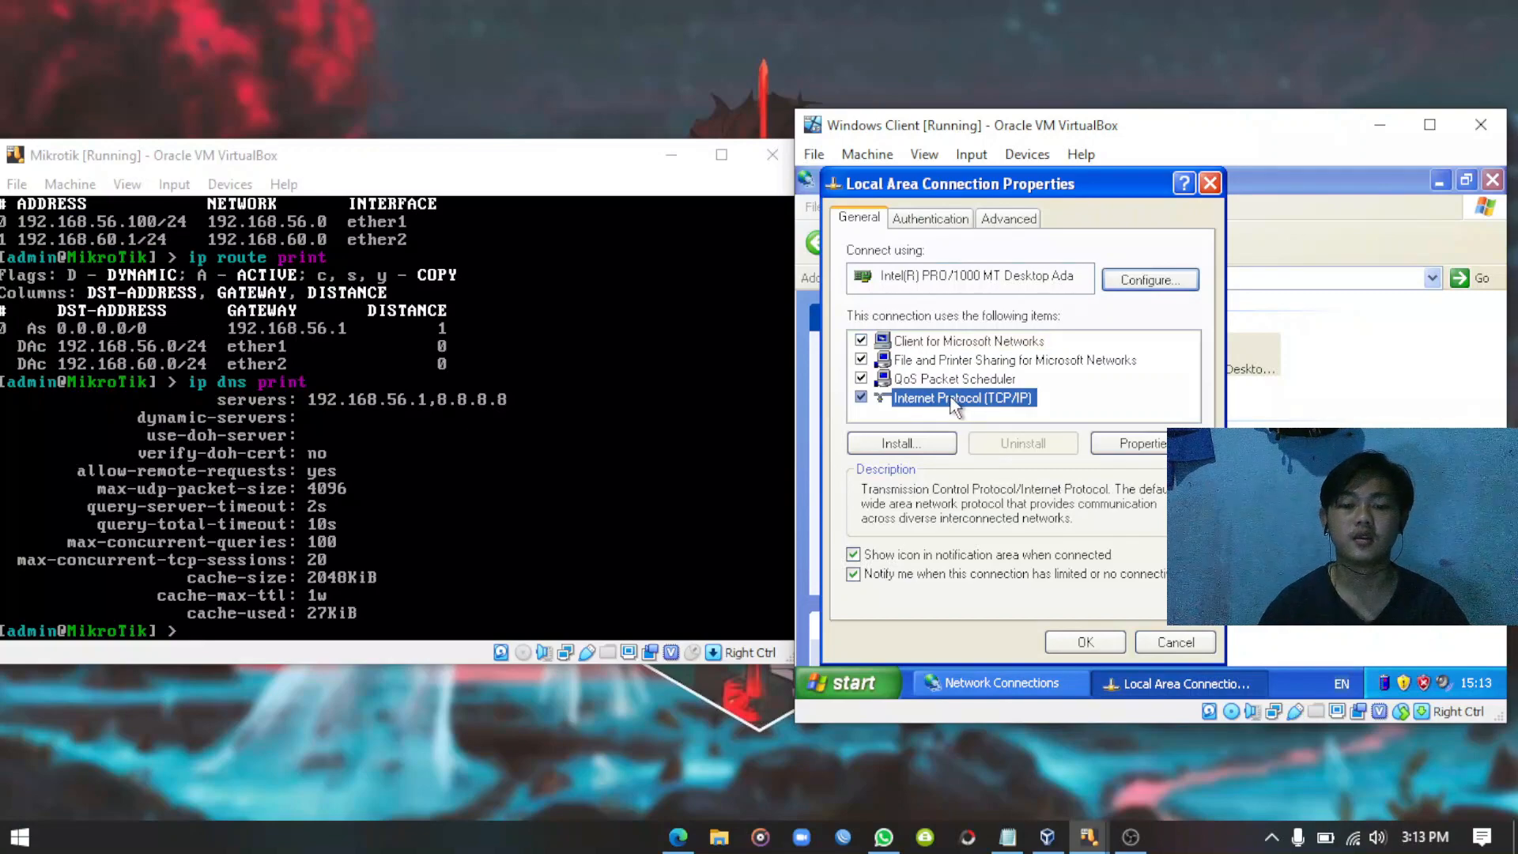
# Set TCP/IP to static IP 192.168.60.10 with subnet mask 255.255.255.0.
pyautogui.doubleClick(947, 400)
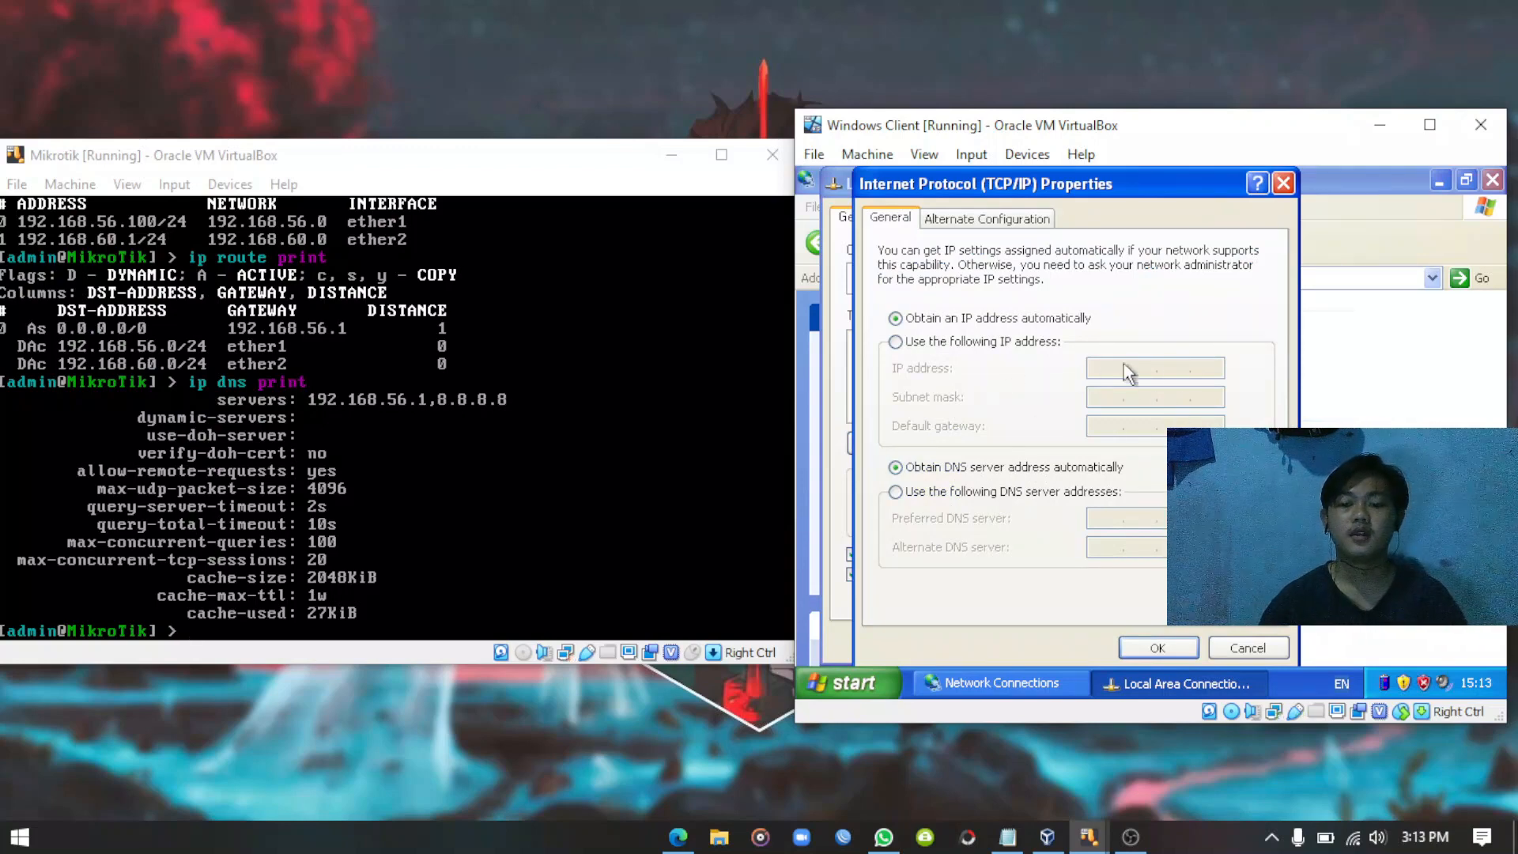
pyautogui.click(935, 342)
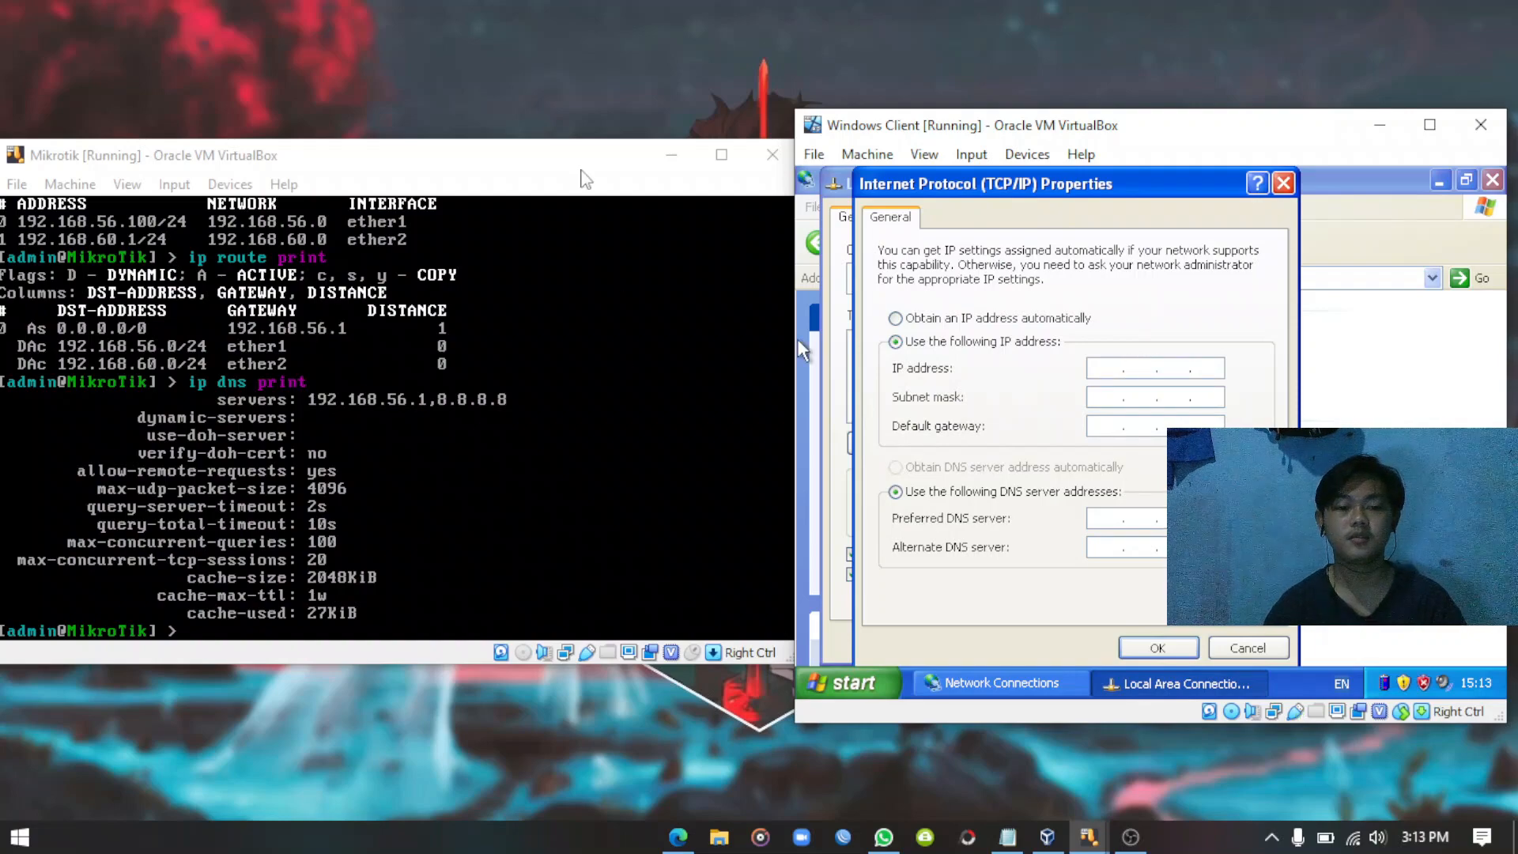
pyautogui.click(526, 193)
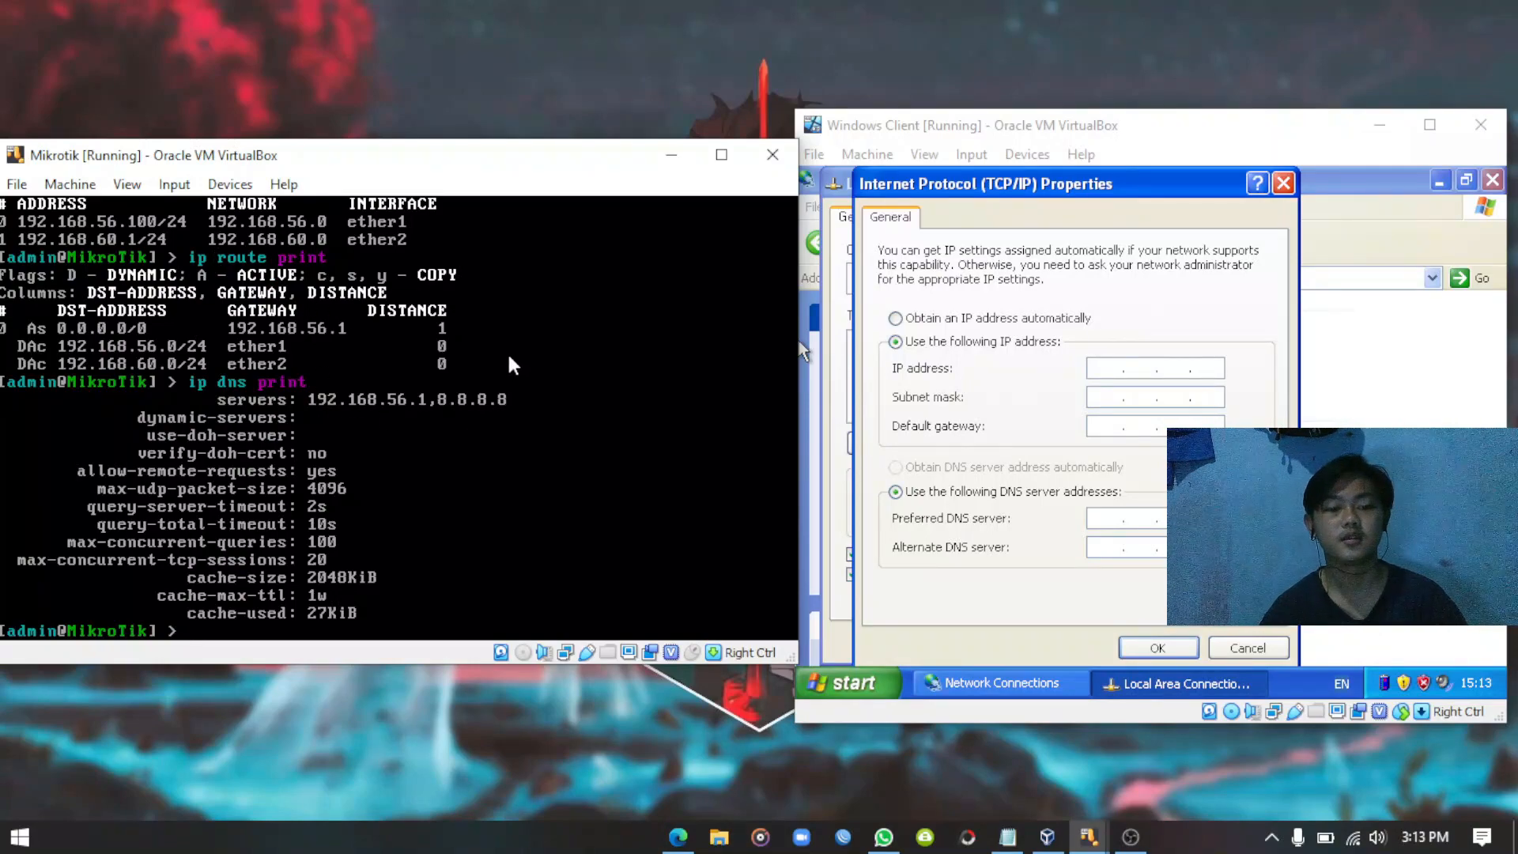
pyautogui.click(1108, 370)
pyautogui.write('192 . ')
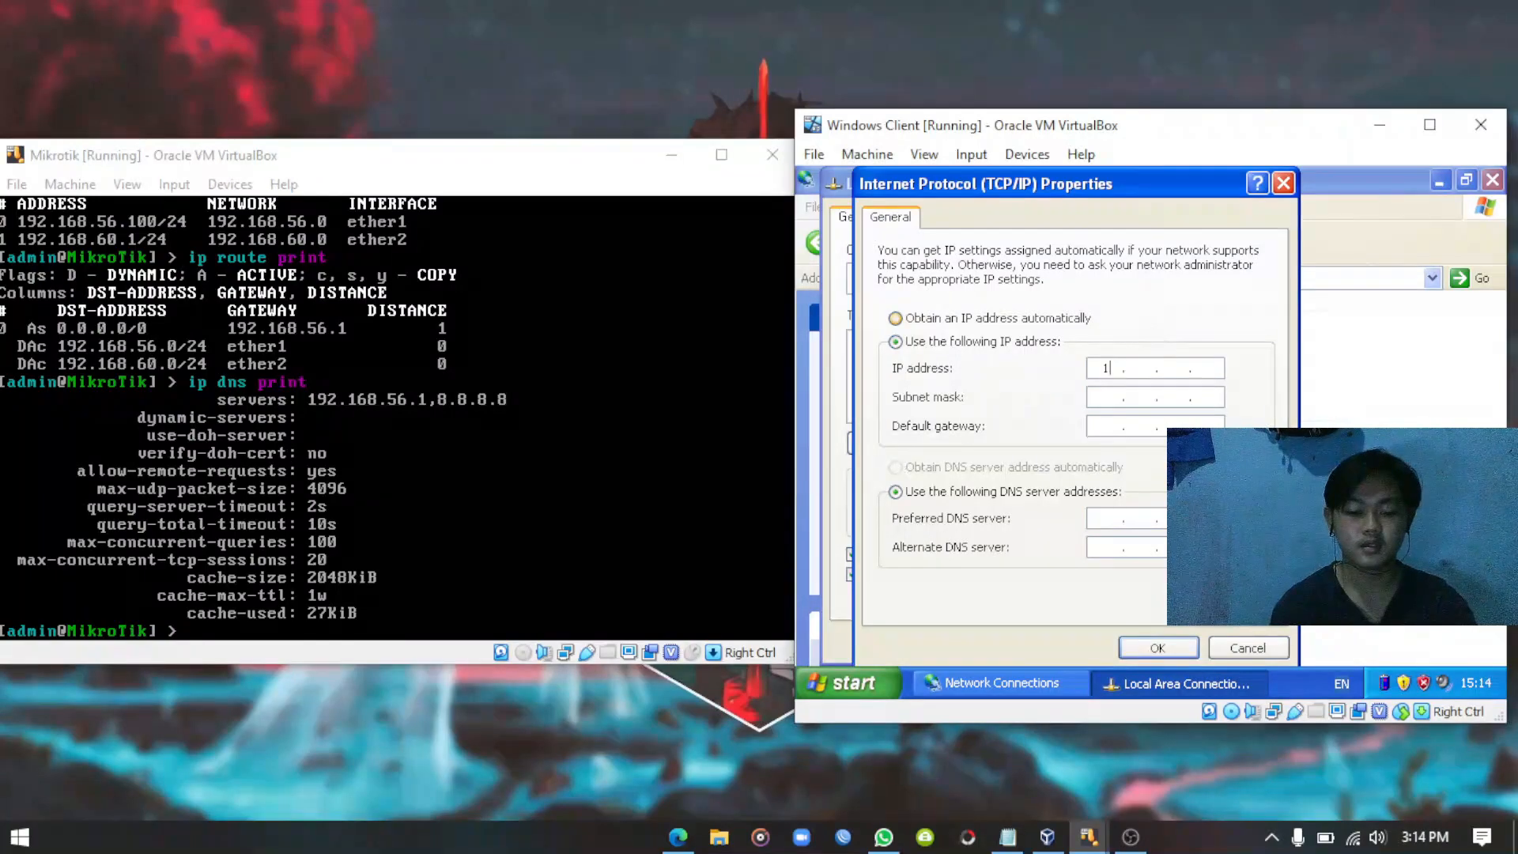
pyautogui.write('168 . ')
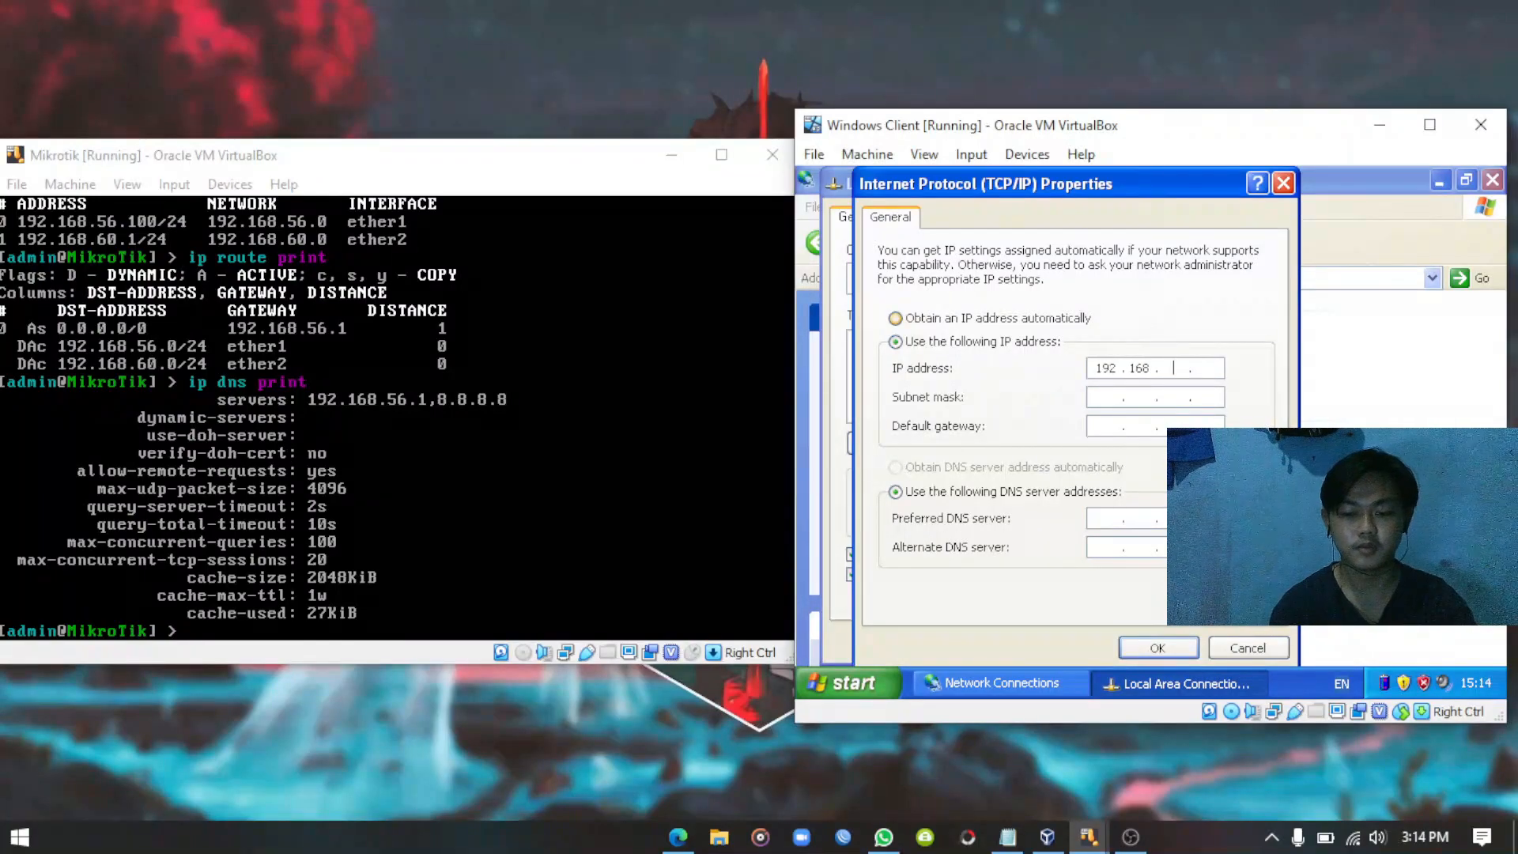
pyautogui.write('60')
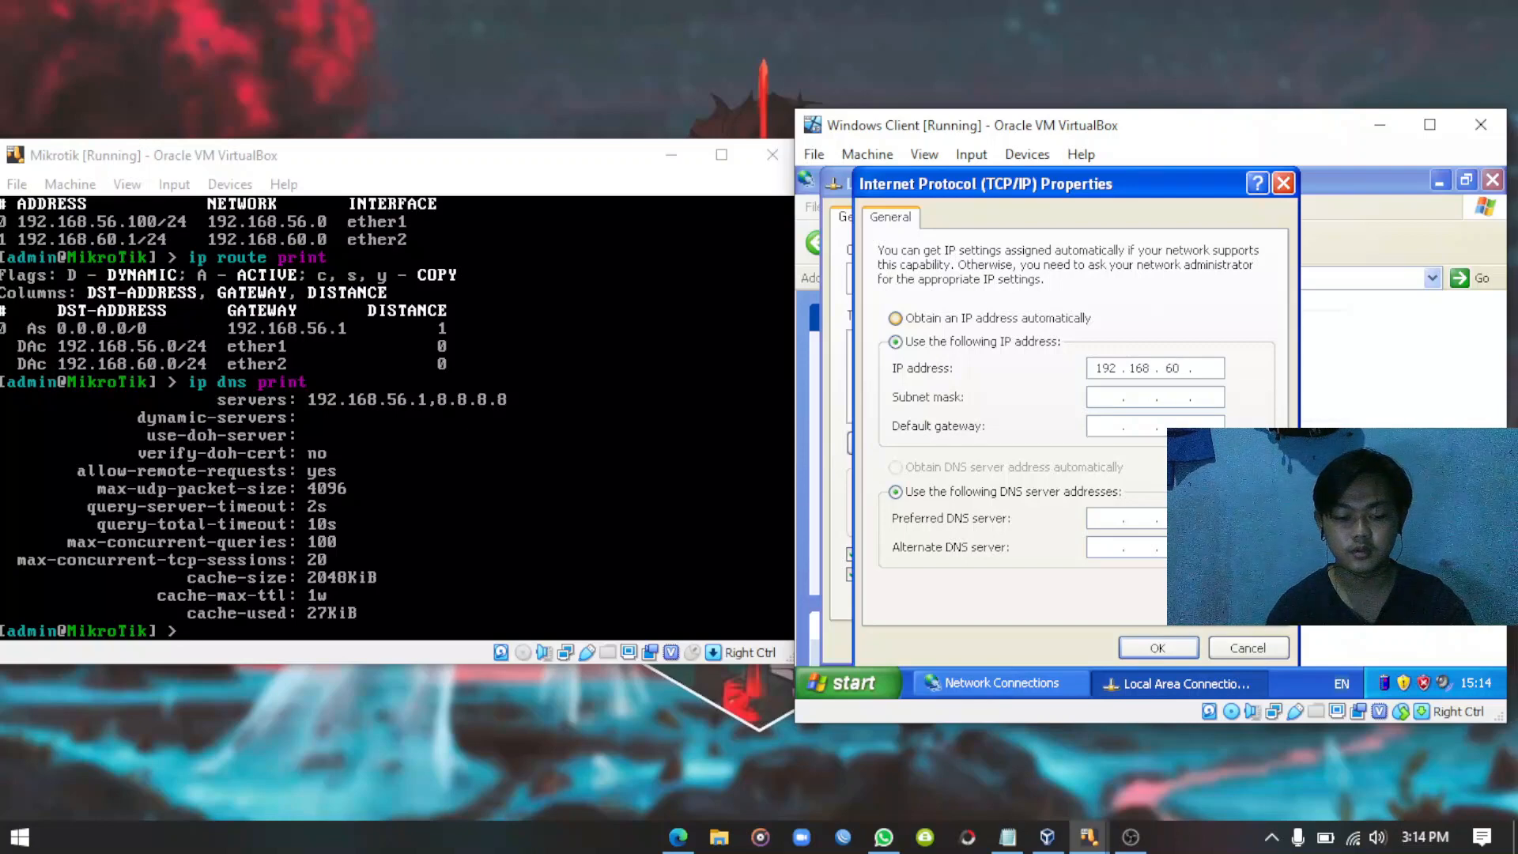
pyautogui.press('Tab')
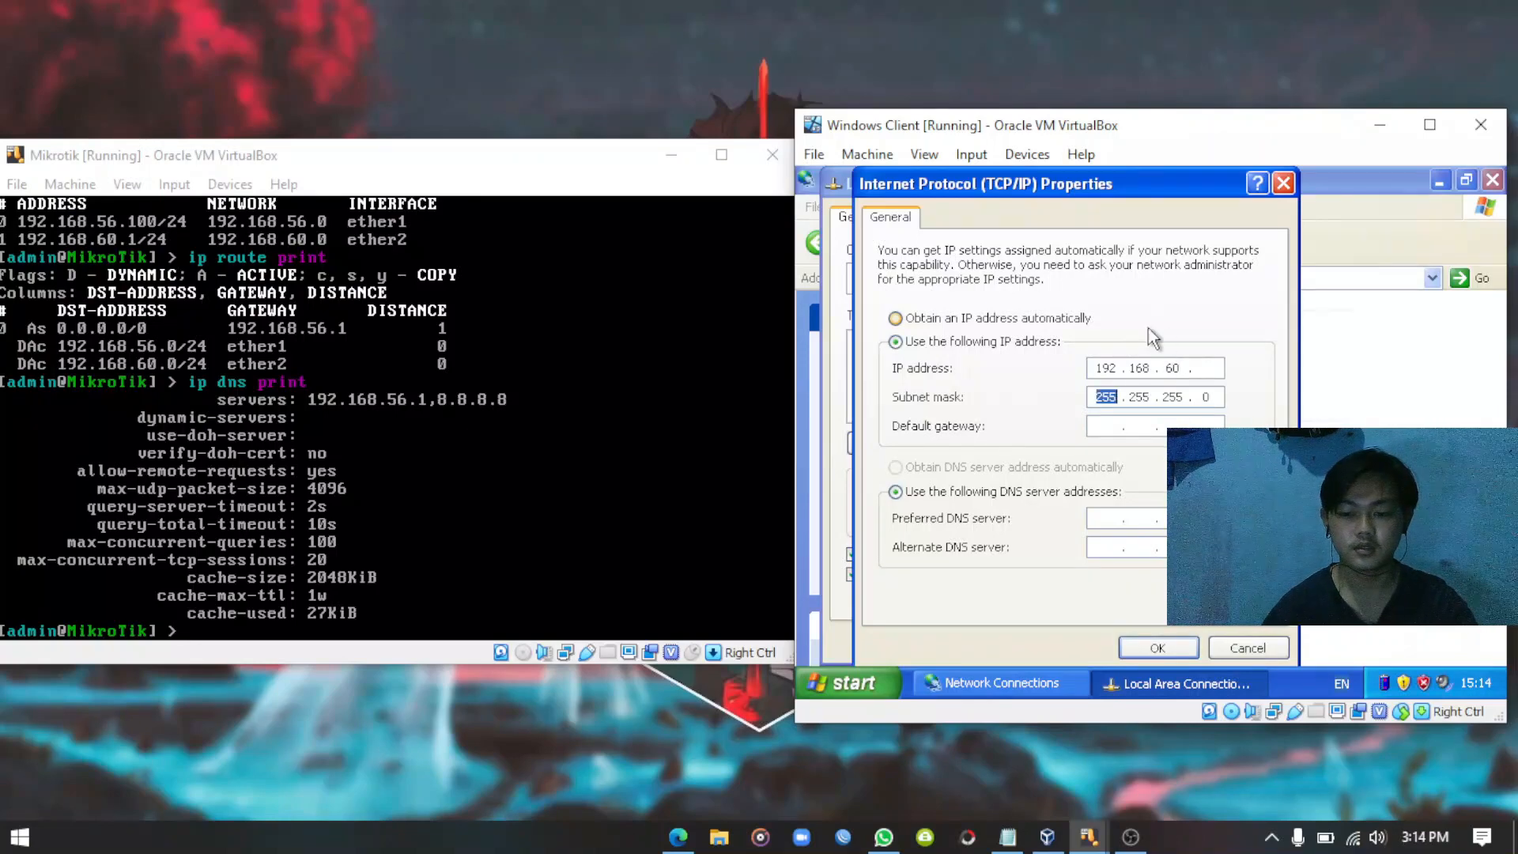
pyautogui.click(1215, 368)
pyautogui.write('10')
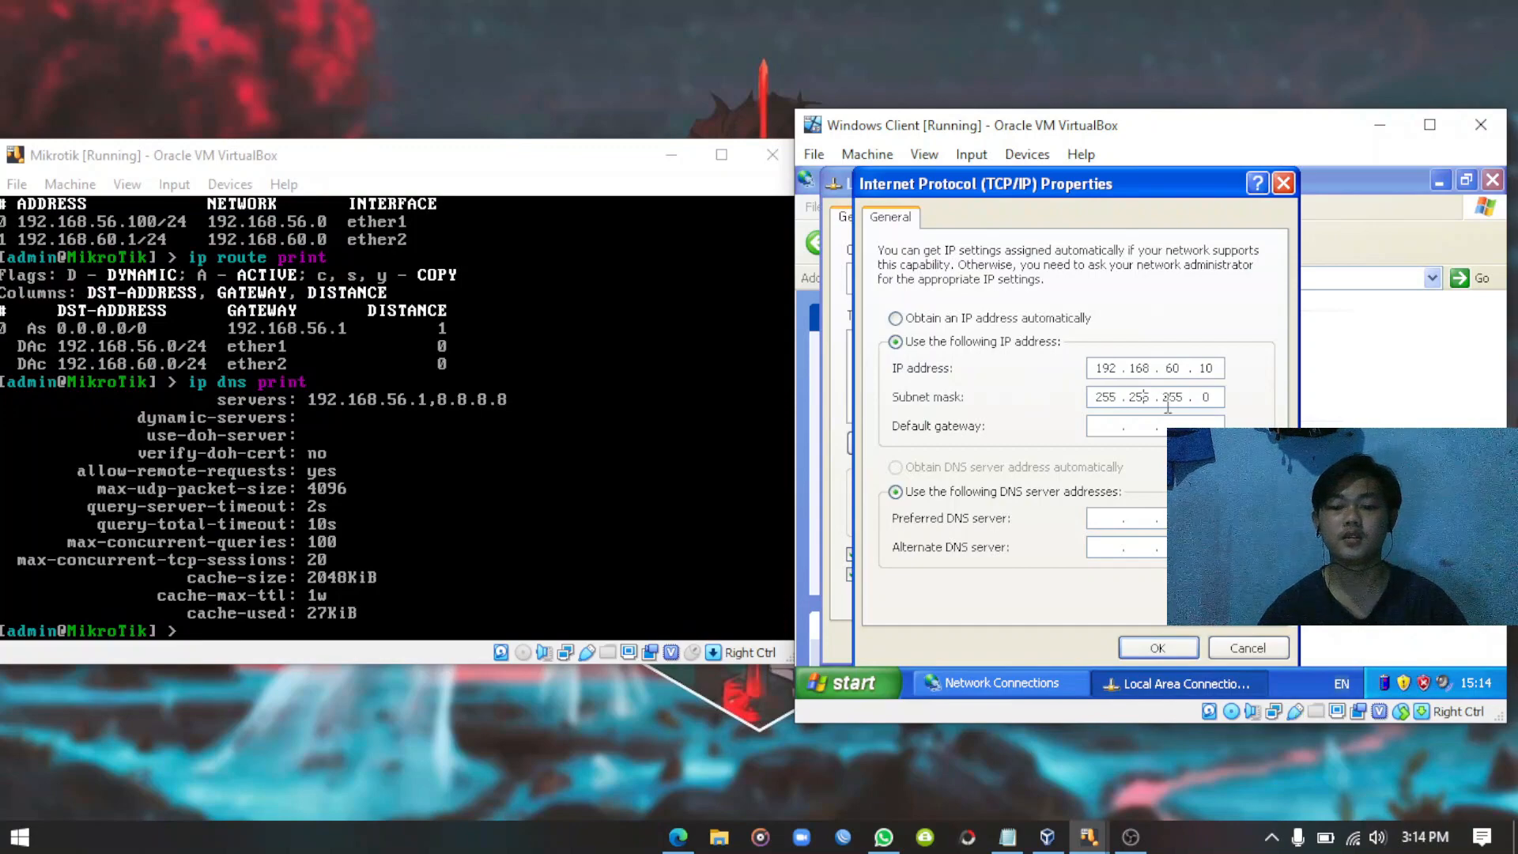
# Enter gateway 192.168.60.1 and the DNS servers, confirm both dialogs, and close Network Connections.
pyautogui.click(1108, 425)
pyautogui.write('192 . ')
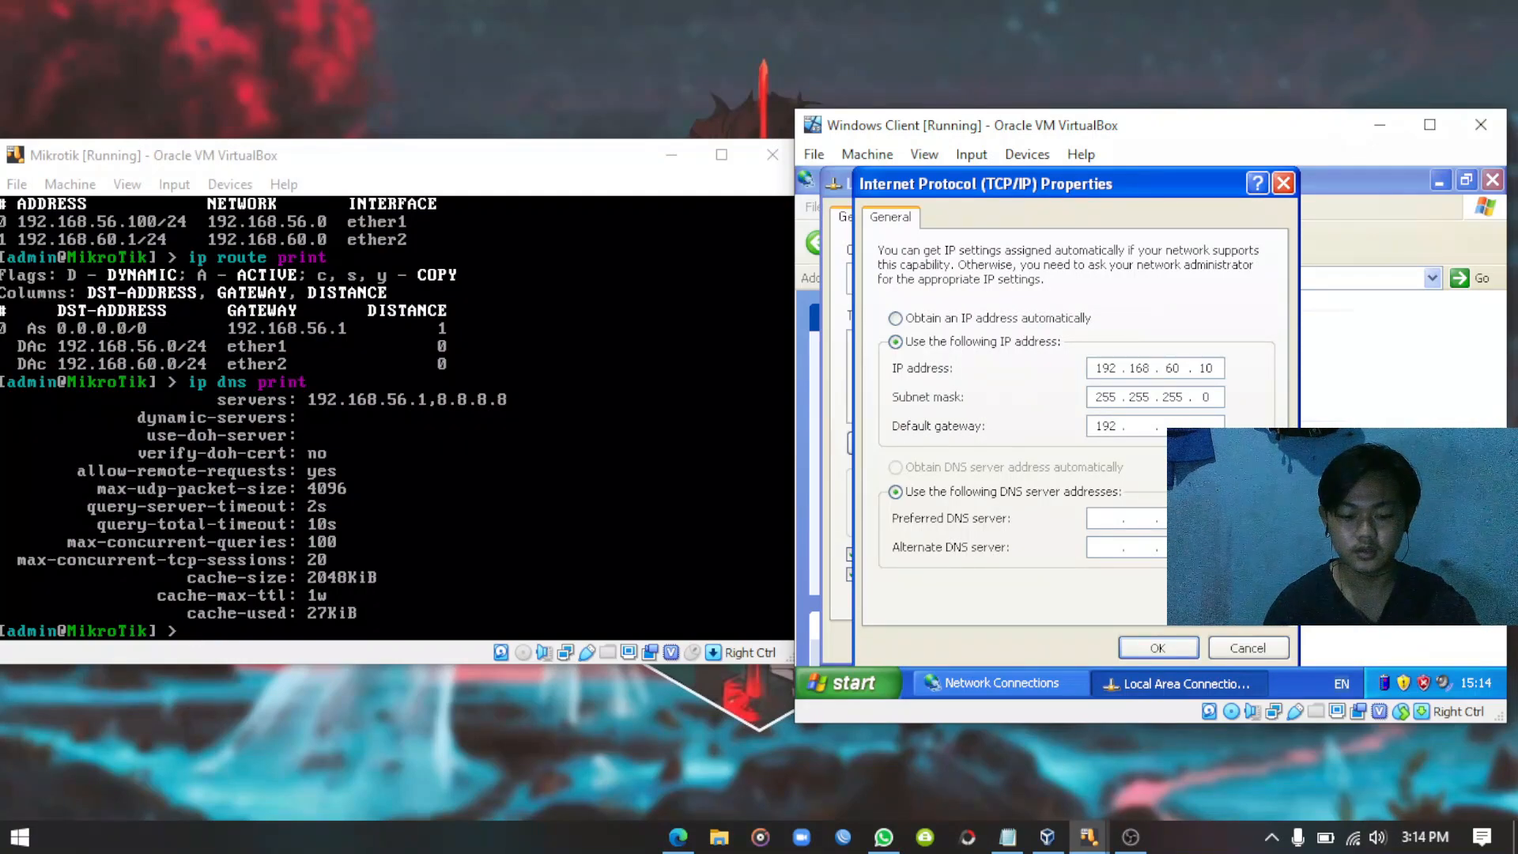
pyautogui.write('168')
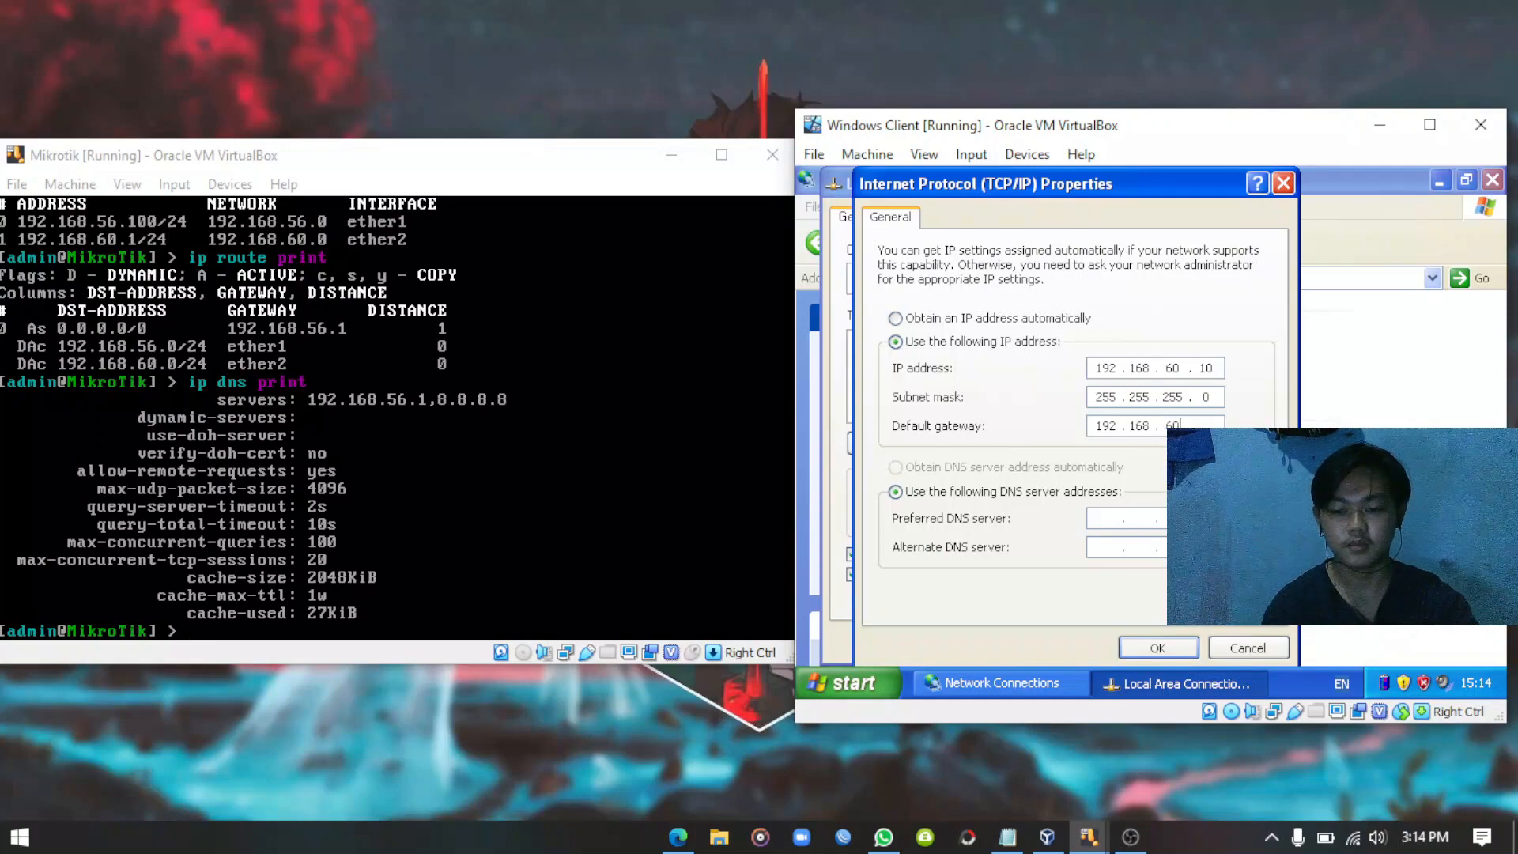
pyautogui.press('Tab')
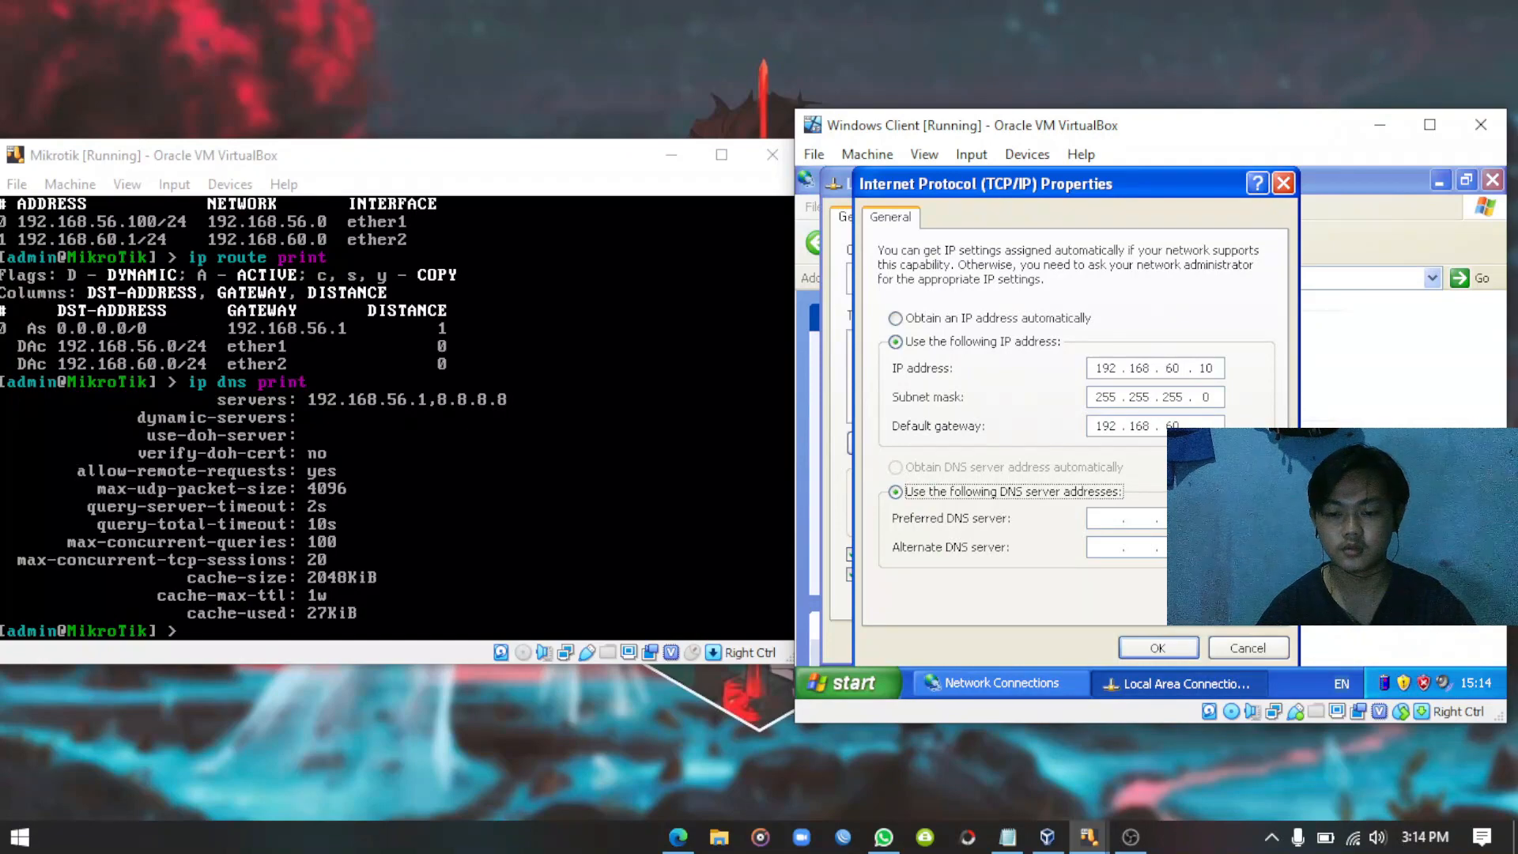
pyautogui.click(1207, 424)
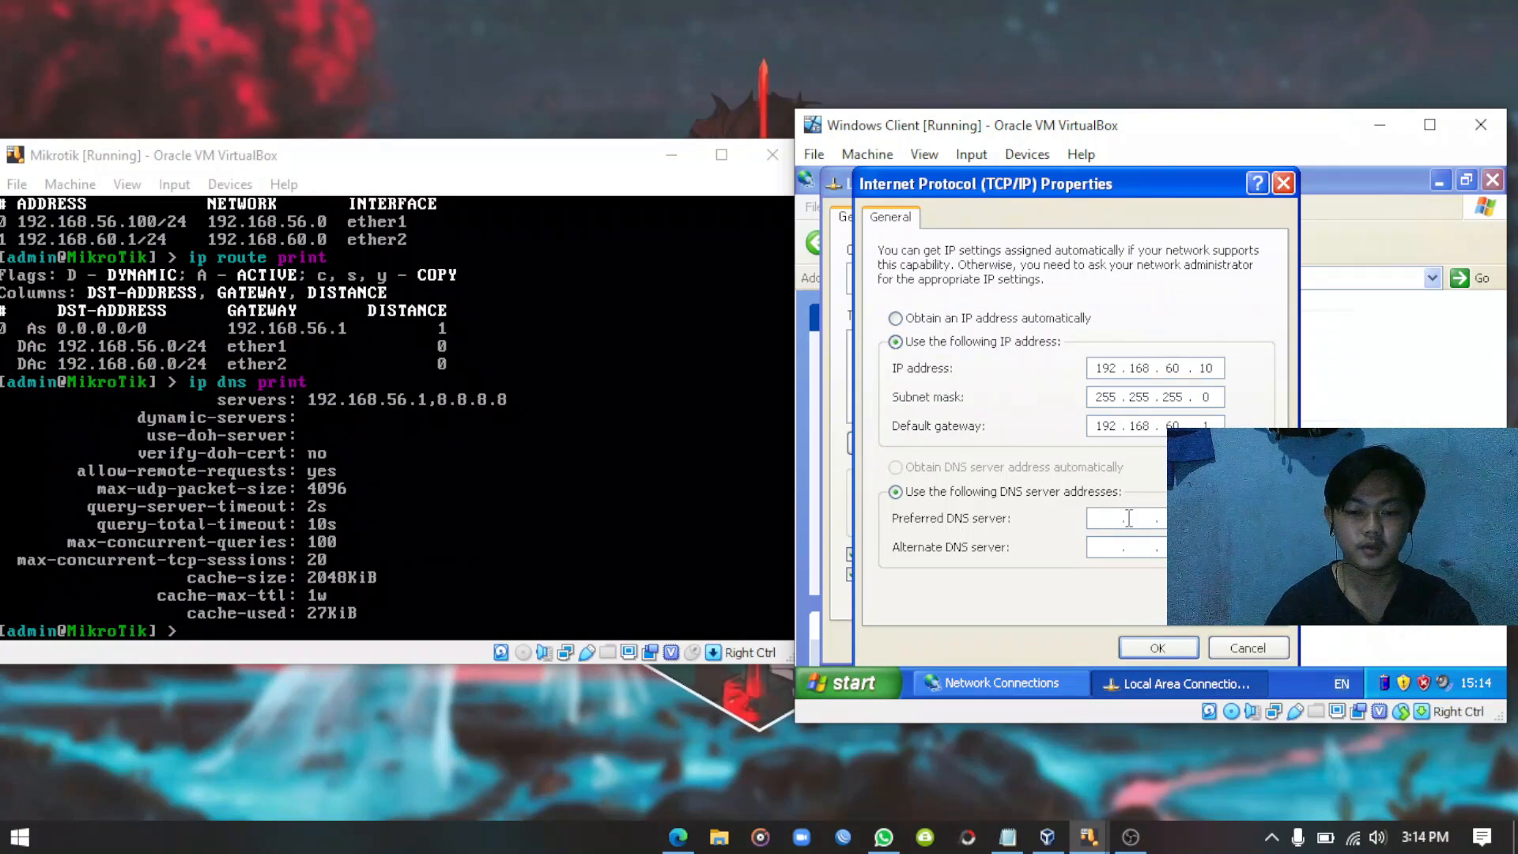
pyautogui.write('192 . ')
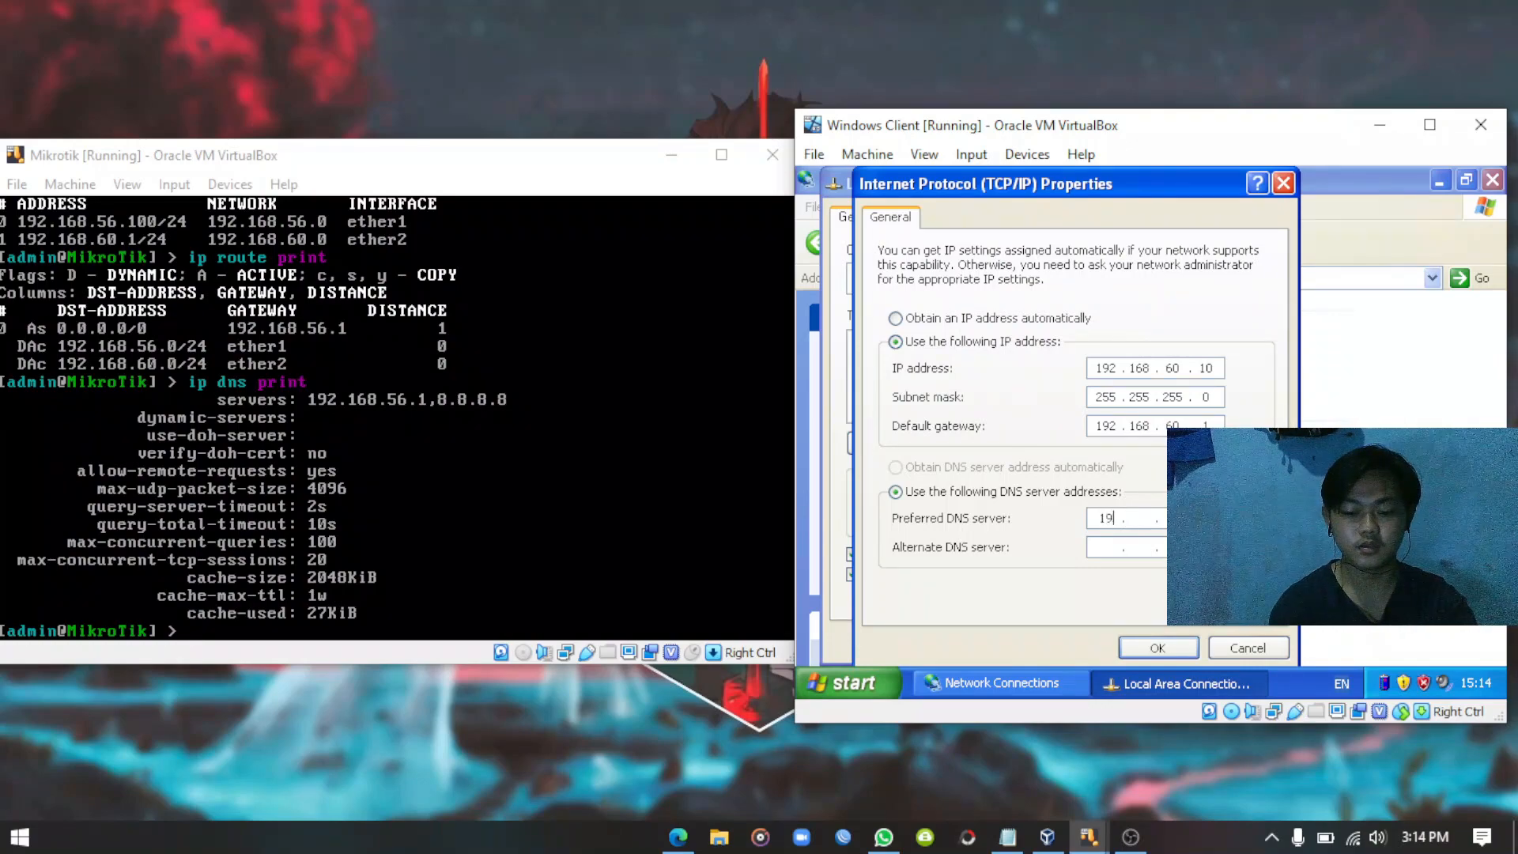
pyautogui.write('168')
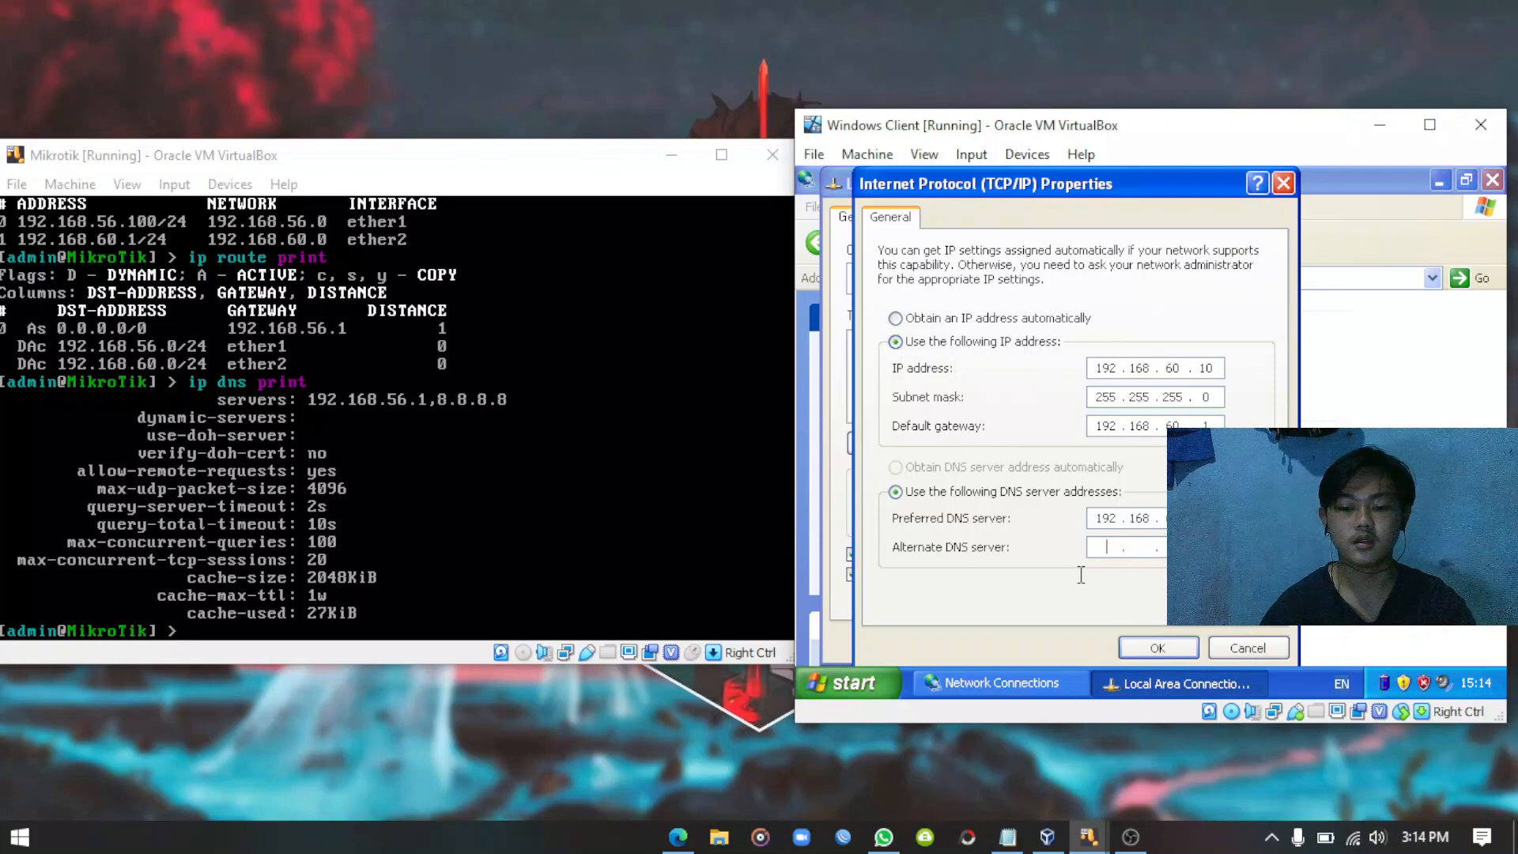
pyautogui.write('8.8')
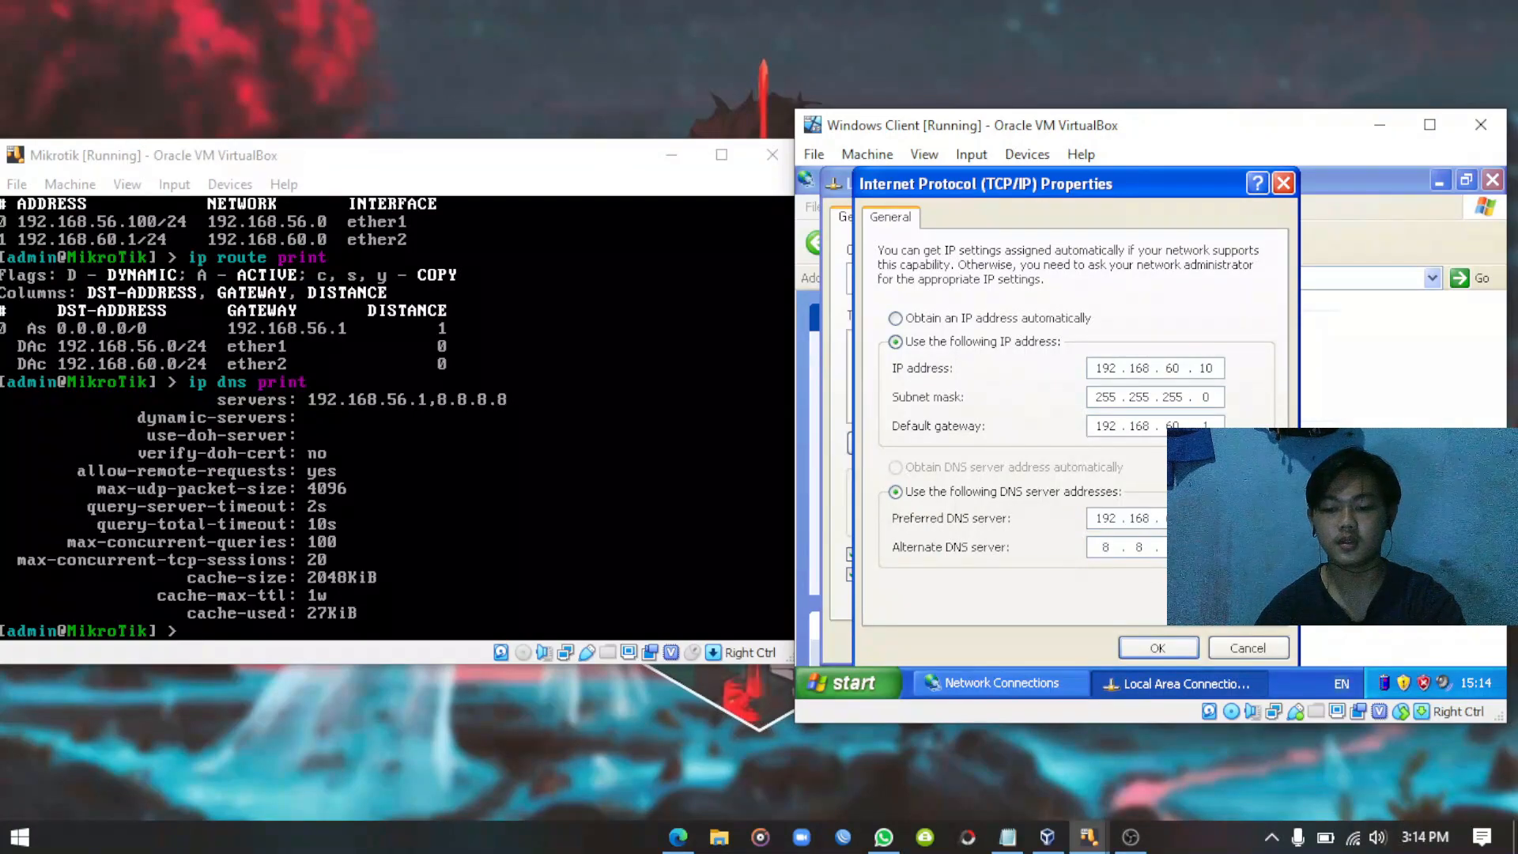
pyautogui.click(1153, 644)
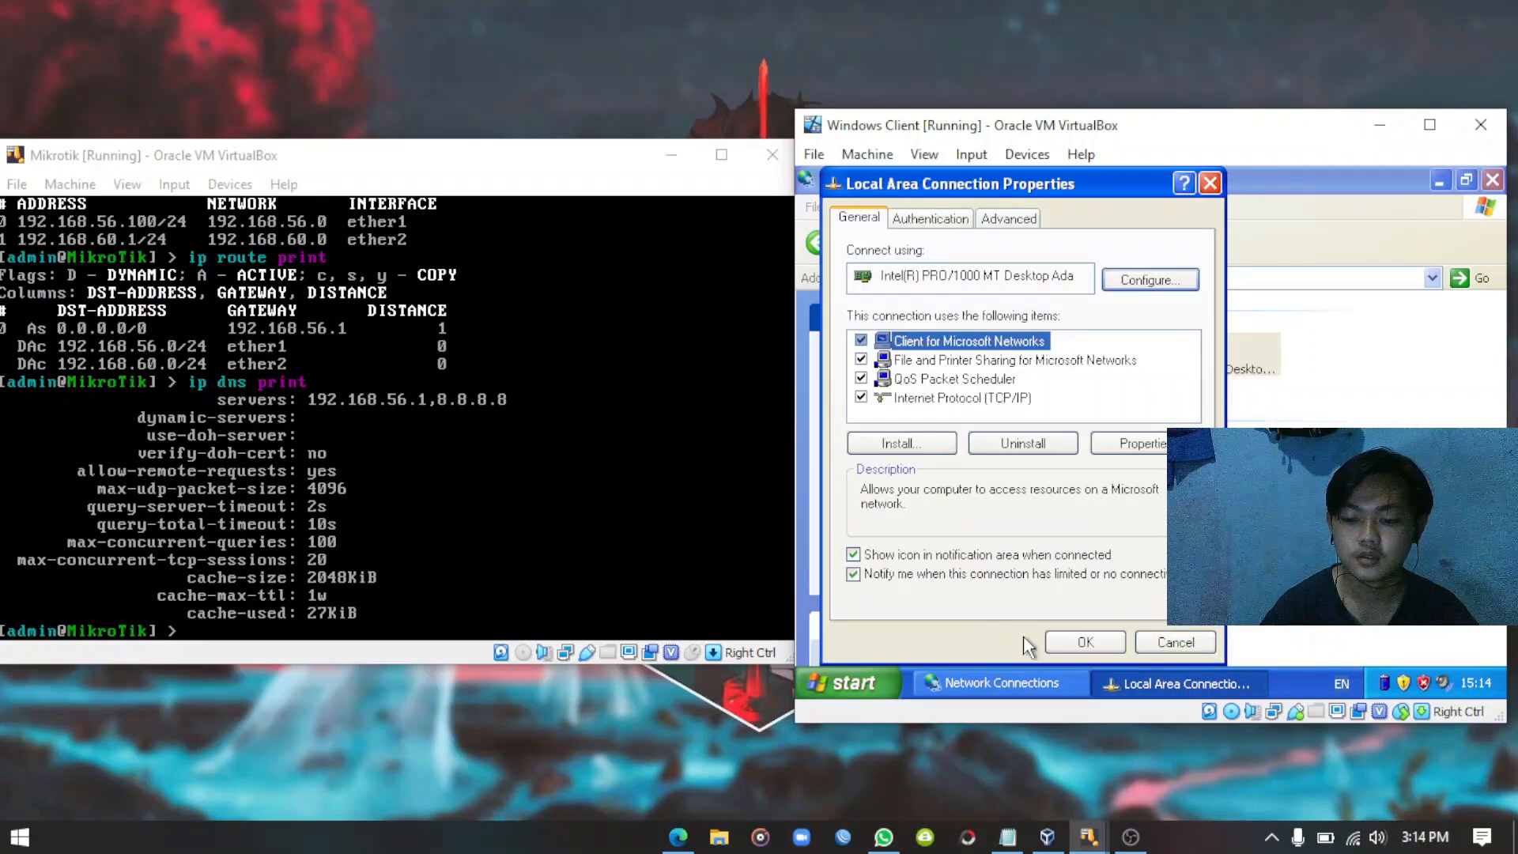
pyautogui.click(1089, 642)
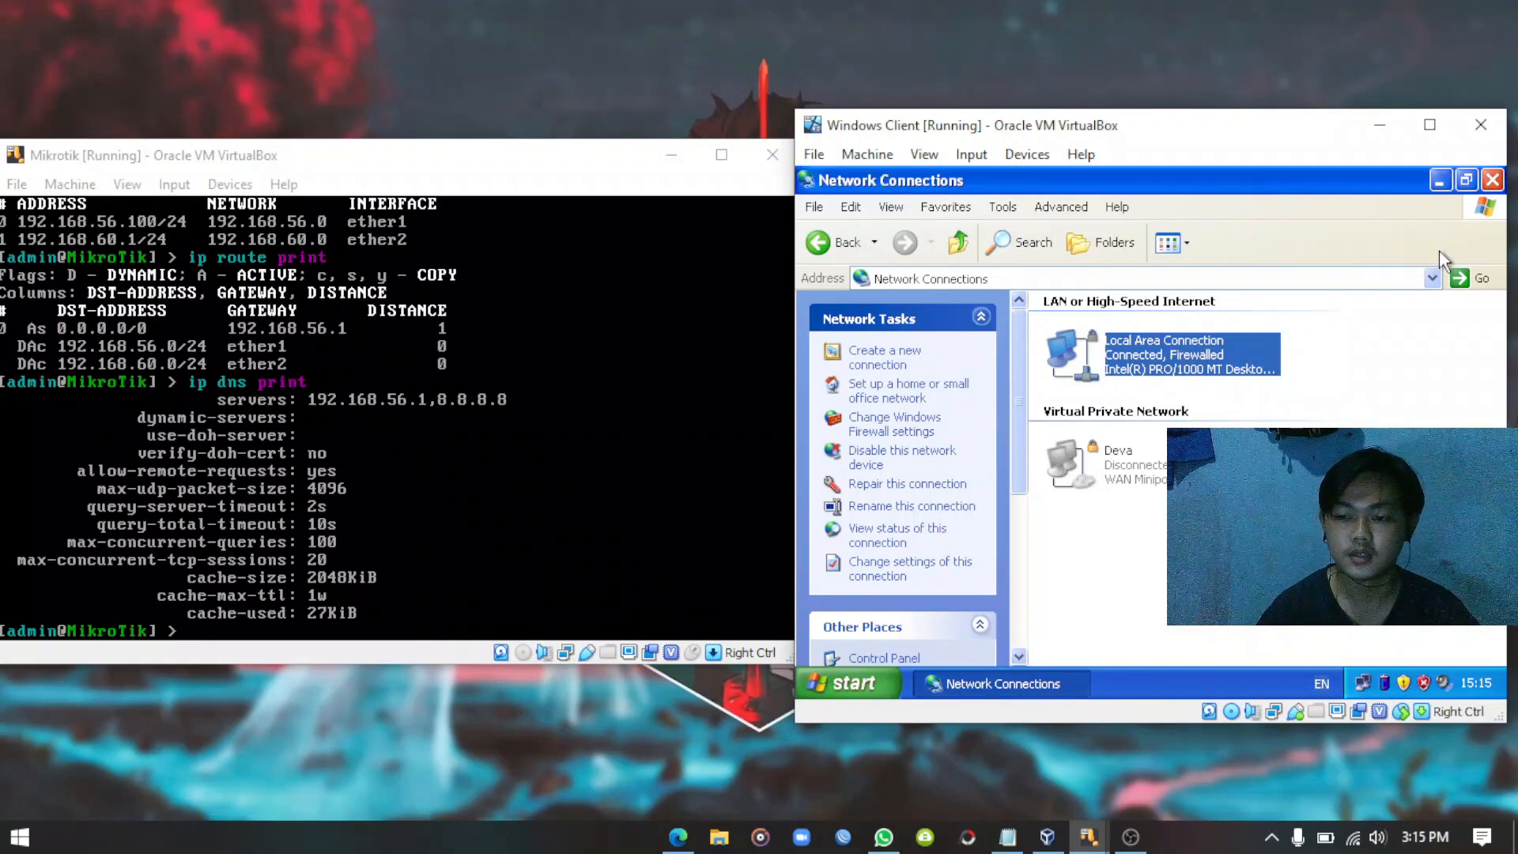
pyautogui.click(1492, 181)
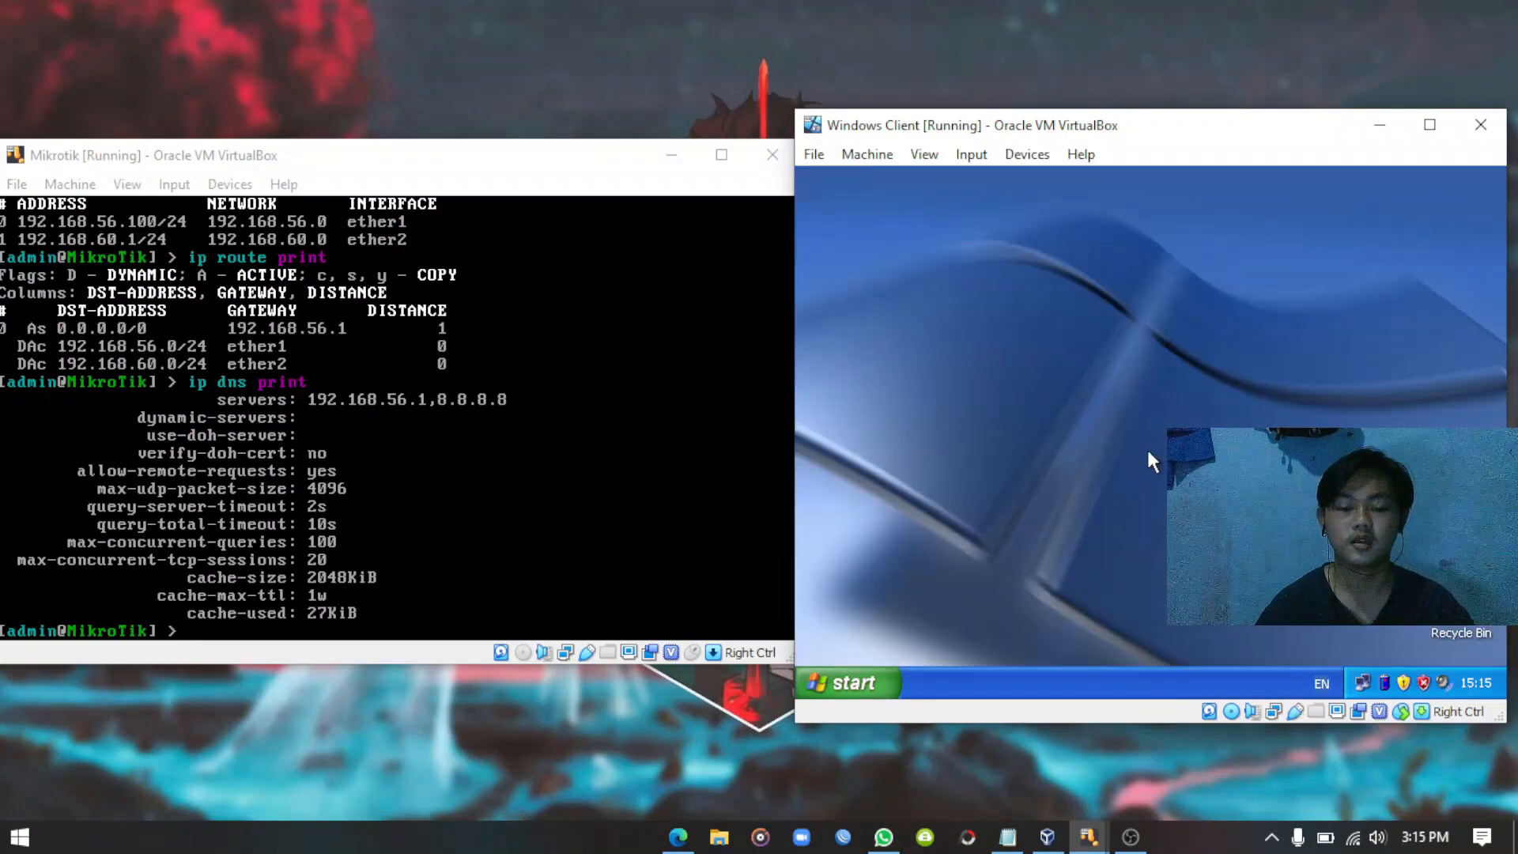
# Ping google.com from an XP Command Prompt (4 replies, 0% loss), then close the prompt.
pyautogui.click(872, 690)
pyautogui.click(885, 534)
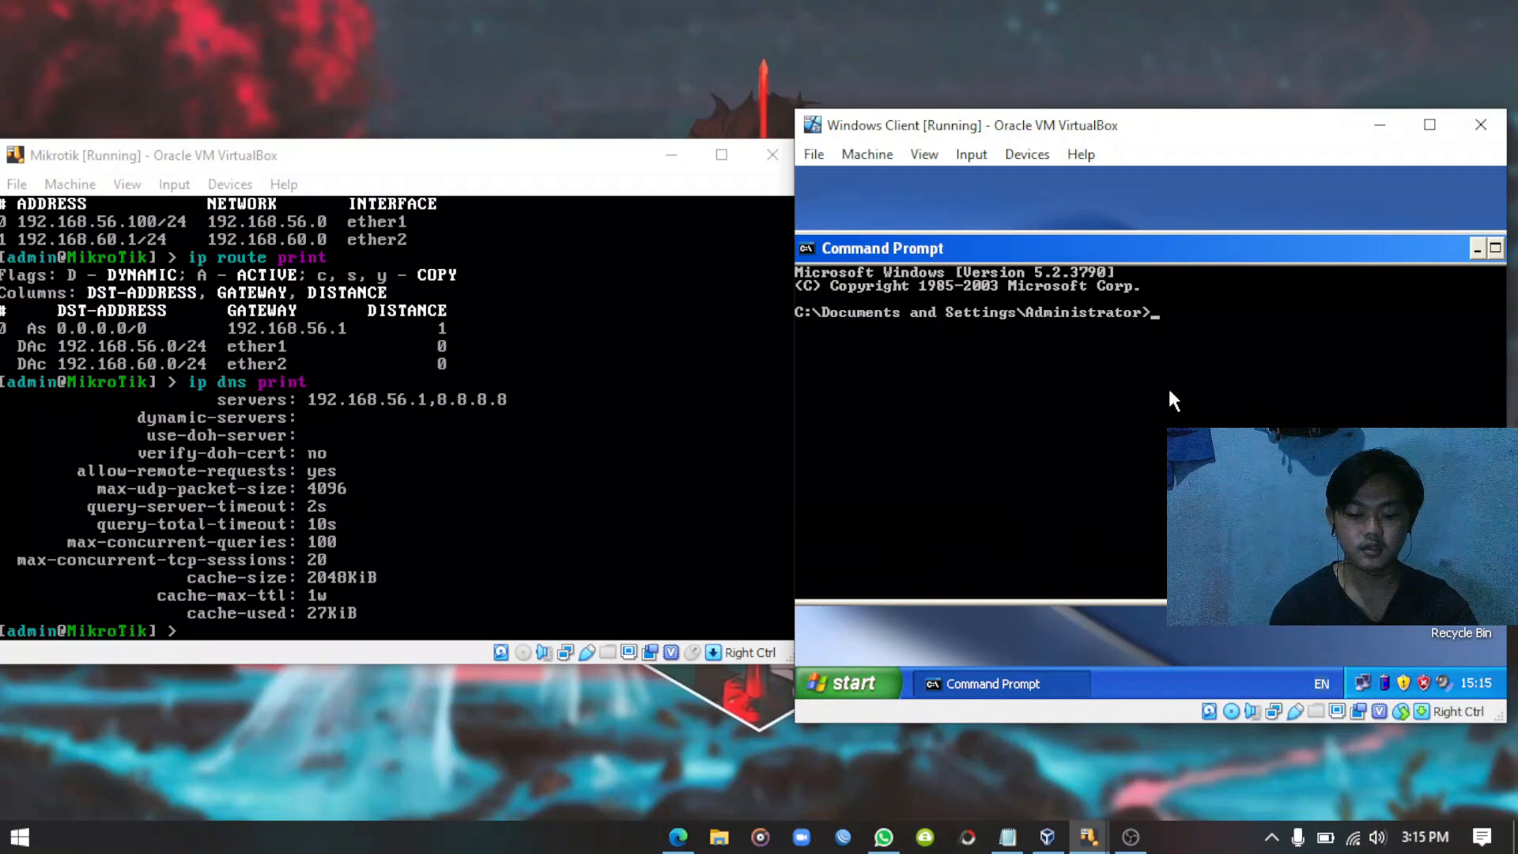
pyautogui.write('ping')
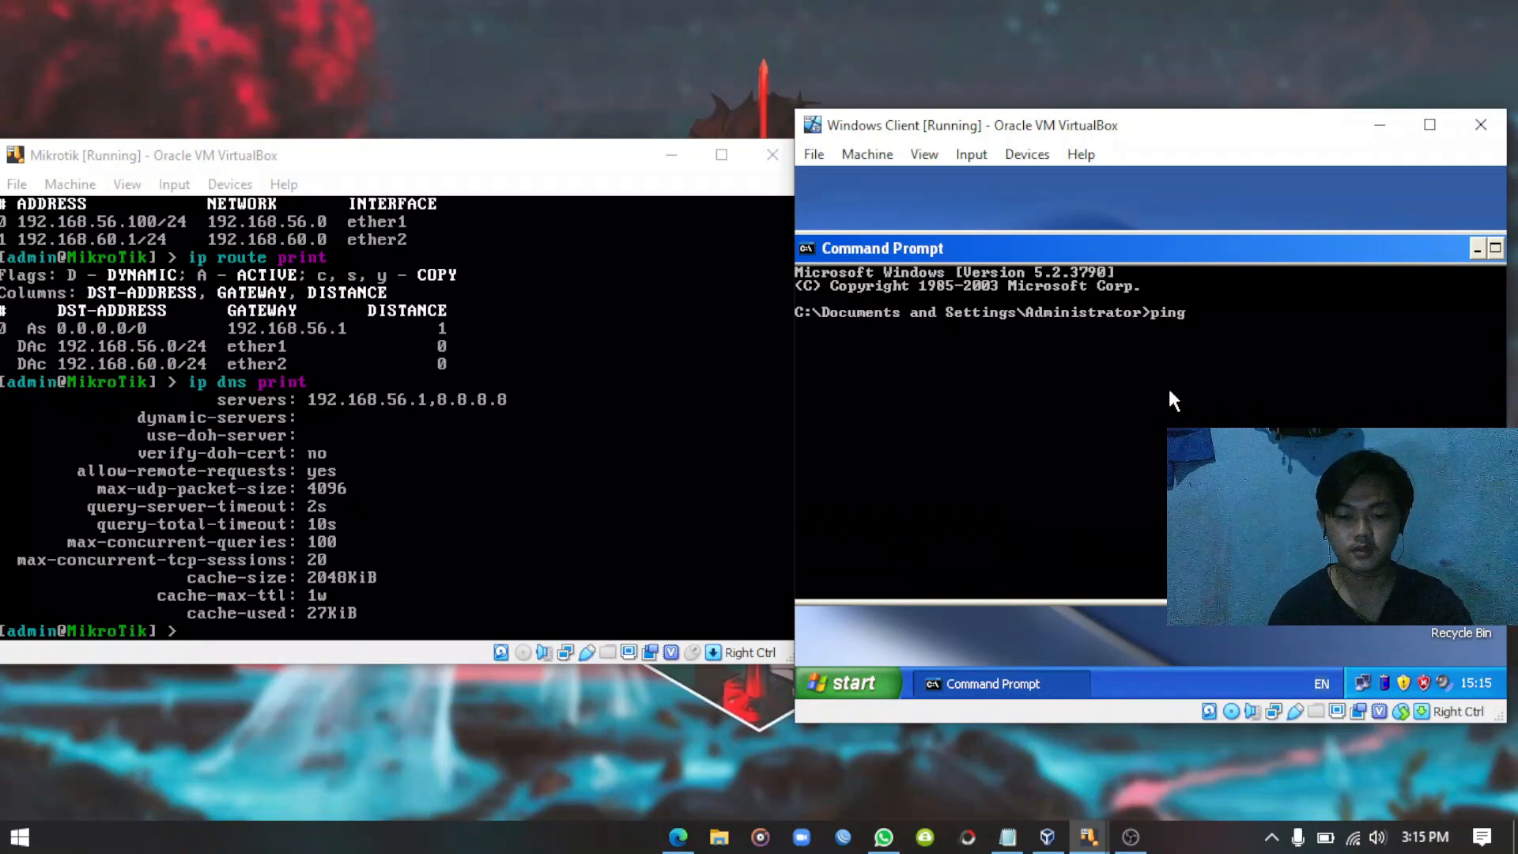
pyautogui.write(' goo')
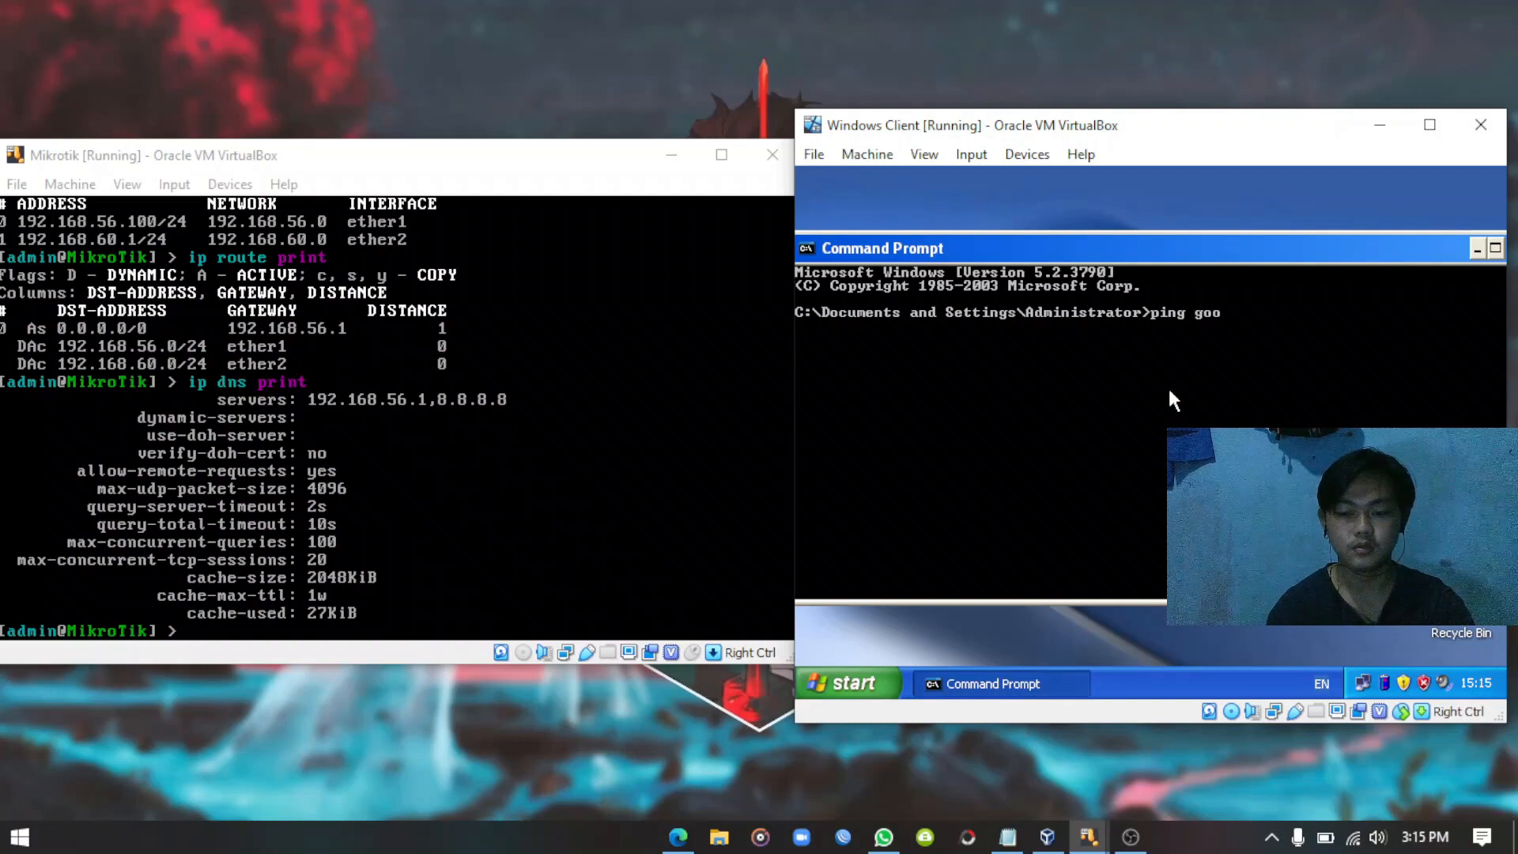
pyautogui.write('gle.com')
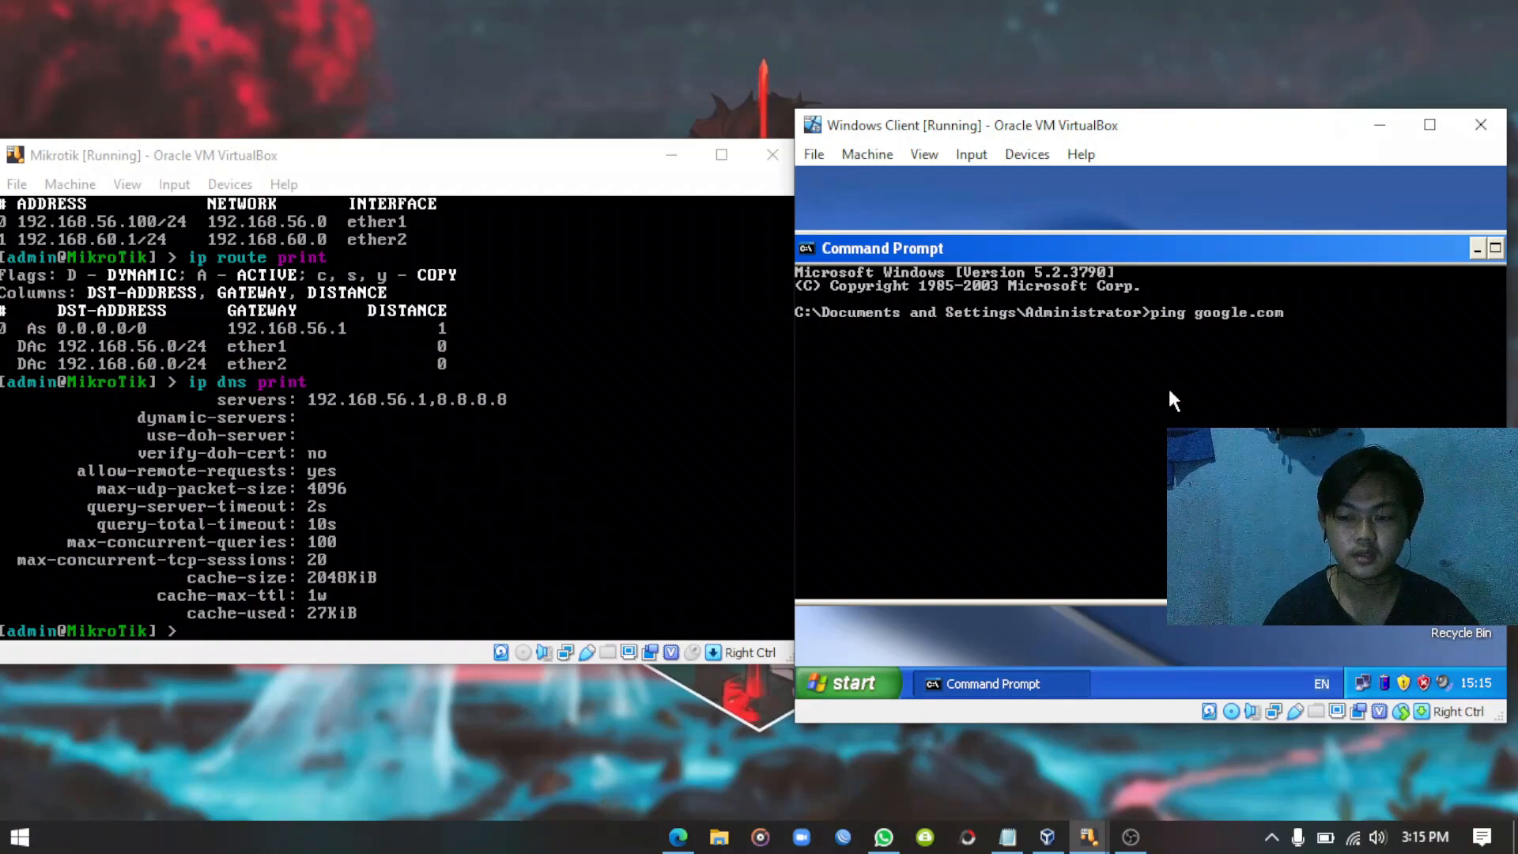
pyautogui.press('Return')
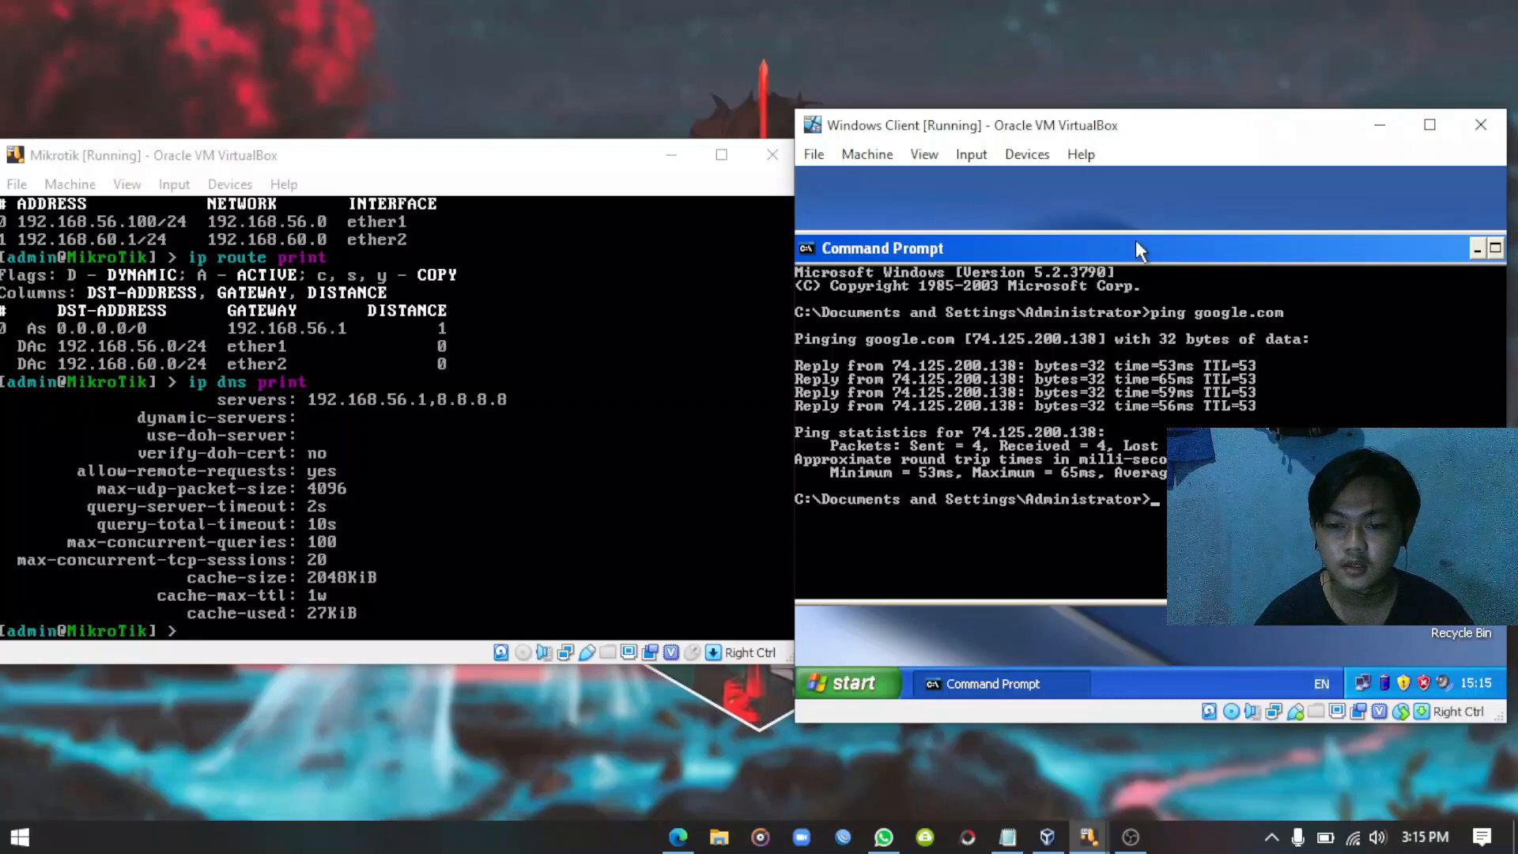
pyautogui.moveTo(1093, 130); pyautogui.dragTo(947, 131)
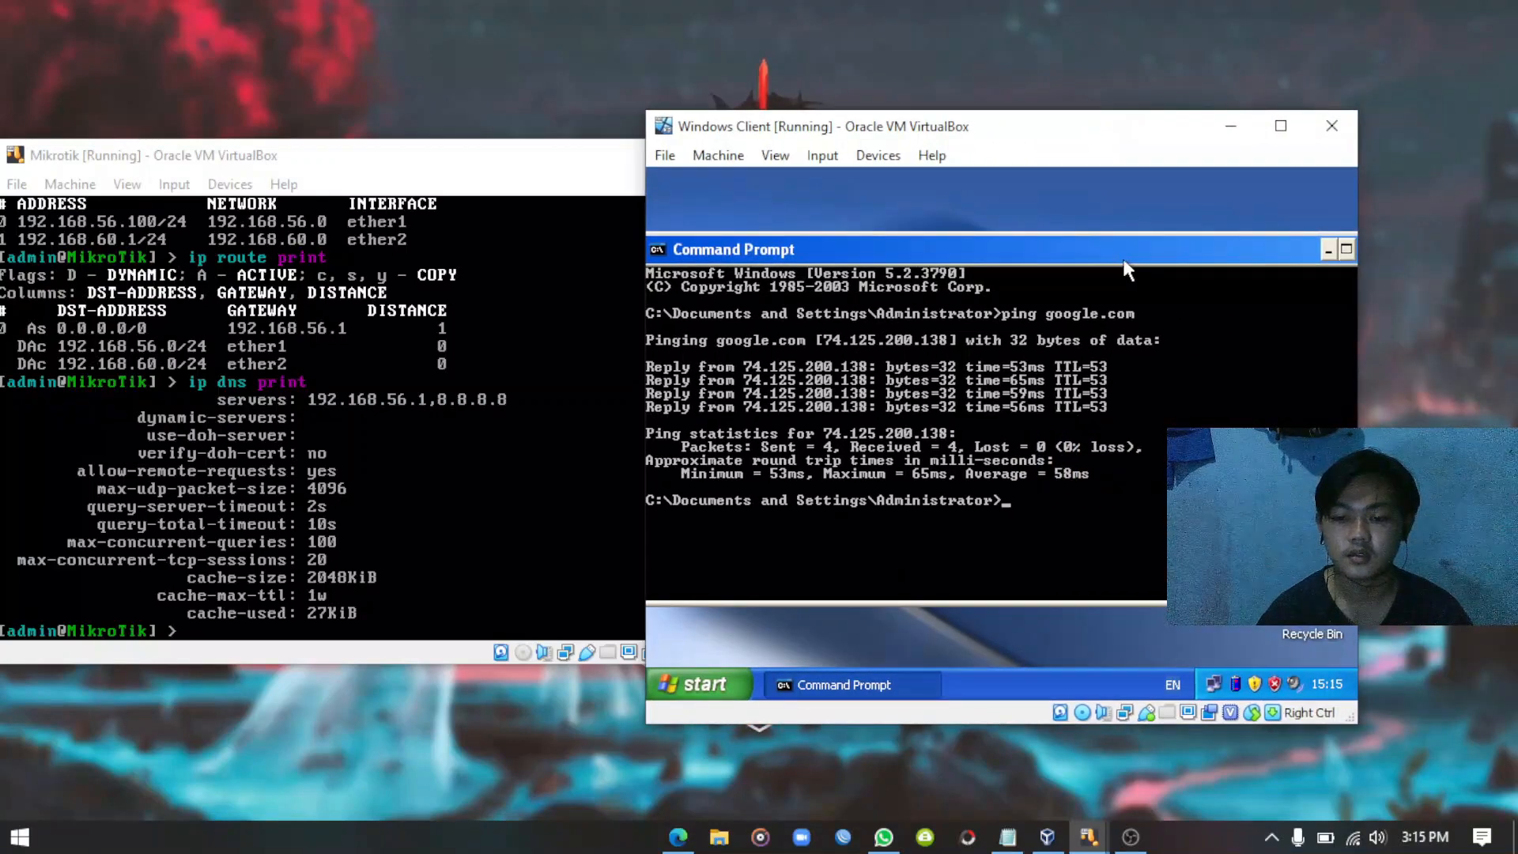
pyautogui.moveTo(1123, 261); pyautogui.dragTo(1009, 261)
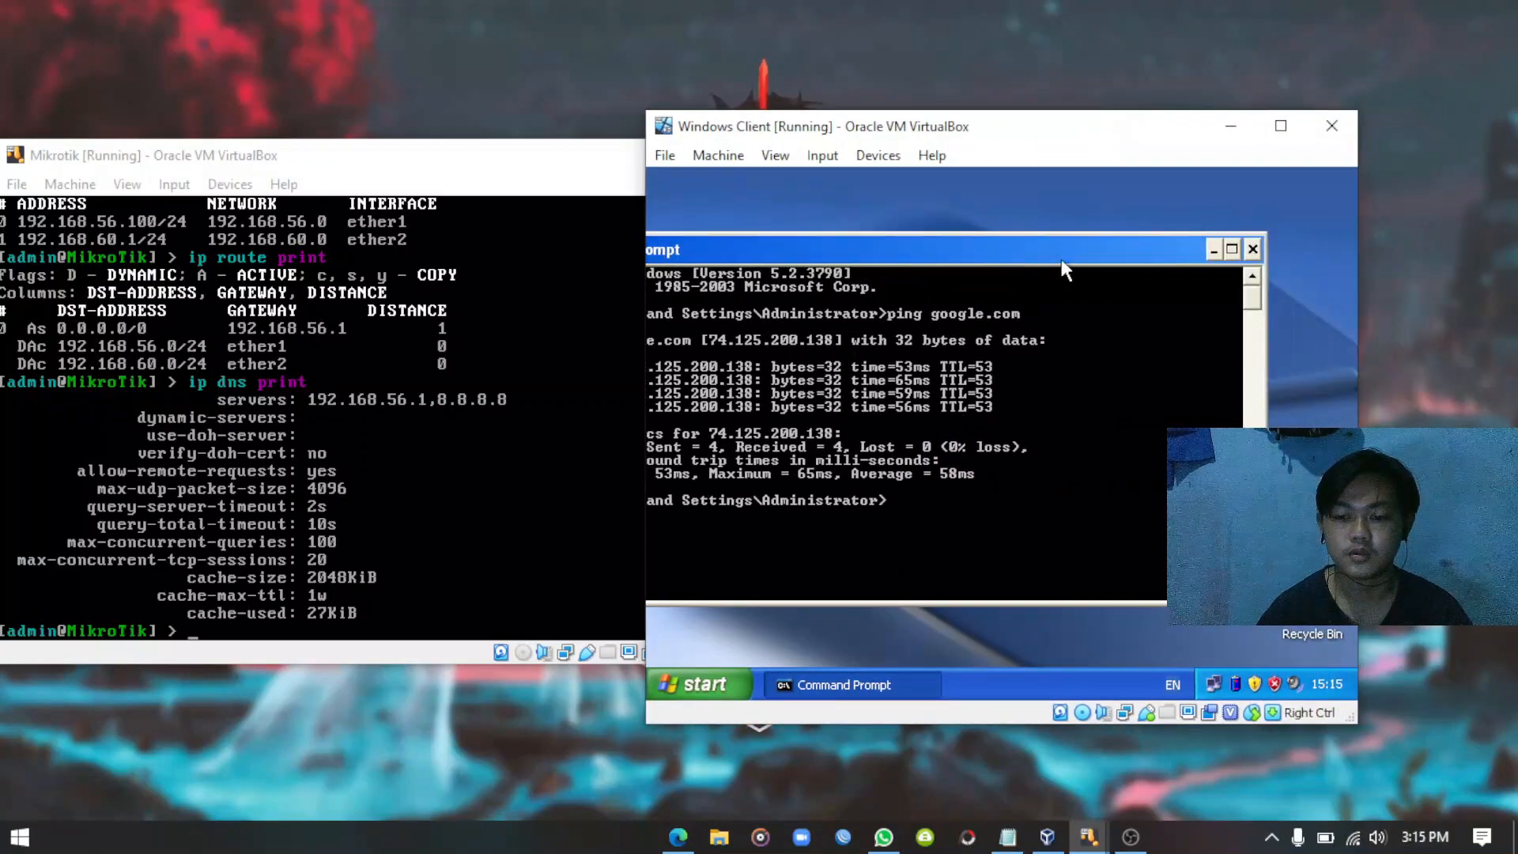
pyautogui.click(1249, 255)
# Refresh the XP desktop, move the client VM window to the screen centre and open Start.
pyautogui.rightClick(823, 292)
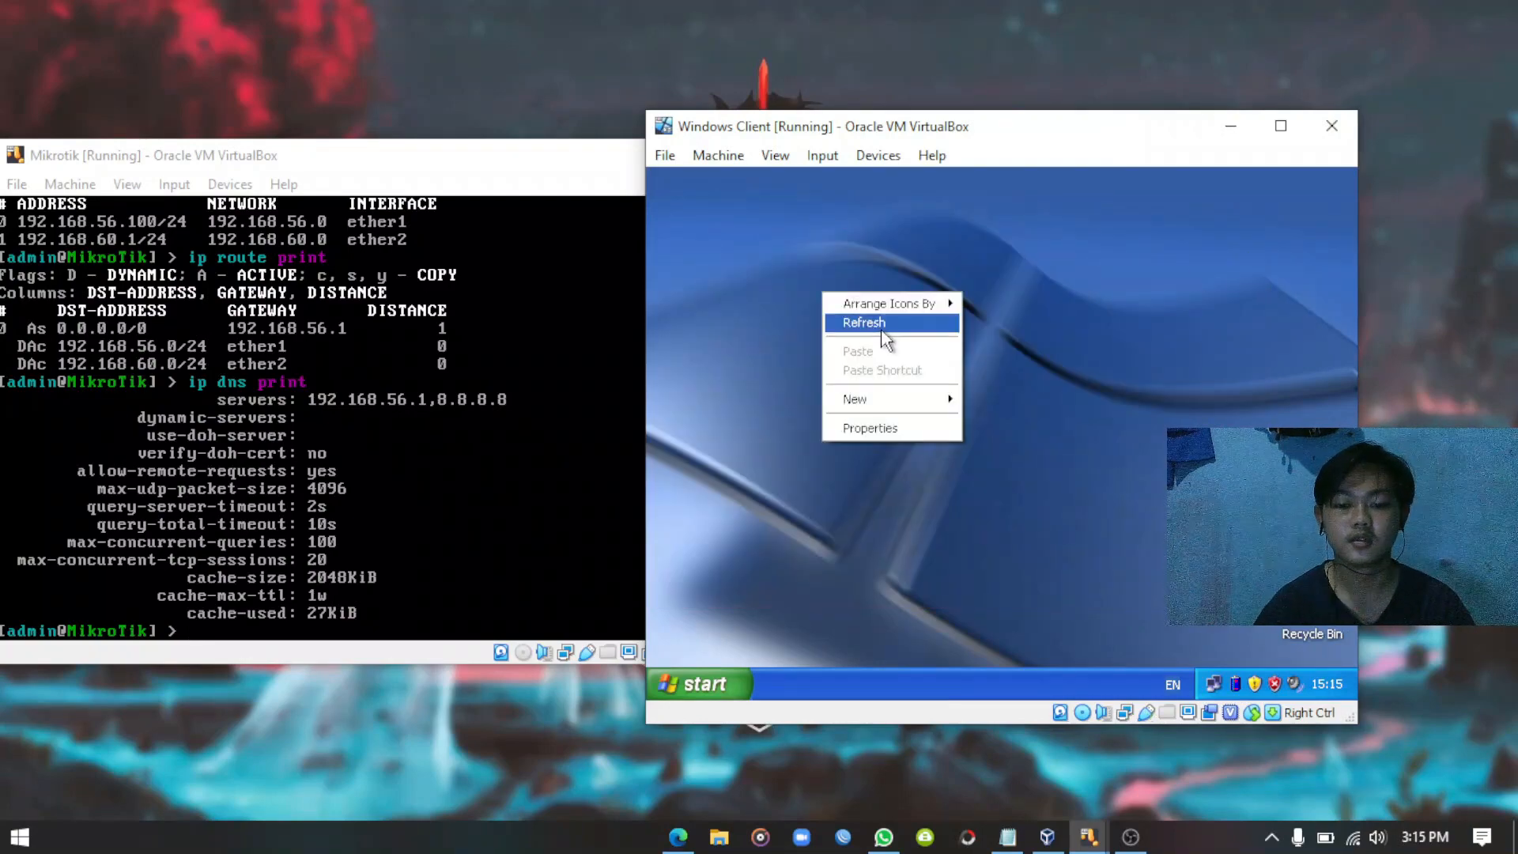
pyautogui.click(882, 324)
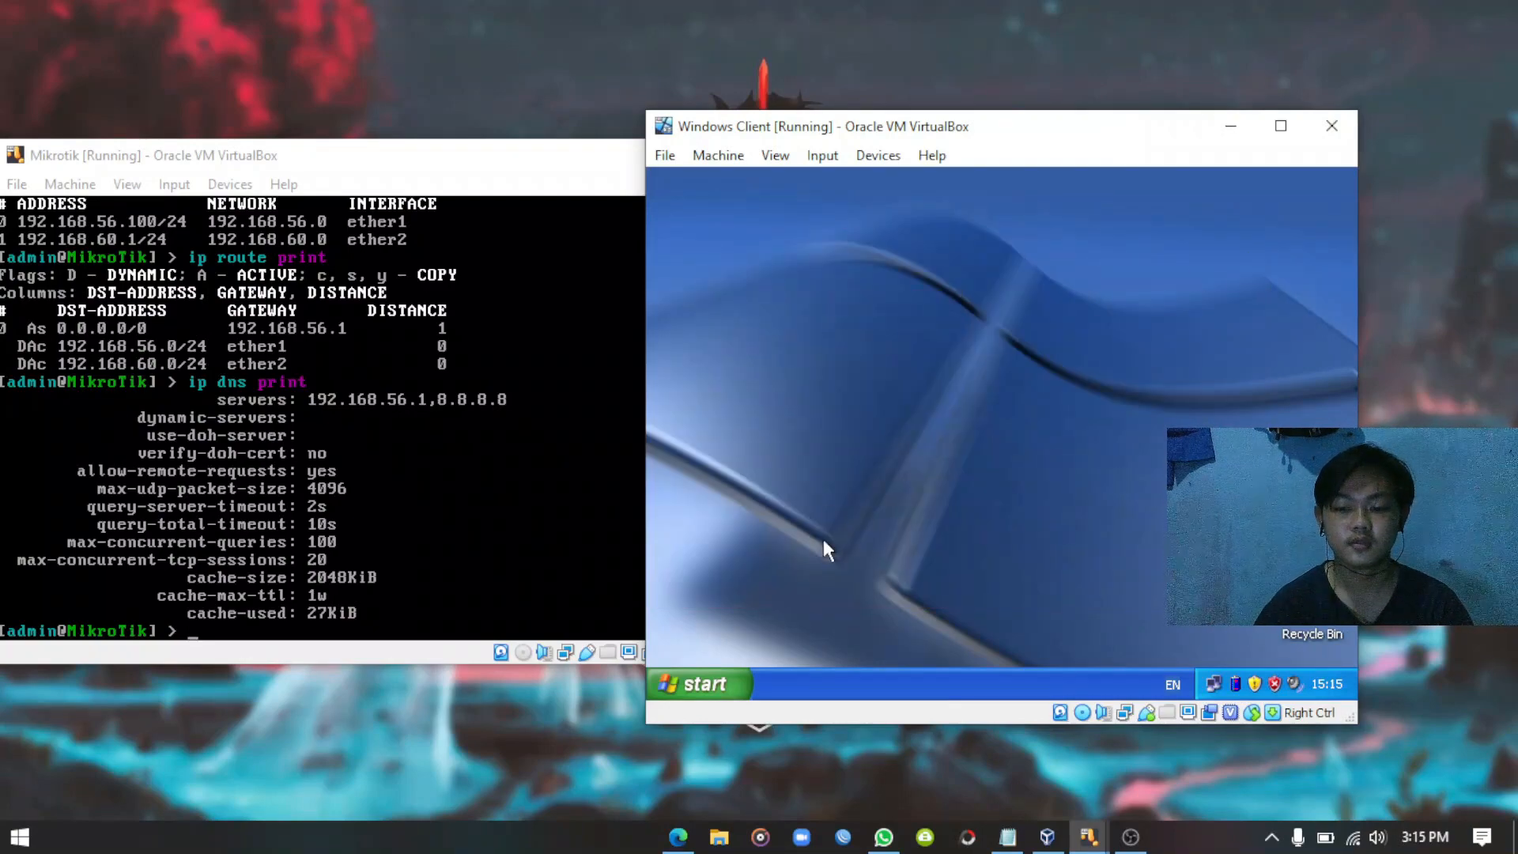
pyautogui.click(712, 683)
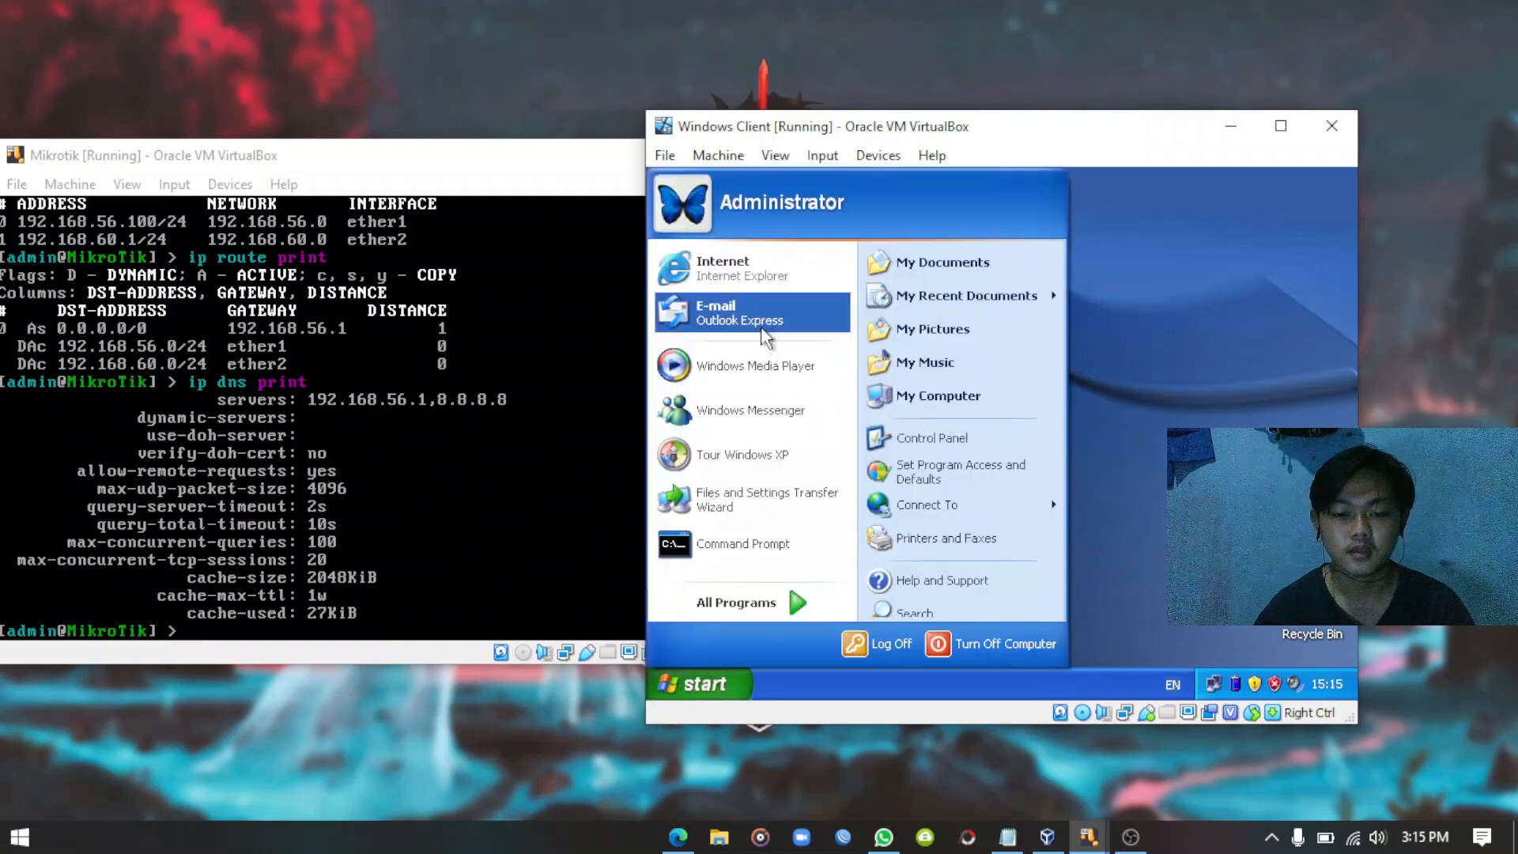
pyautogui.click(1146, 479)
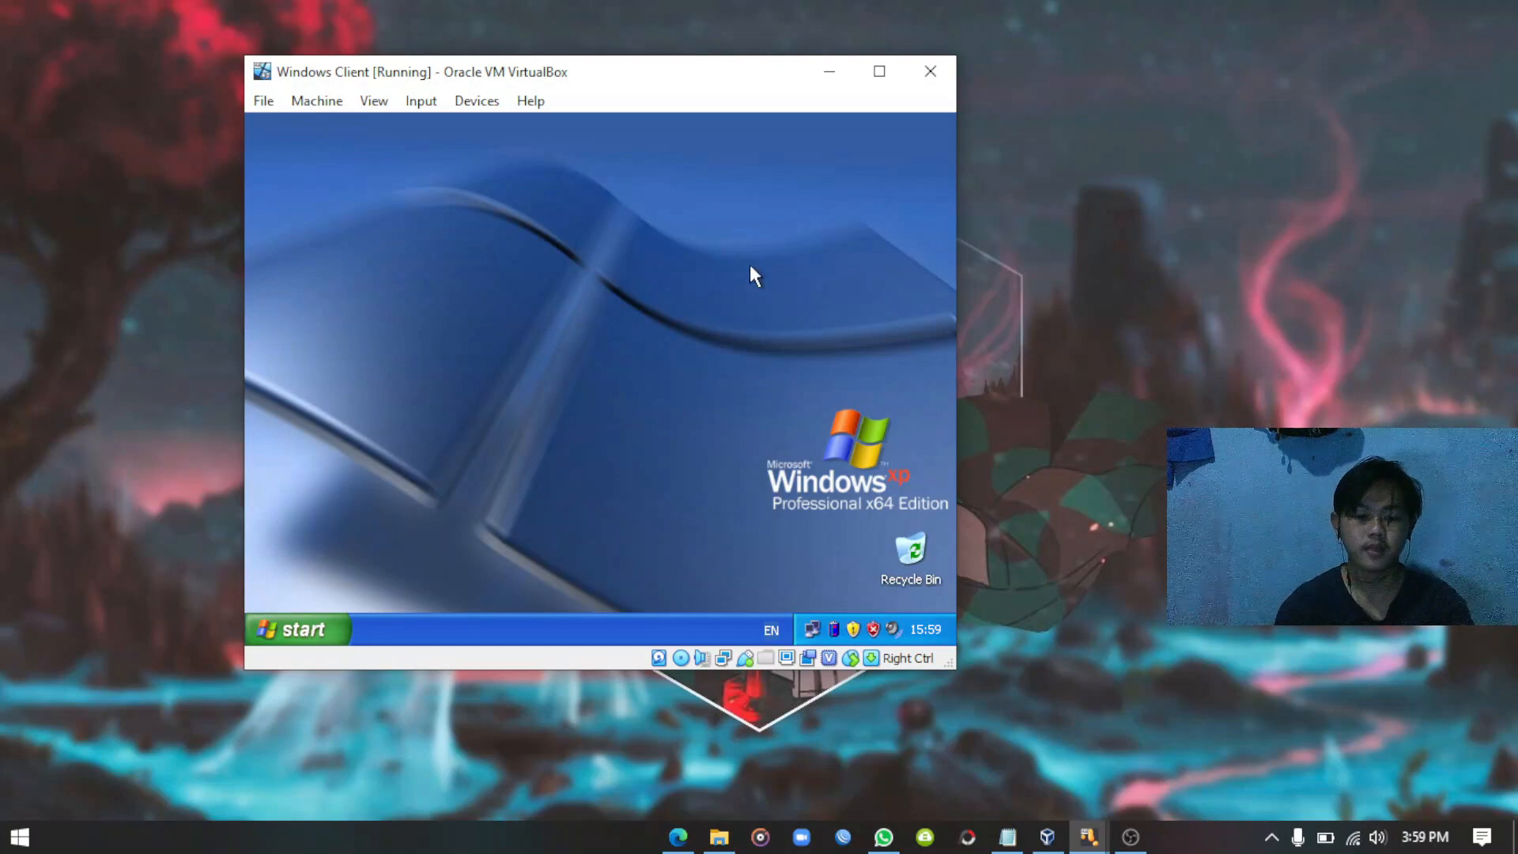
pyautogui.moveTo(569, 89); pyautogui.dragTo(641, 128)
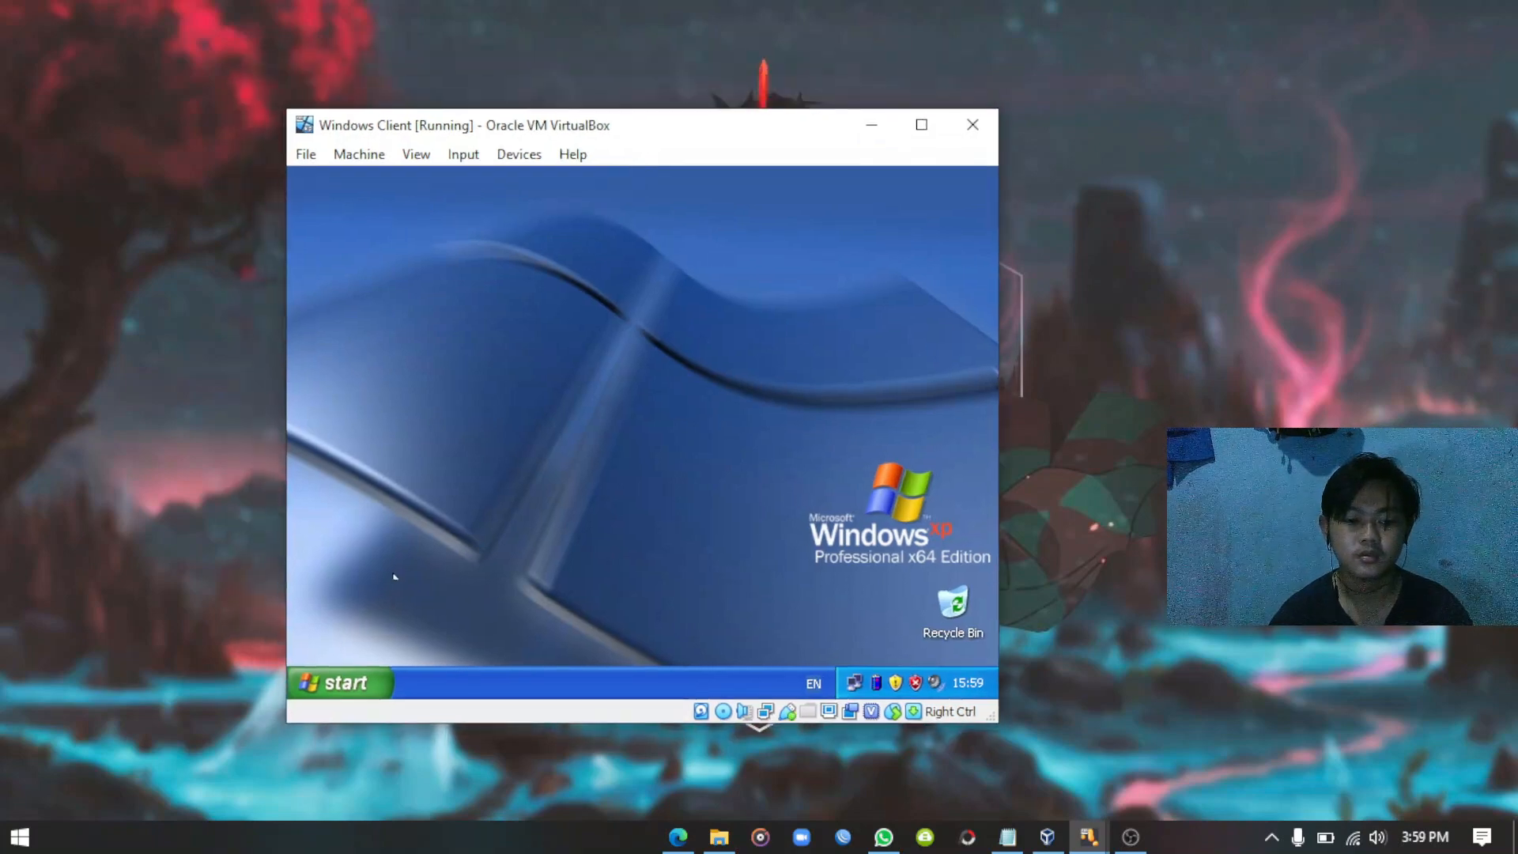
pyautogui.click(359, 678)
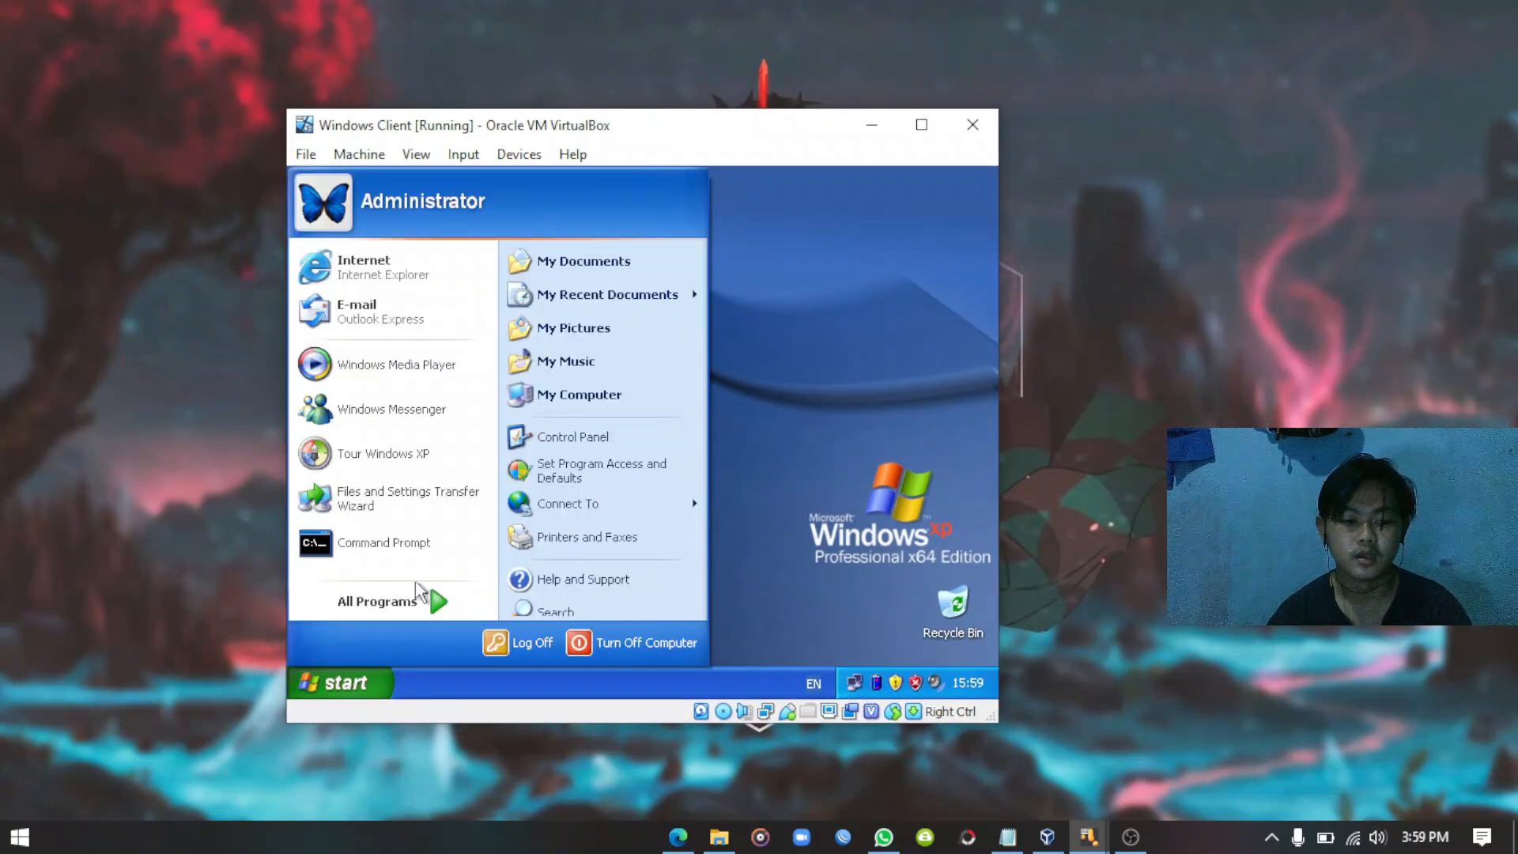
# Ping google.com from a guest Command Prompt, then restore and close the console.
pyautogui.click(386, 543)
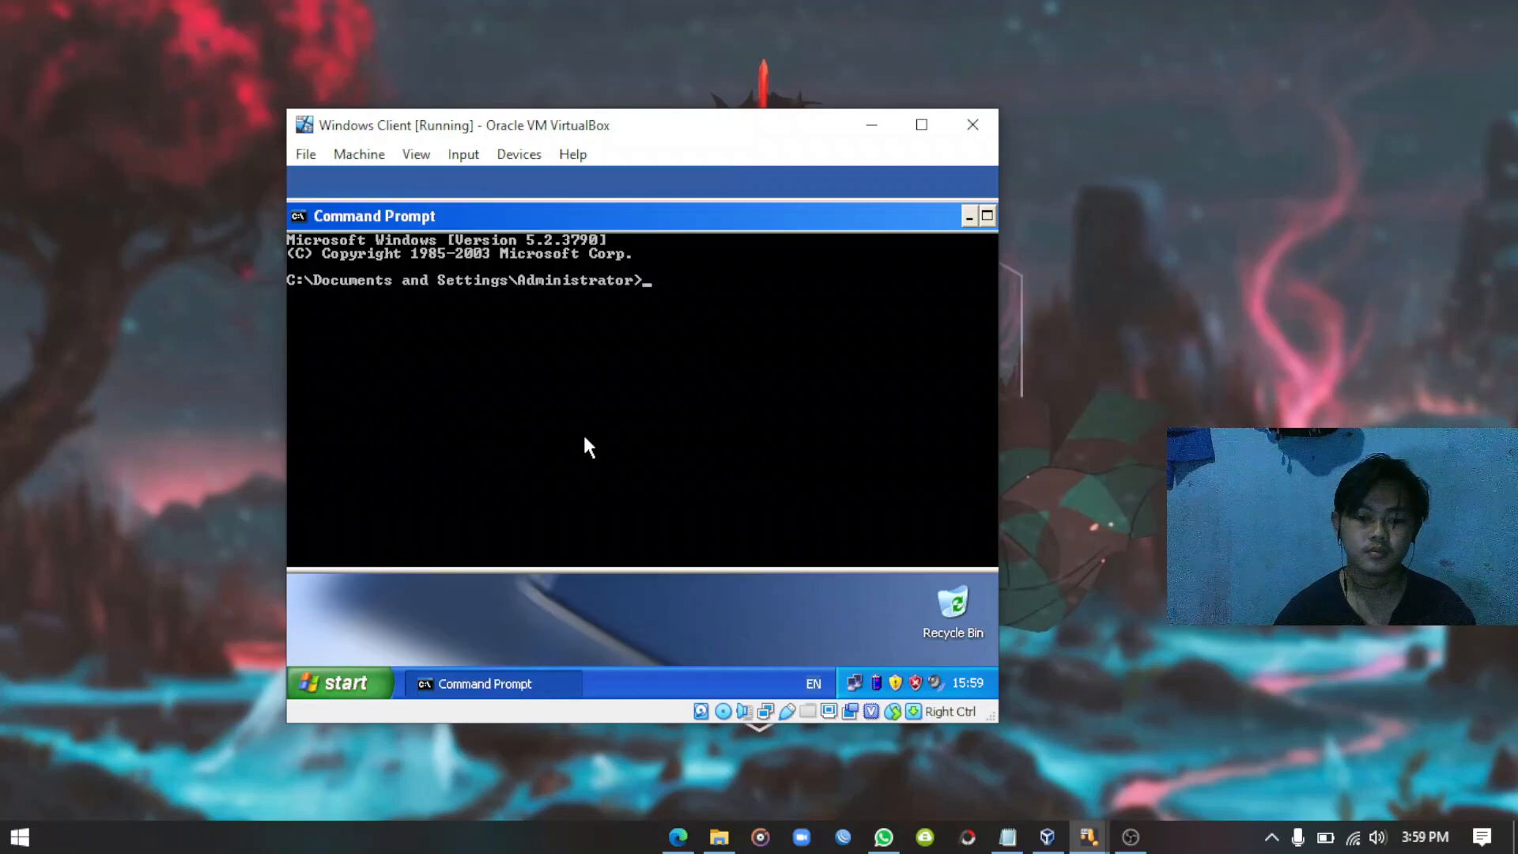
pyautogui.write('p')
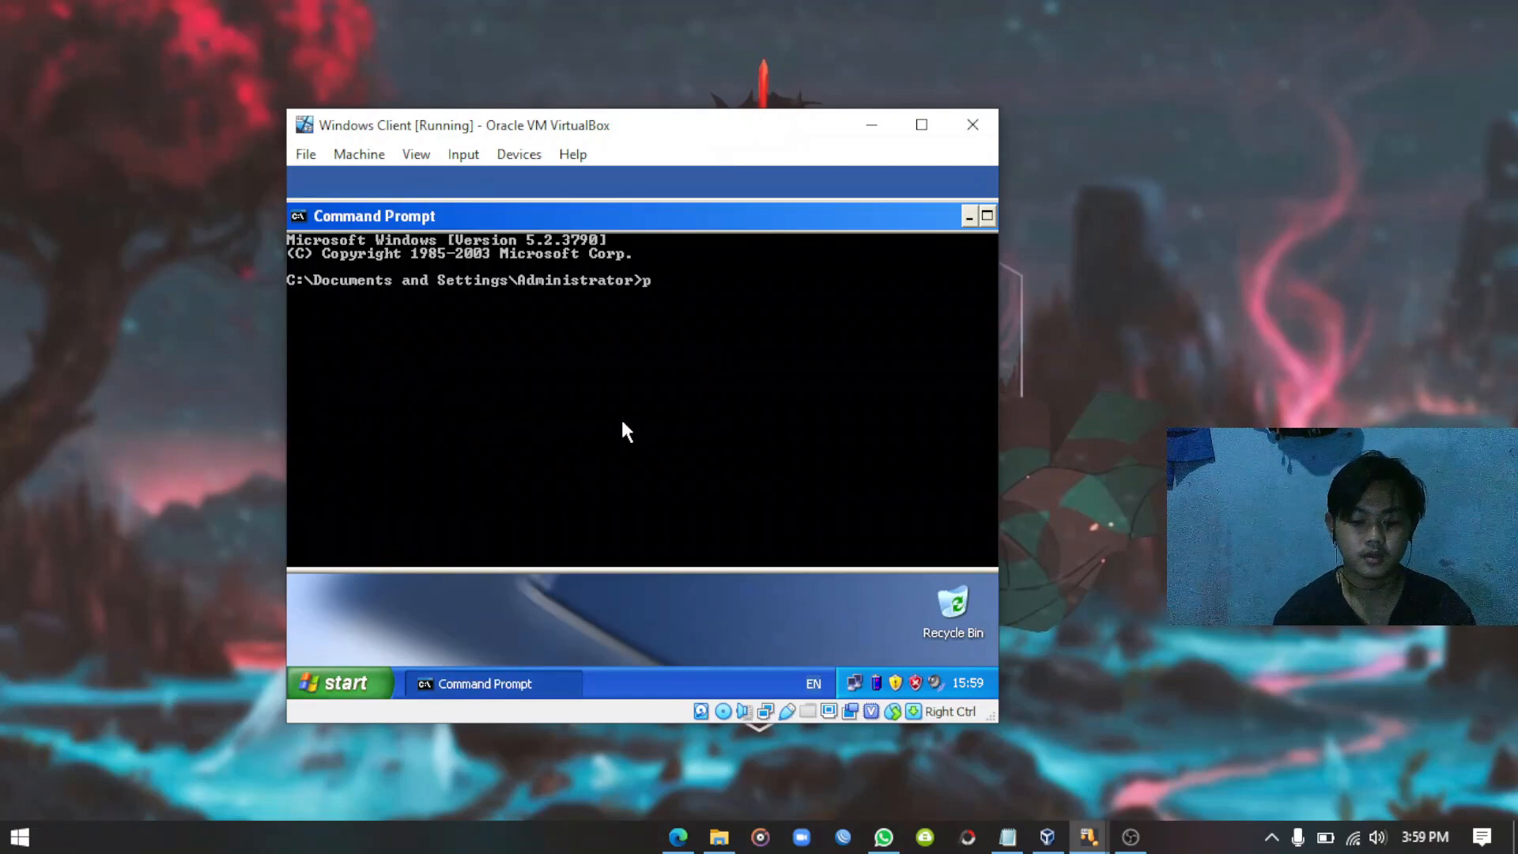
pyautogui.write('ing goog')
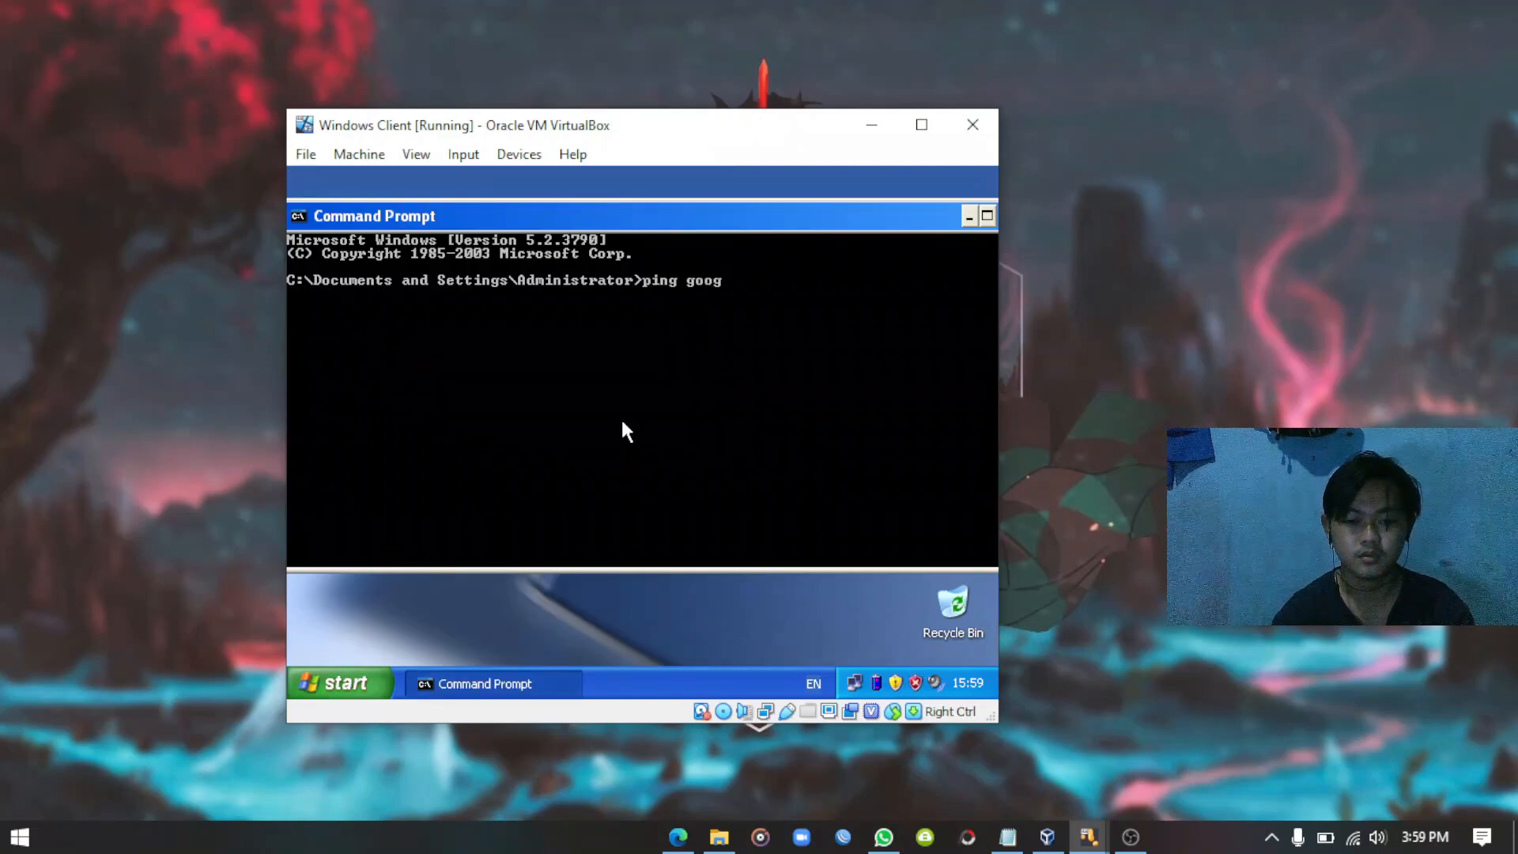
pyautogui.write('le.com')
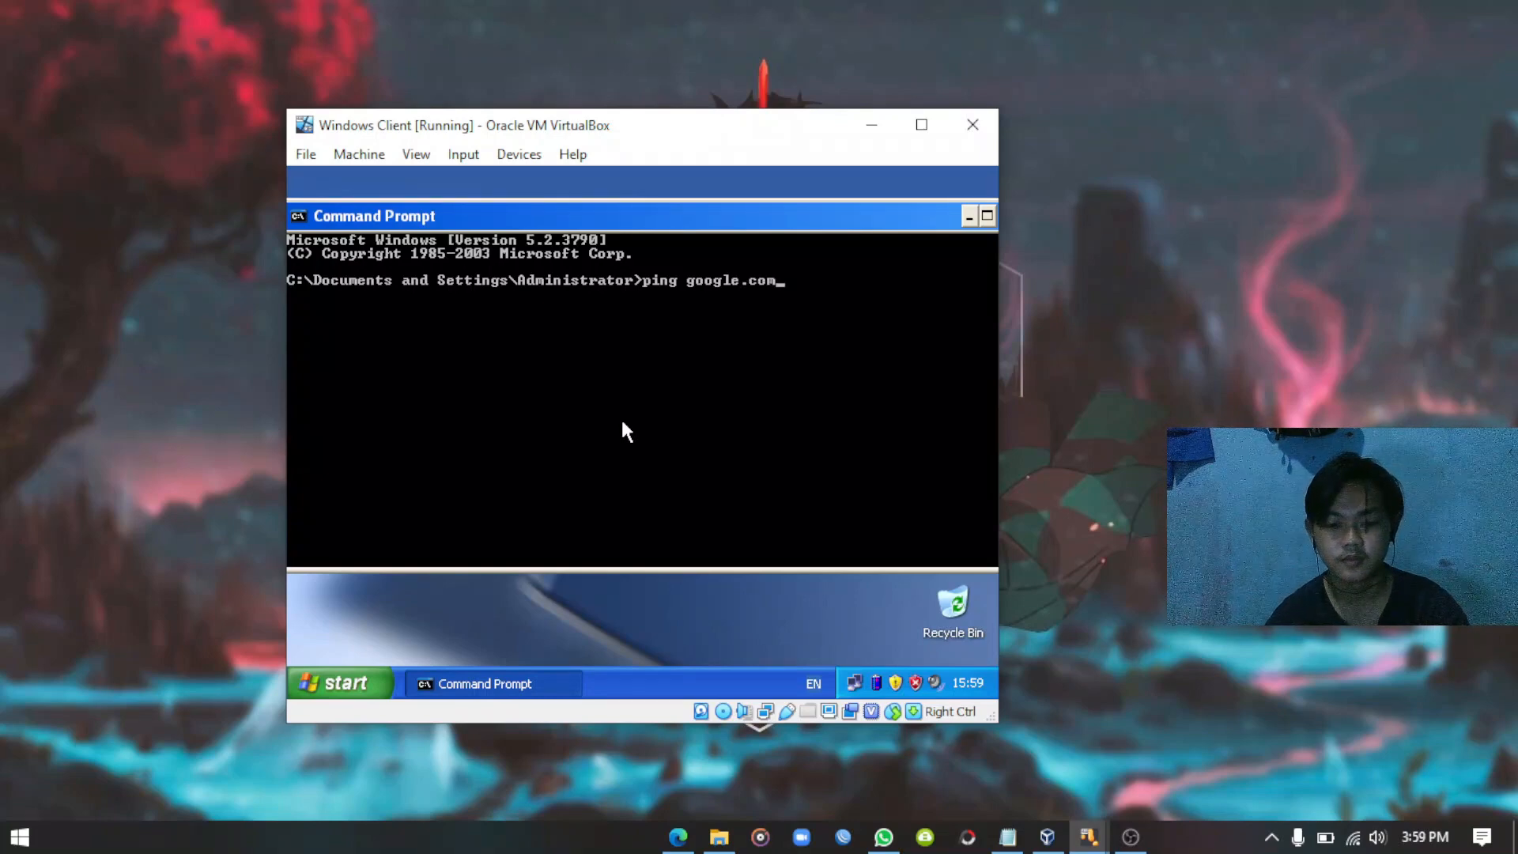
pyautogui.press('Return')
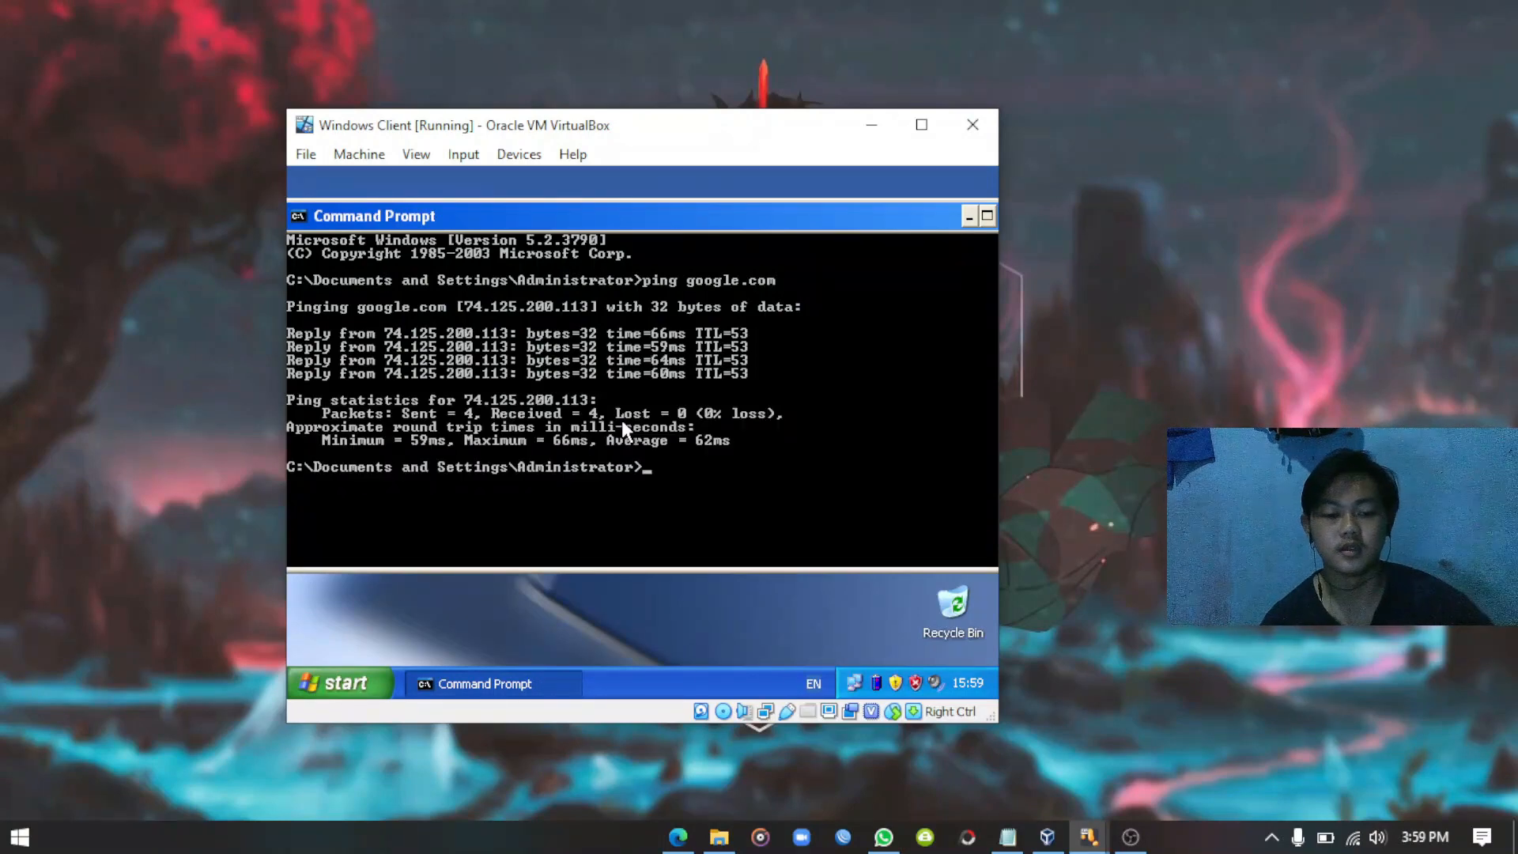
pyautogui.doubleClick(817, 220)
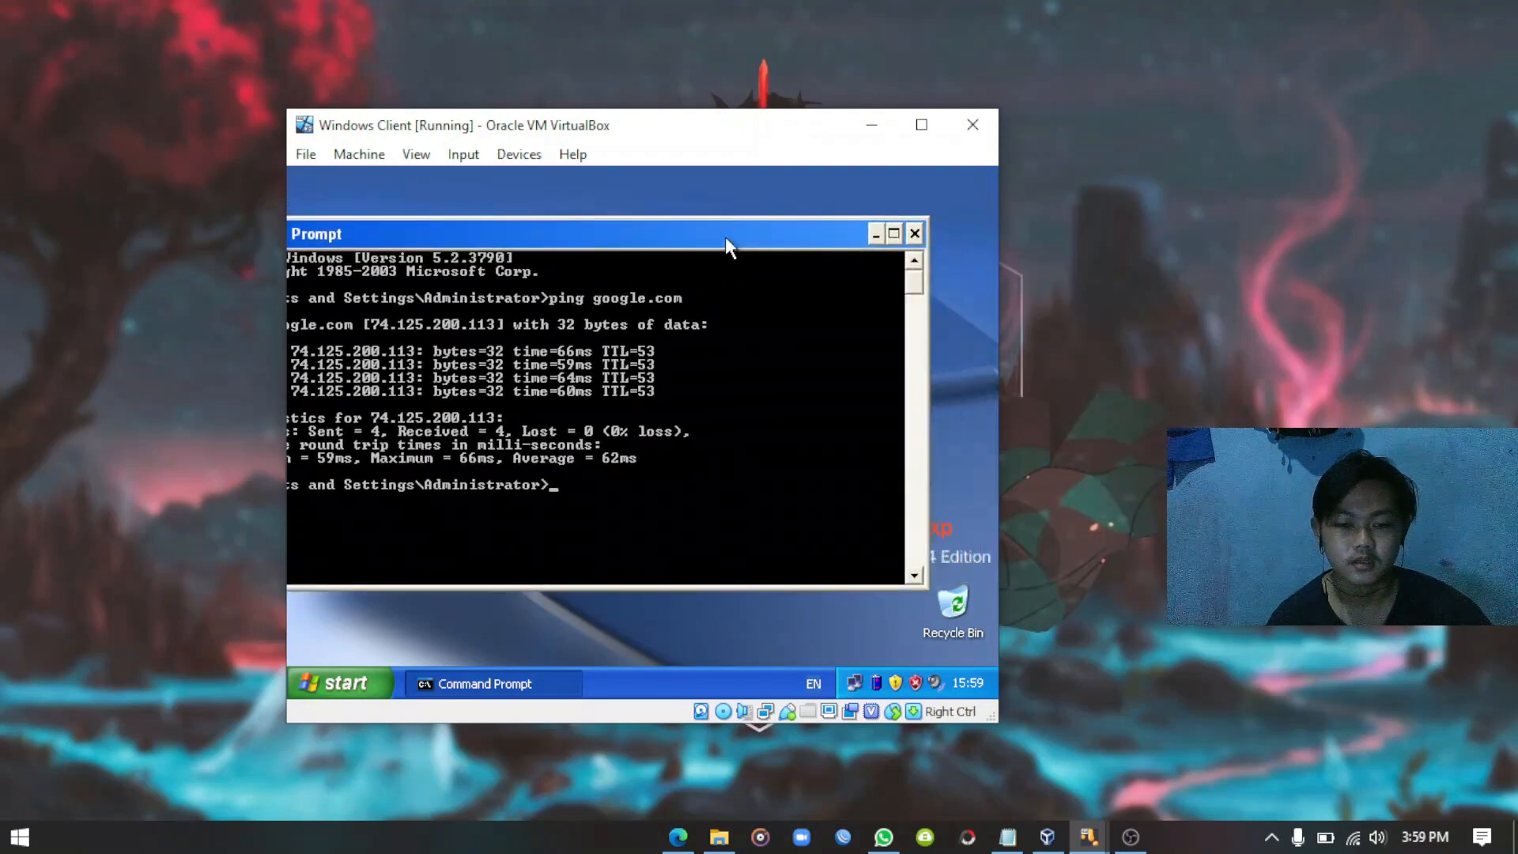
pyautogui.click(914, 234)
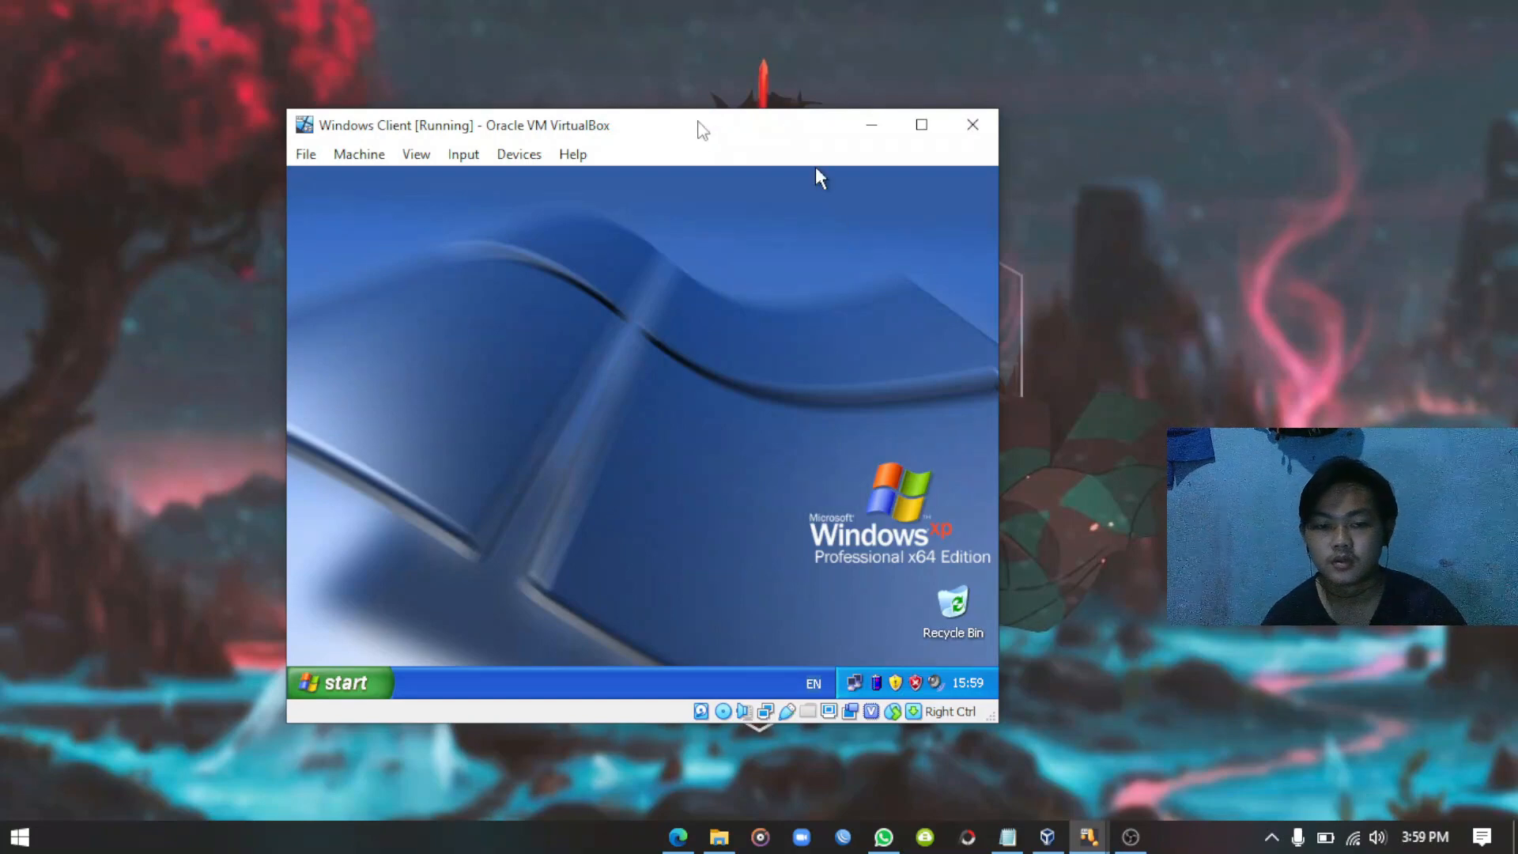
# Insert the Guest Additions CD image into the XP client VM.
pyautogui.moveTo(697, 122); pyautogui.dragTo(751, 98)
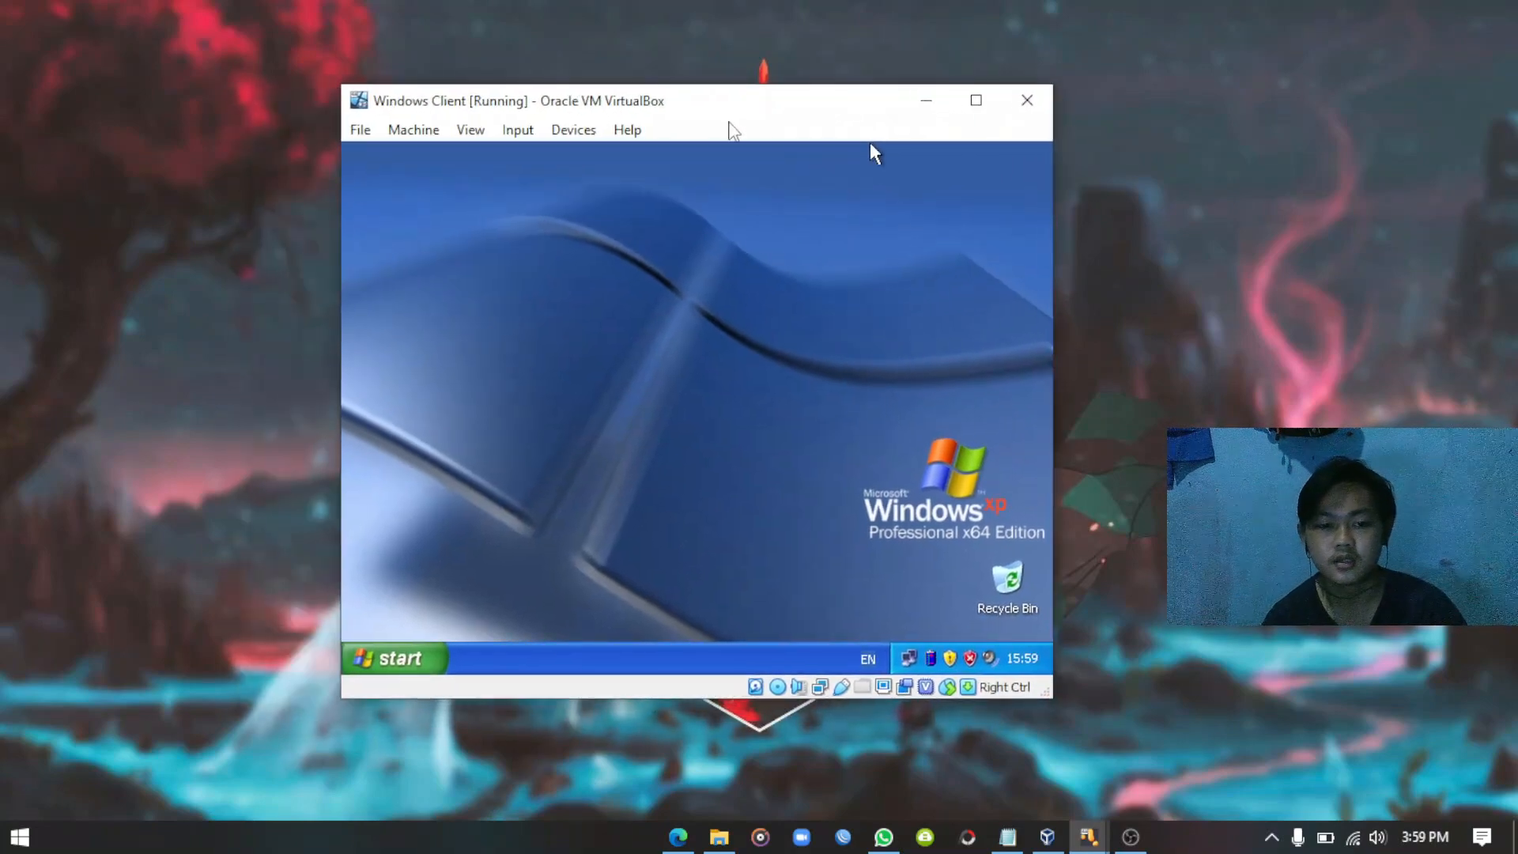
pyautogui.click(574, 132)
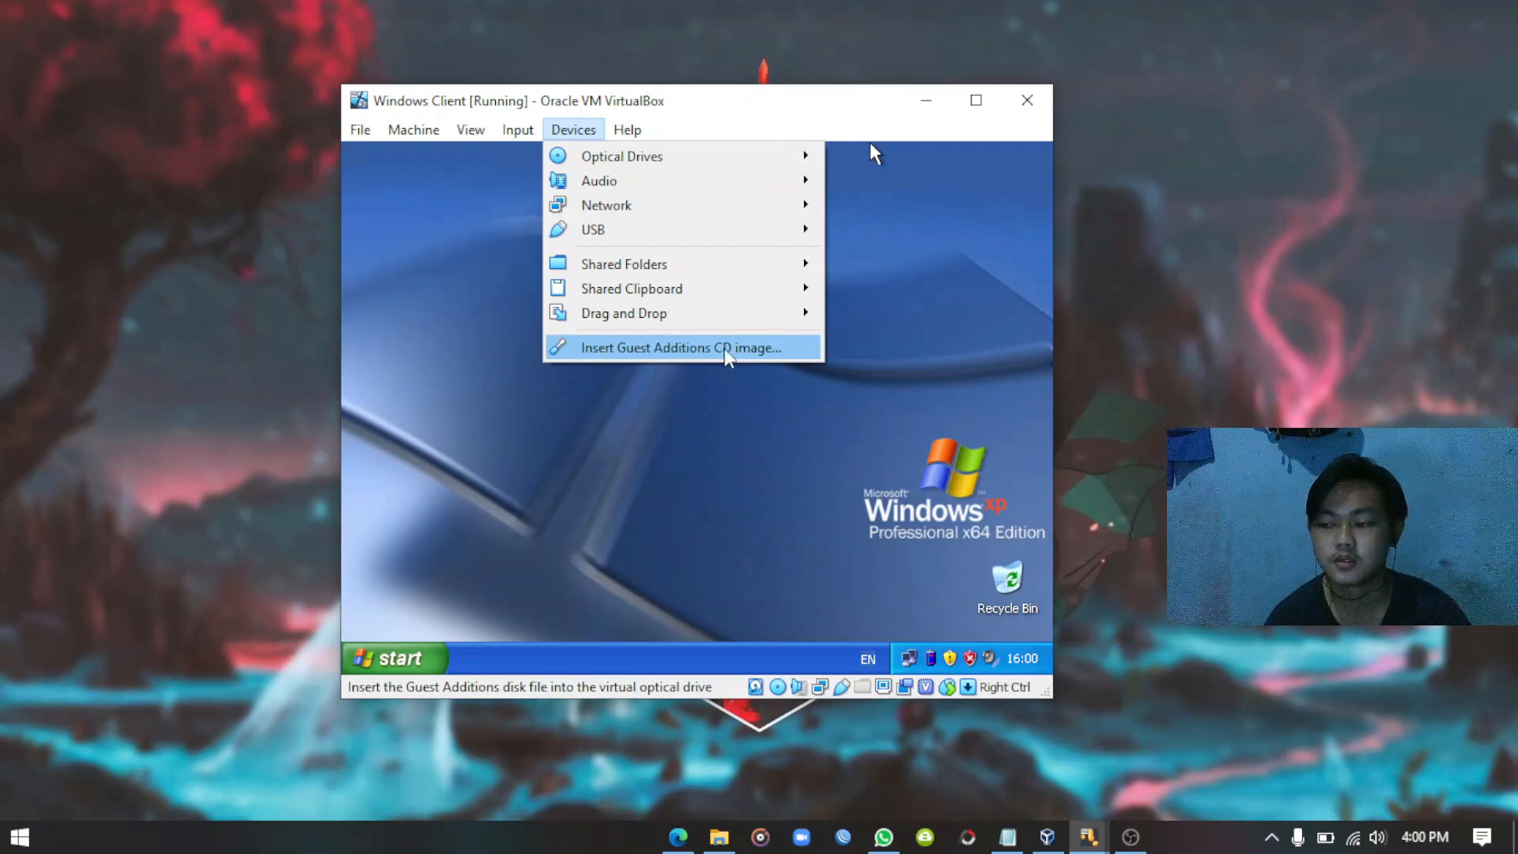
pyautogui.click(687, 352)
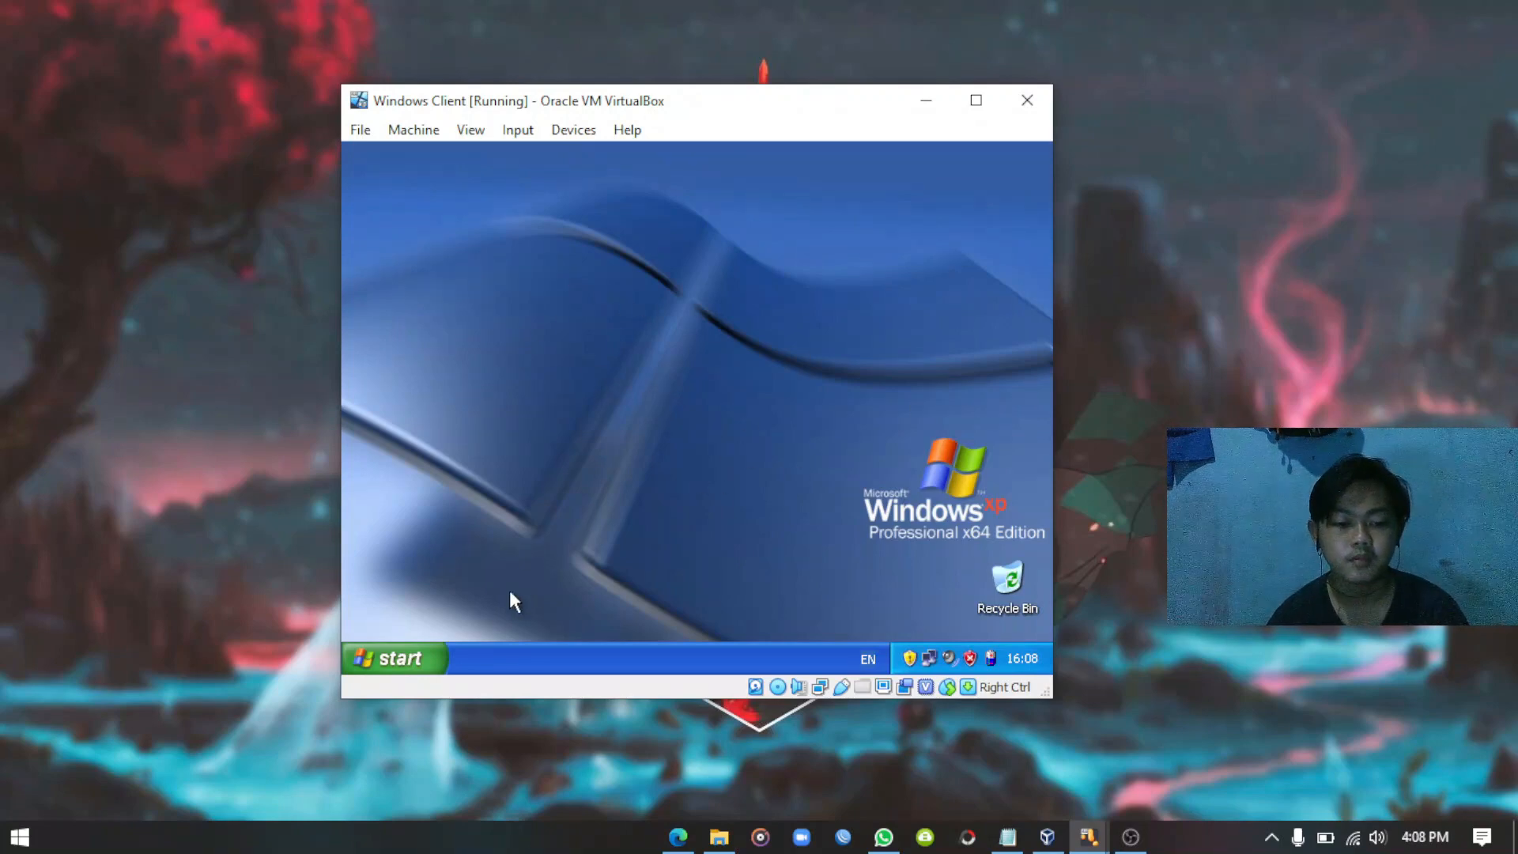
# Open My Computer in the guest and scroll down to the VirtualBox Guest Additions (D:) drive.
pyautogui.click(416, 661)
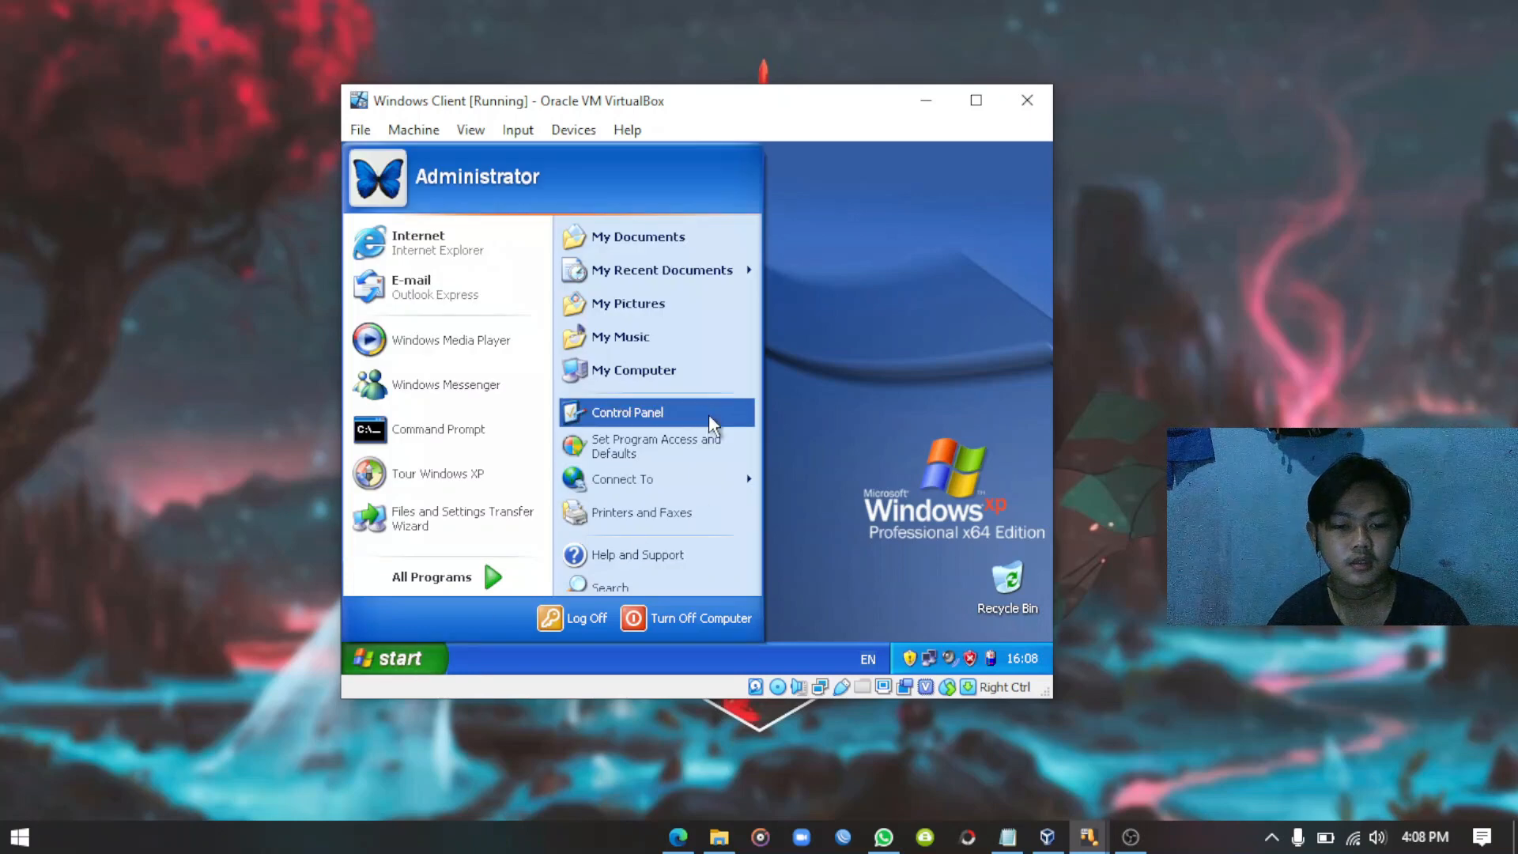
pyautogui.click(655, 372)
pyautogui.scroll(-1, 790, 458)
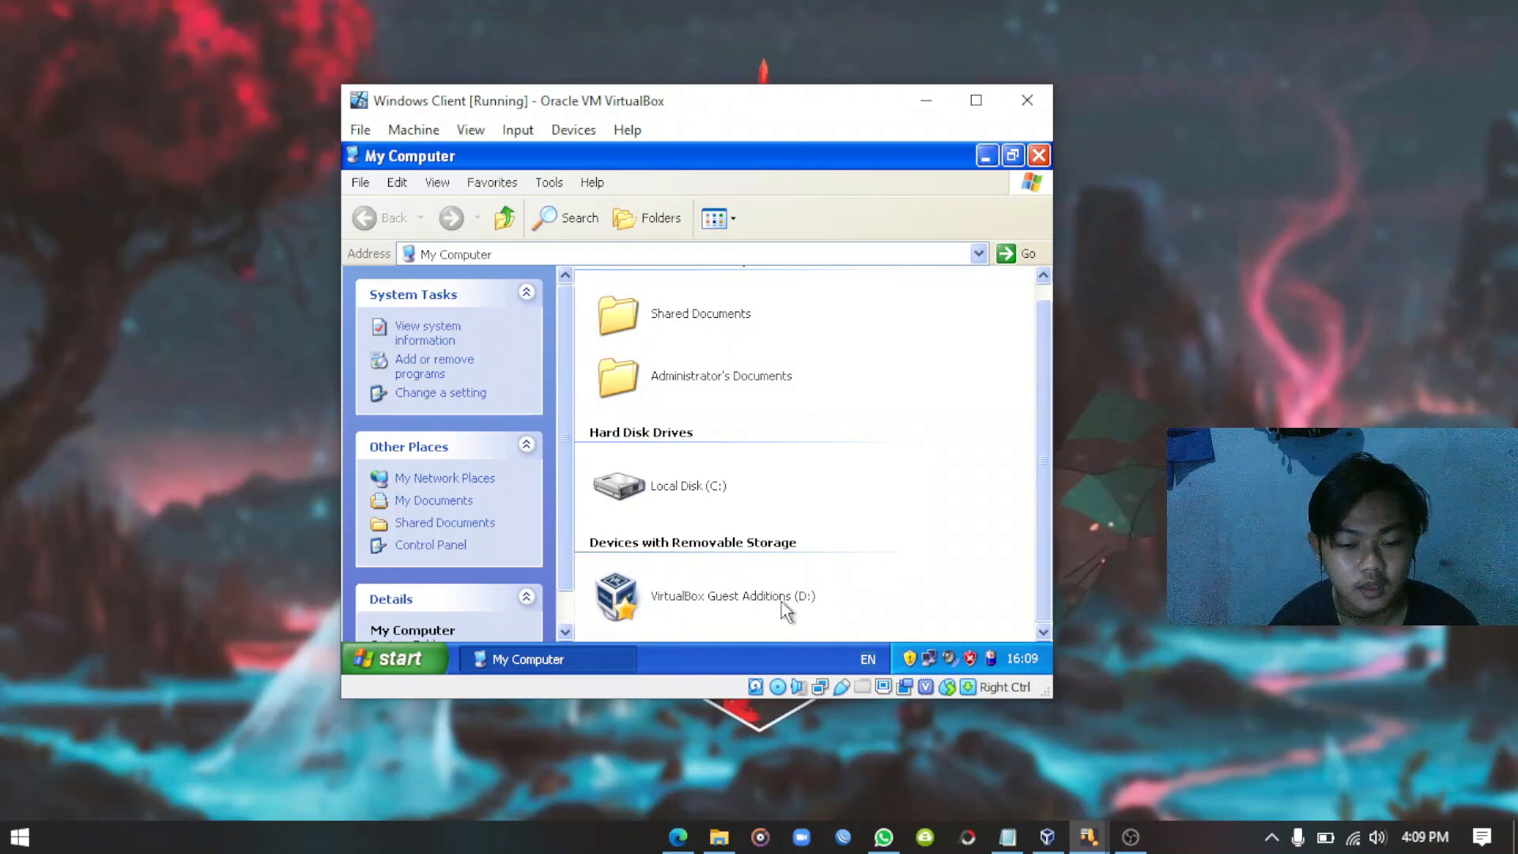
# Install Guest Additions from D: with default location, allowing all unsigned drivers, then reboot.
pyautogui.doubleClick(691, 599)
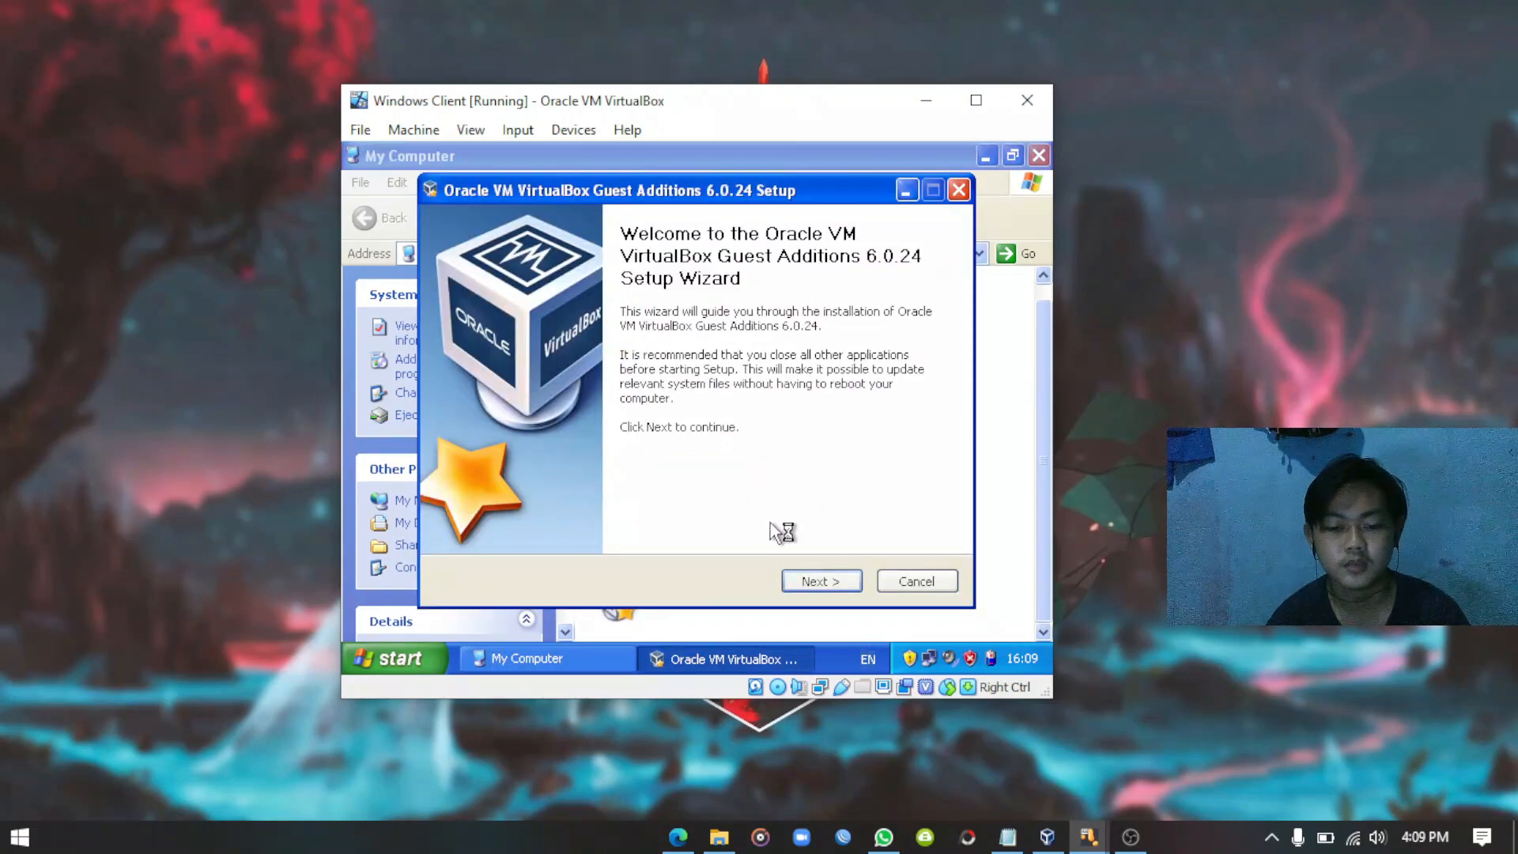
pyautogui.click(822, 584)
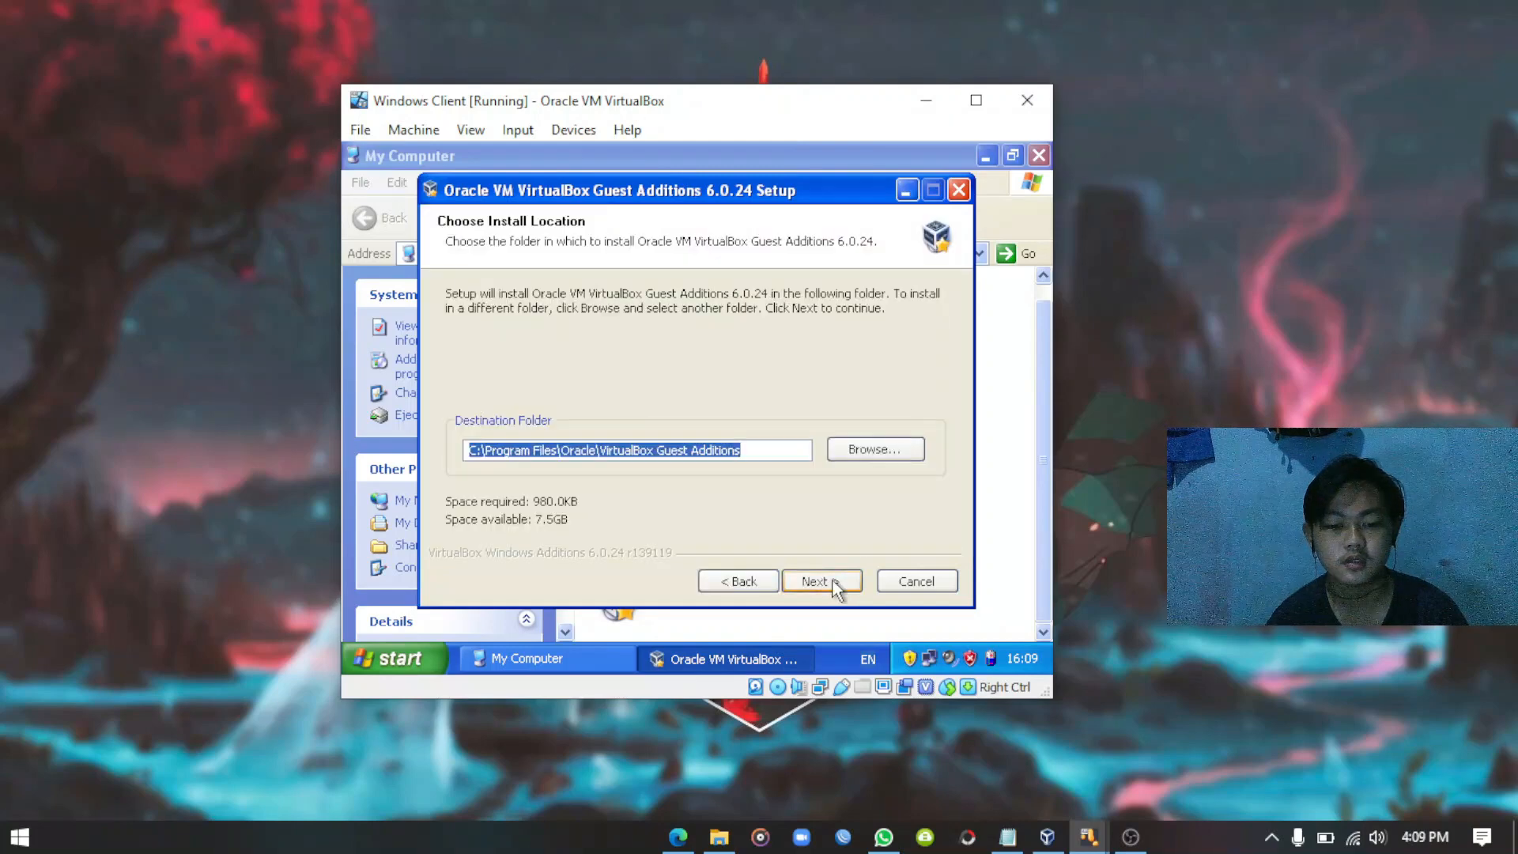
pyautogui.click(835, 587)
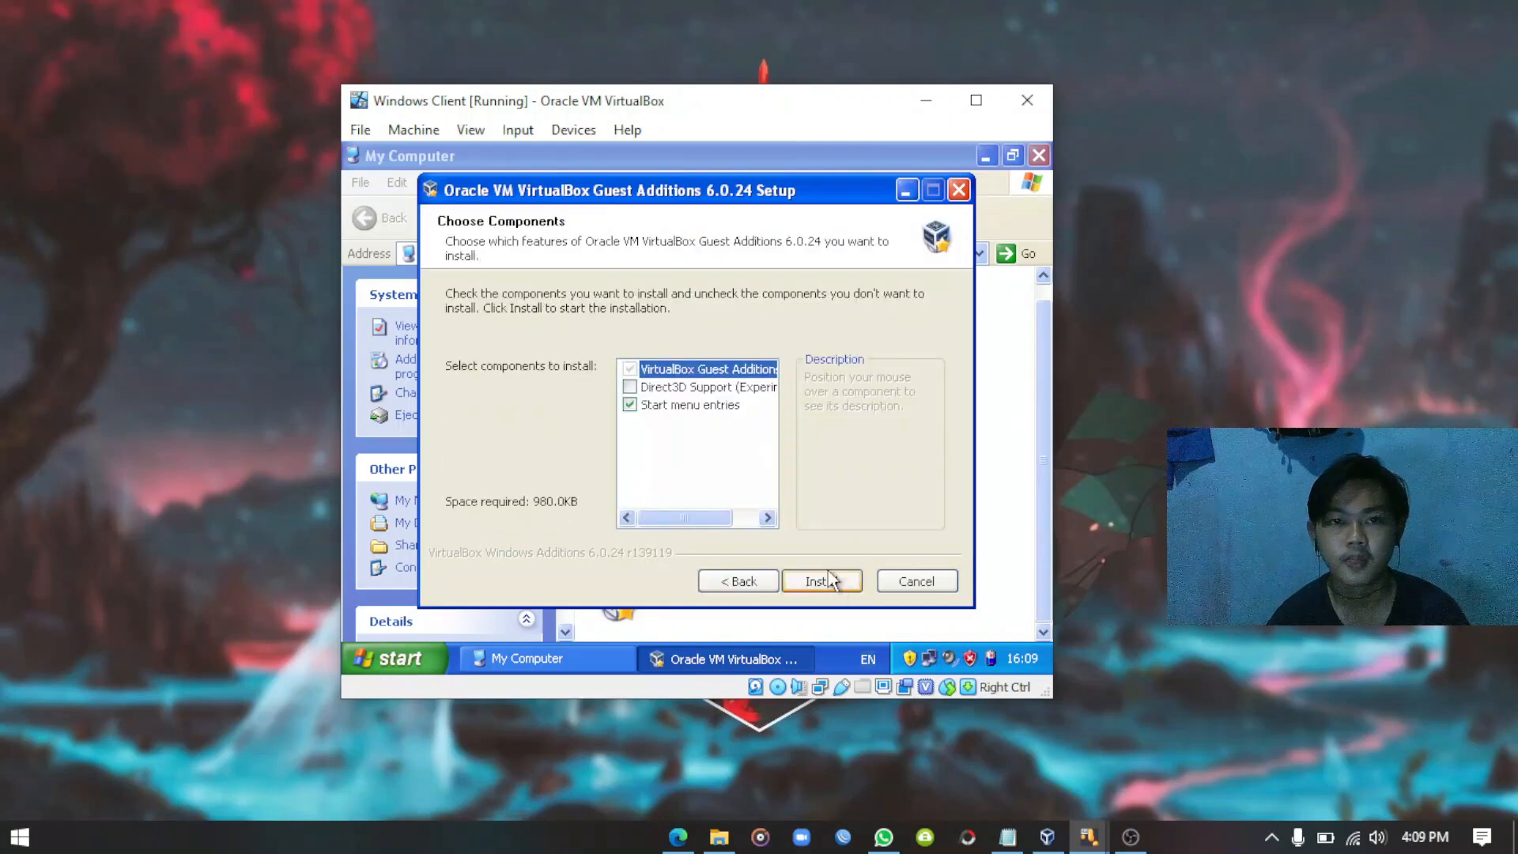
pyautogui.click(824, 585)
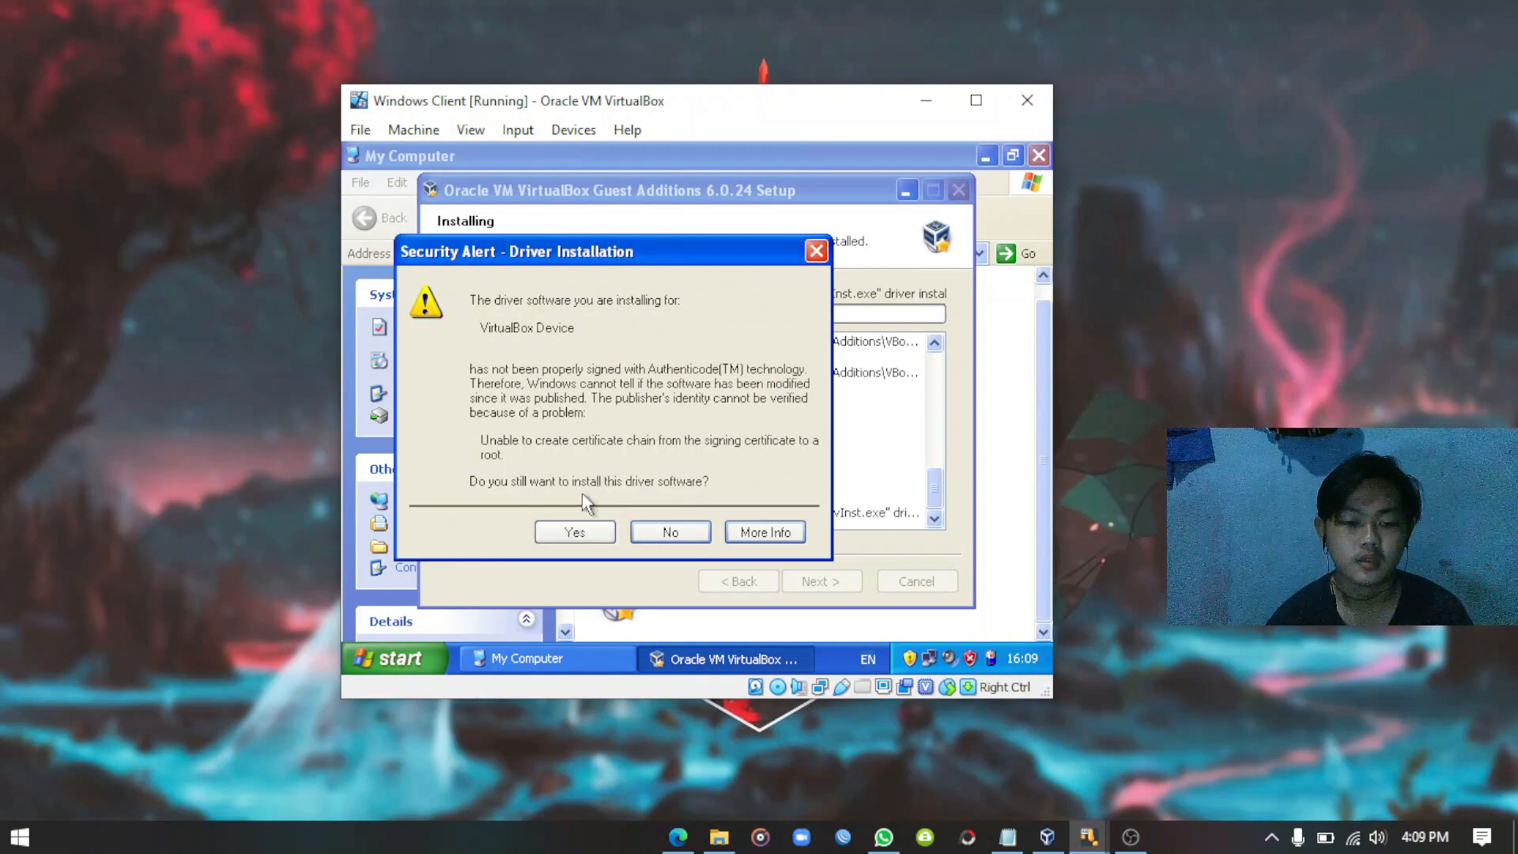
pyautogui.click(573, 532)
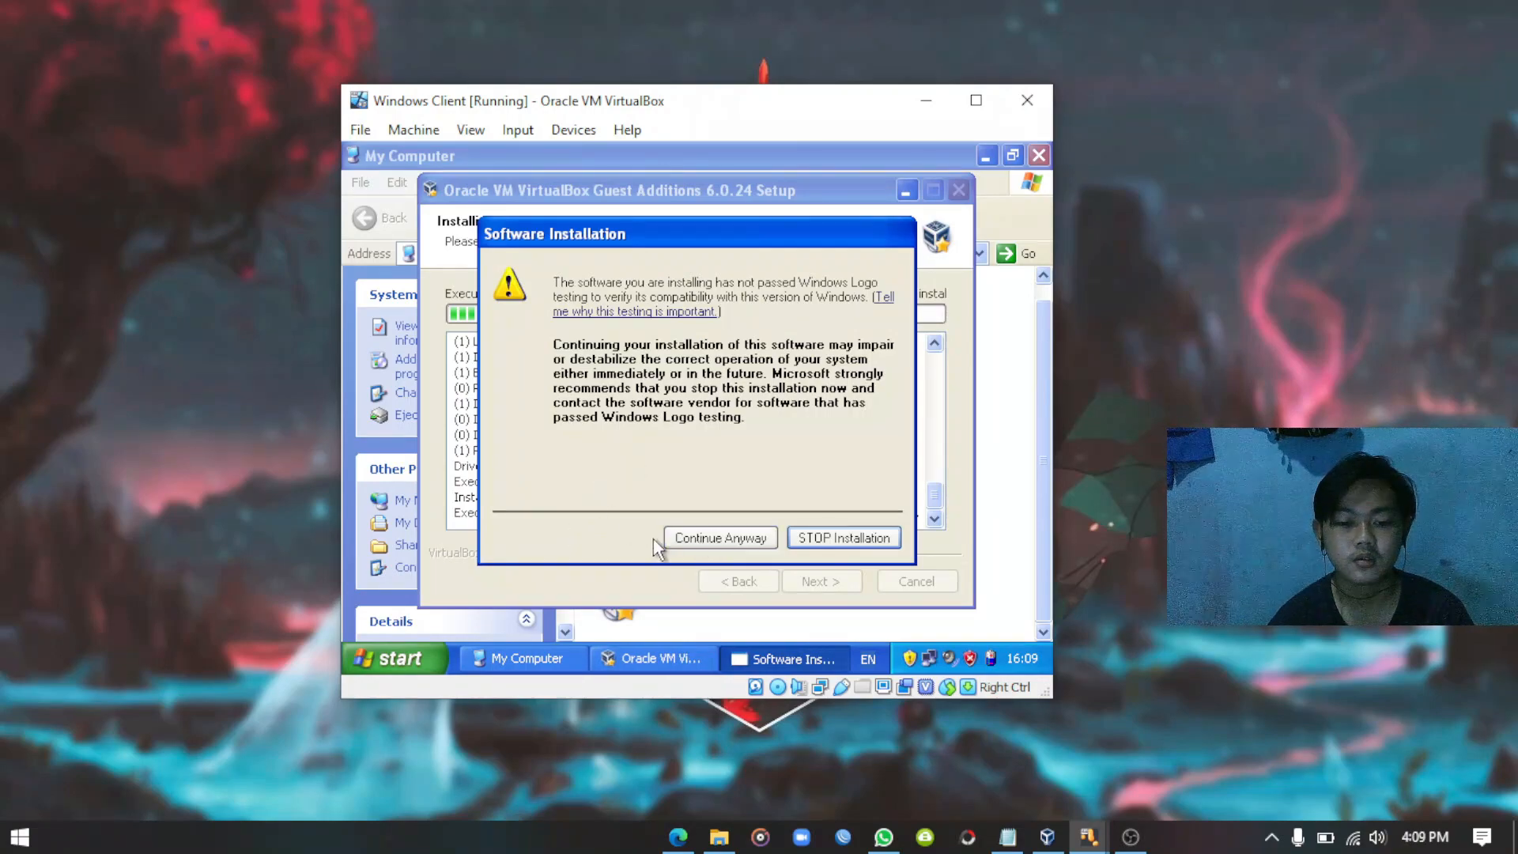
pyautogui.click(708, 538)
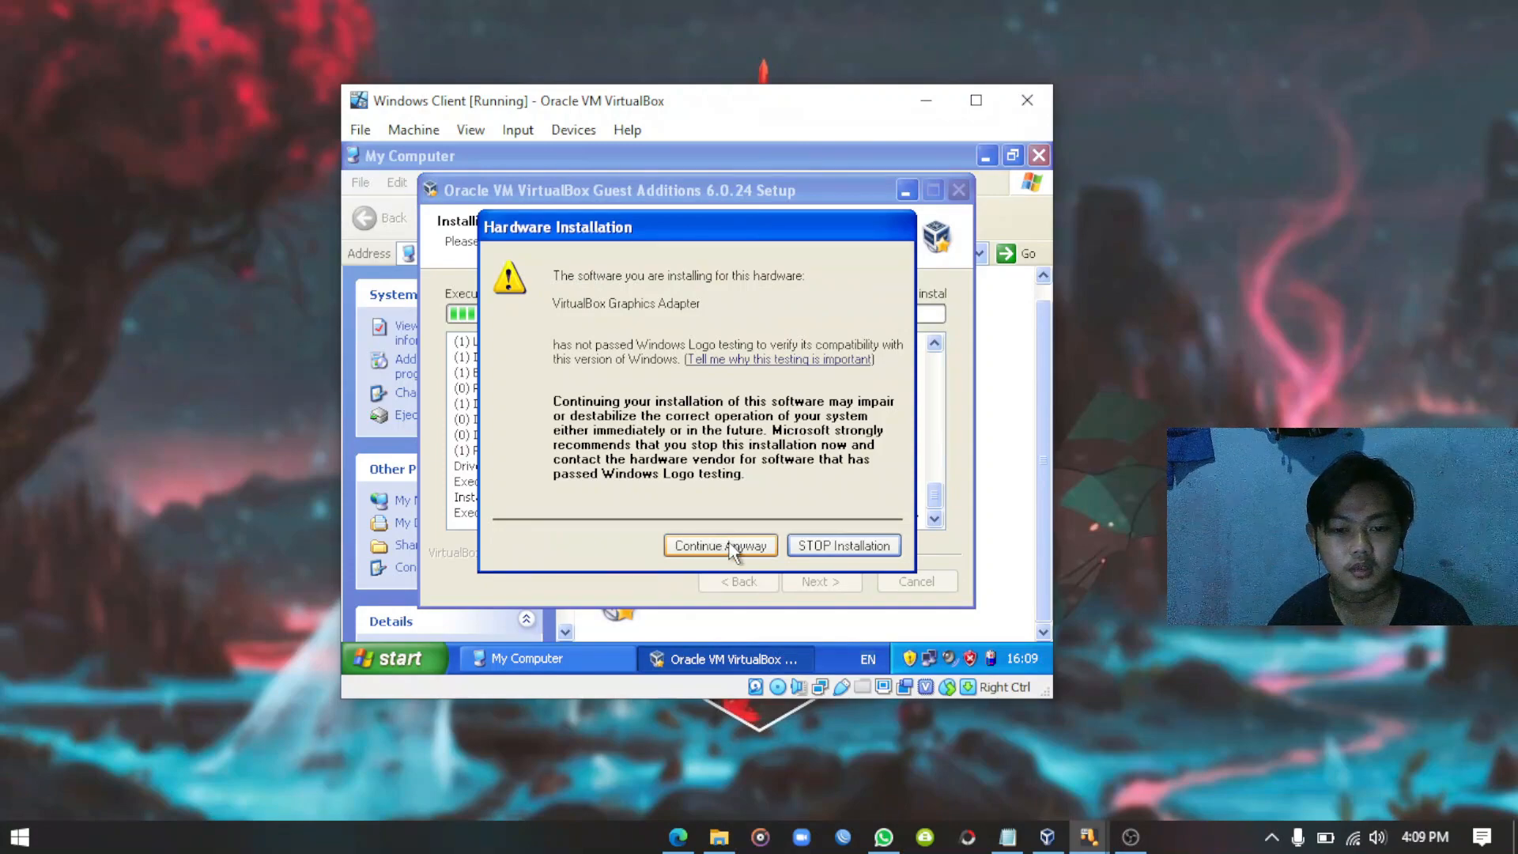
pyautogui.click(729, 544)
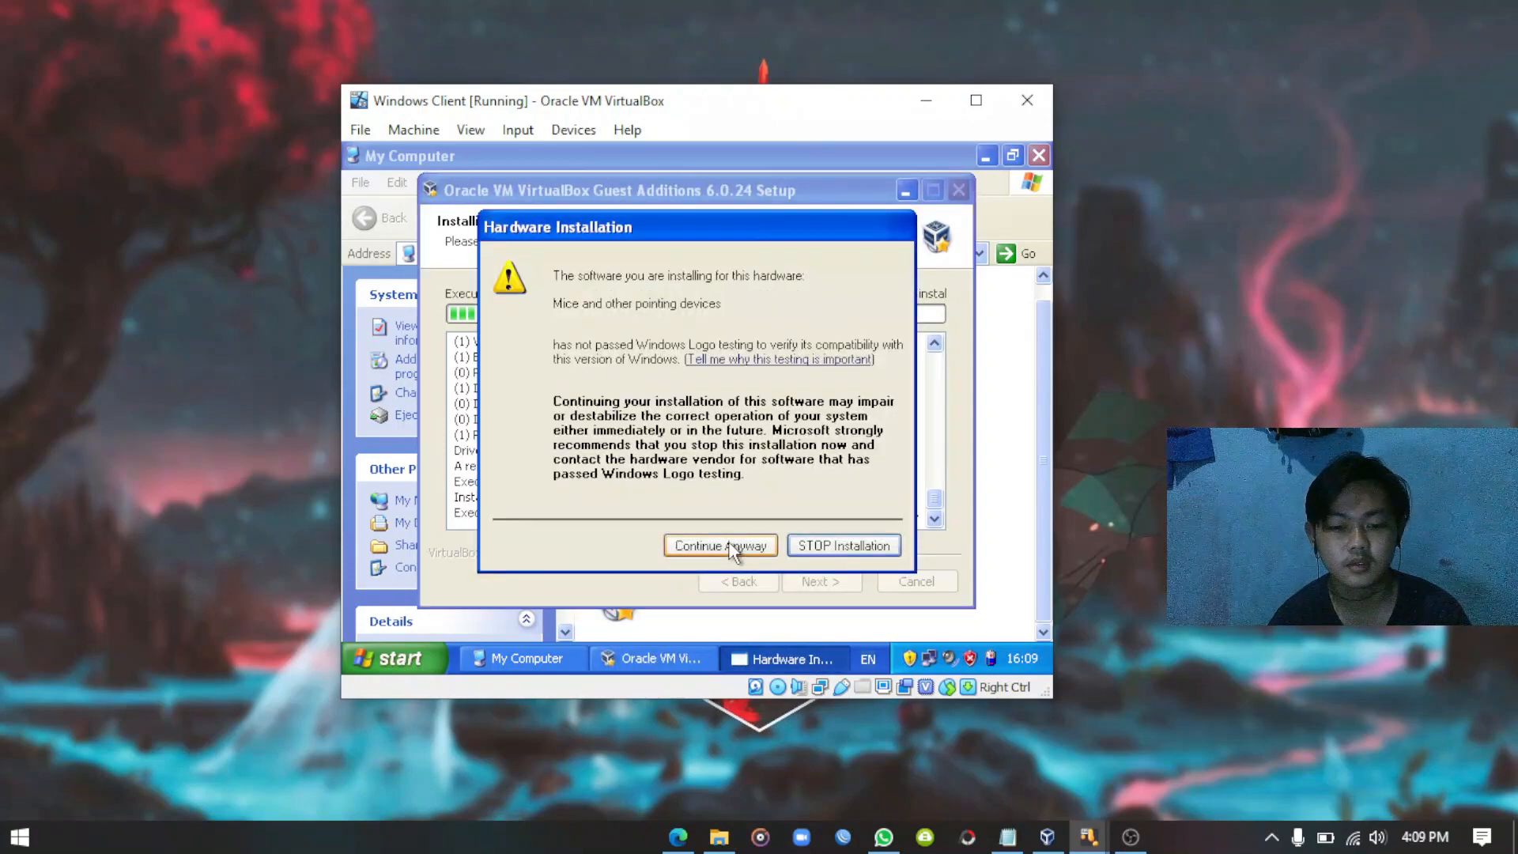
pyautogui.click(729, 545)
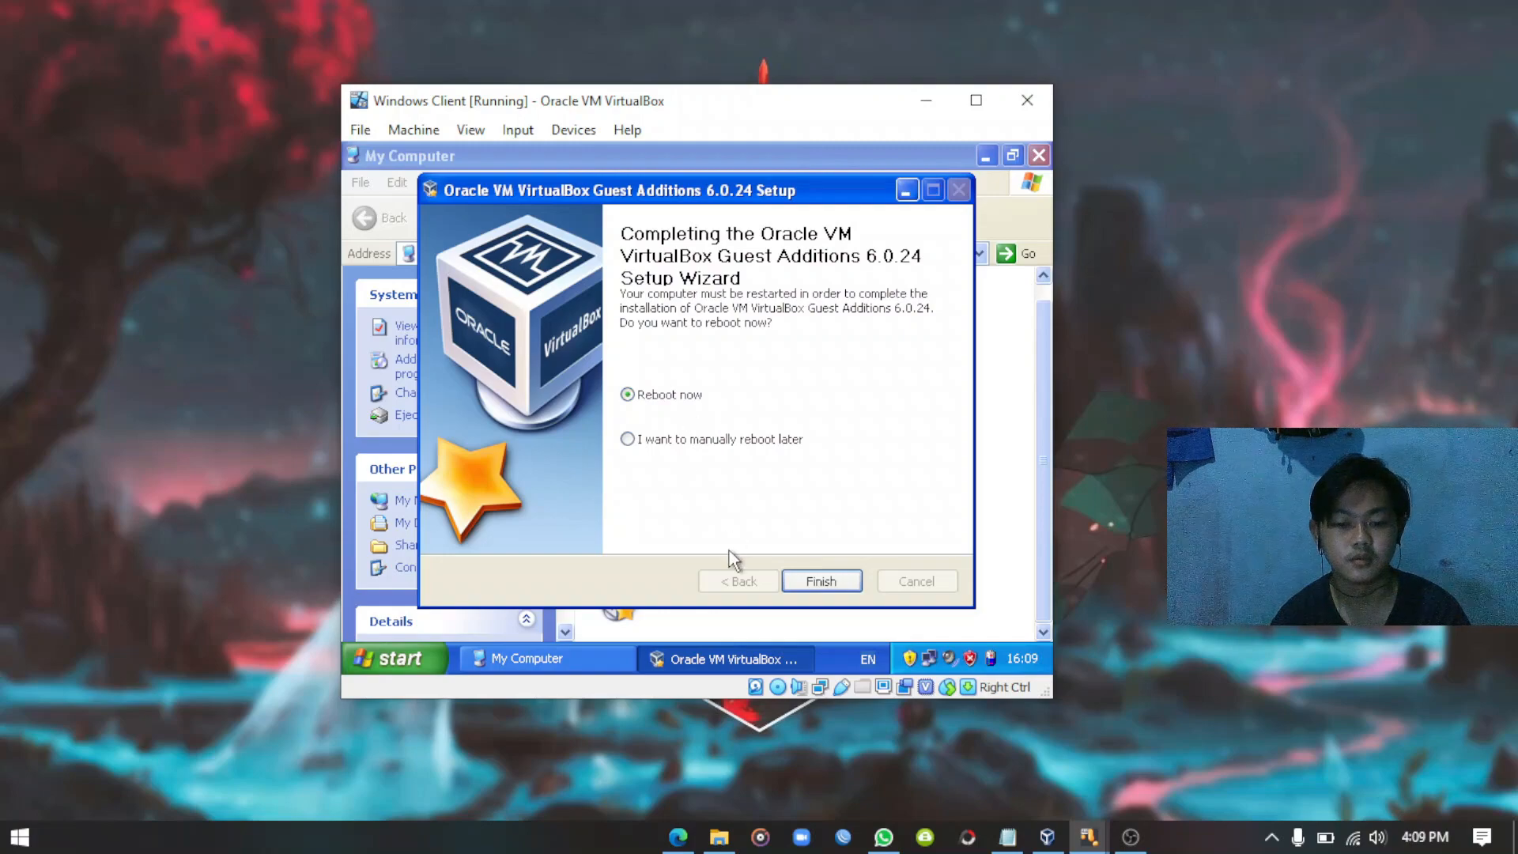
pyautogui.click(822, 581)
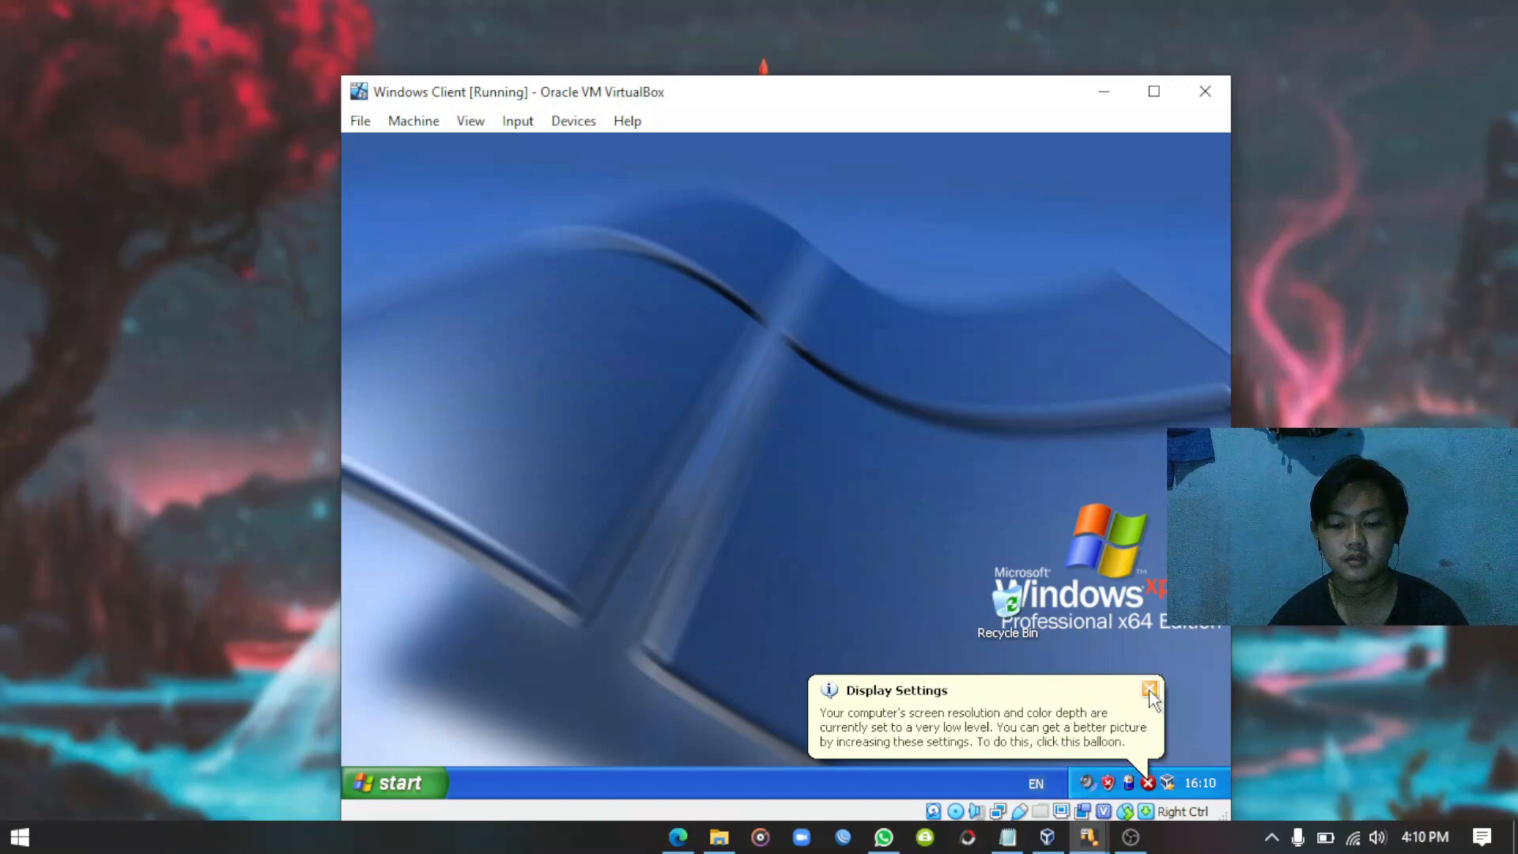
# Dismiss the display settings and antivirus notification balloons in the XP guest.
pyautogui.click(1150, 690)
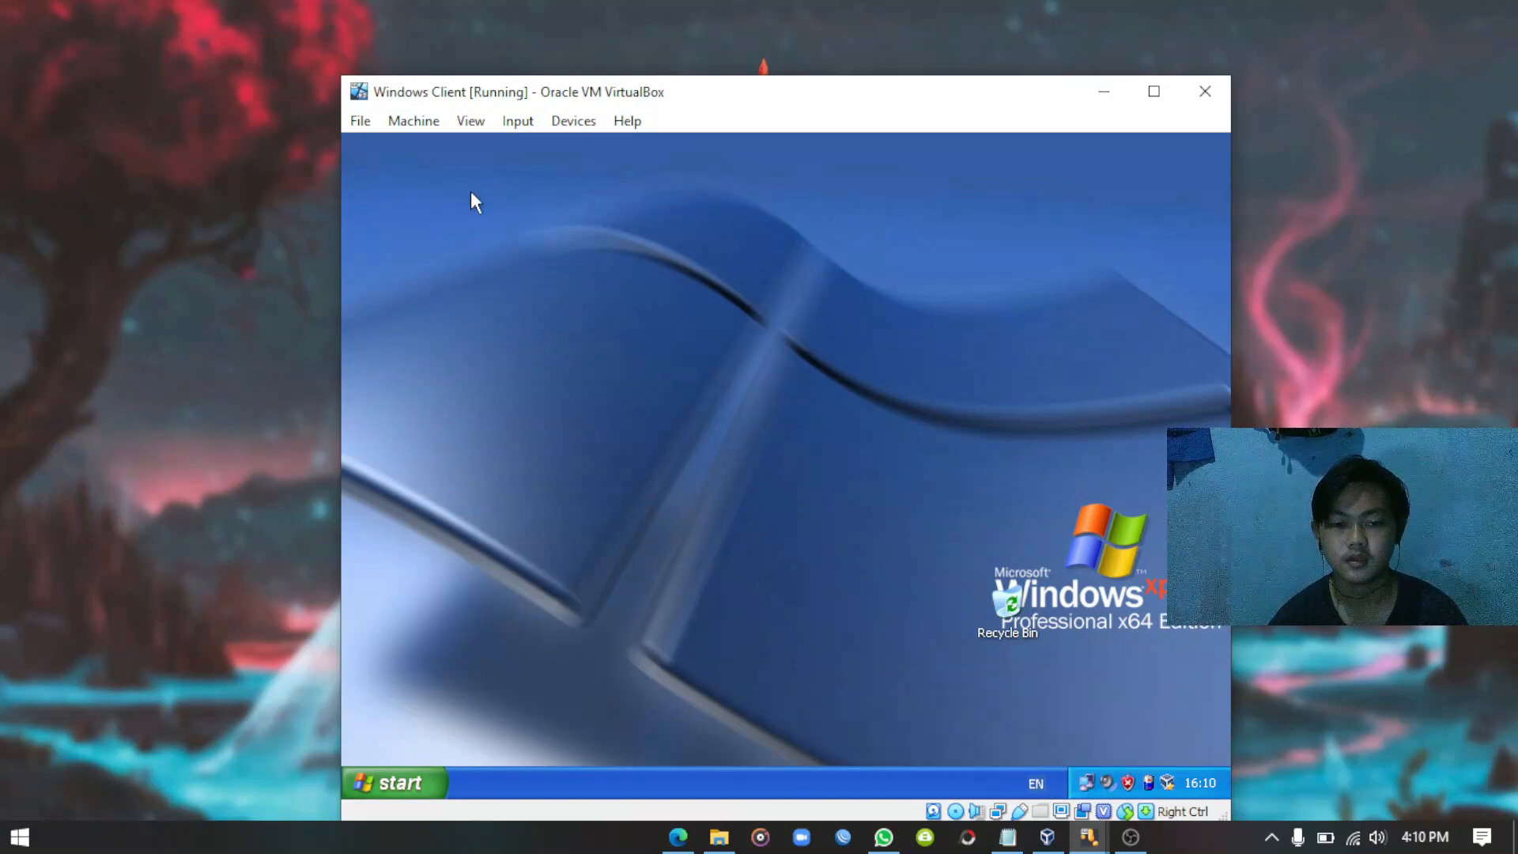
pyautogui.moveTo(783, 105); pyautogui.dragTo(744, 67)
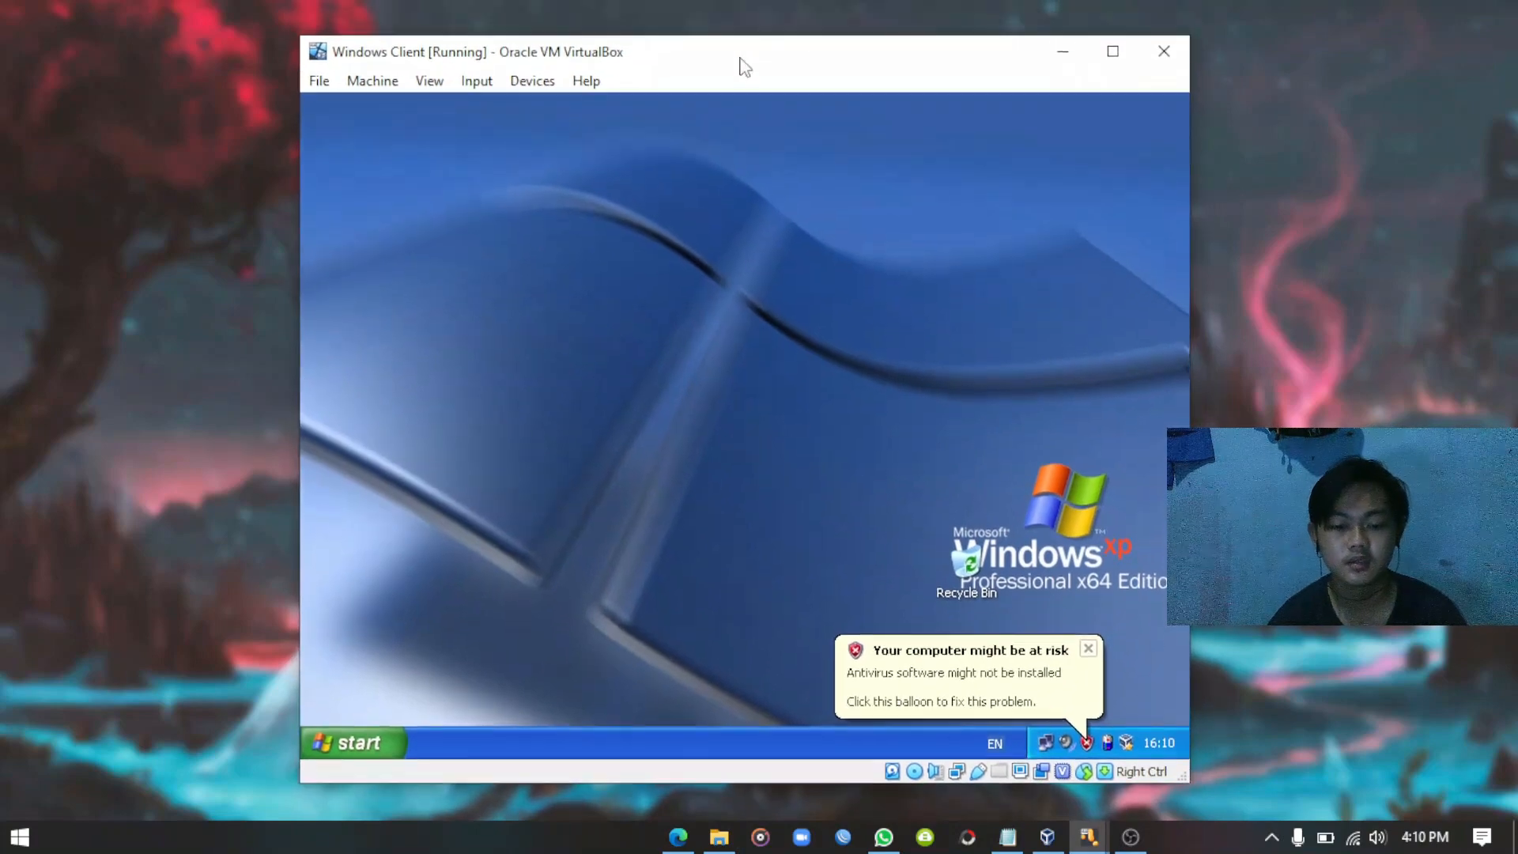
pyautogui.click(1087, 648)
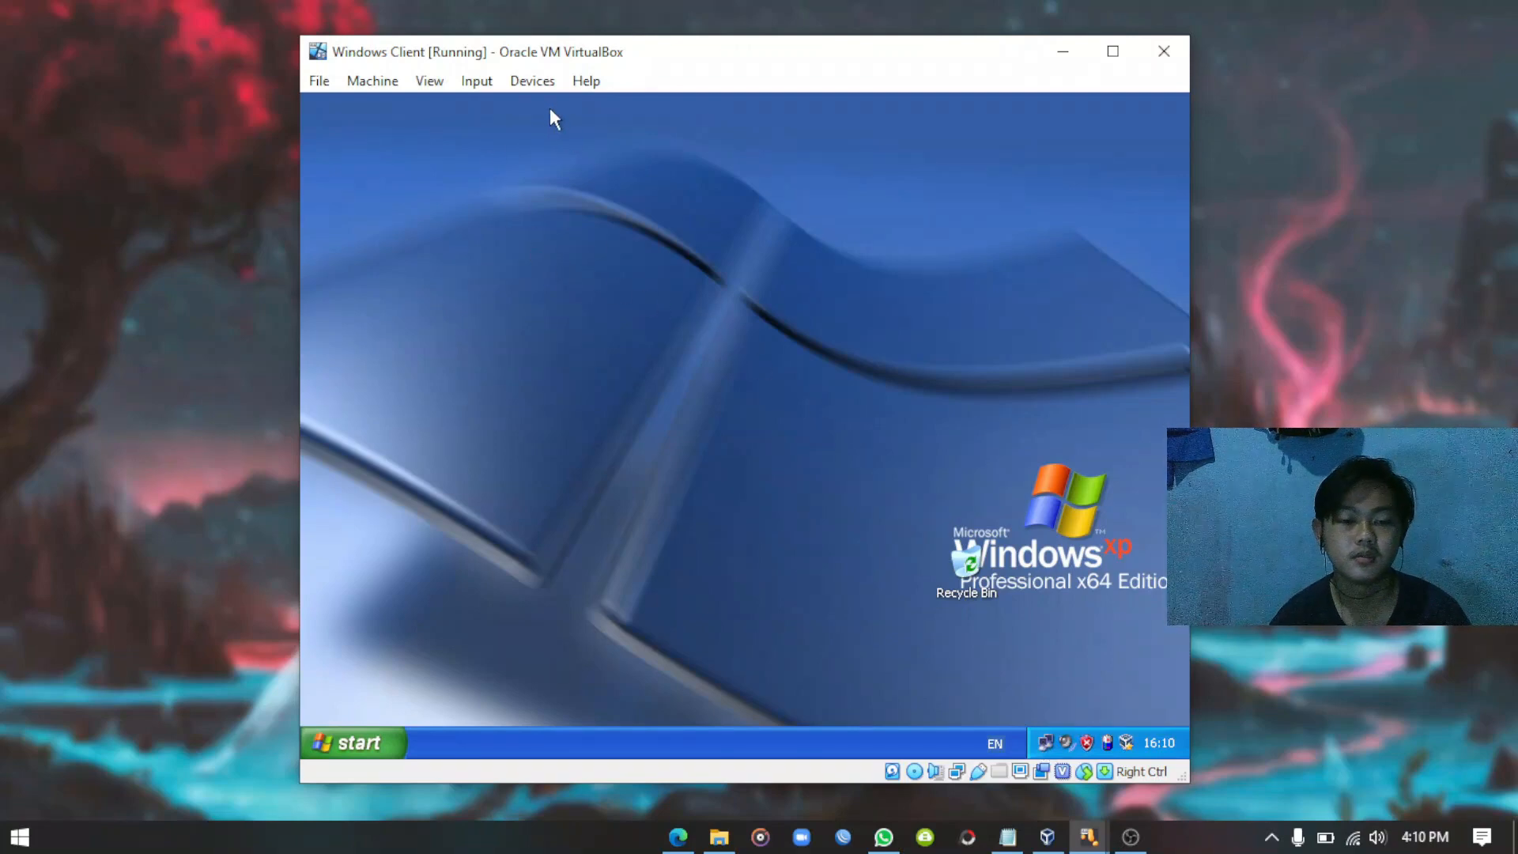
# Set the VM's Drag and Drop mode to Bidirectional.
pyautogui.click(531, 86)
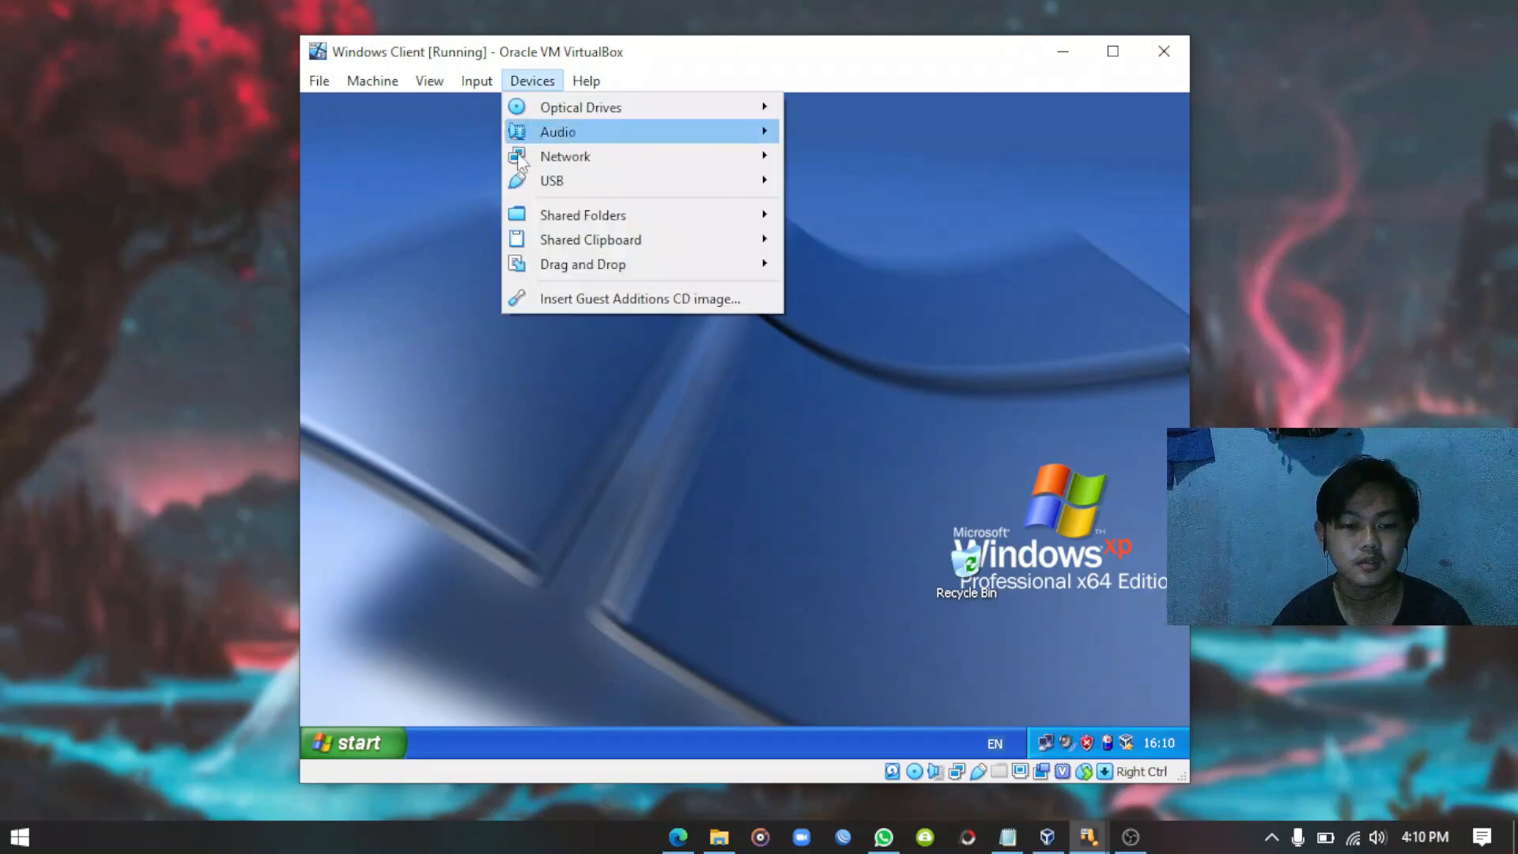
pyautogui.moveTo(633, 273)
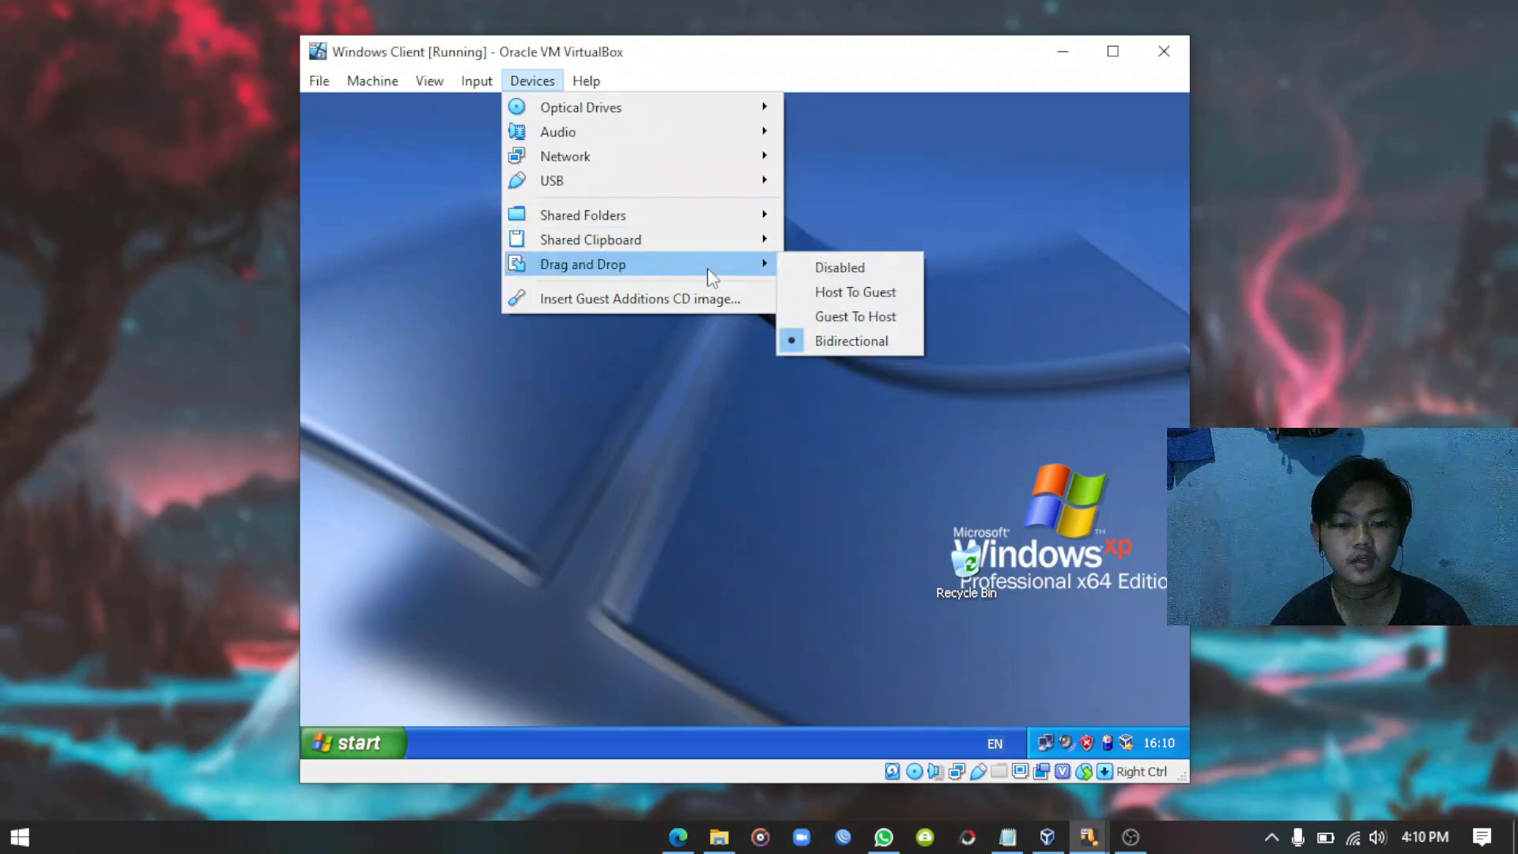
pyautogui.click(849, 343)
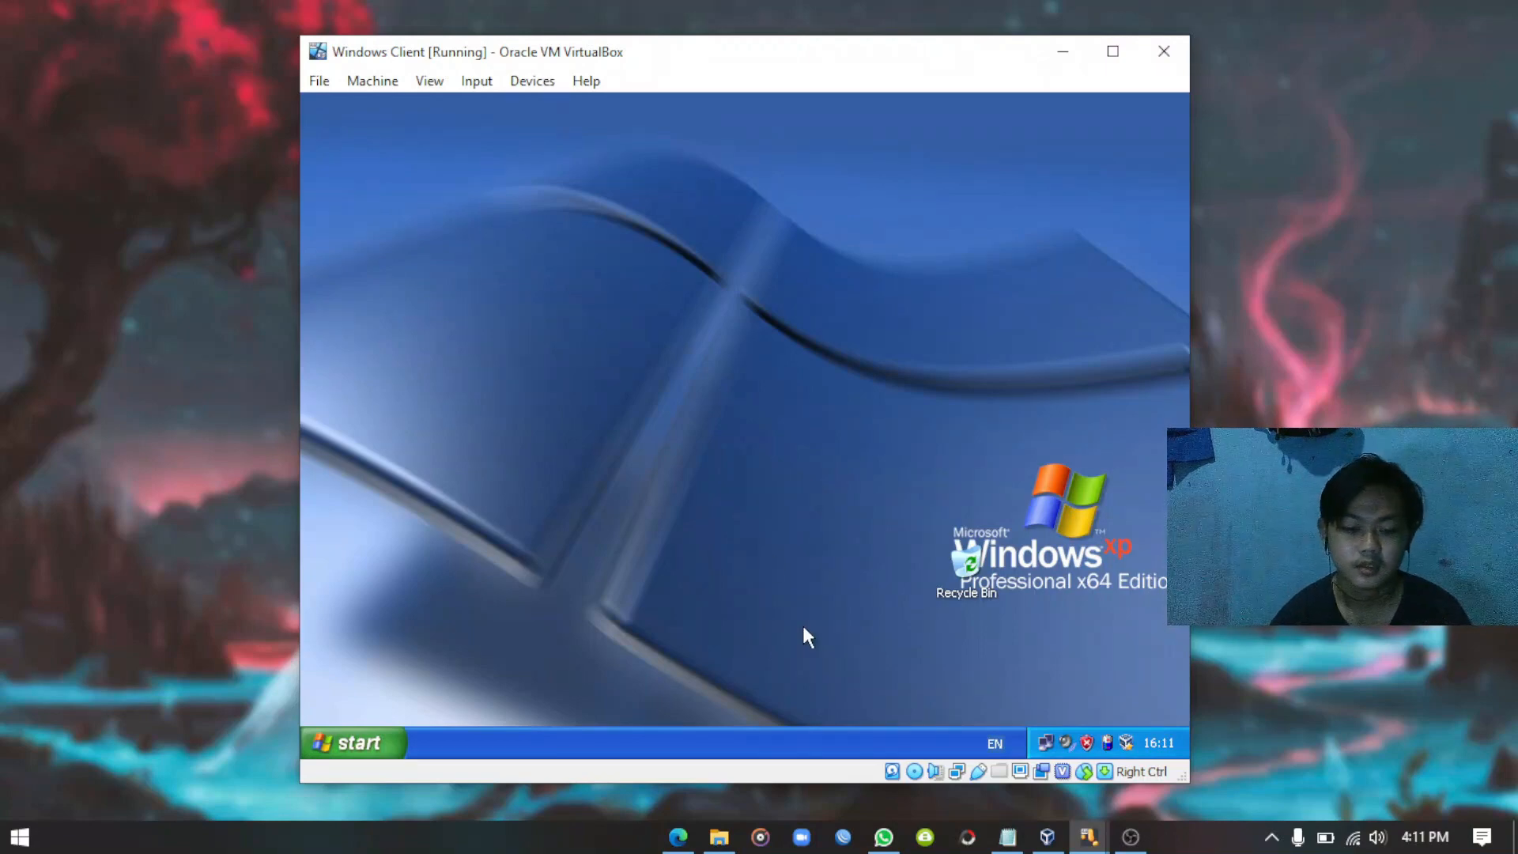
# Drag winboxjadul from Data 1 (D:) onto the XP guest desktop.
pyautogui.moveTo(745, 55); pyautogui.dragTo(1002, 30)
pyautogui.click(719, 836)
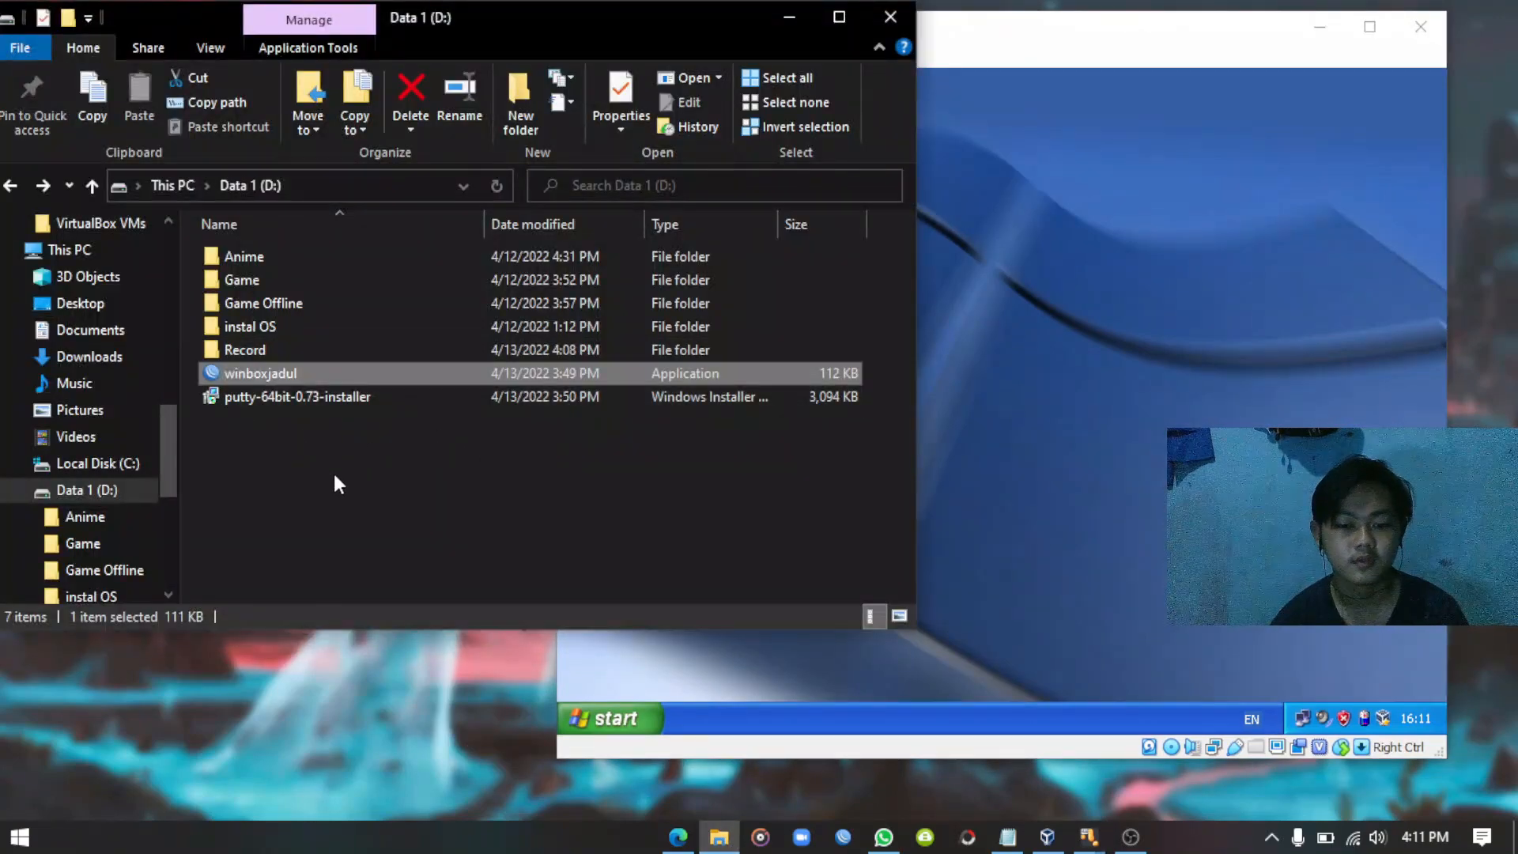
pyautogui.moveTo(543, 16); pyautogui.dragTo(544, 67)
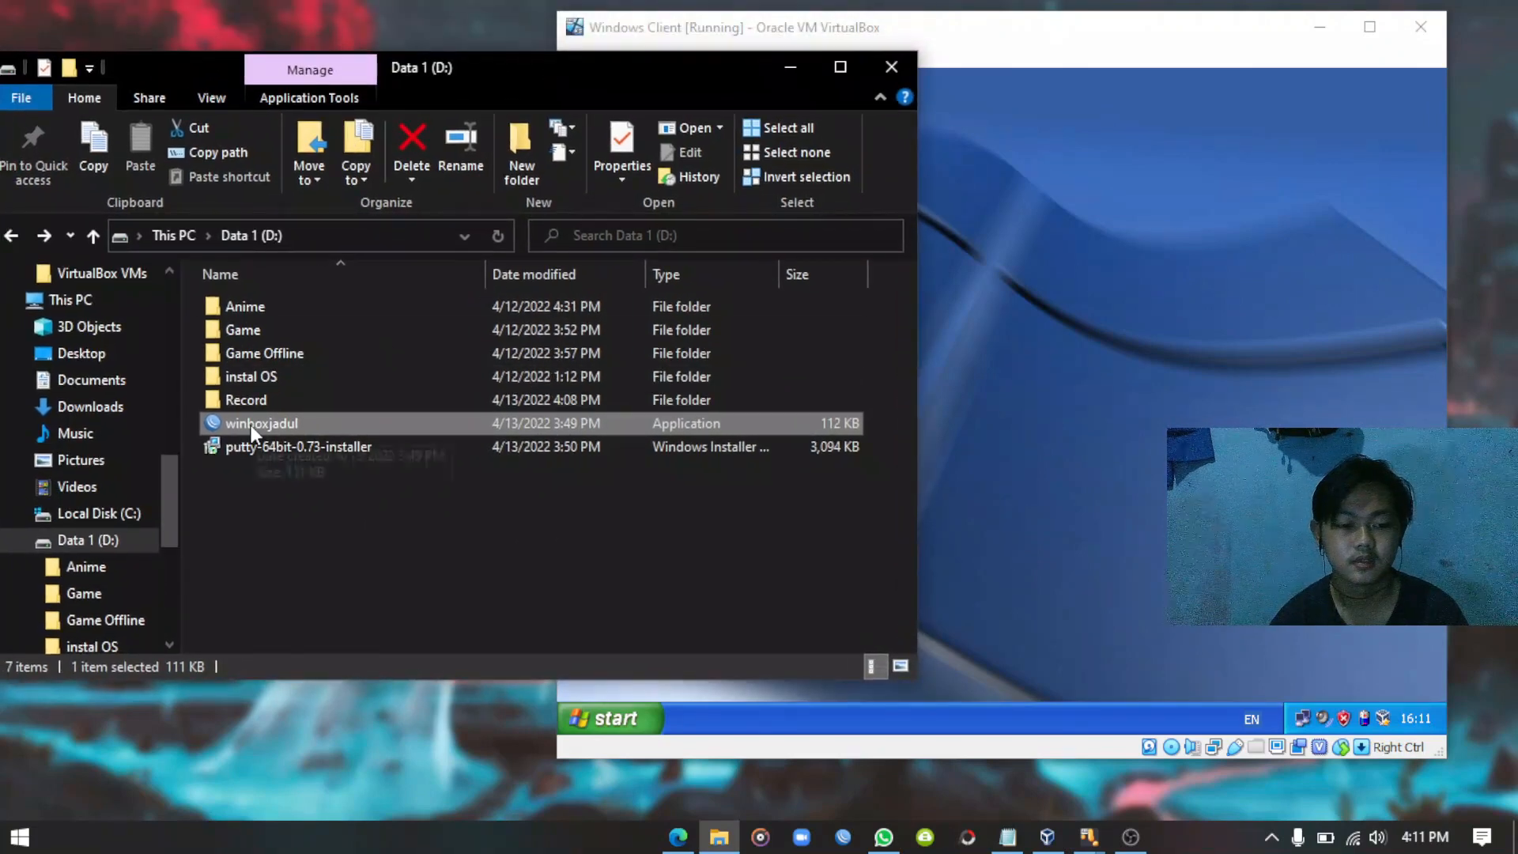
pyautogui.moveTo(250, 425); pyautogui.dragTo(1122, 411)
pyautogui.moveTo(1065, 393); pyautogui.dragTo(1164, 357)
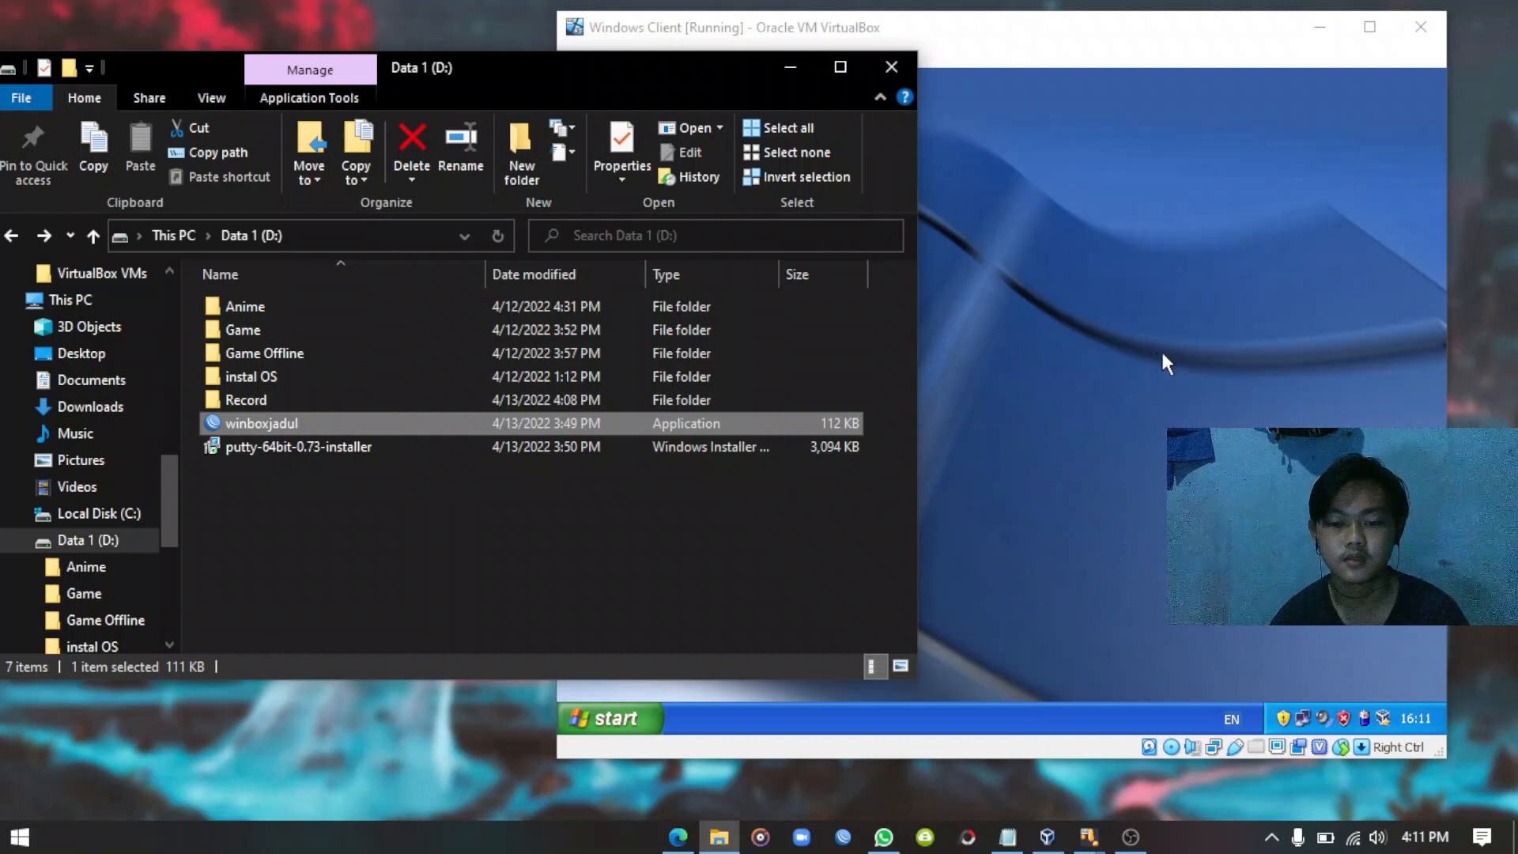
pyautogui.click(956, 35)
pyautogui.click(1131, 355)
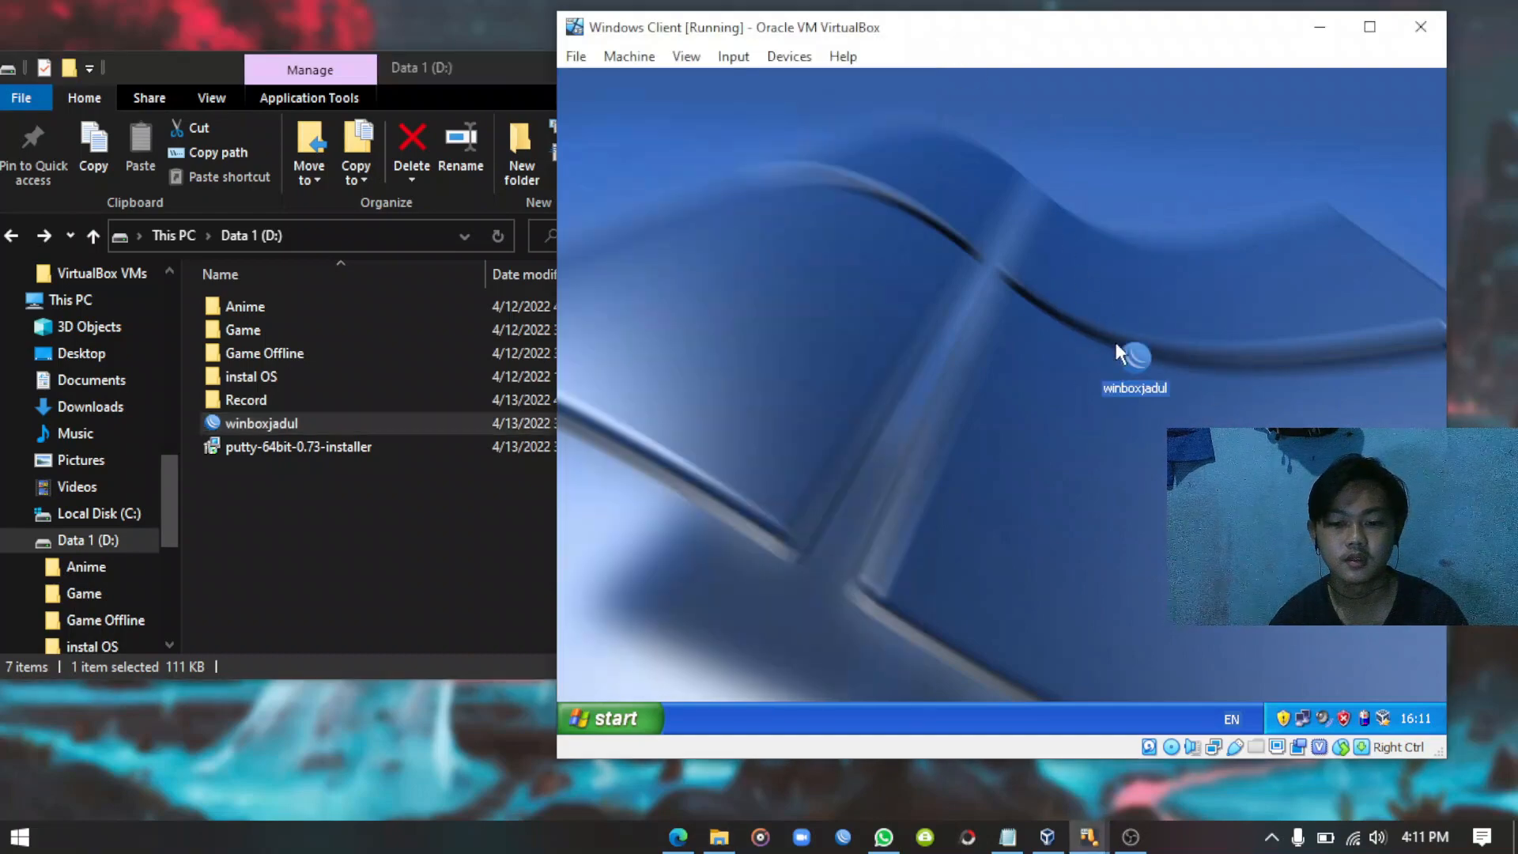
pyautogui.click(1123, 423)
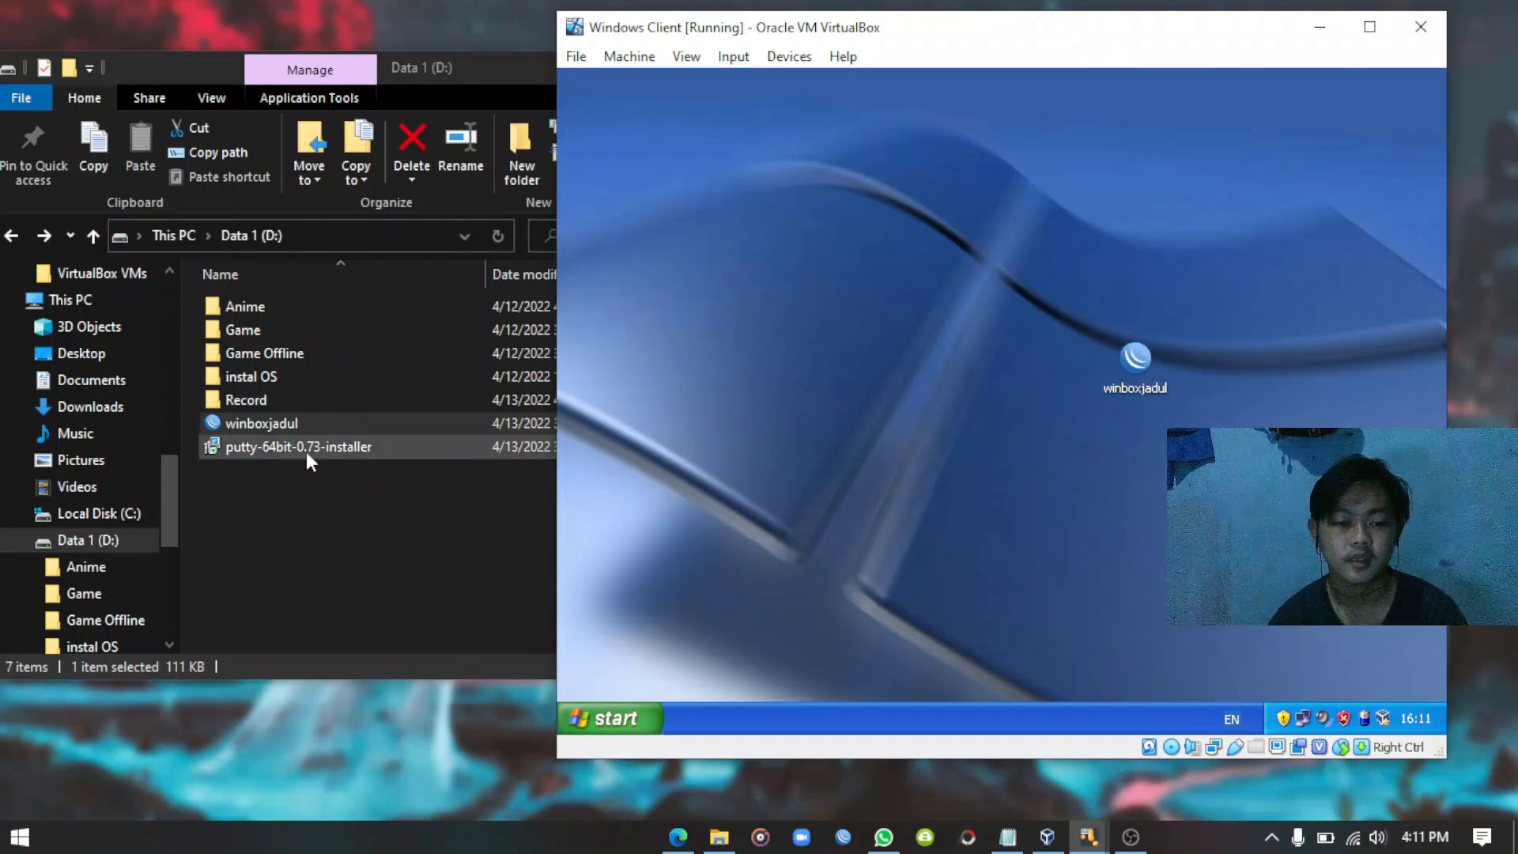
# Drag putty-64bit-0.73-installer from Data 1 (D:) onto the XP guest desktop.
pyautogui.click(248, 446)
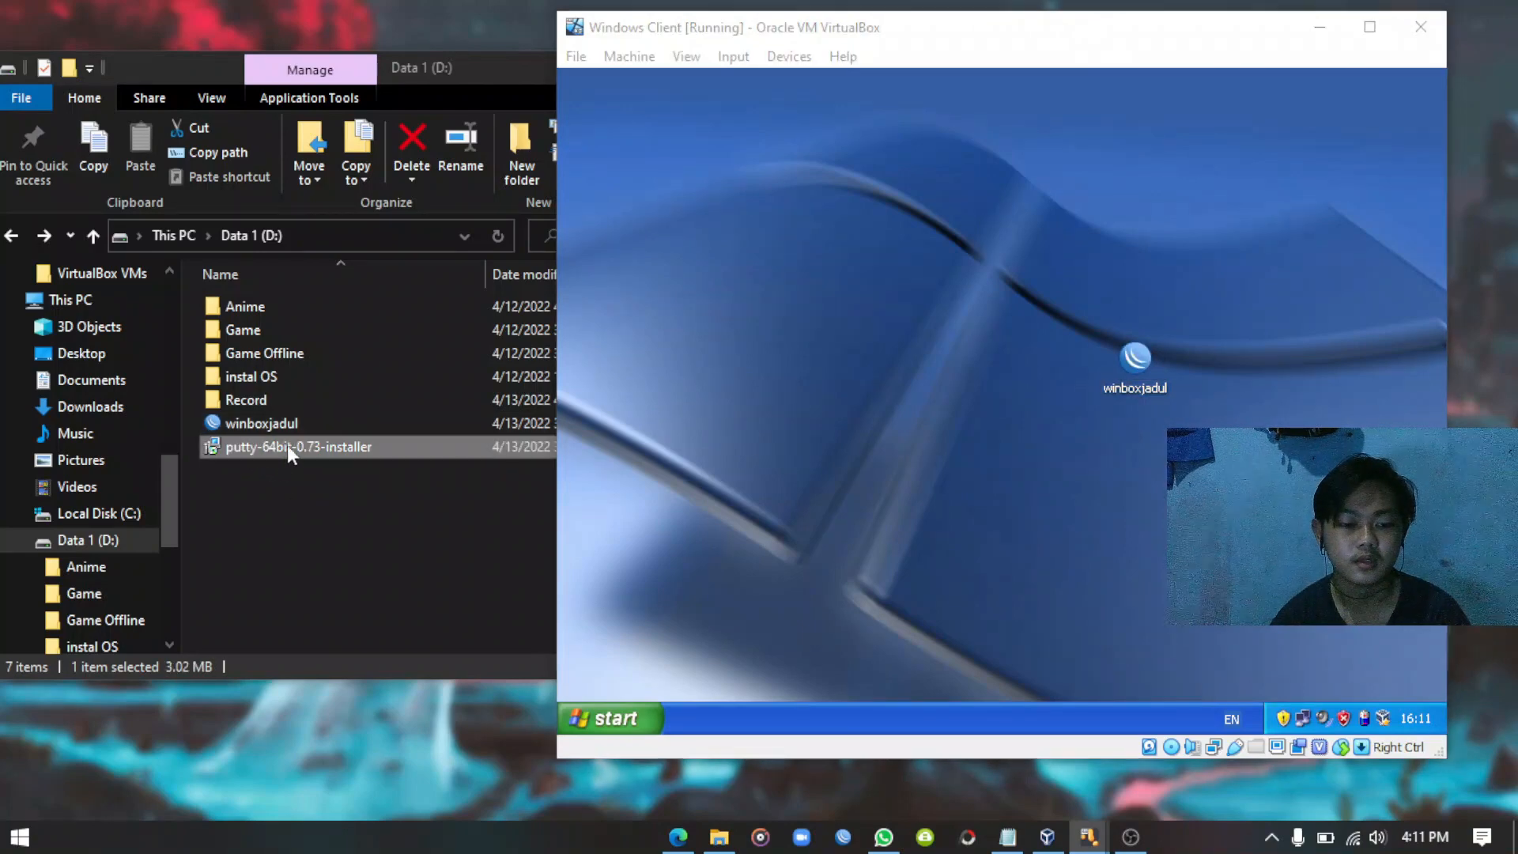
pyautogui.moveTo(320, 447); pyautogui.dragTo(1018, 393)
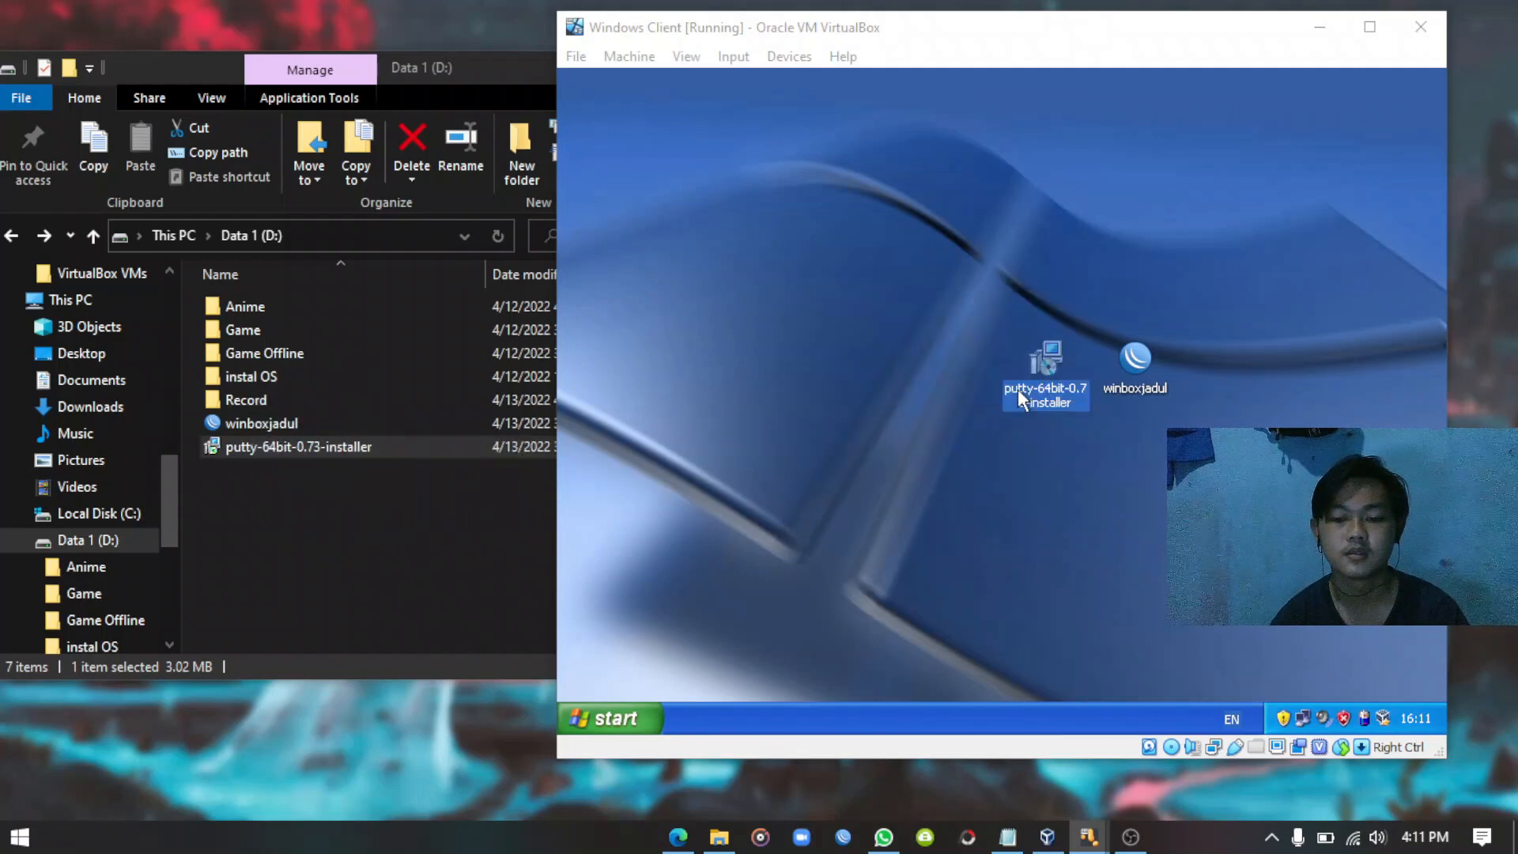
pyautogui.click(1026, 474)
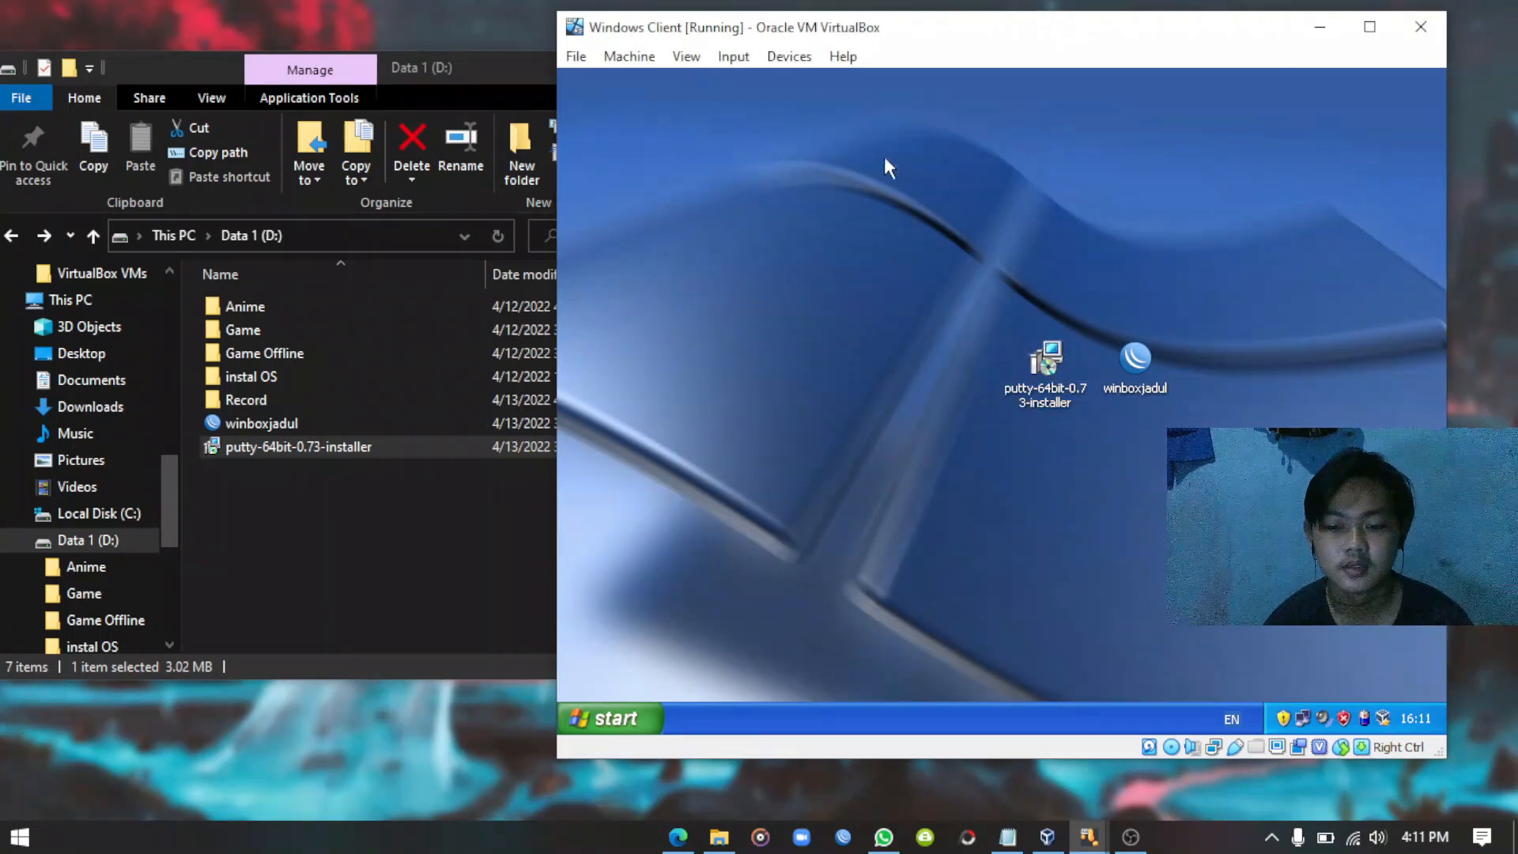
pyautogui.click(501, 65)
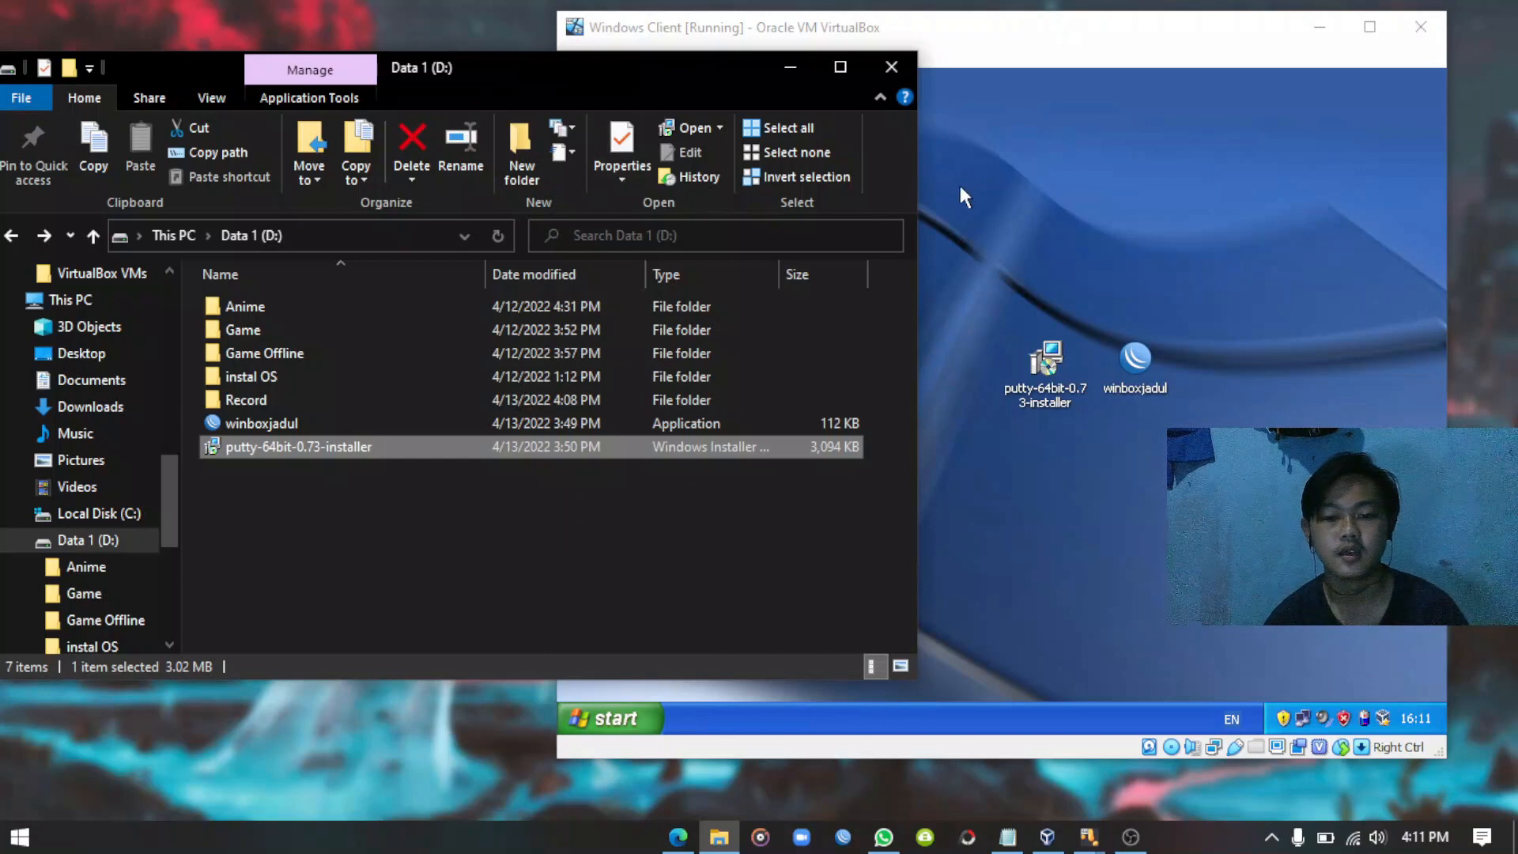
pyautogui.click(1046, 167)
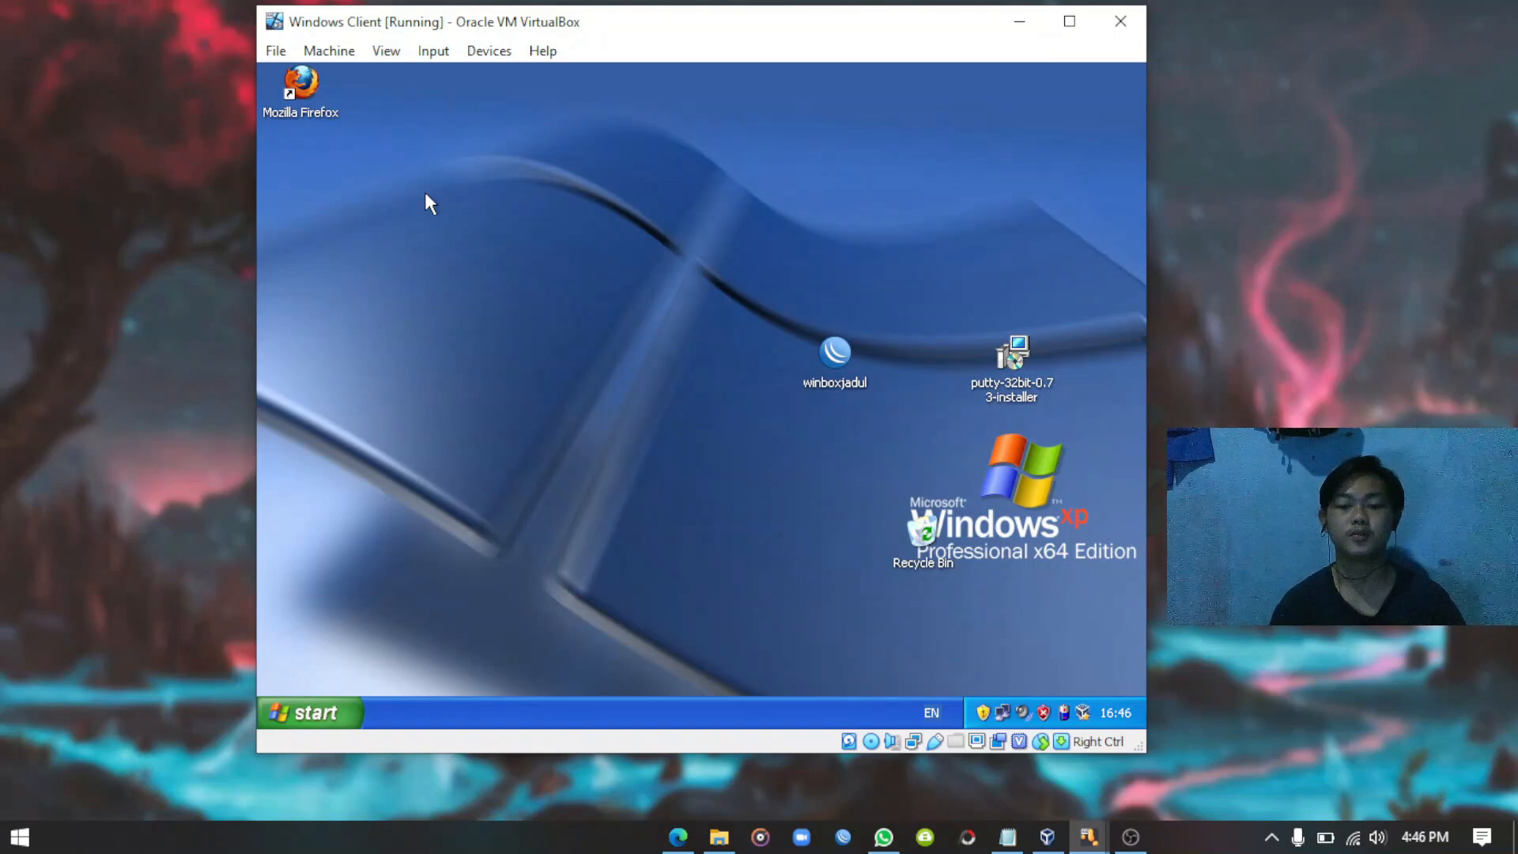
# Install PuTTY 0.73 with default settings and finish without viewing the README.
pyautogui.doubleClick(1014, 355)
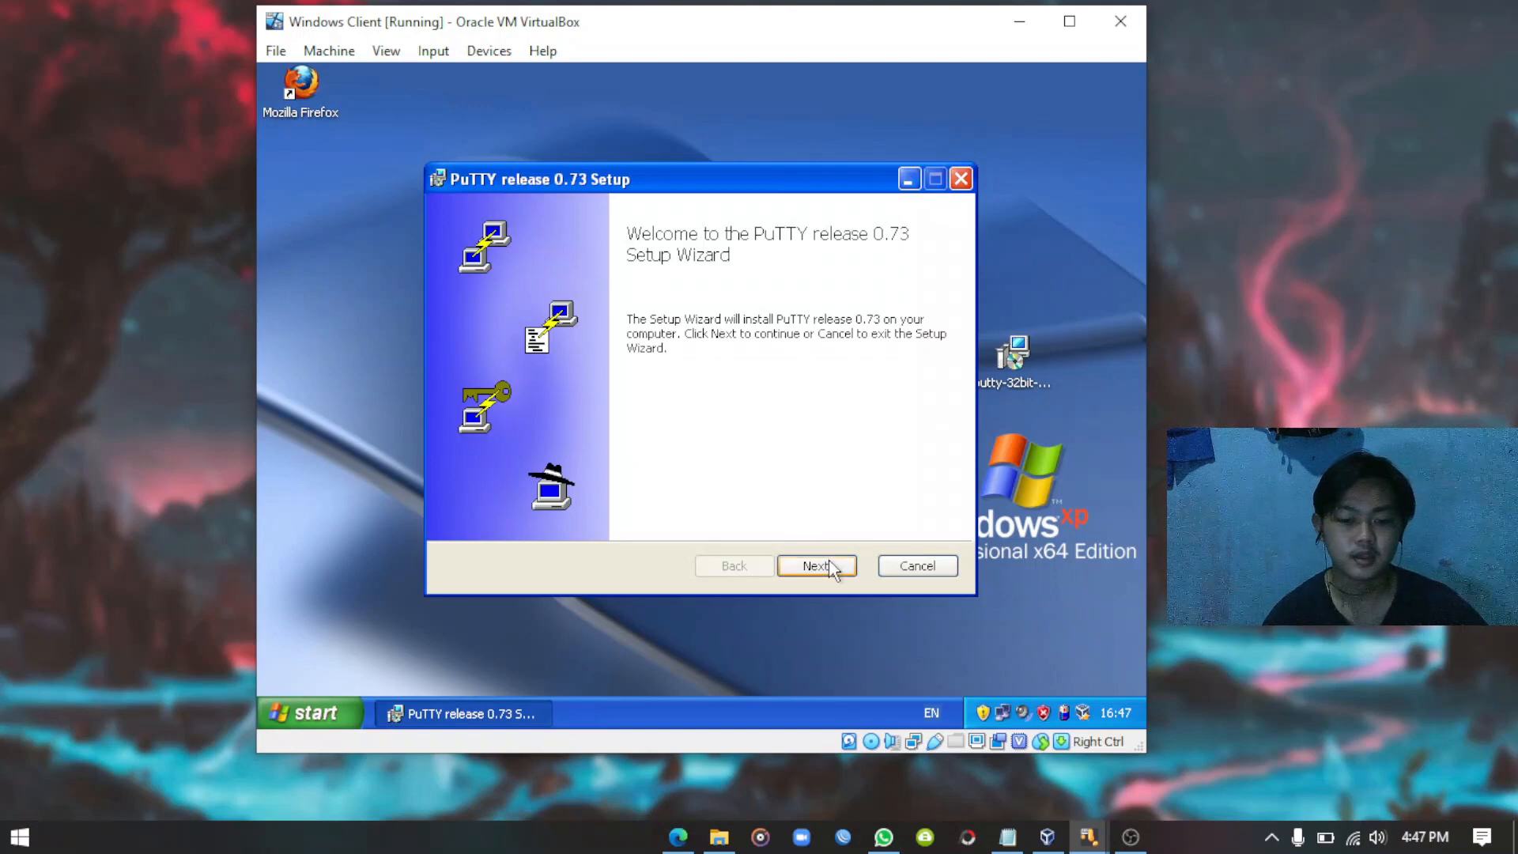
pyautogui.click(815, 566)
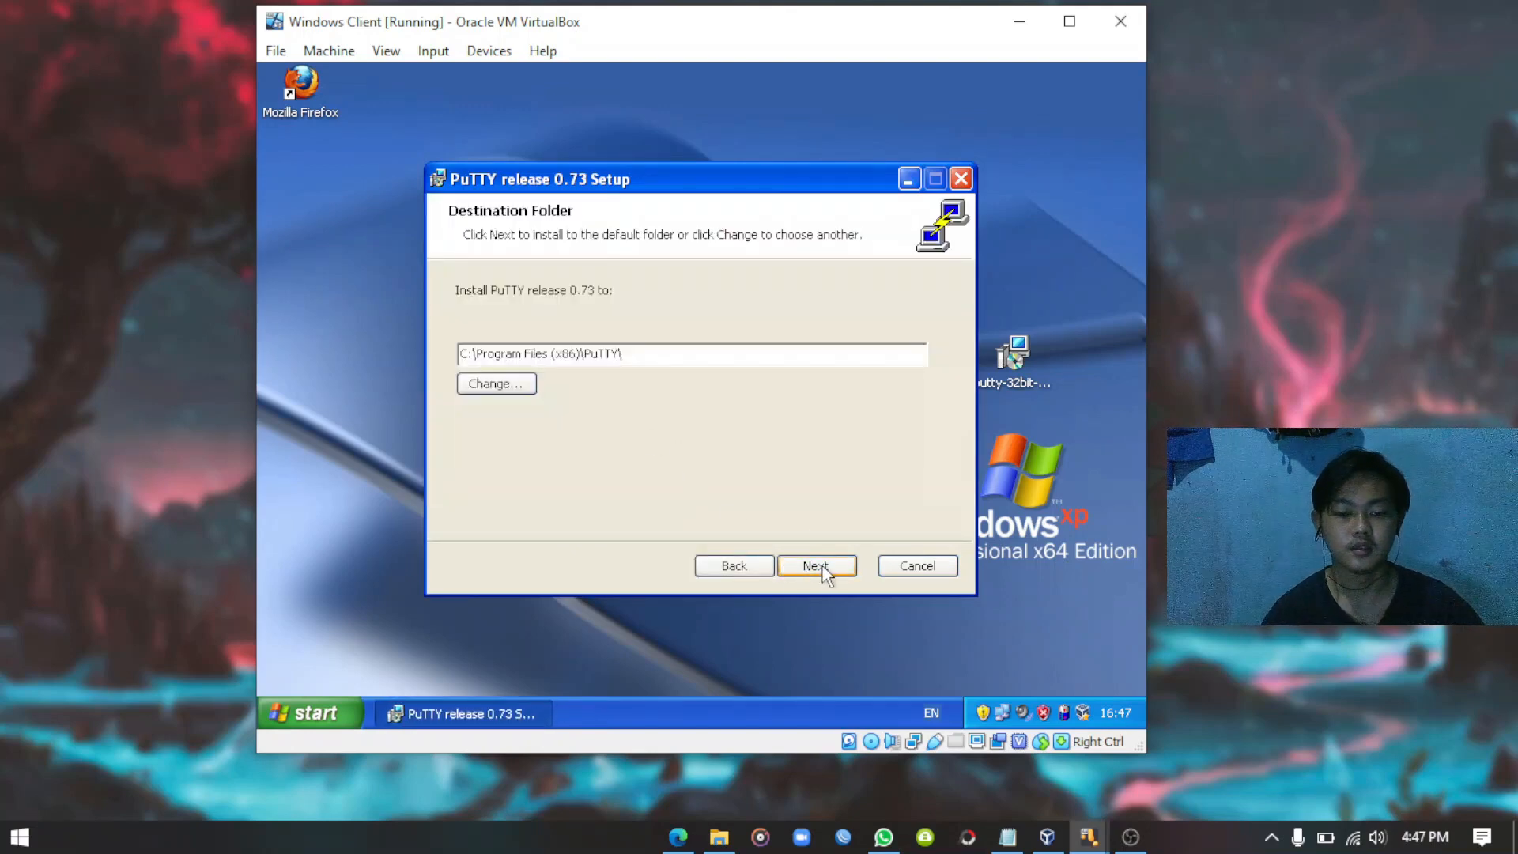
pyautogui.click(814, 566)
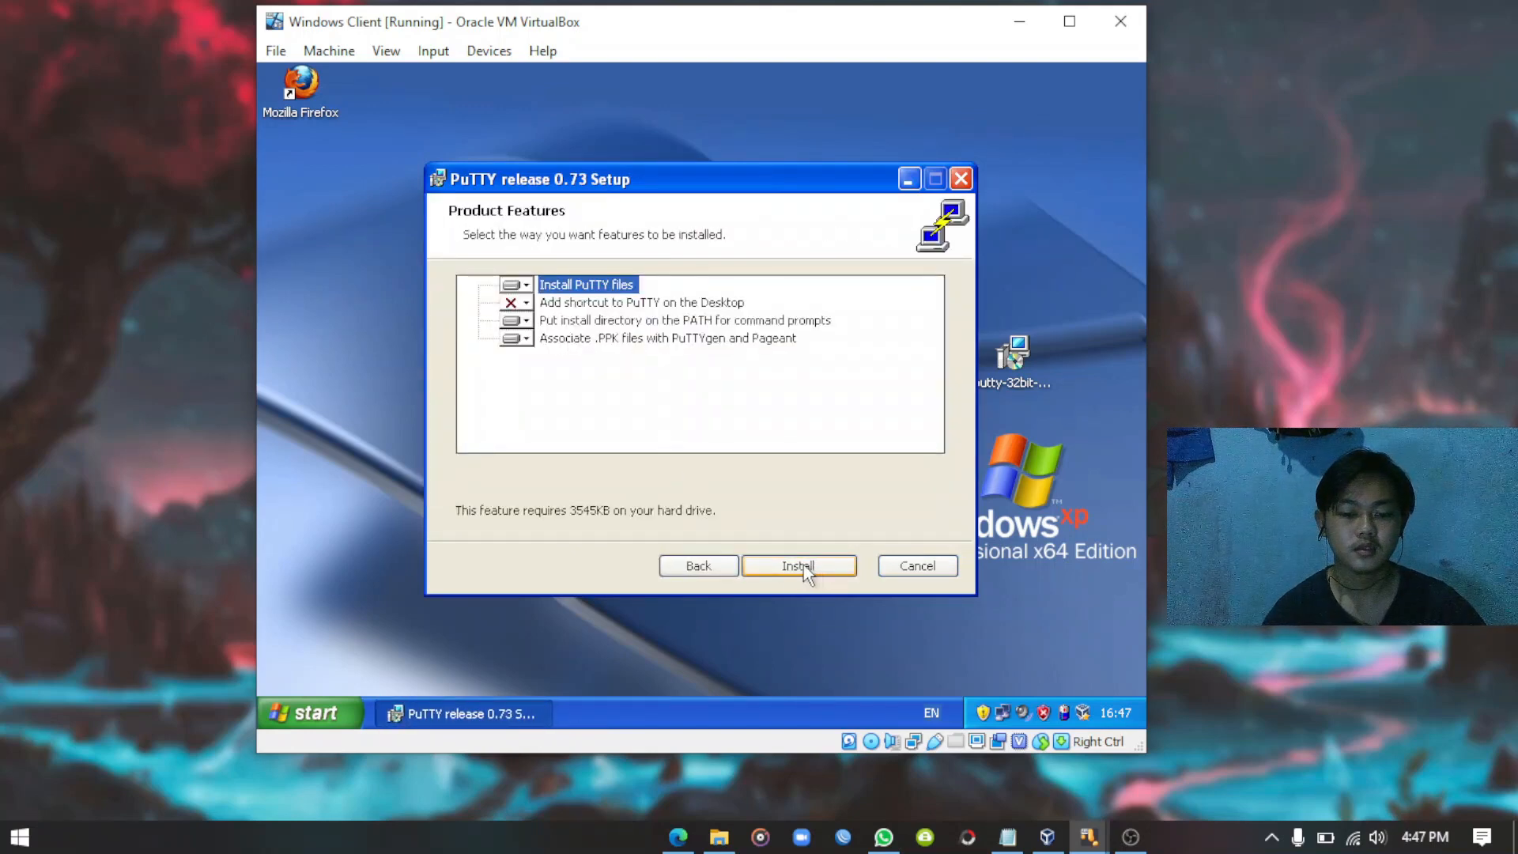
pyautogui.click(805, 565)
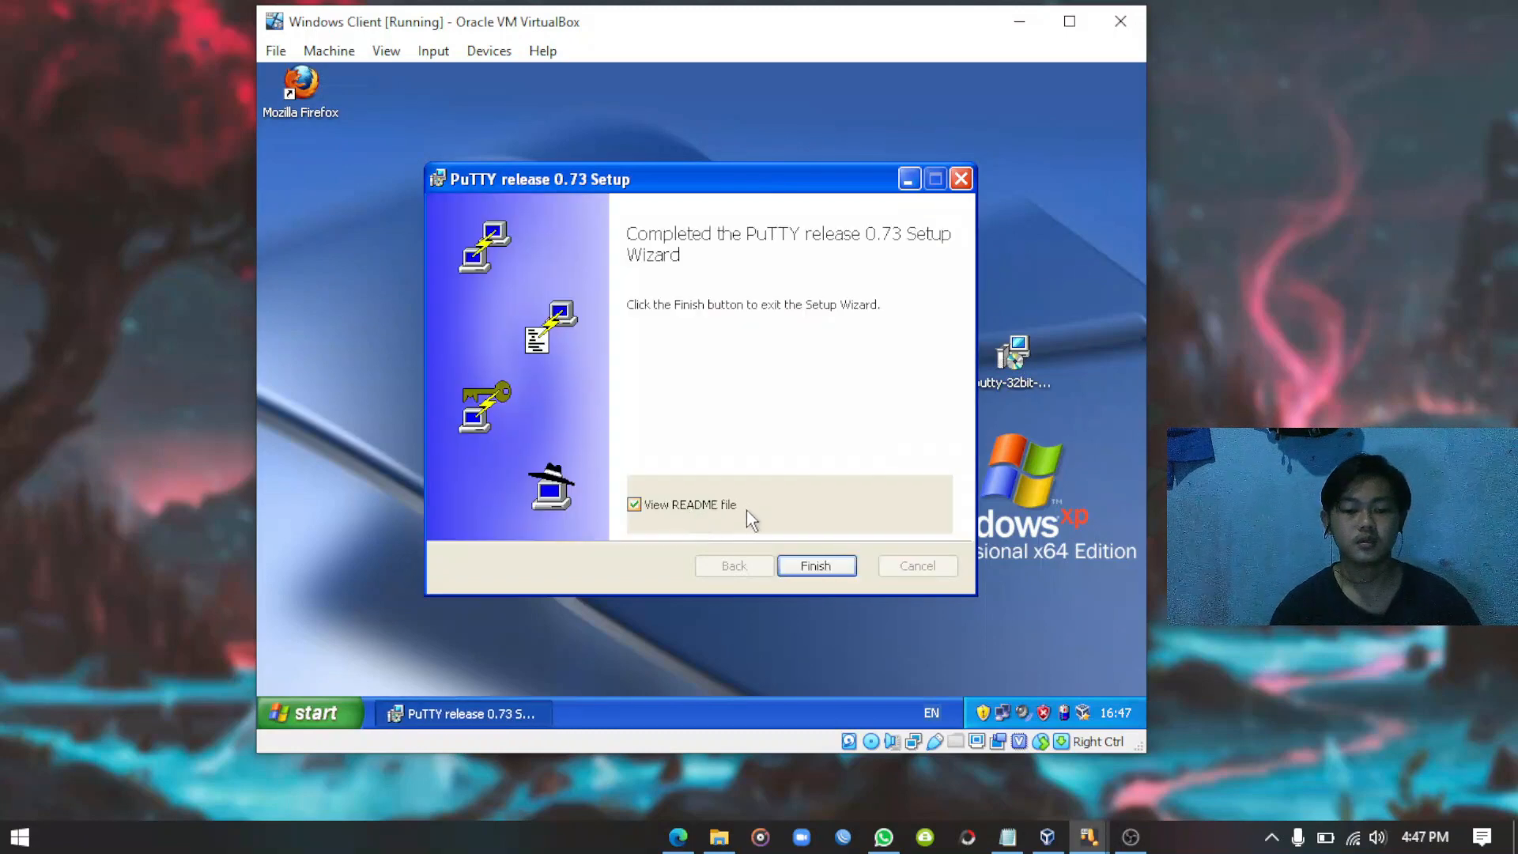
pyautogui.click(642, 501)
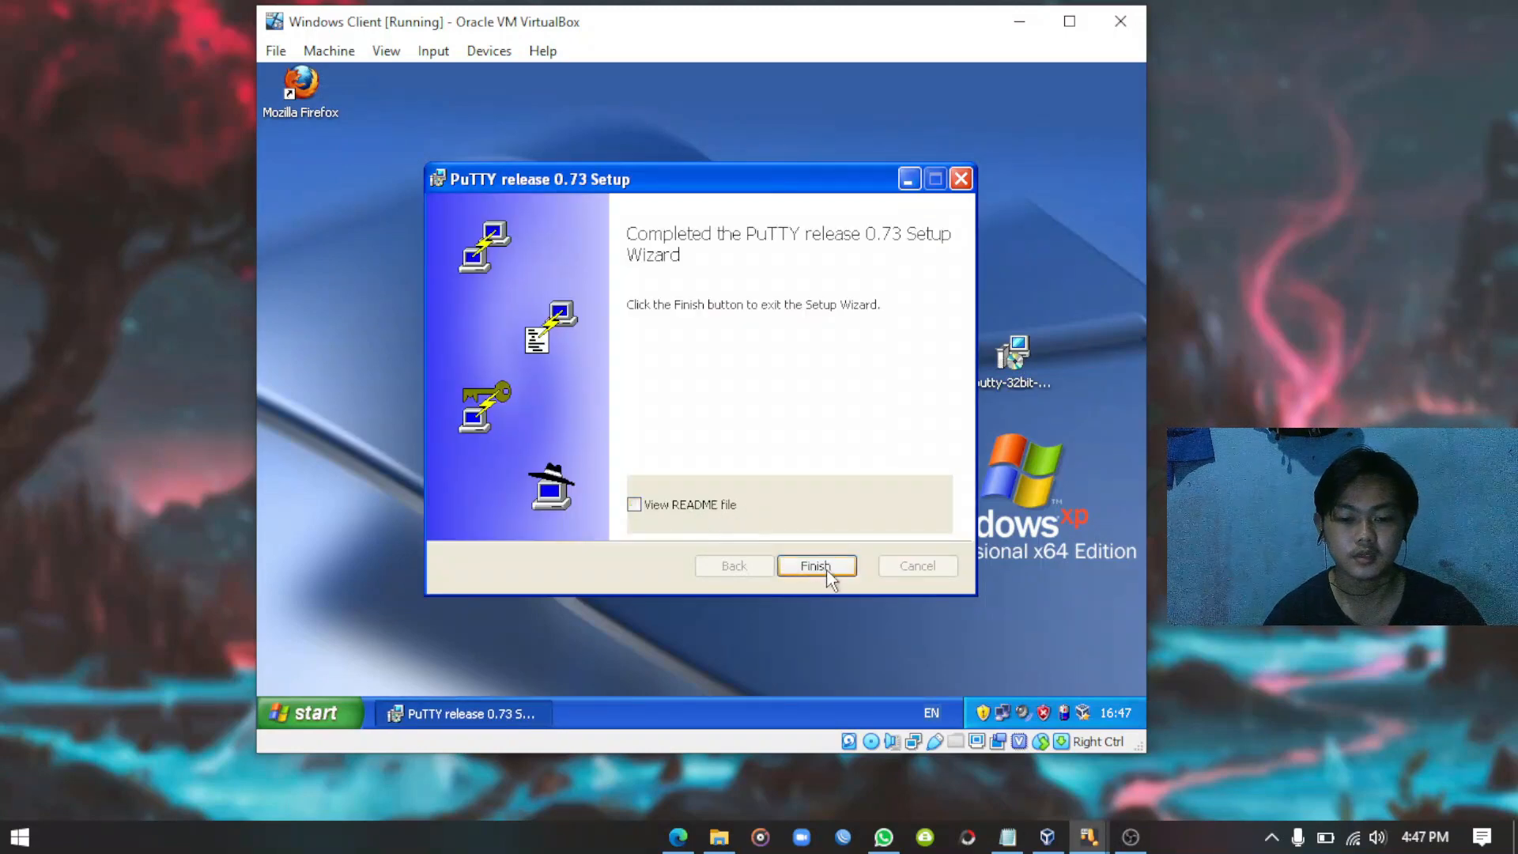
pyautogui.click(819, 568)
# Browse Start > All Programs to the PuTTY group in the guest.
pyautogui.rightClick(527, 159)
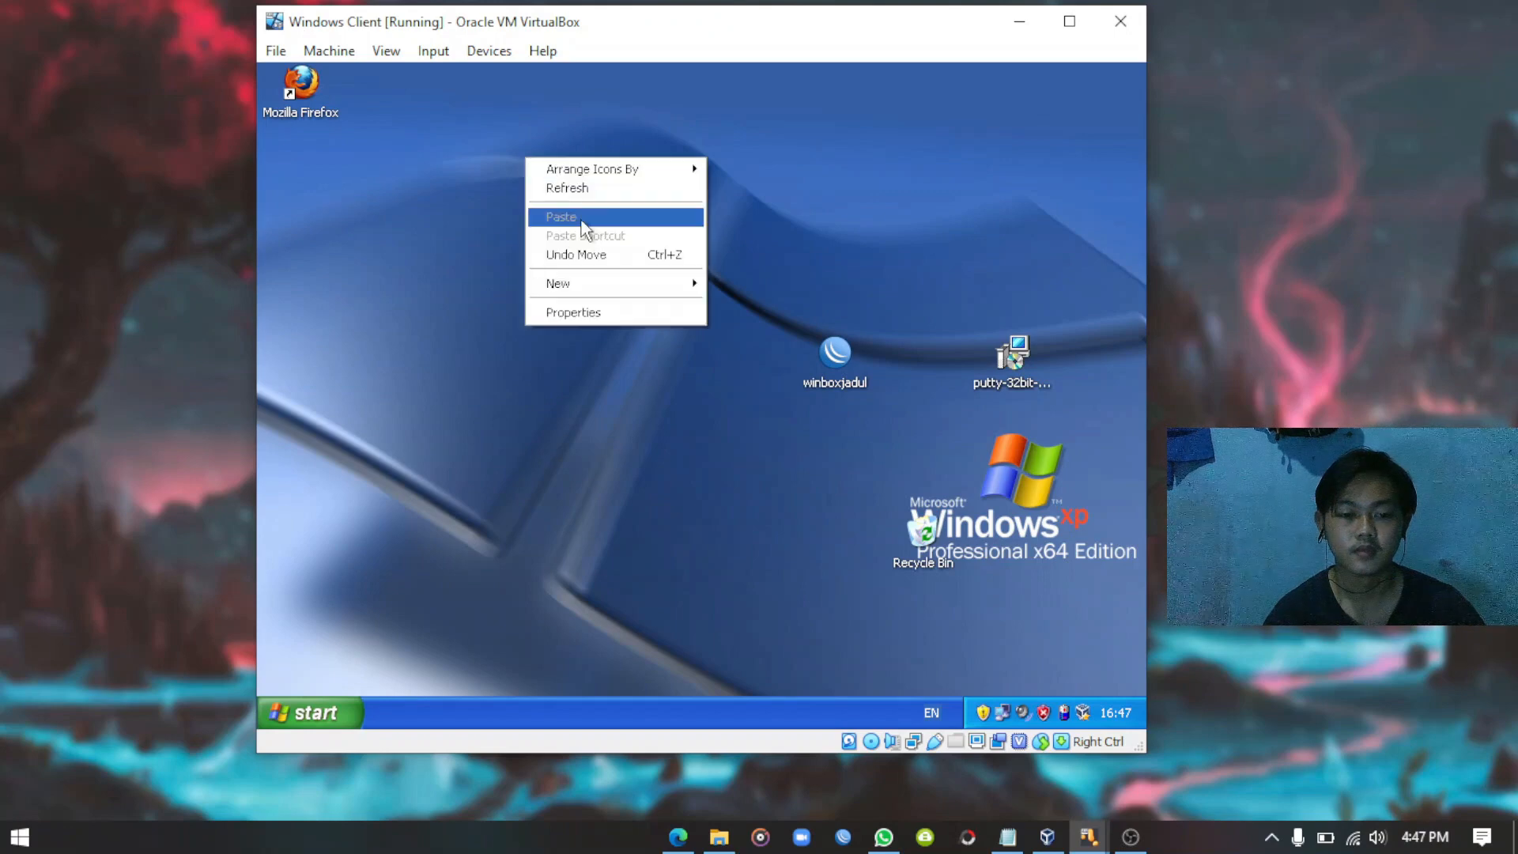
pyautogui.click(582, 190)
pyautogui.rightClick(619, 208)
pyautogui.click(673, 242)
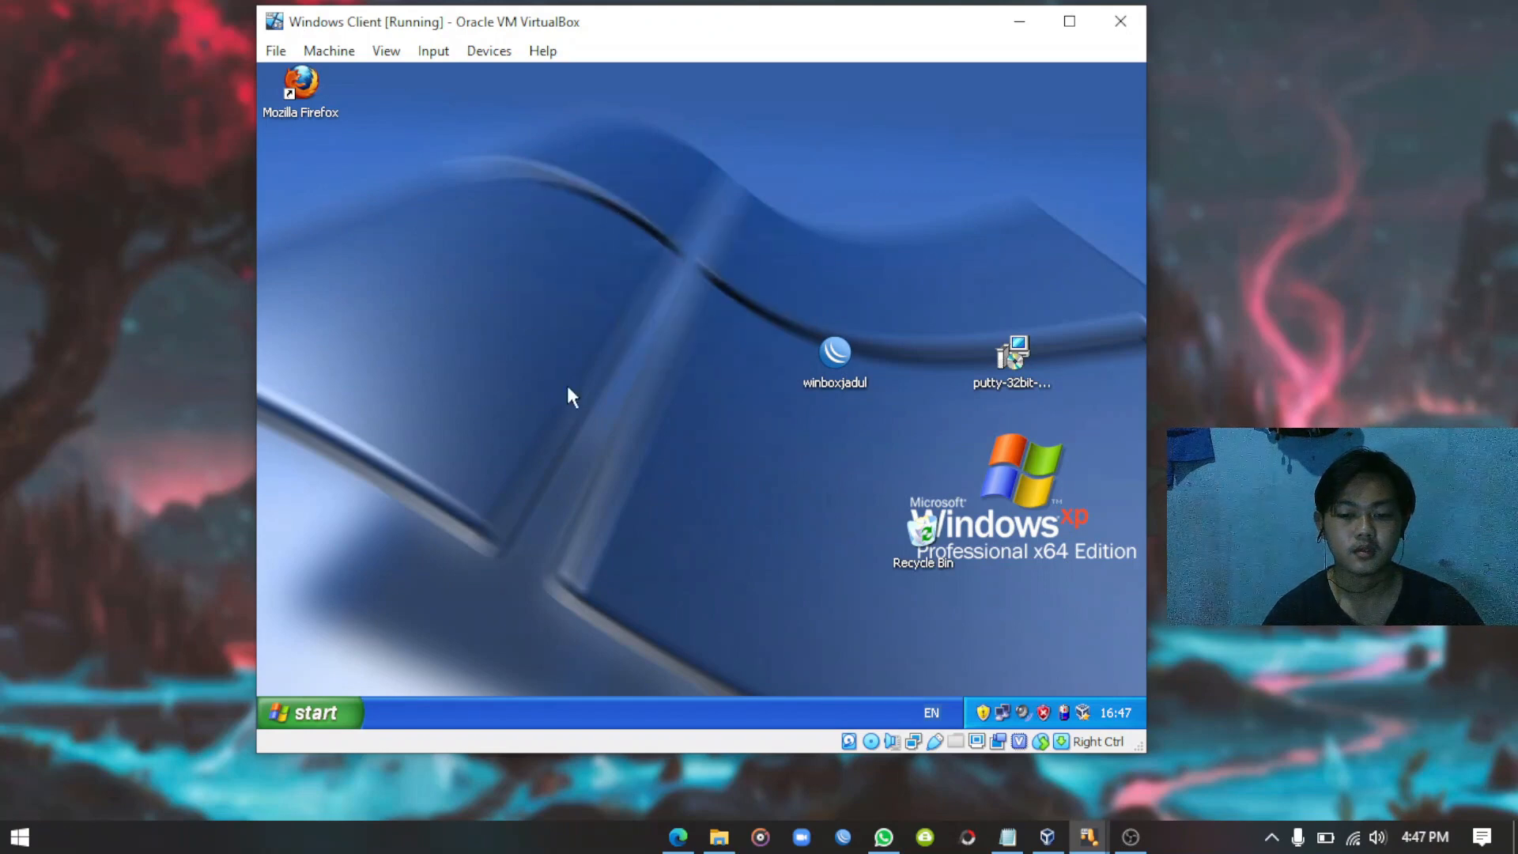
pyautogui.click(313, 712)
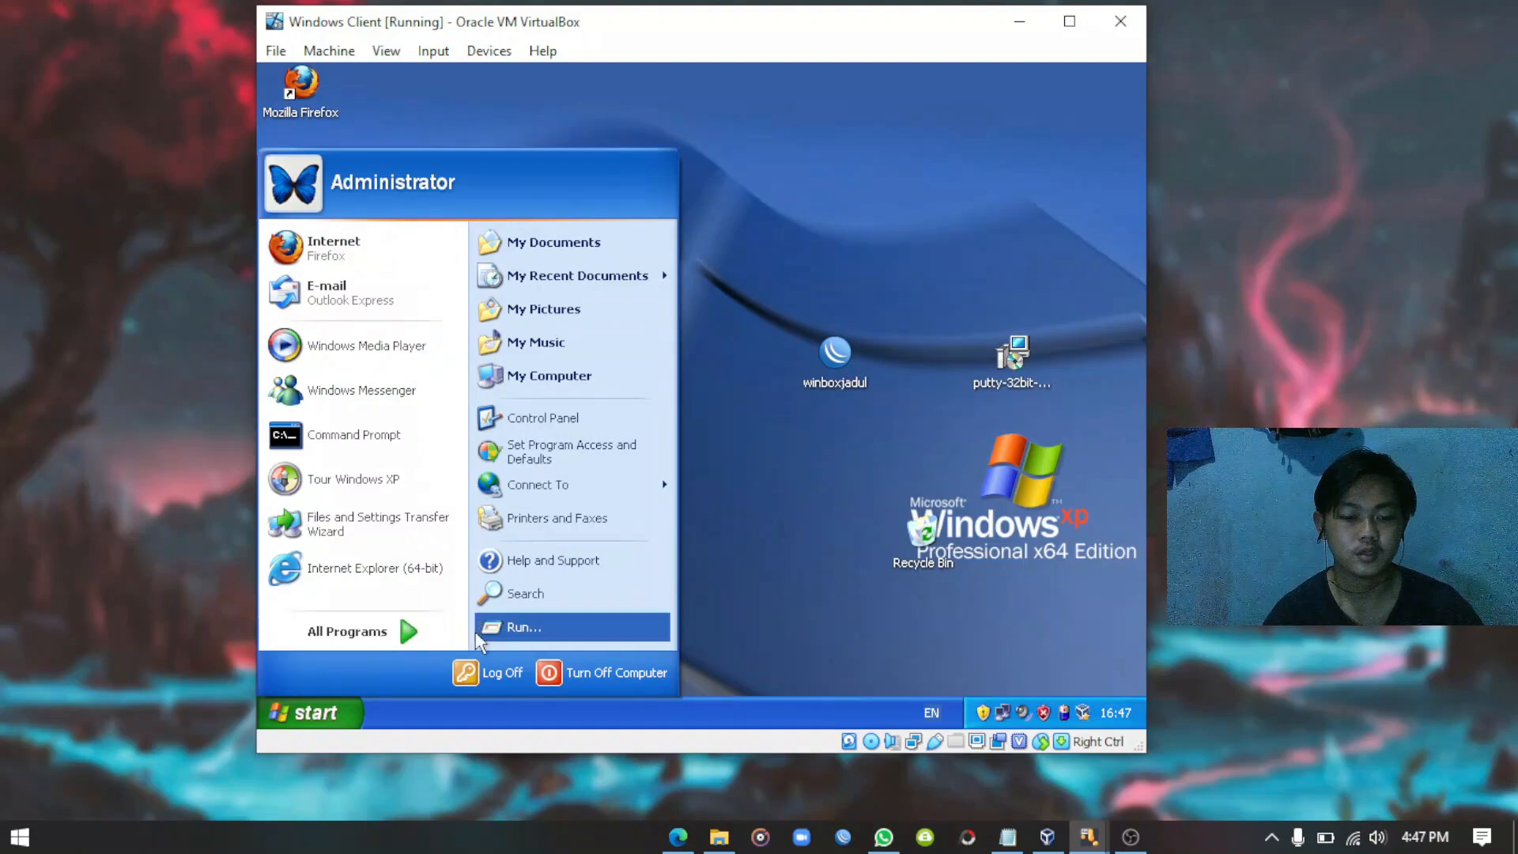
pyautogui.moveTo(394, 631)
pyautogui.moveTo(558, 626)
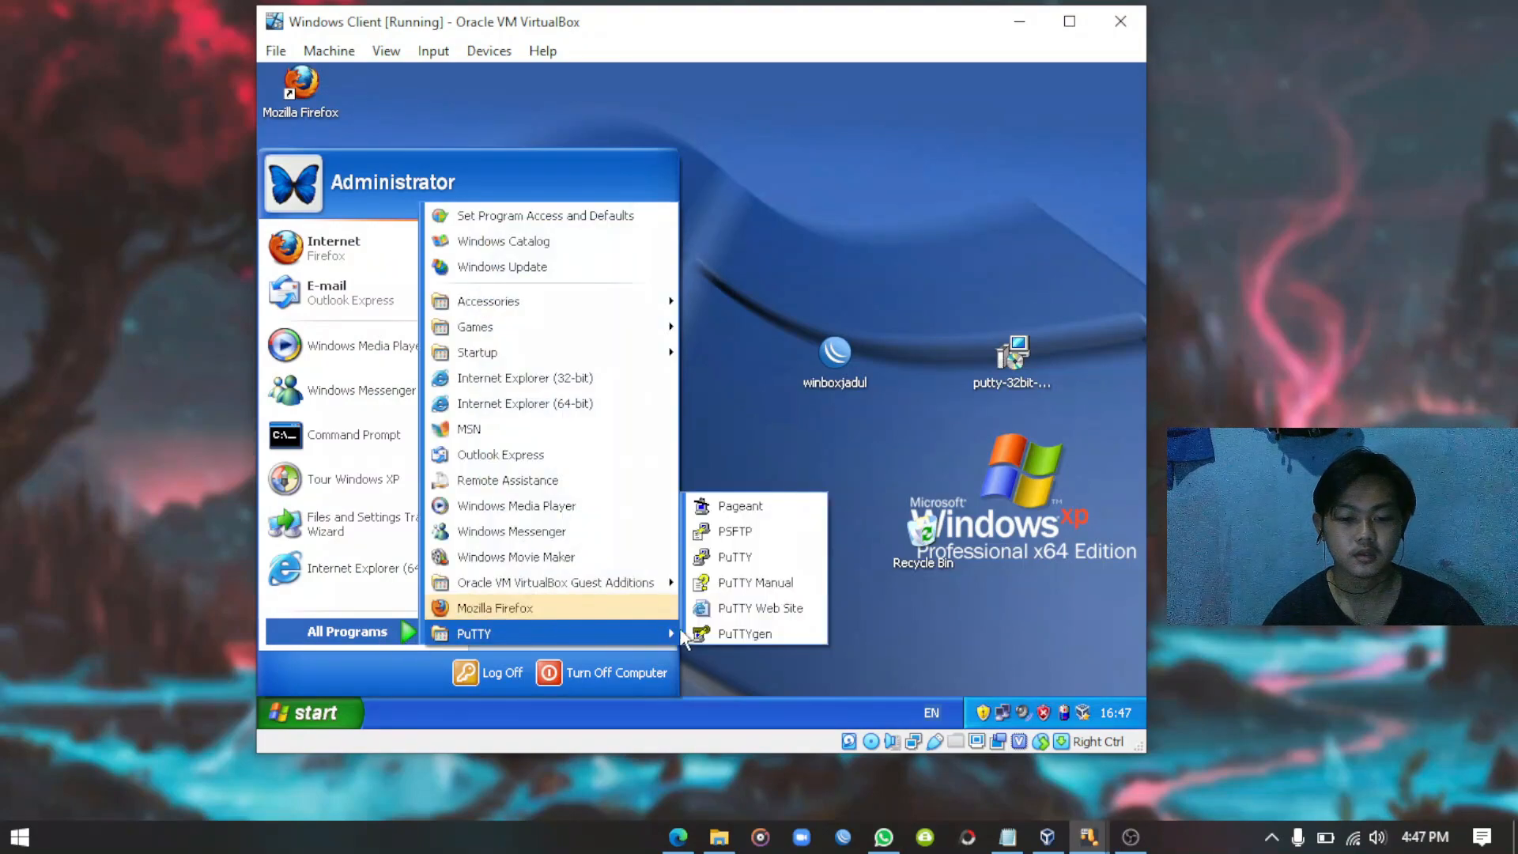
# Open a PuTTY Telnet session to 192.168.60.1 on port 23.
pyautogui.click(745, 558)
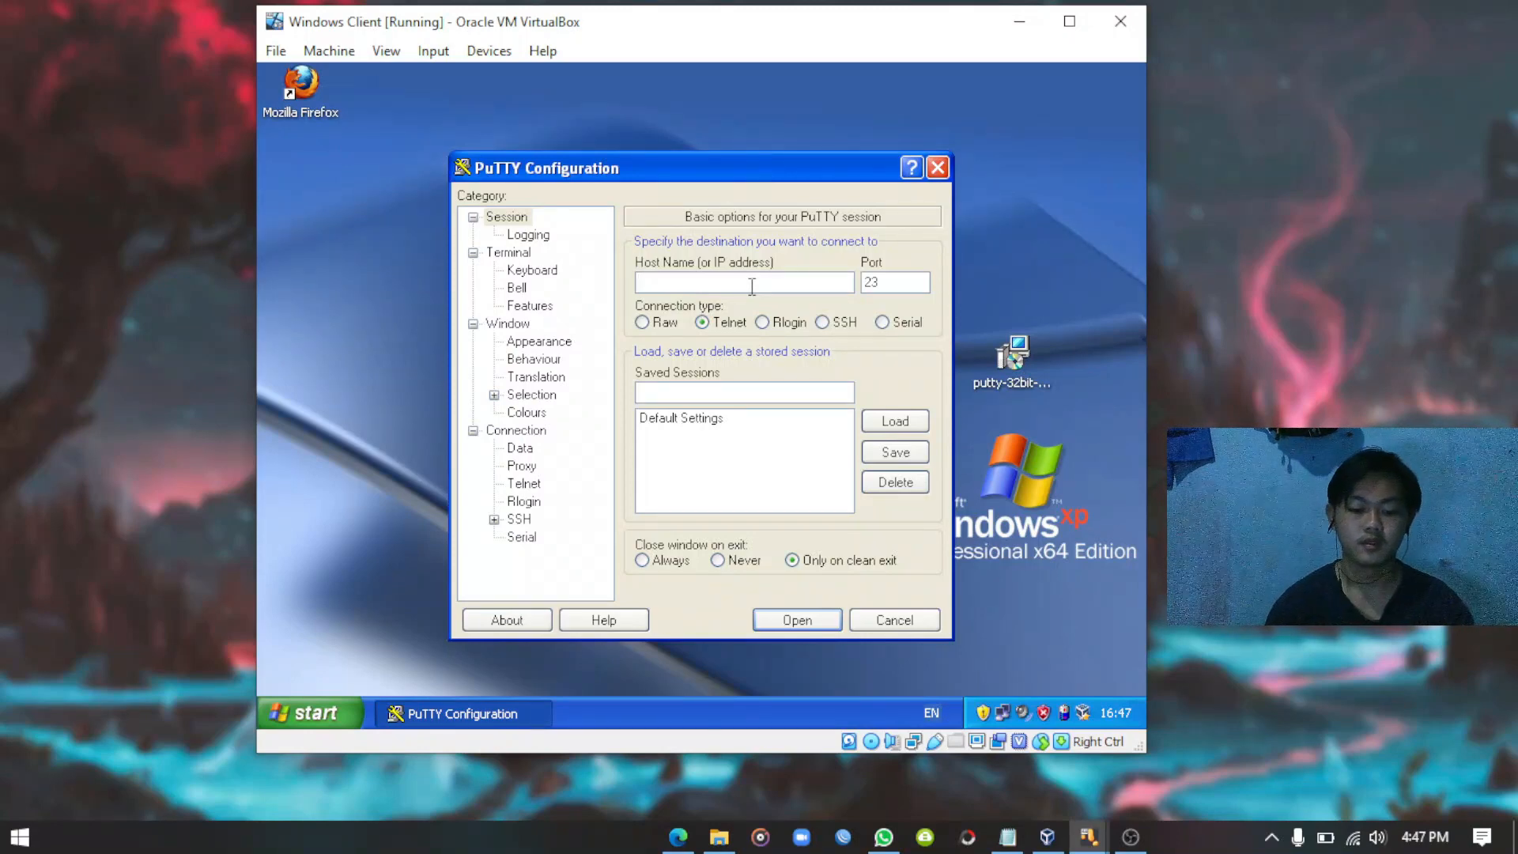
pyautogui.write('192')
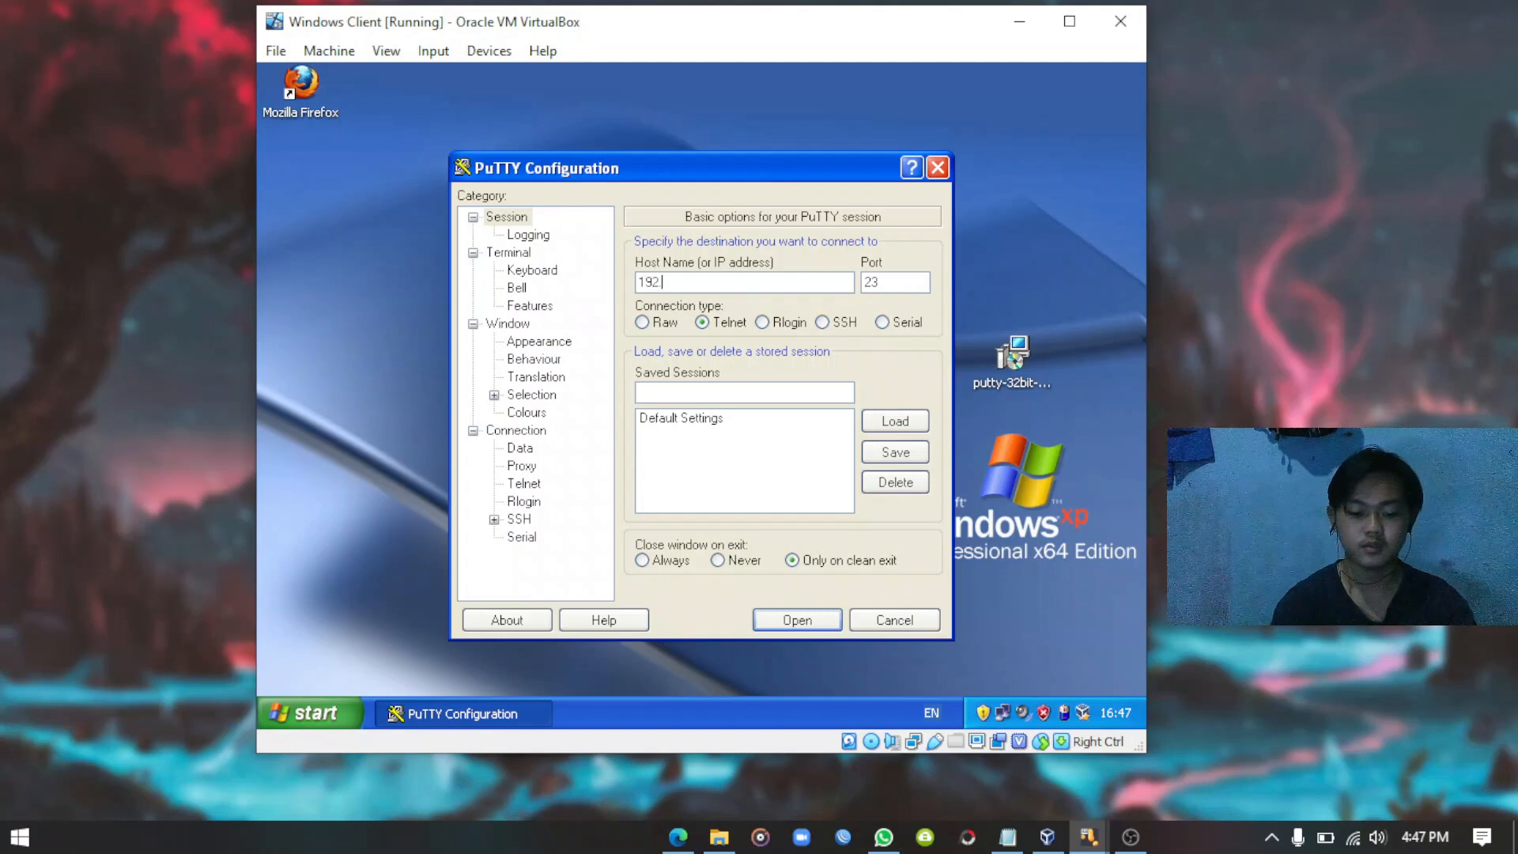
pyautogui.write('.186')
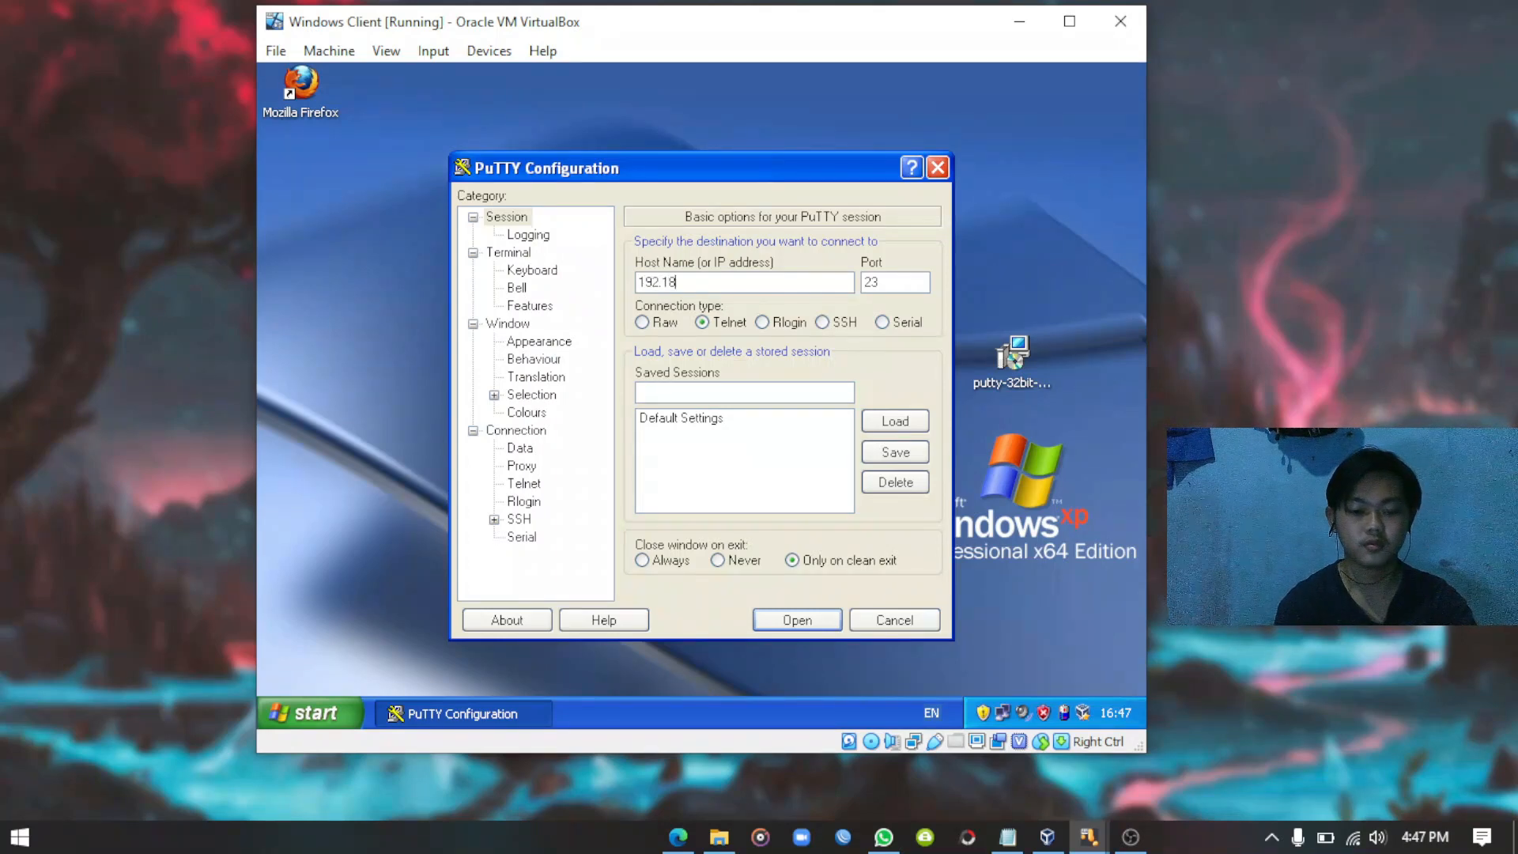
pyautogui.press('BackSpace')
pyautogui.press('BackSpace')
pyautogui.write('68')
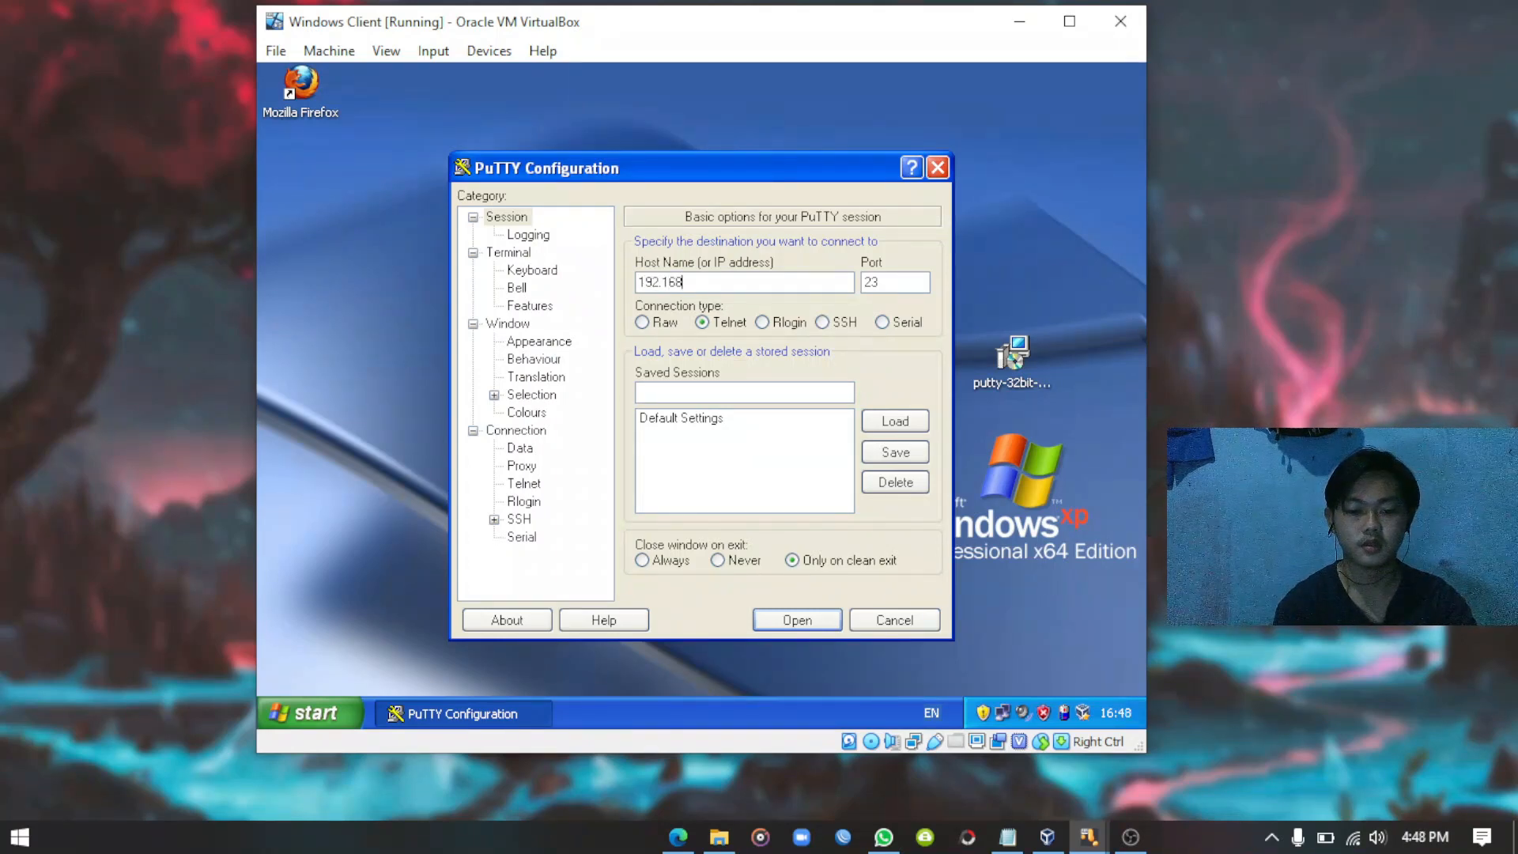
pyautogui.write('.60')
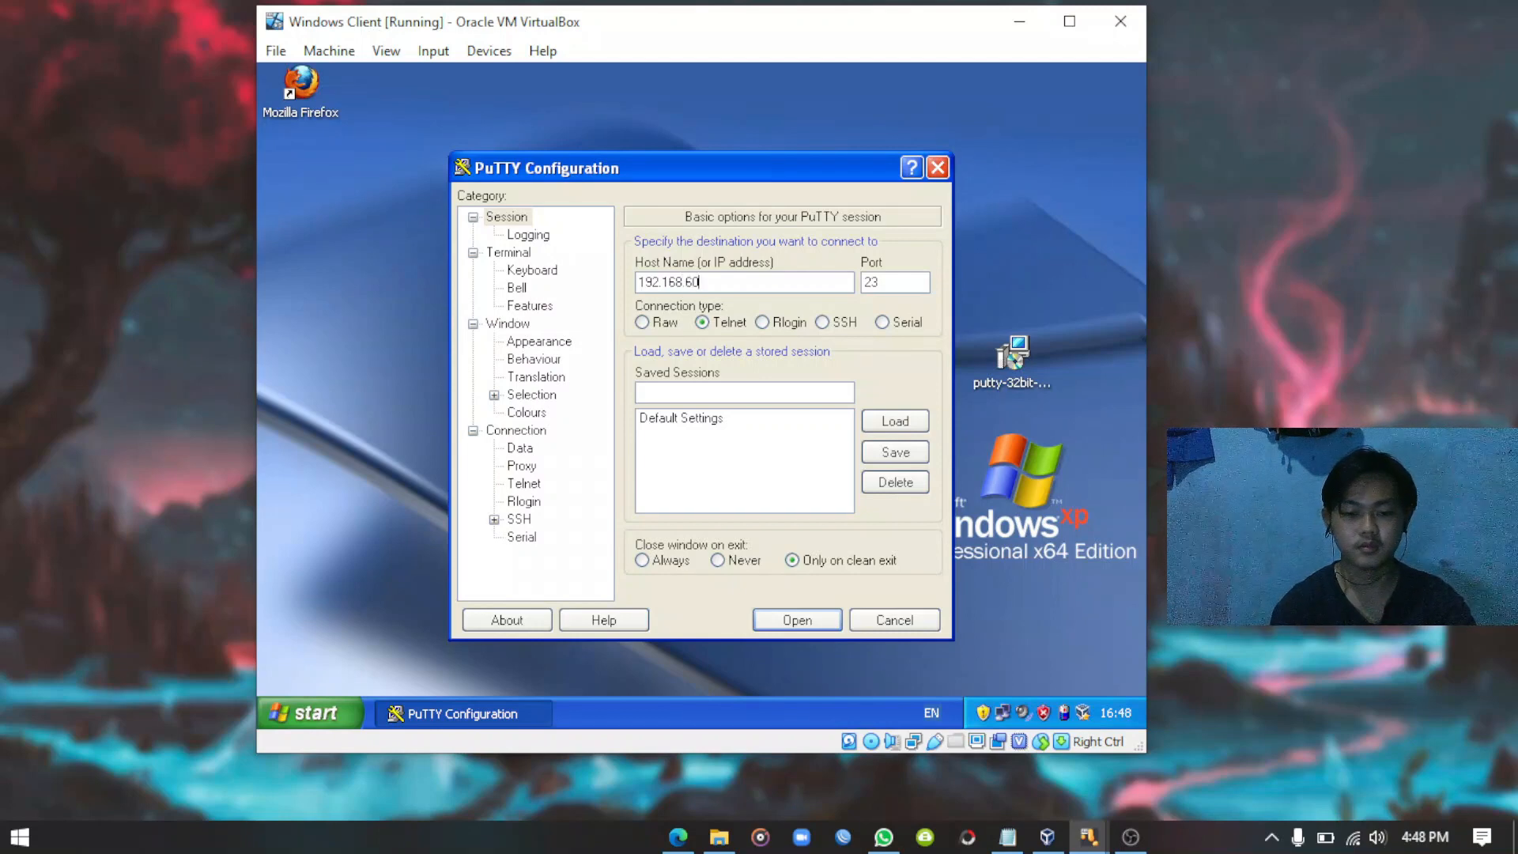
pyautogui.write('.1')
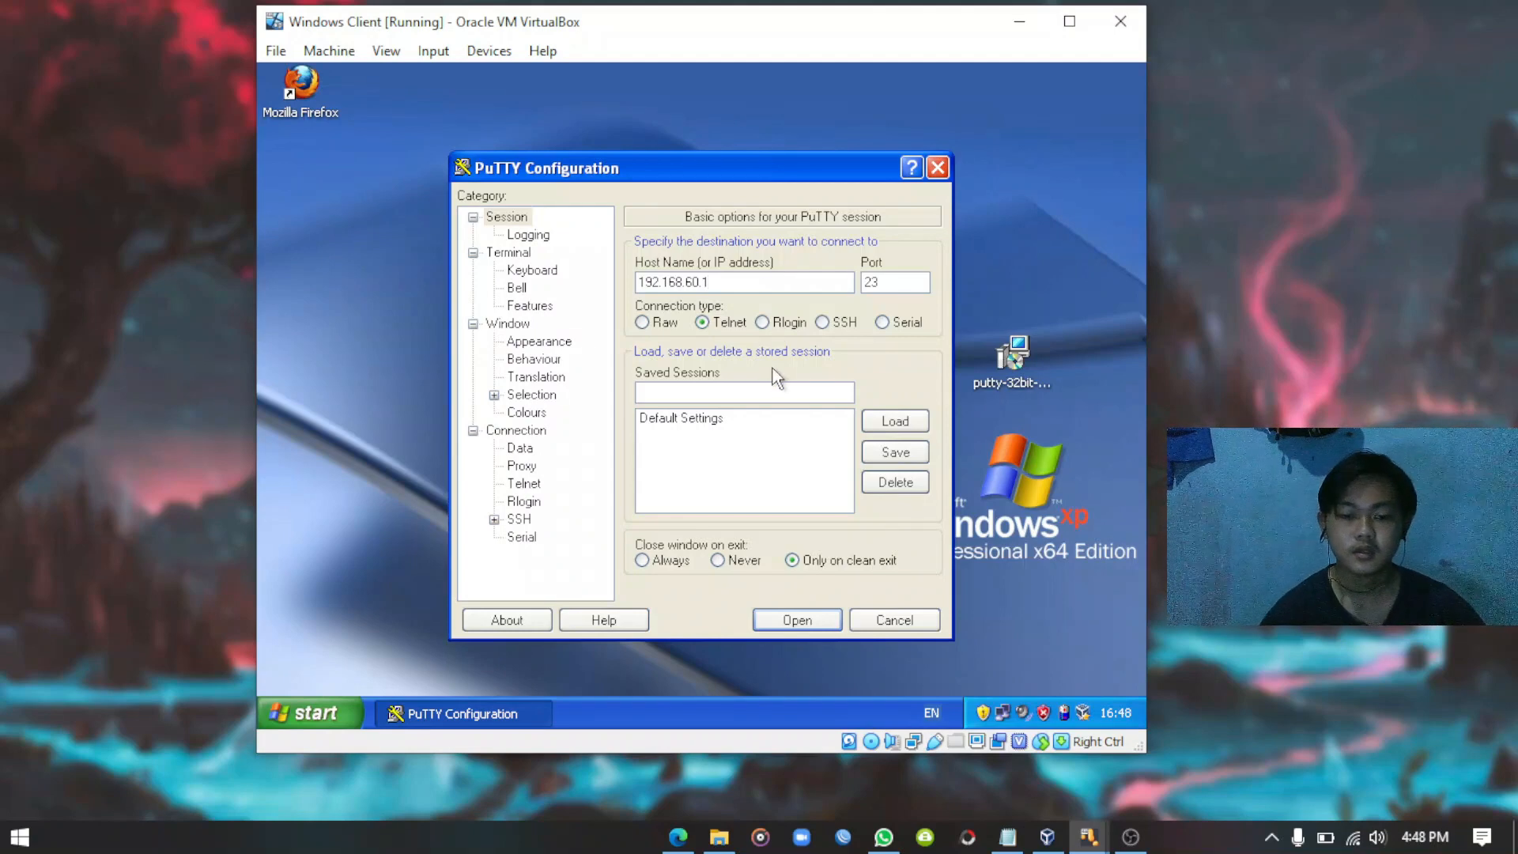
pyautogui.click(797, 620)
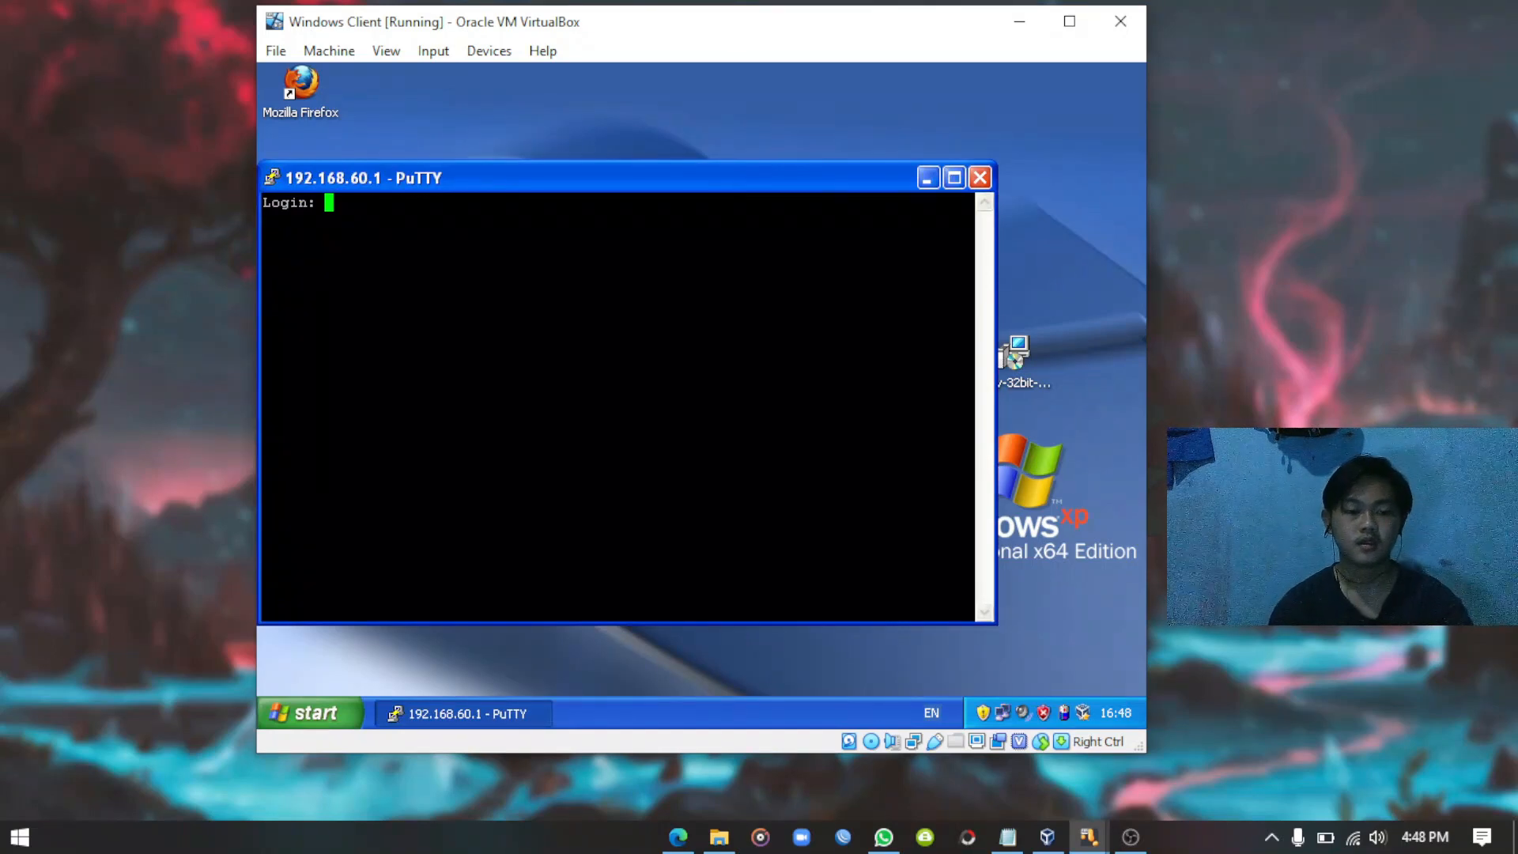
# Log in to the MikroTik as admin, entering the password and skipping the key notice.
pyautogui.moveTo(536, 184); pyautogui.dragTo(592, 195)
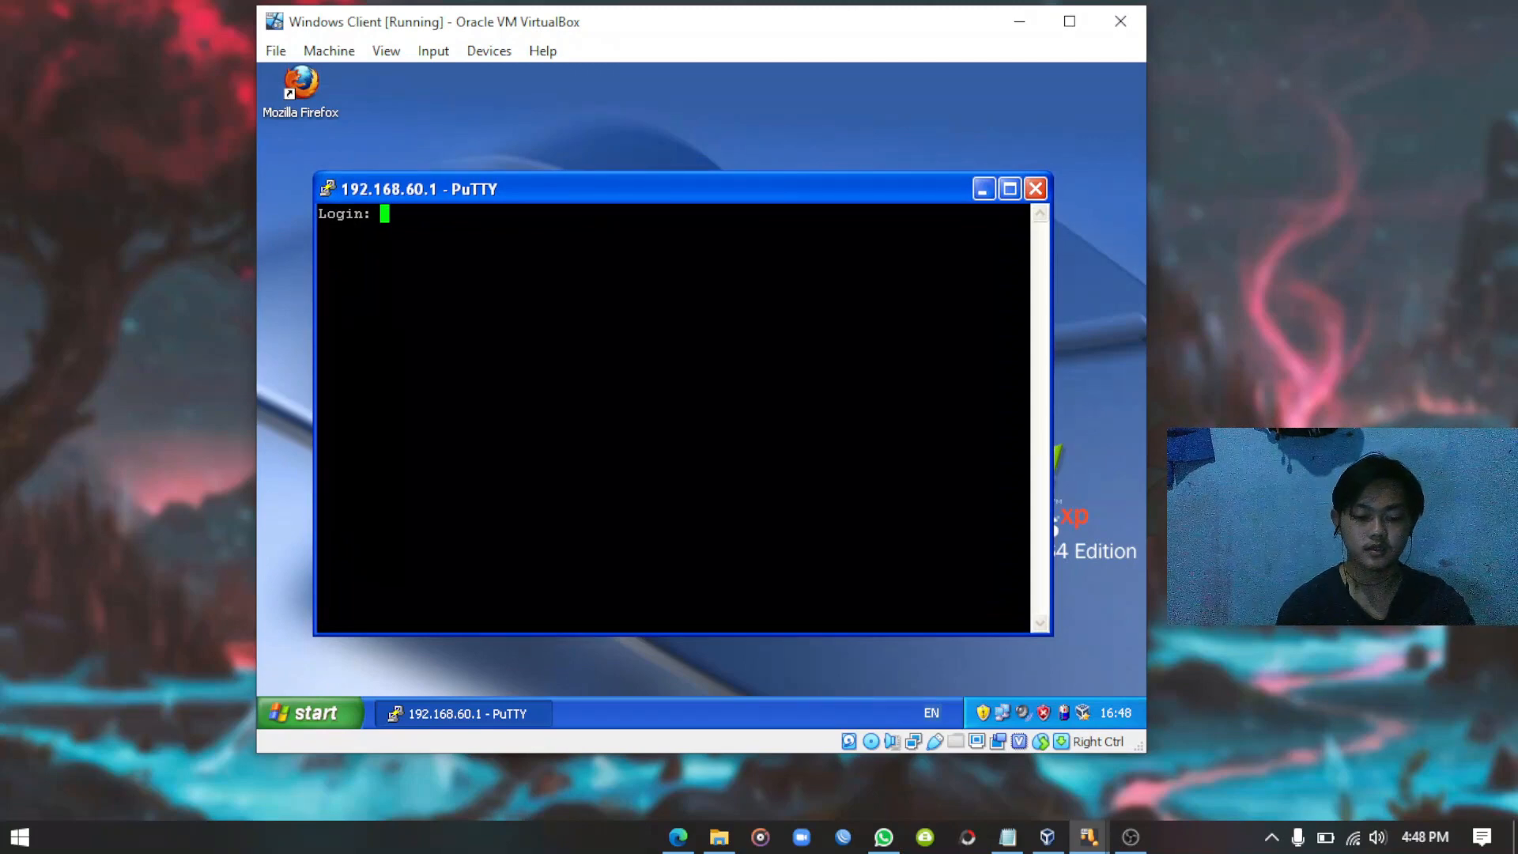
pyautogui.write('admin')
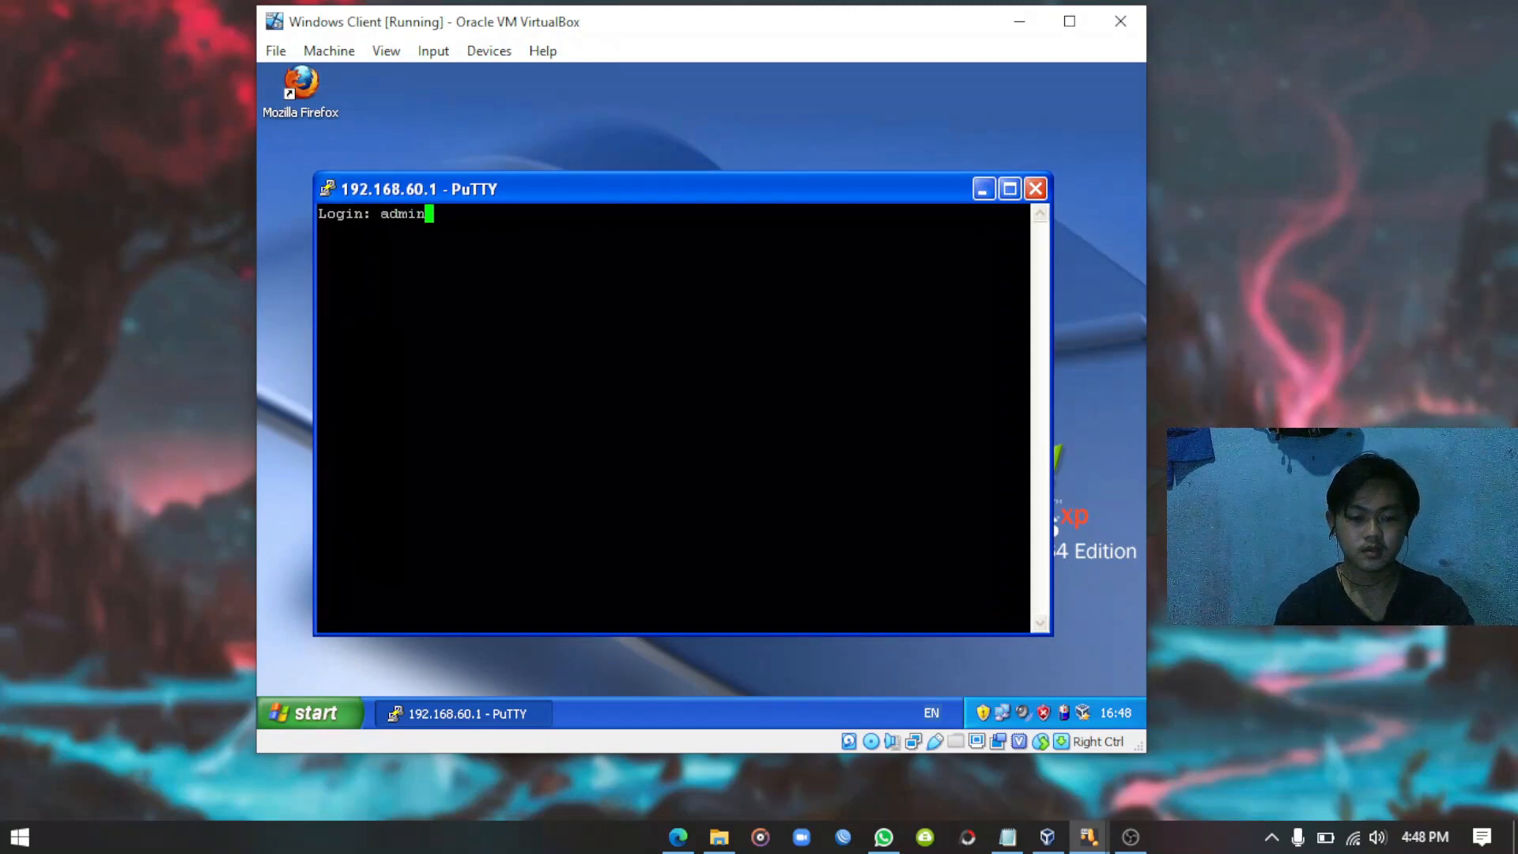
pyautogui.press('Return')
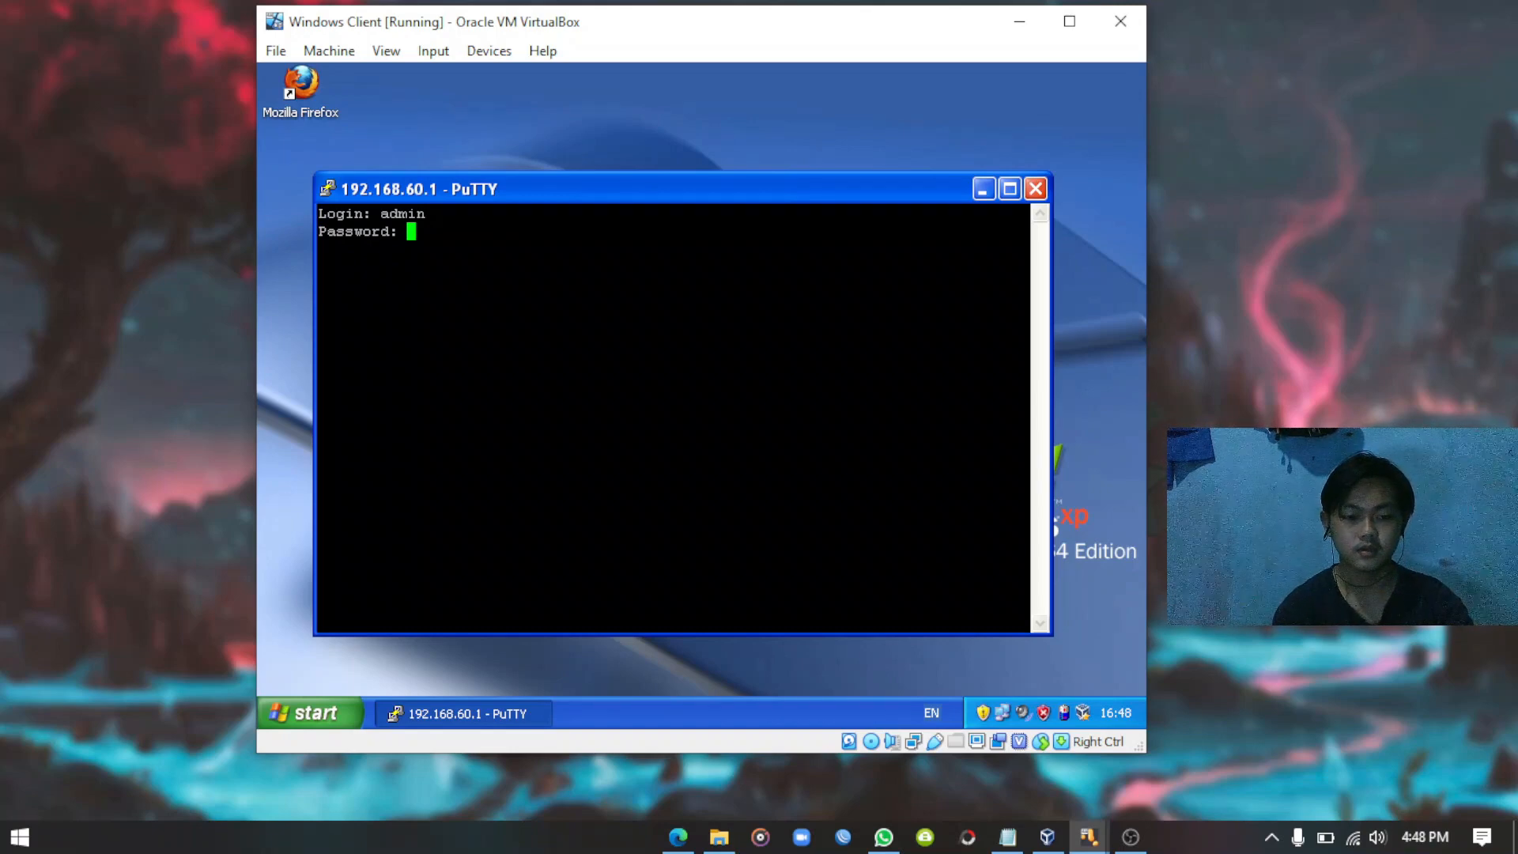
pyautogui.press('Return')
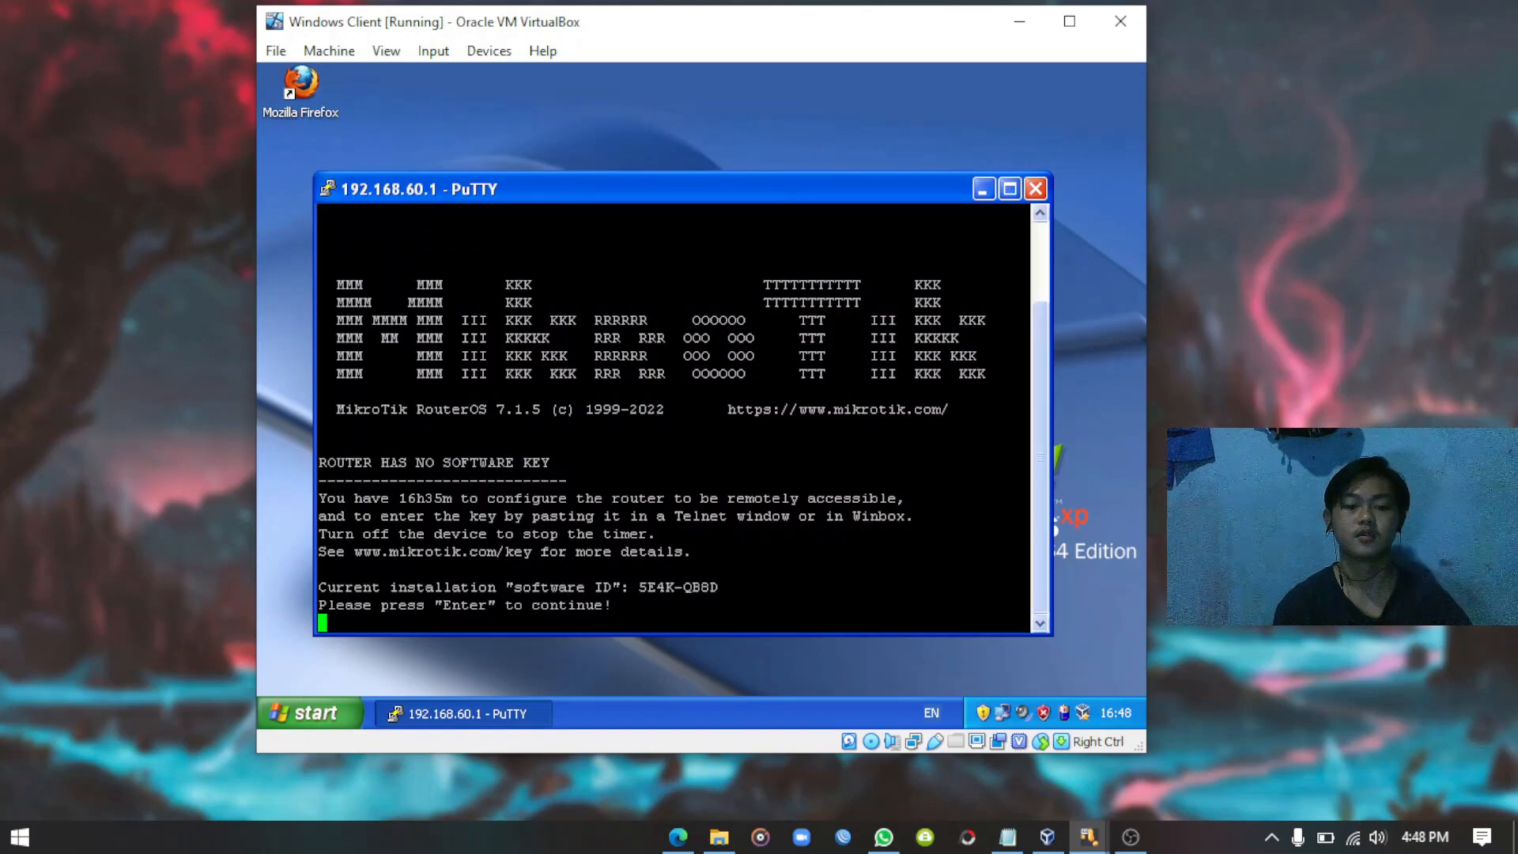
pyautogui.press('Return')
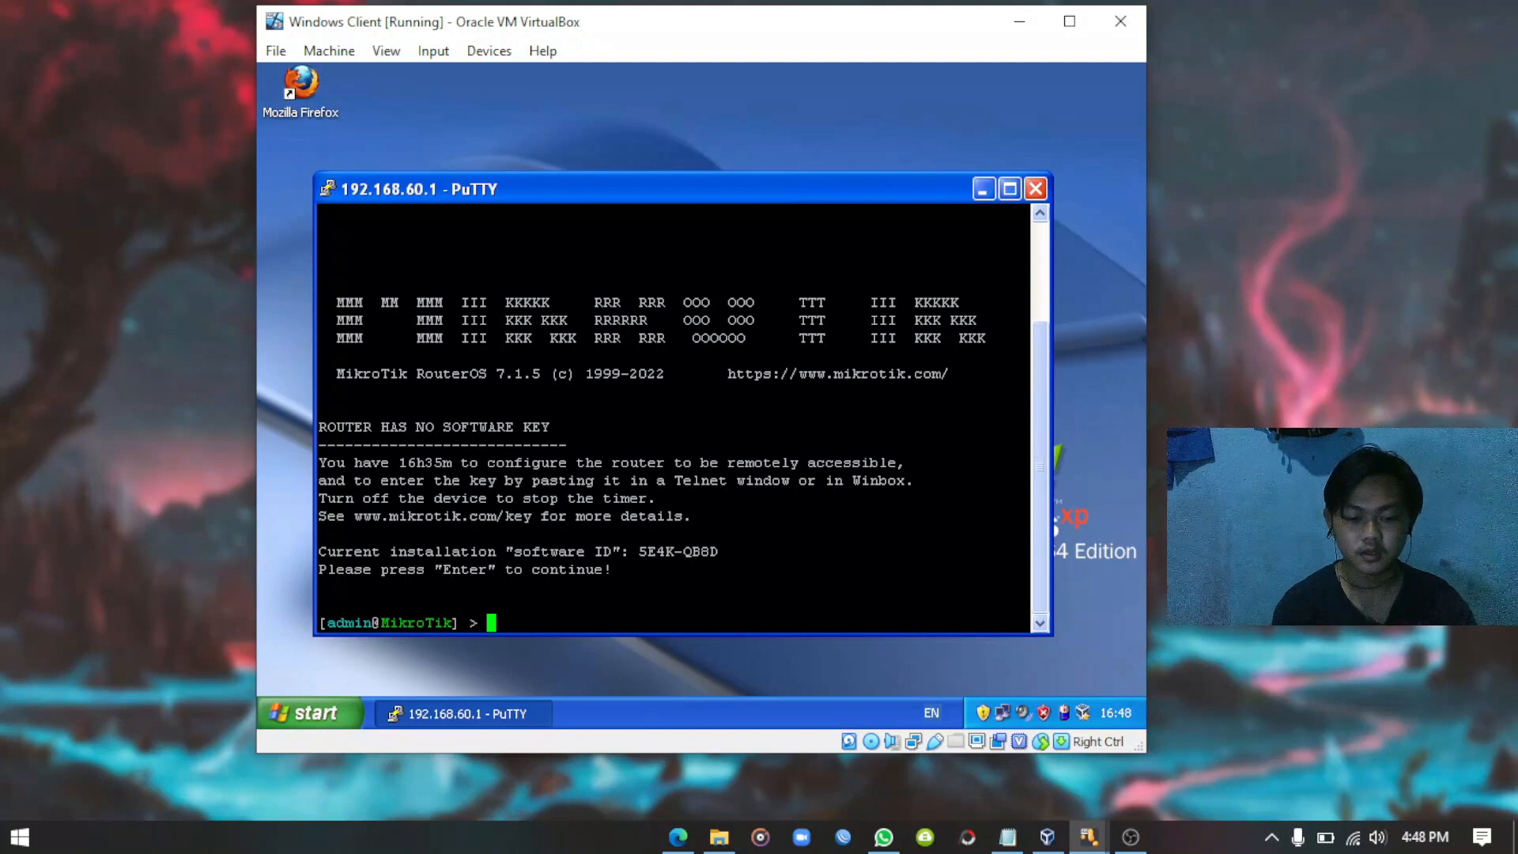
# Run 'ip address print' to list the router's addresses, then close PuTTY.
pyautogui.write('ip')
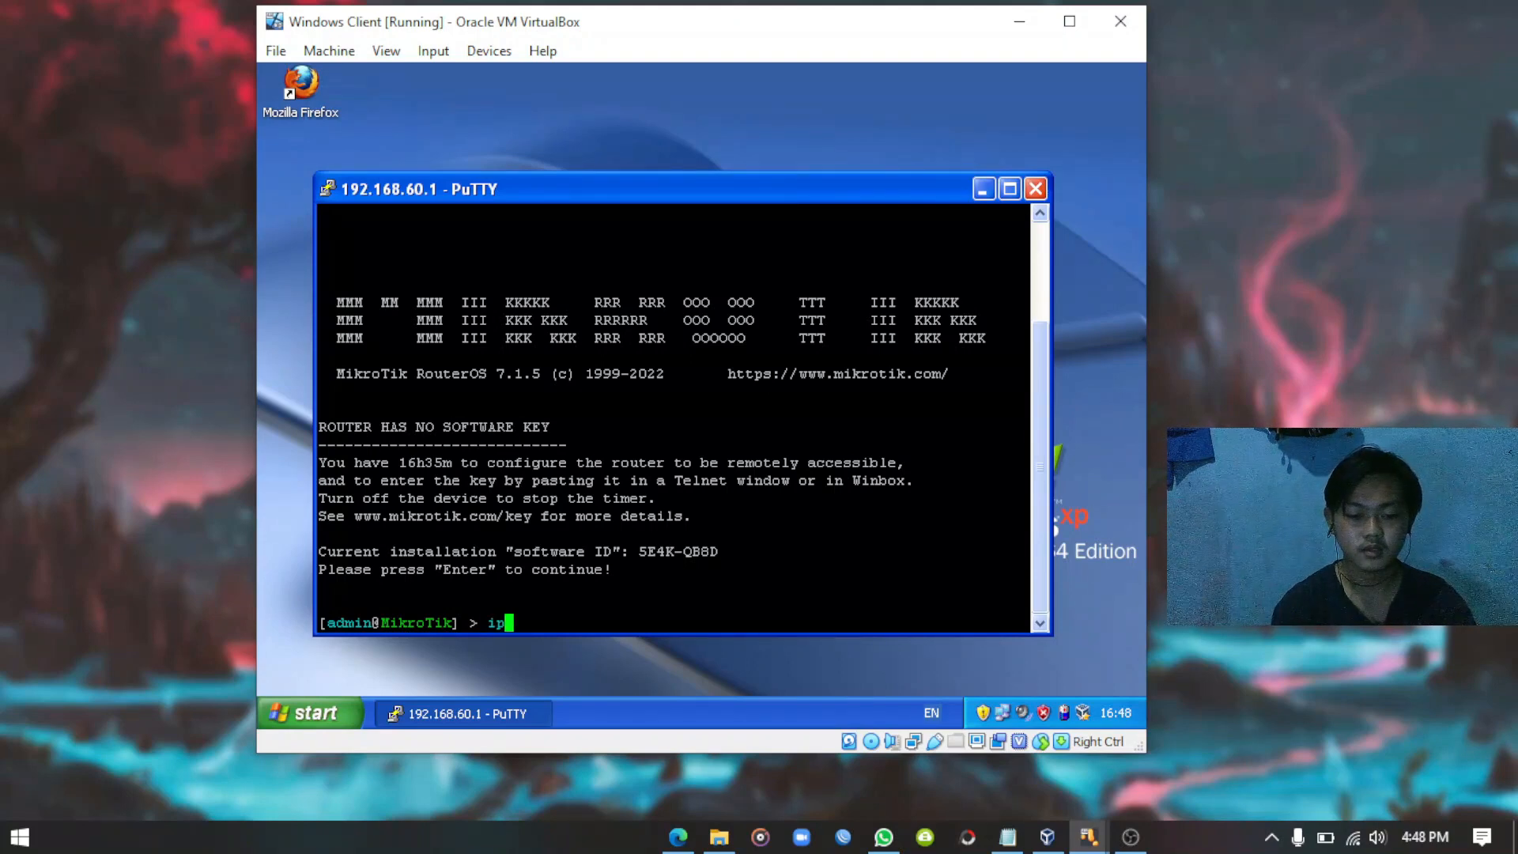
pyautogui.write(' address print')
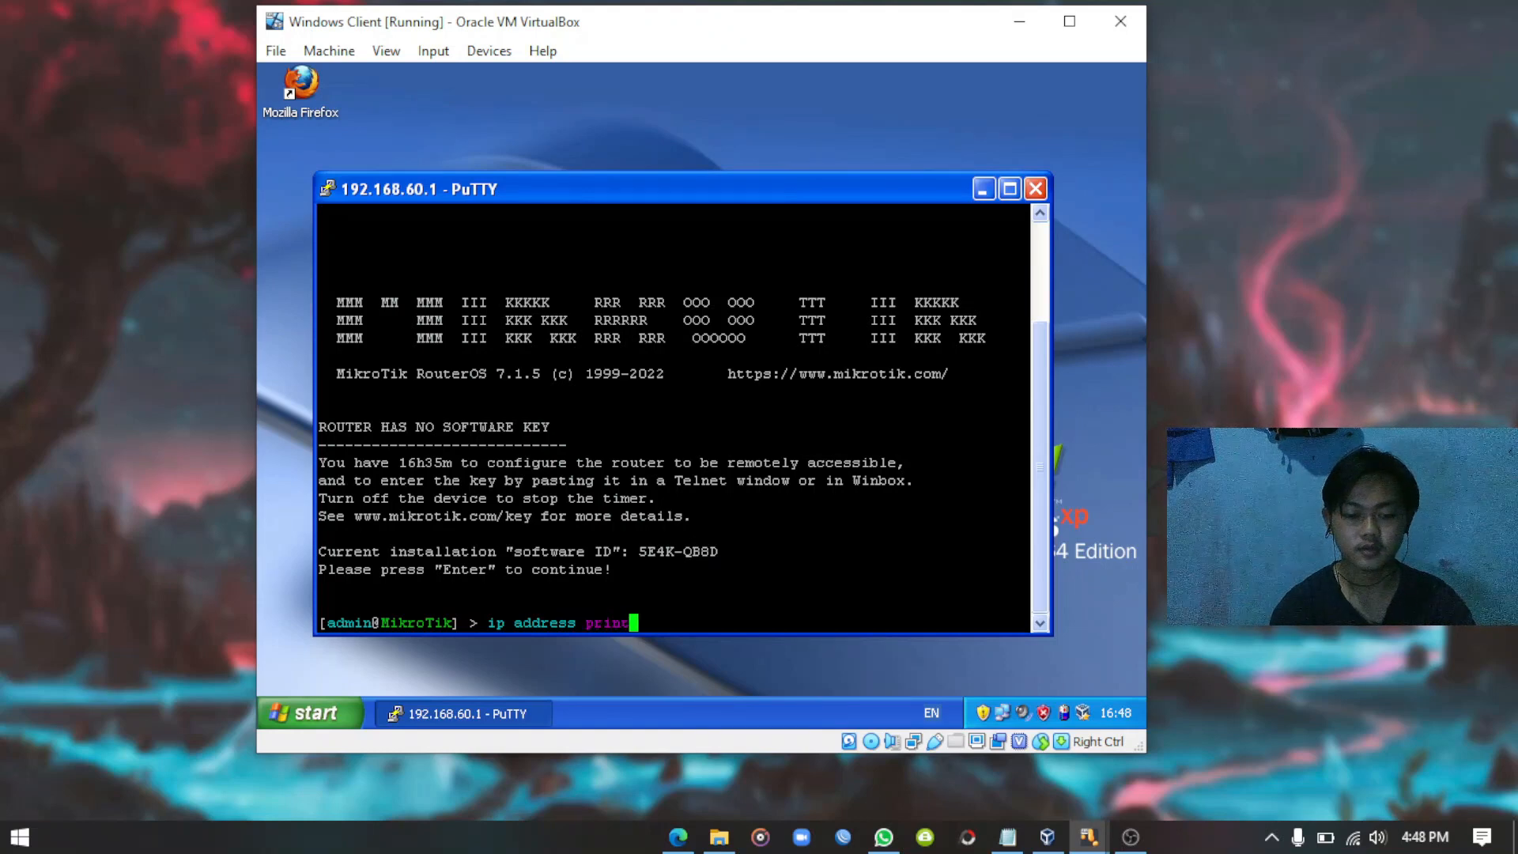
pyautogui.press('Return')
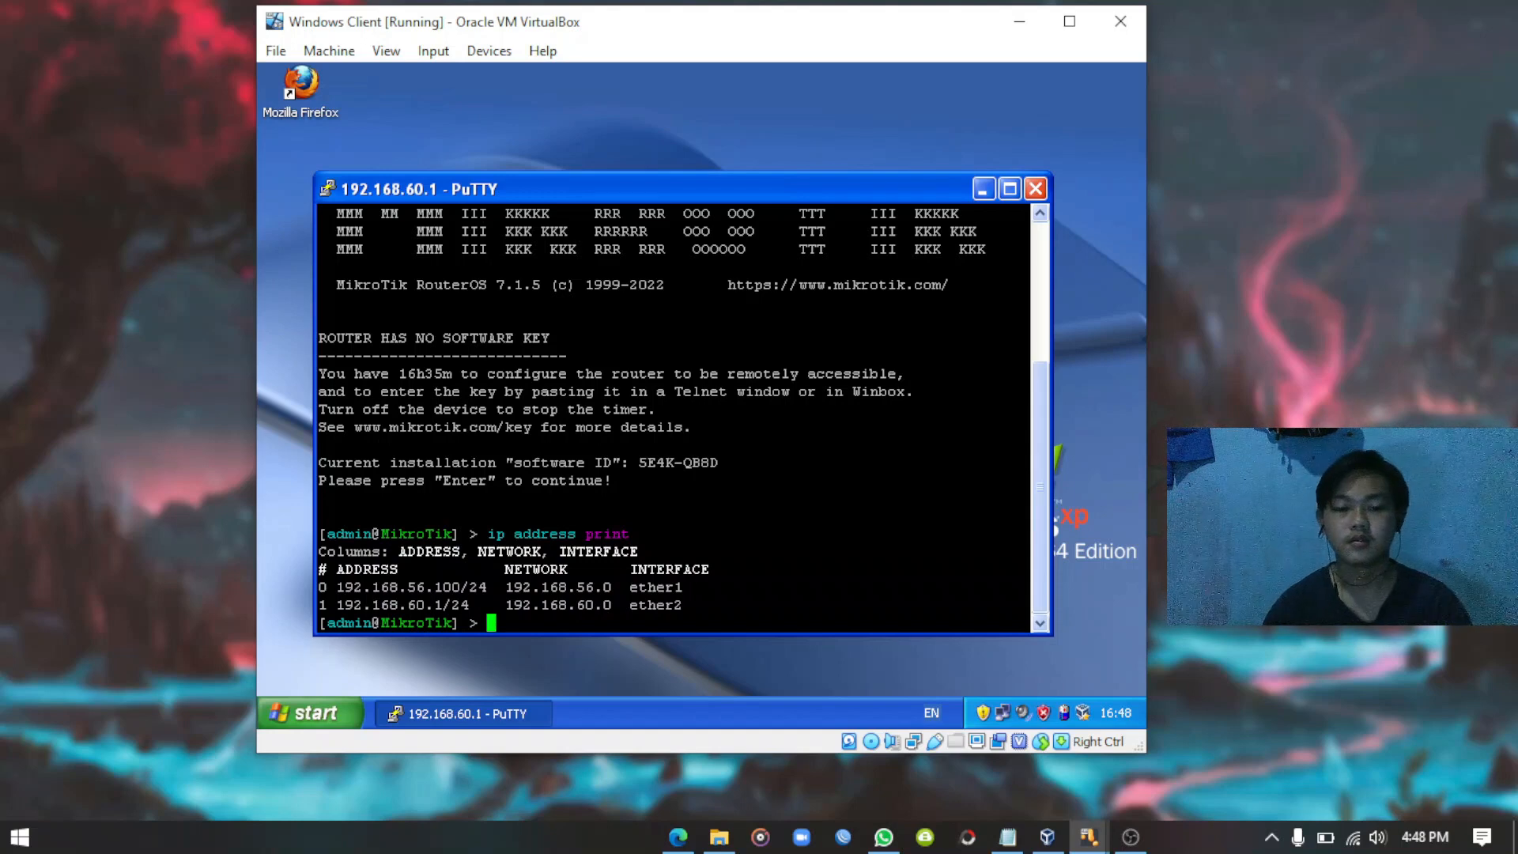
pyautogui.click(1034, 189)
# End the PuTTY session and move the winbox icon to the middle of the XP desktop.
pyautogui.click(664, 452)
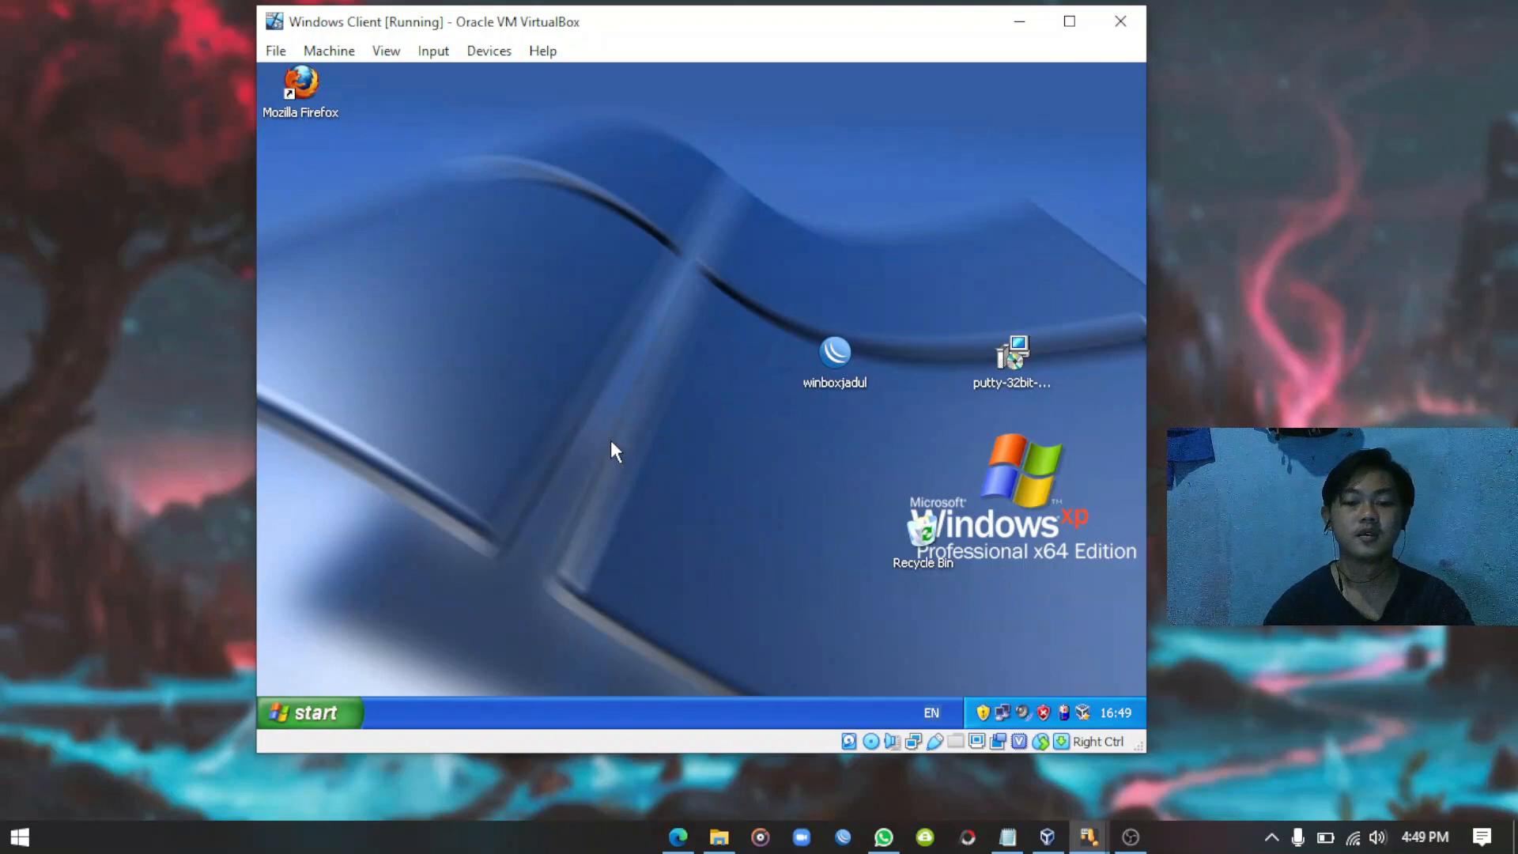
pyautogui.moveTo(413, 144); pyautogui.dragTo(690, 324)
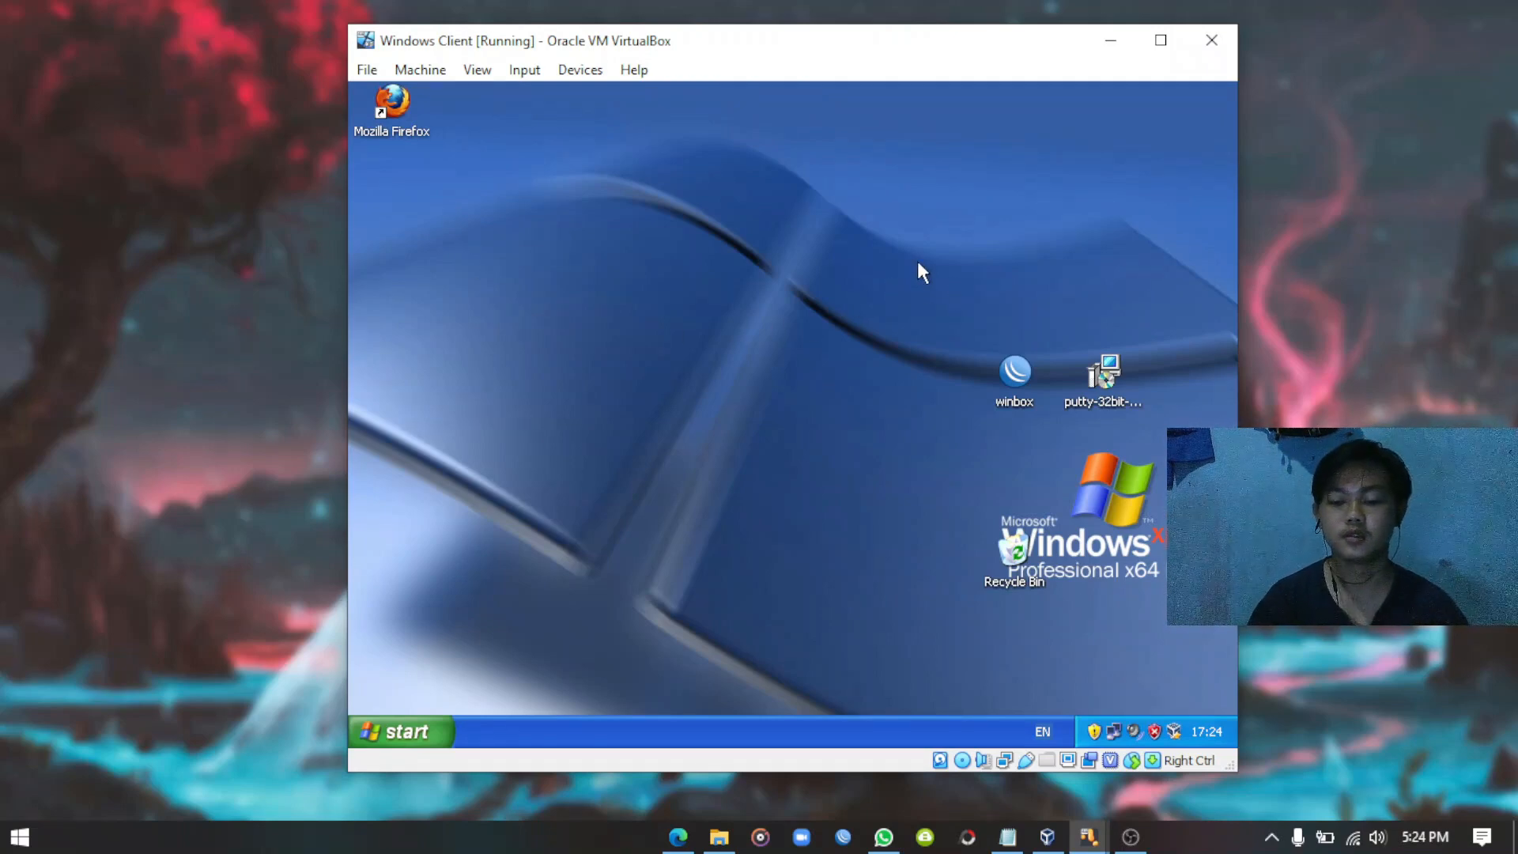
pyautogui.moveTo(1026, 381); pyautogui.dragTo(848, 382)
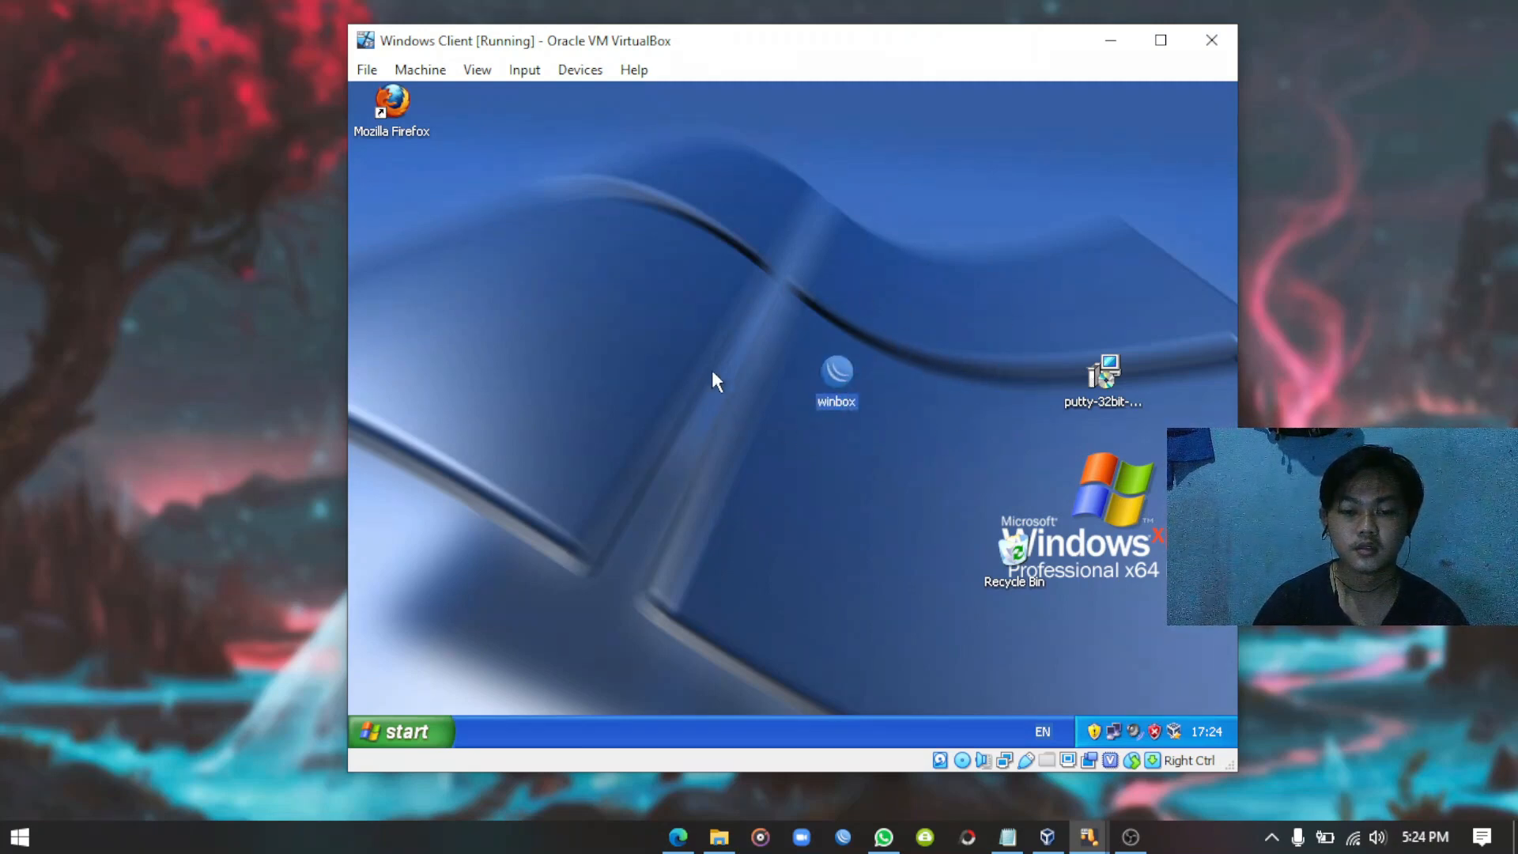
pyautogui.click(837, 473)
# Launch WinBox, unblock it in Windows Firewall, and connect to the 192.168.60.1 neighbour.
pyautogui.doubleClick(840, 380)
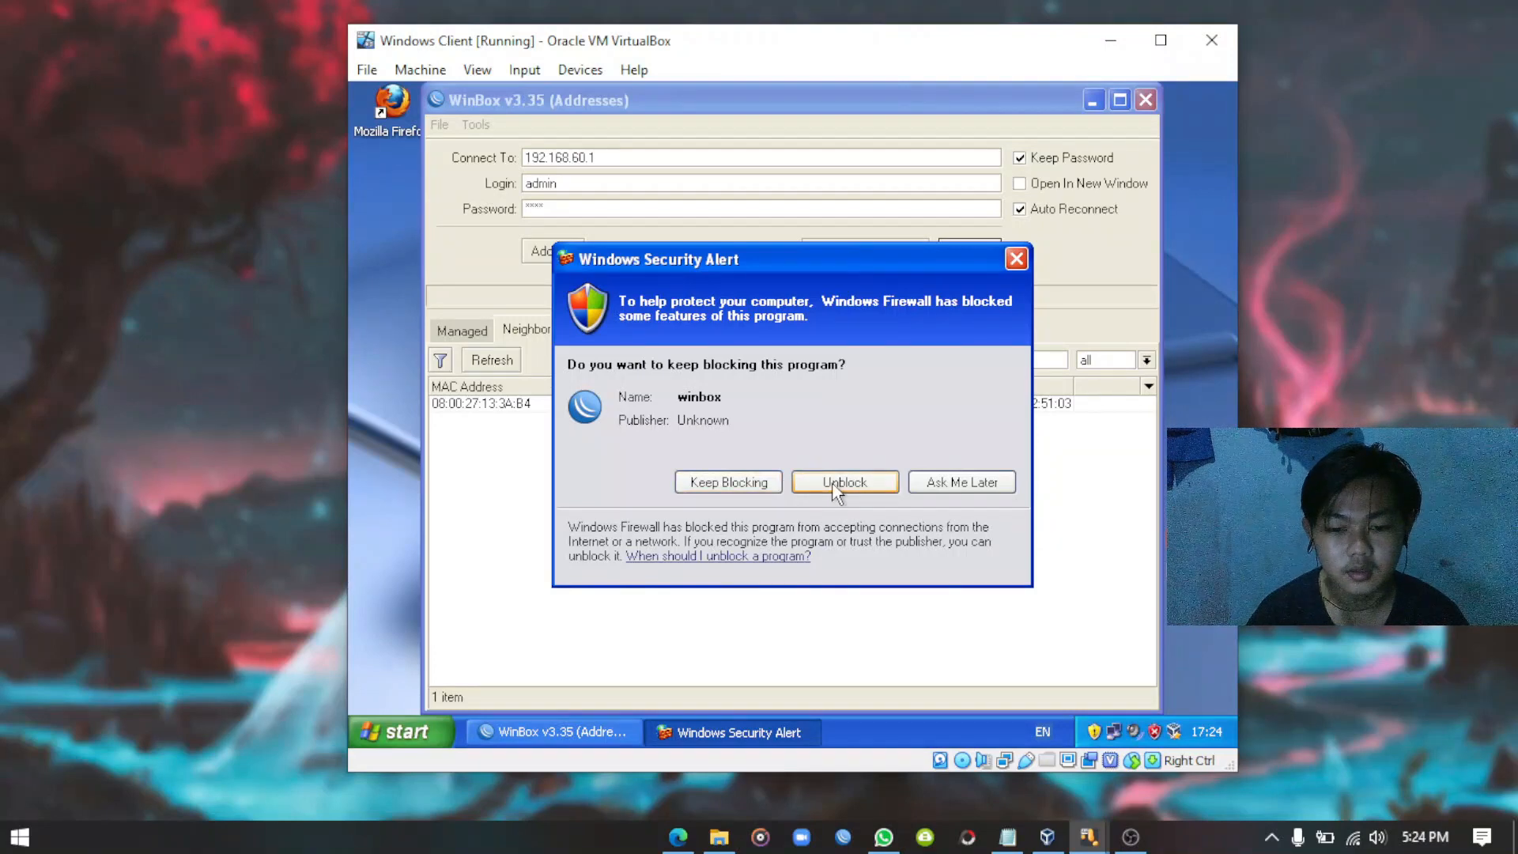
pyautogui.click(841, 482)
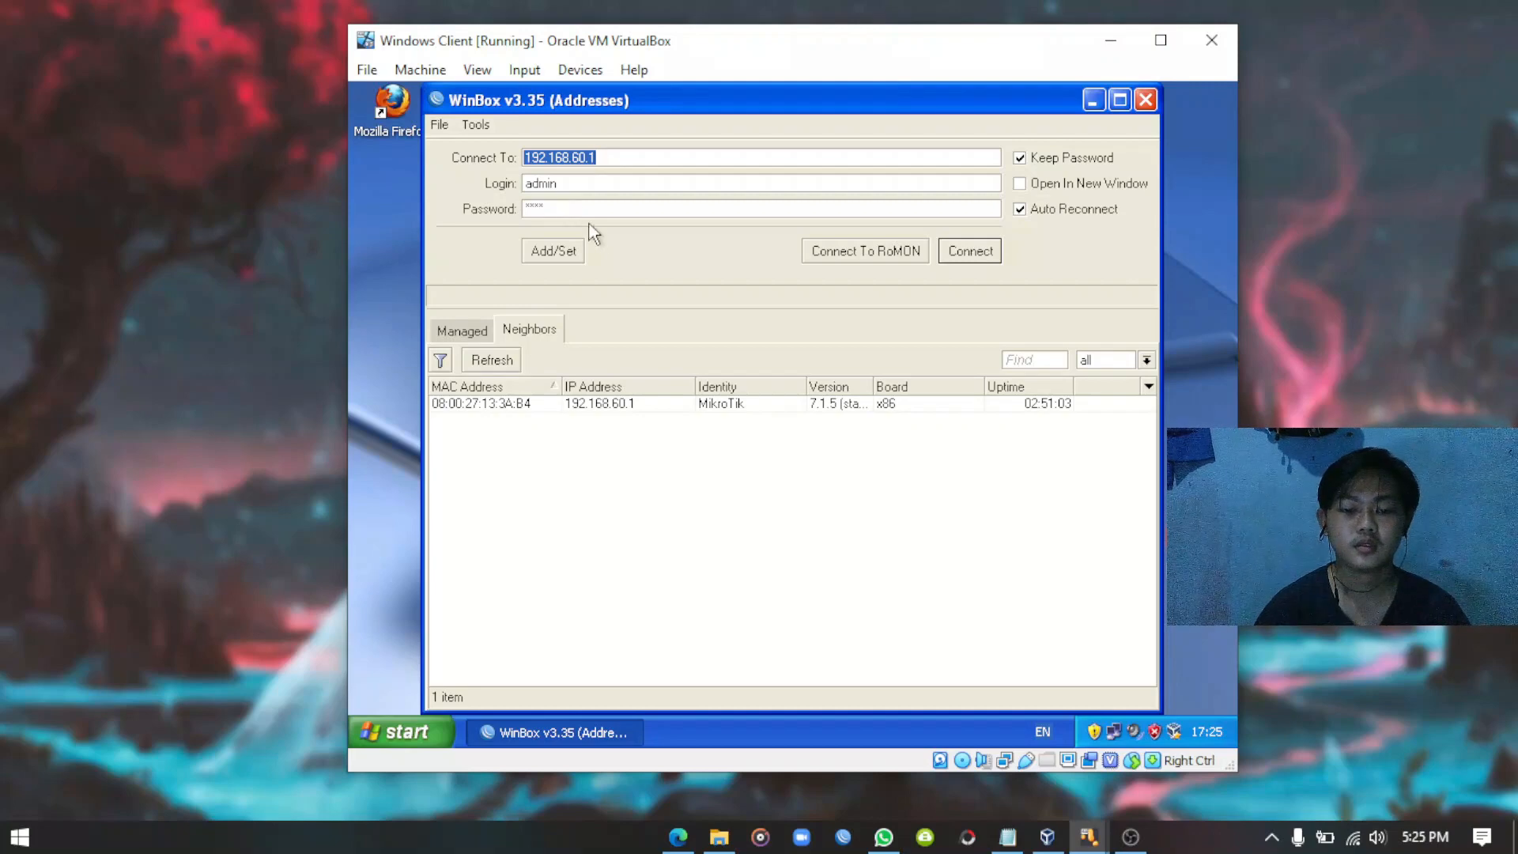
pyautogui.click(606, 408)
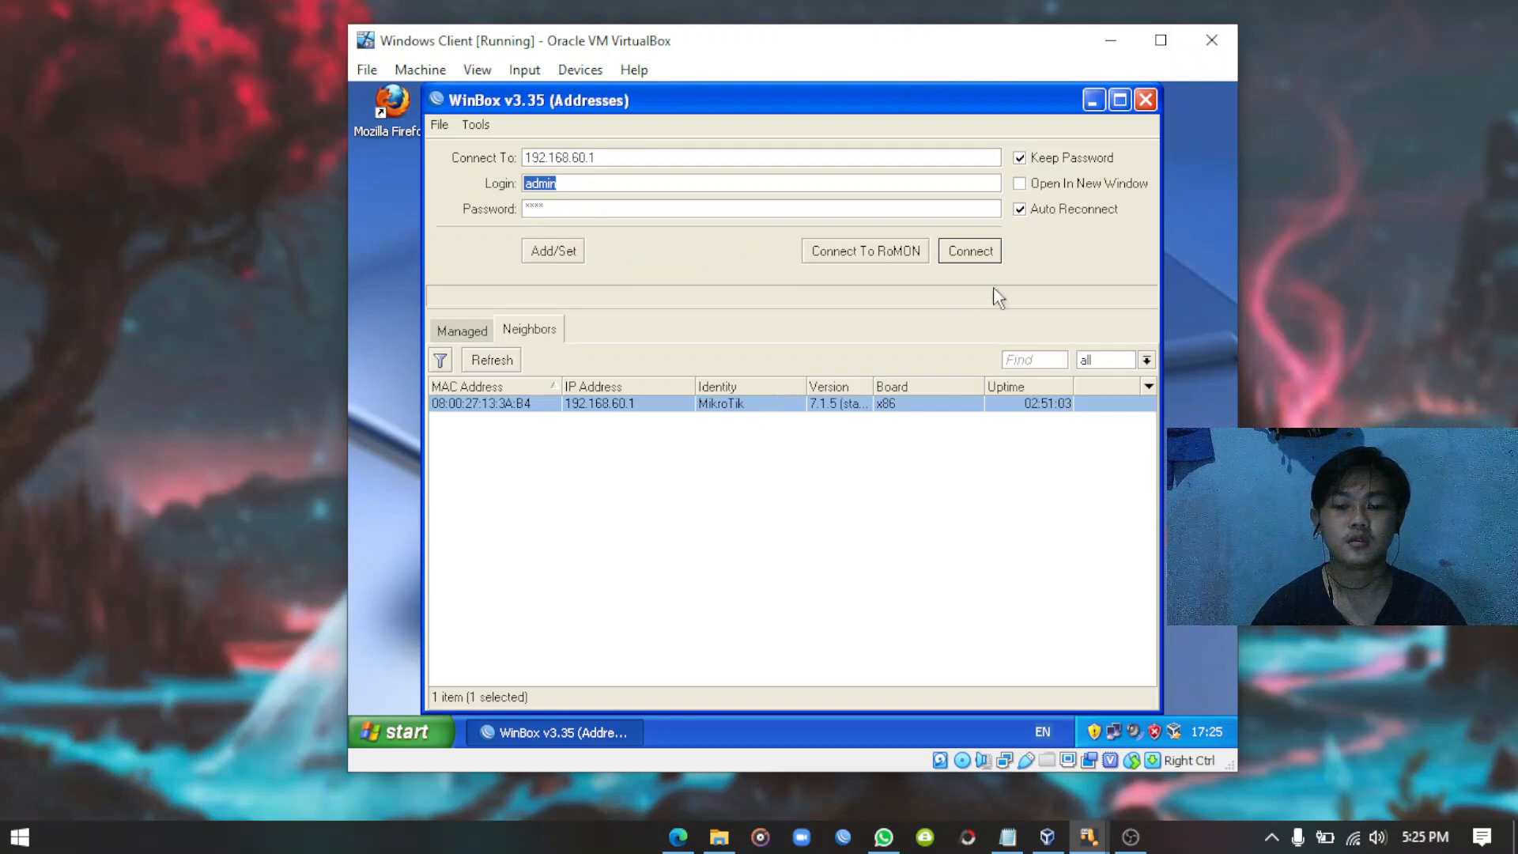
pyautogui.click(979, 258)
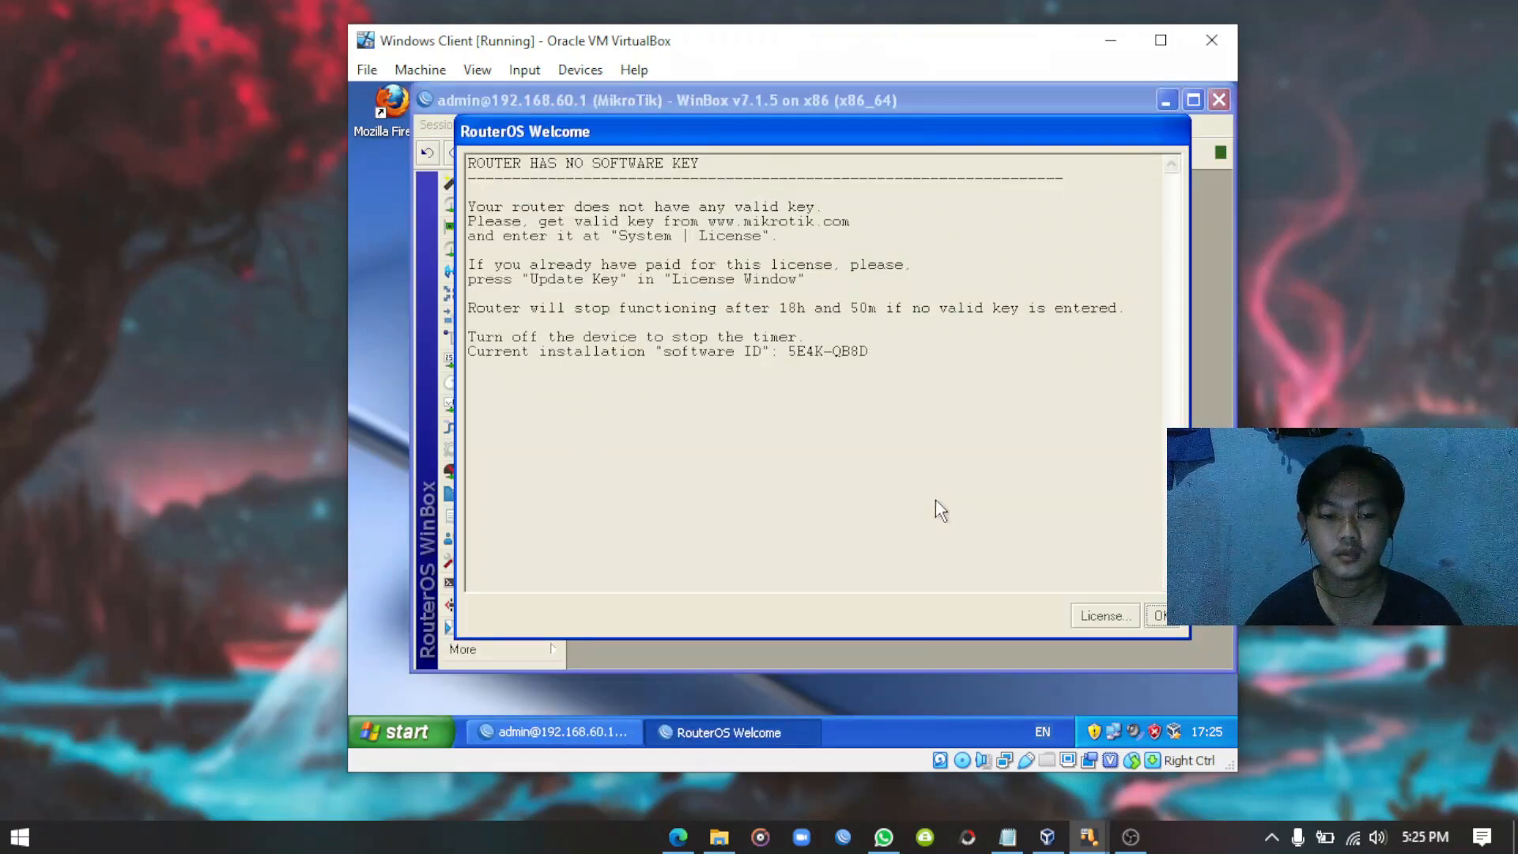
# Dismiss the RouterOS welcome notice and open IP > Services in WinBox.
pyautogui.click(1158, 616)
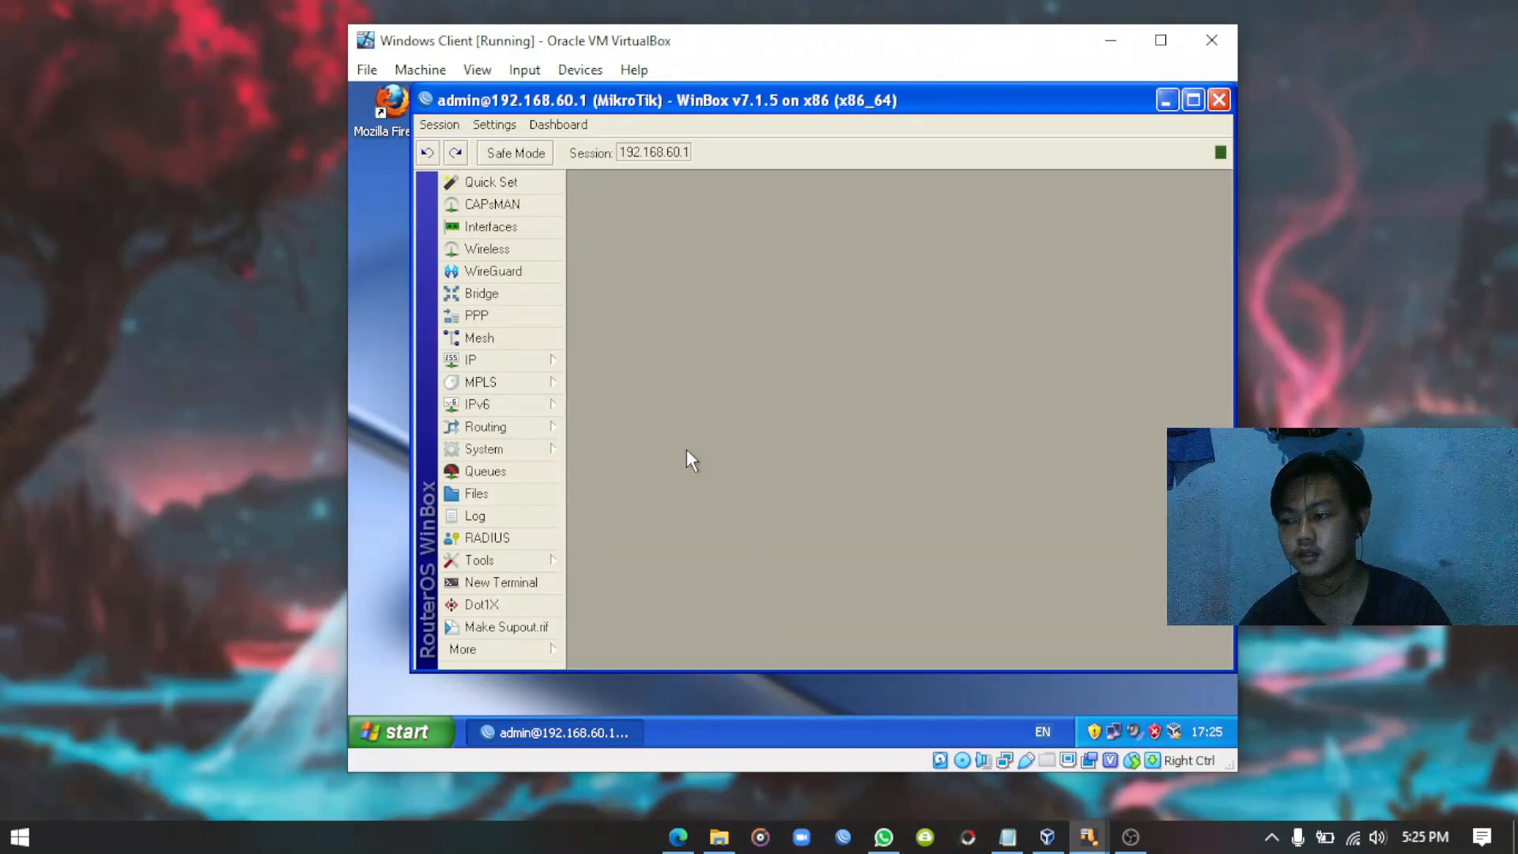
pyautogui.click(509, 359)
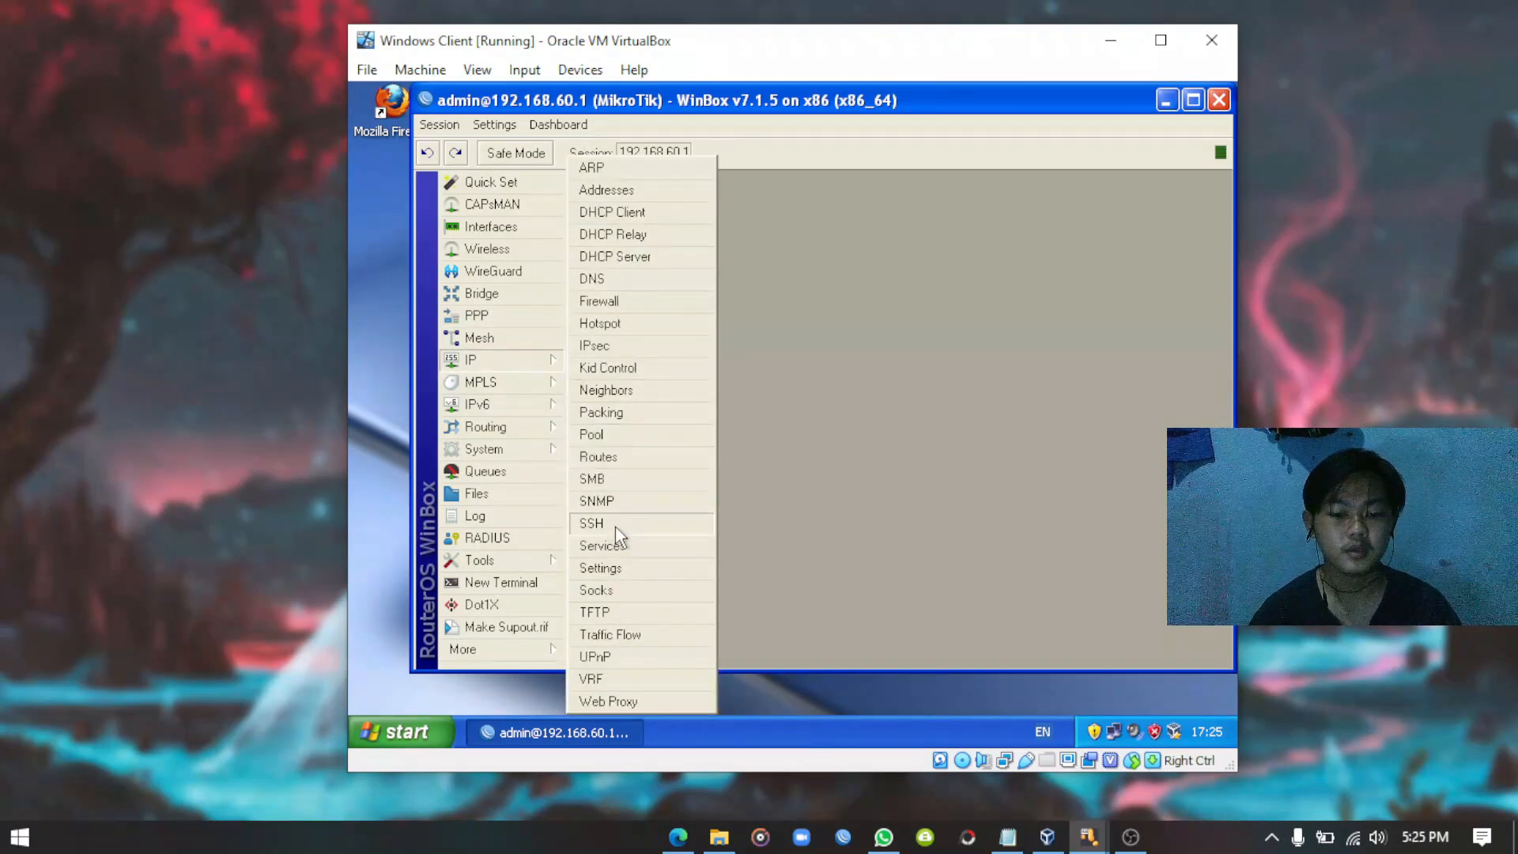
pyautogui.click(617, 547)
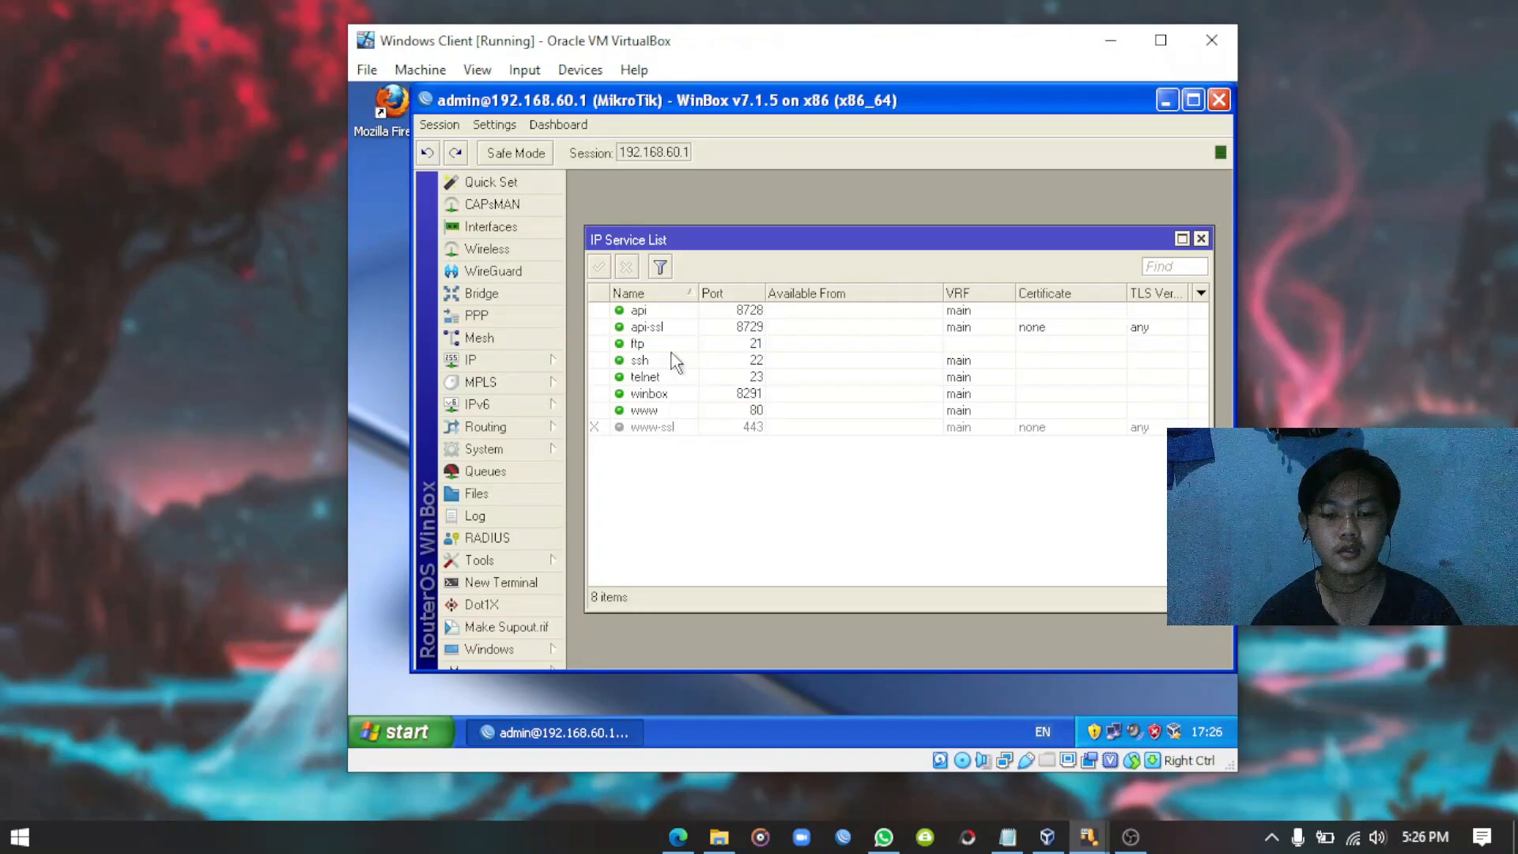
# Disable the www (port 80) and telnet (port 23) services.
pyautogui.click(653, 413)
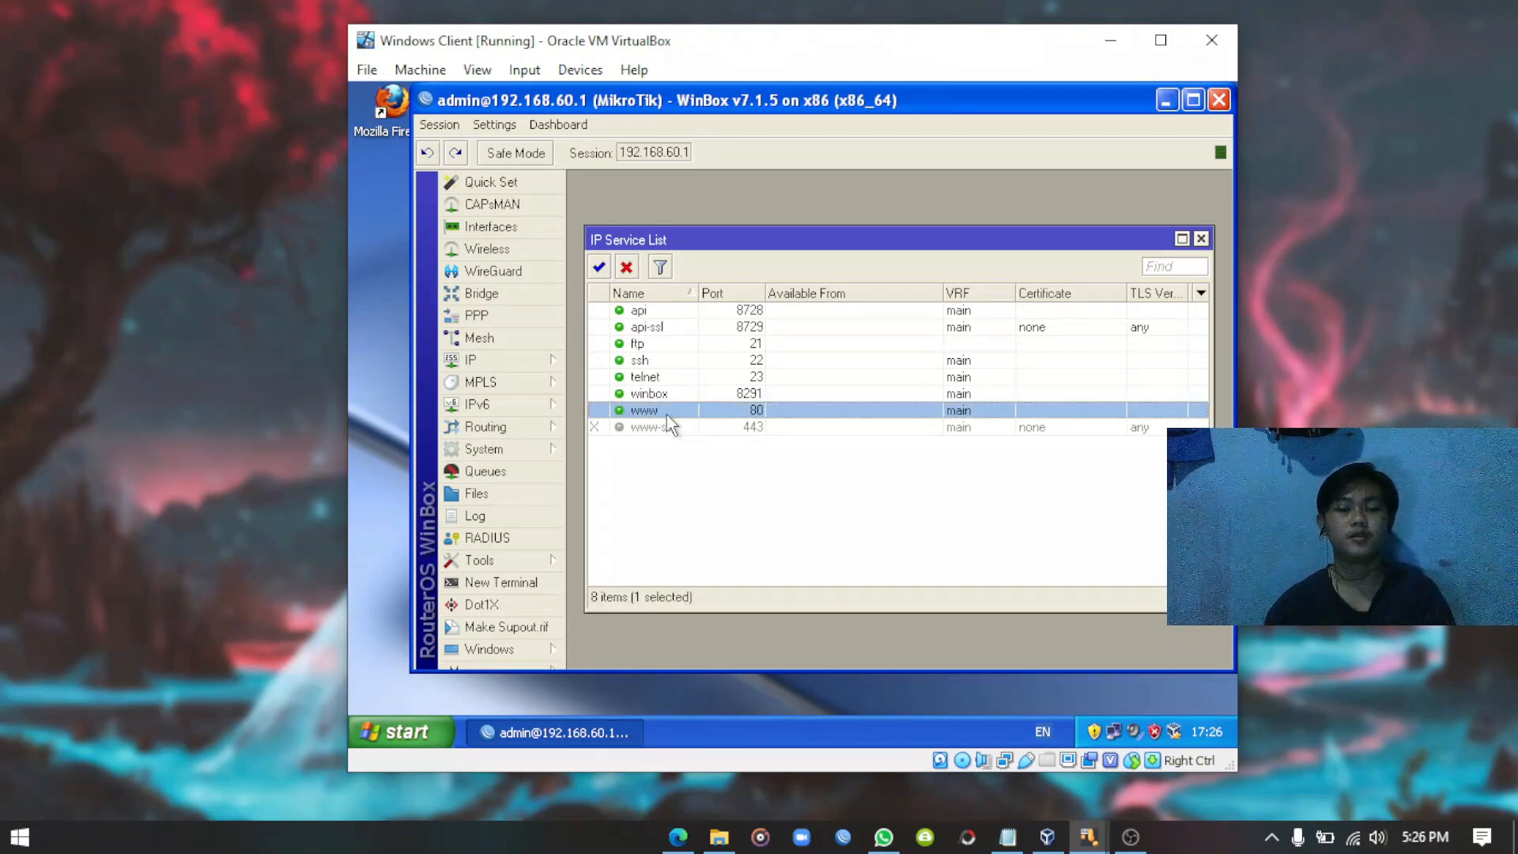
pyautogui.click(627, 269)
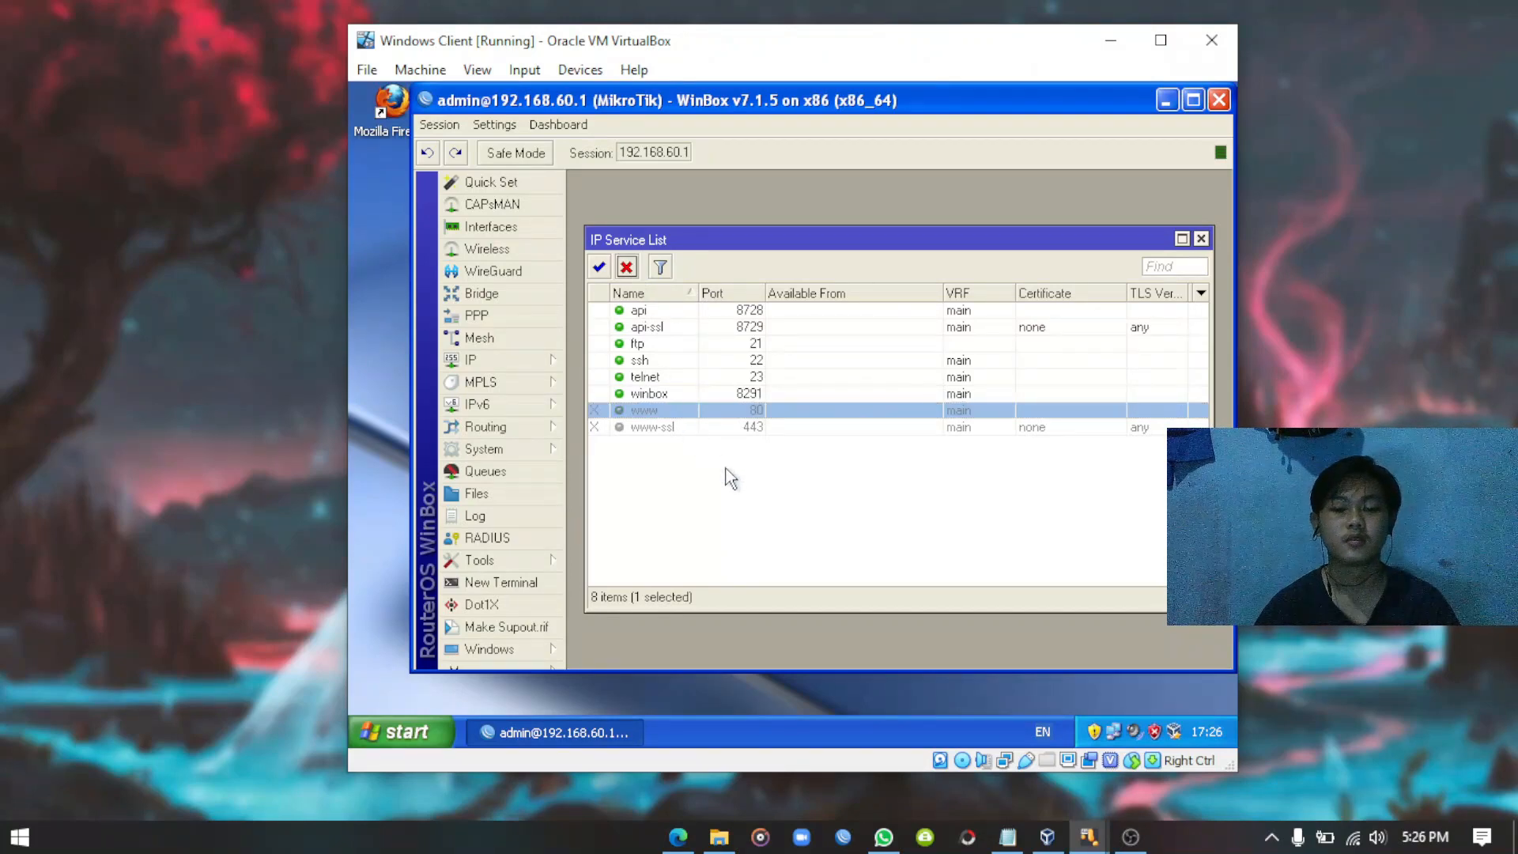
pyautogui.click(646, 377)
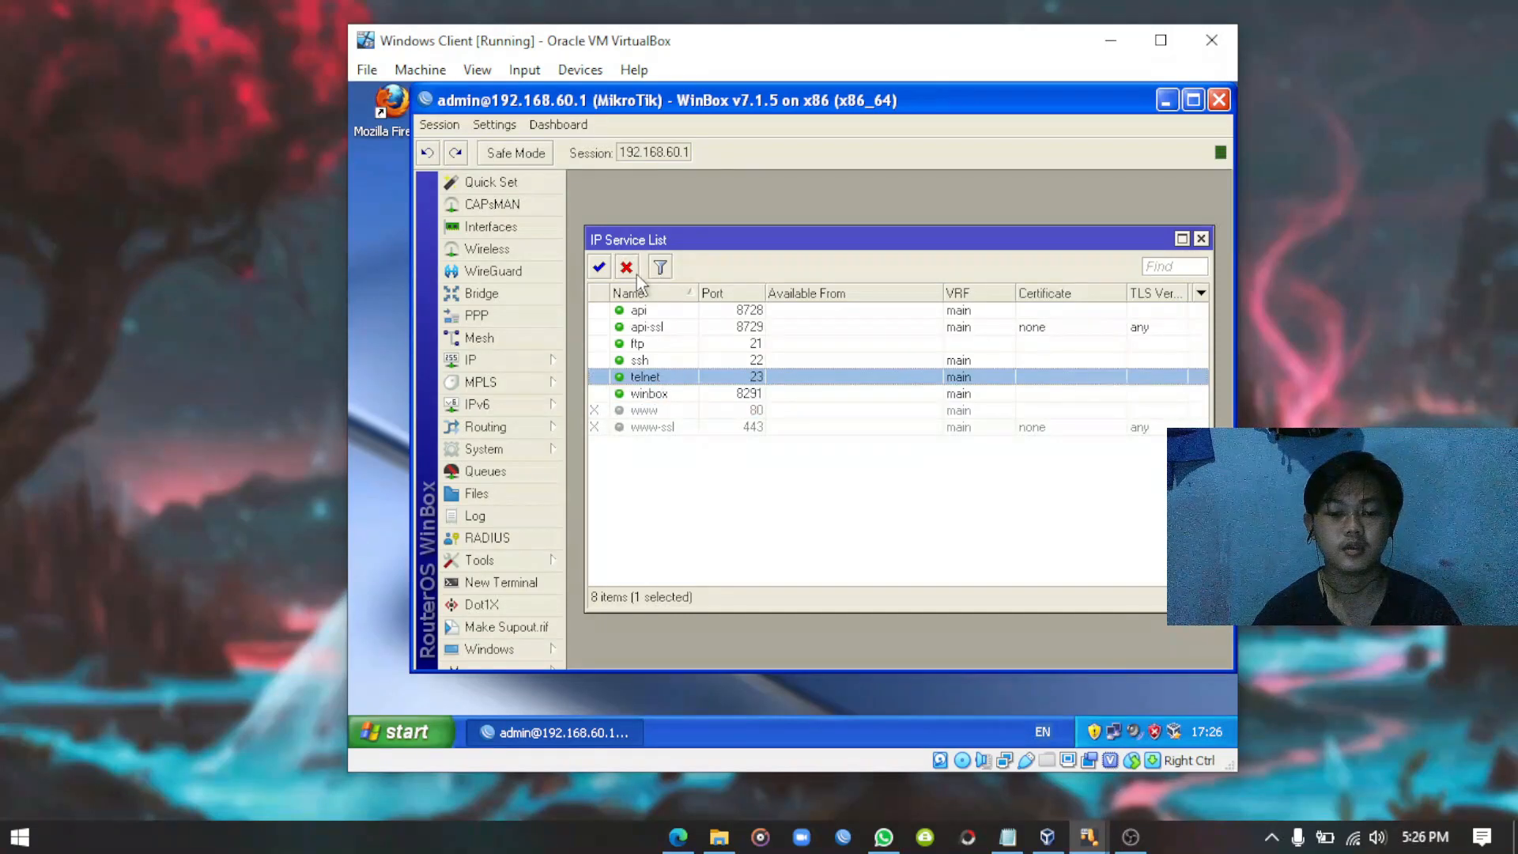
pyautogui.click(627, 268)
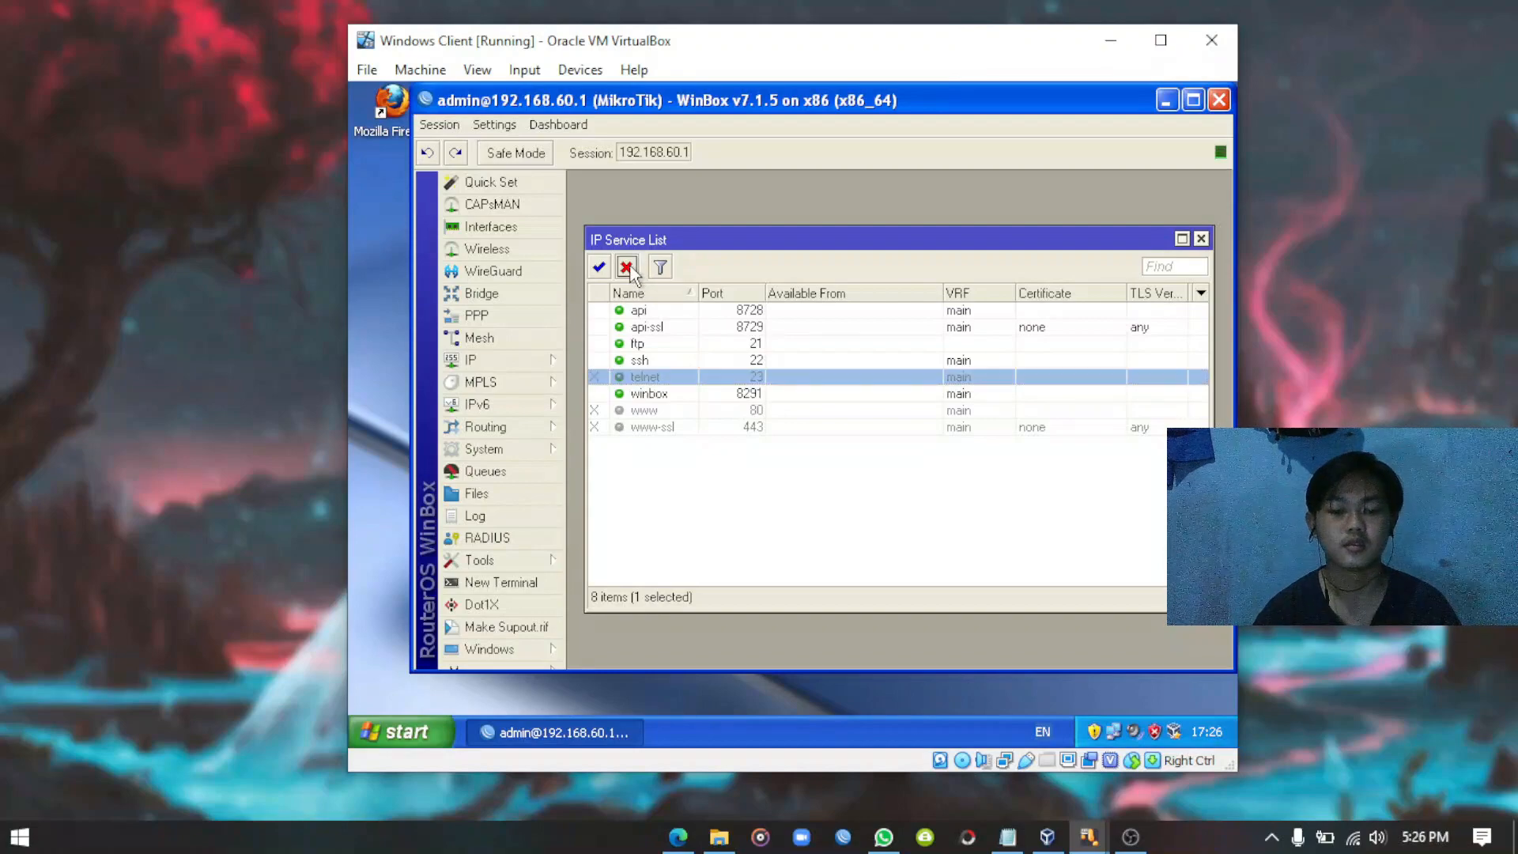
# Change the winbox service port from 8291 to 100 and apply it.
pyautogui.doubleClick(743, 394)
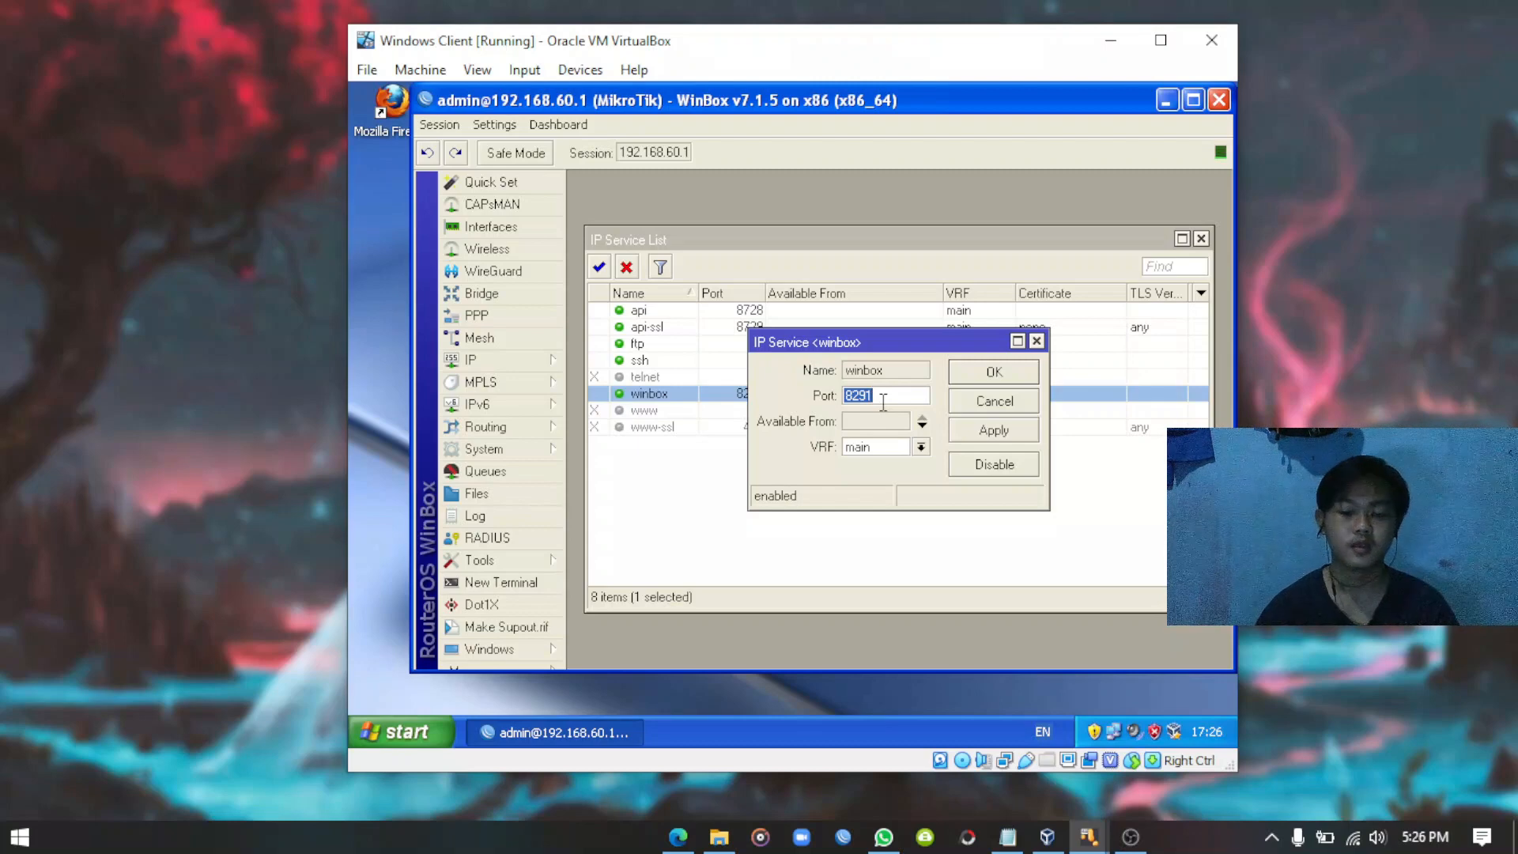
pyautogui.write('1')
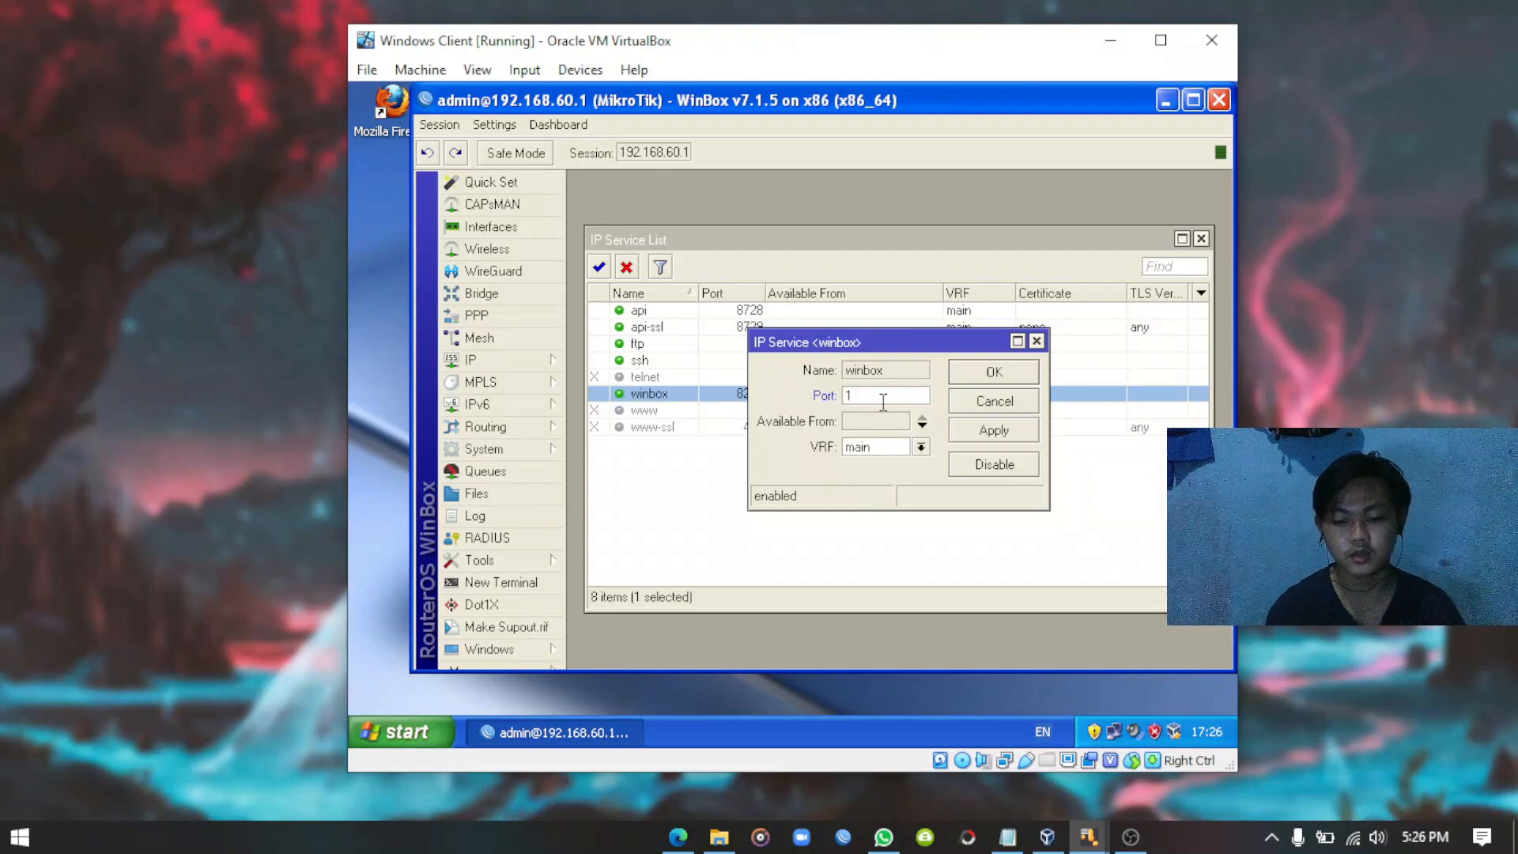
pyautogui.write('00')
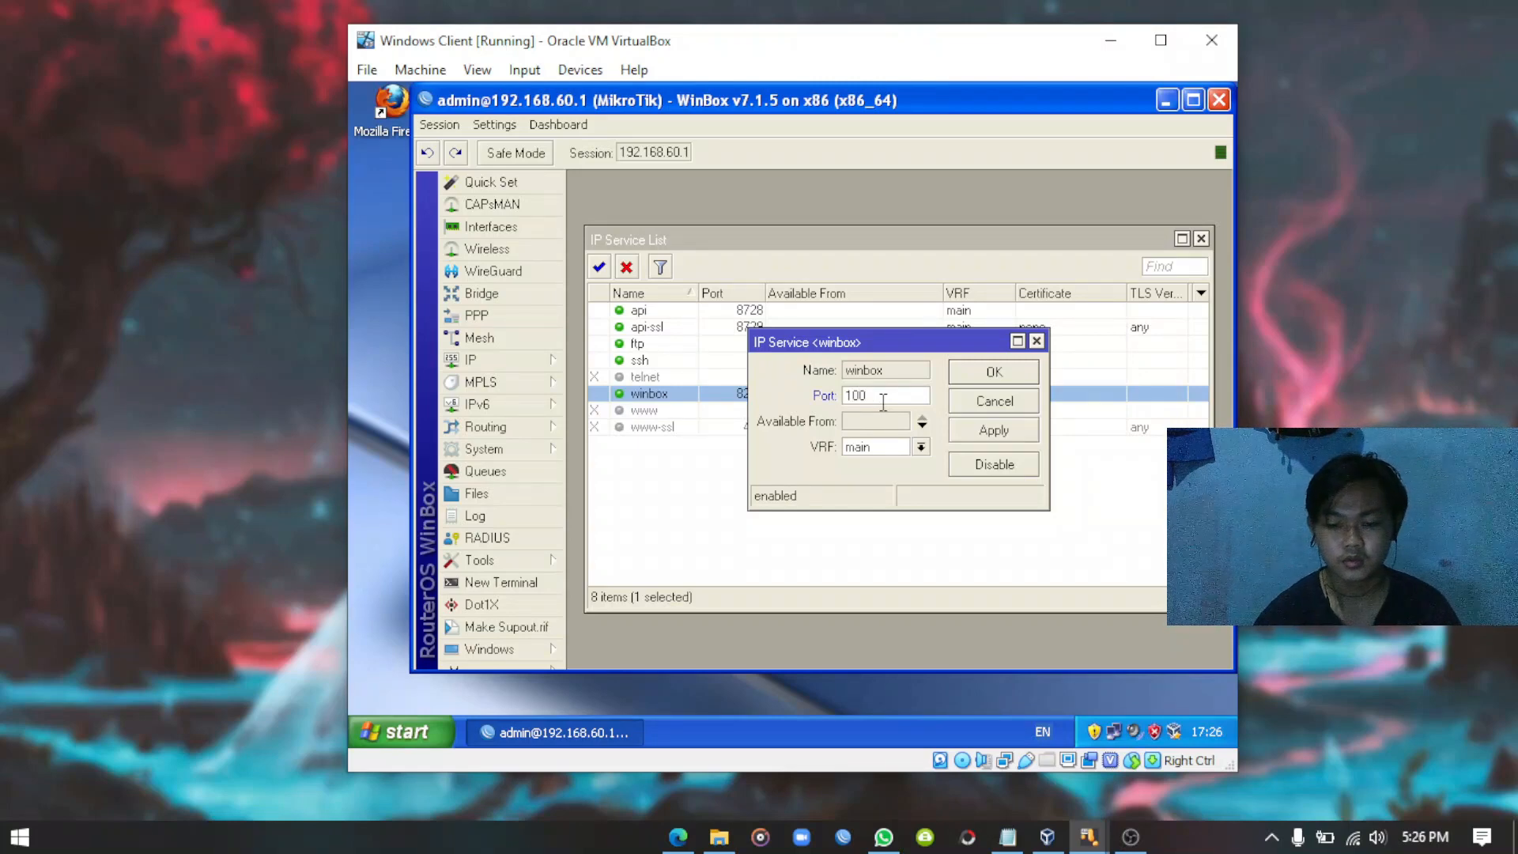
pyautogui.click(995, 434)
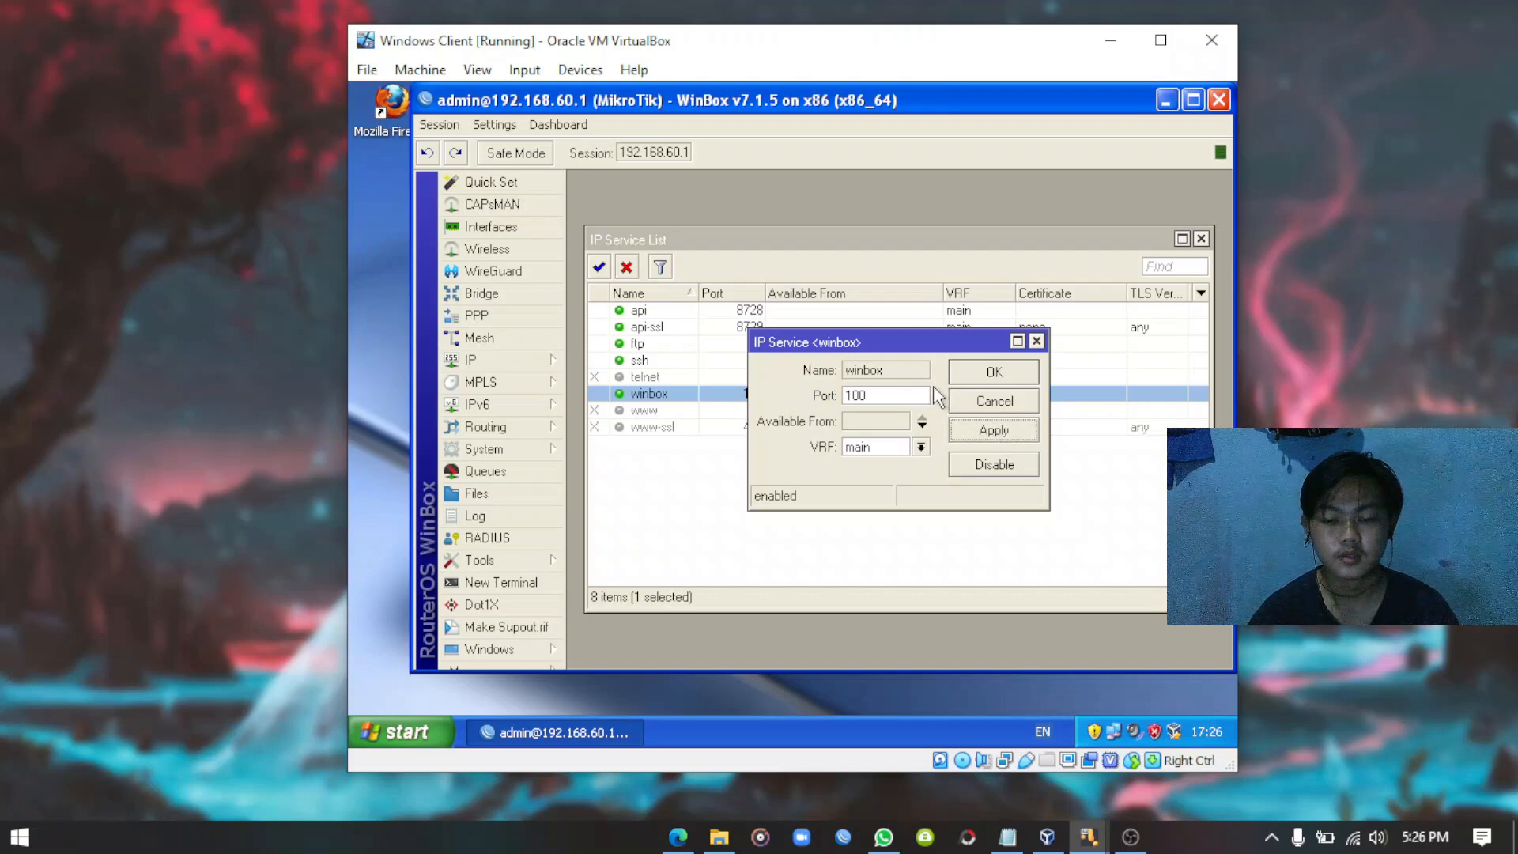
pyautogui.click(985, 374)
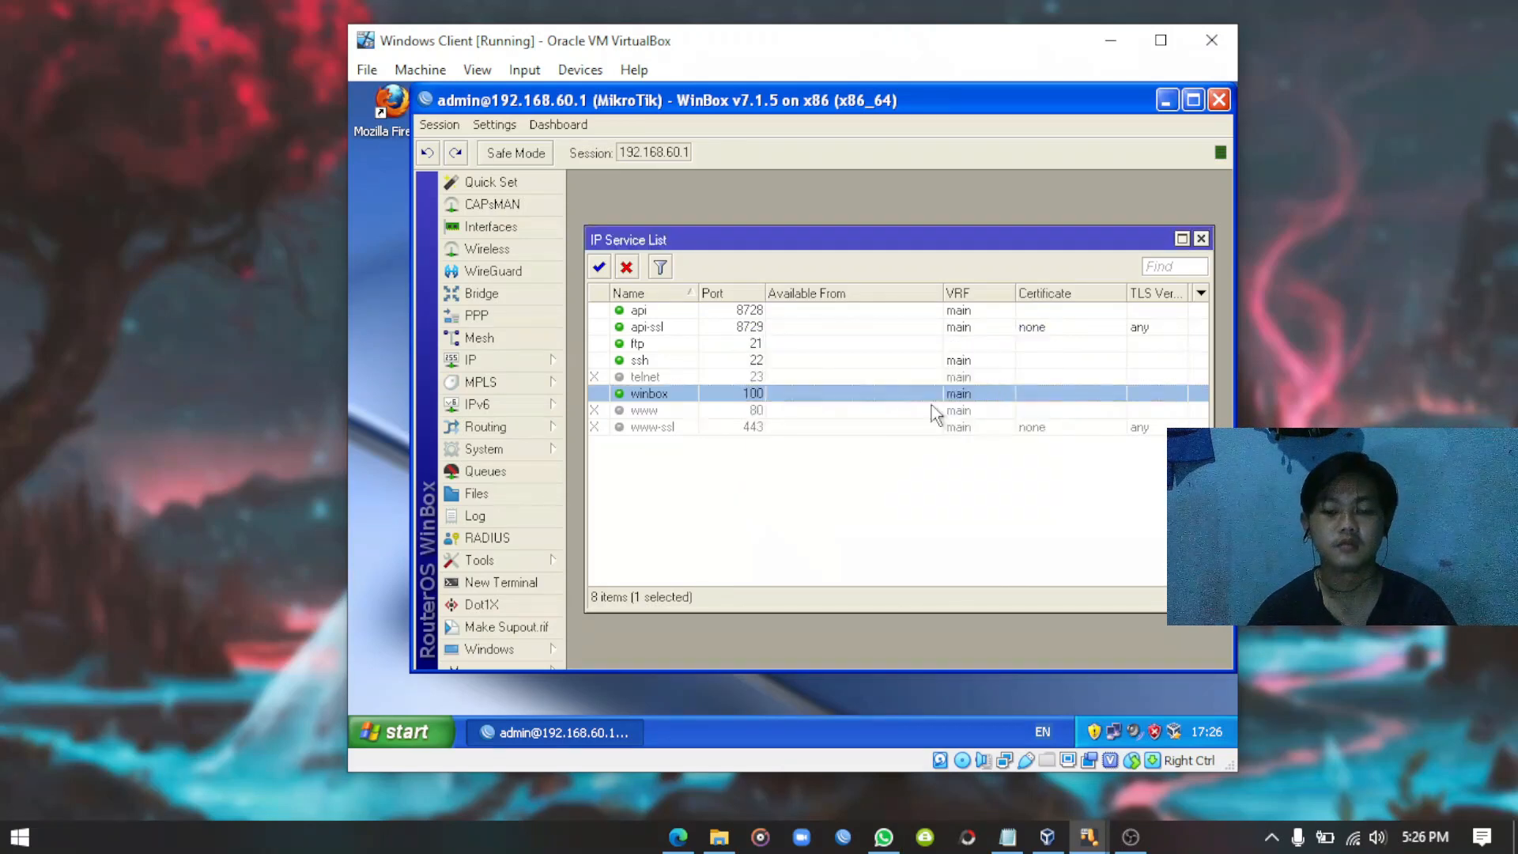
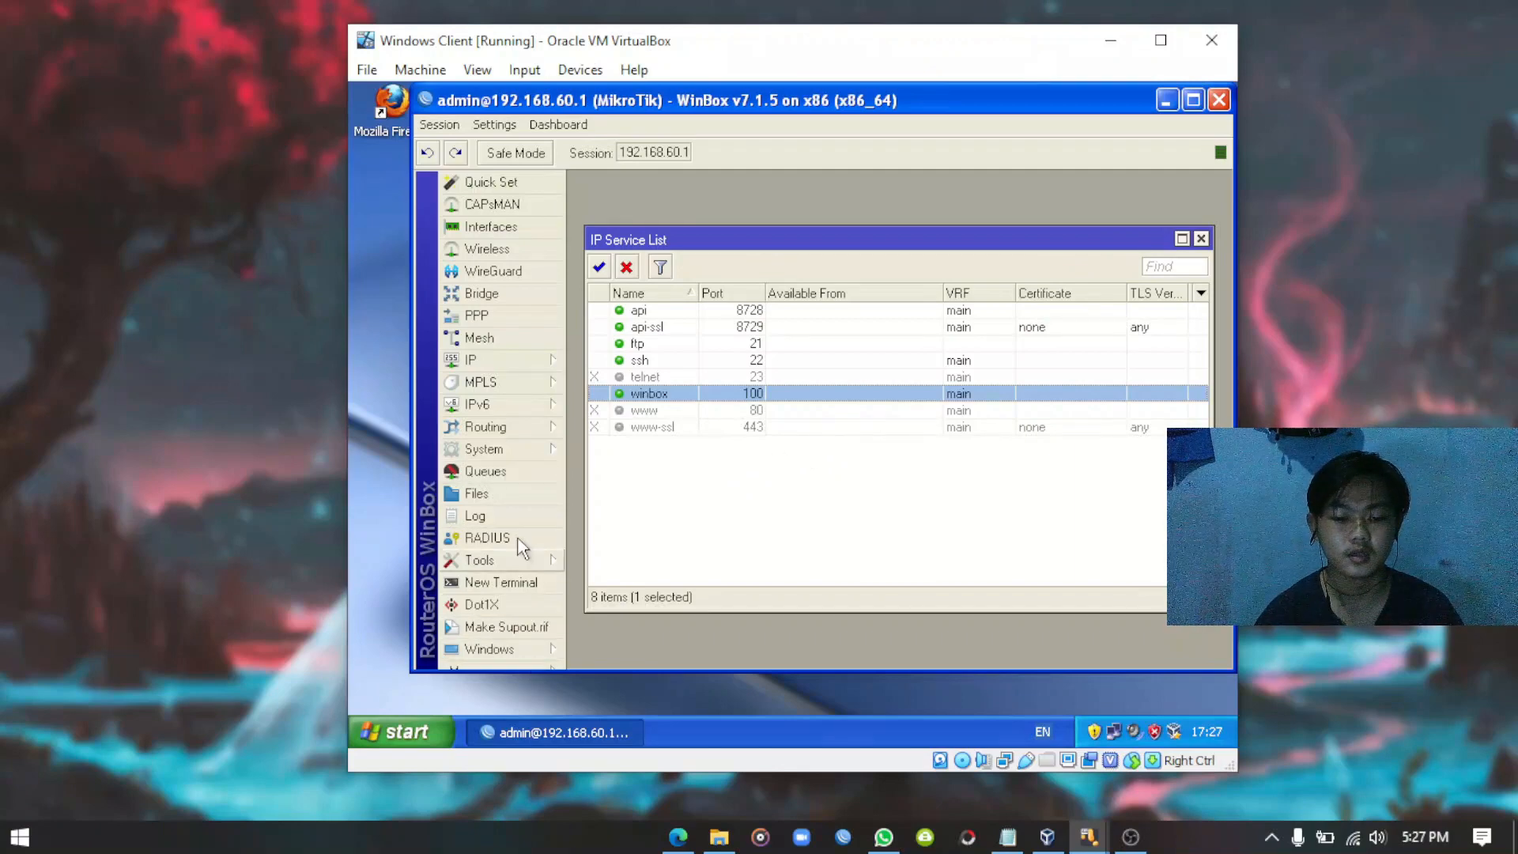
# Close the IP Service List and exit WinBox via More > Exit.
pyautogui.click(1201, 239)
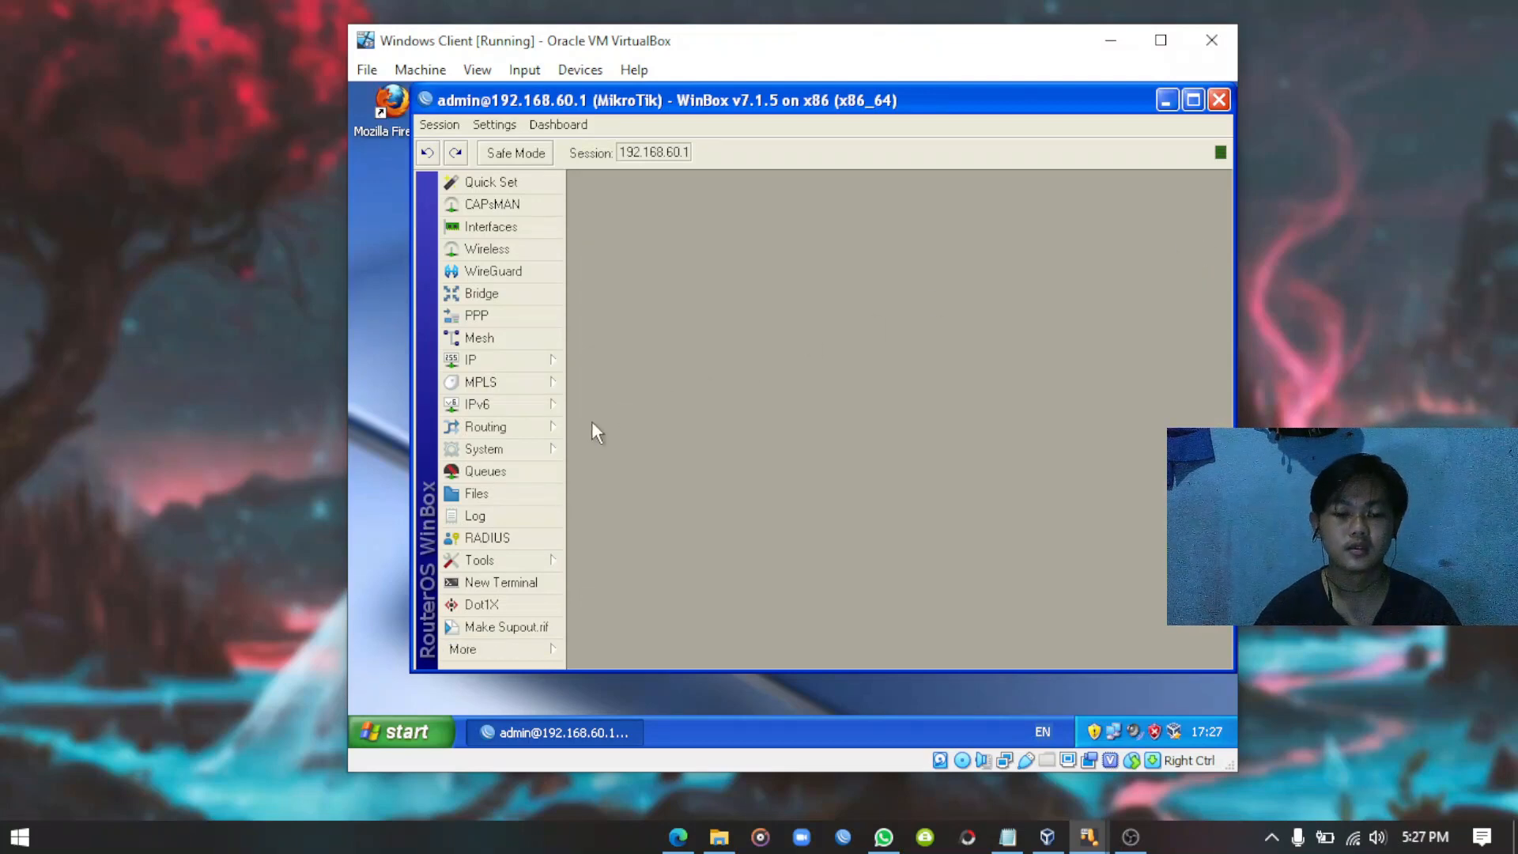
pyautogui.click(504, 647)
pyautogui.click(608, 676)
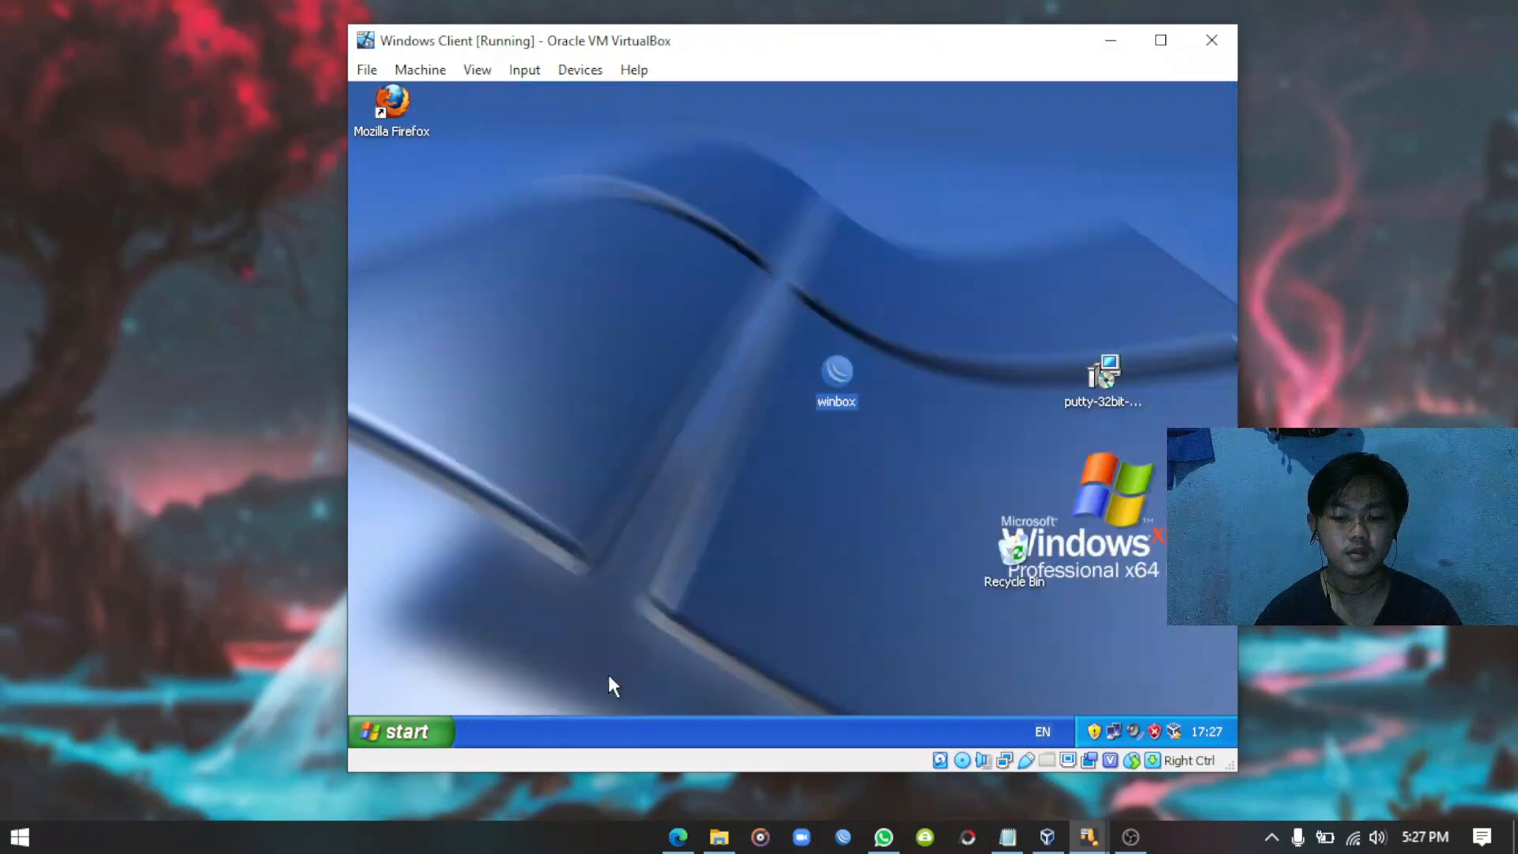
pyautogui.rightClick(550, 242)
pyautogui.click(595, 269)
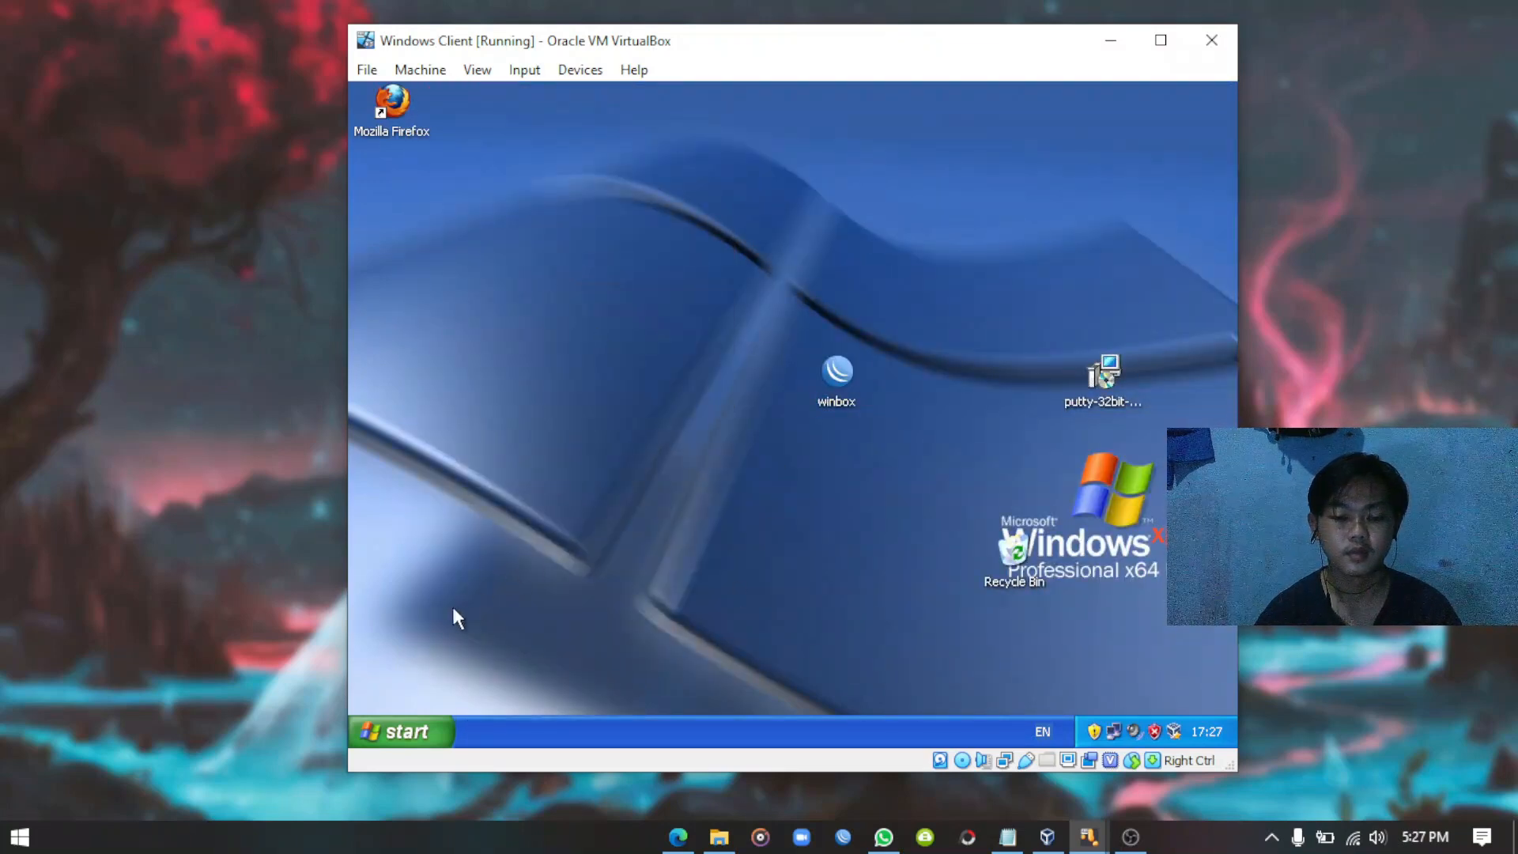
# Attempt a PuTTY Telnet connection to 192.168.60.1, confirm it is refused, and close PuTTY.
pyautogui.click(411, 727)
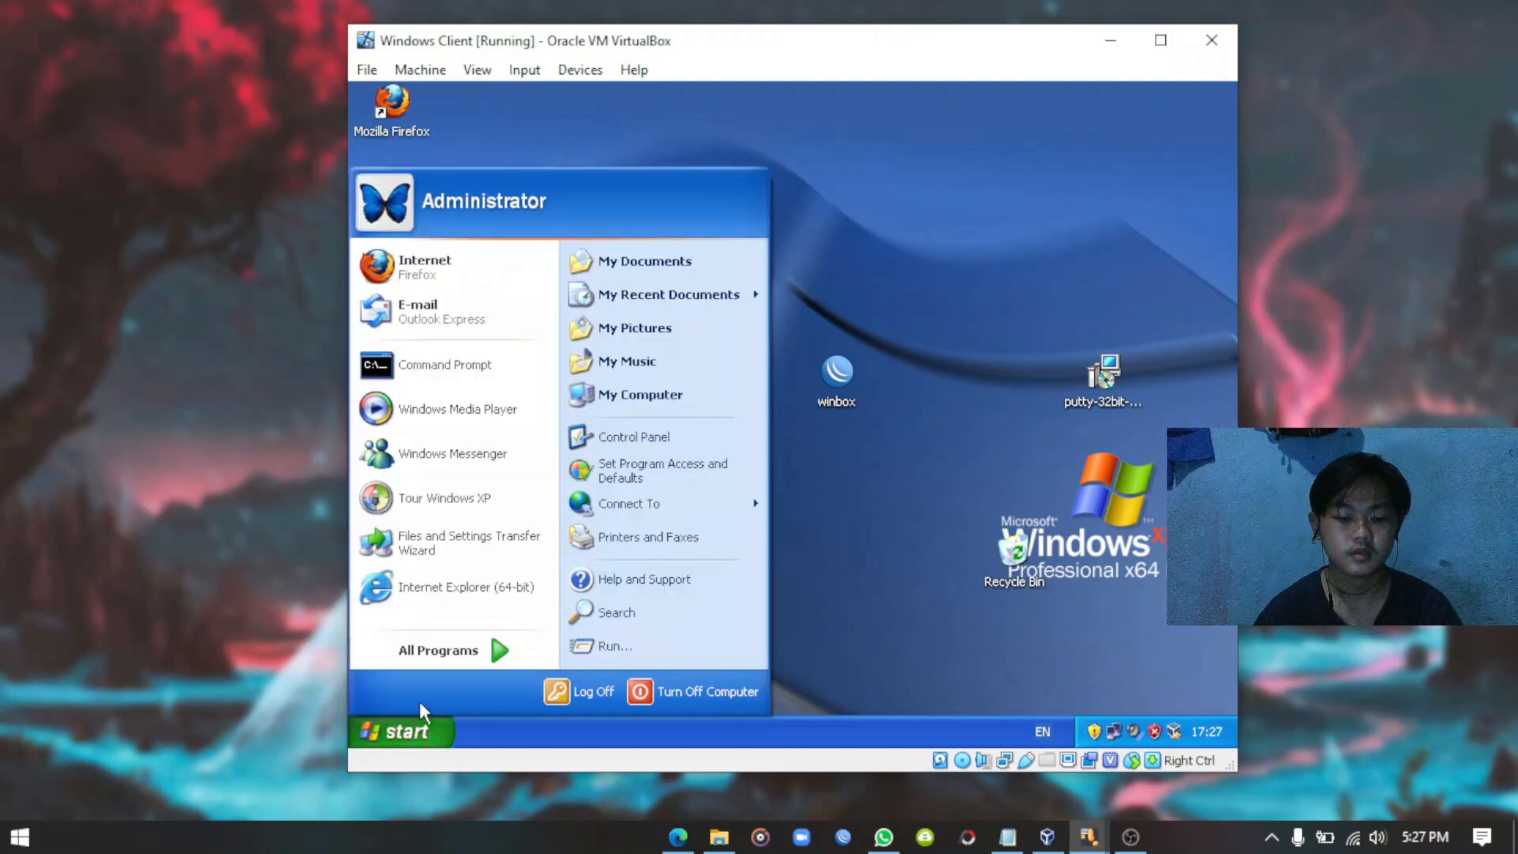
pyautogui.click(474, 656)
pyautogui.moveTo(638, 653)
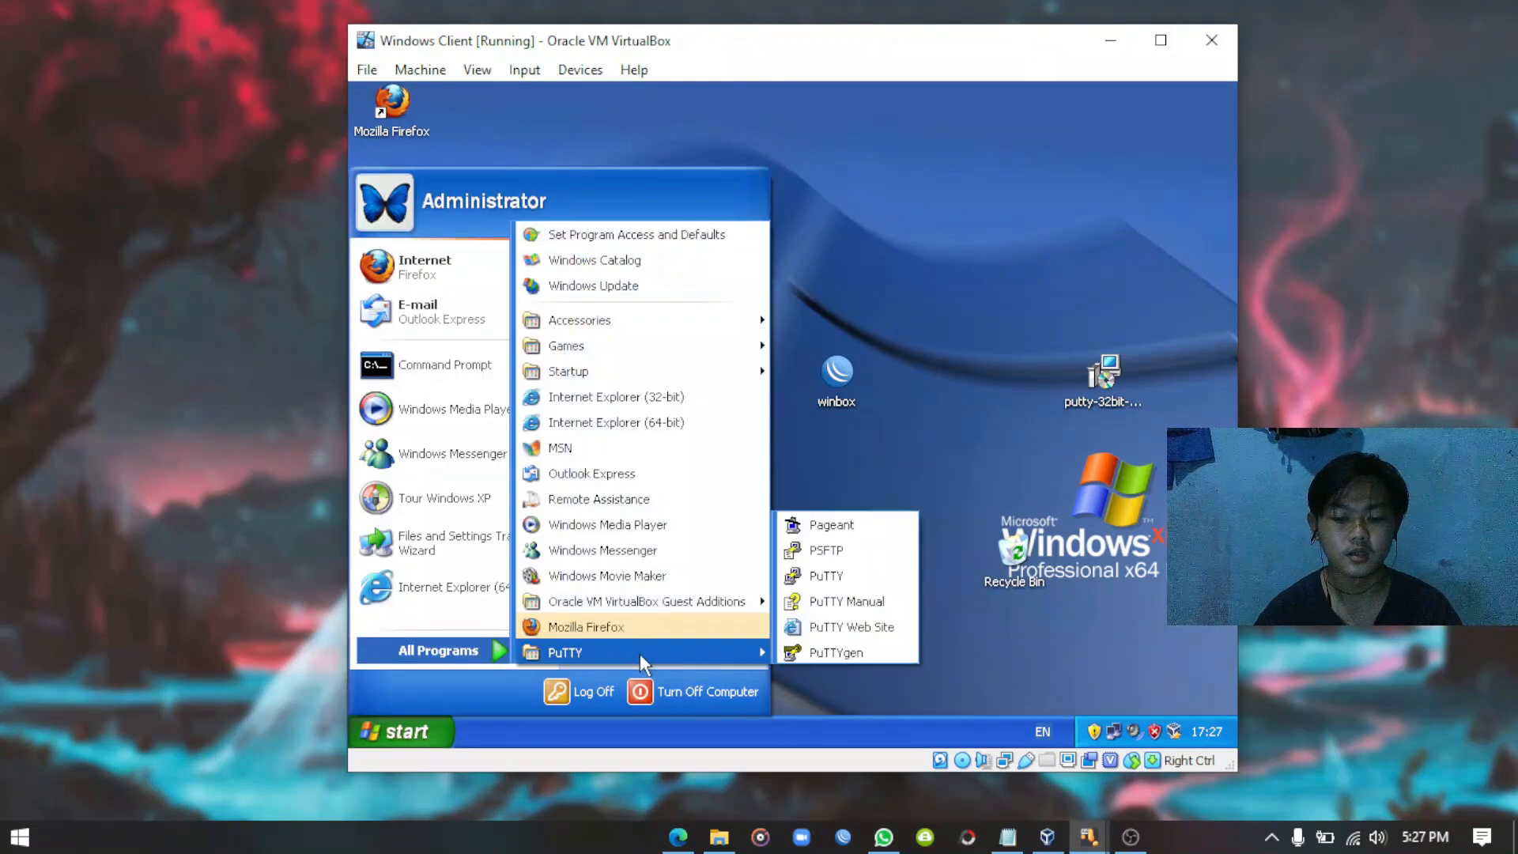
pyautogui.click(834, 577)
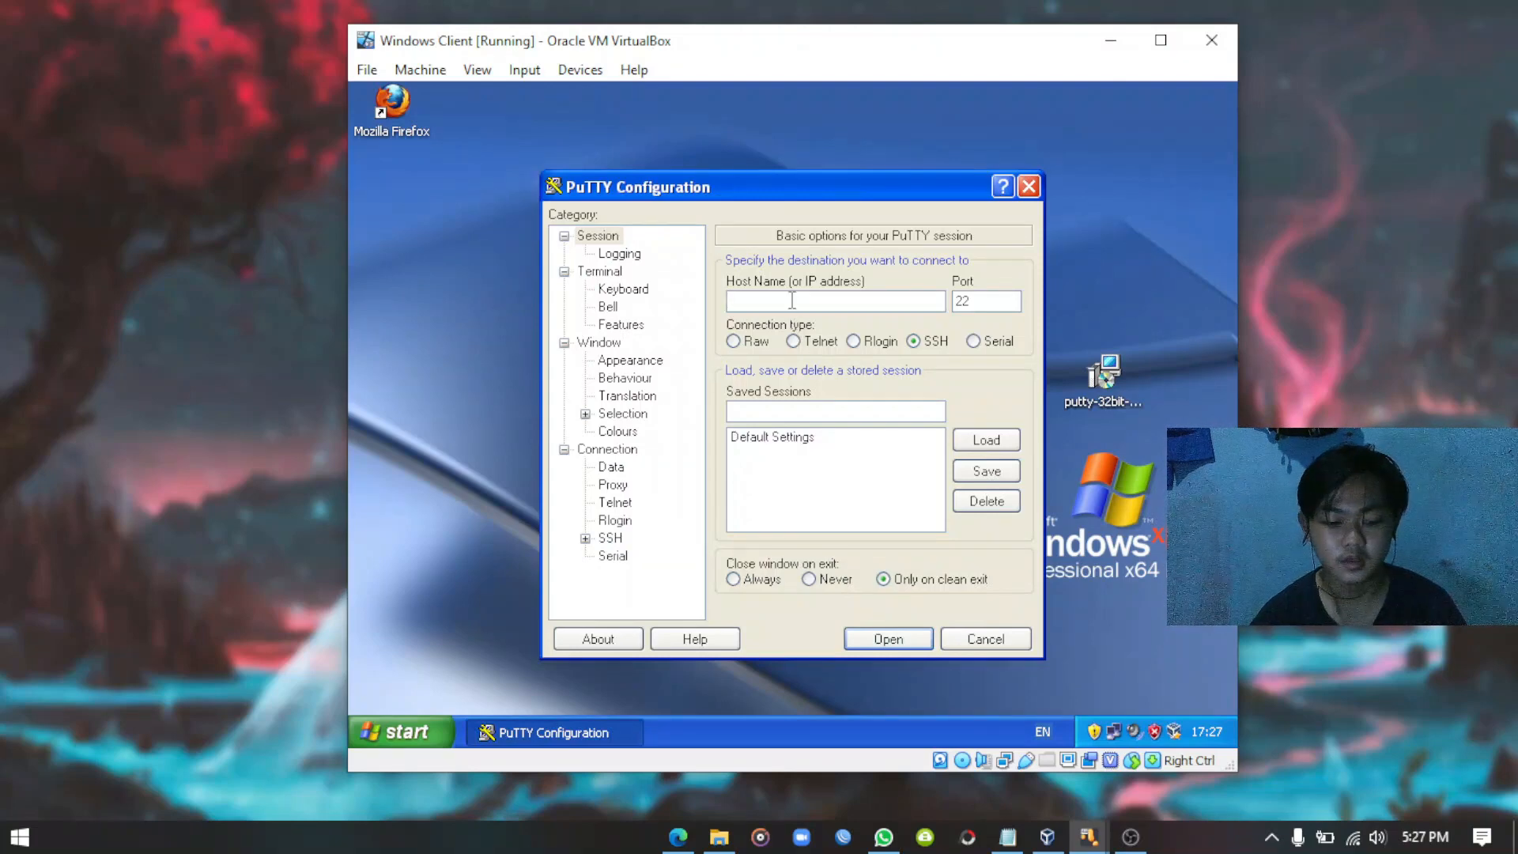
pyautogui.write('192')
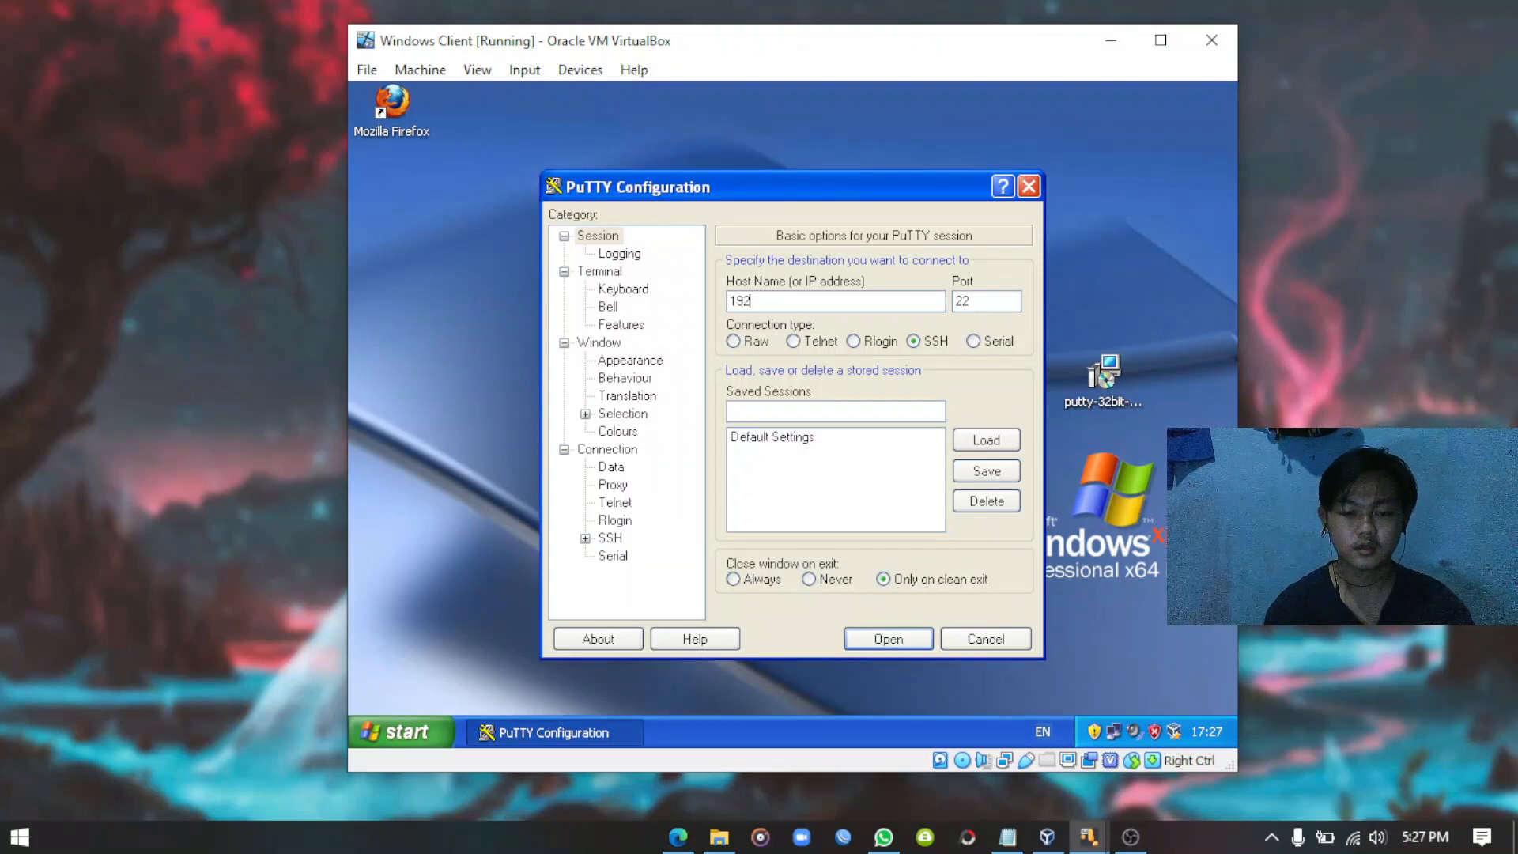
pyautogui.write('.168')
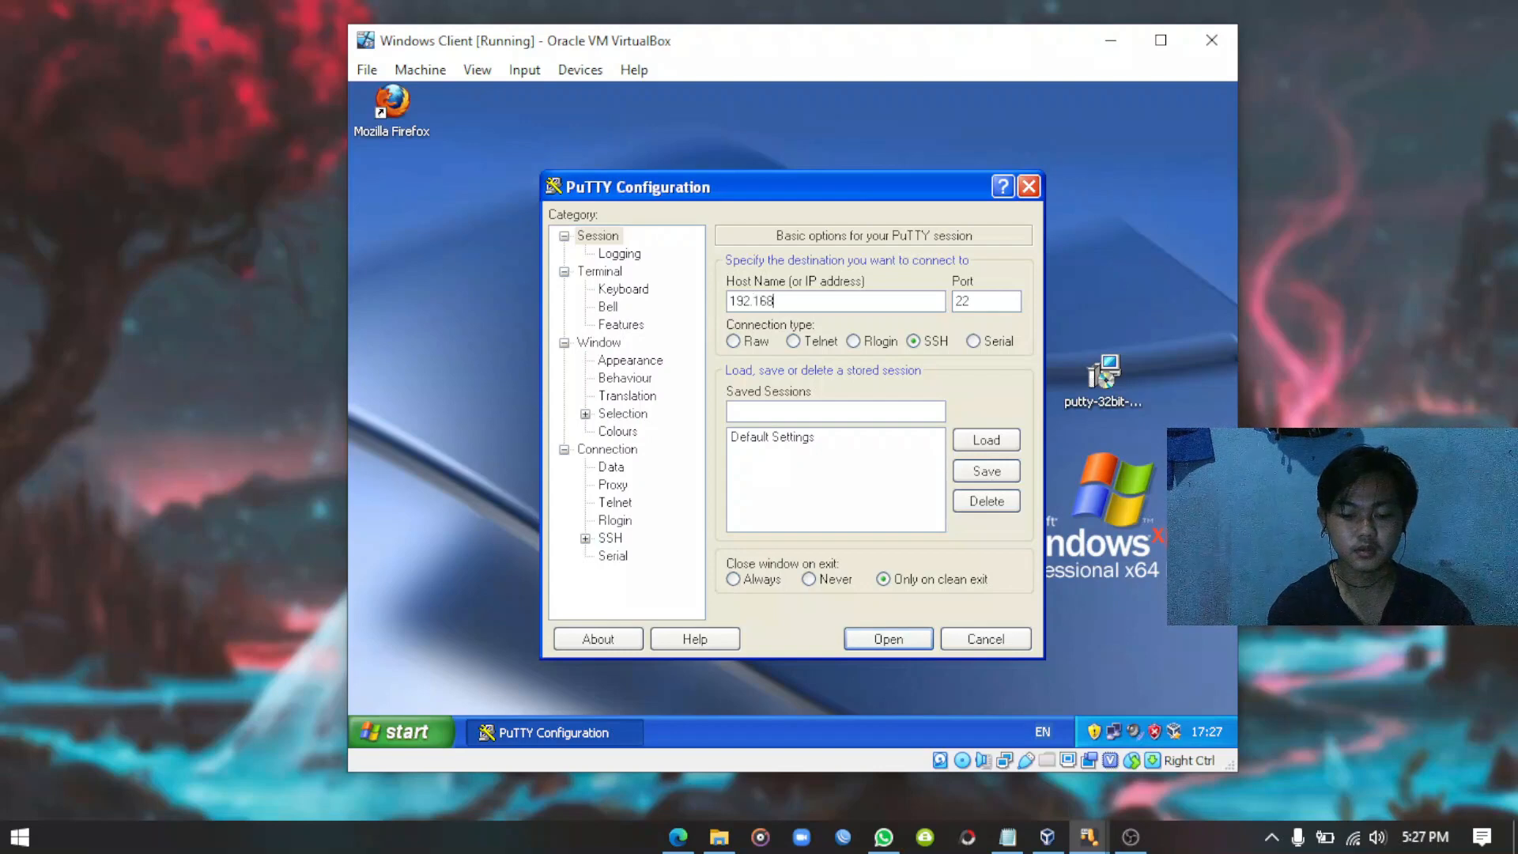
pyautogui.write('.6')
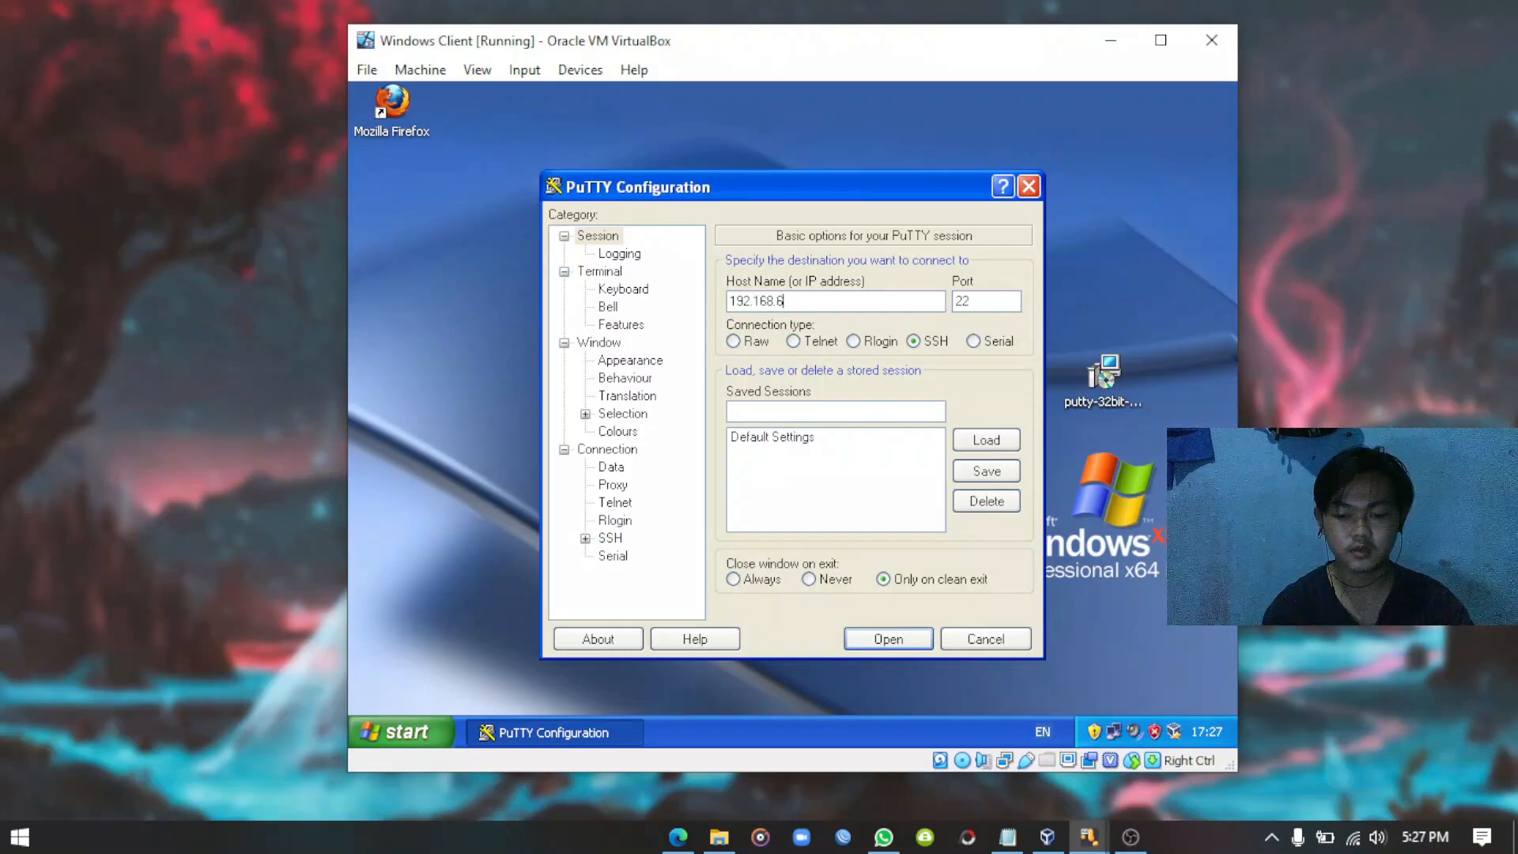
pyautogui.write('0.1')
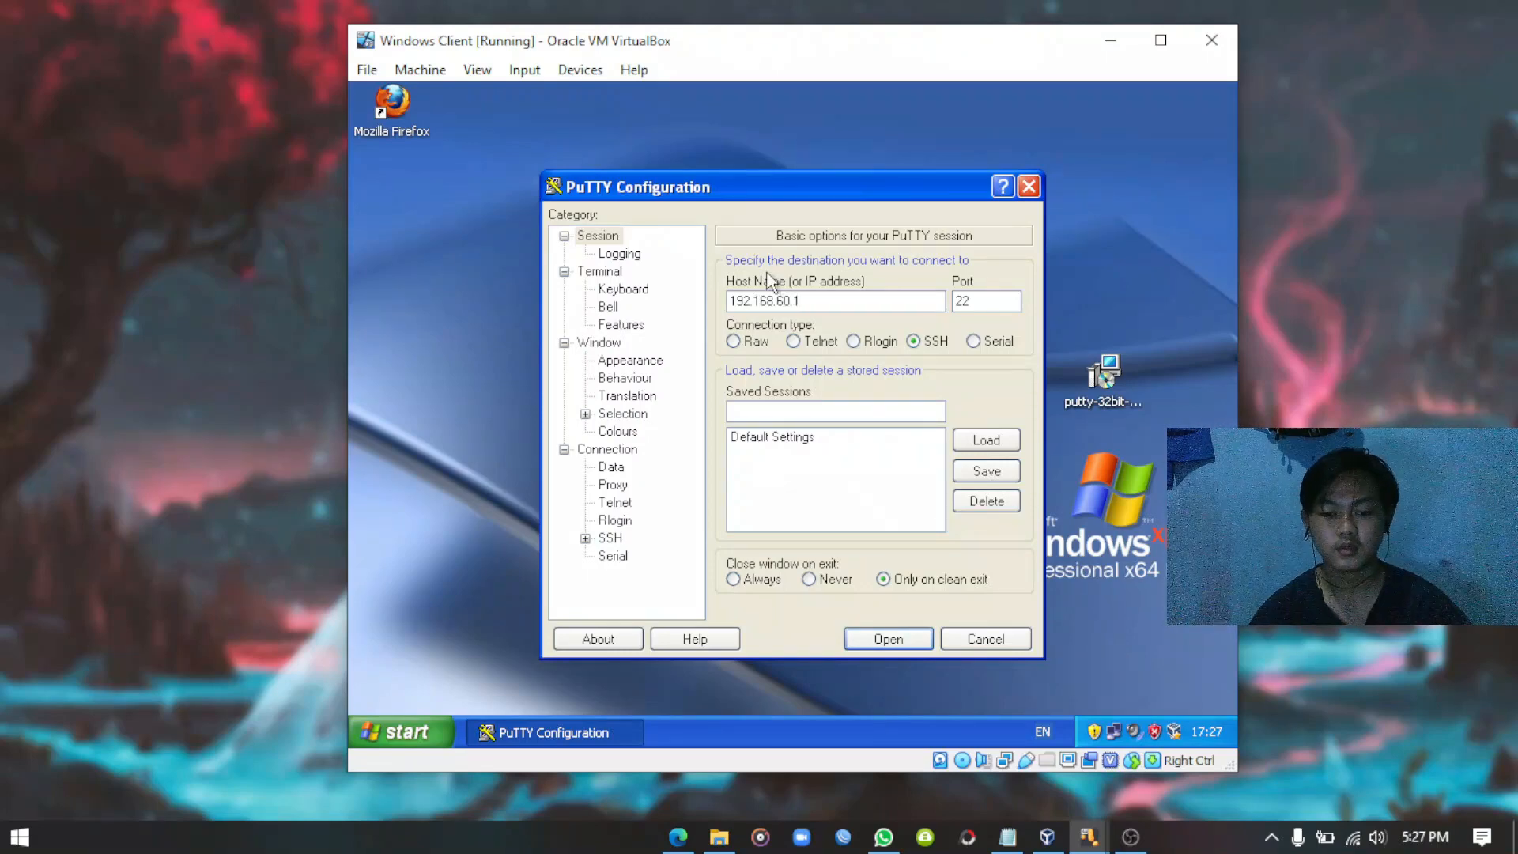
pyautogui.click(793, 342)
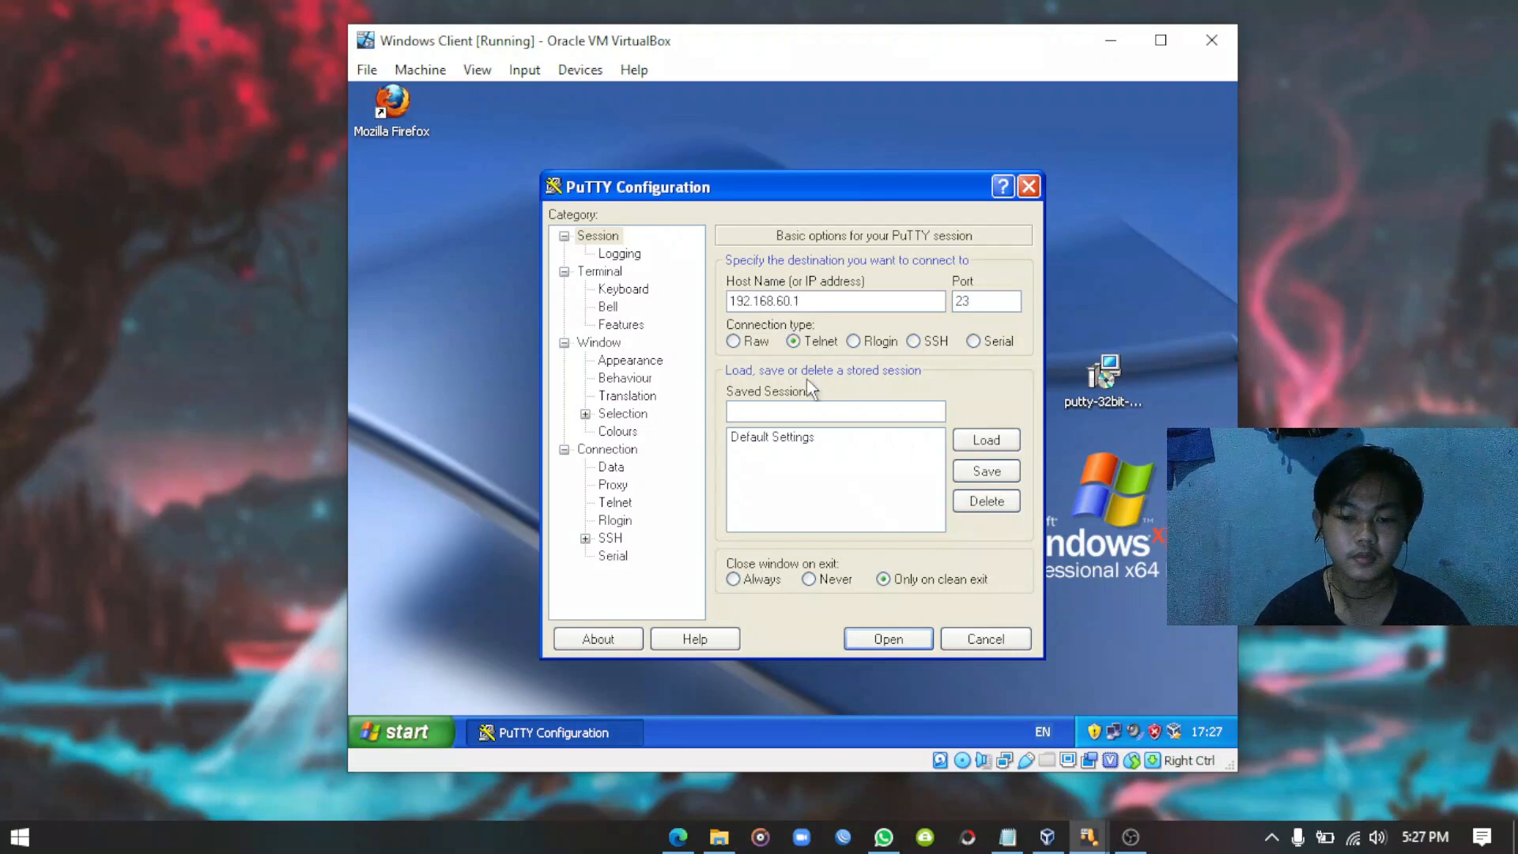
pyautogui.click(886, 636)
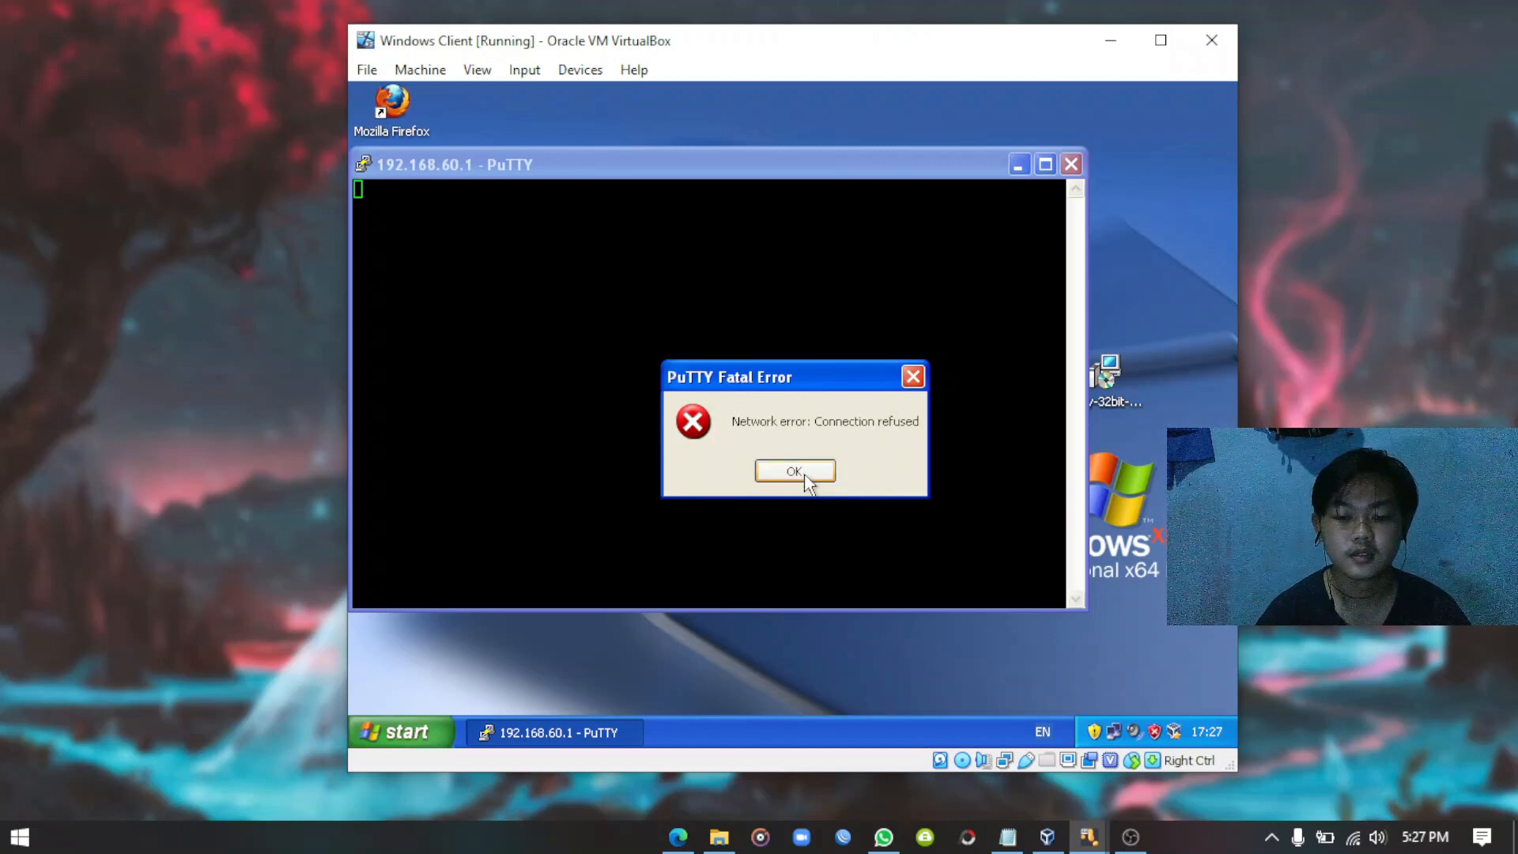
pyautogui.click(797, 471)
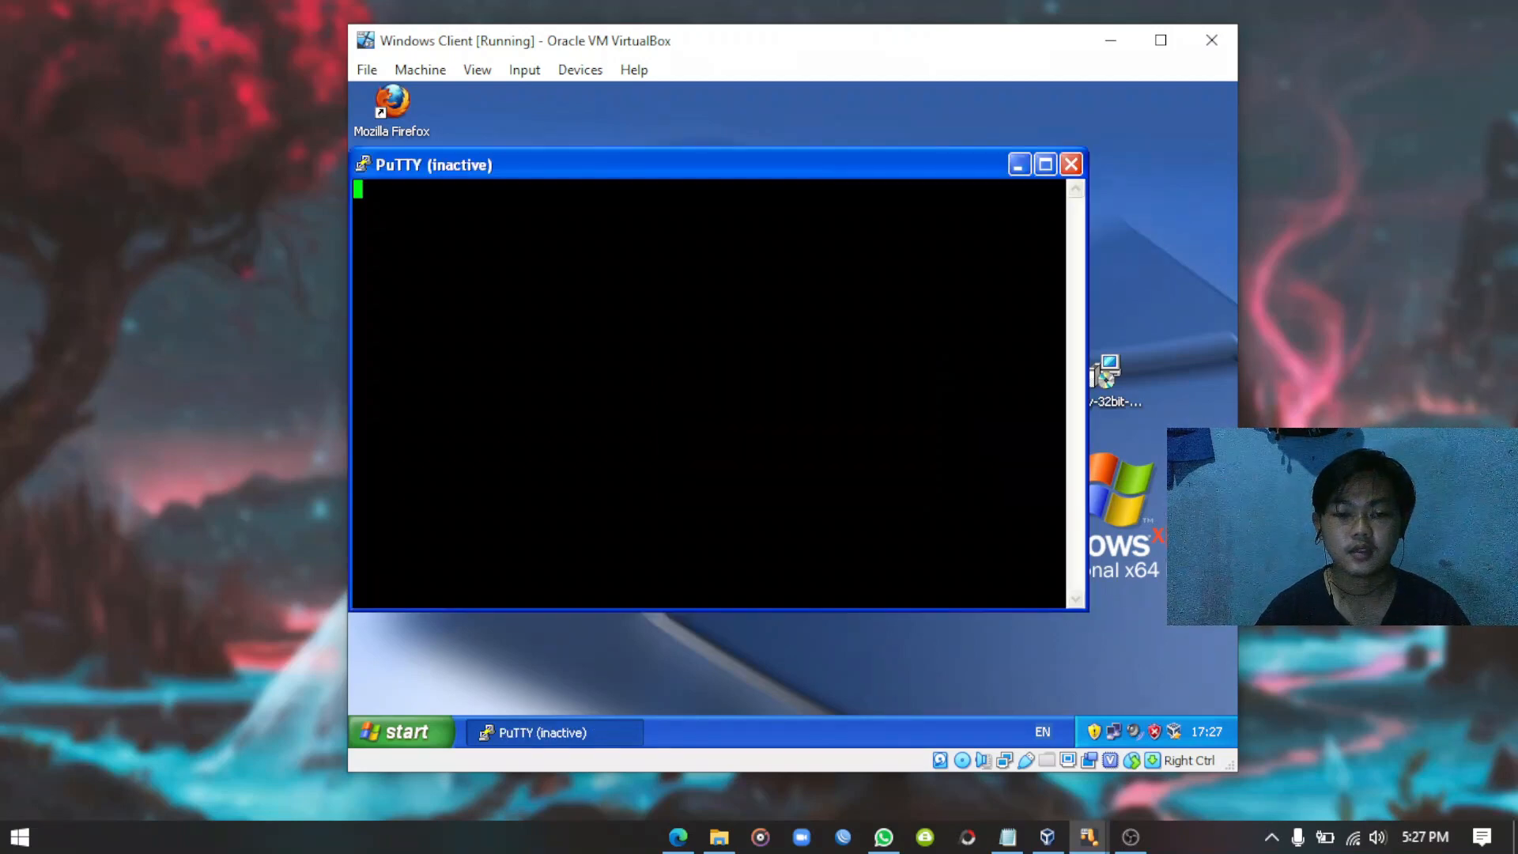
pyautogui.click(1071, 164)
# Open Firefox and browse to the router's WebFig page at 192.168.60.1.
pyautogui.doubleClick(392, 103)
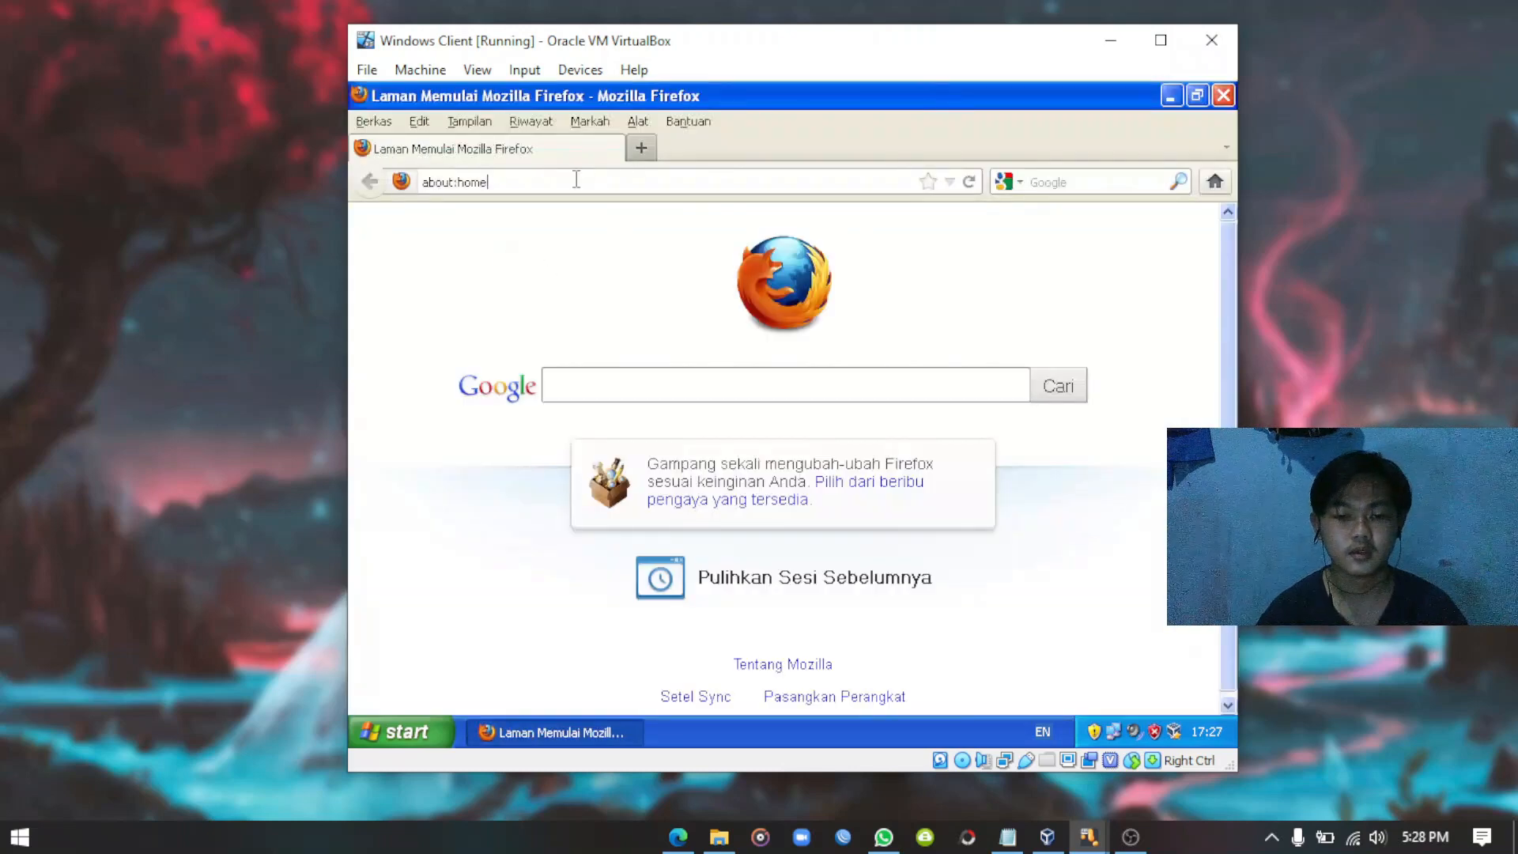
pyautogui.click(576, 179)
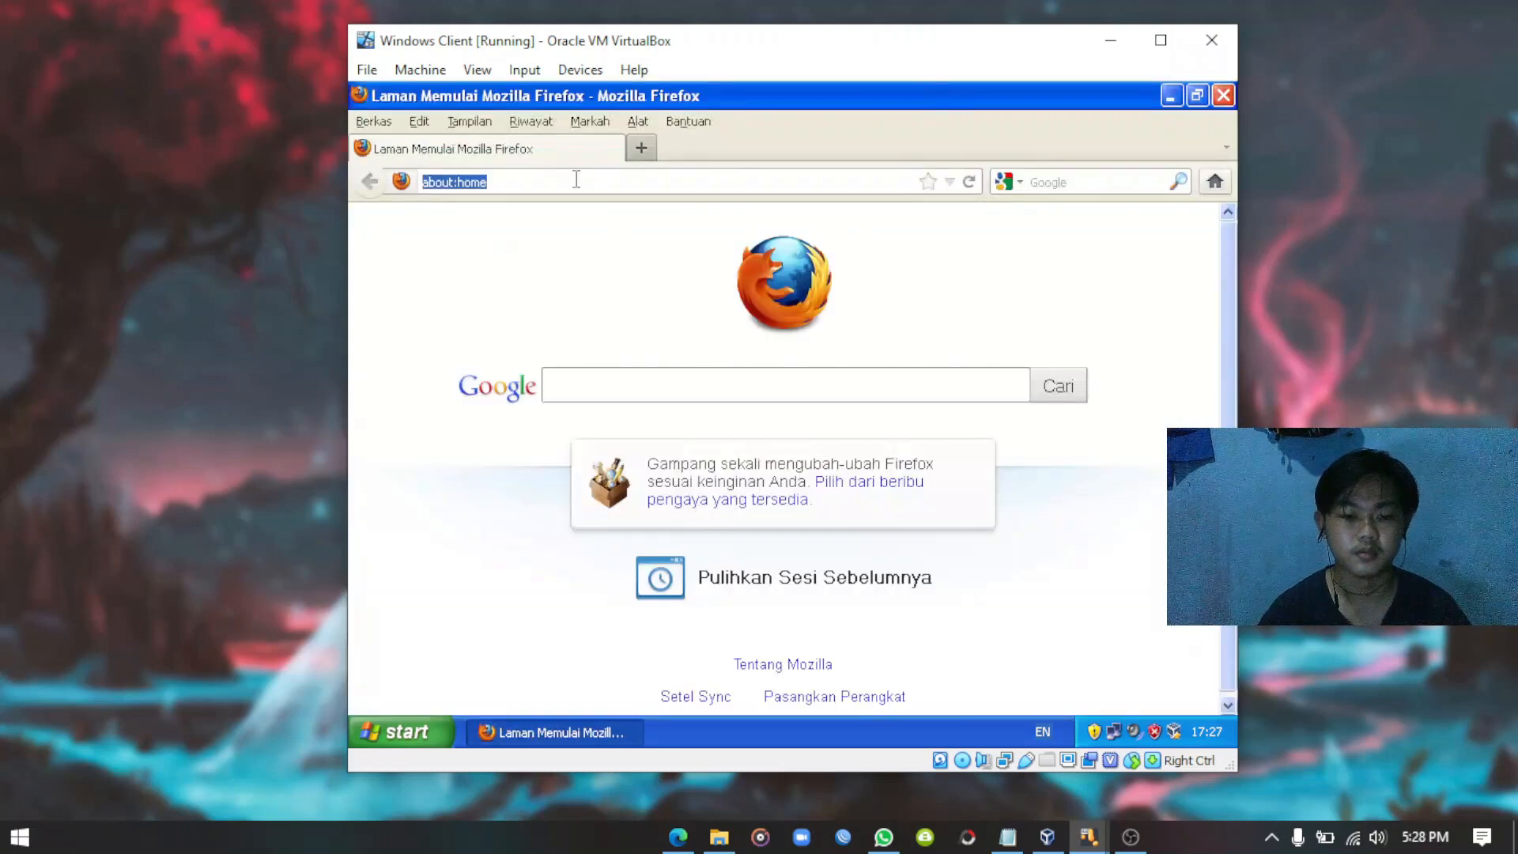
pyautogui.write('19')
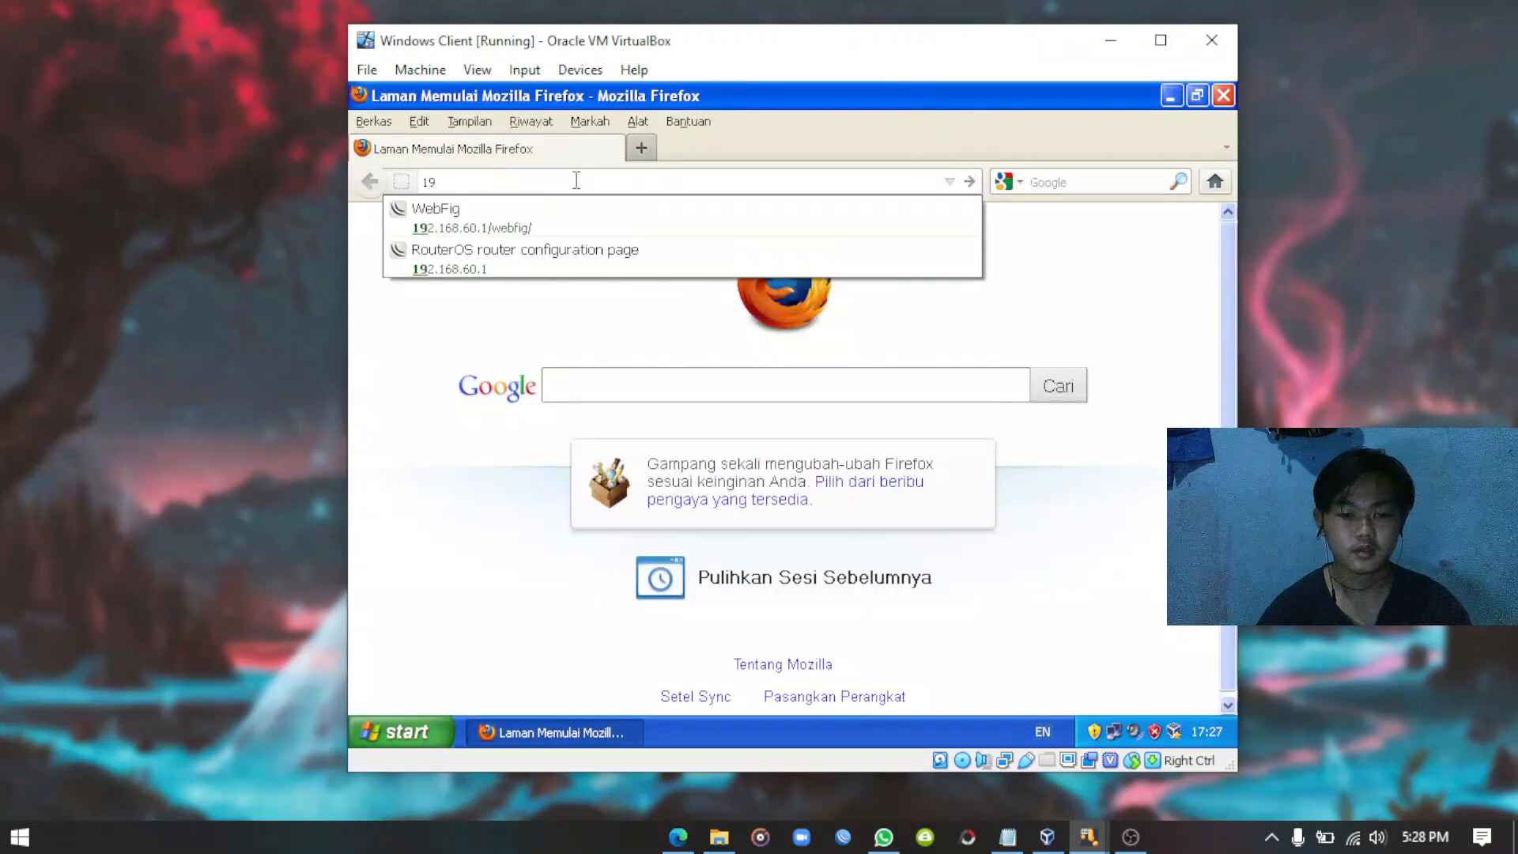
pyautogui.click(500, 257)
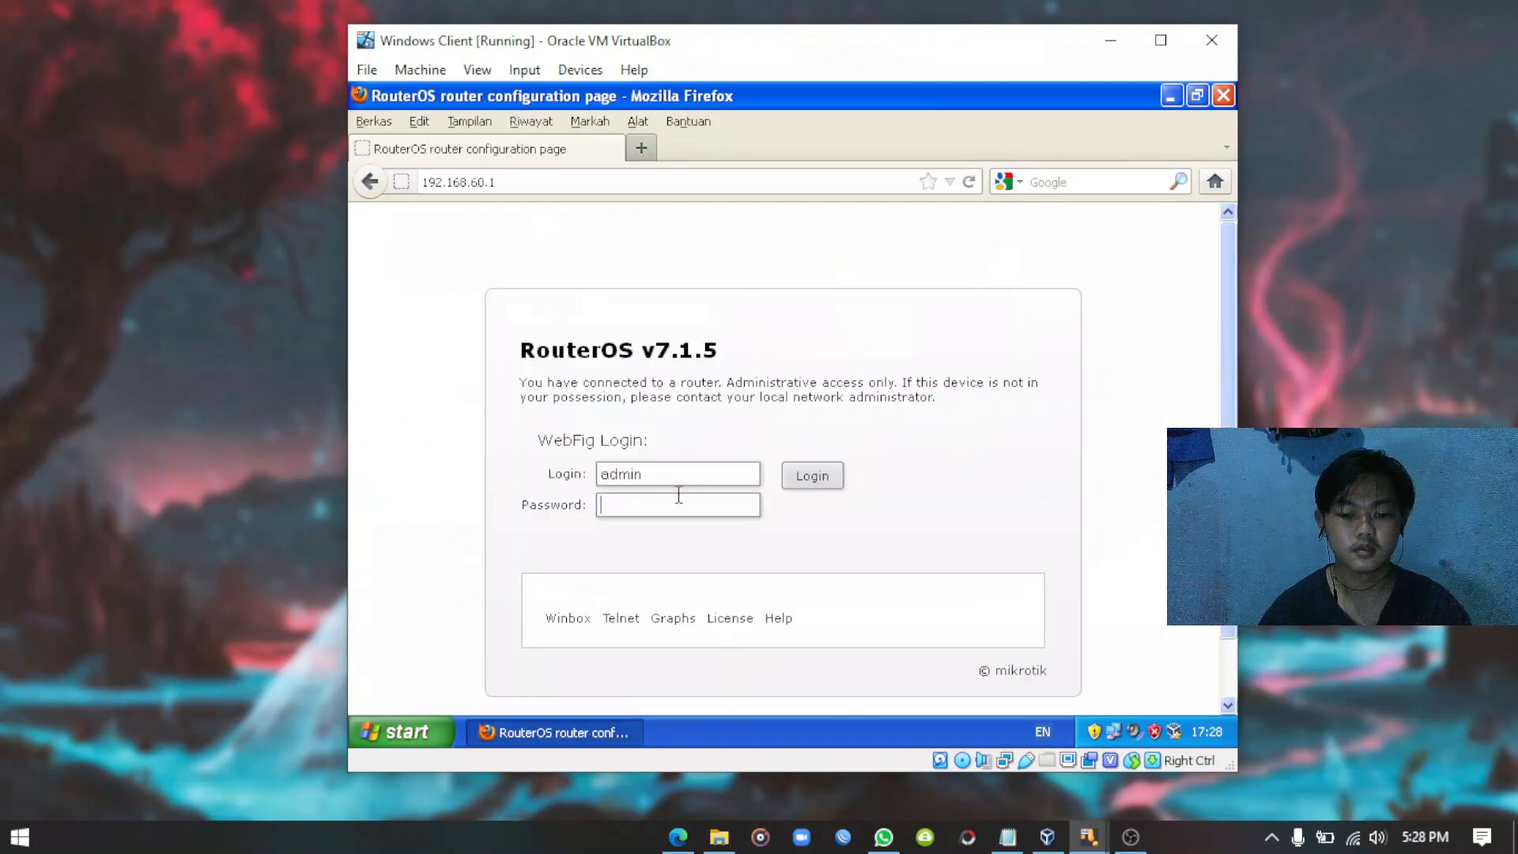
# Log in to WebFig with the router password, then close Firefox.
pyautogui.click(657, 506)
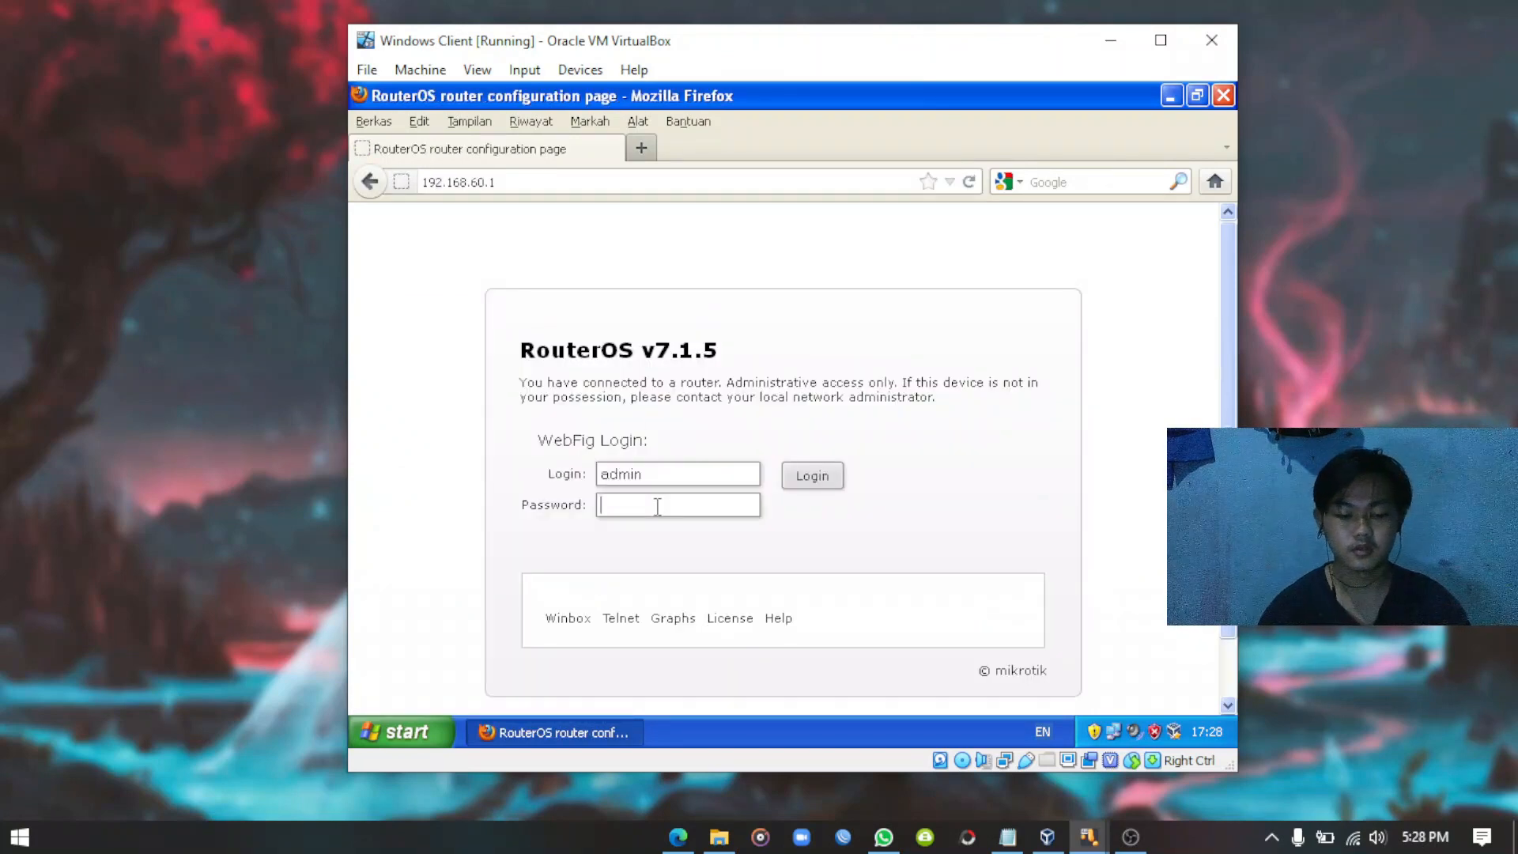
pyautogui.write('1234')
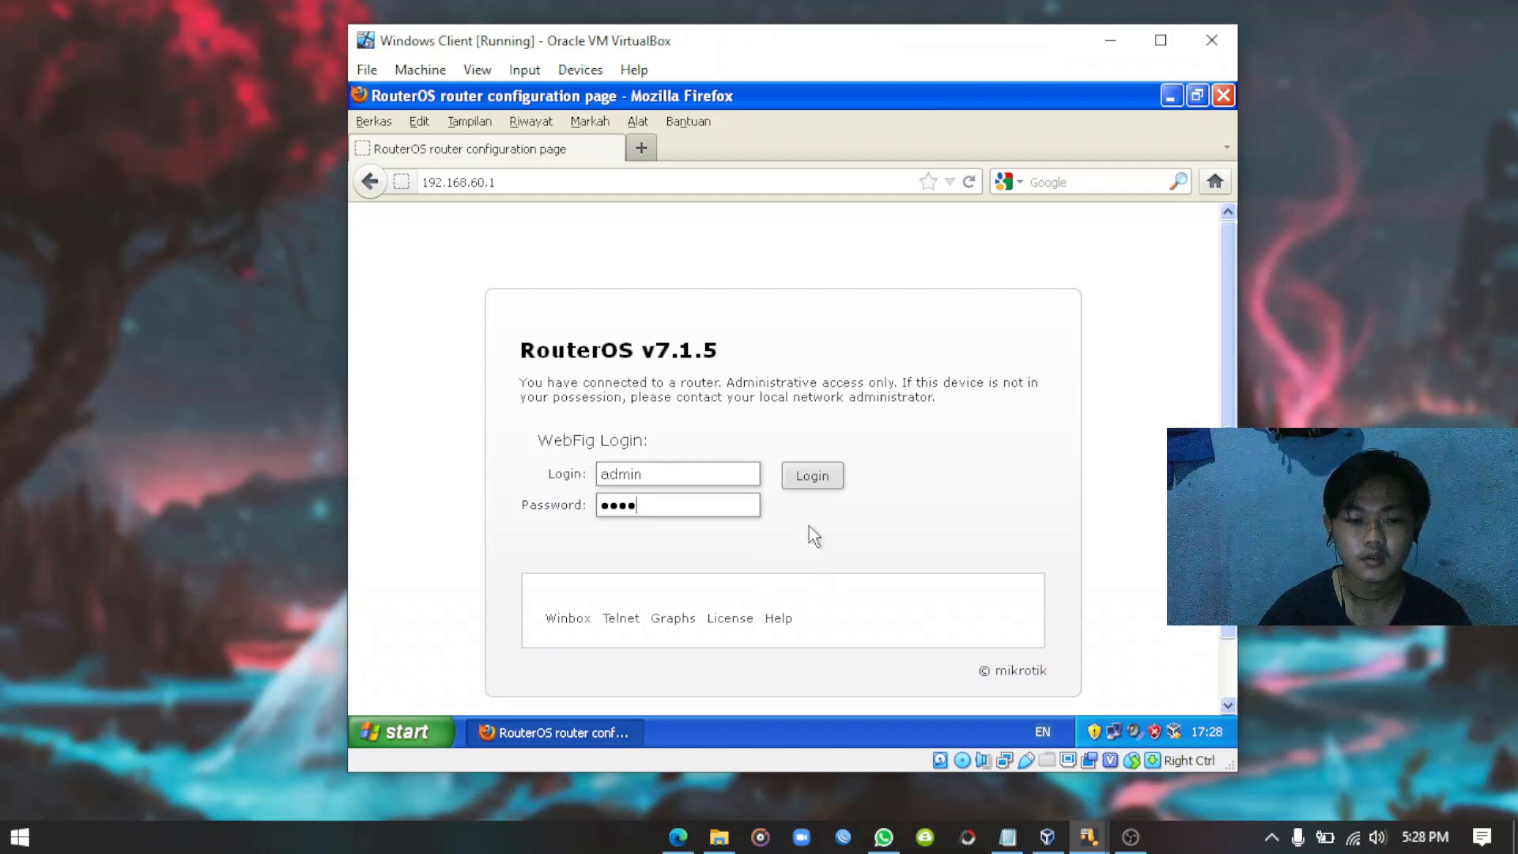
pyautogui.click(813, 477)
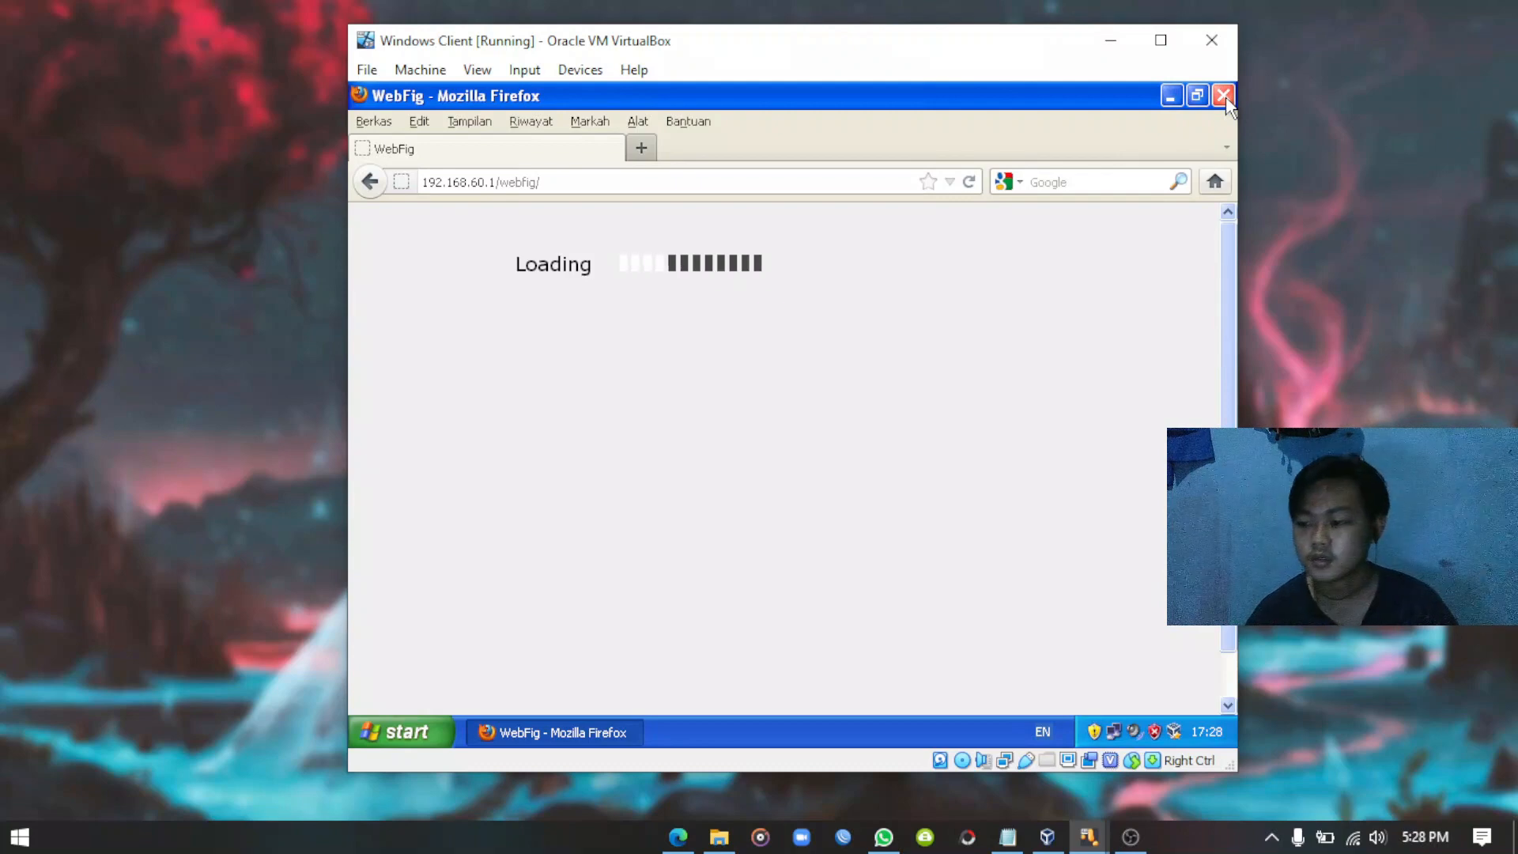
pyautogui.scroll(-1, 1007, 365)
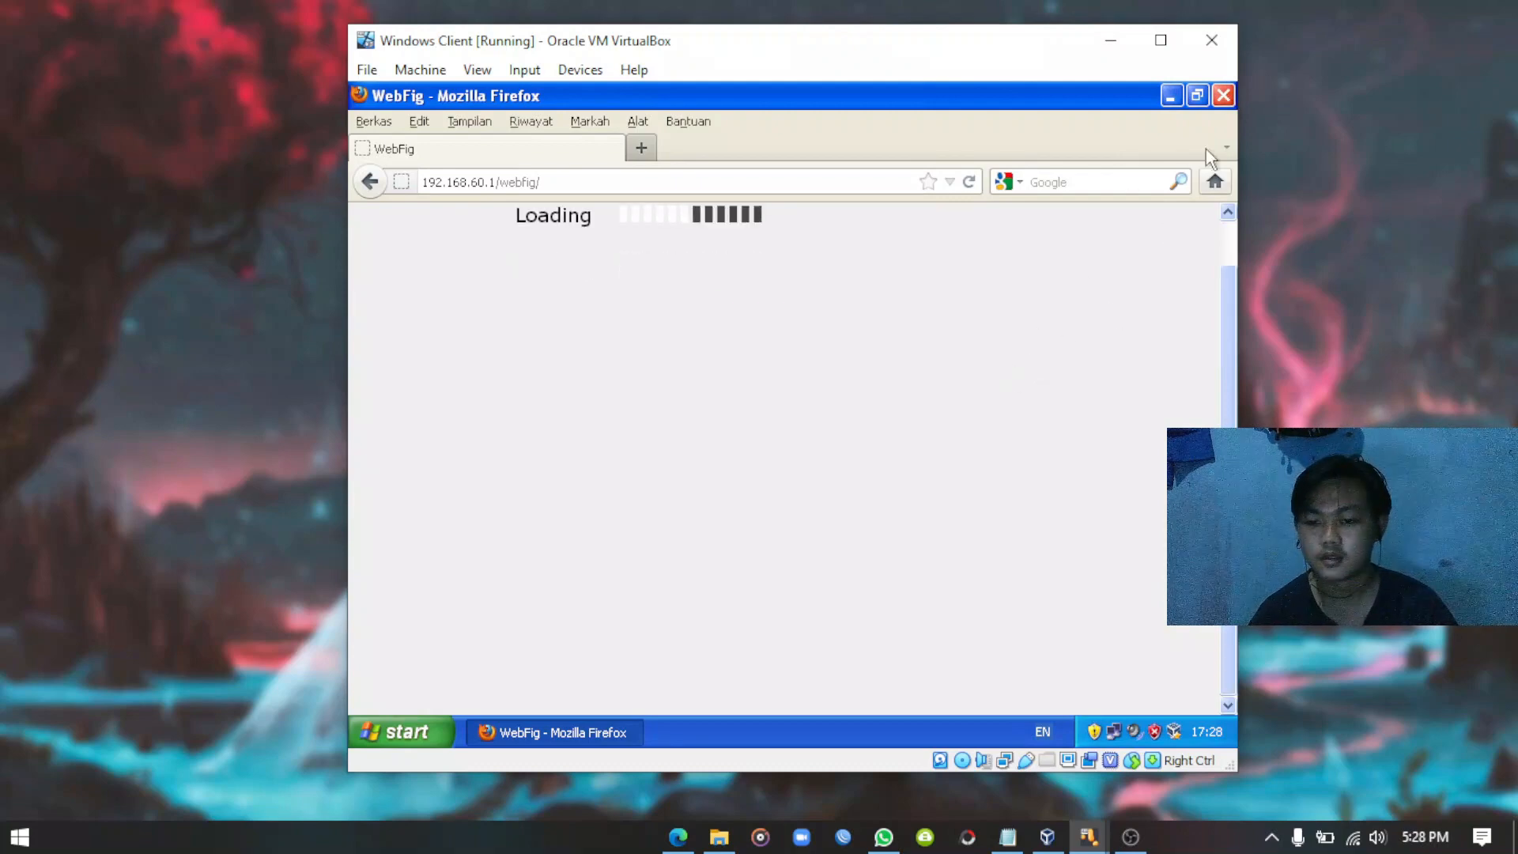
pyautogui.click(1223, 96)
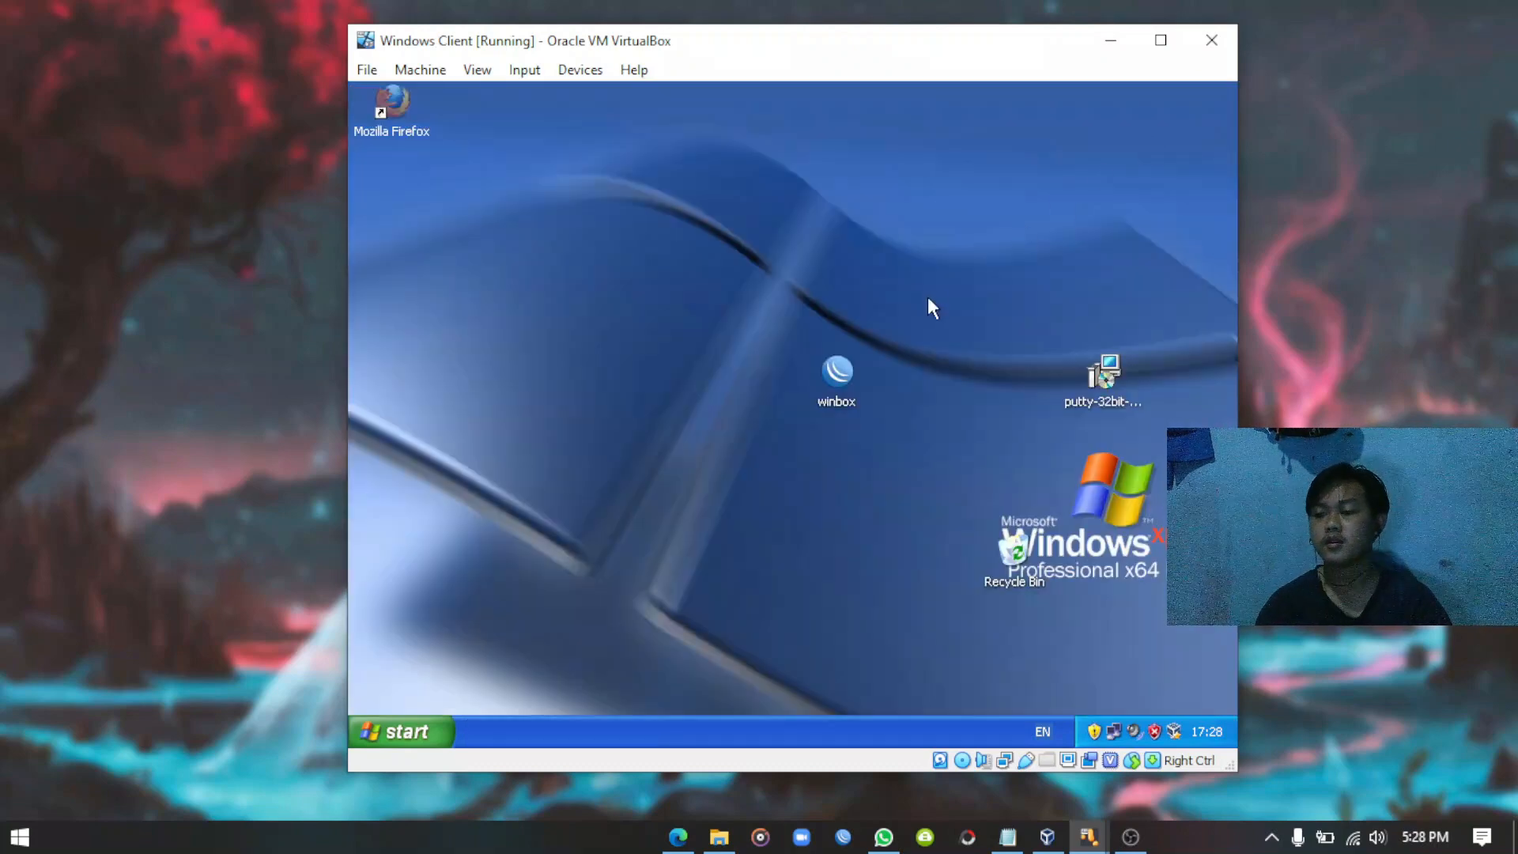
pyautogui.rightClick(595, 259)
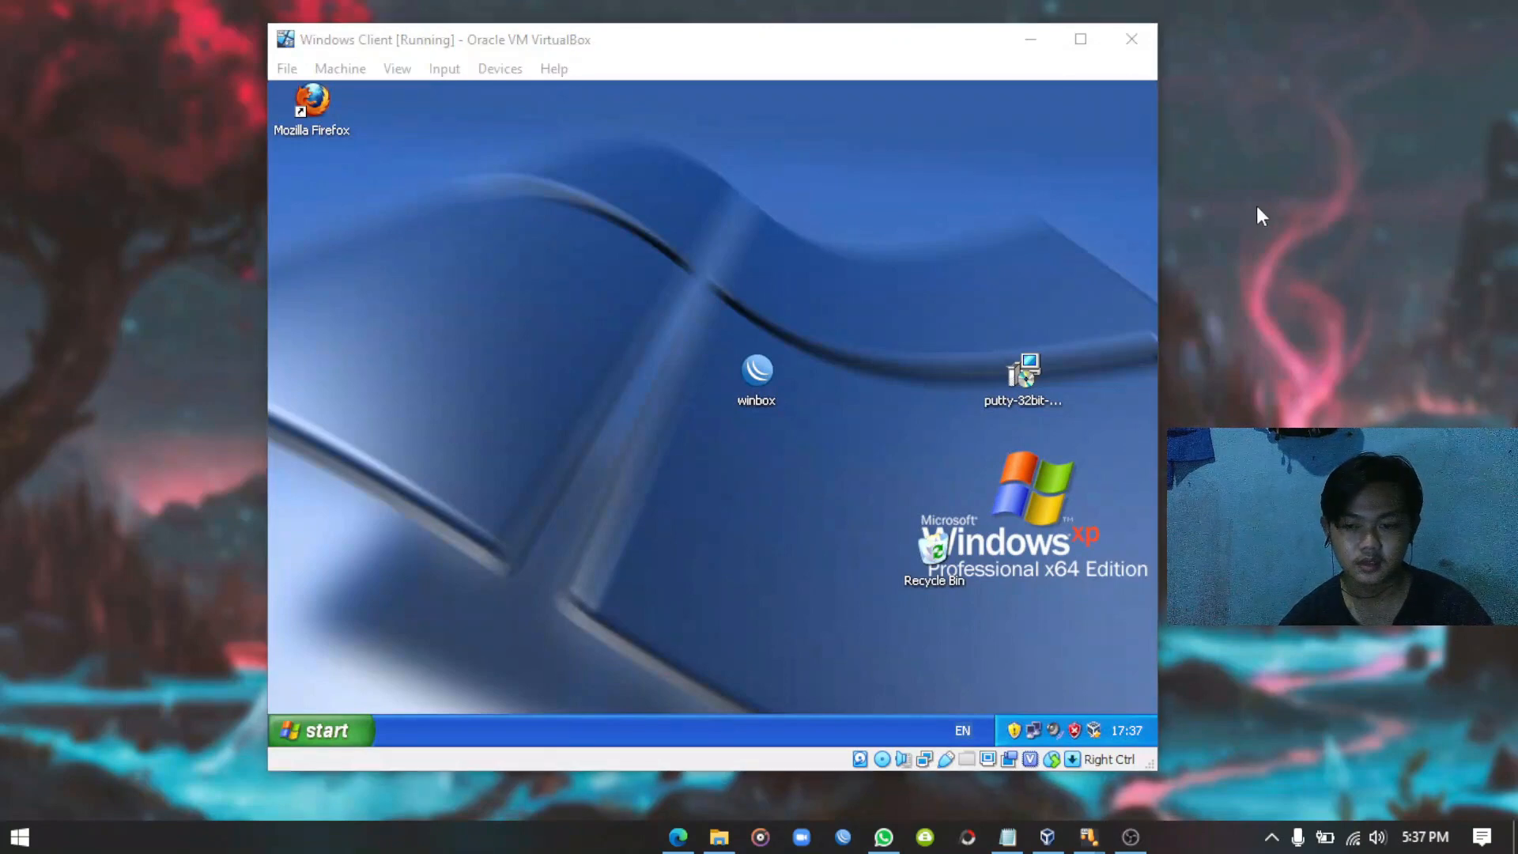
# Relaunch WinBox and connect to 192.168.60.1:100 after the default port fails.
pyautogui.rightClick(1255, 205)
pyautogui.click(1296, 270)
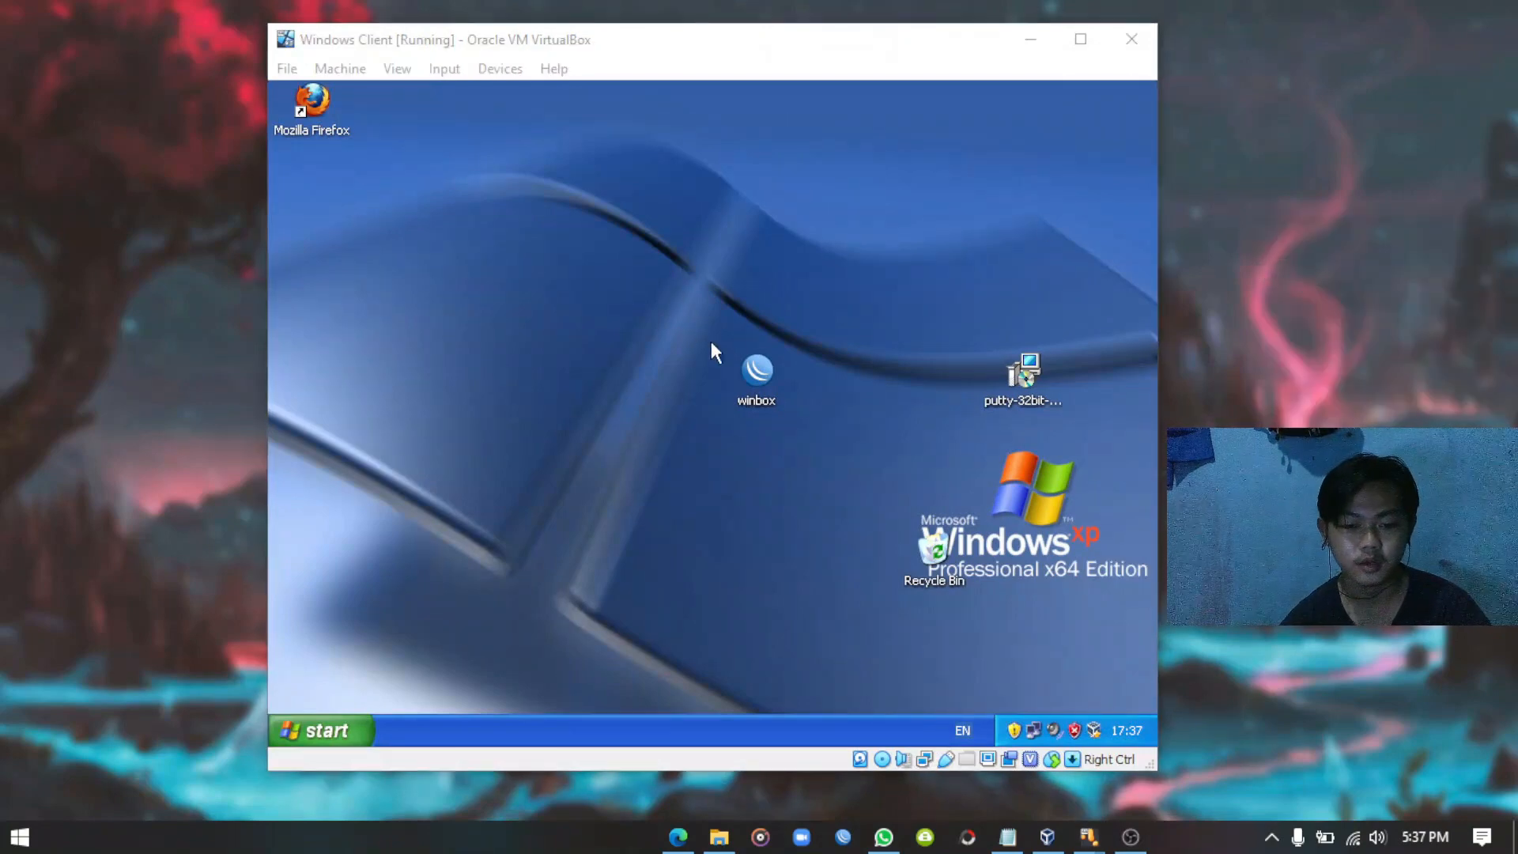
pyautogui.doubleClick(757, 372)
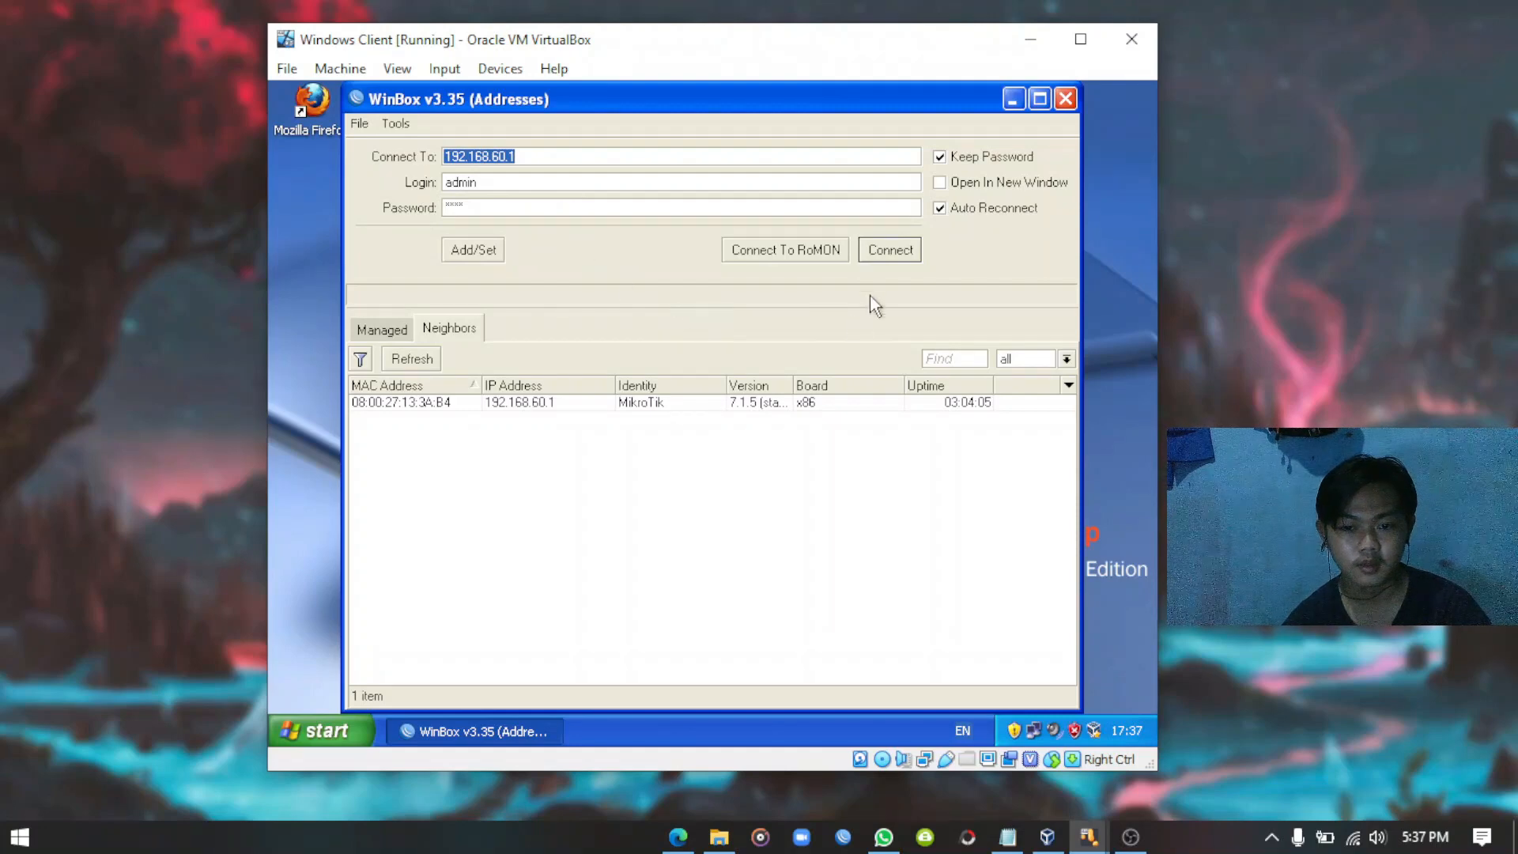
pyautogui.click(890, 251)
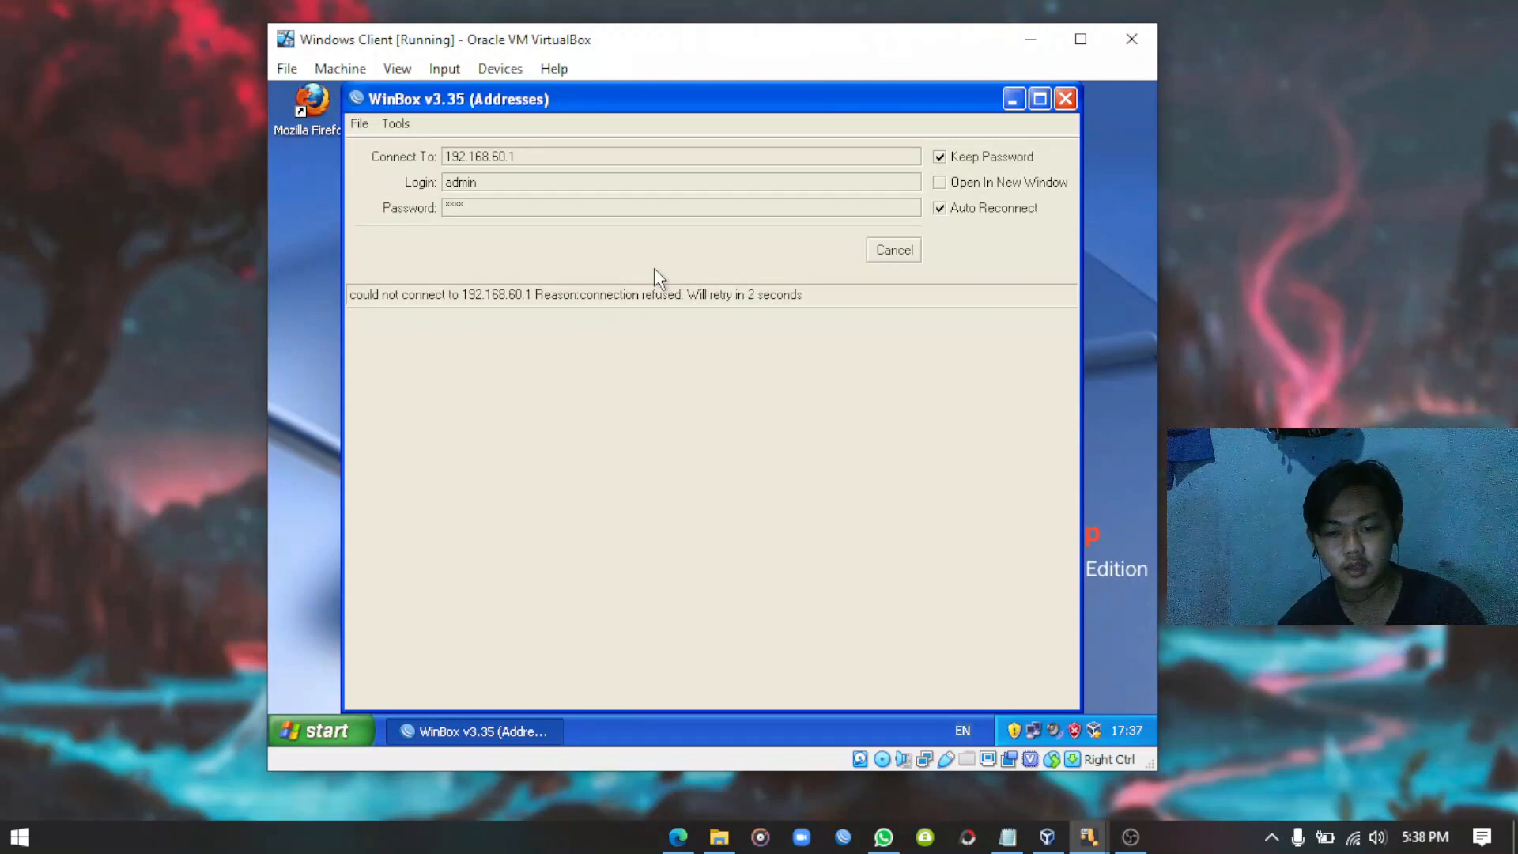
pyautogui.click(889, 252)
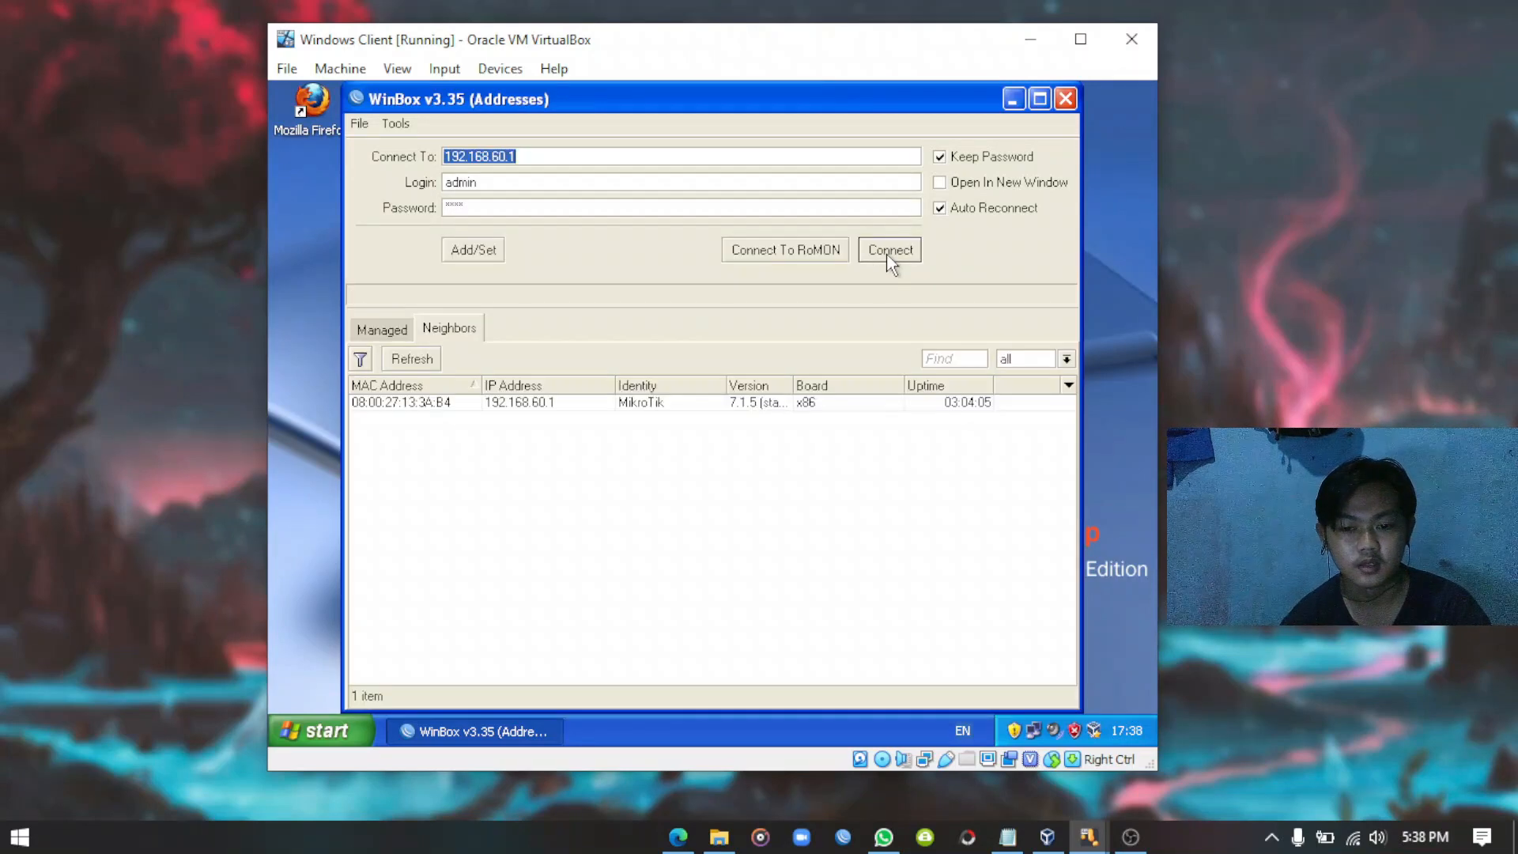
pyautogui.click(541, 155)
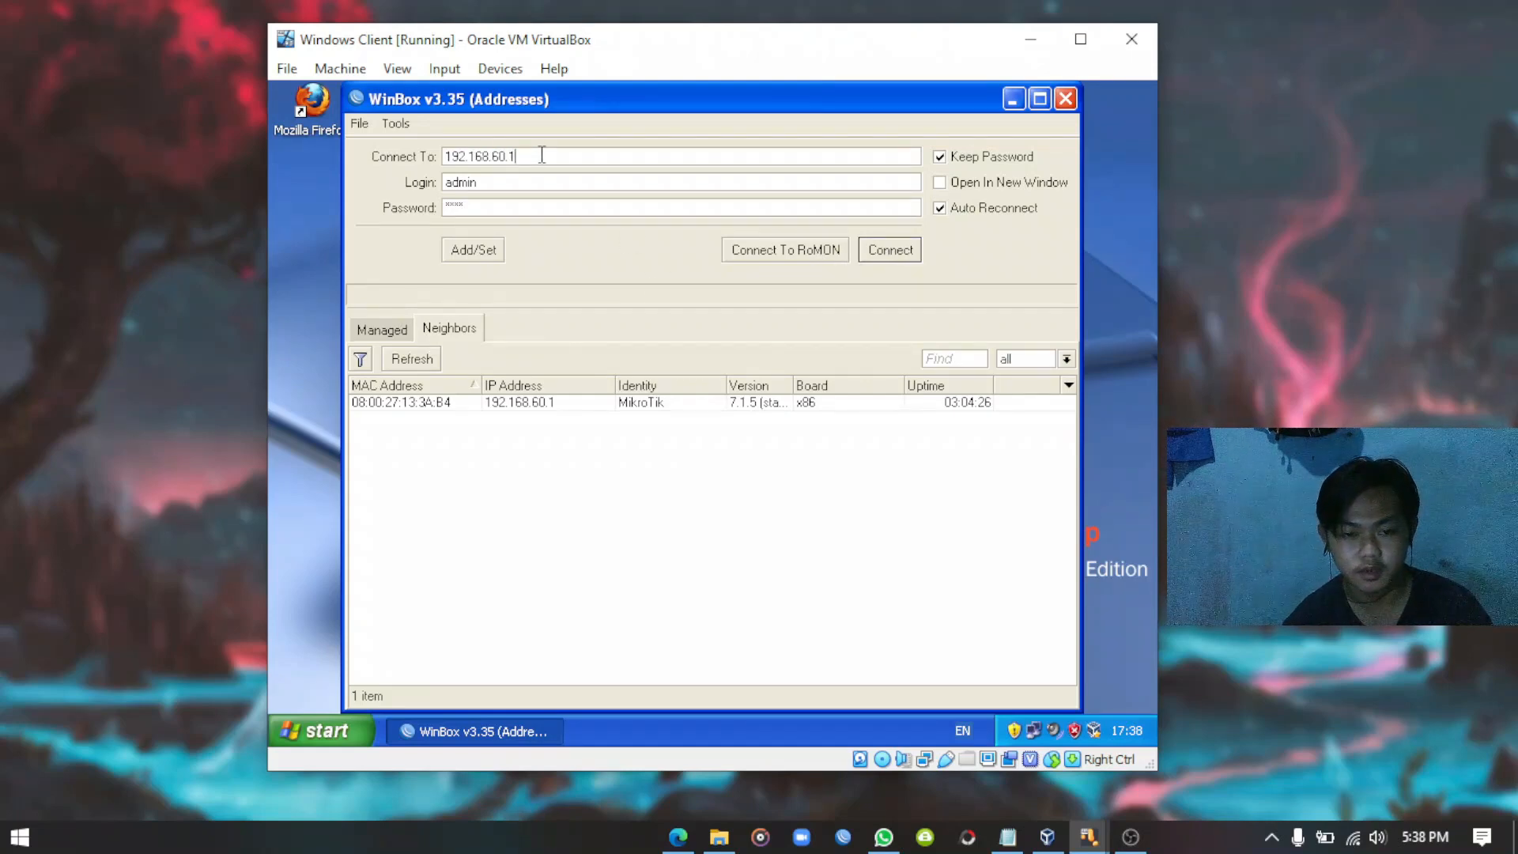
pyautogui.write(':100')
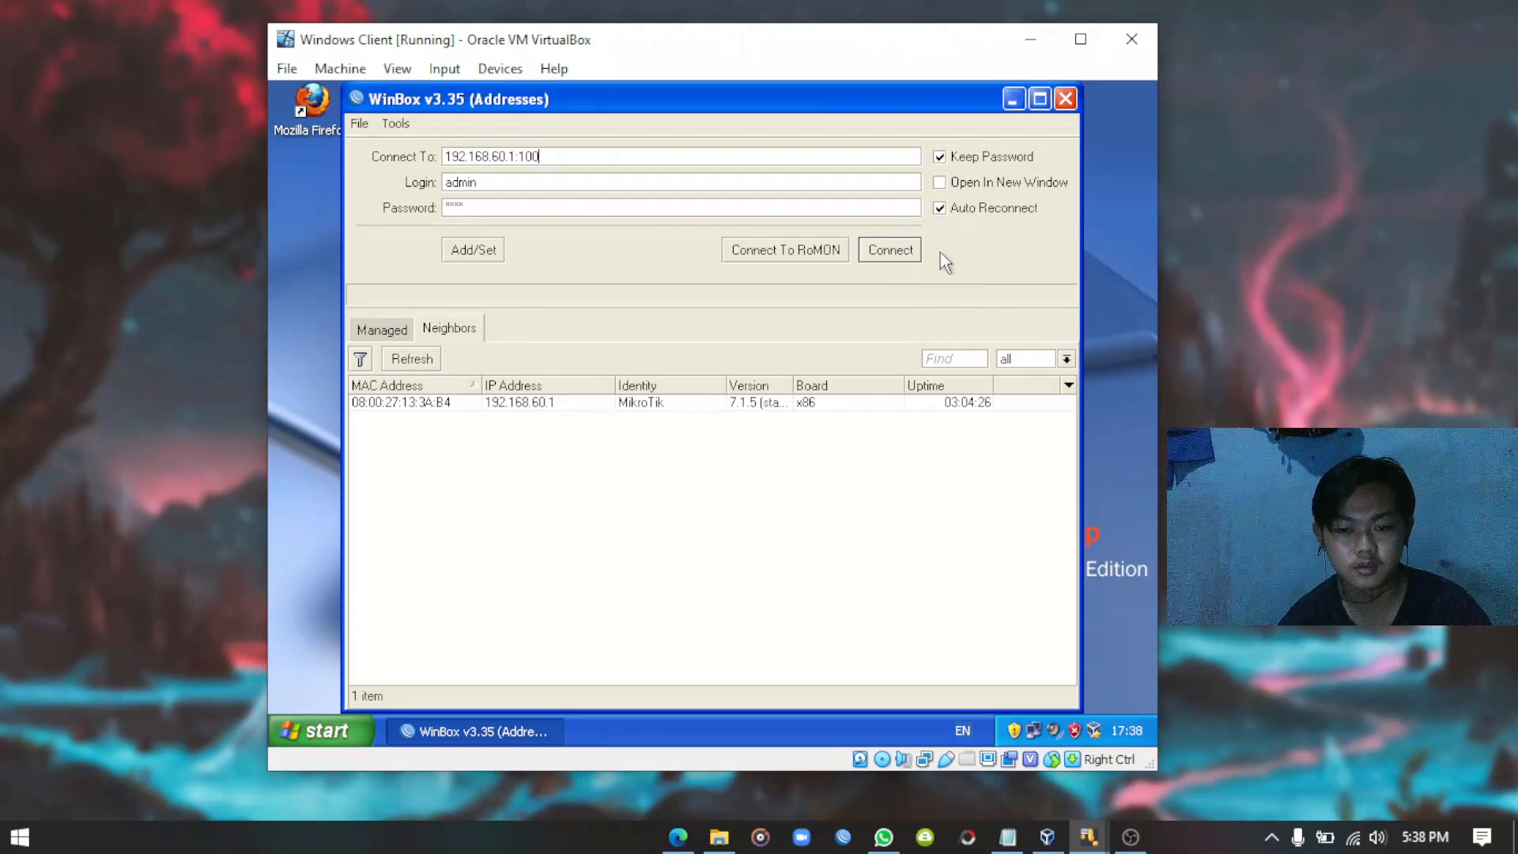
pyautogui.click(898, 257)
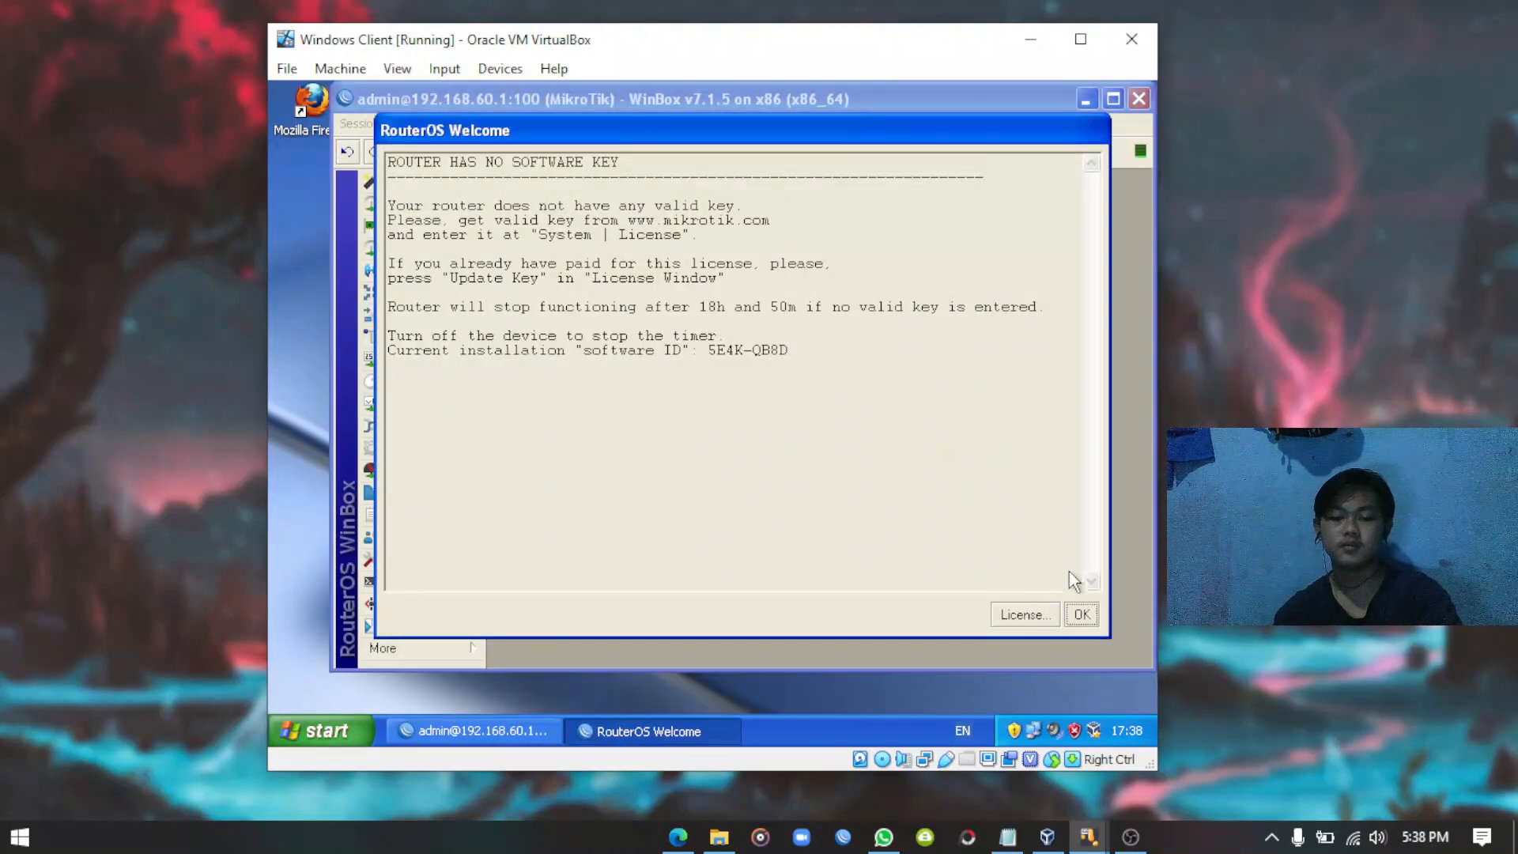
# Dismiss the RouterOS welcome notice and open the Interfaces list.
pyautogui.click(1081, 614)
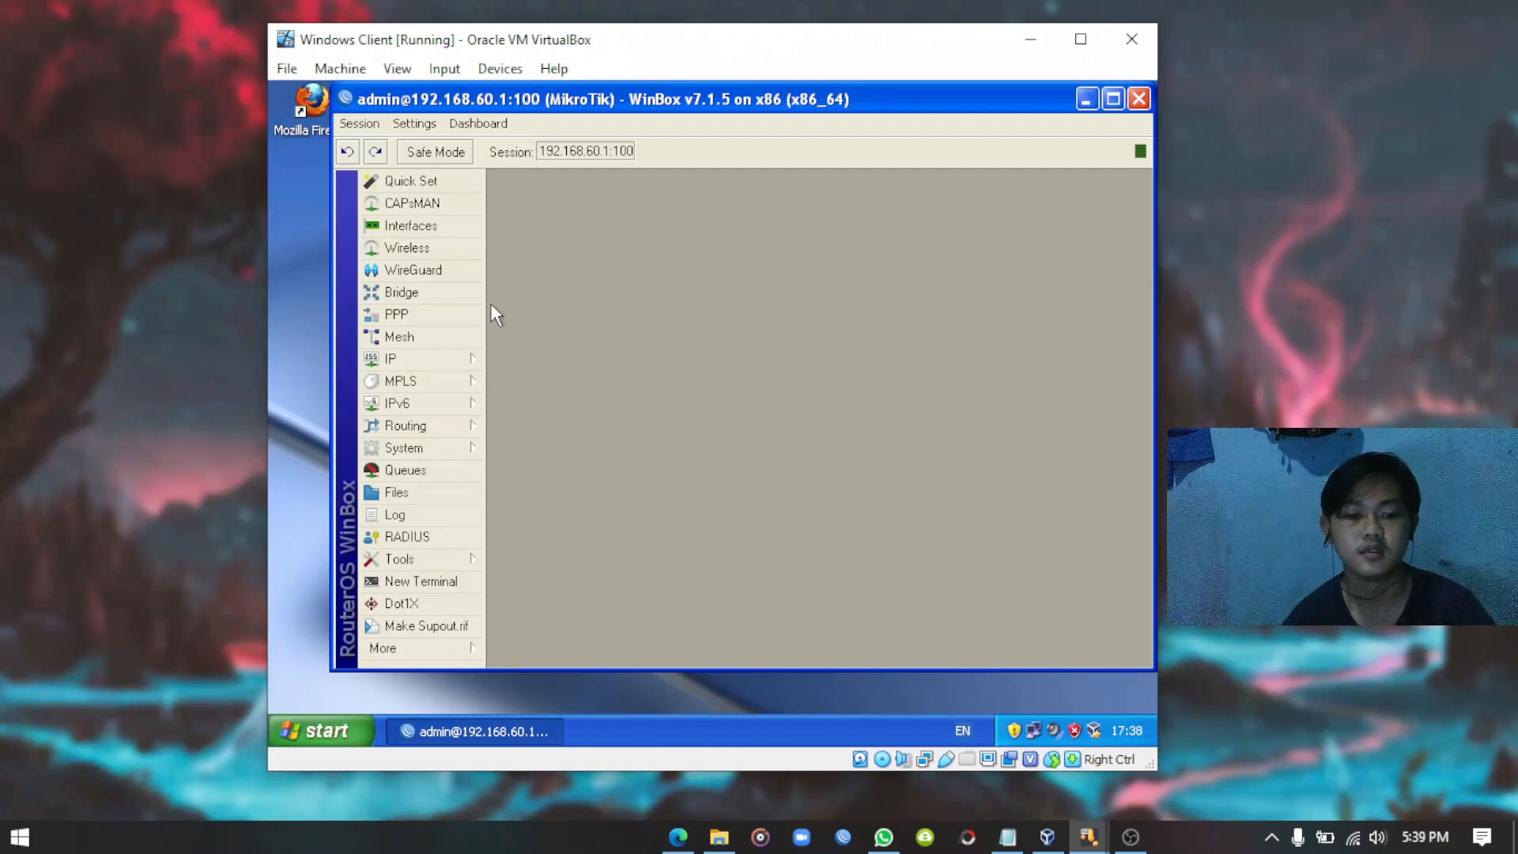
pyautogui.click(421, 225)
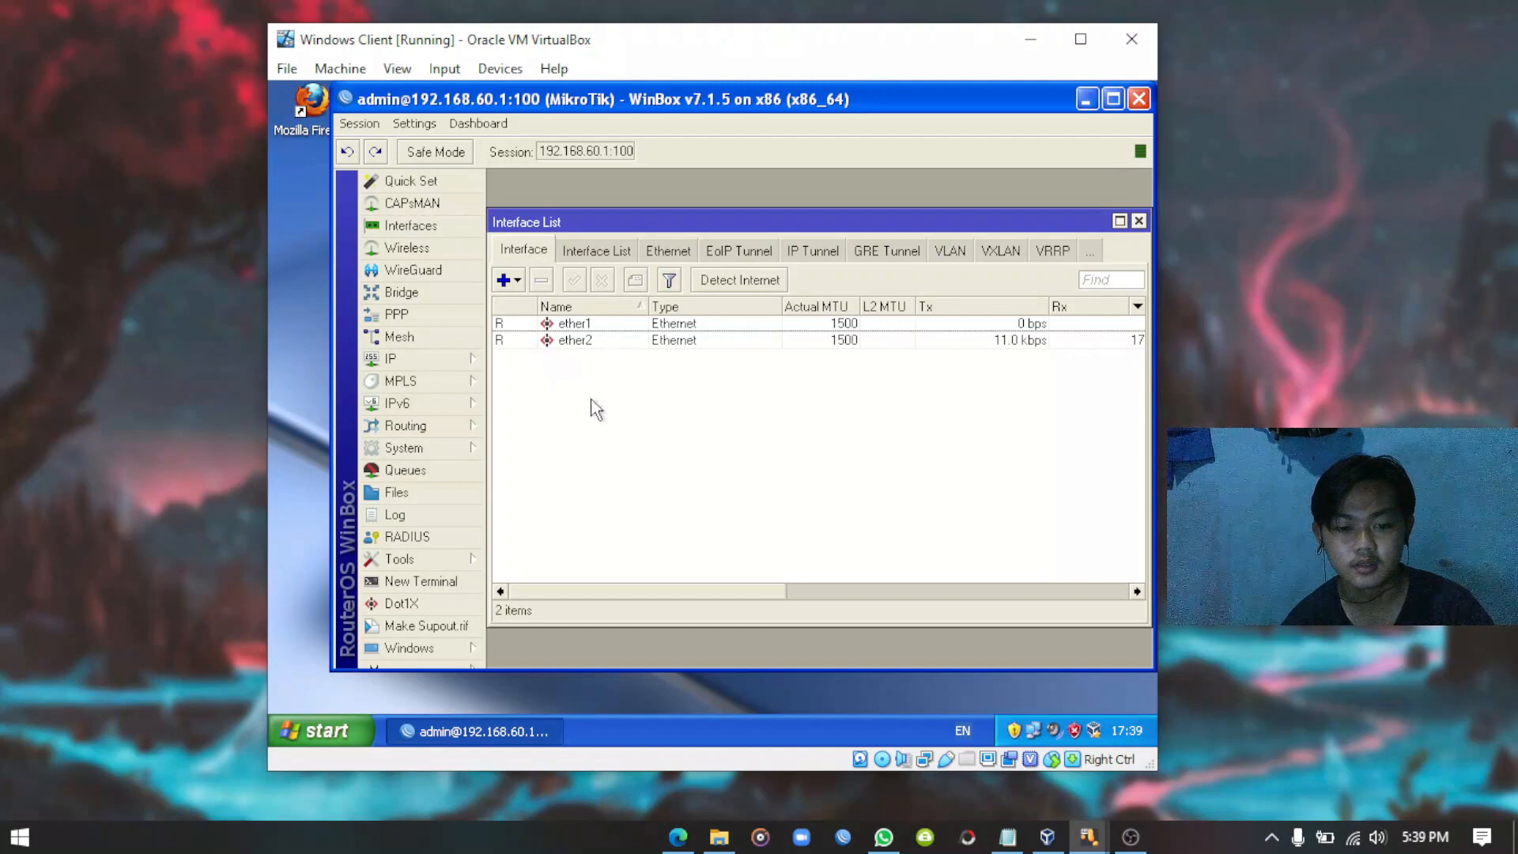
# Rename interface ether1 to Public and ether2 to Local, then close the Interface List.
pyautogui.doubleClick(578, 324)
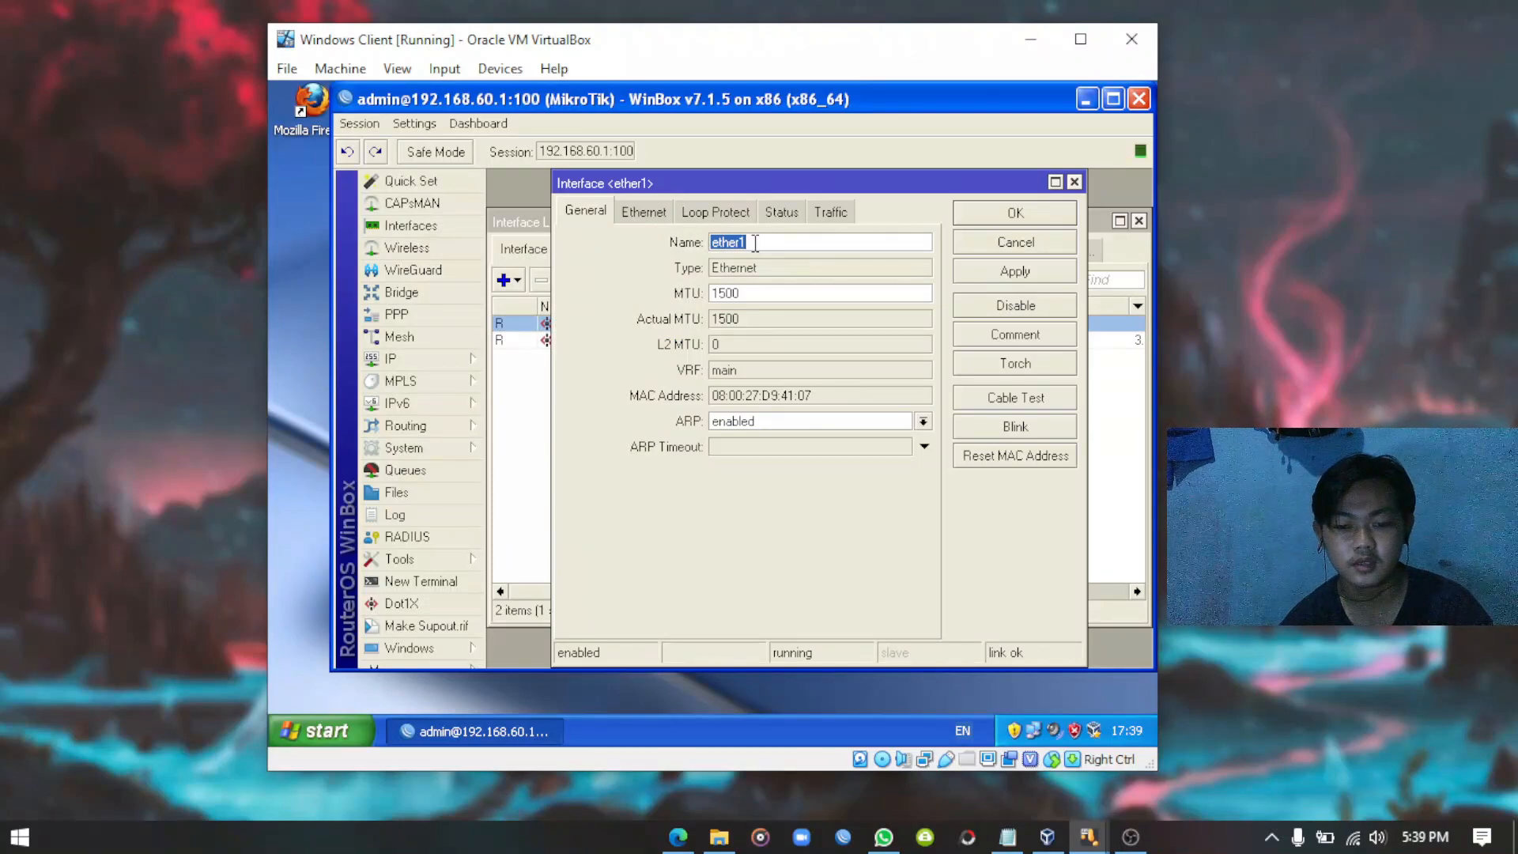
pyautogui.write('Publ')
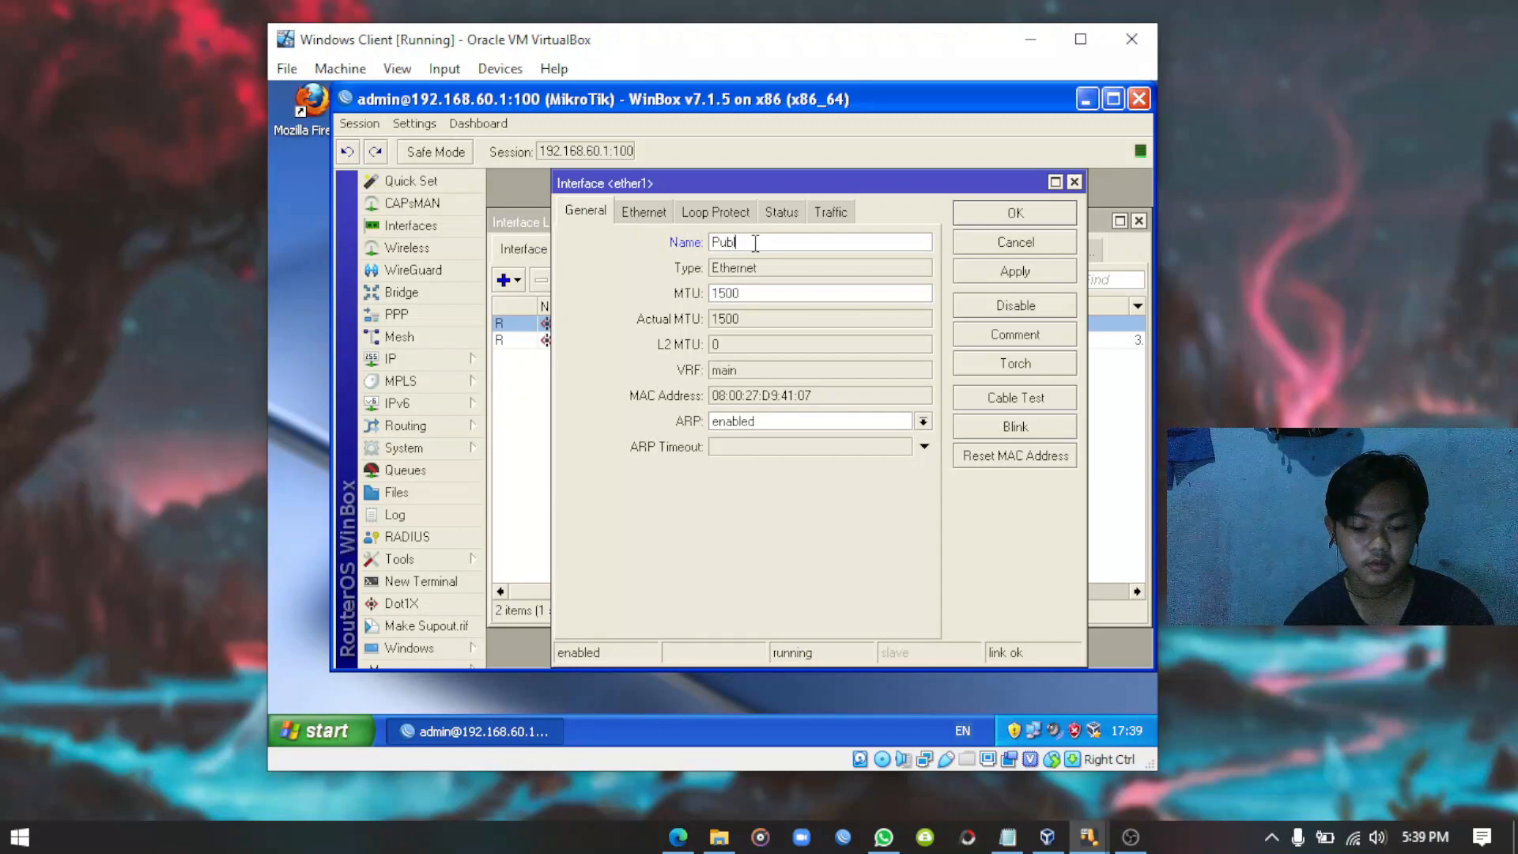
pyautogui.write('ic')
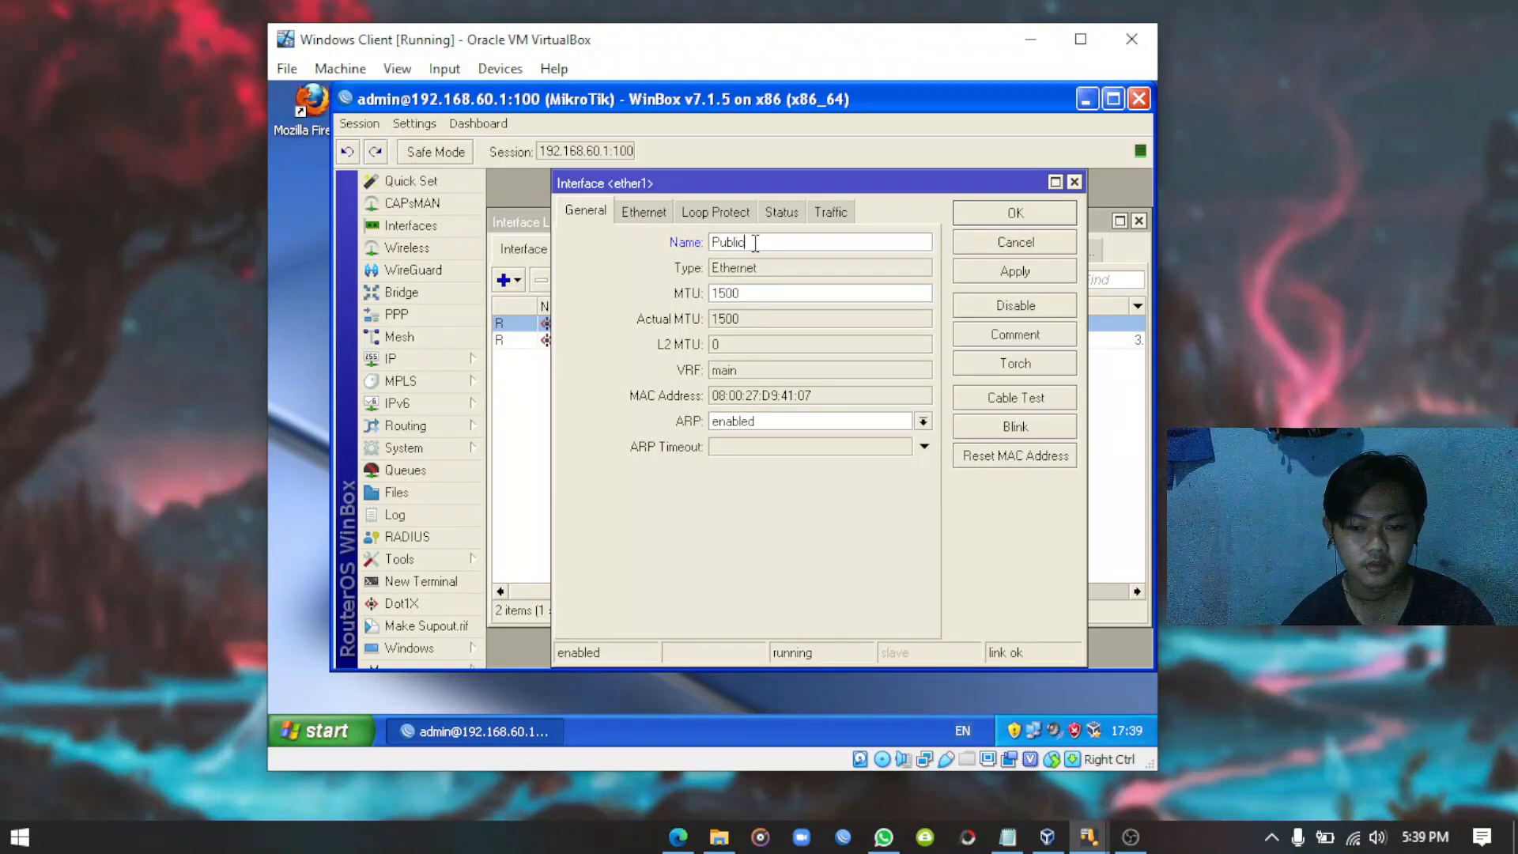
pyautogui.click(1023, 273)
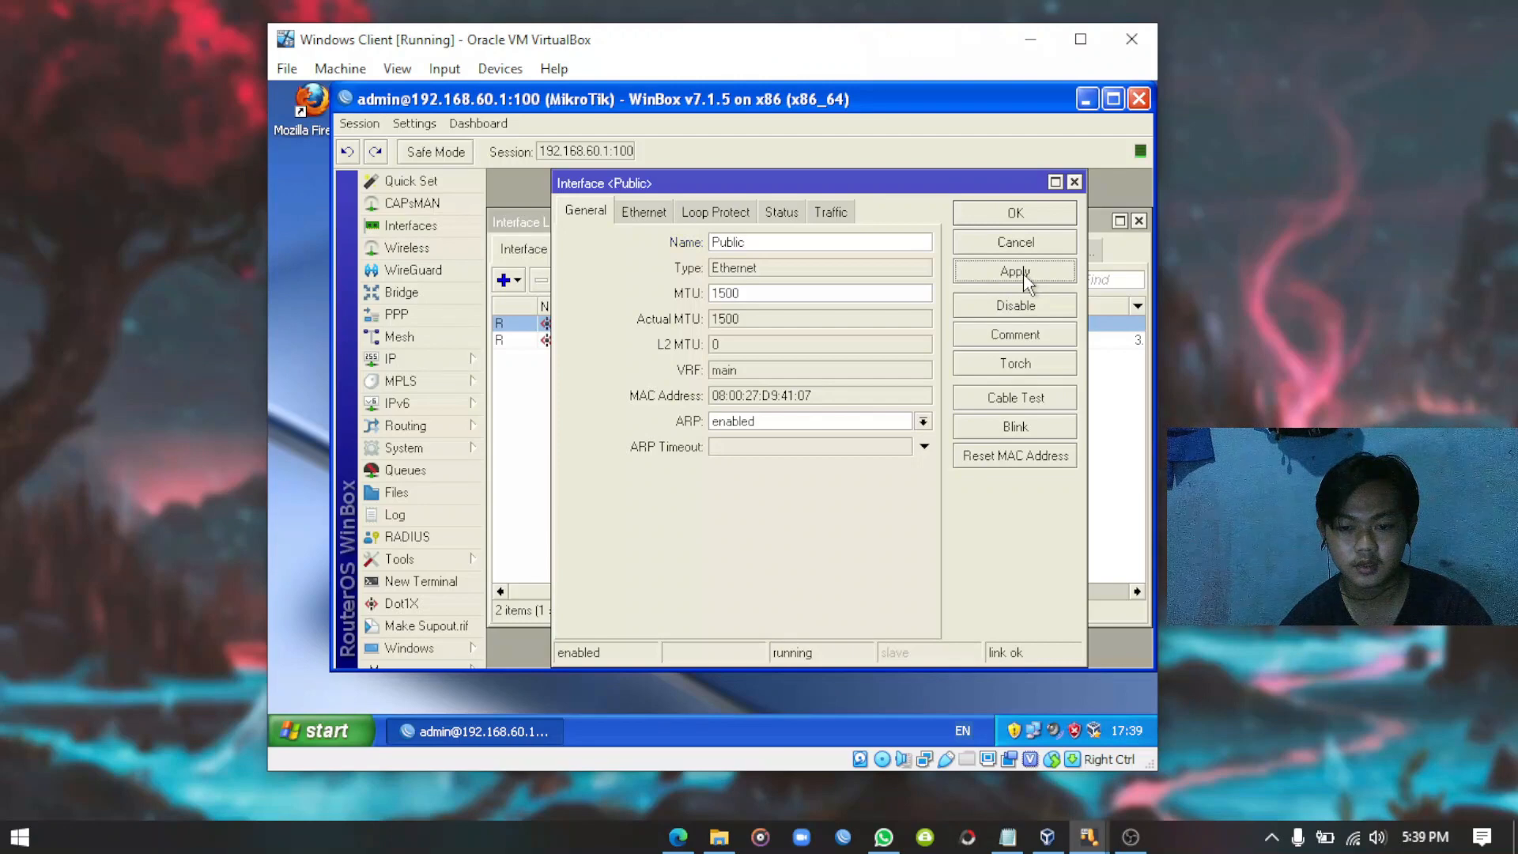
pyautogui.click(1016, 215)
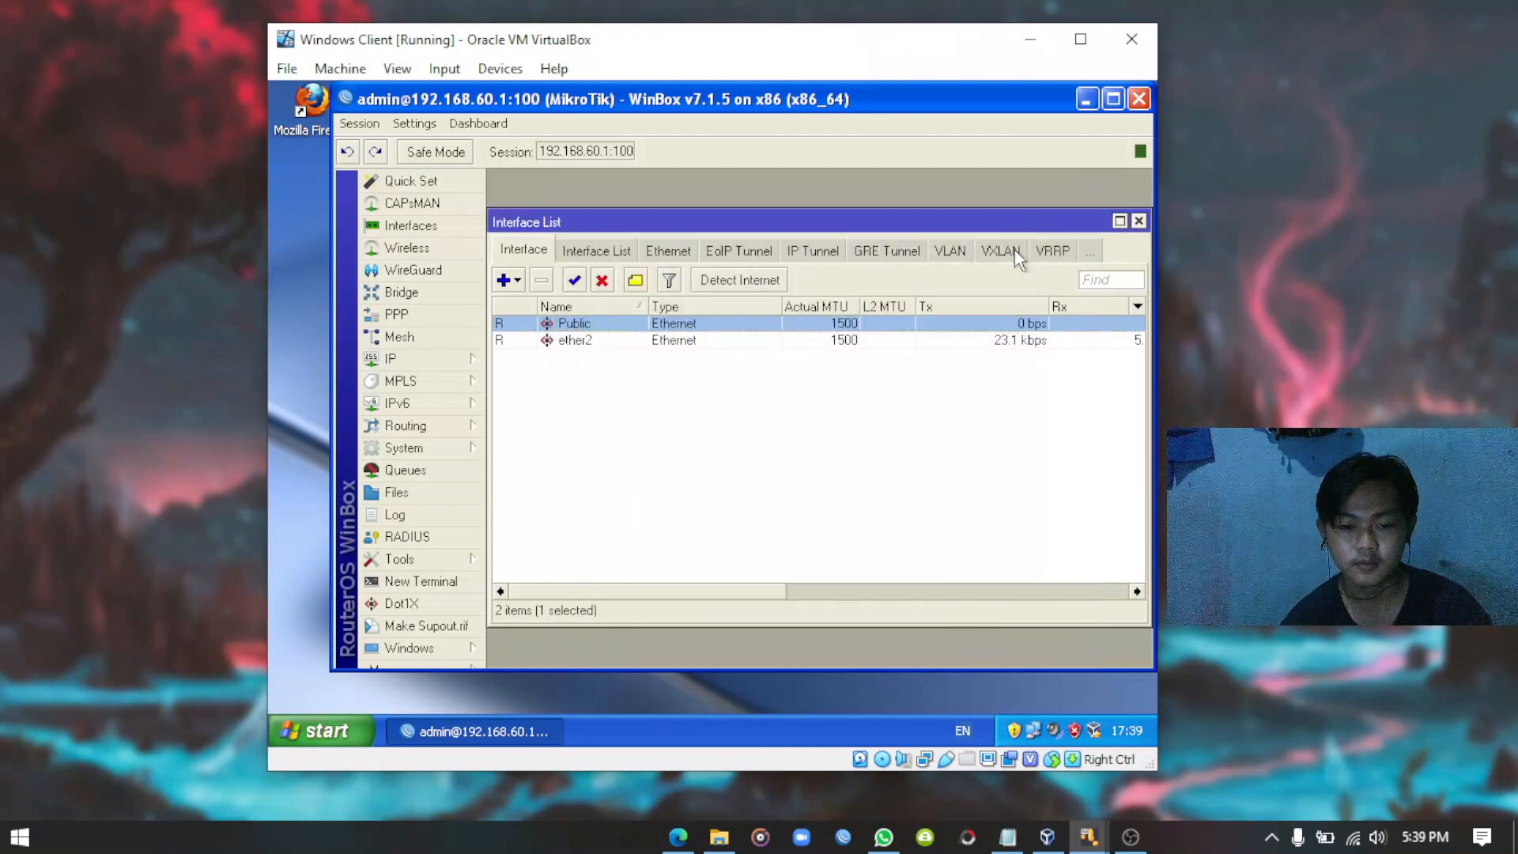
pyautogui.doubleClick(574, 343)
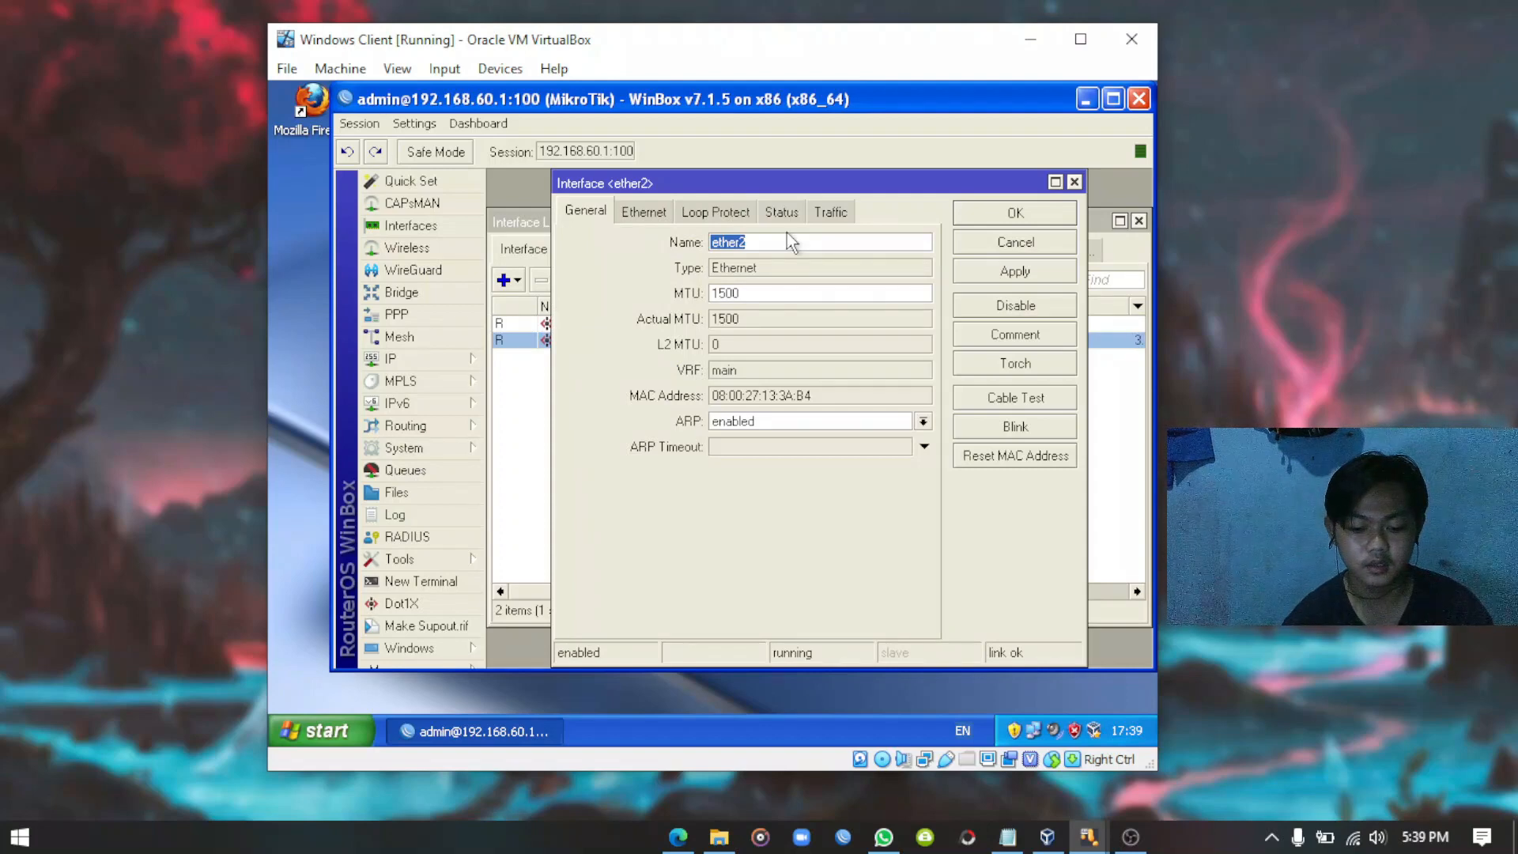
pyautogui.write('Local')
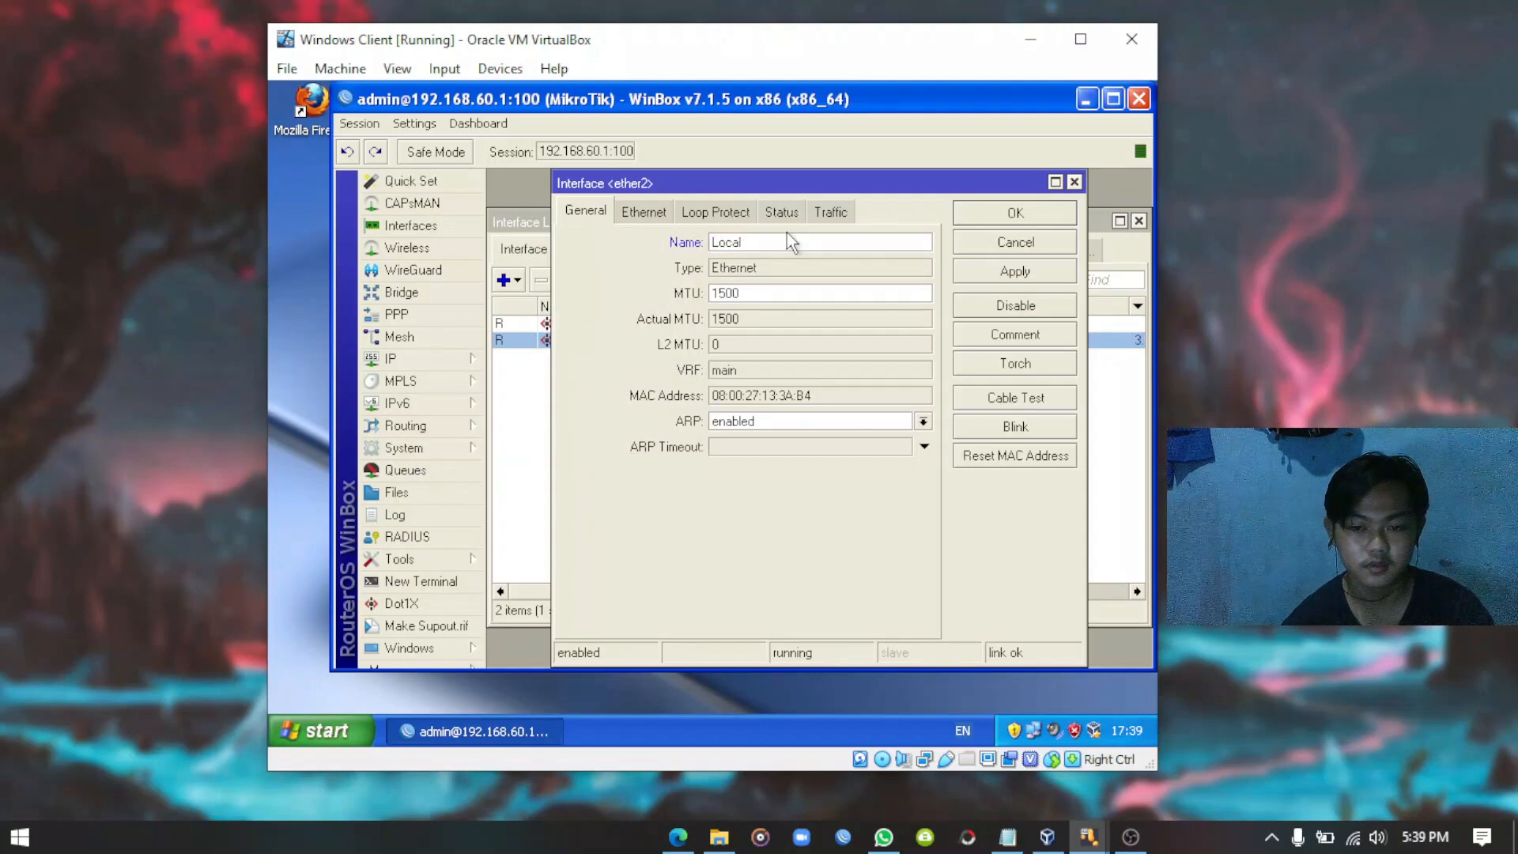
pyautogui.click(1016, 270)
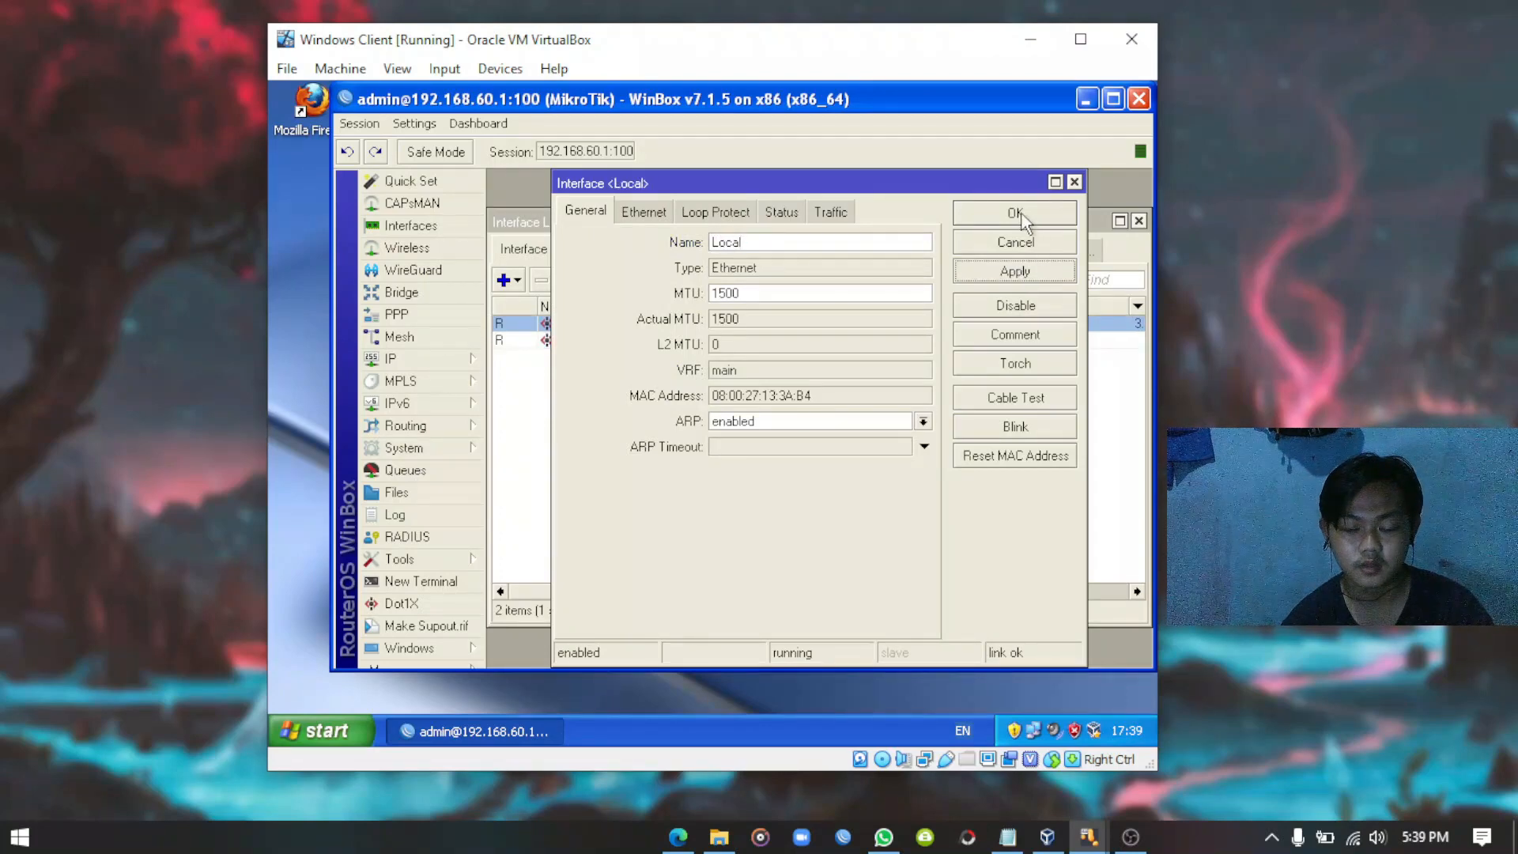
pyautogui.click(1015, 213)
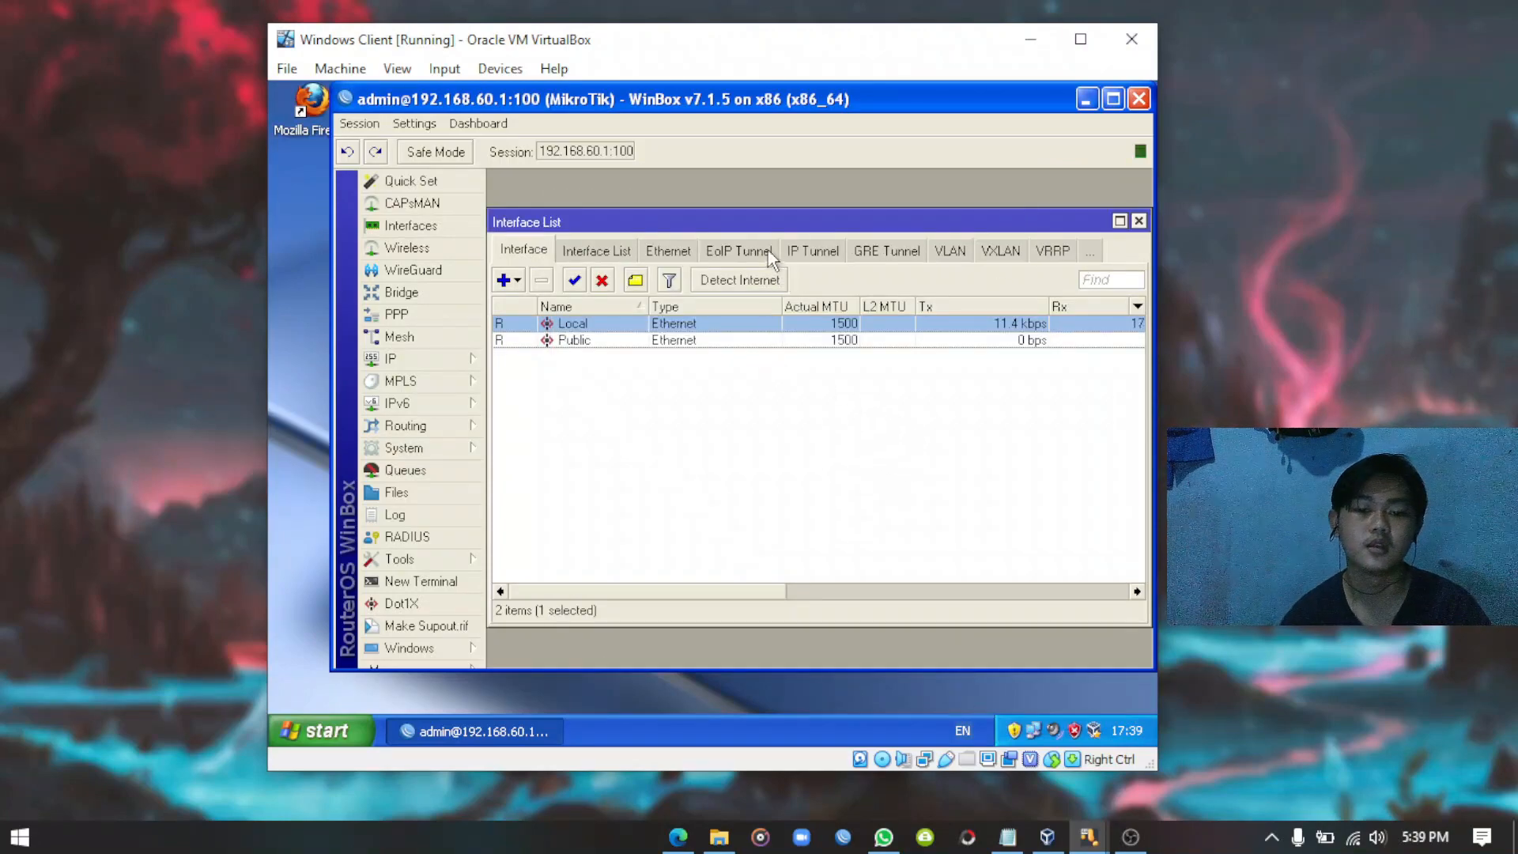
pyautogui.moveTo(791, 230)
pyautogui.mouseDown()
pyautogui.moveTo(764, 228)
pyautogui.moveTo(788, 227)
pyautogui.mouseUp()
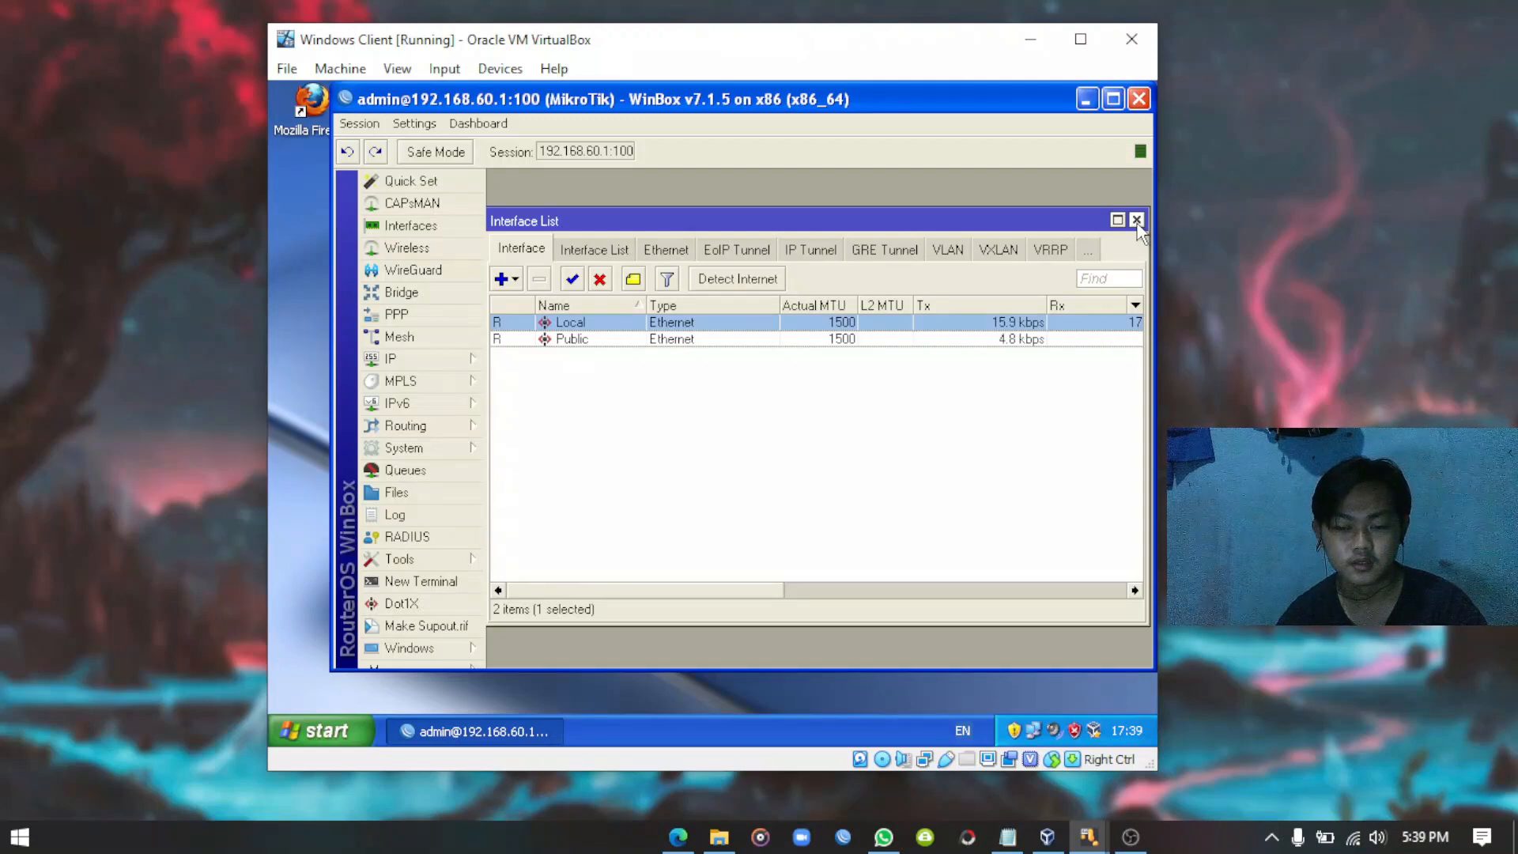
pyautogui.moveTo(1006, 221); pyautogui.dragTo(1005, 220)
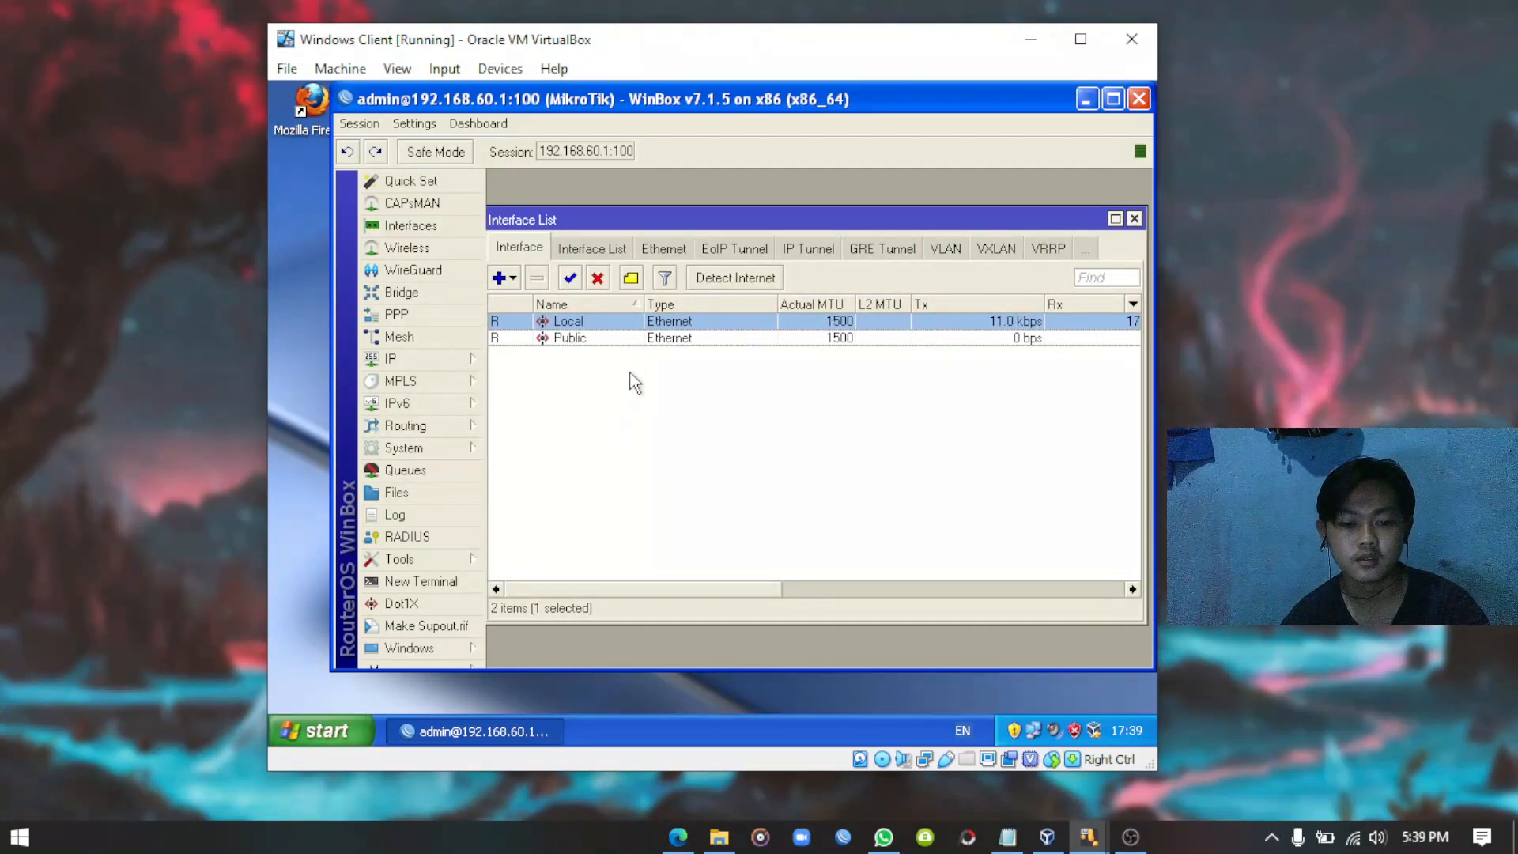
pyautogui.click(1133, 219)
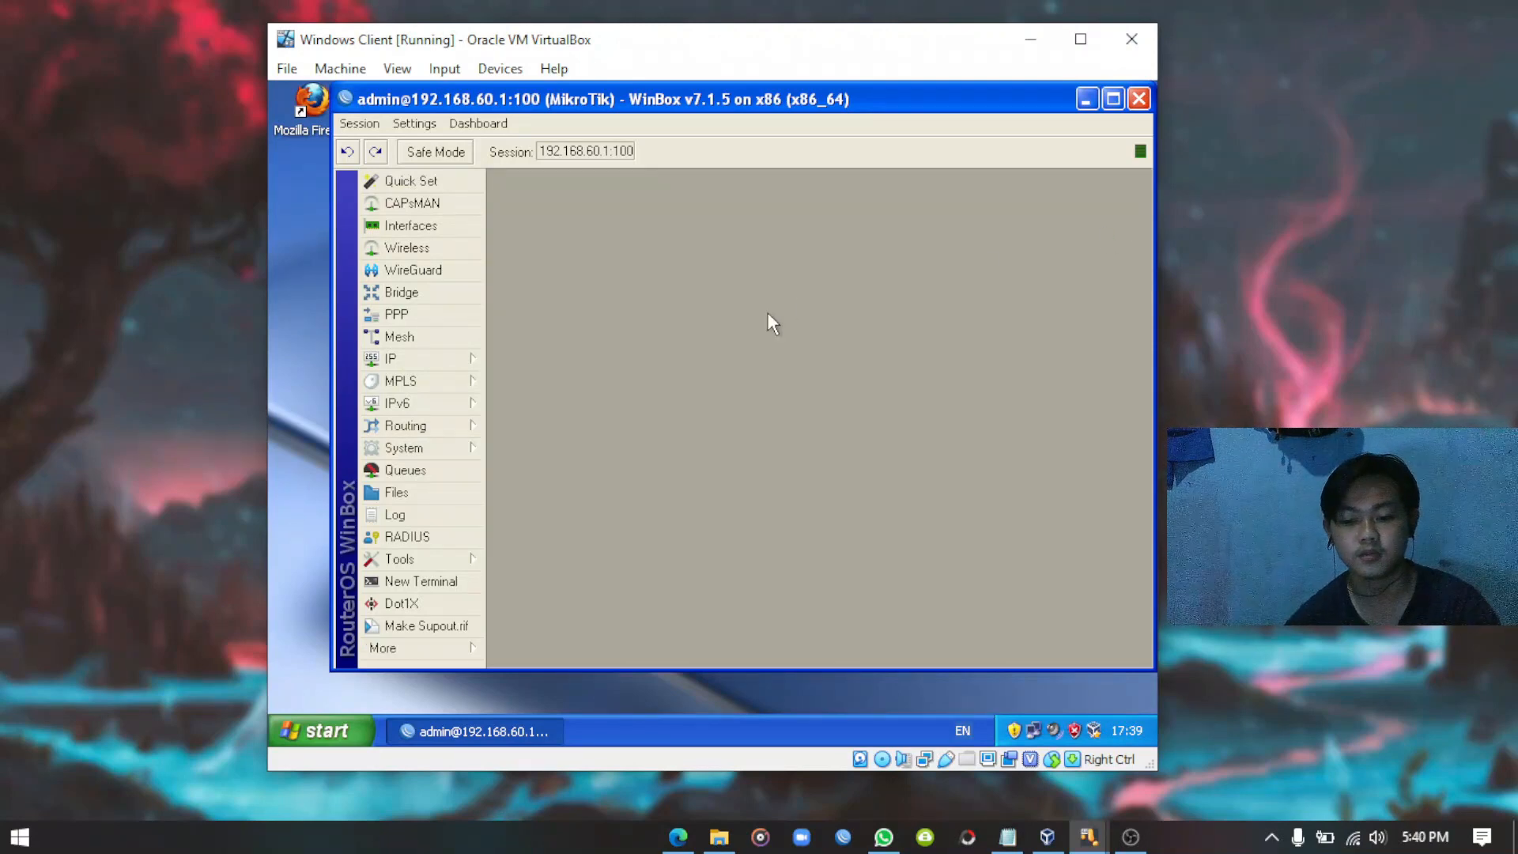
# Close the WinBox window, returning to the VM's Windows XP desktop.
pyautogui.moveTo(761, 101); pyautogui.dragTo(728, 124)
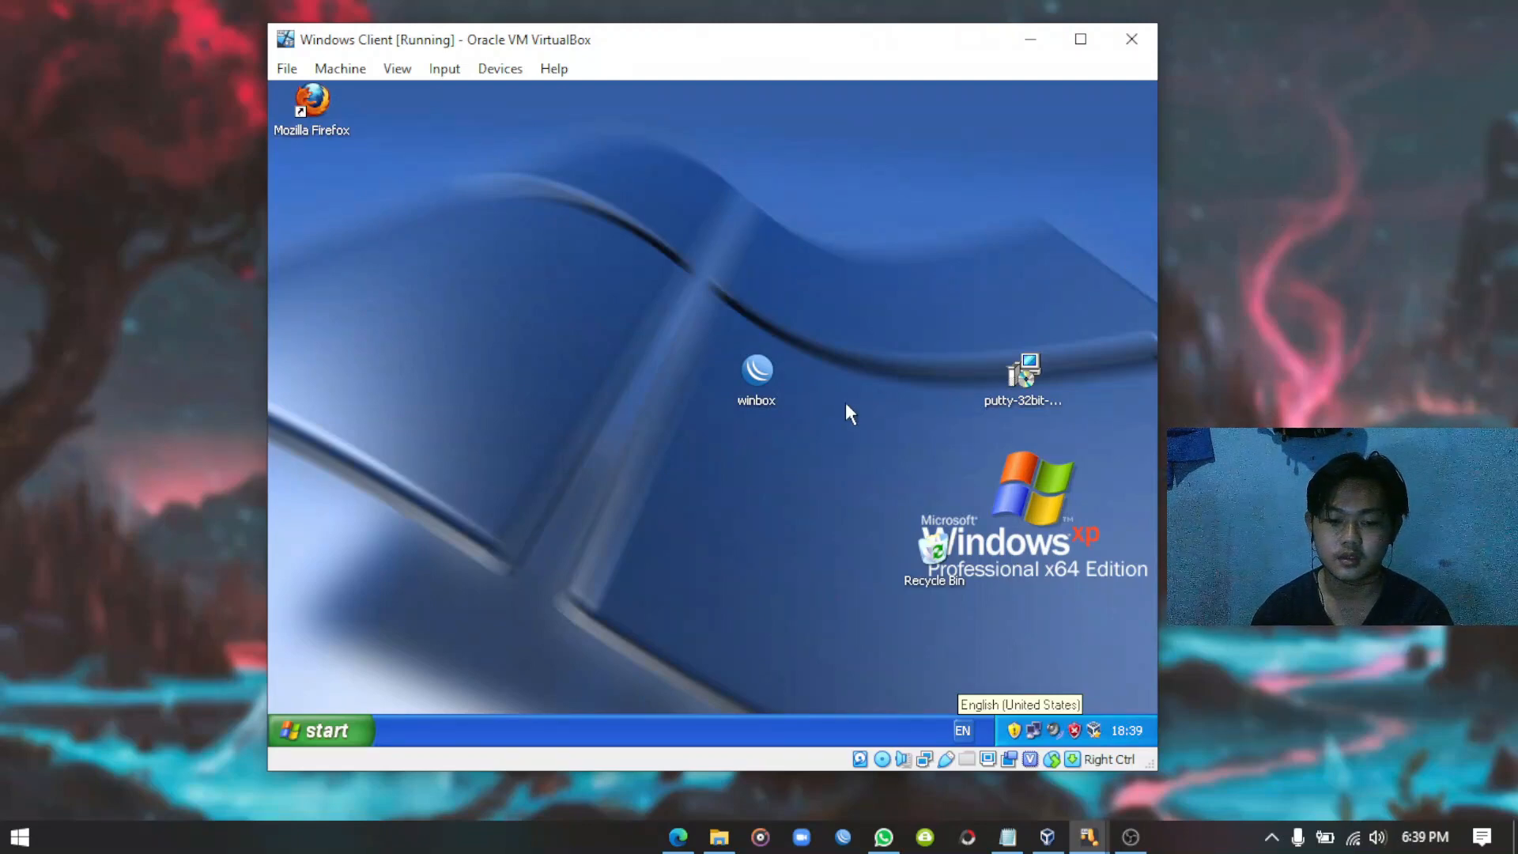
# Reconnect WinBox to 192.168.60.1:100, open System > Users, and select the admin entry.
pyautogui.doubleClick(756, 372)
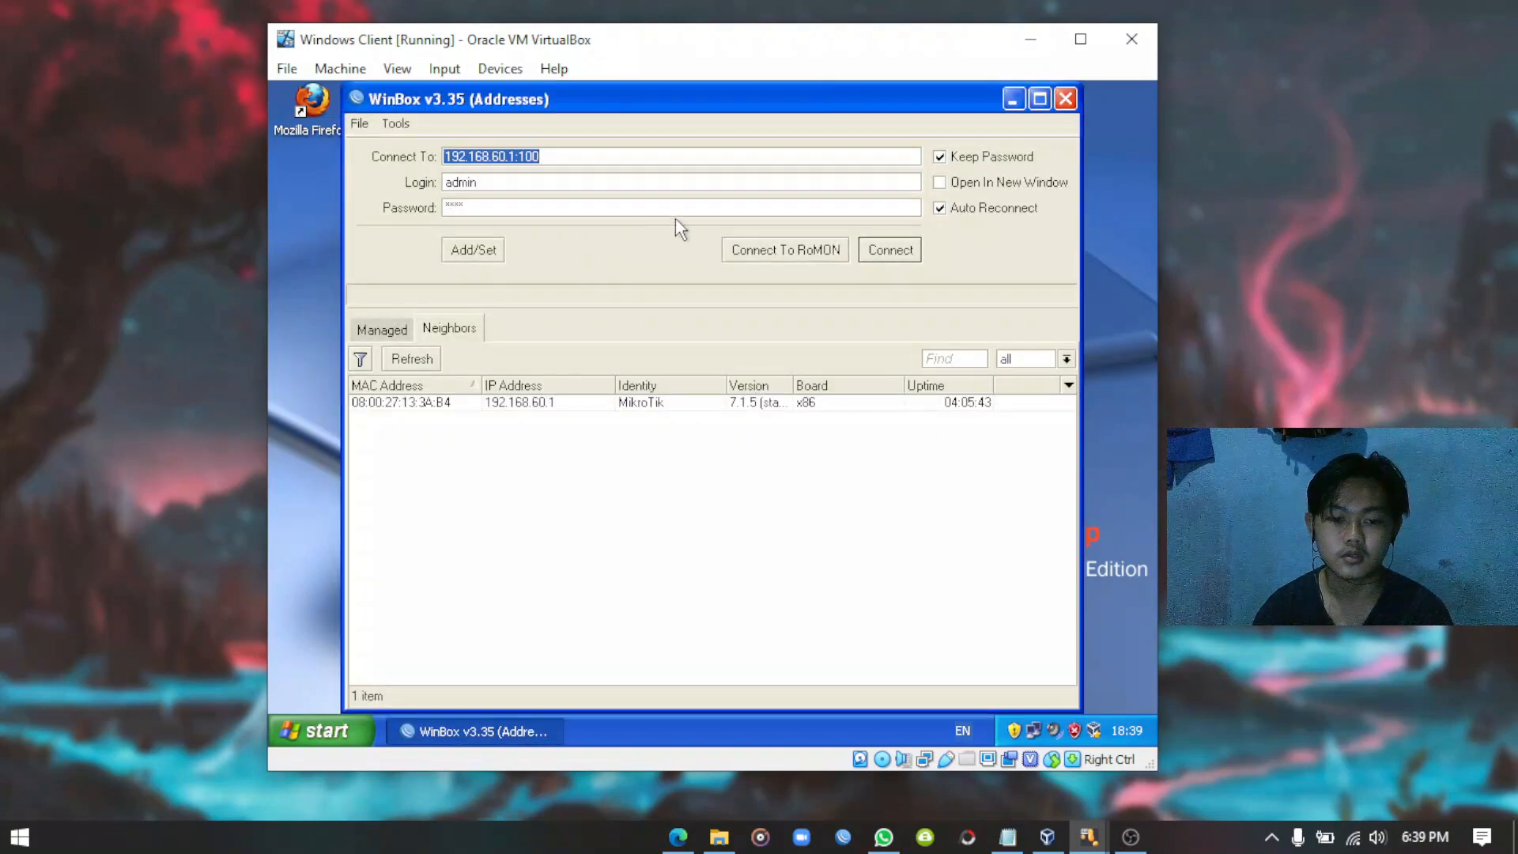
pyautogui.click(892, 251)
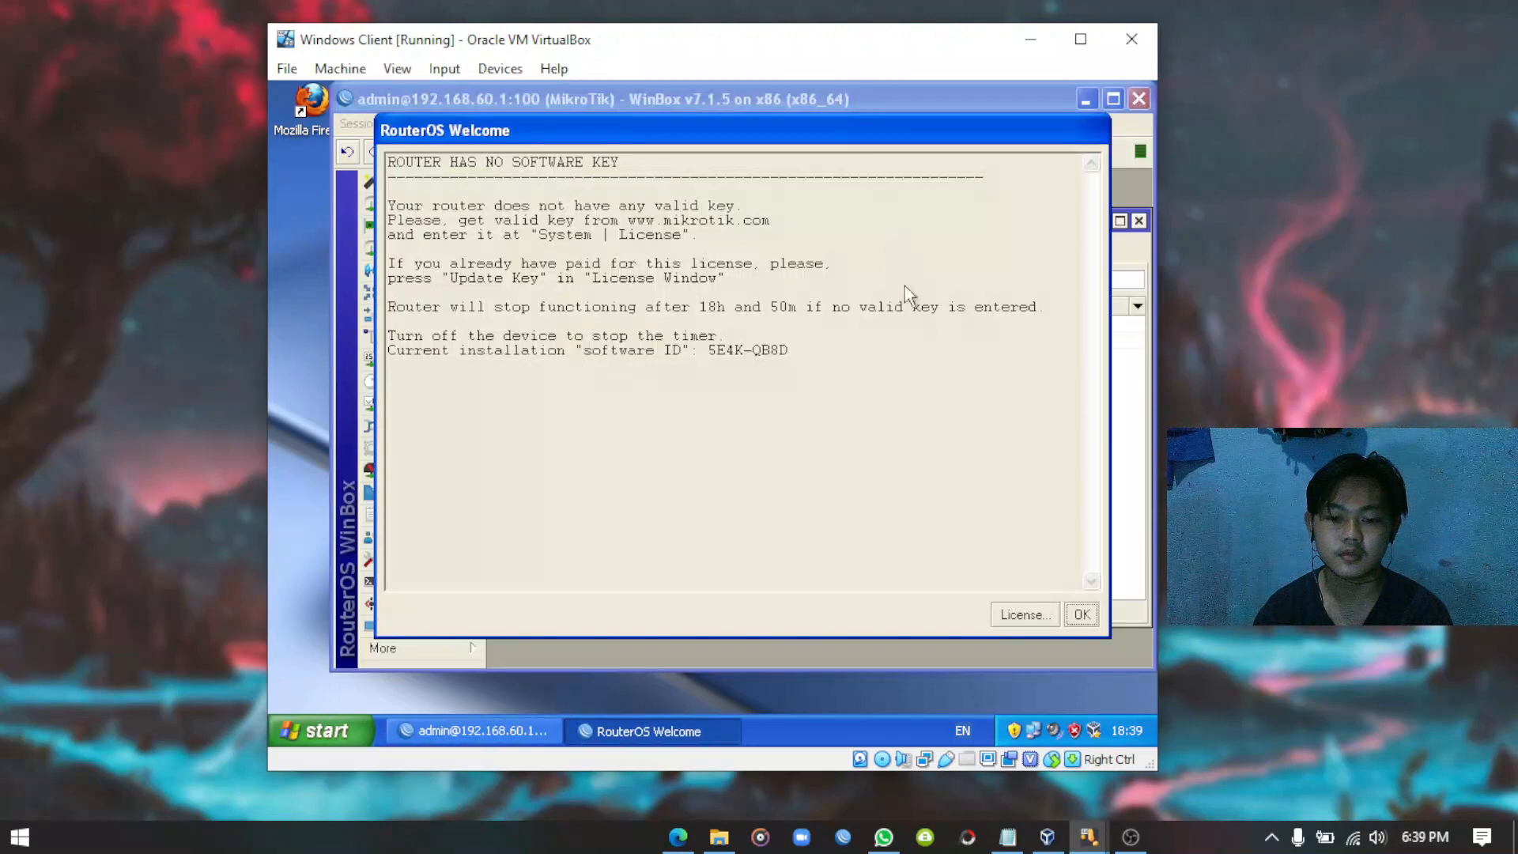
pyautogui.click(1081, 614)
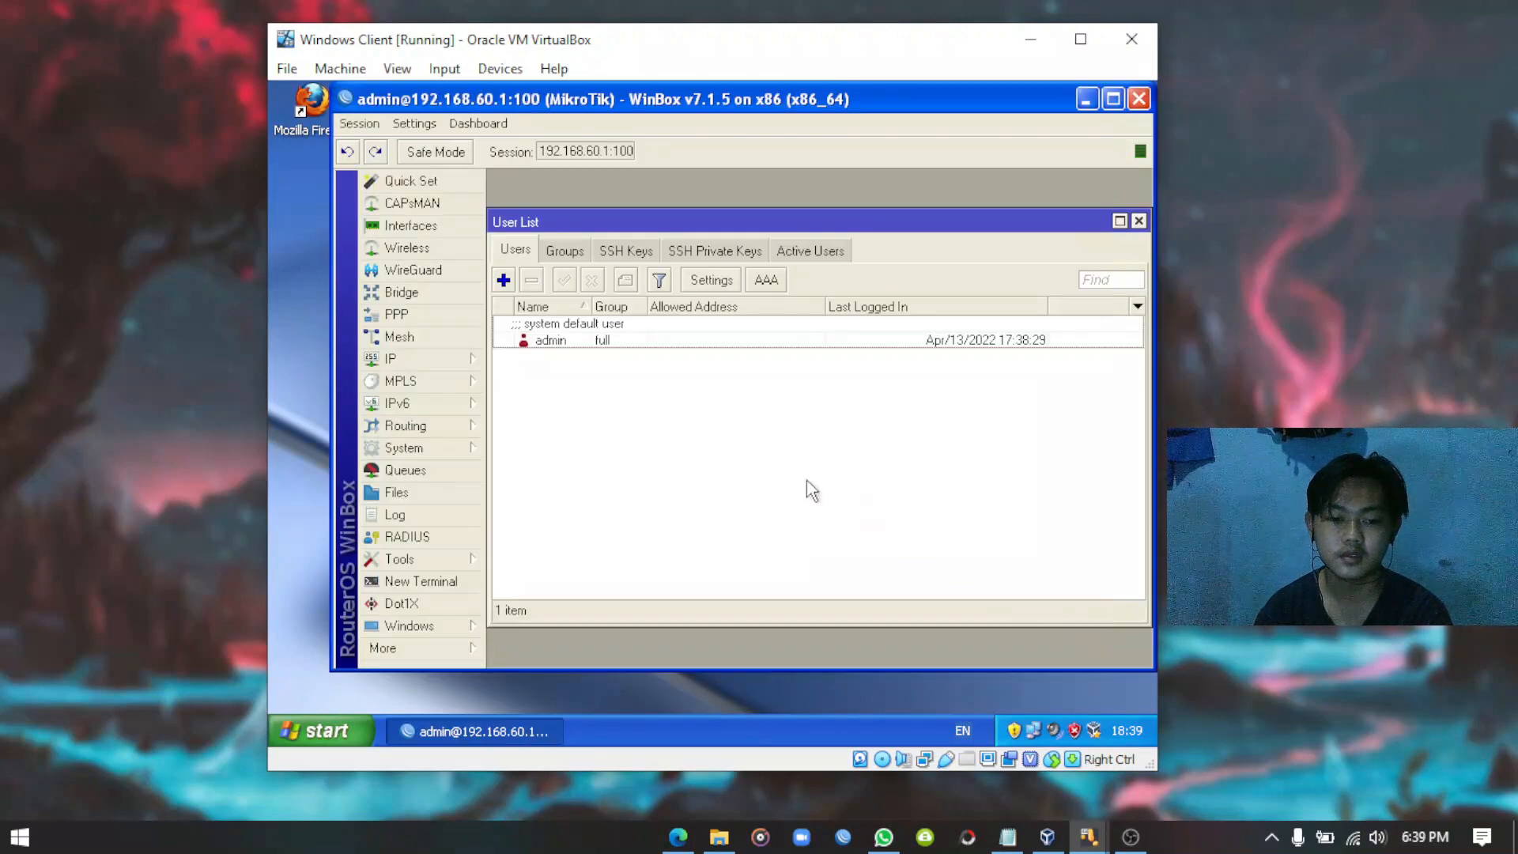
pyautogui.click(1139, 221)
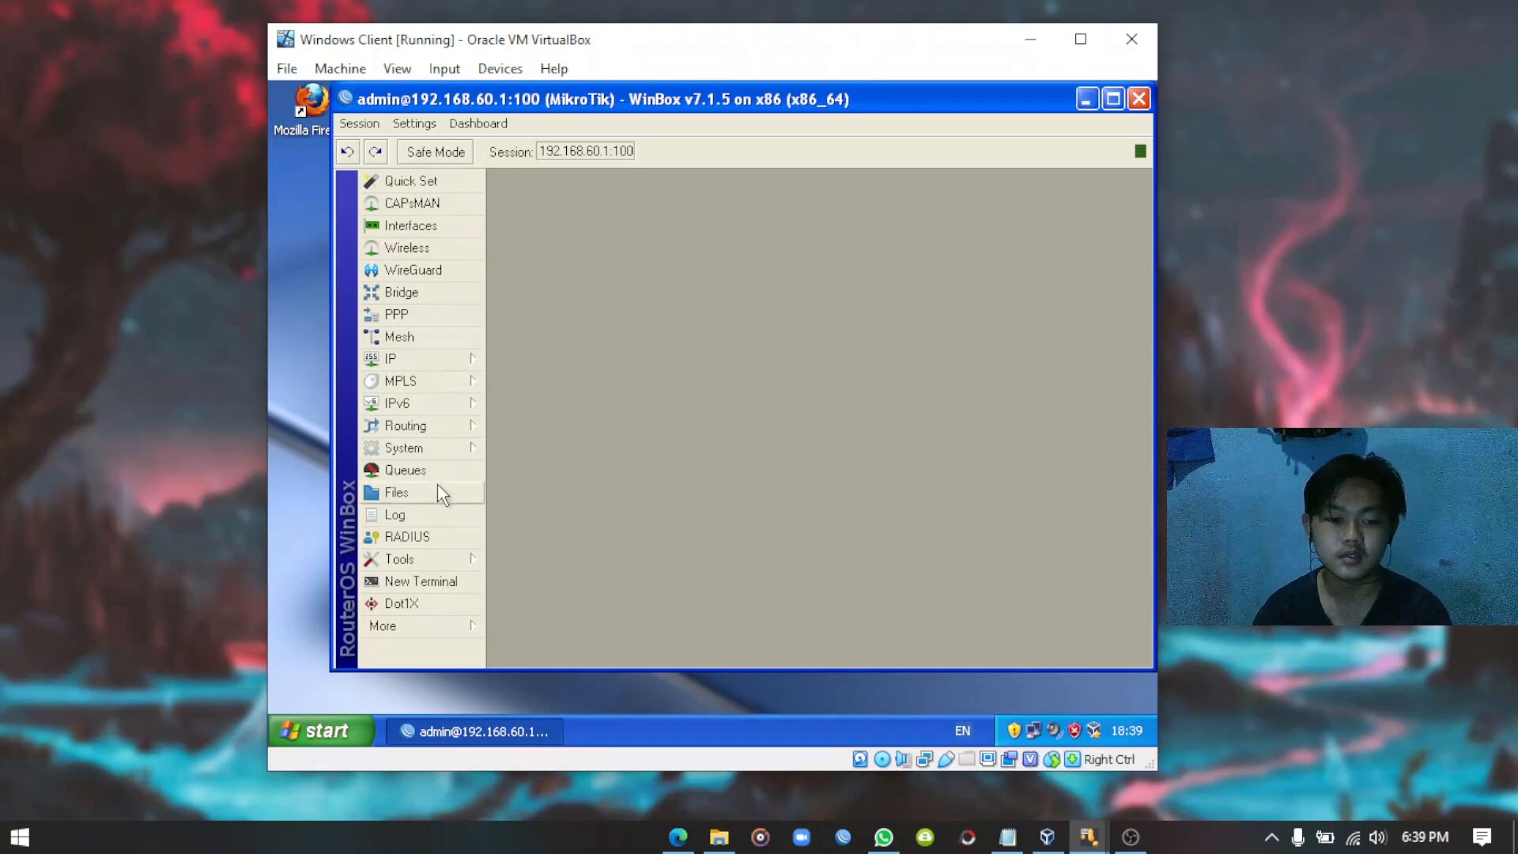
pyautogui.click(438, 449)
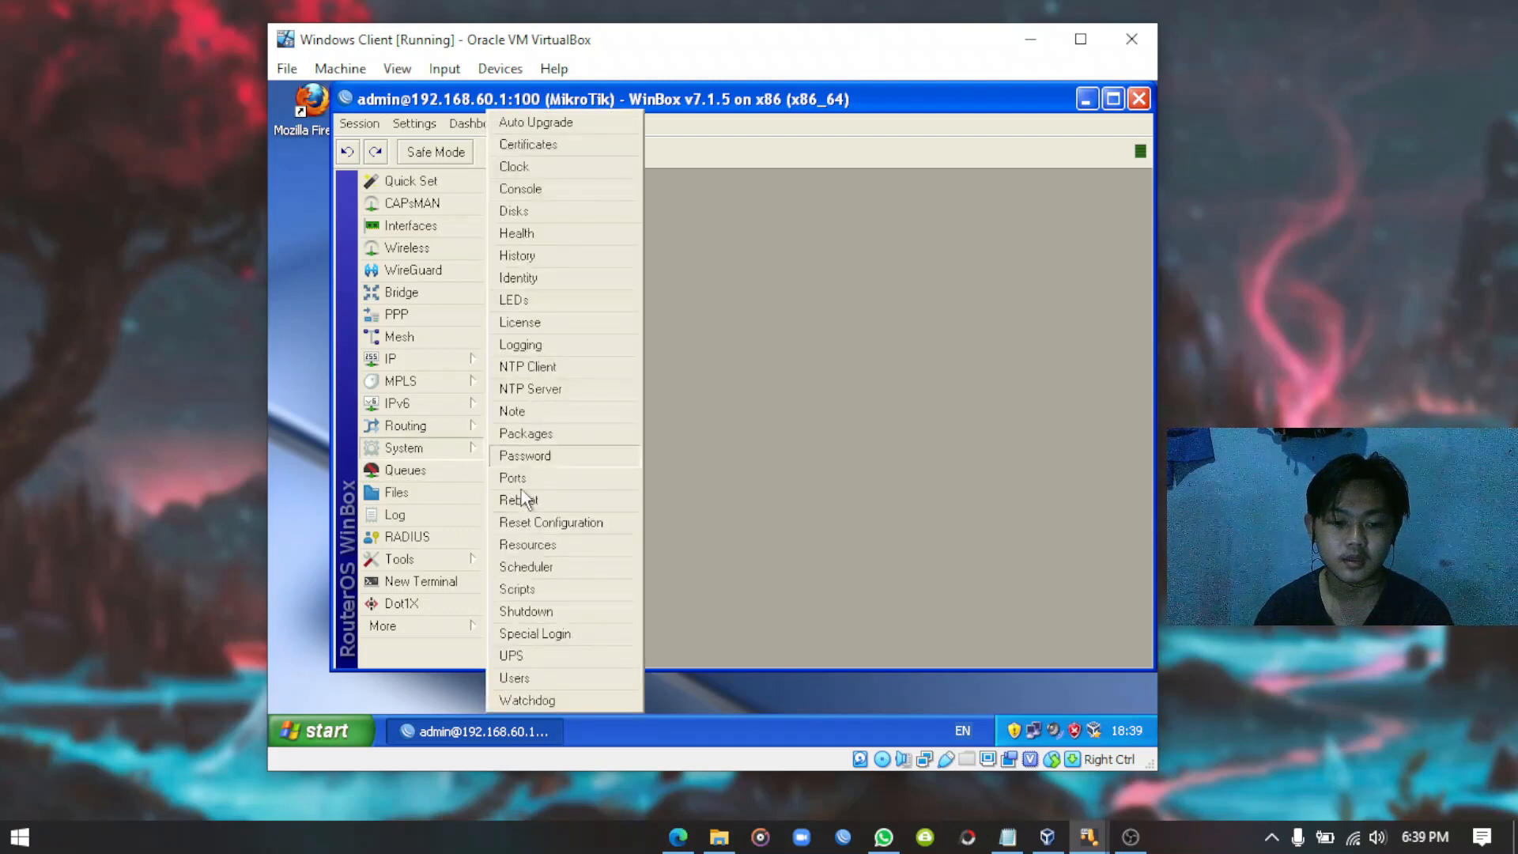
pyautogui.click(523, 678)
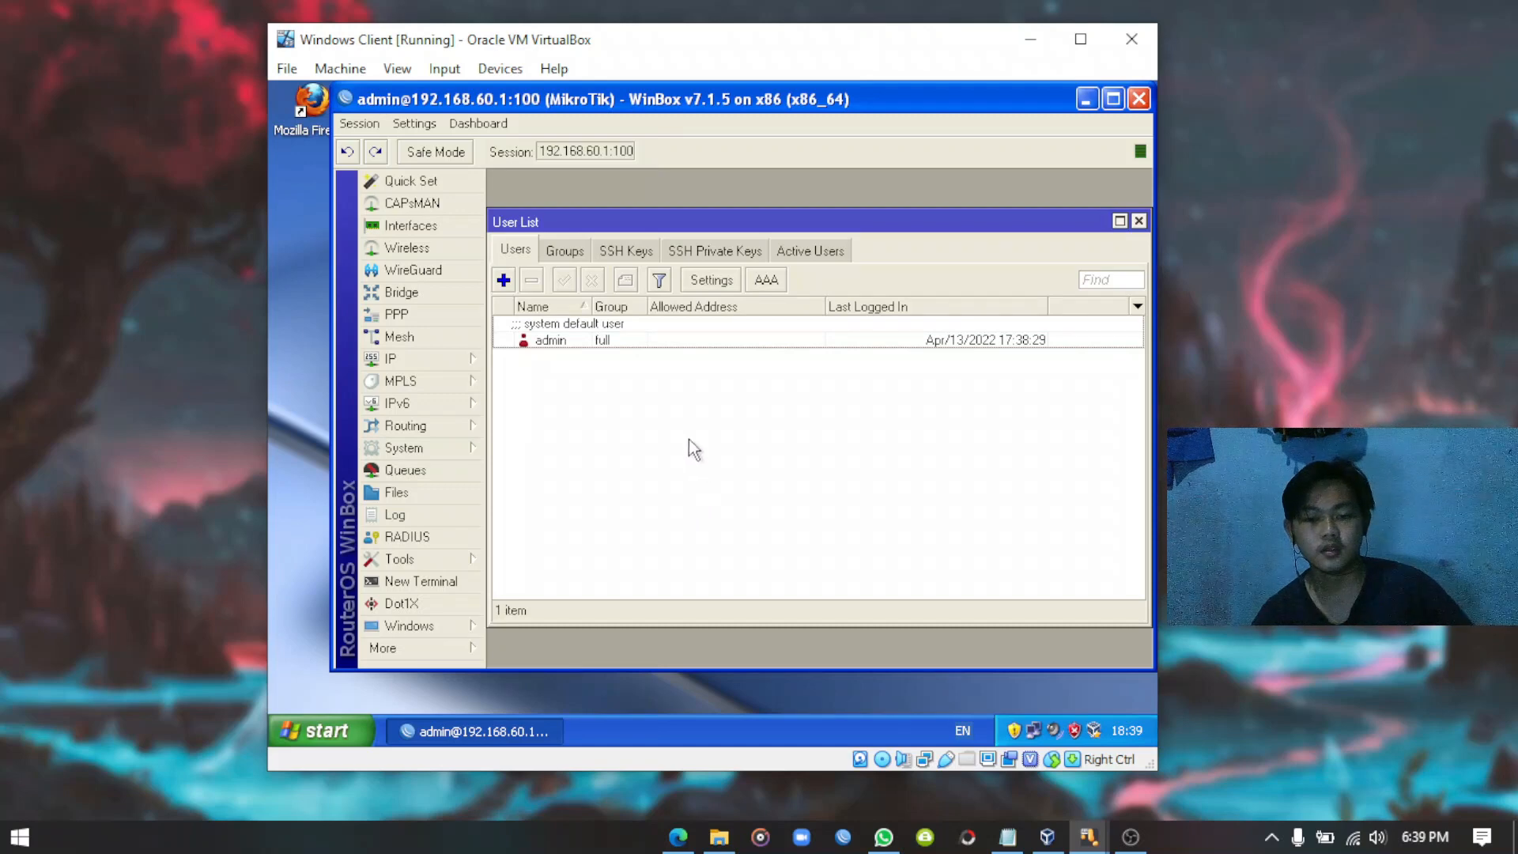
pyautogui.click(551, 346)
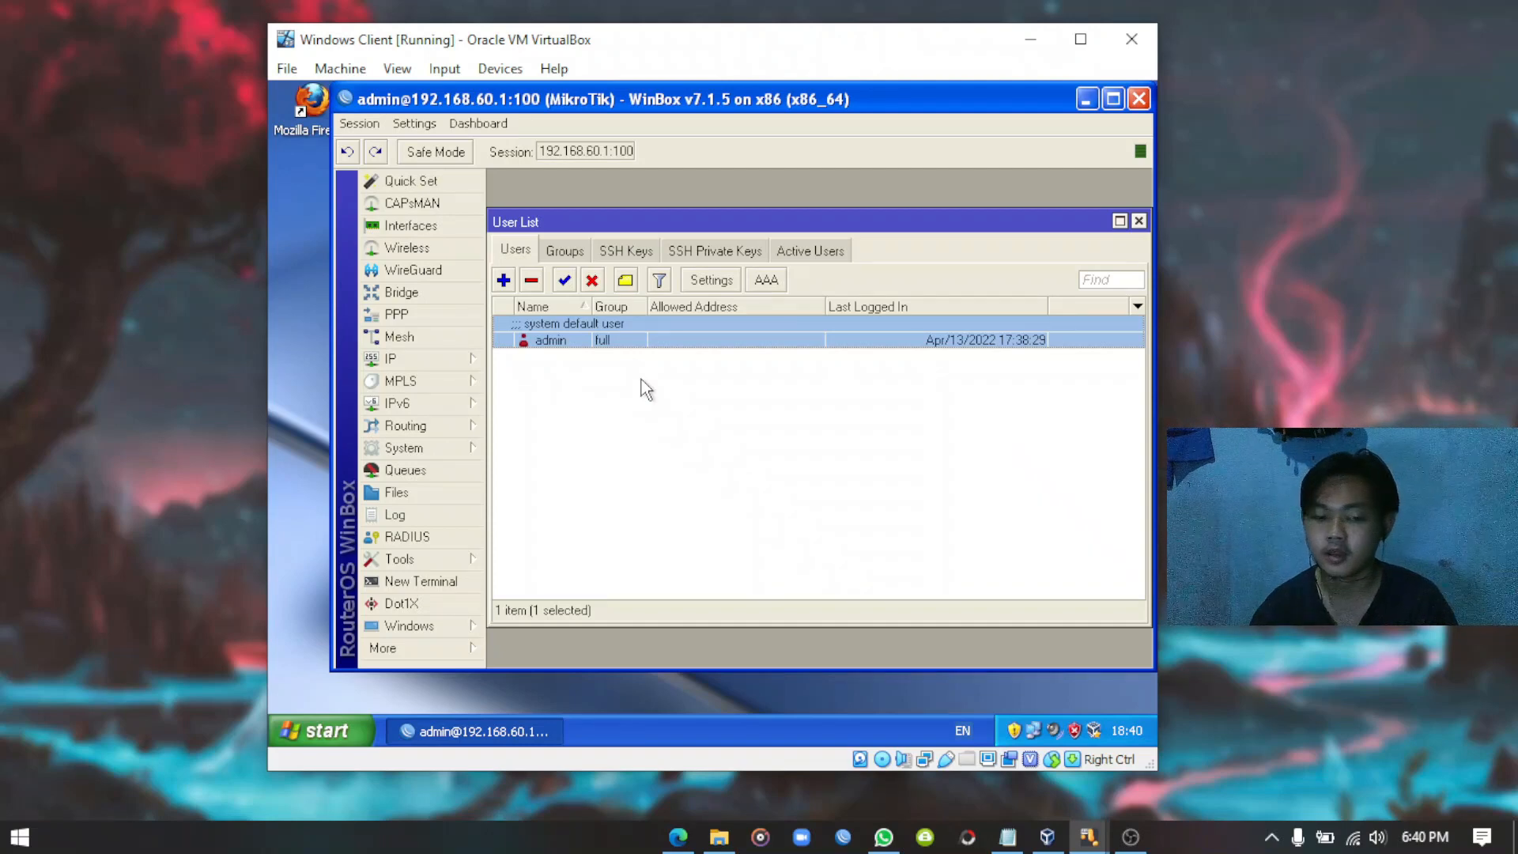
# Create router user Deva in the full group with a password.
pyautogui.click(504, 281)
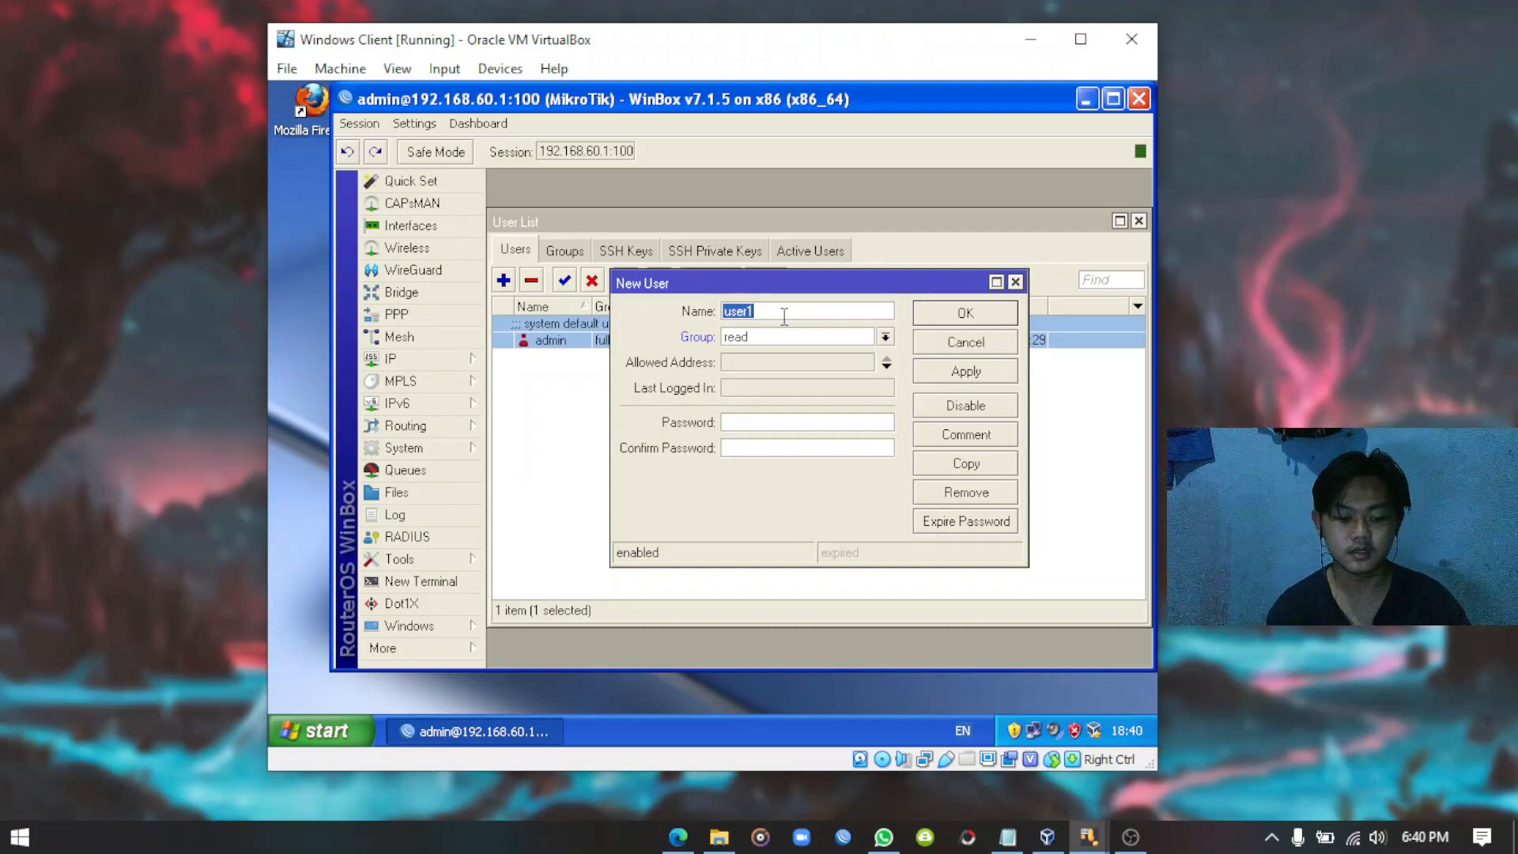
pyautogui.write('Deva')
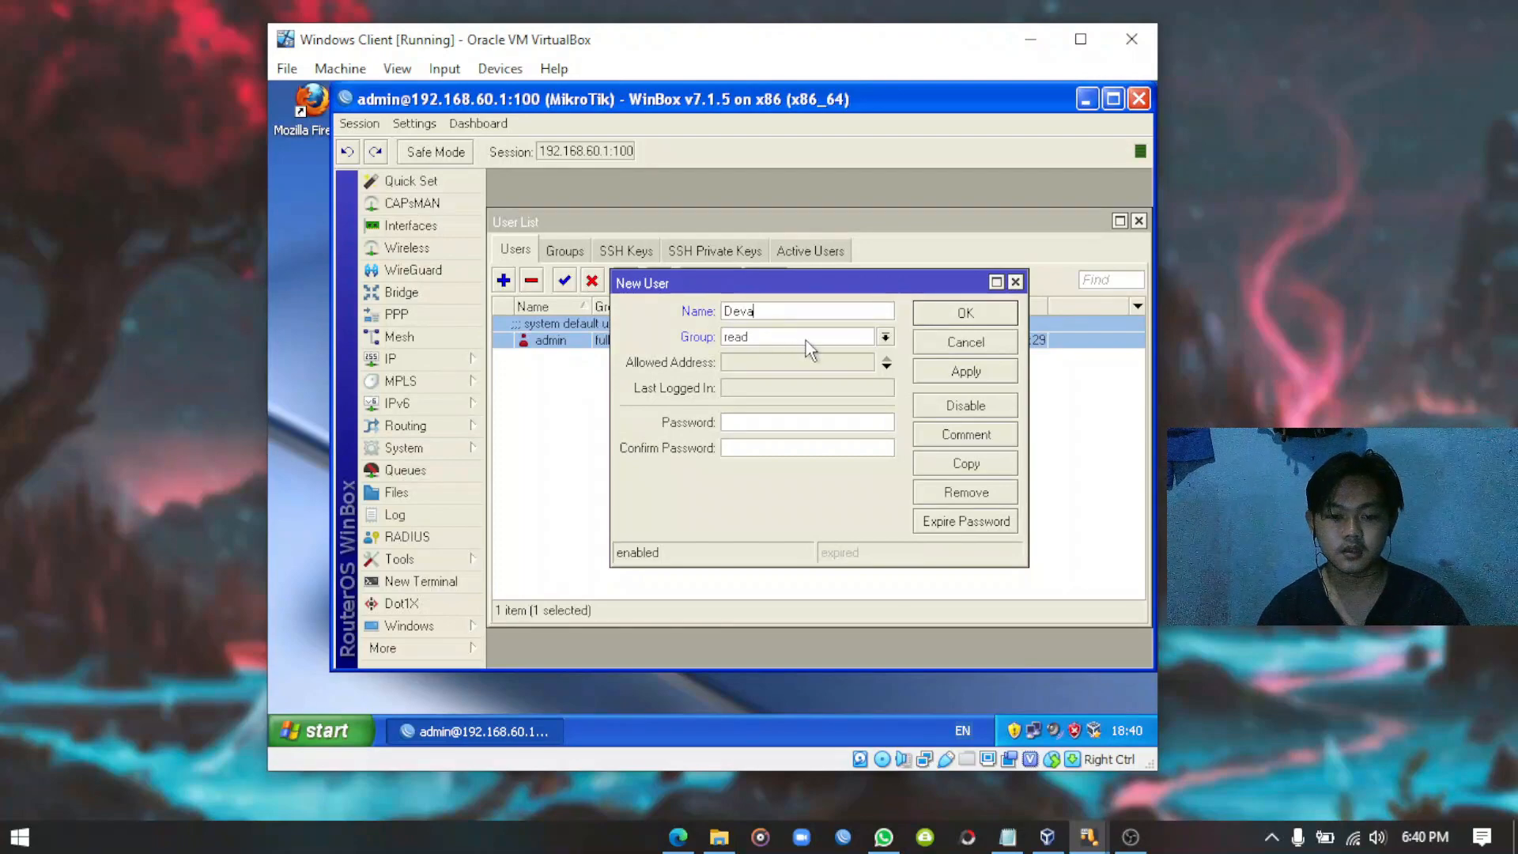
pyautogui.click(817, 339)
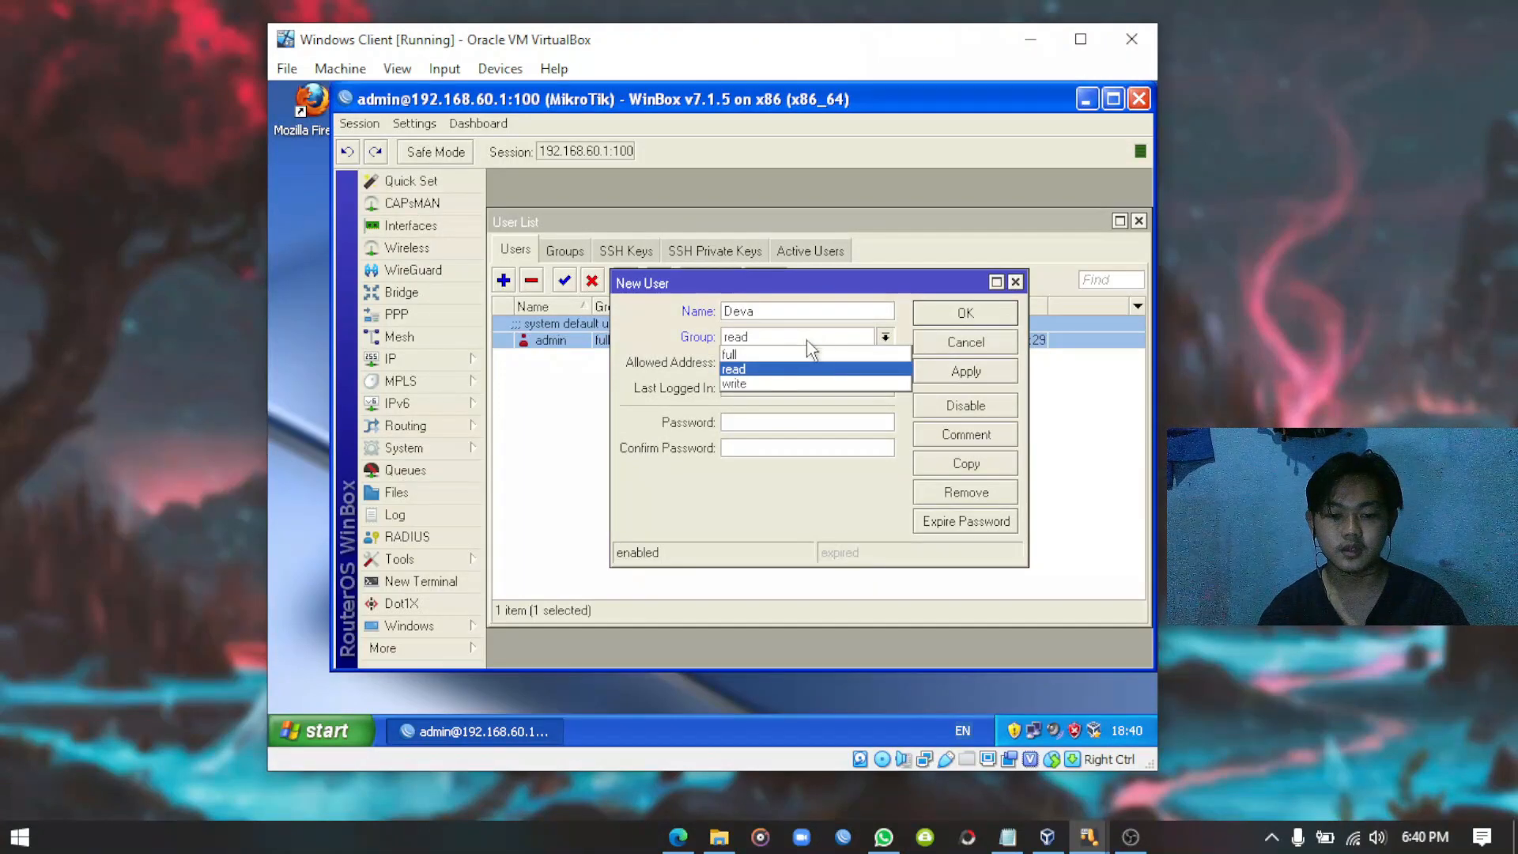
pyautogui.click(760, 354)
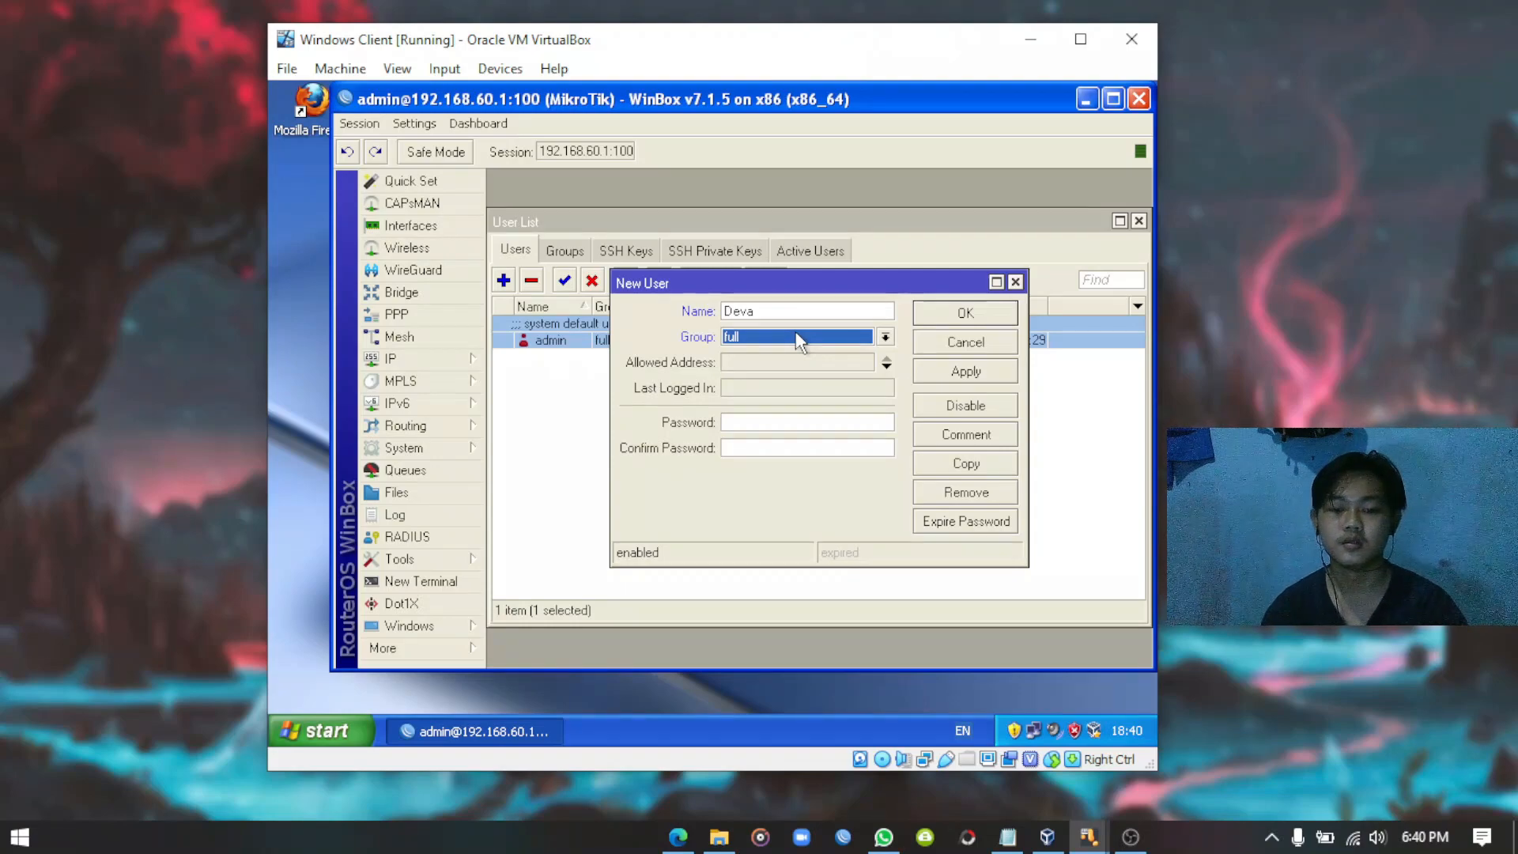
pyautogui.click(785, 336)
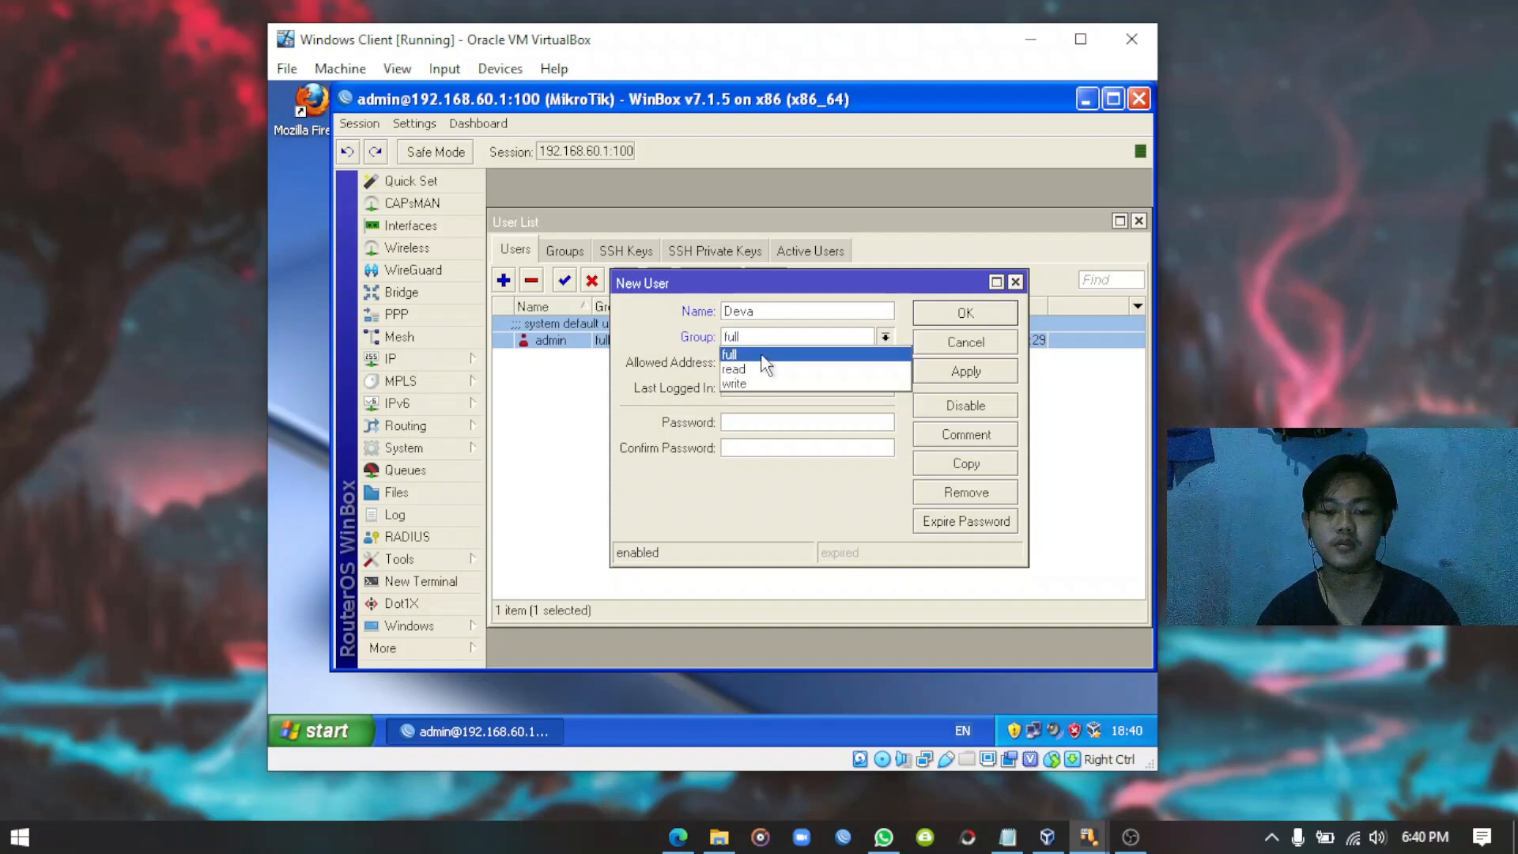
pyautogui.click(788, 355)
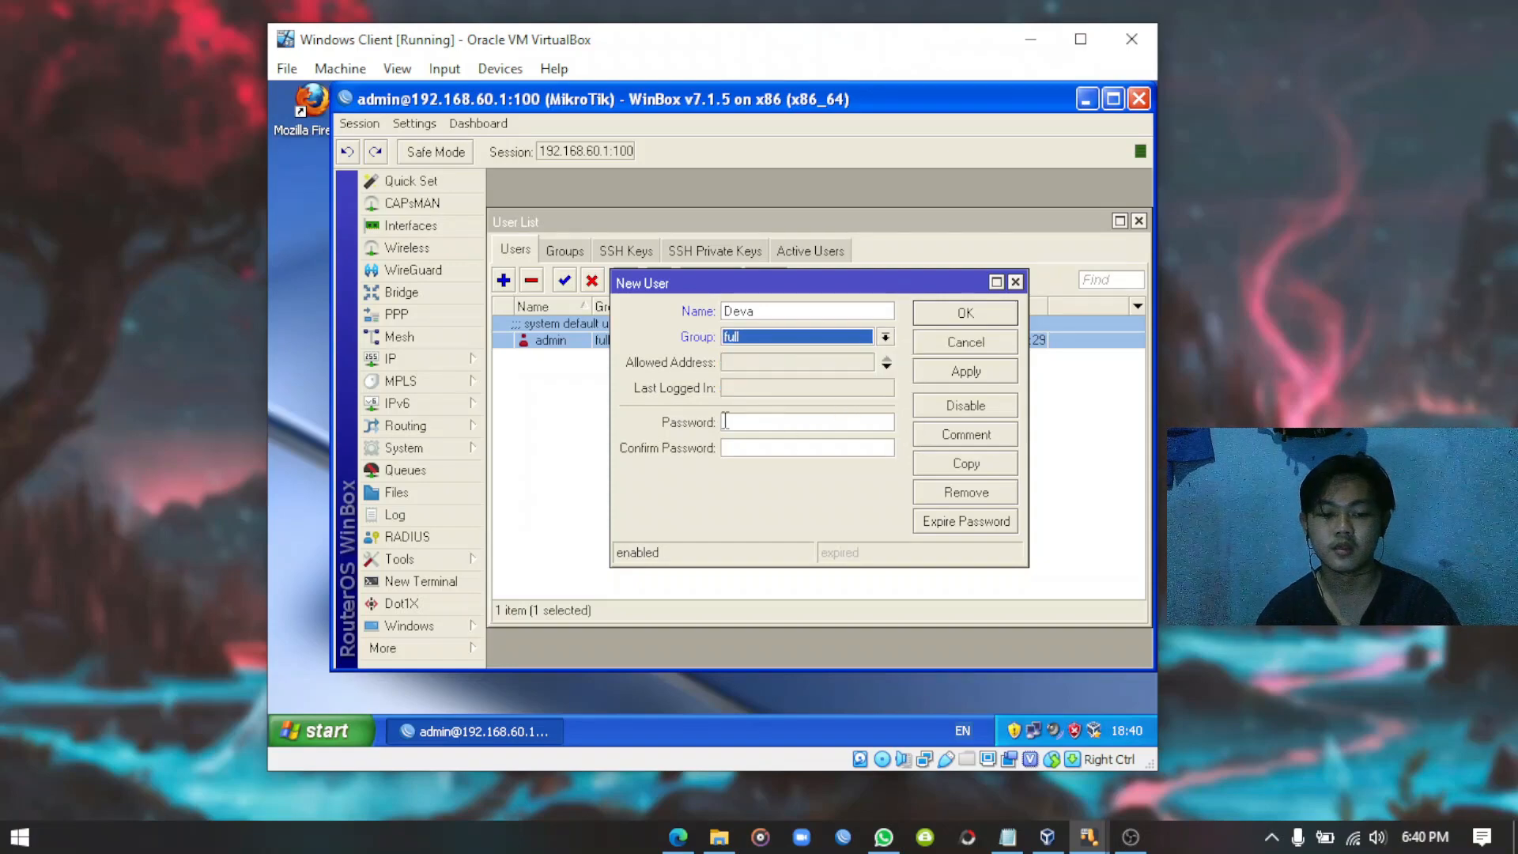
pyautogui.click(759, 423)
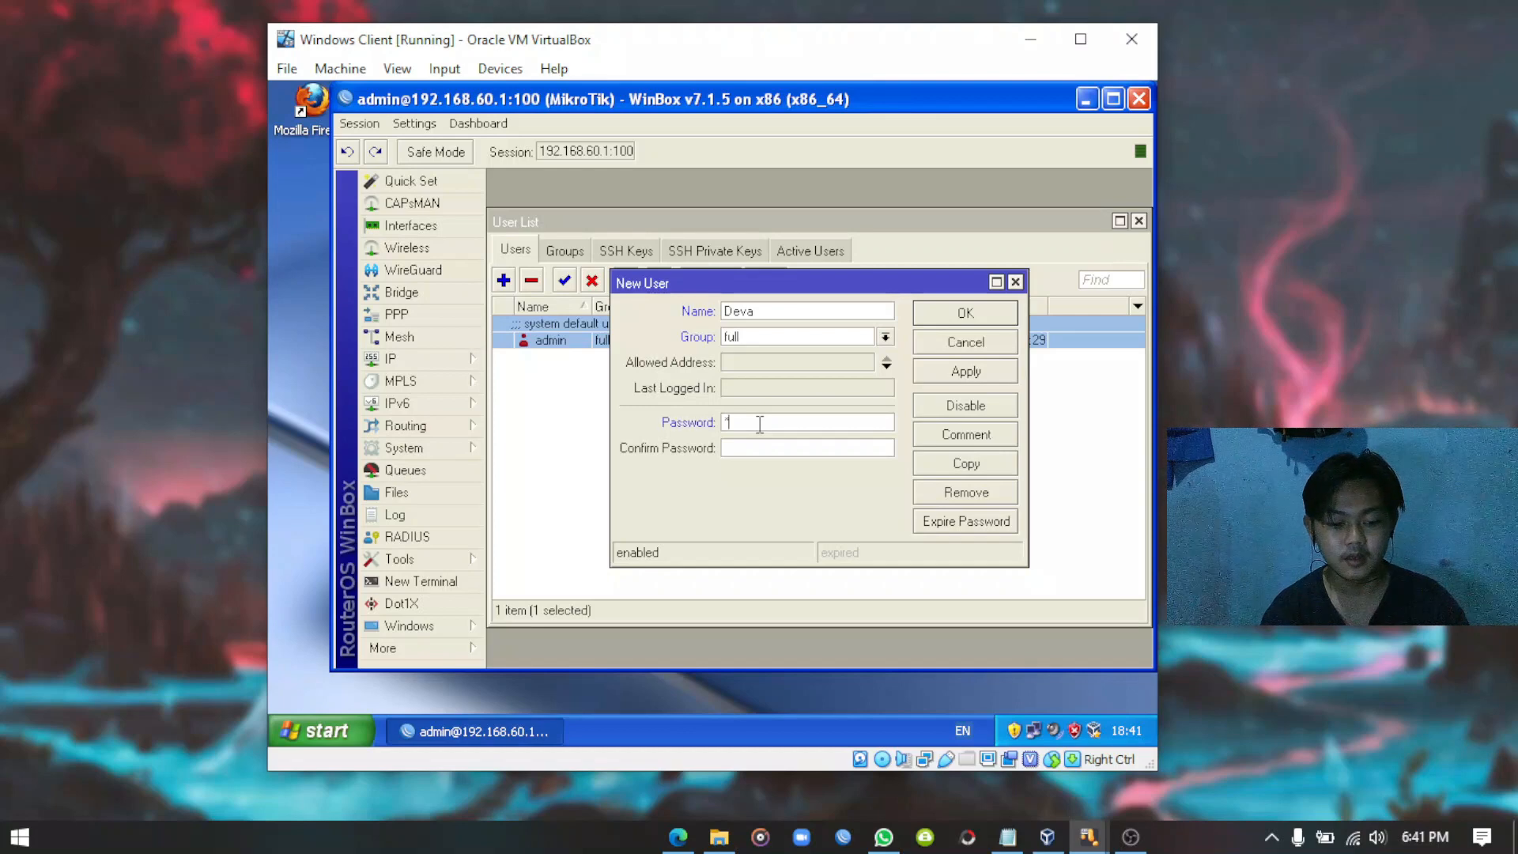
pyautogui.write('****')
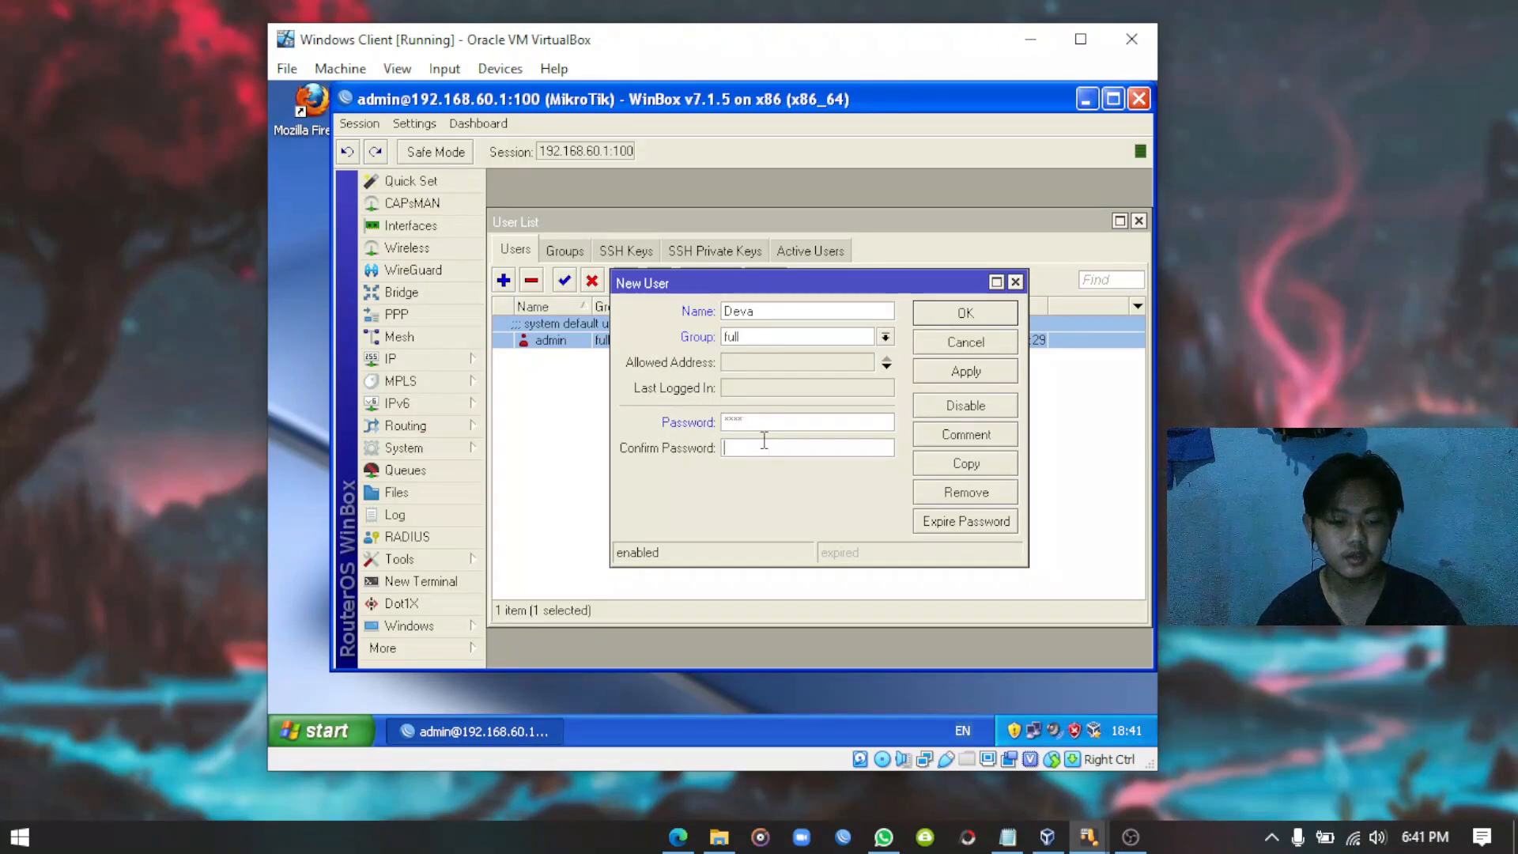
pyautogui.write('****')
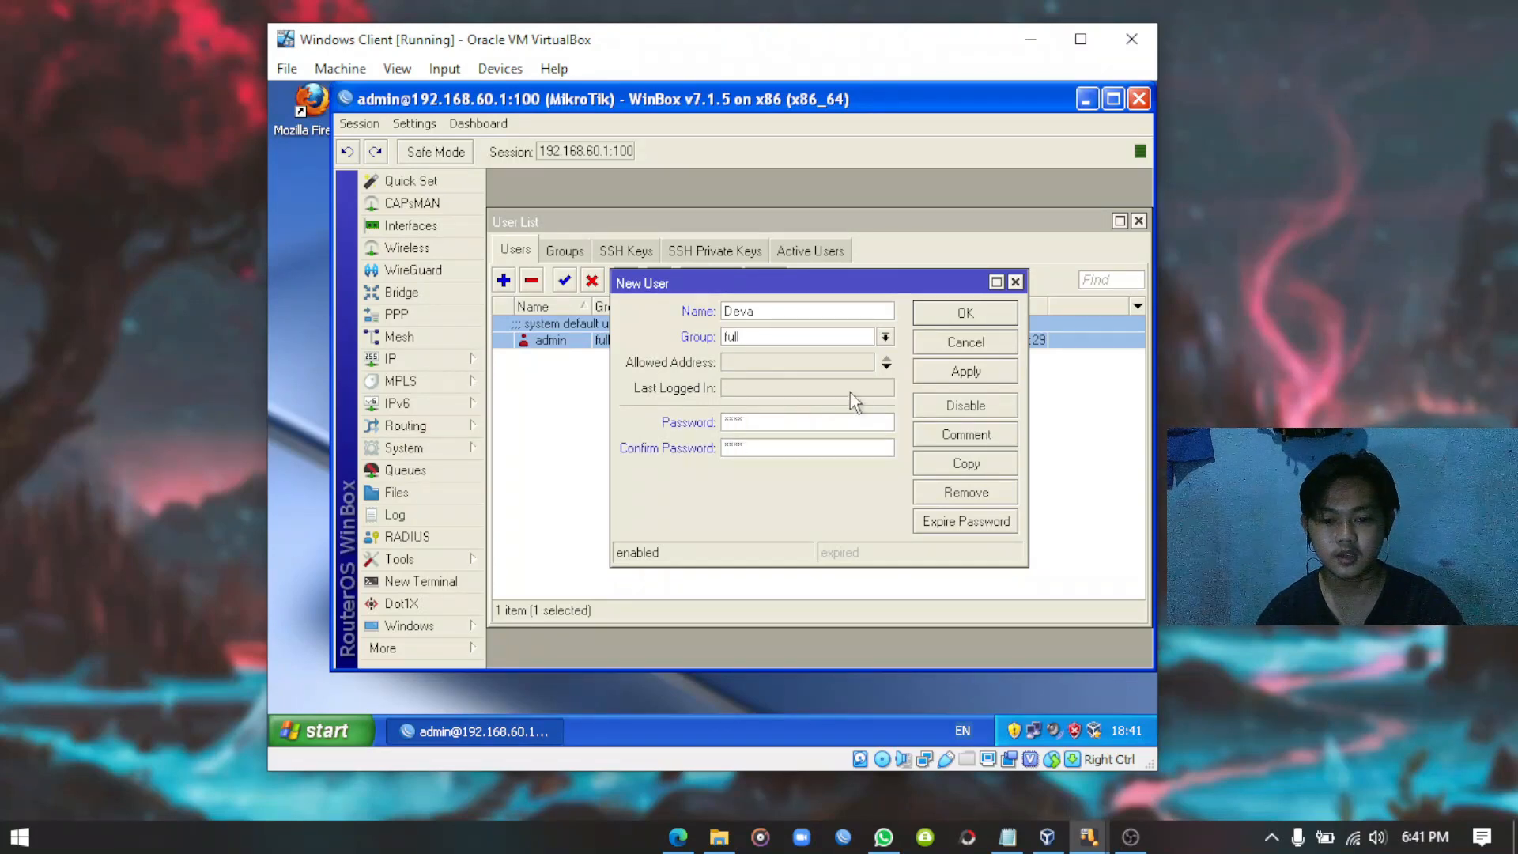
pyautogui.click(972, 378)
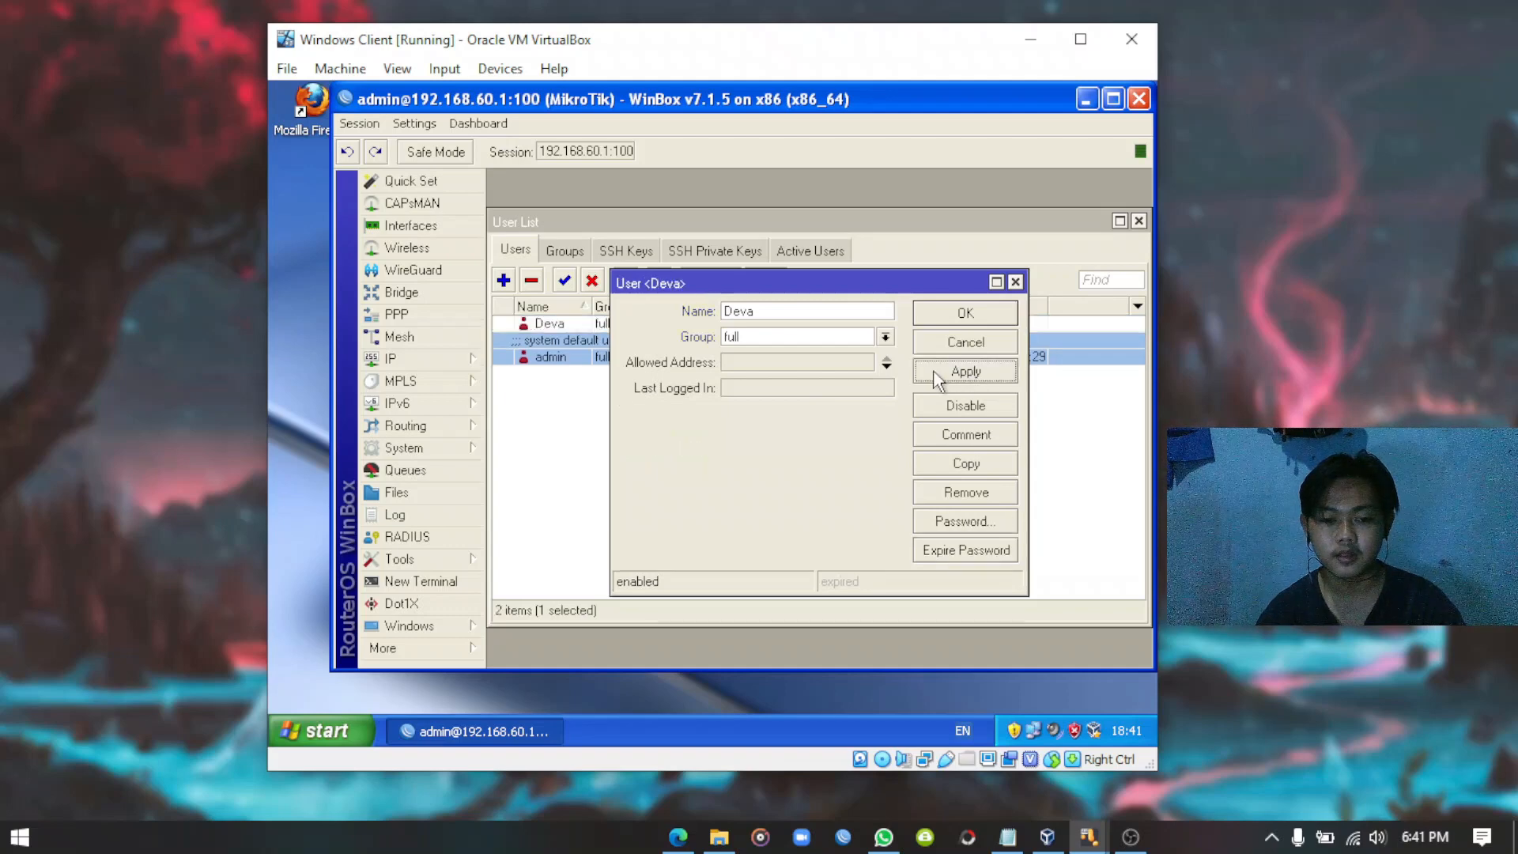
pyautogui.click(977, 318)
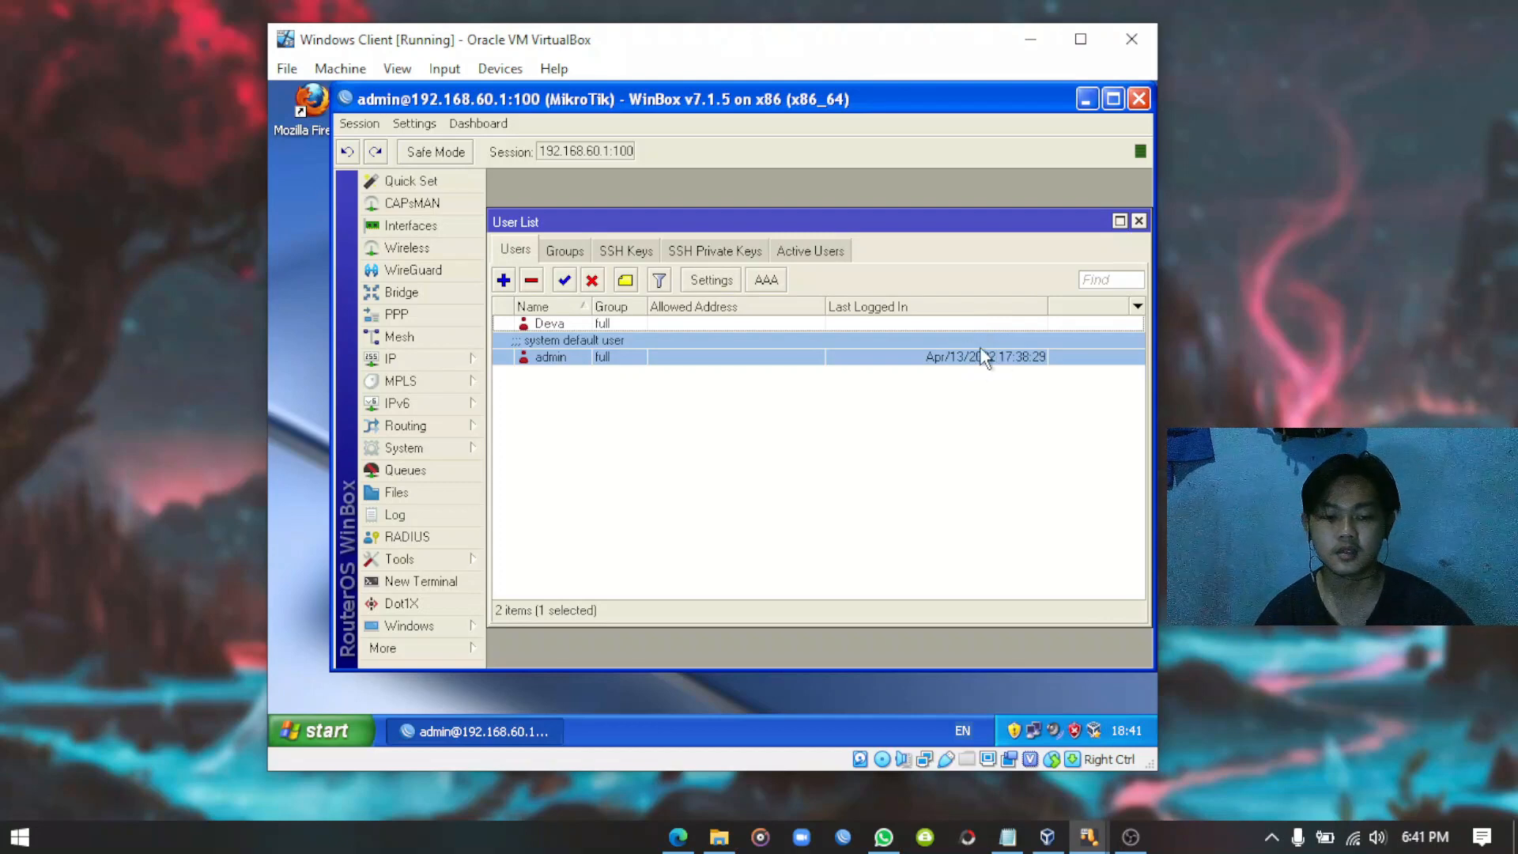
# Select the admin row in the User List and remove it.
pyautogui.click(564, 324)
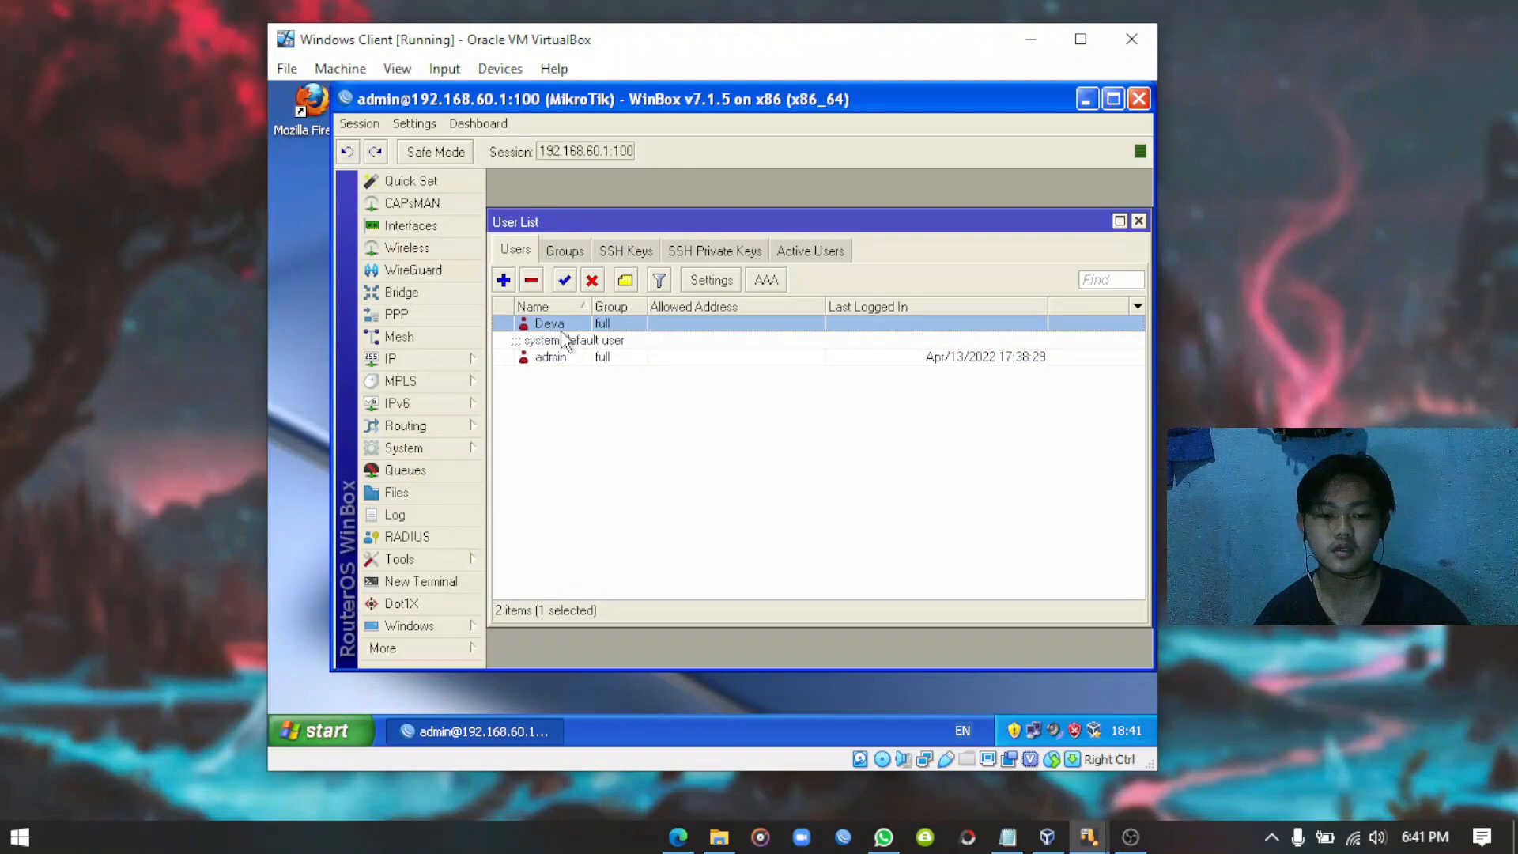
pyautogui.click(565, 357)
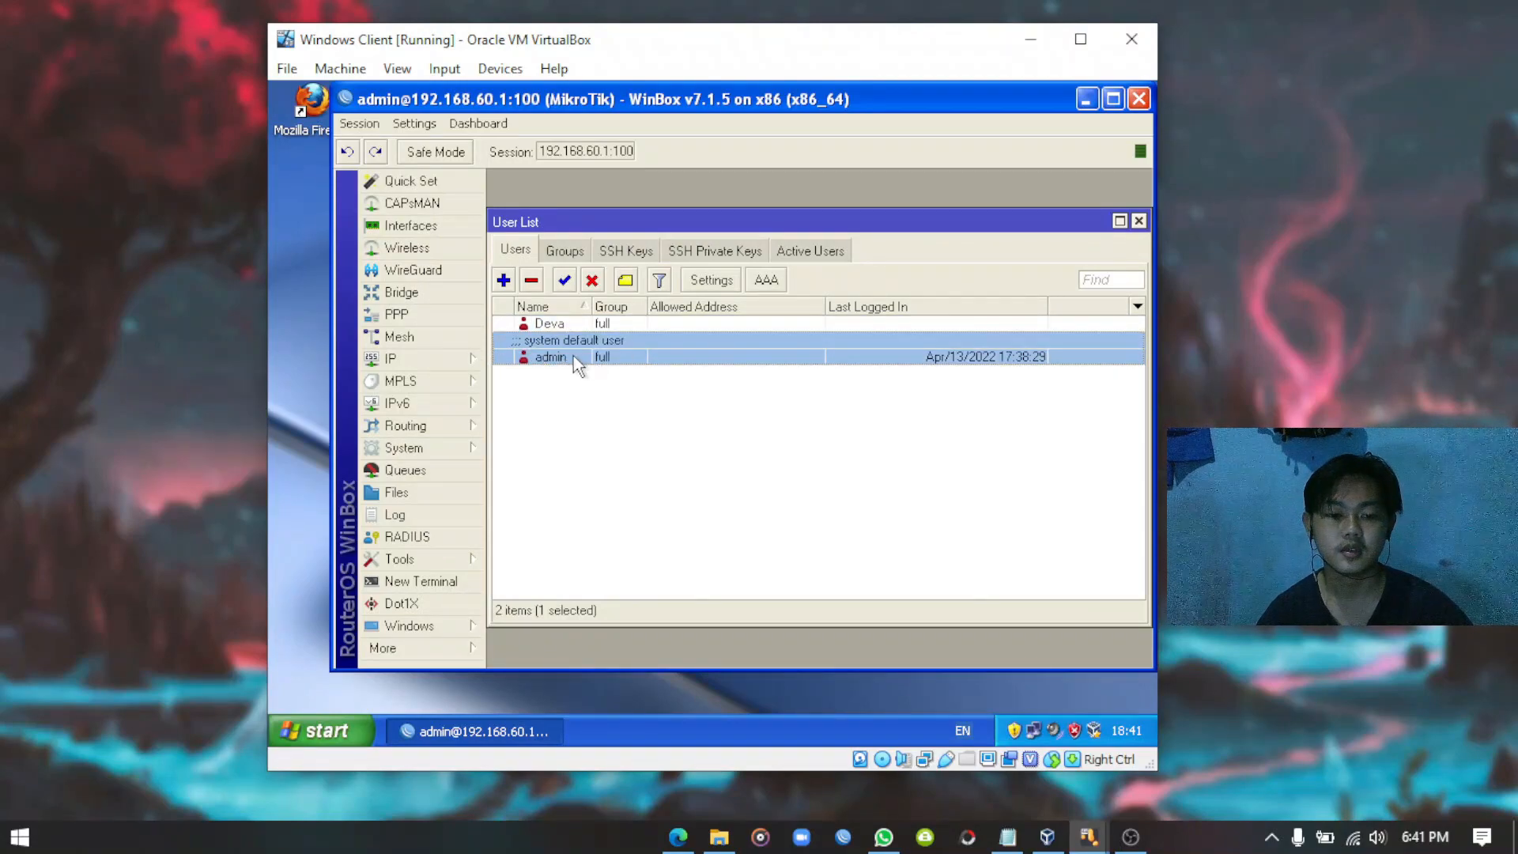
pyautogui.click(532, 282)
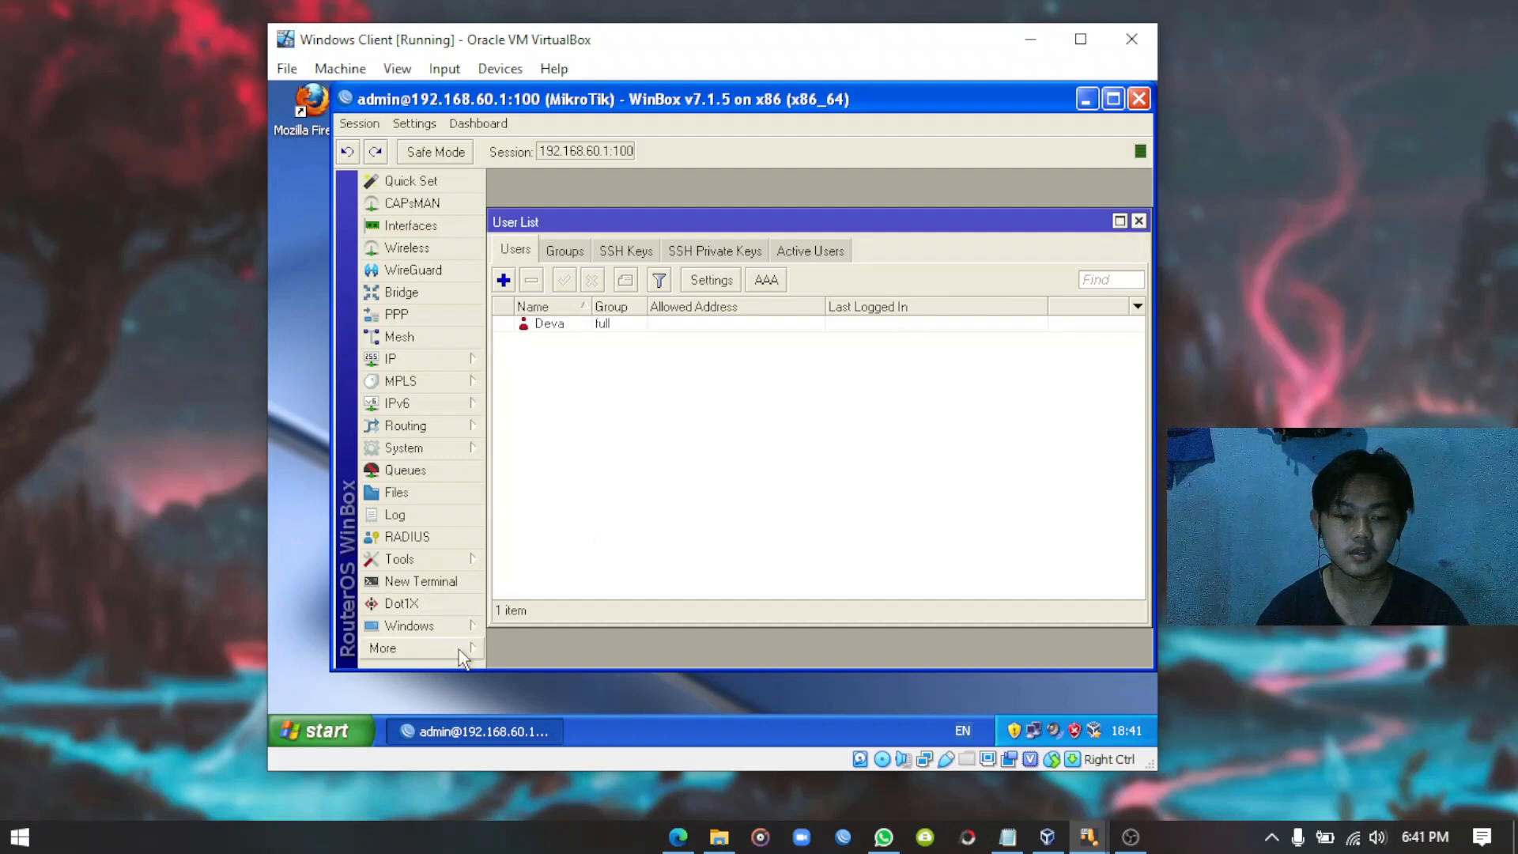
# Exit and relaunch WinBox, then try connecting as admin, which is refused.
pyautogui.moveTo(459, 650)
pyautogui.click(541, 696)
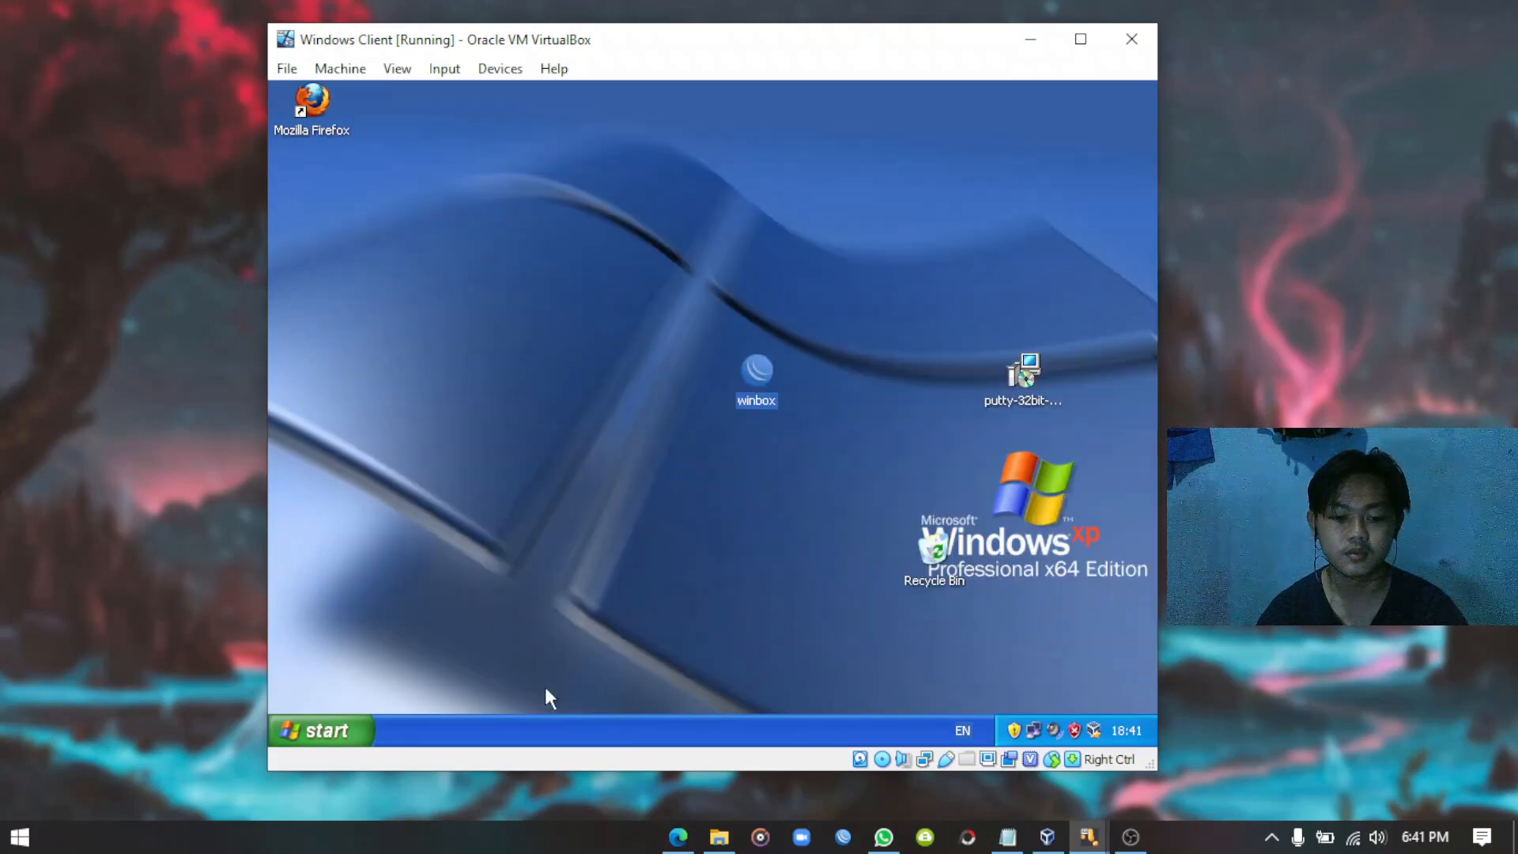
pyautogui.rightClick(461, 236)
pyautogui.click(496, 263)
pyautogui.rightClick(503, 267)
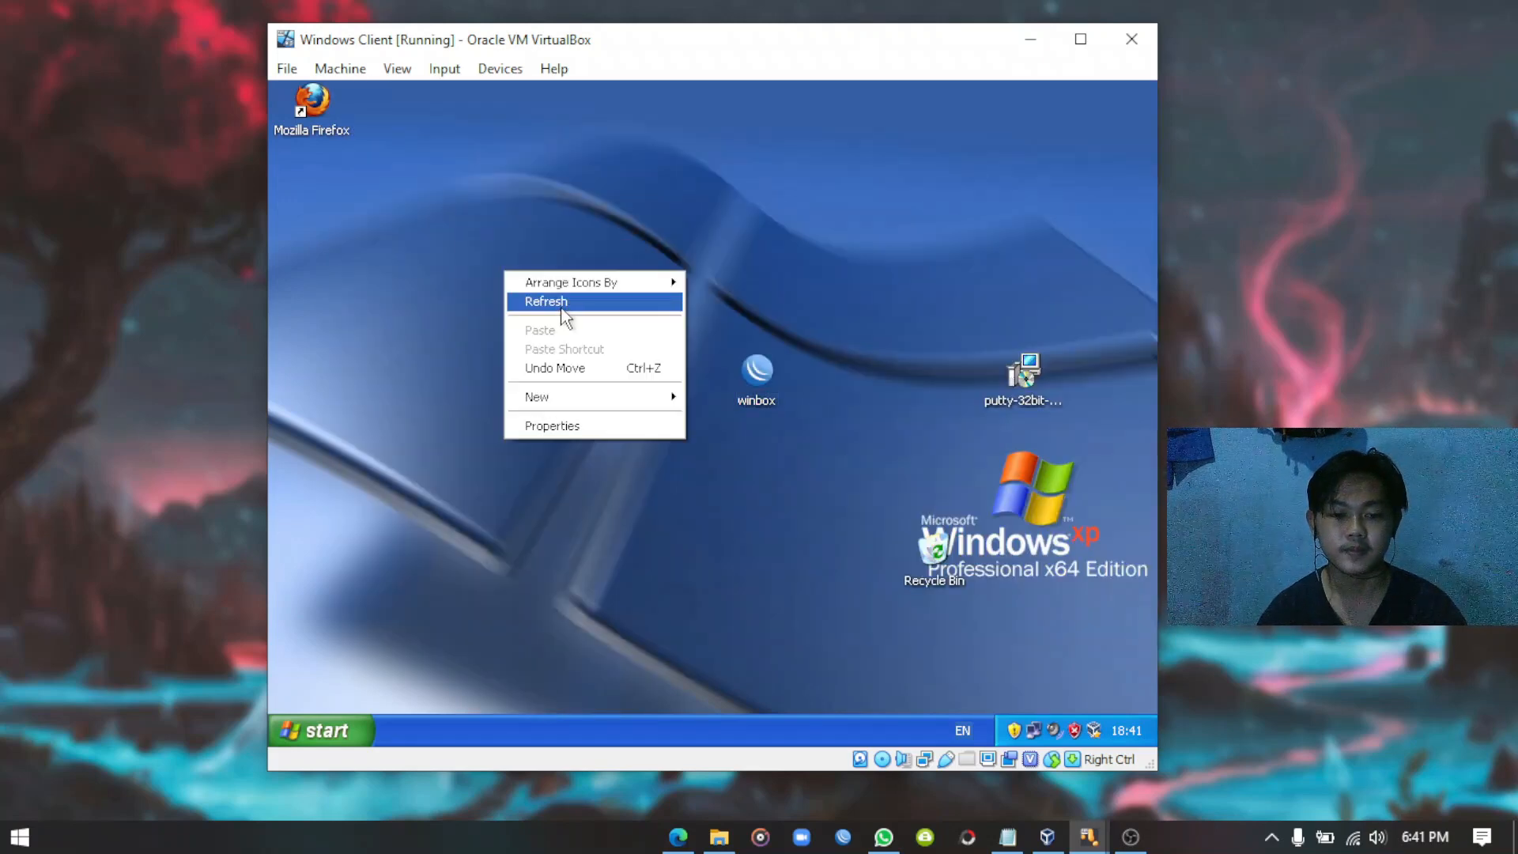
pyautogui.click(561, 302)
pyautogui.doubleClick(756, 372)
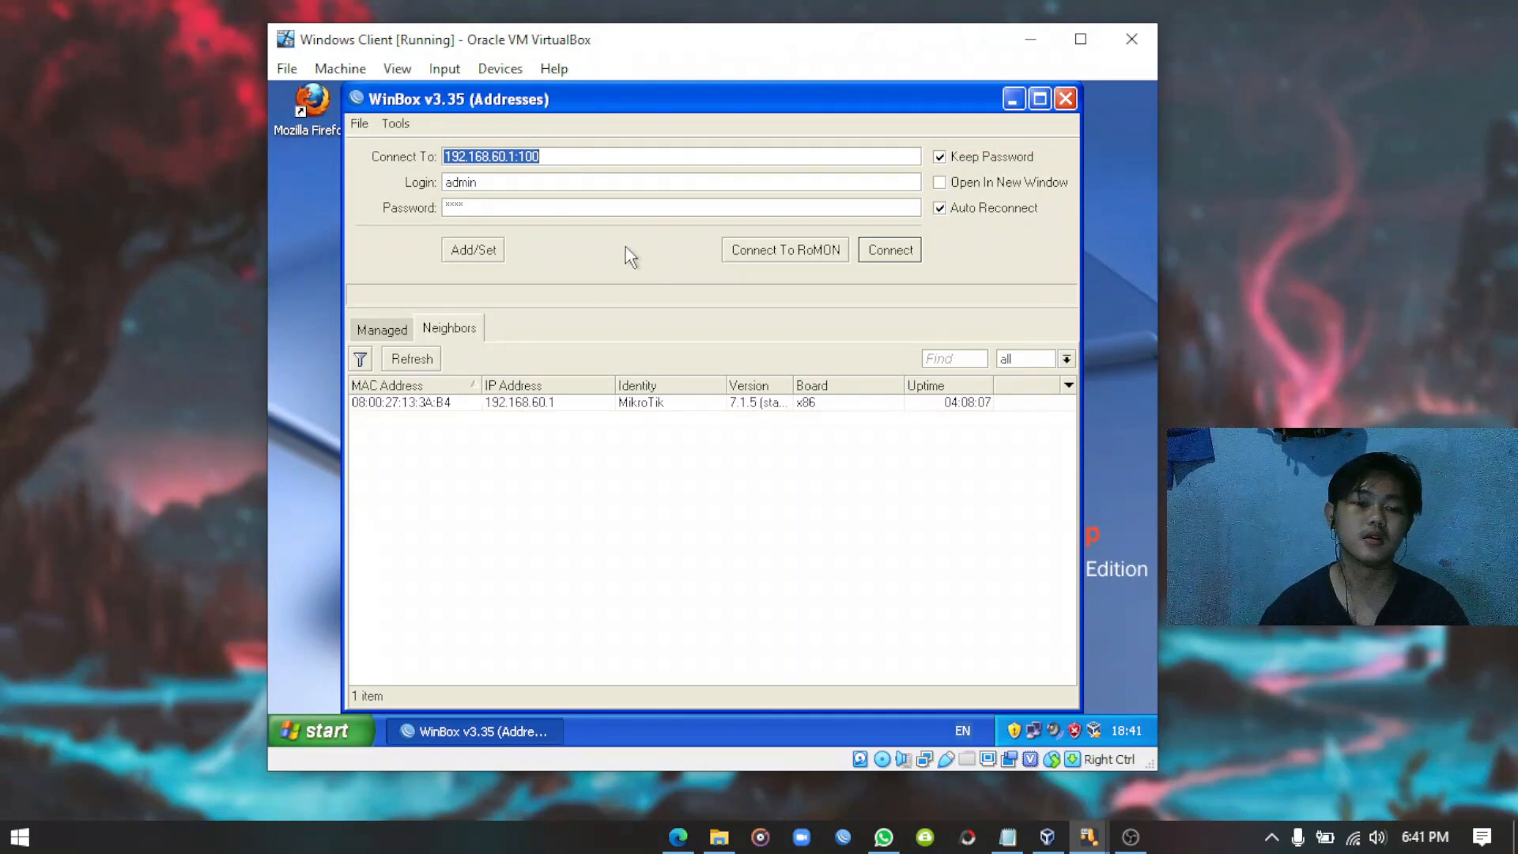
pyautogui.click(890, 250)
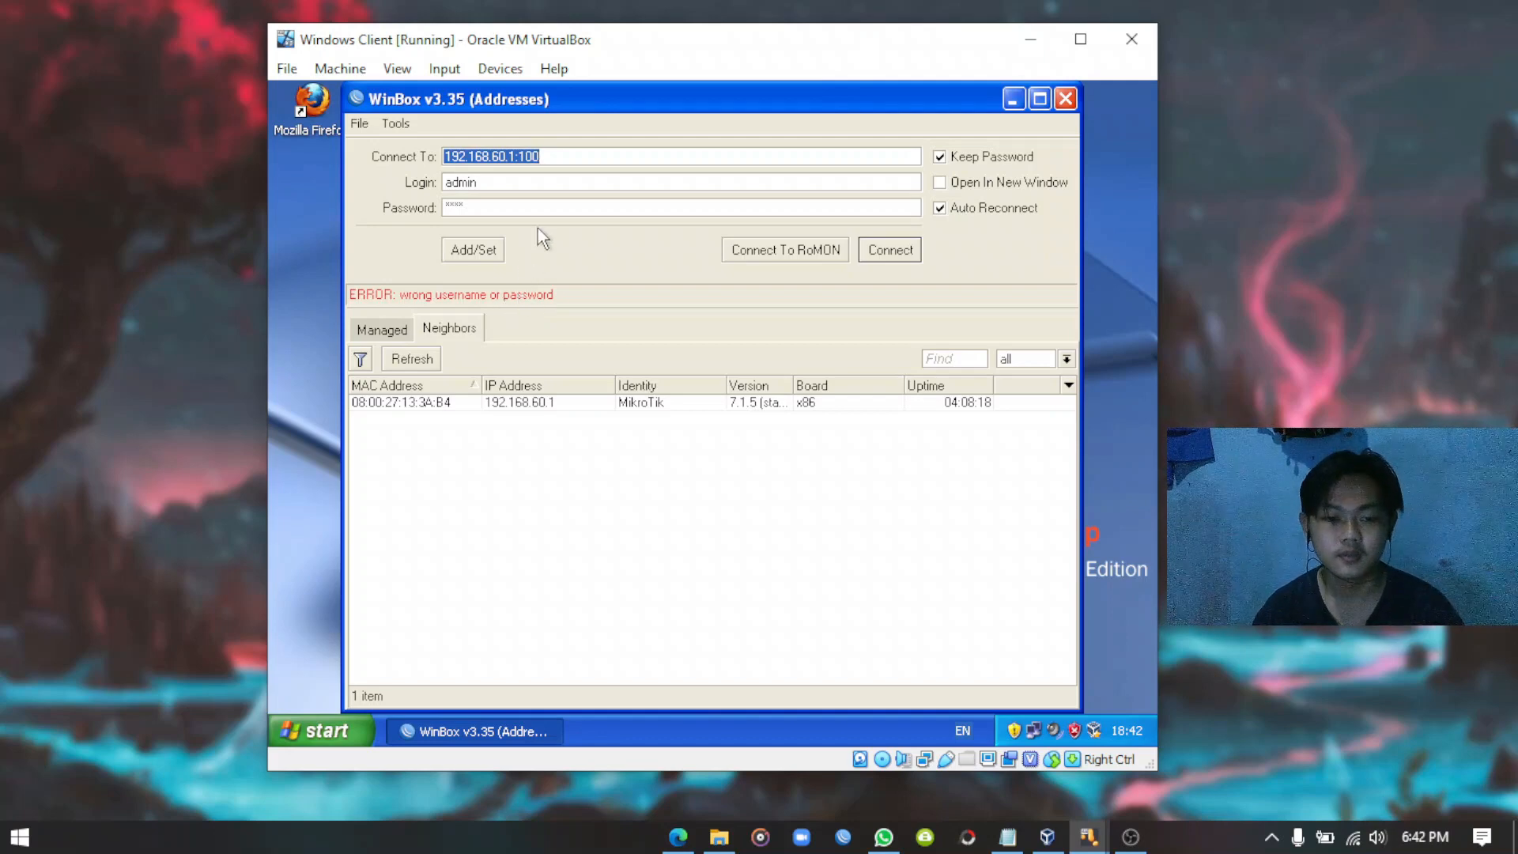
# Log in as Deva with its password, dismiss the welcome notice, and minimize WinBox.
pyautogui.click(490, 180)
pyautogui.doubleClick(490, 180)
pyautogui.write('Deva')
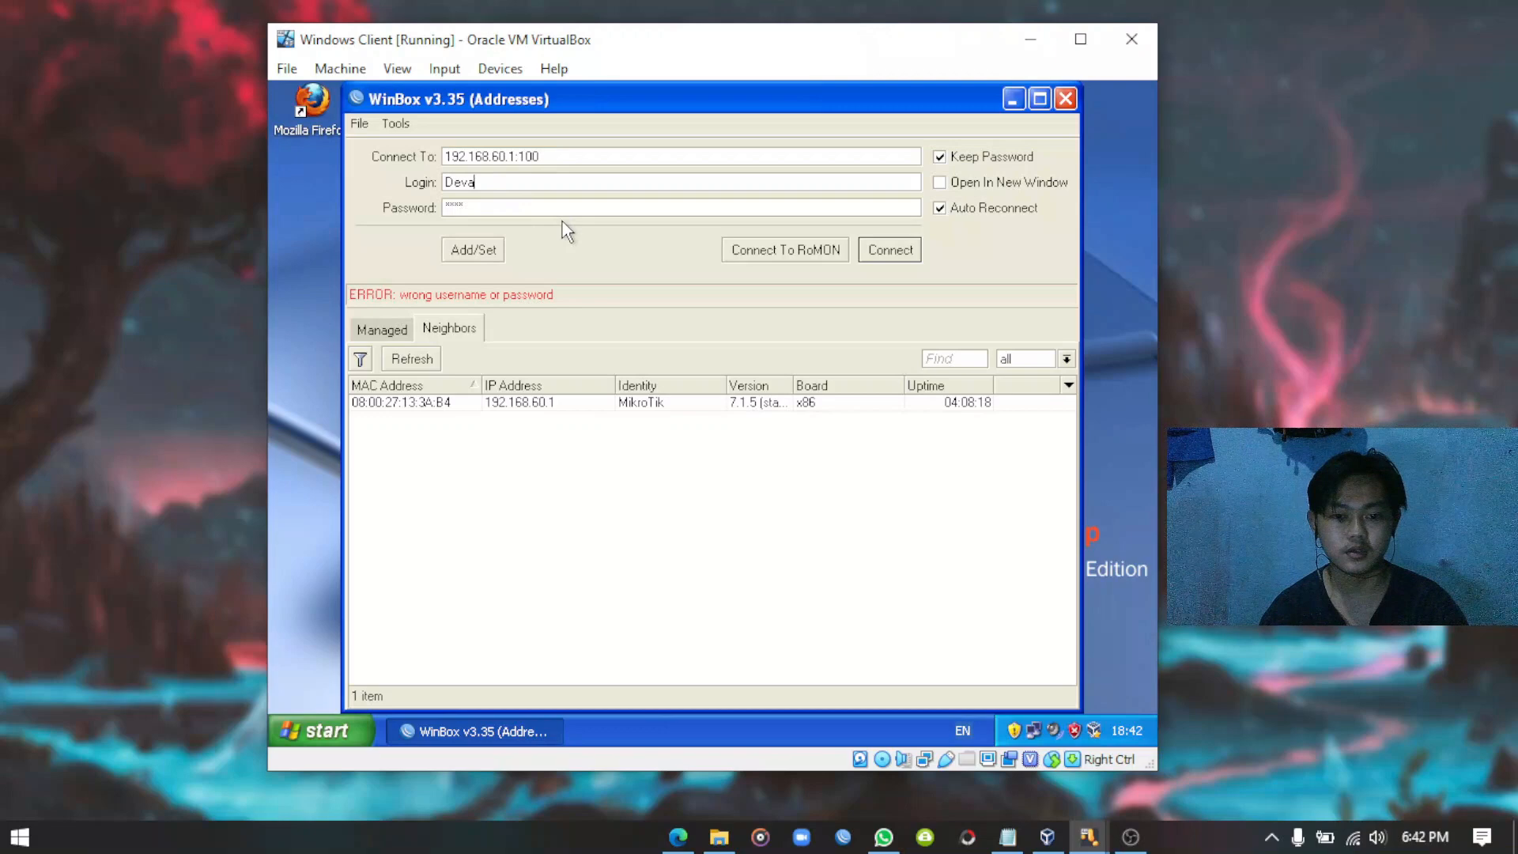
pyautogui.click(604, 209)
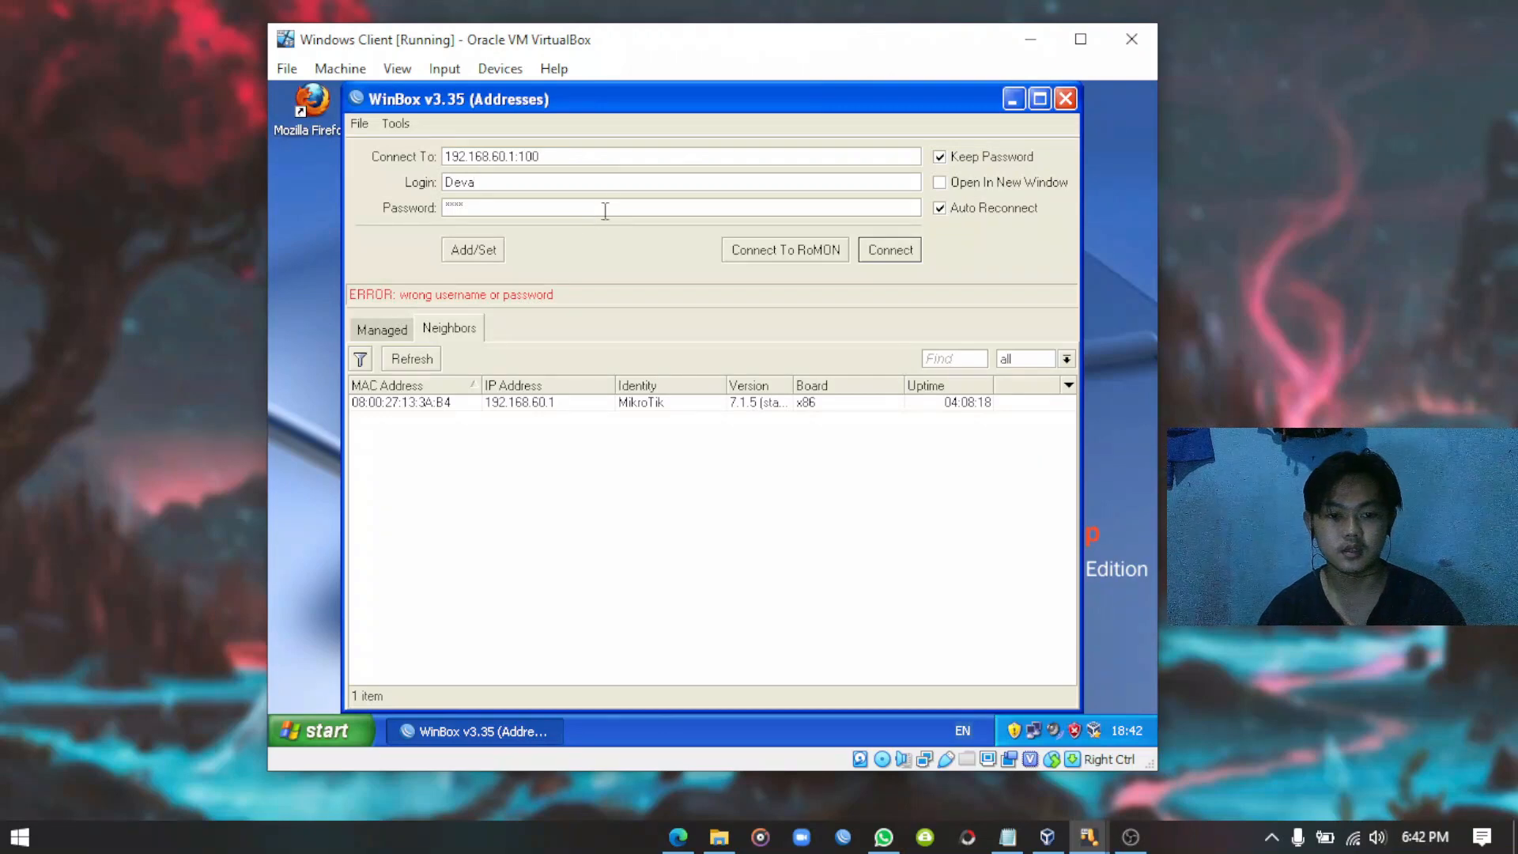
pyautogui.doubleClick(563, 204)
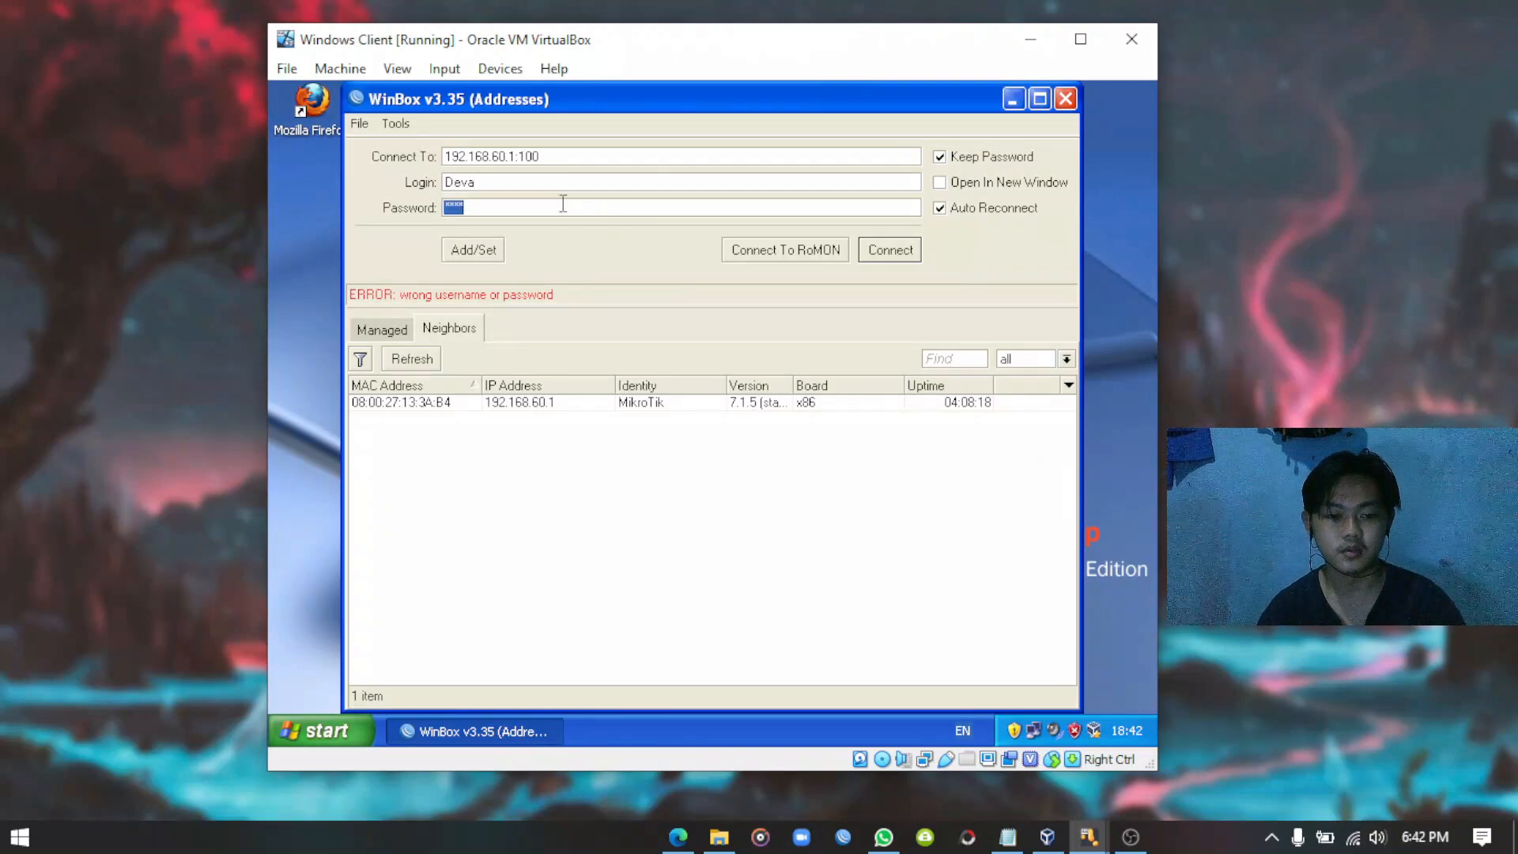
pyautogui.write('****')
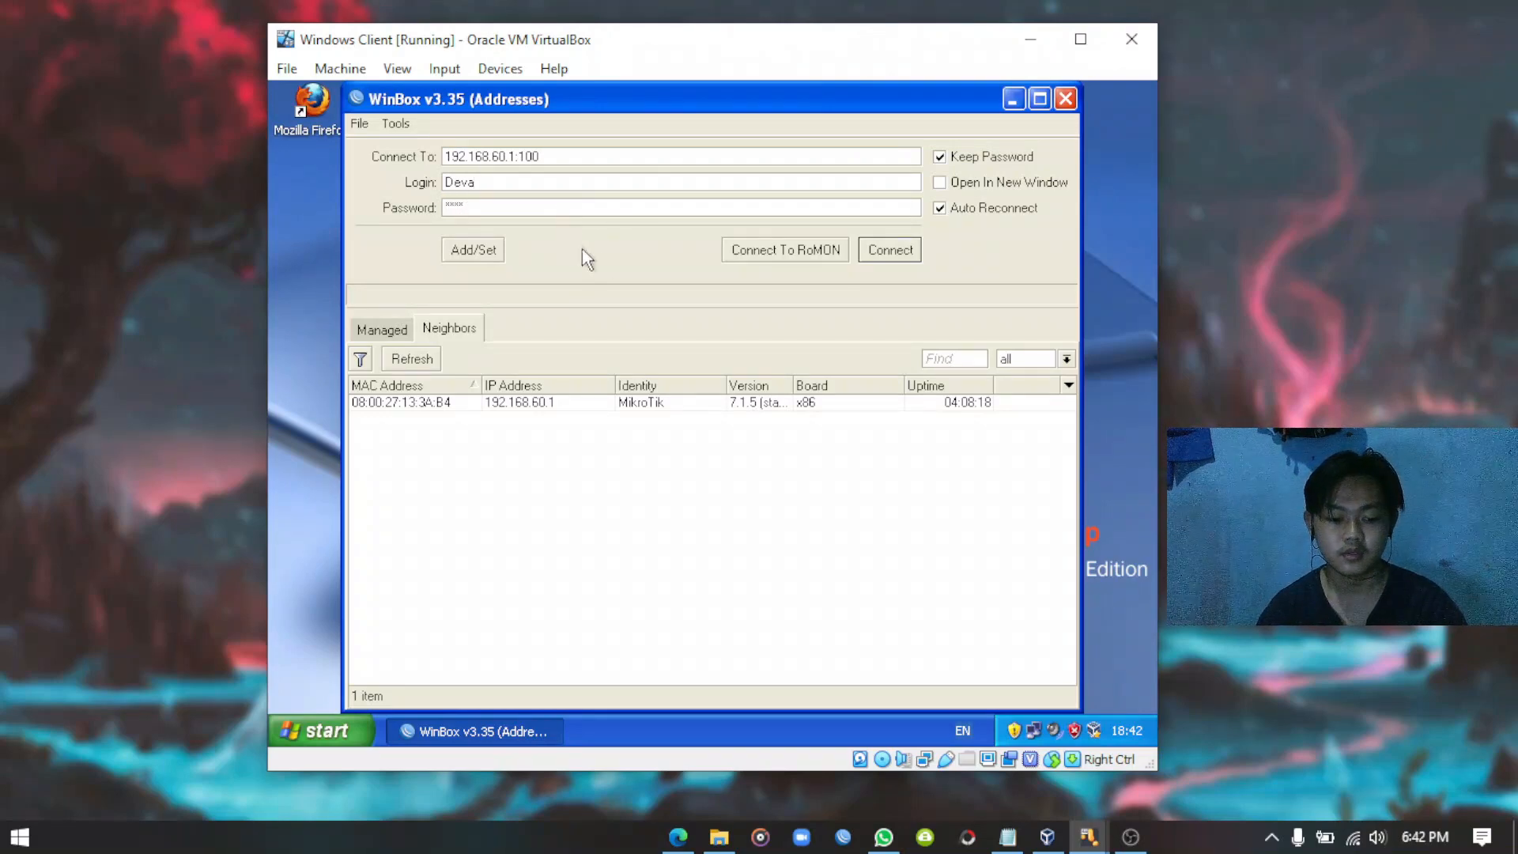
pyautogui.click(890, 250)
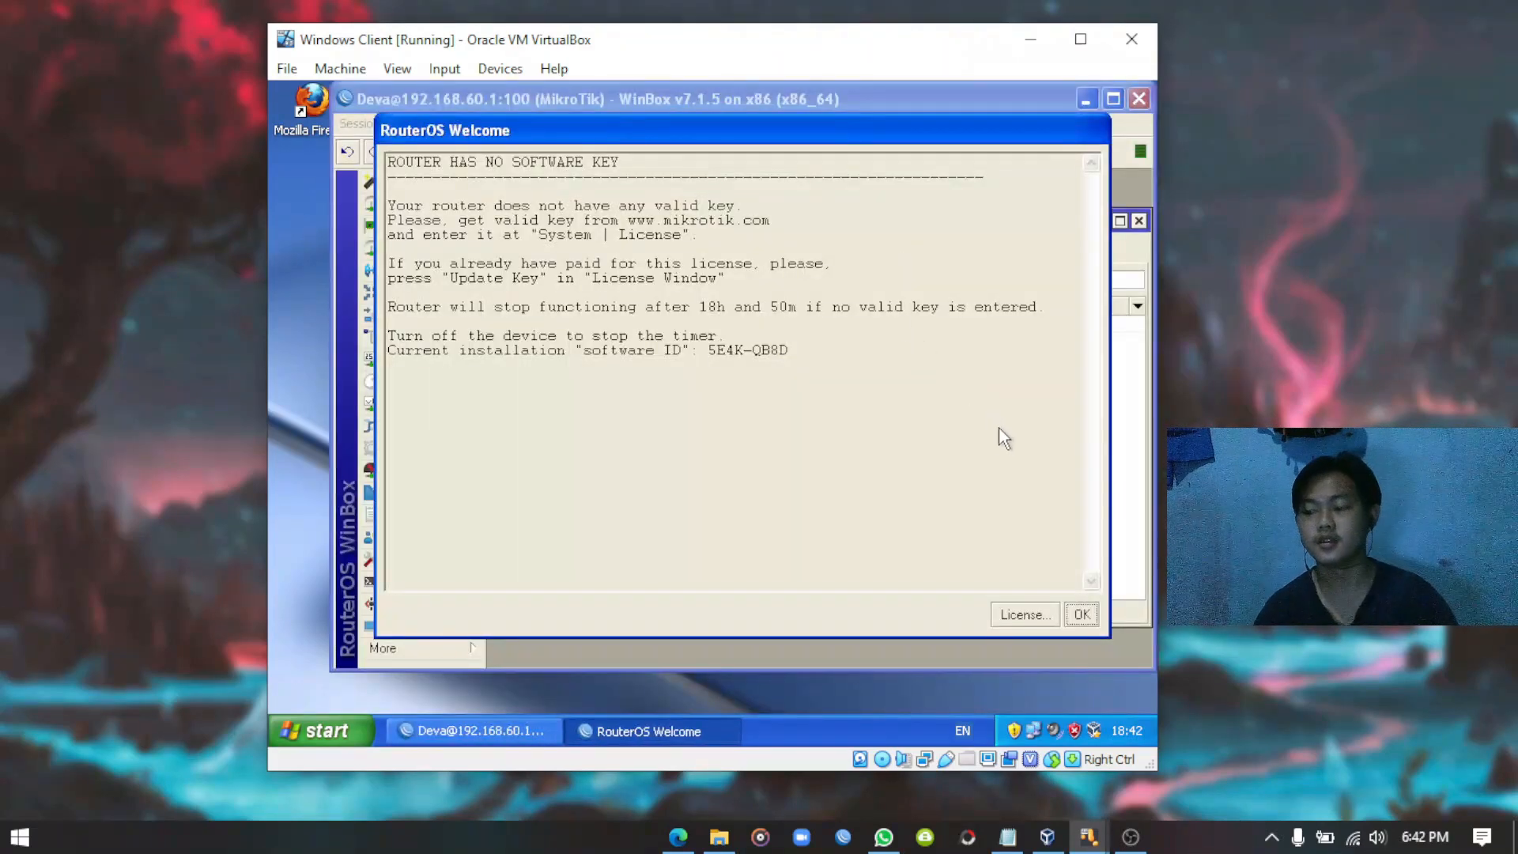
pyautogui.click(1081, 614)
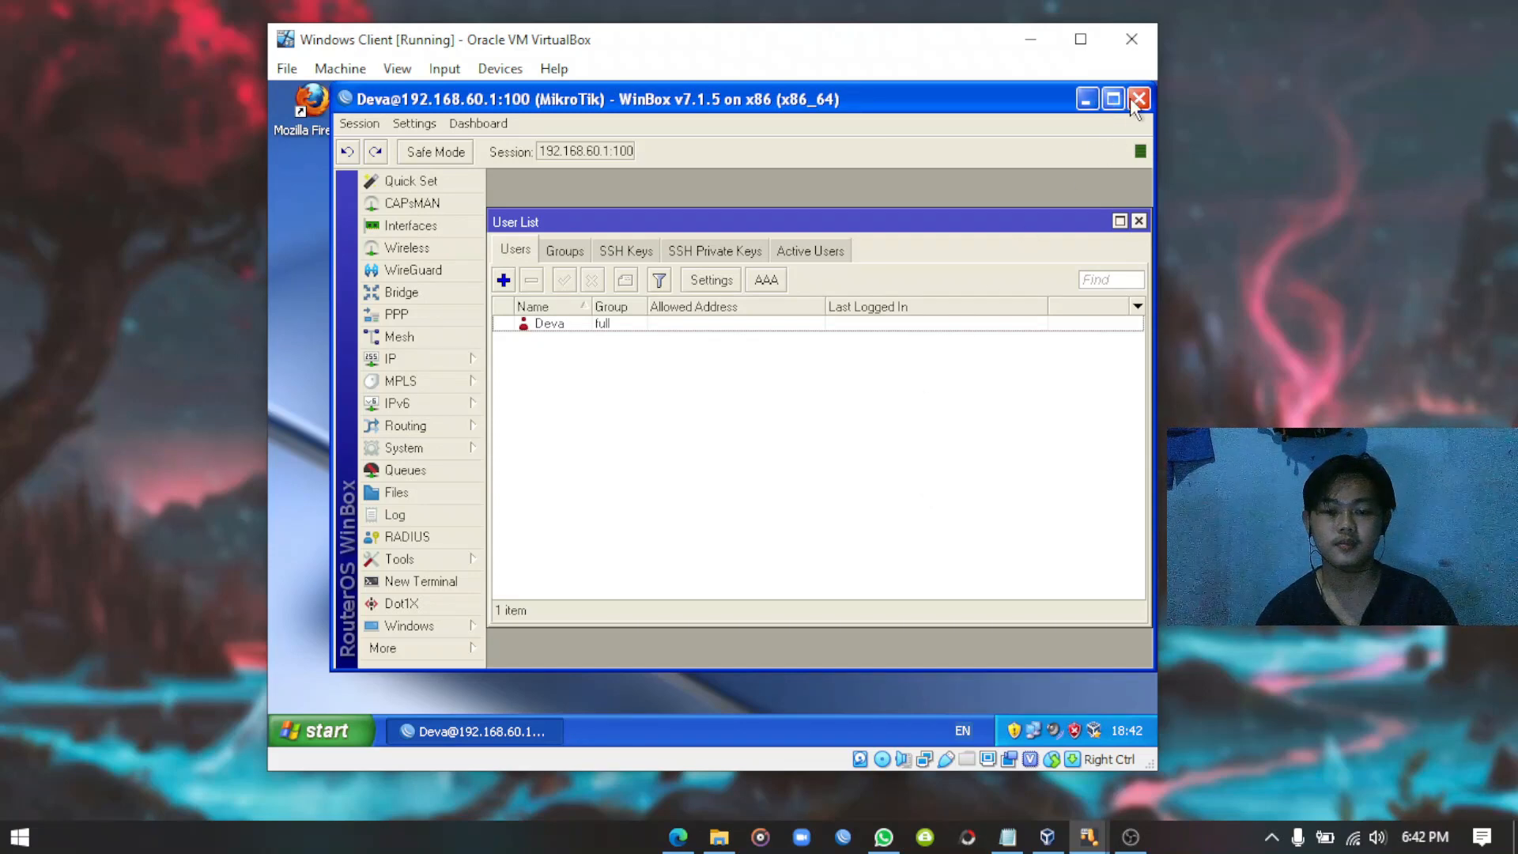
pyautogui.click(1091, 101)
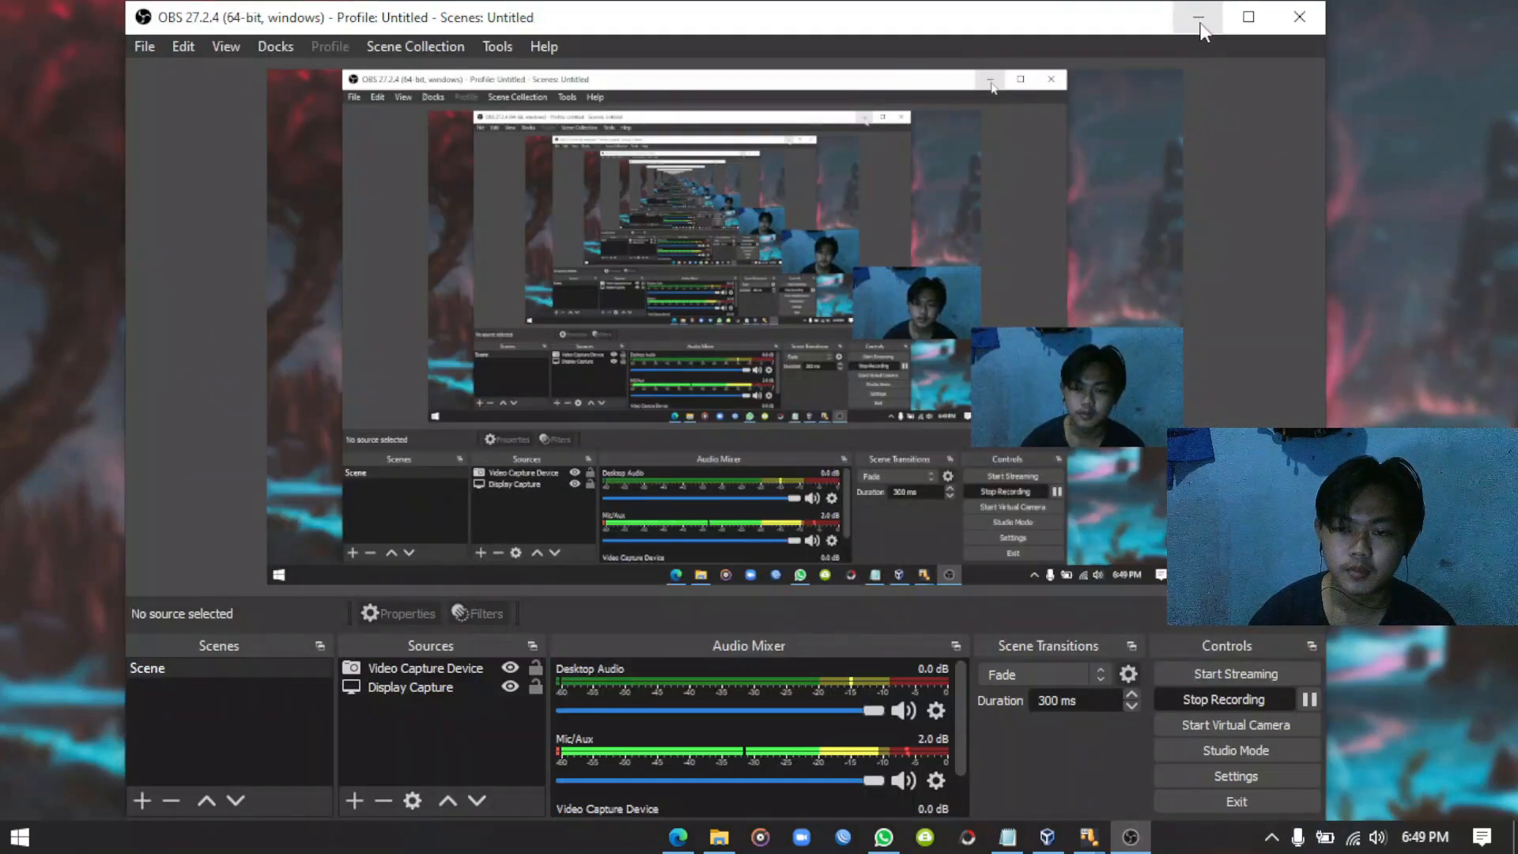
# Minimize OBS Studio to bring the VirtualBox guest with WinBox back into view.
pyautogui.click(1199, 22)
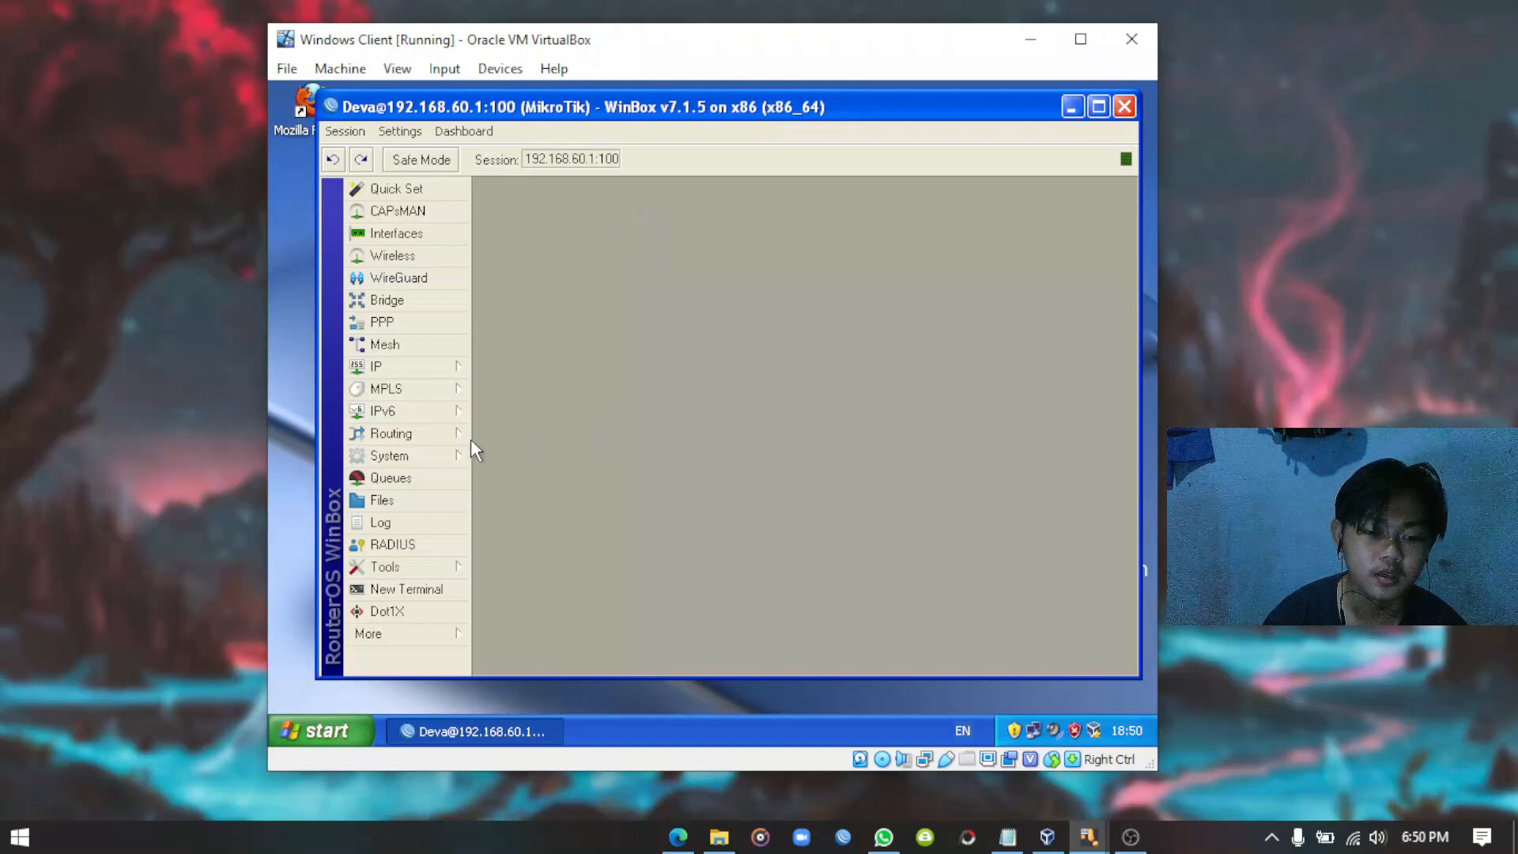
# Rename the router identity from MikroTik to DevaWifi in System > Identity and apply it.
pyautogui.click(424, 459)
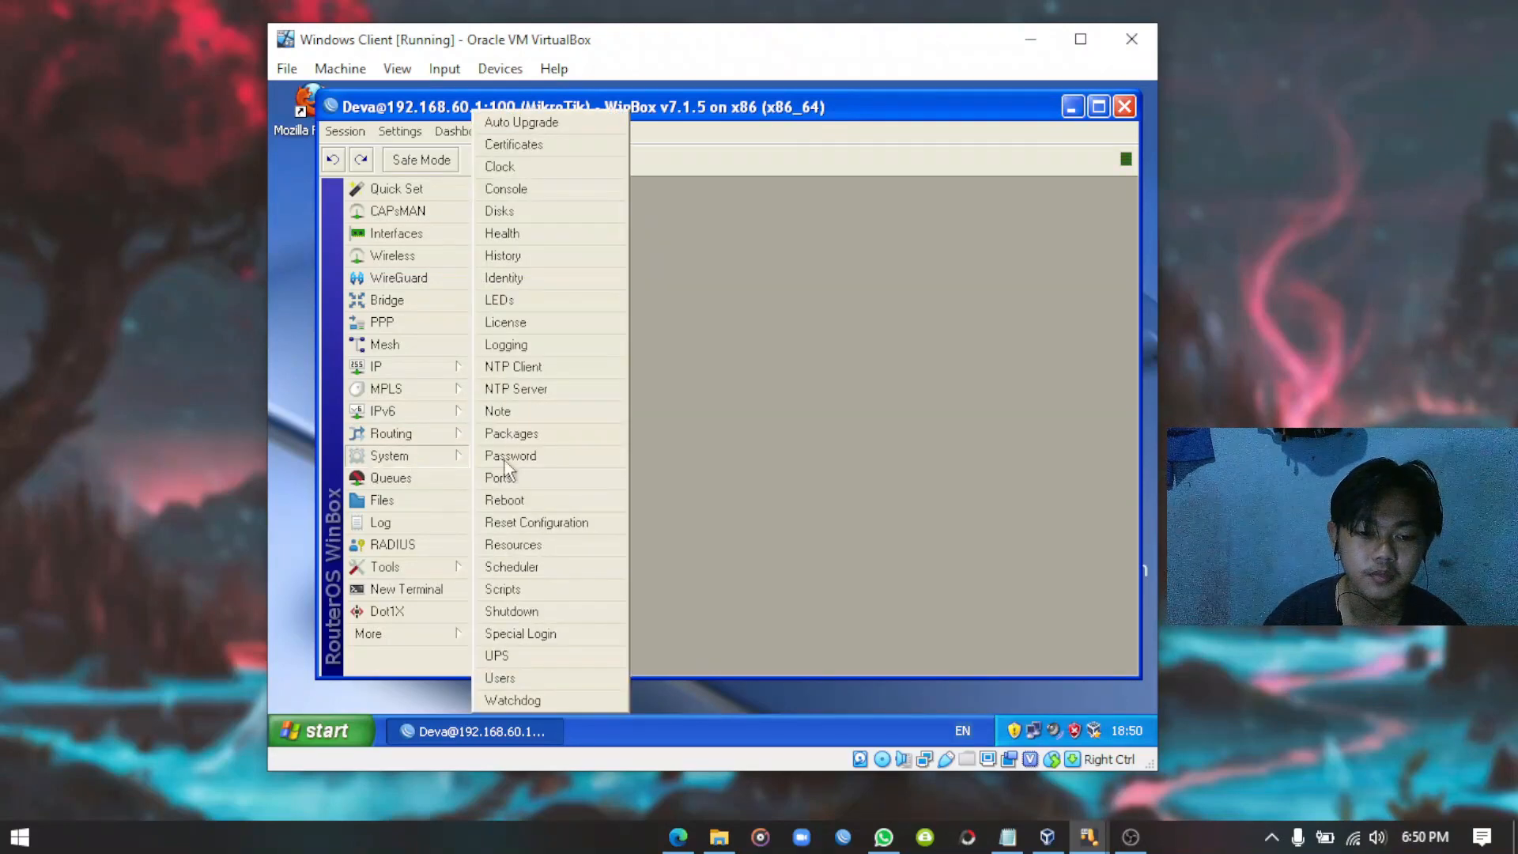
pyautogui.click(514, 278)
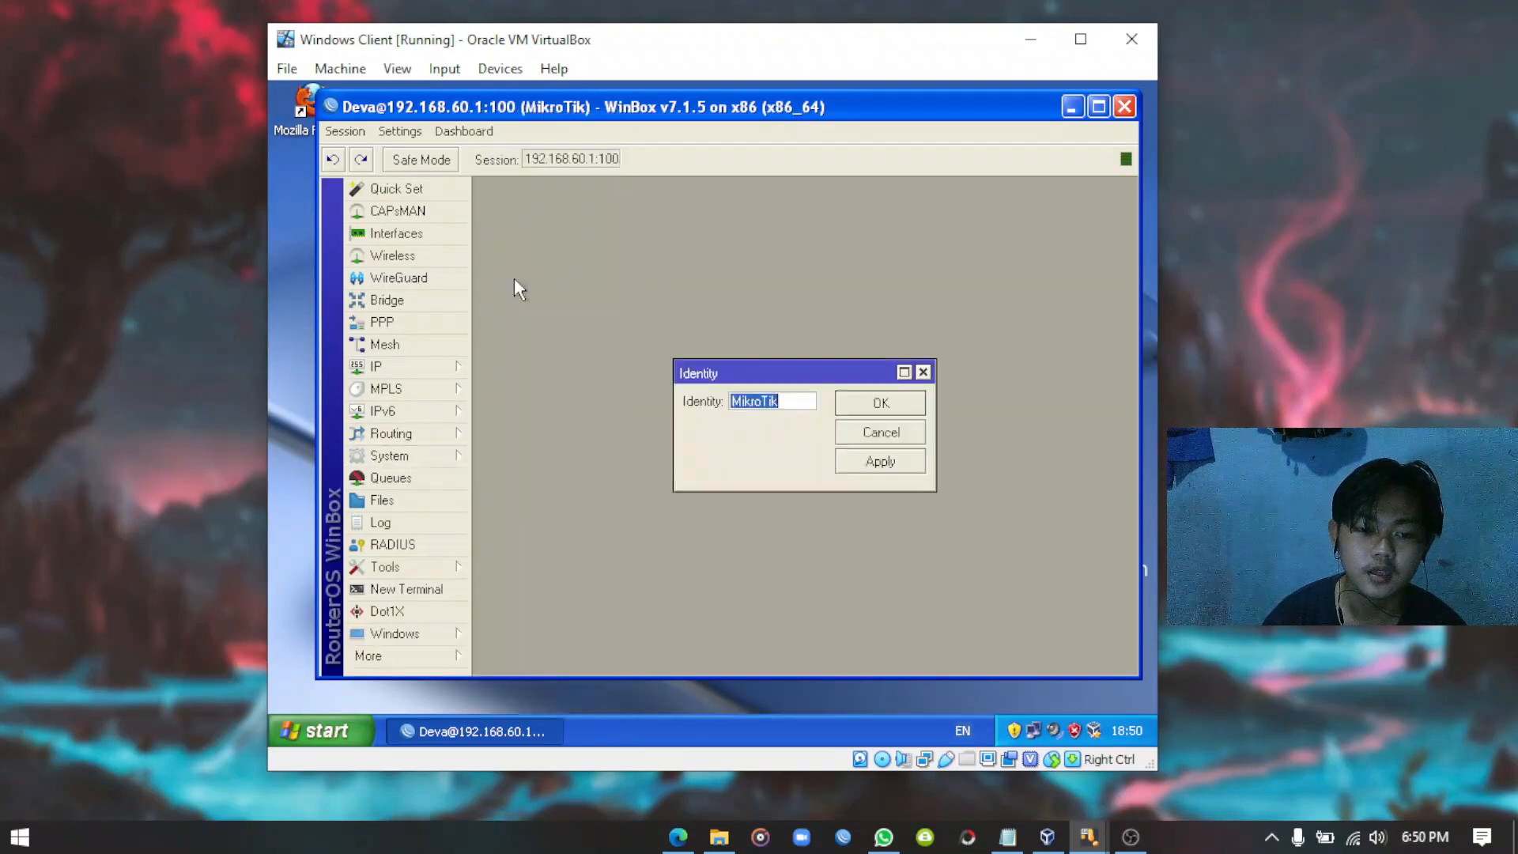
pyautogui.click(791, 402)
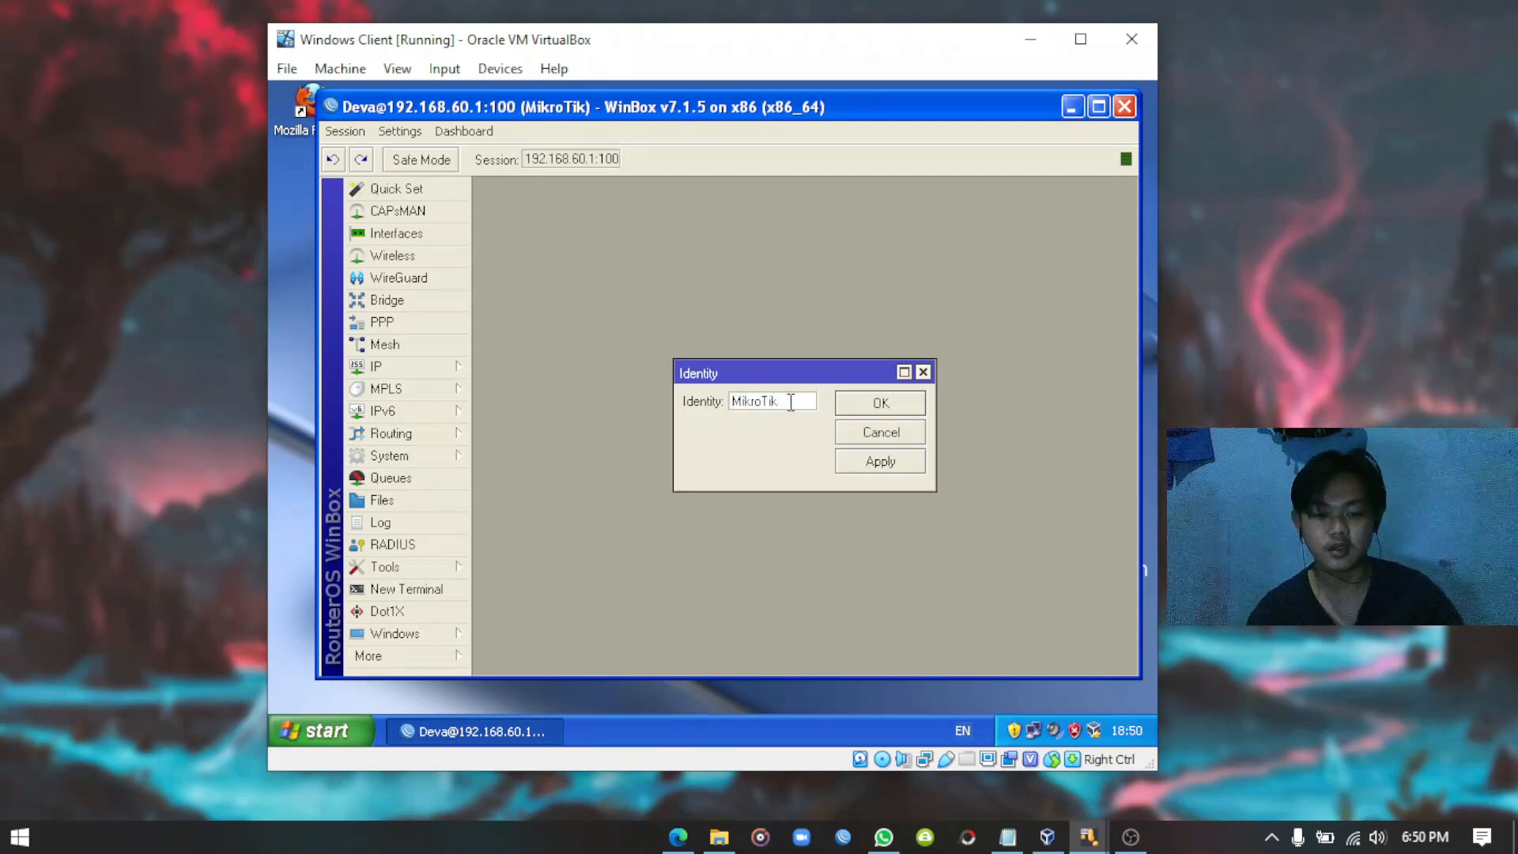
pyautogui.press('BackSpace')
pyautogui.press('BackSpace')
pyautogui.press('BackSpace')
pyautogui.press('BackSpace')
pyautogui.press('BackSpace')
pyautogui.press('BackSpace')
pyautogui.press('BackSpace')
pyautogui.press('BackSpace')
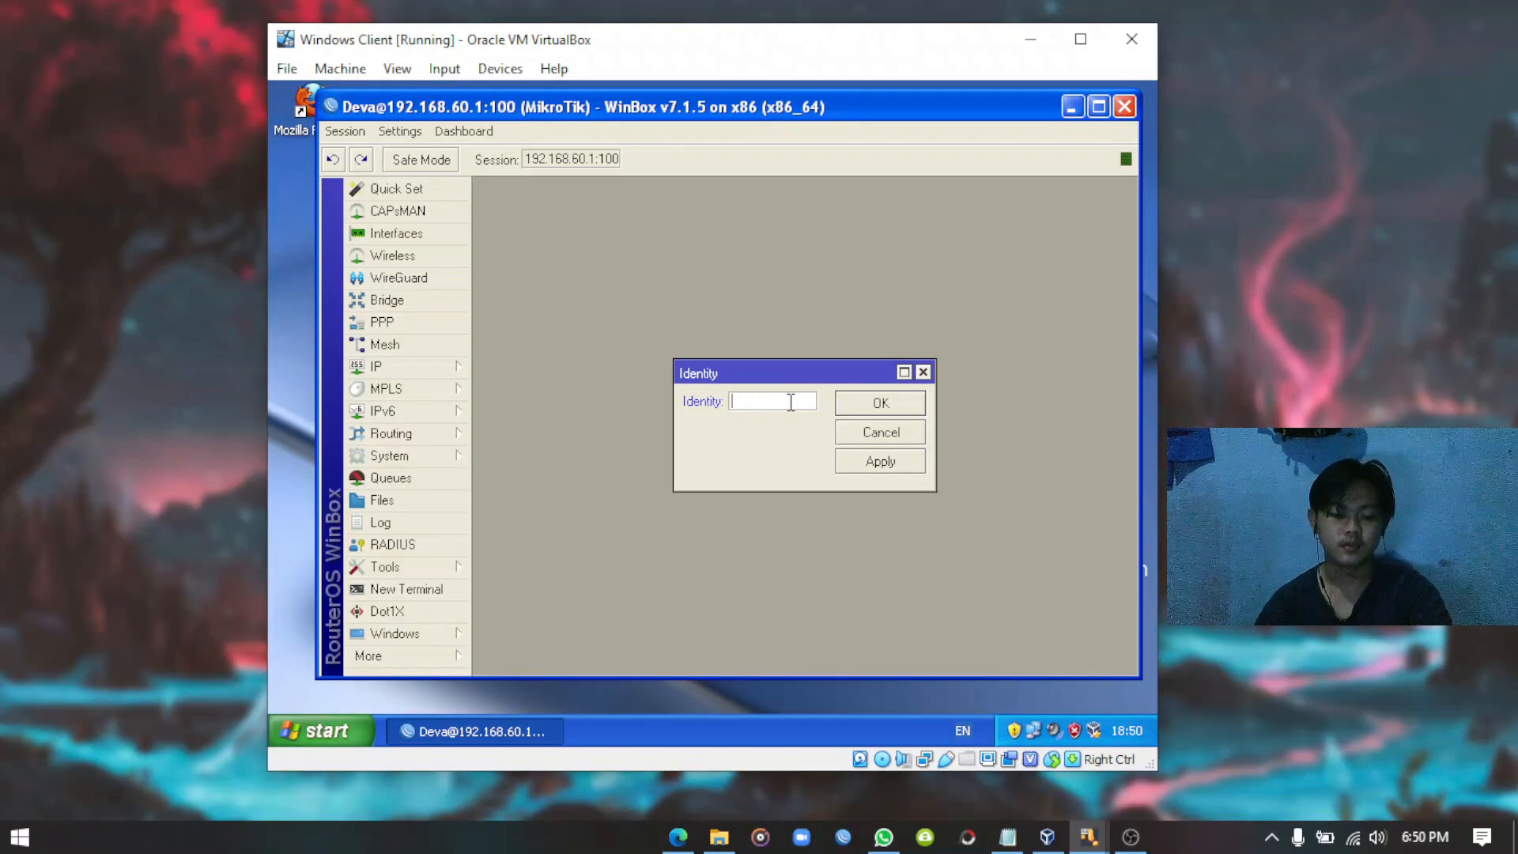
pyautogui.write('DEva')
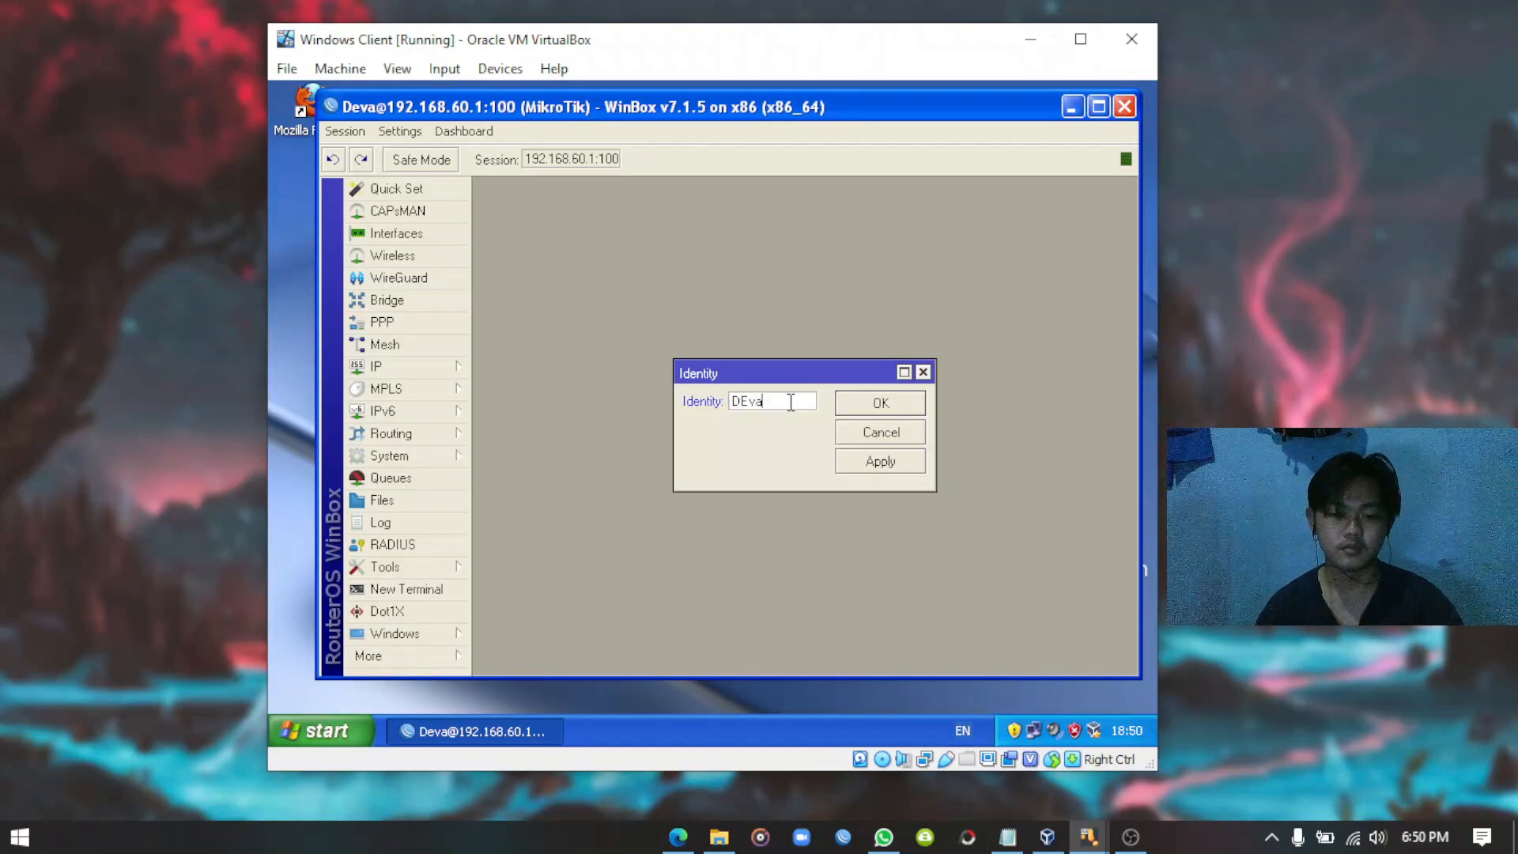
pyautogui.press('BackSpace')
pyautogui.press('BackSpace')
pyautogui.press('BackSpace')
pyautogui.write('e')
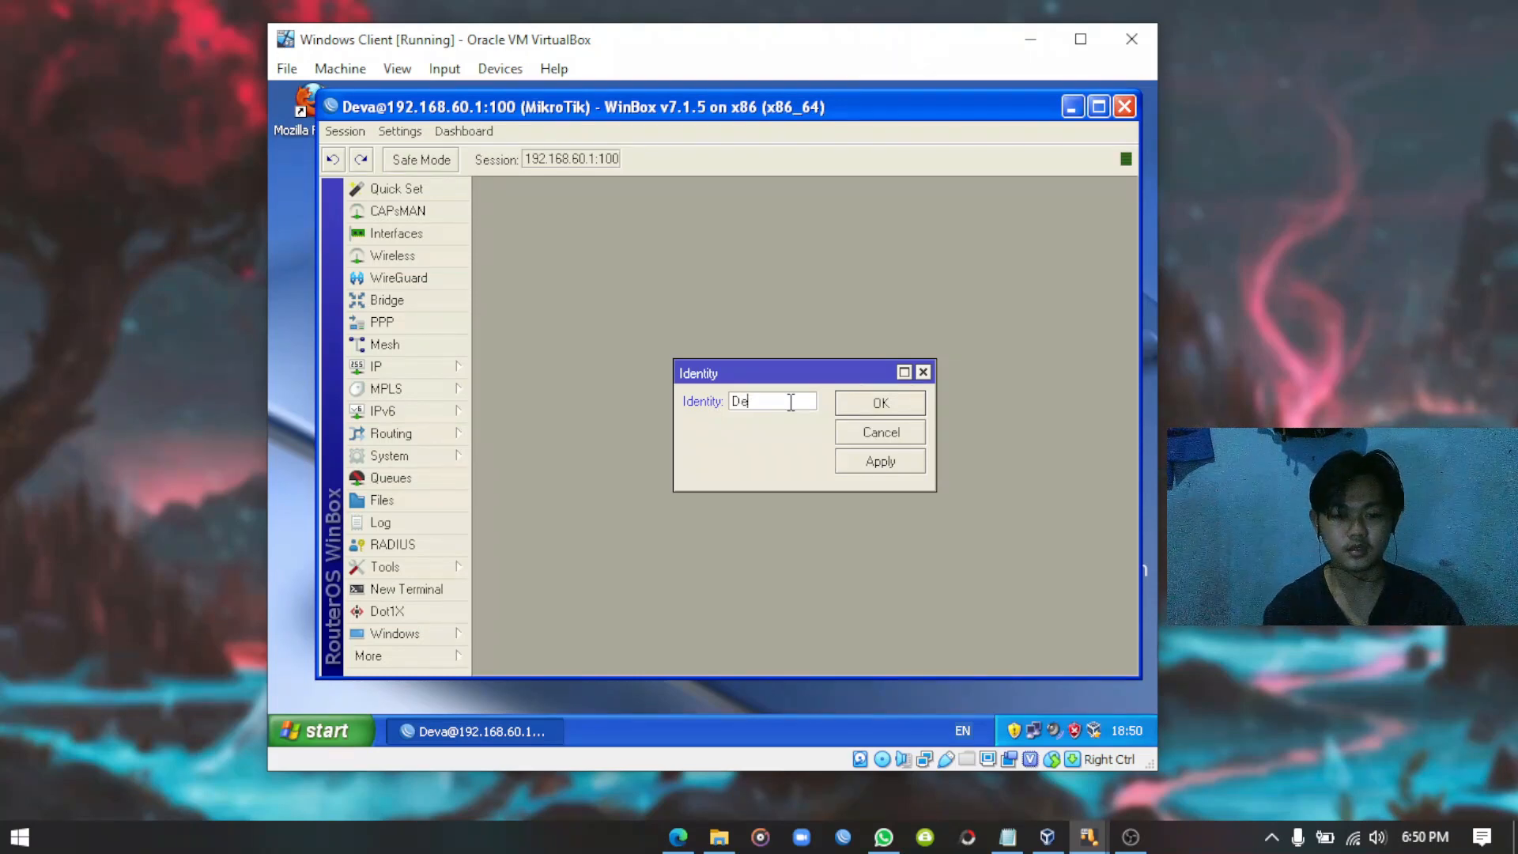
pyautogui.write('vaWifi')
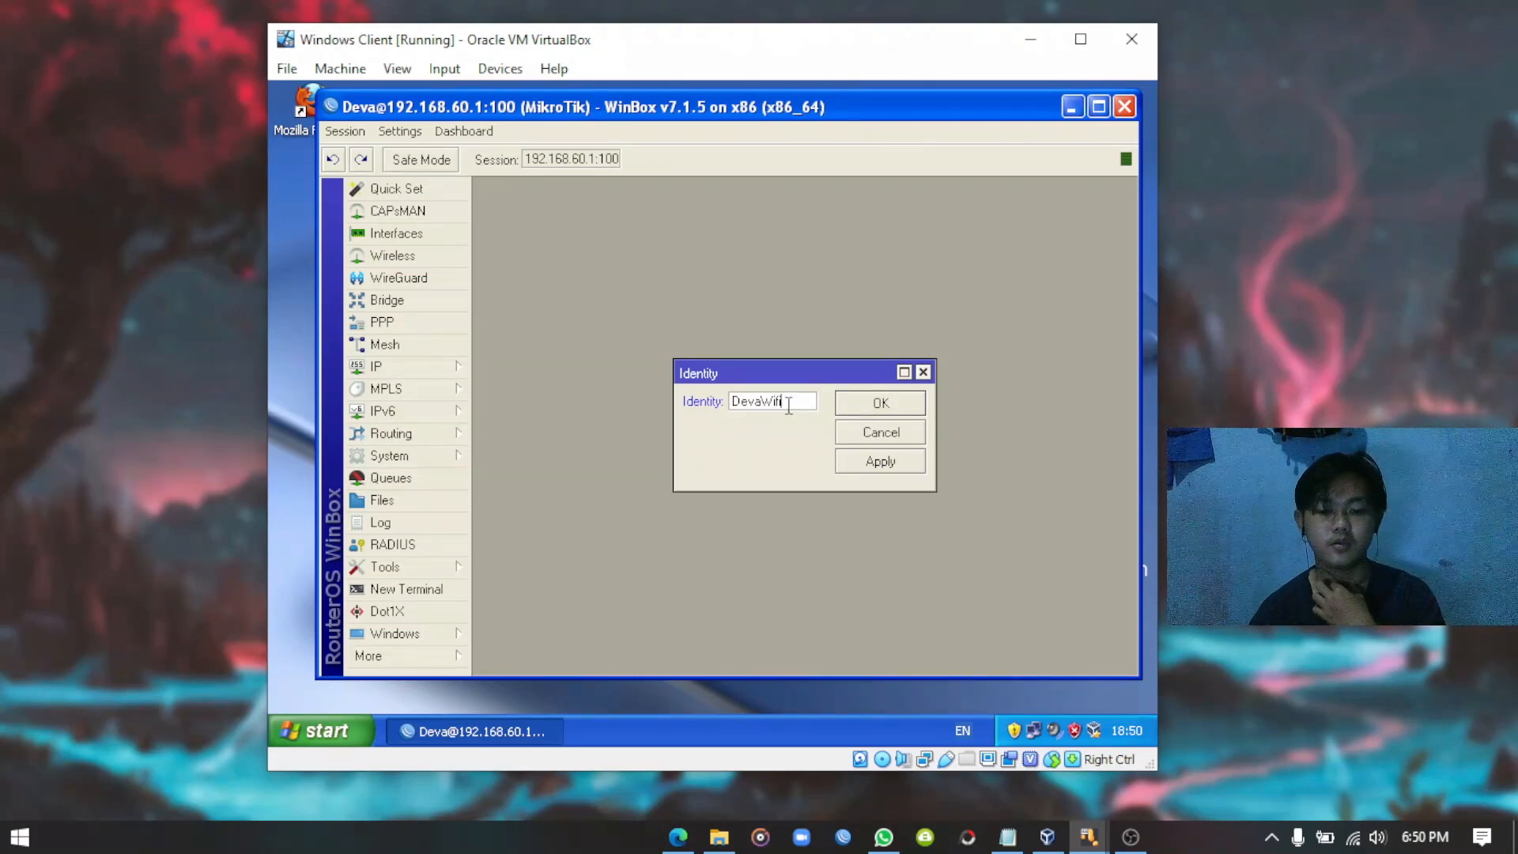
pyautogui.click(883, 466)
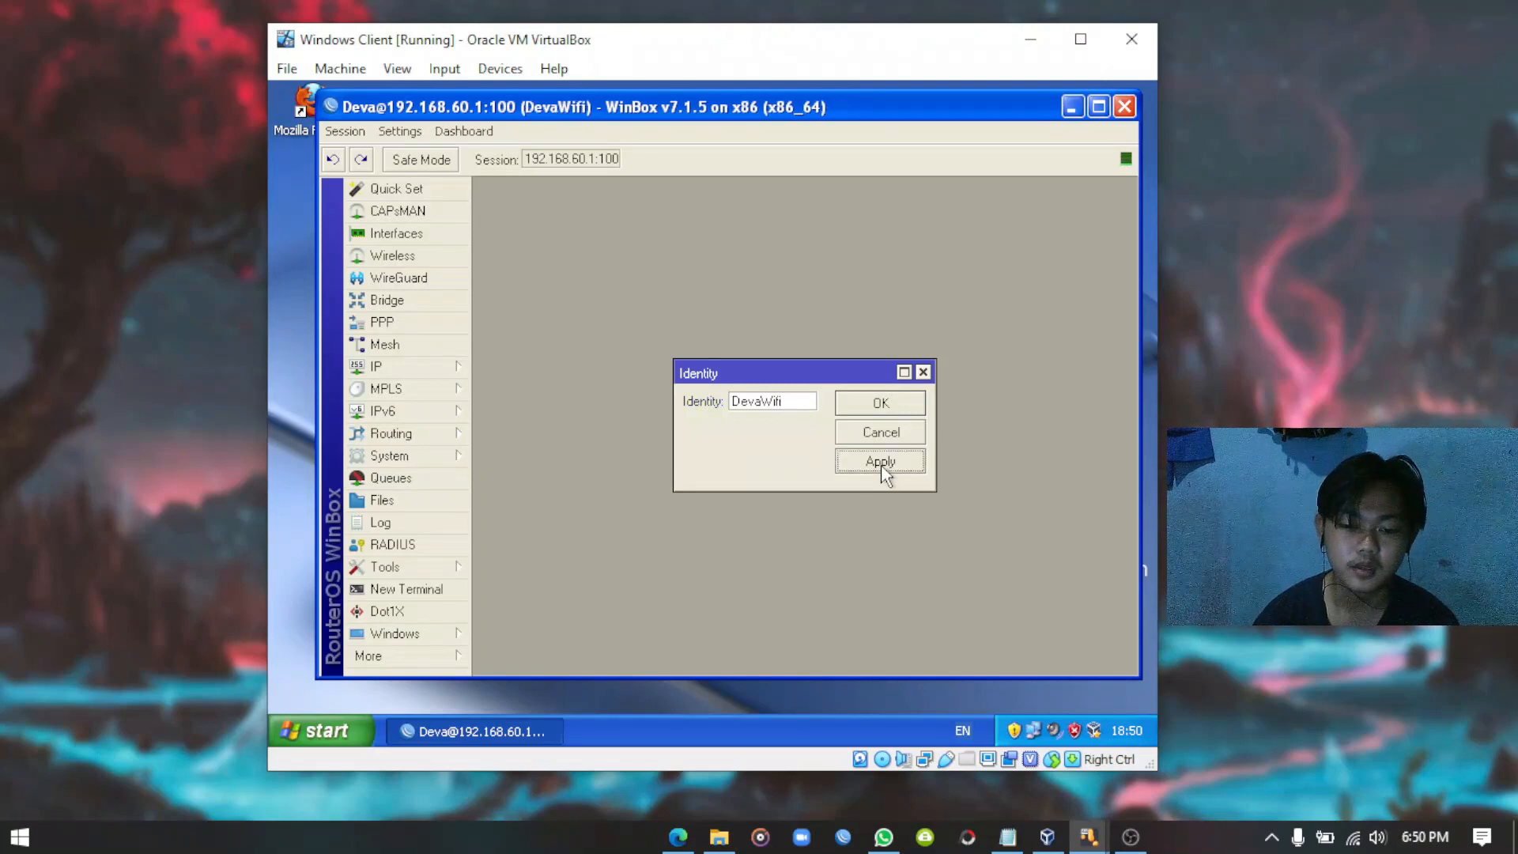
pyautogui.click(884, 404)
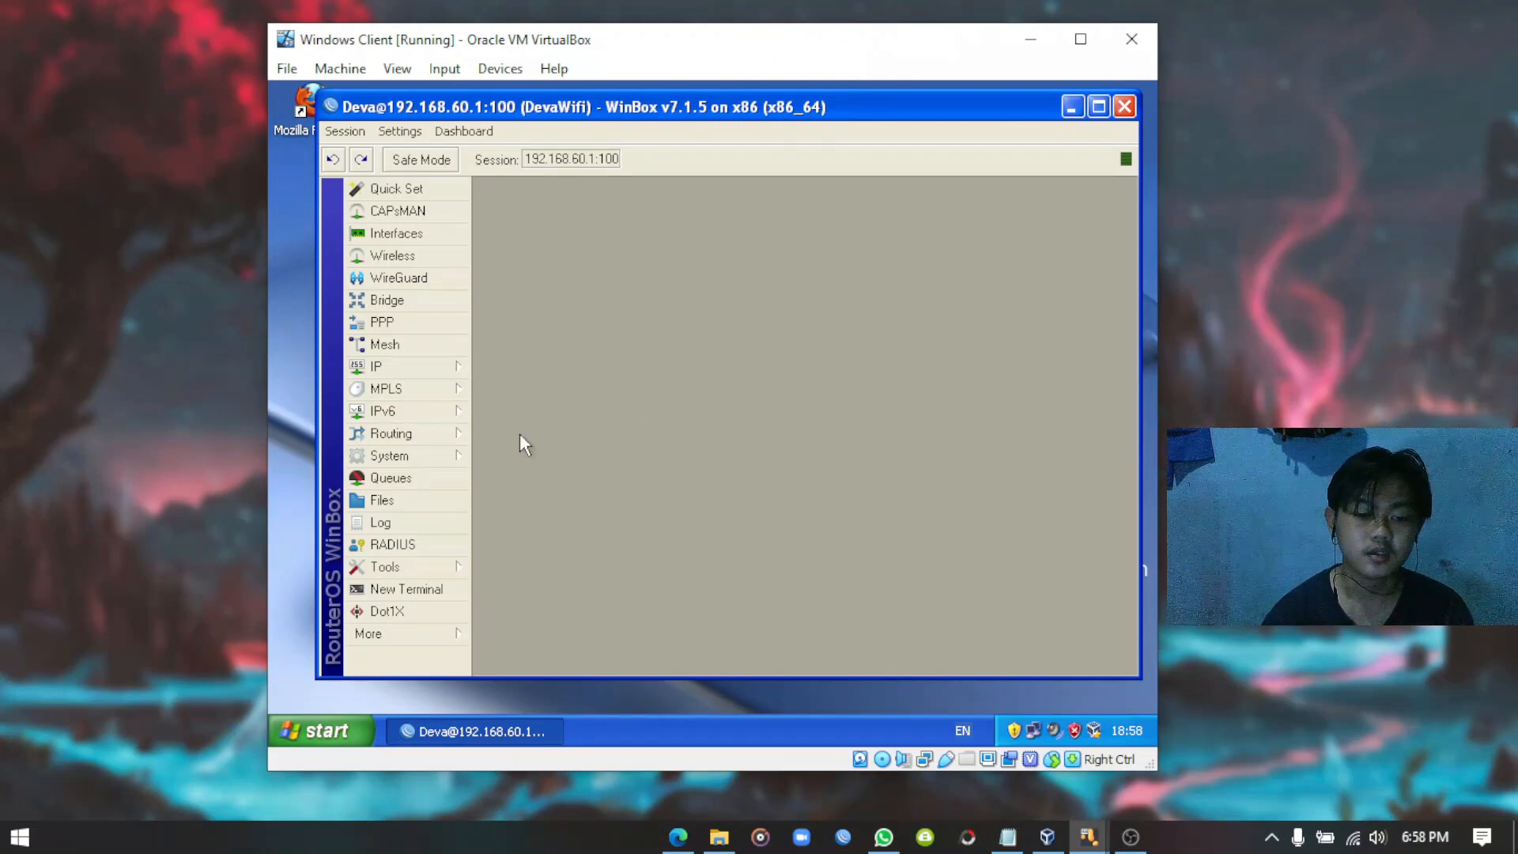
# Create the 16.3 KiB backup file DevaWifi-20220413-1858.backup from the router's File List.
pyautogui.click(396, 502)
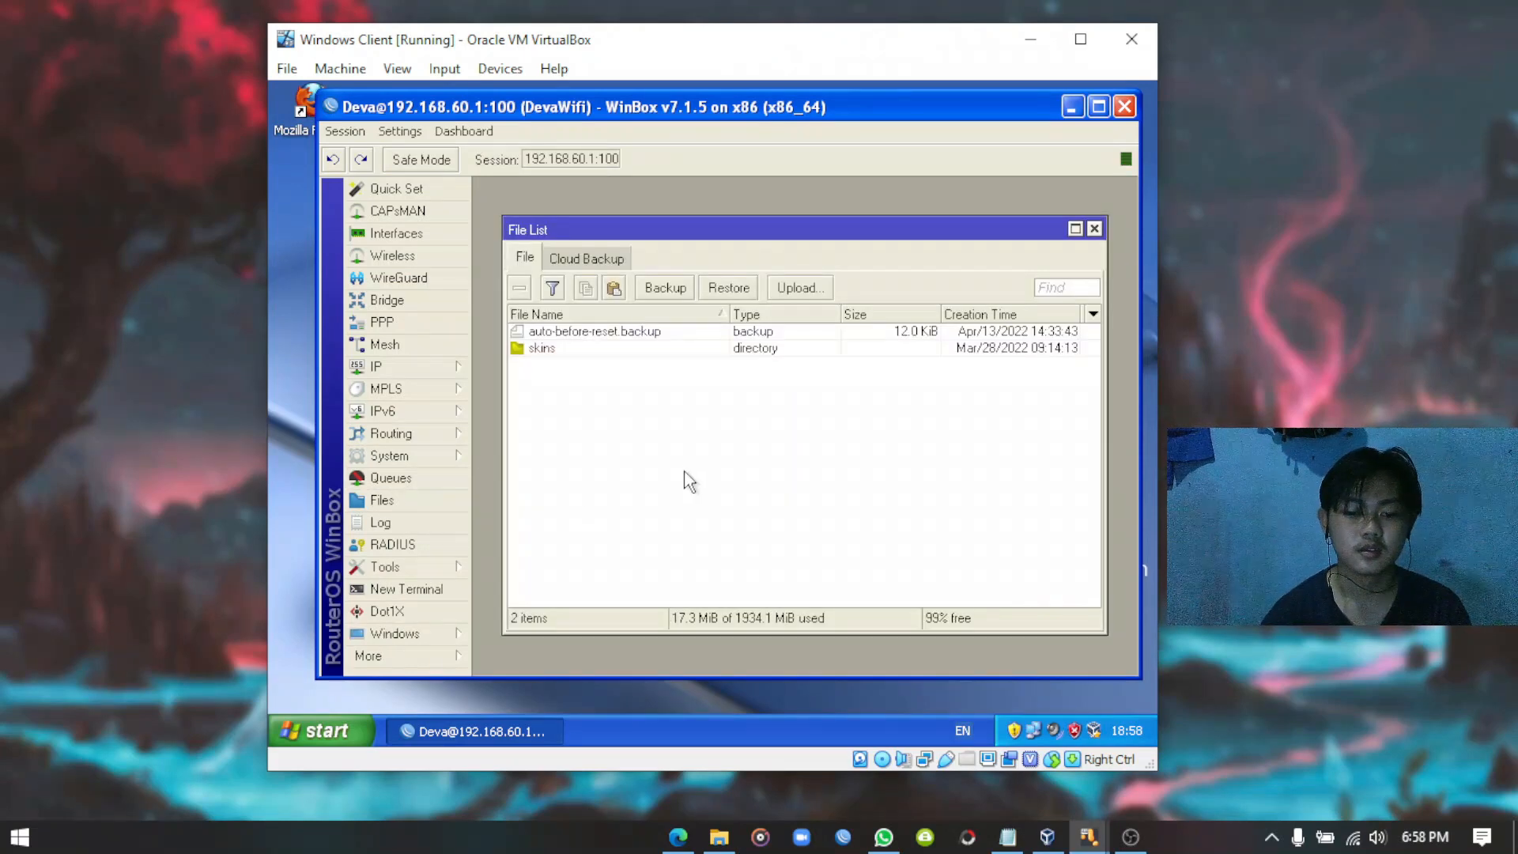
pyautogui.click(666, 289)
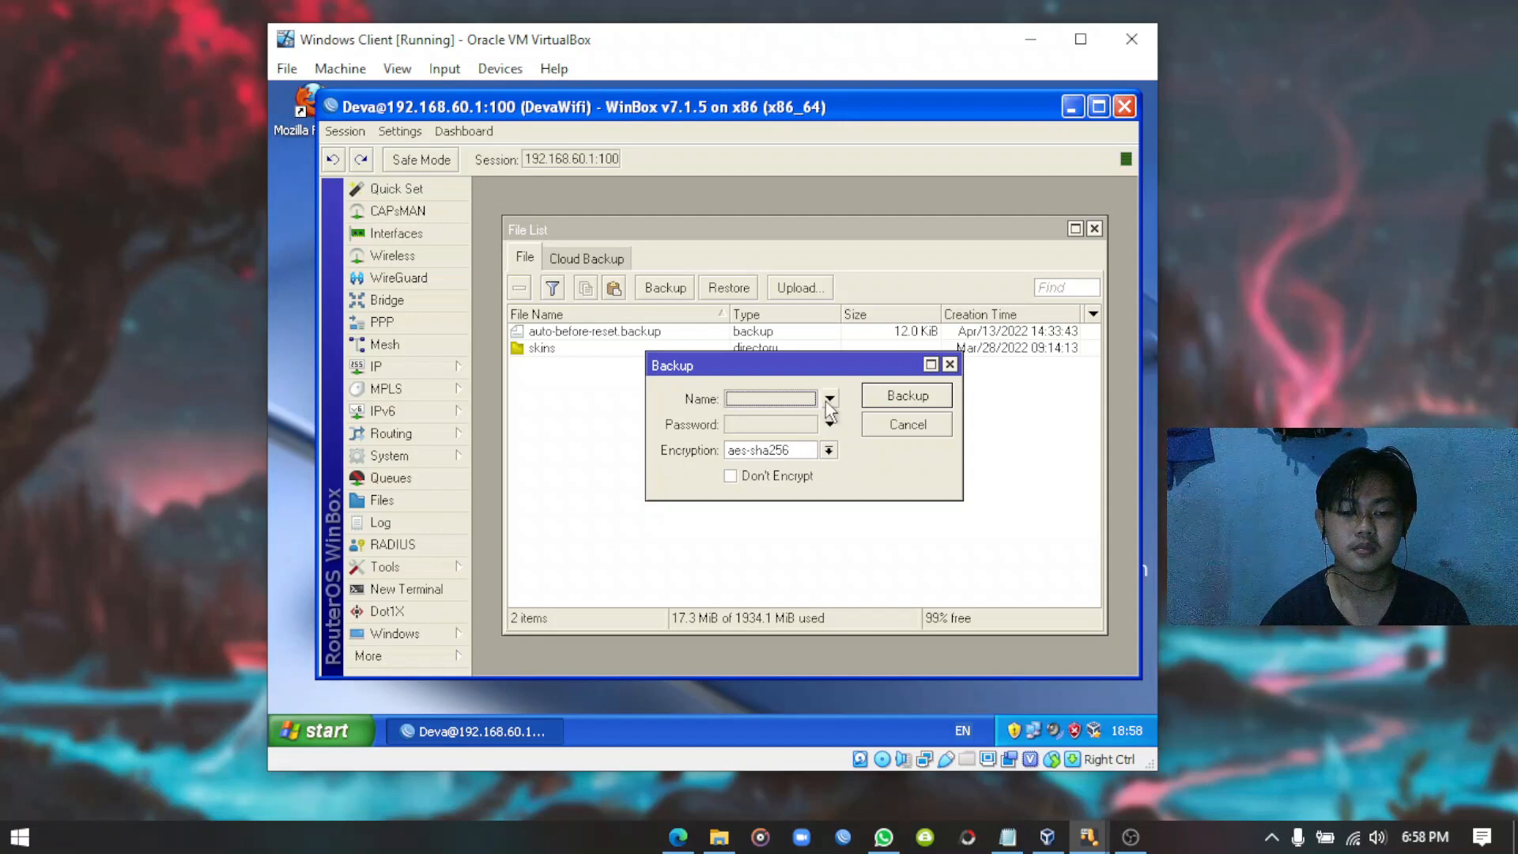
pyautogui.click(908, 397)
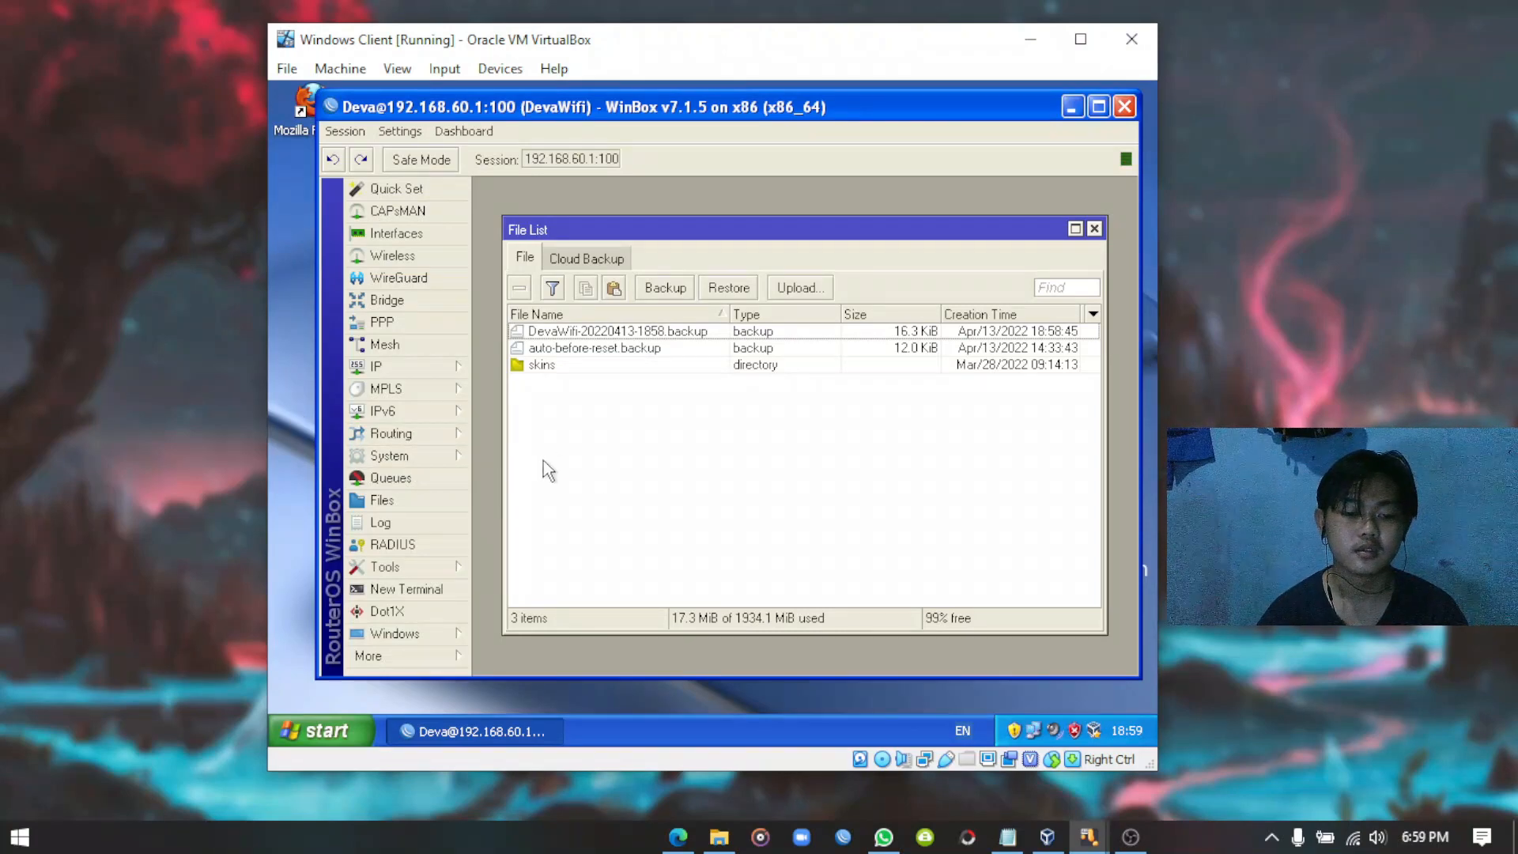
pyautogui.click(425, 458)
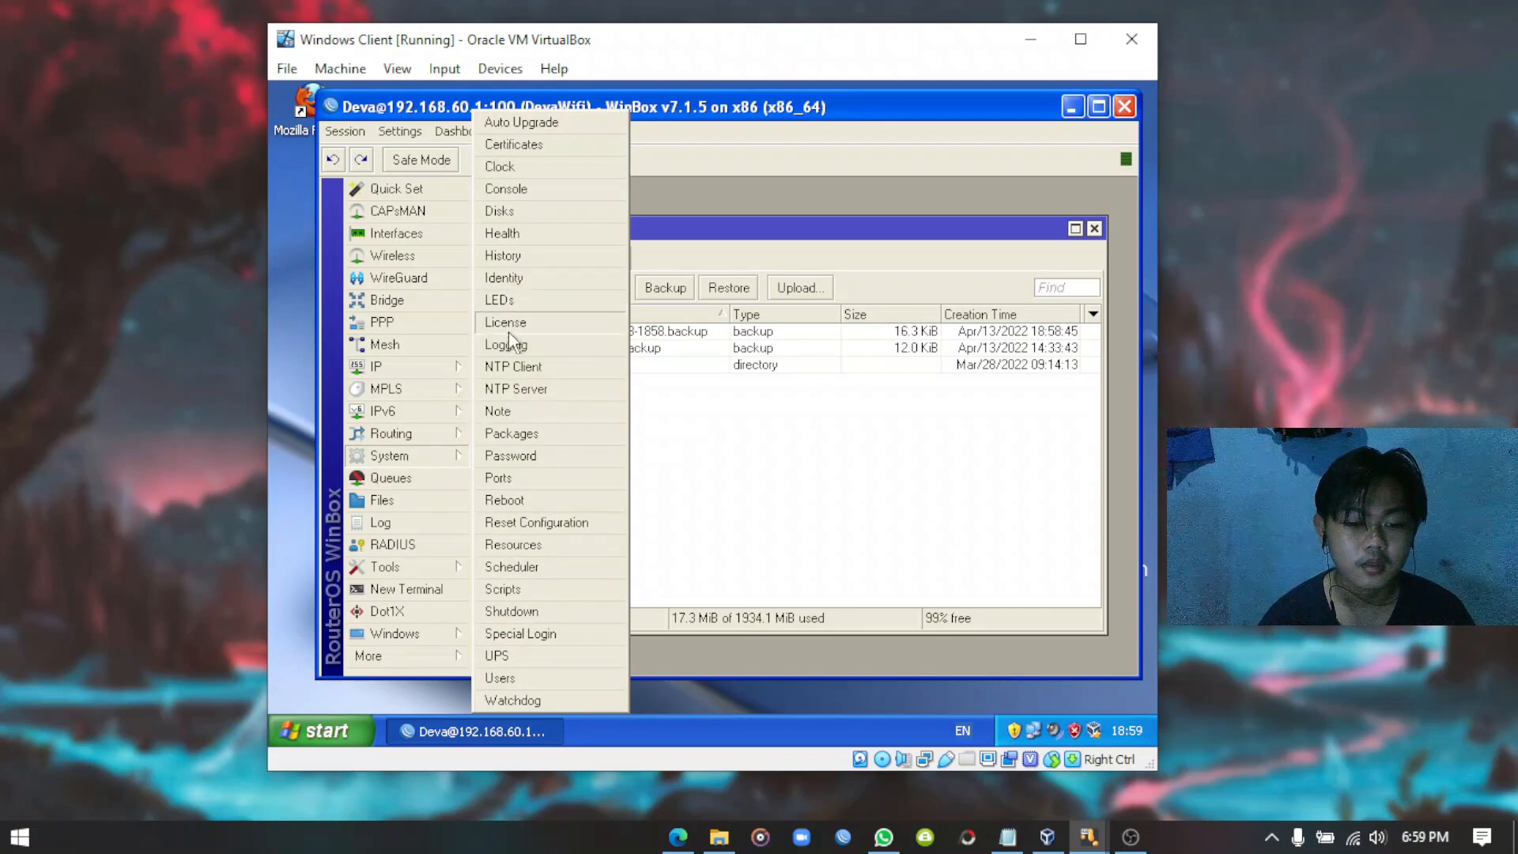
# Start a System > Reset Configuration with No Default Configuration ticked.
pyautogui.click(425, 565)
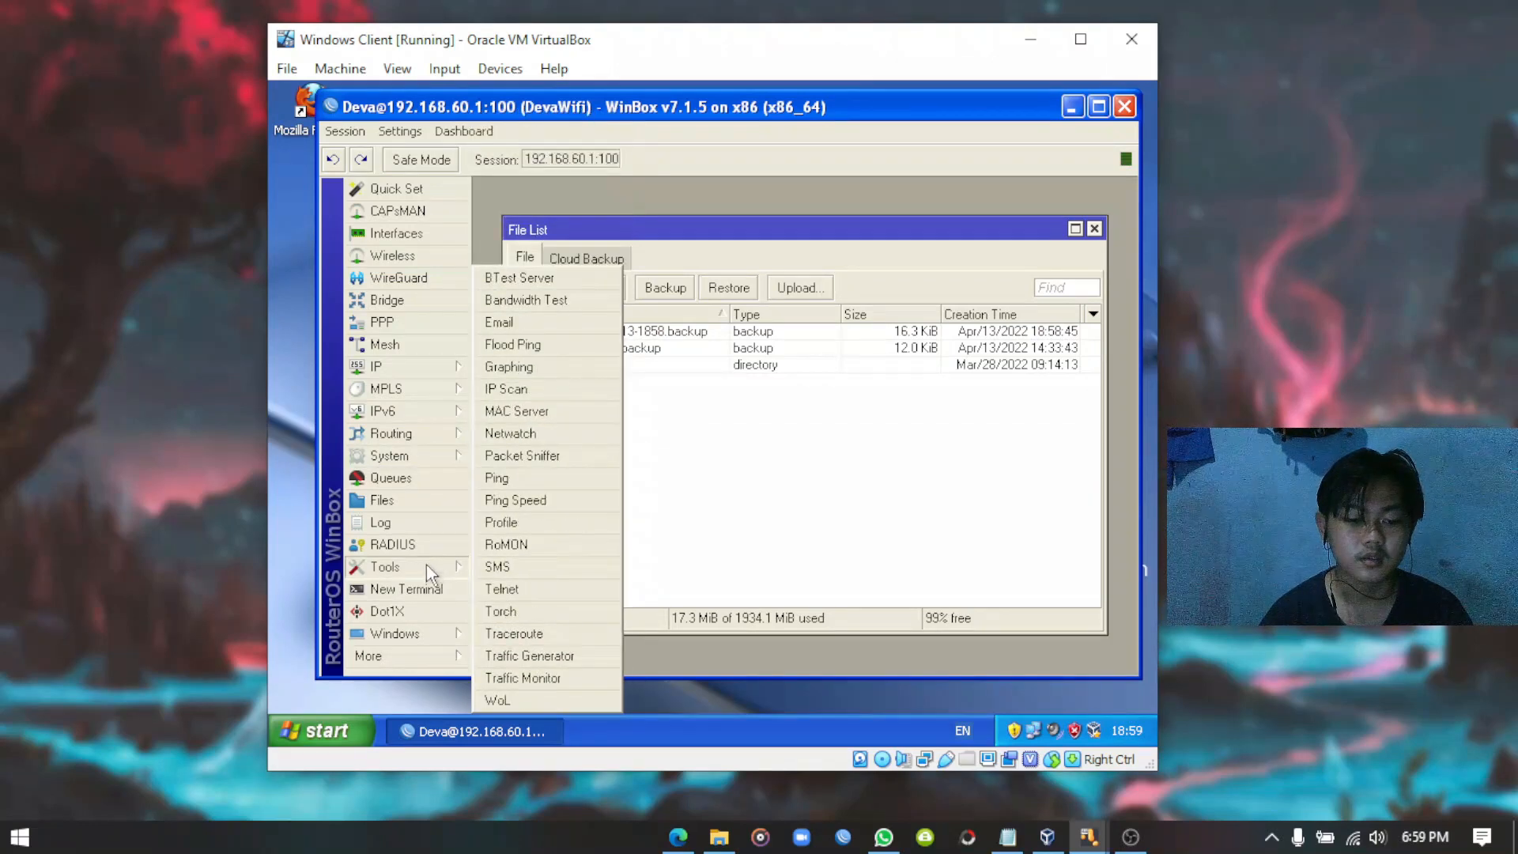
pyautogui.click(415, 458)
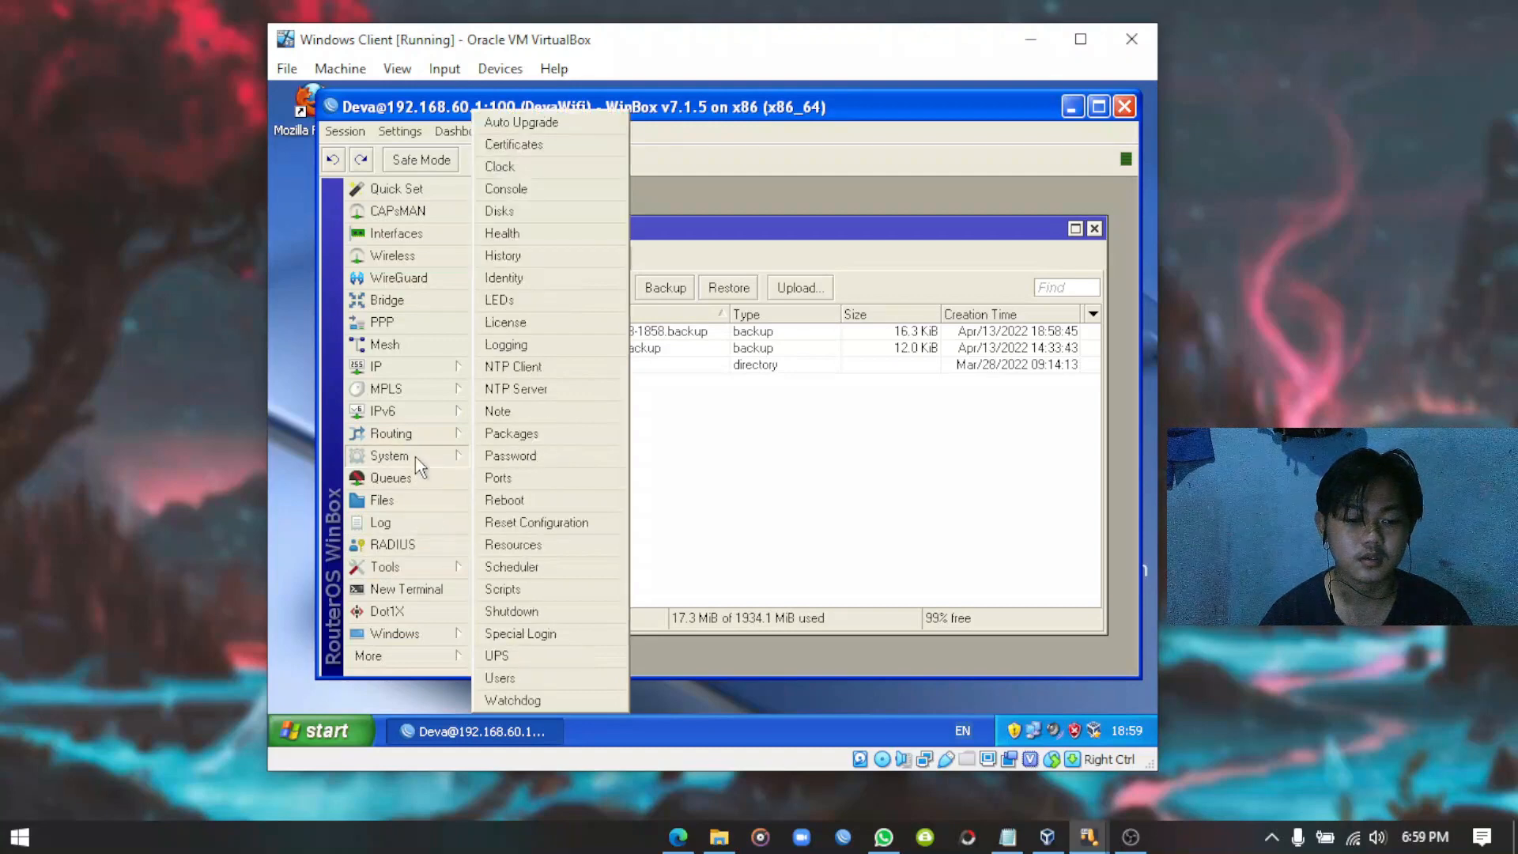
pyautogui.click(518, 522)
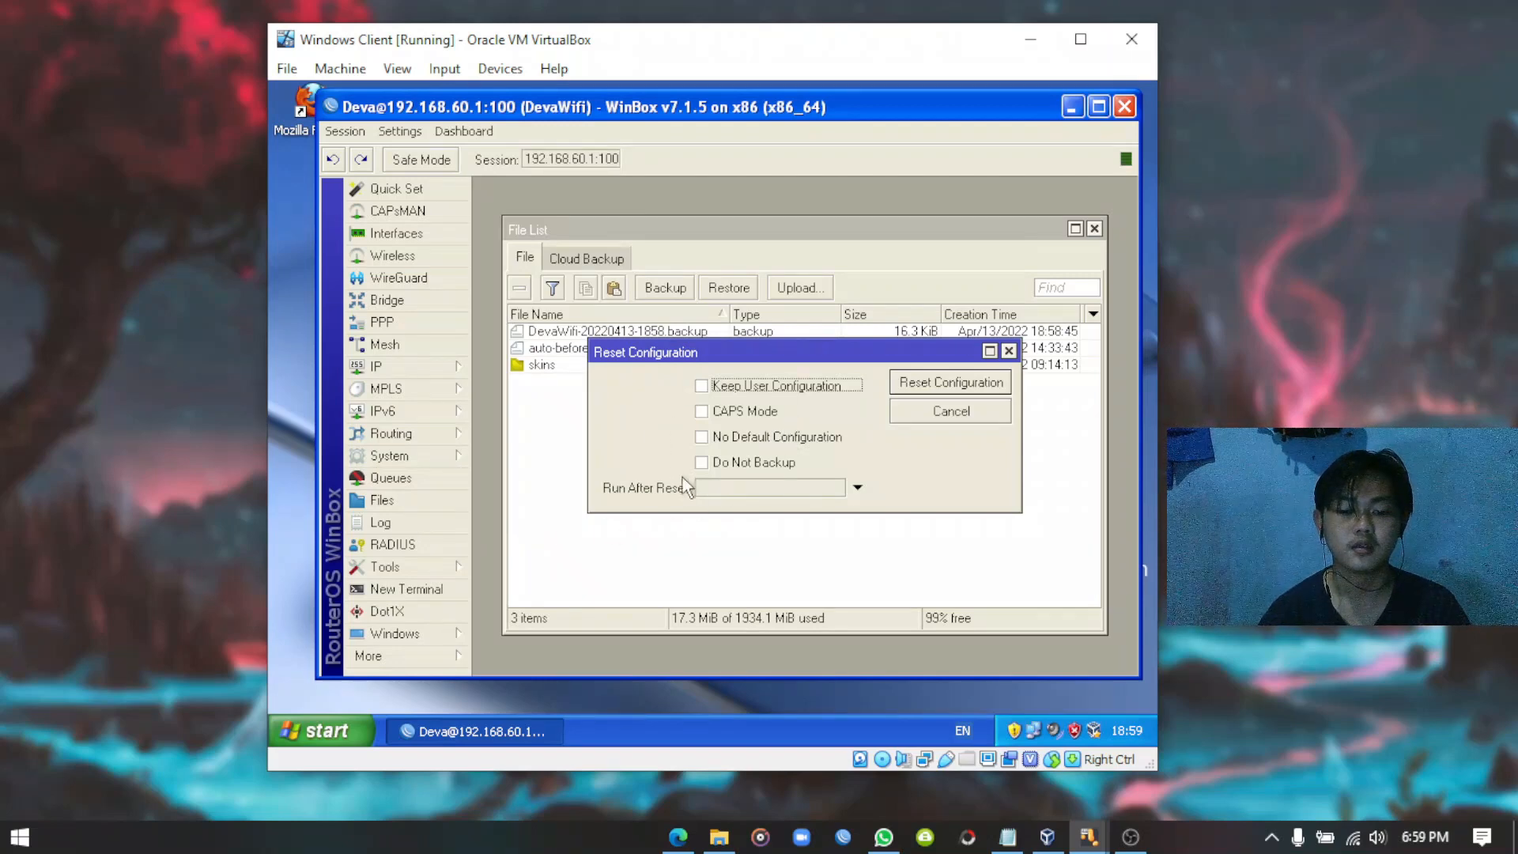
pyautogui.click(702, 438)
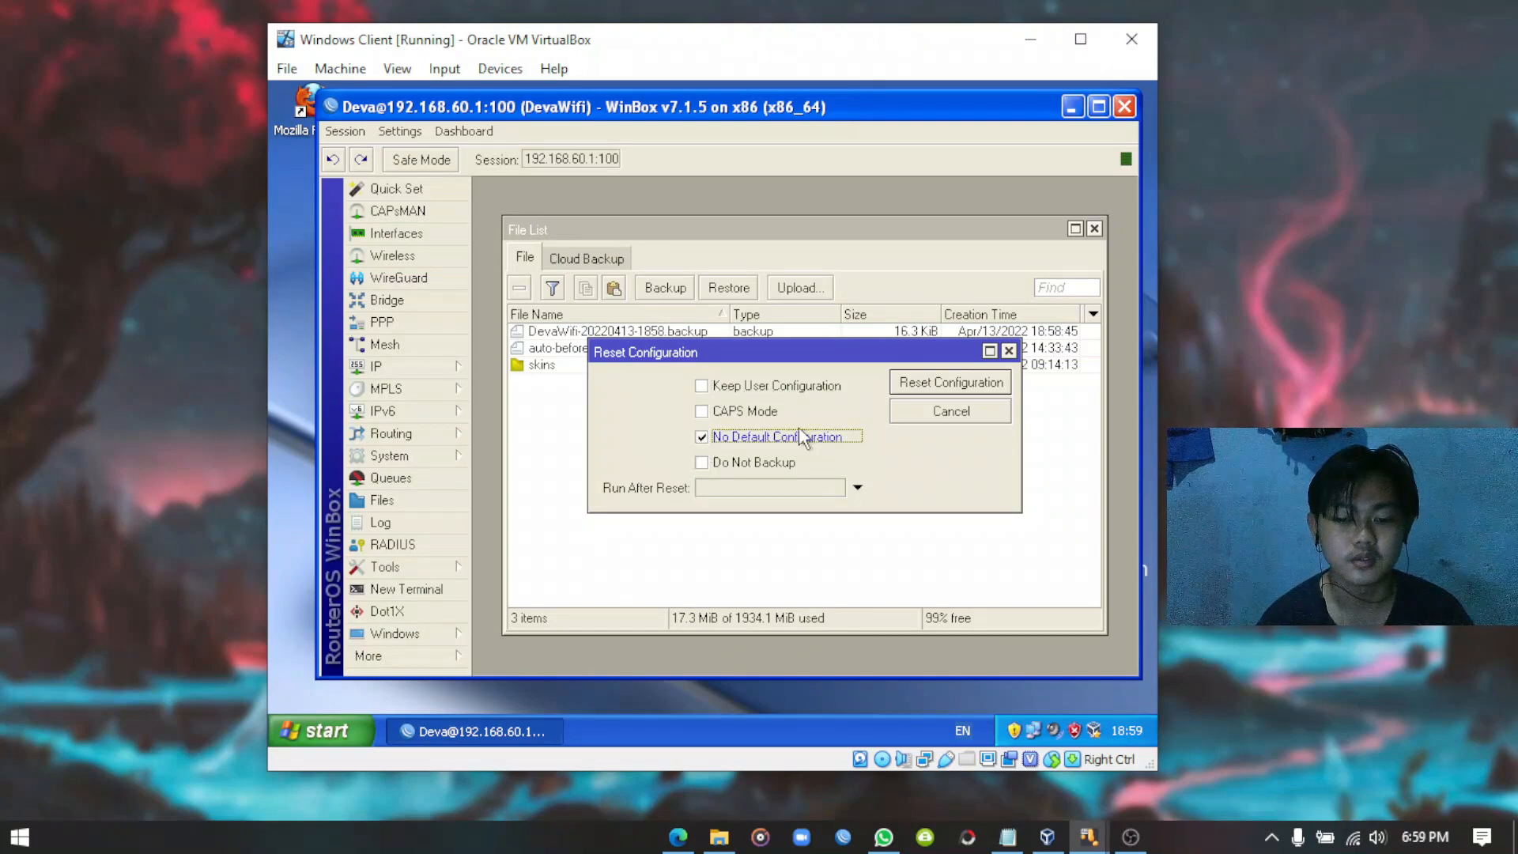
pyautogui.click(949, 382)
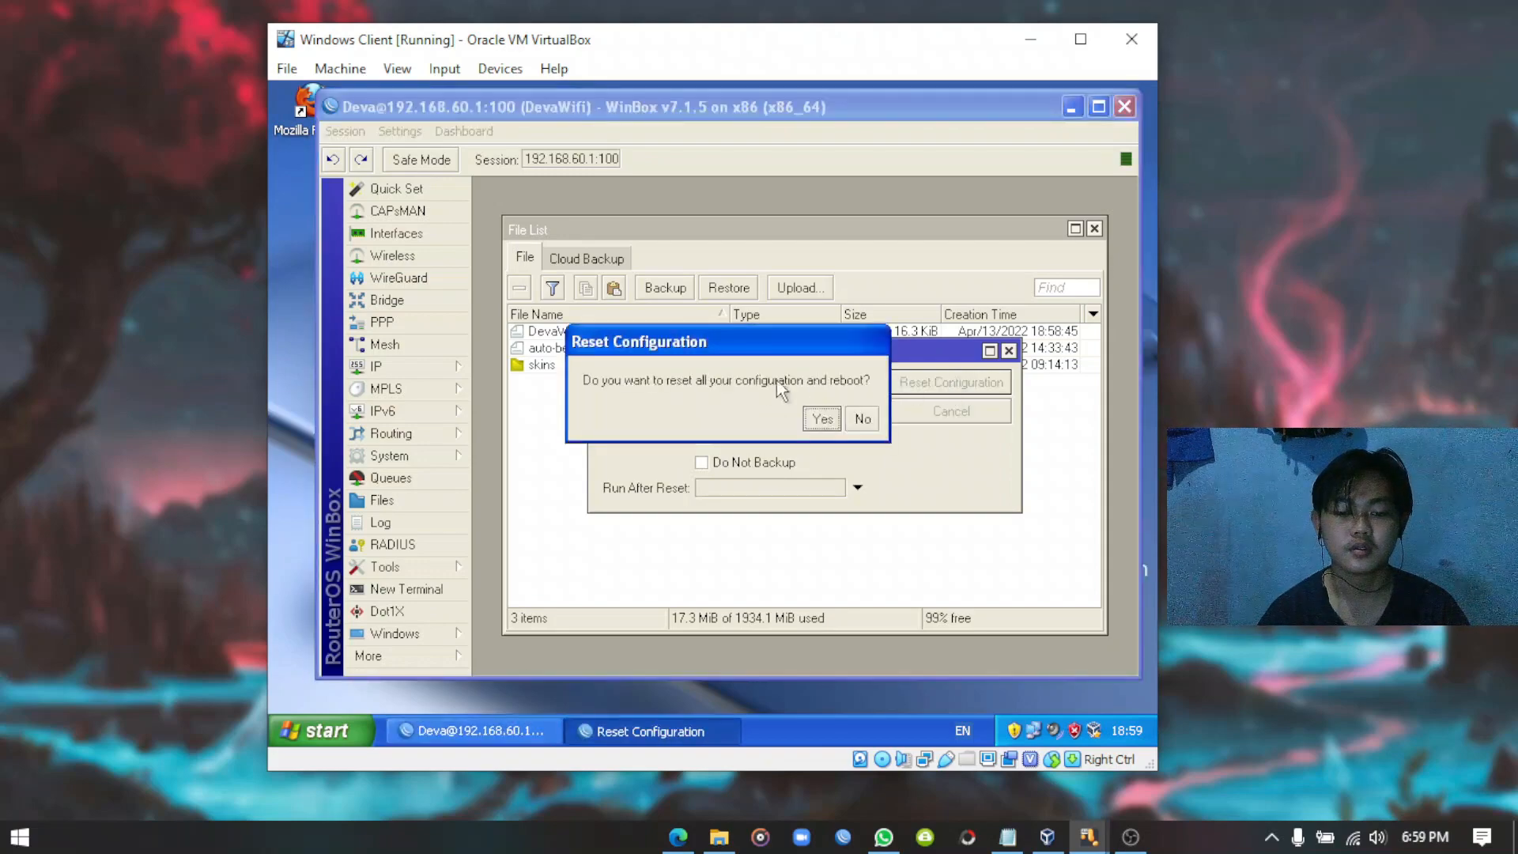
# Confirm the reset and reboot, then abandon the timed-out reconnects to 192.168.60.1:100.
pyautogui.click(822, 419)
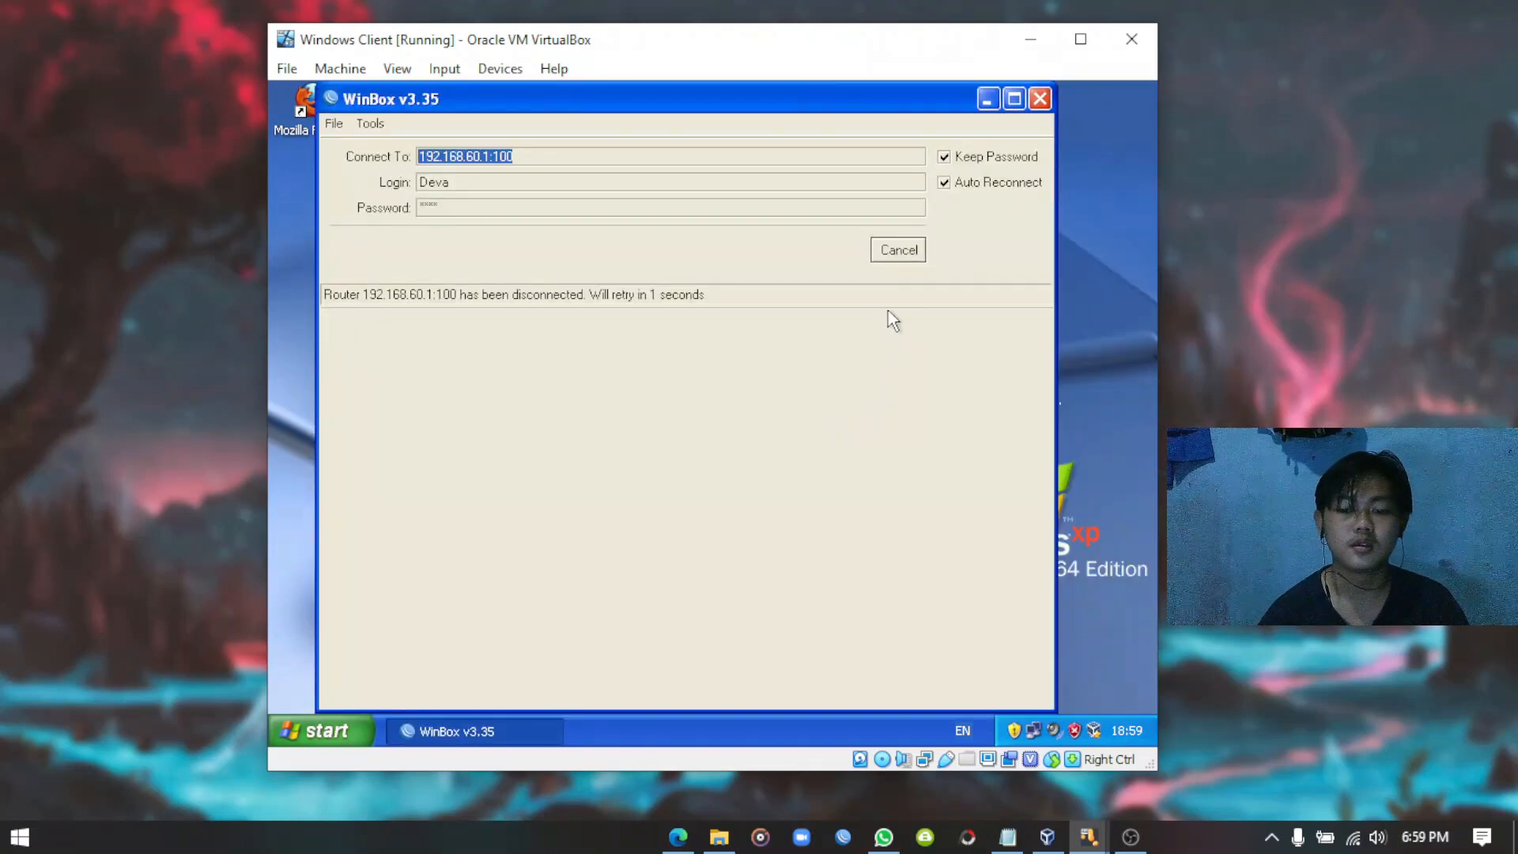
pyautogui.click(907, 253)
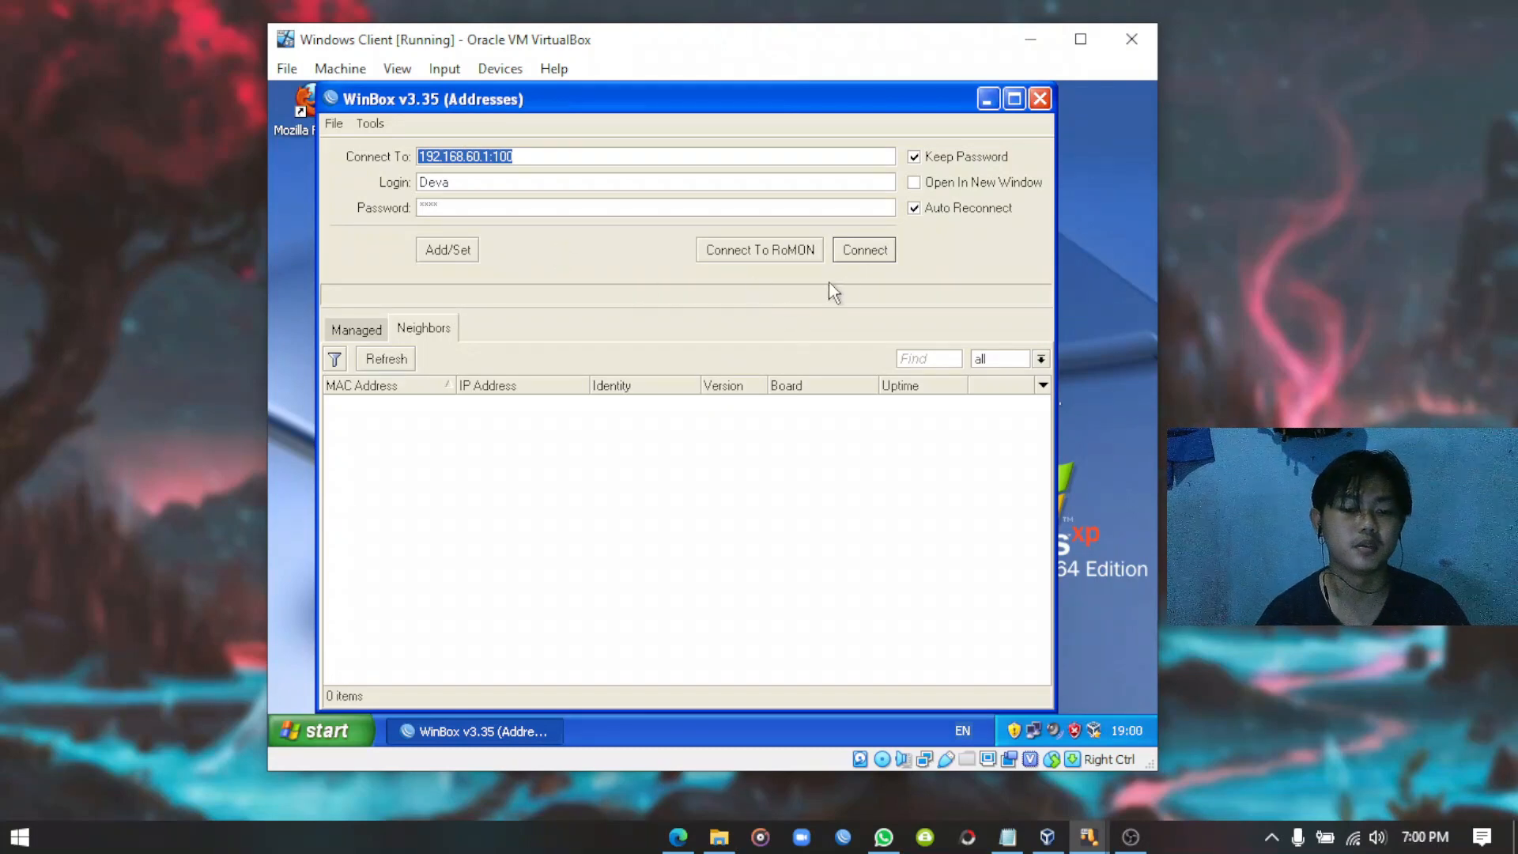
pyautogui.click(865, 260)
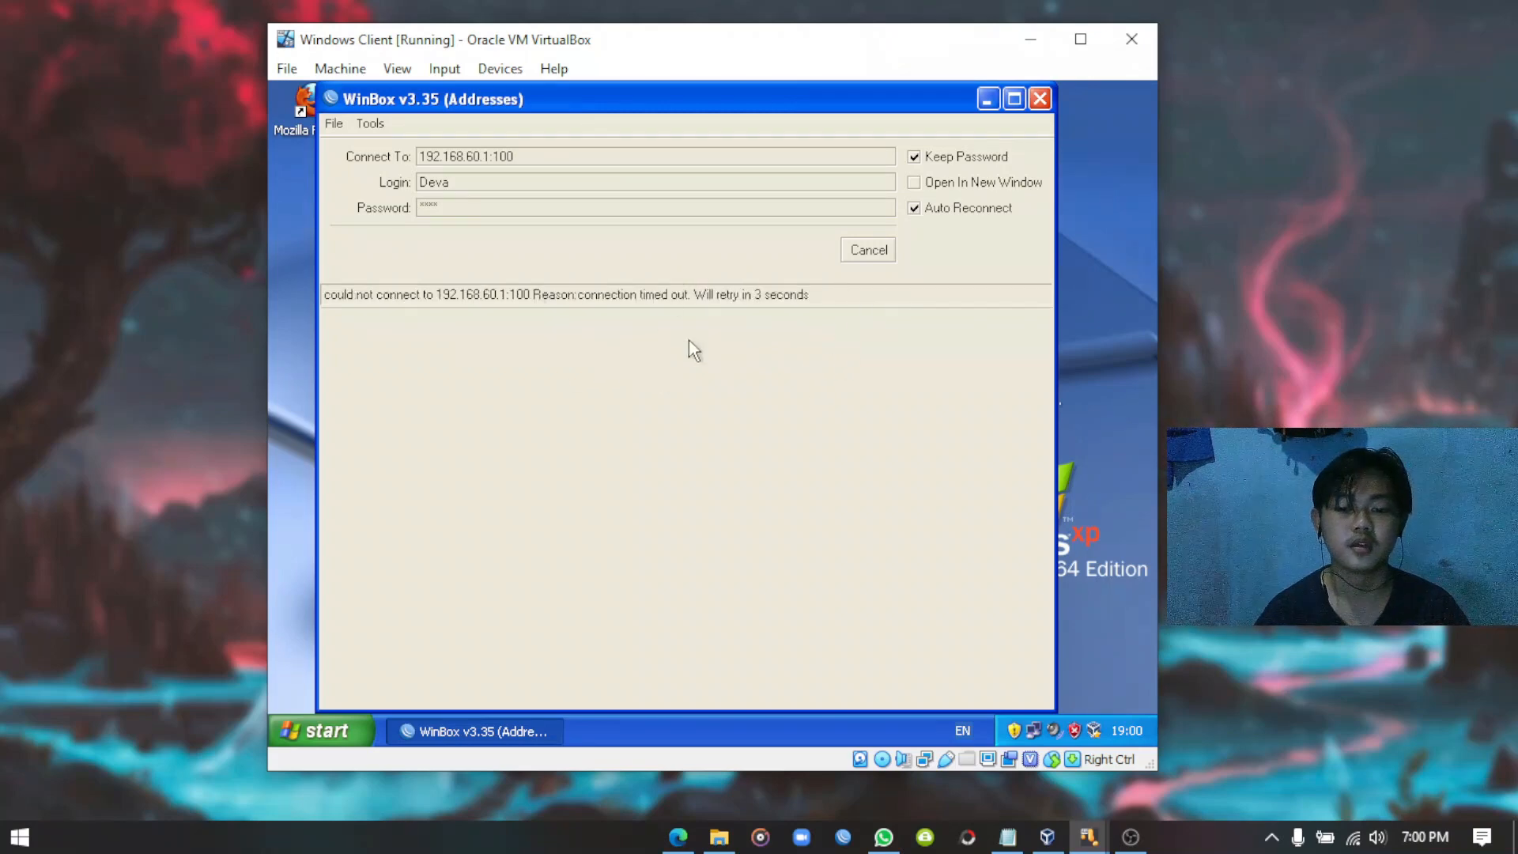
pyautogui.click(870, 251)
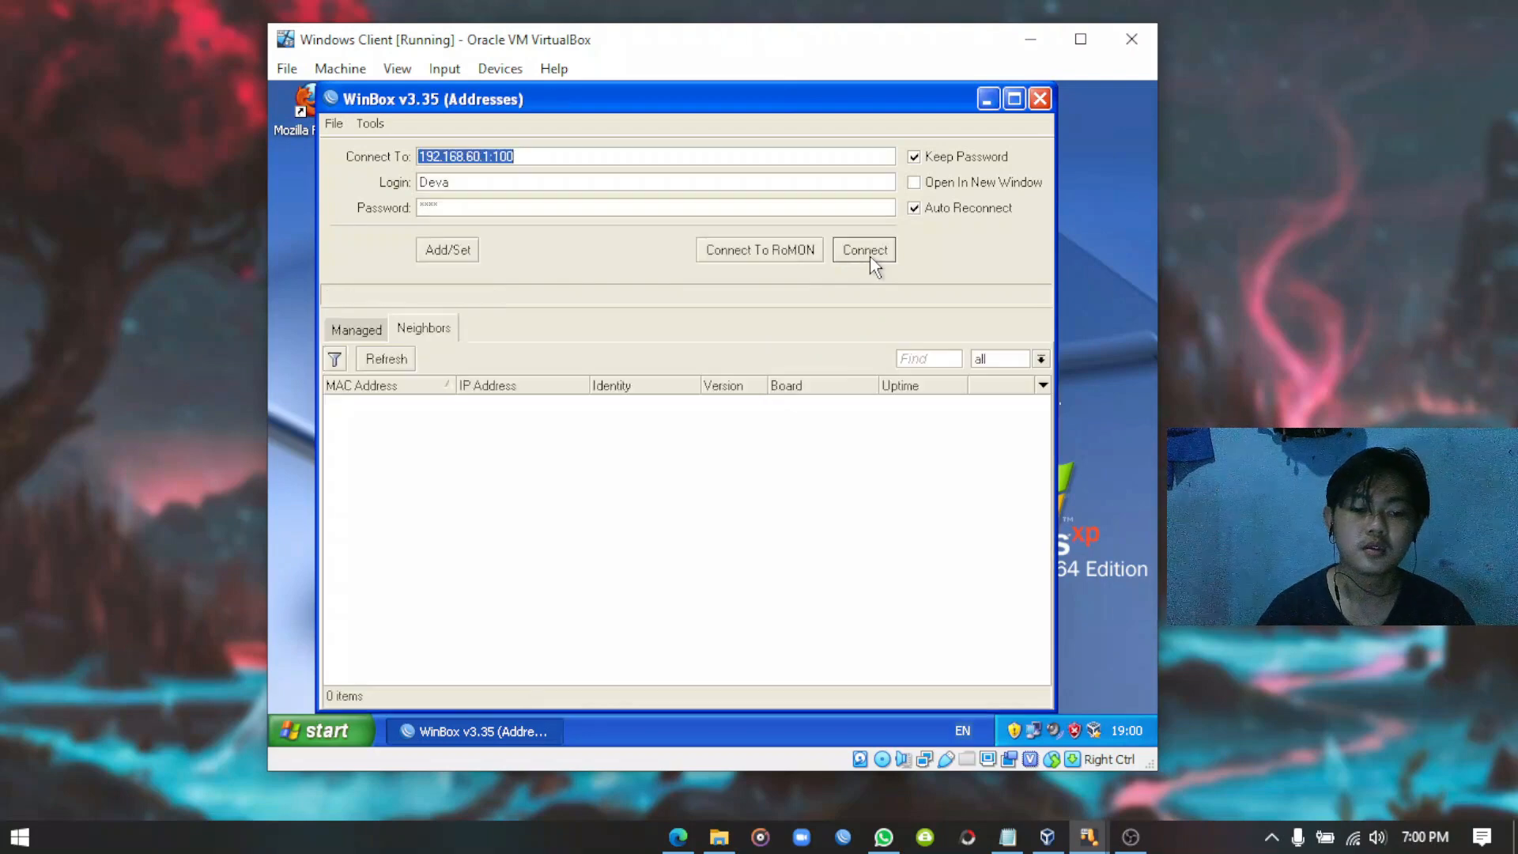
# Reconnect to the reset router by its MAC address from Neighbors as admin with no password.
pyautogui.click(440, 327)
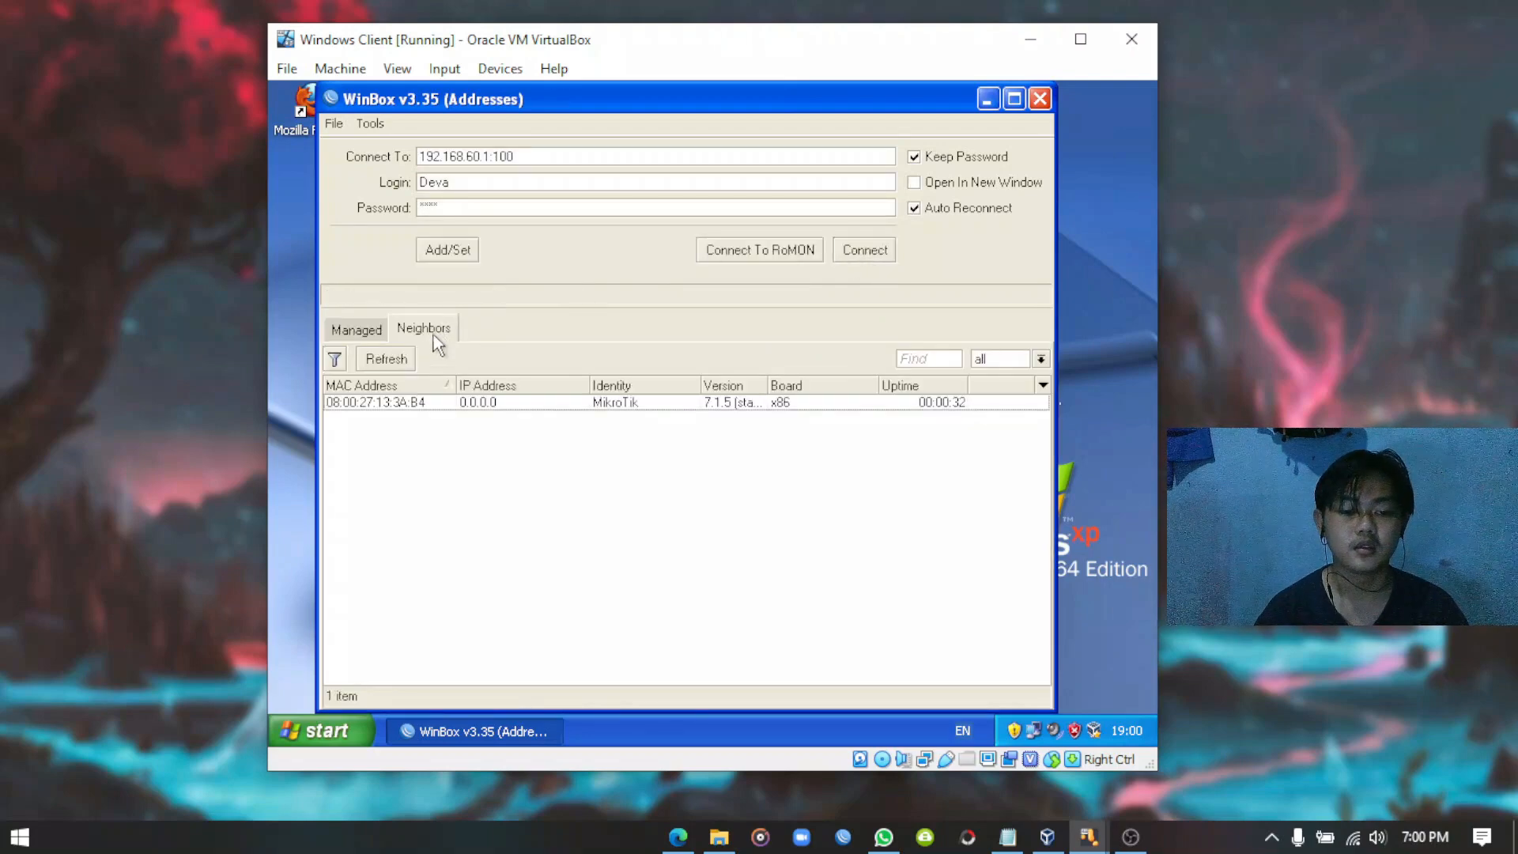
pyautogui.click(372, 404)
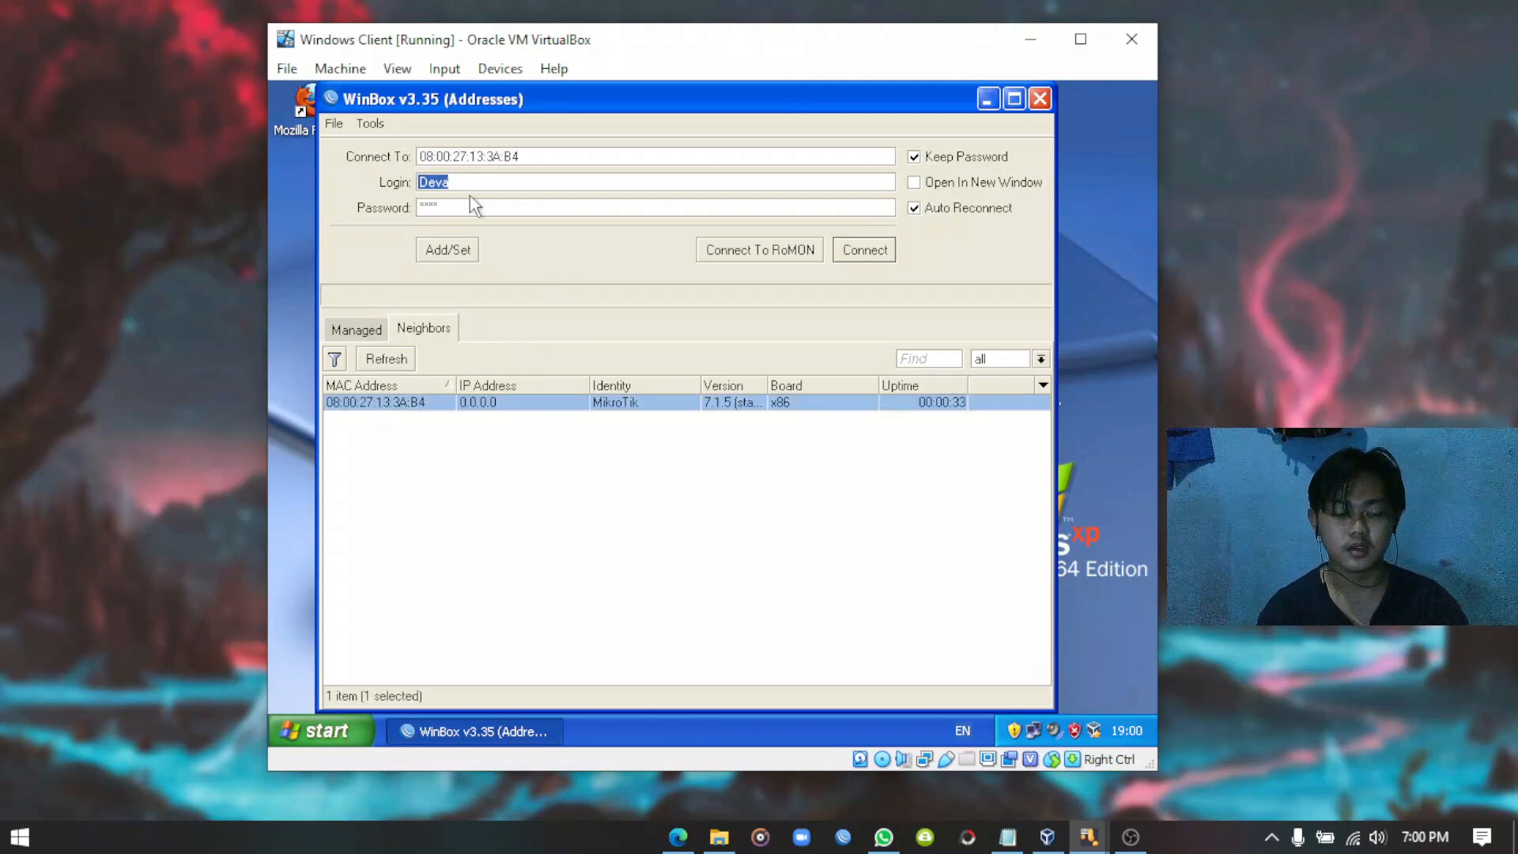
pyautogui.press('BackSpace')
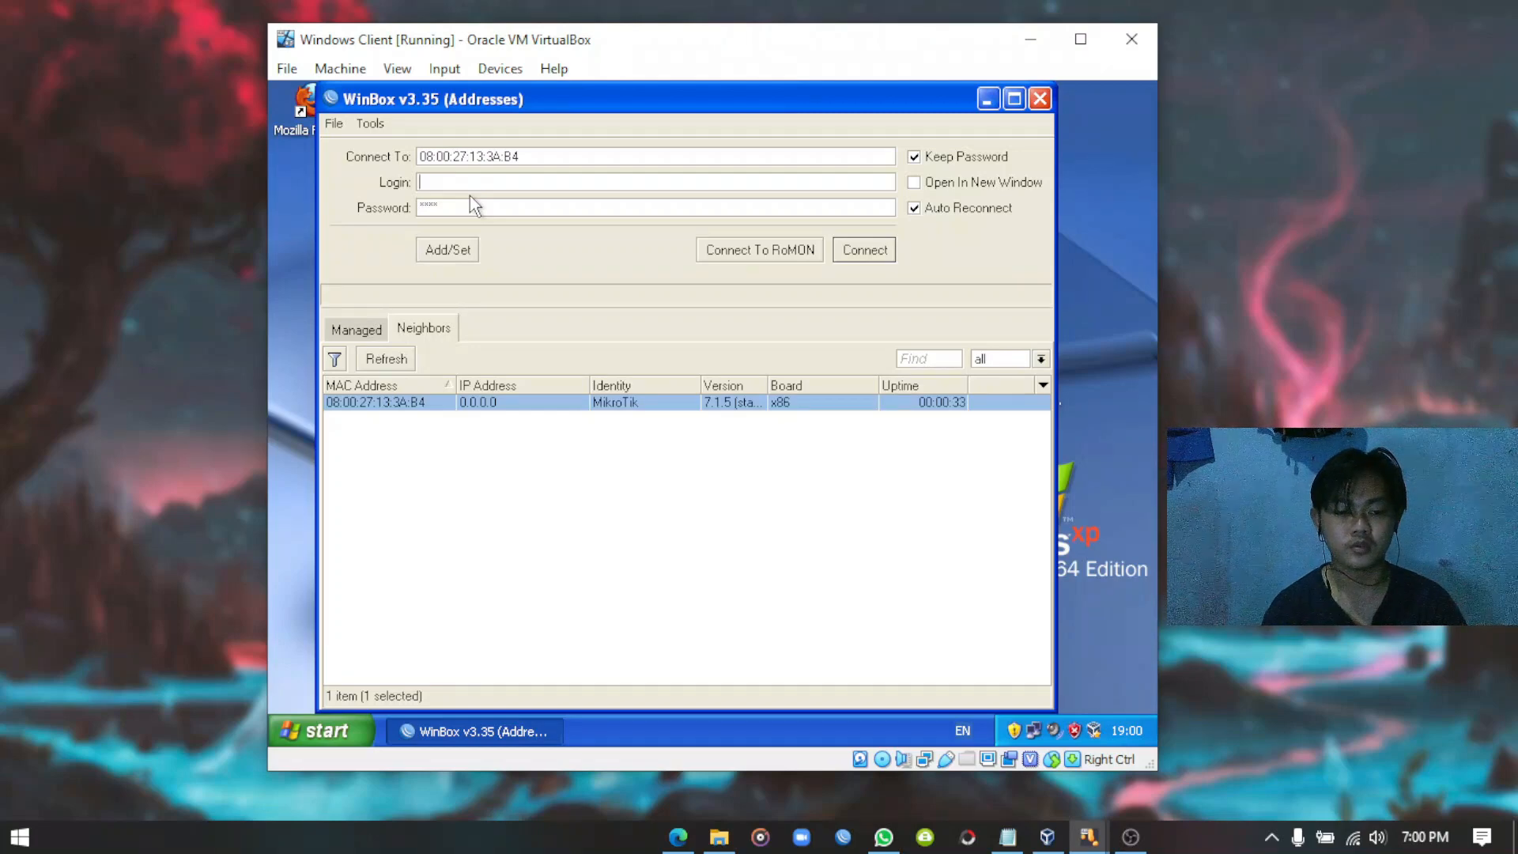
pyautogui.write('admin')
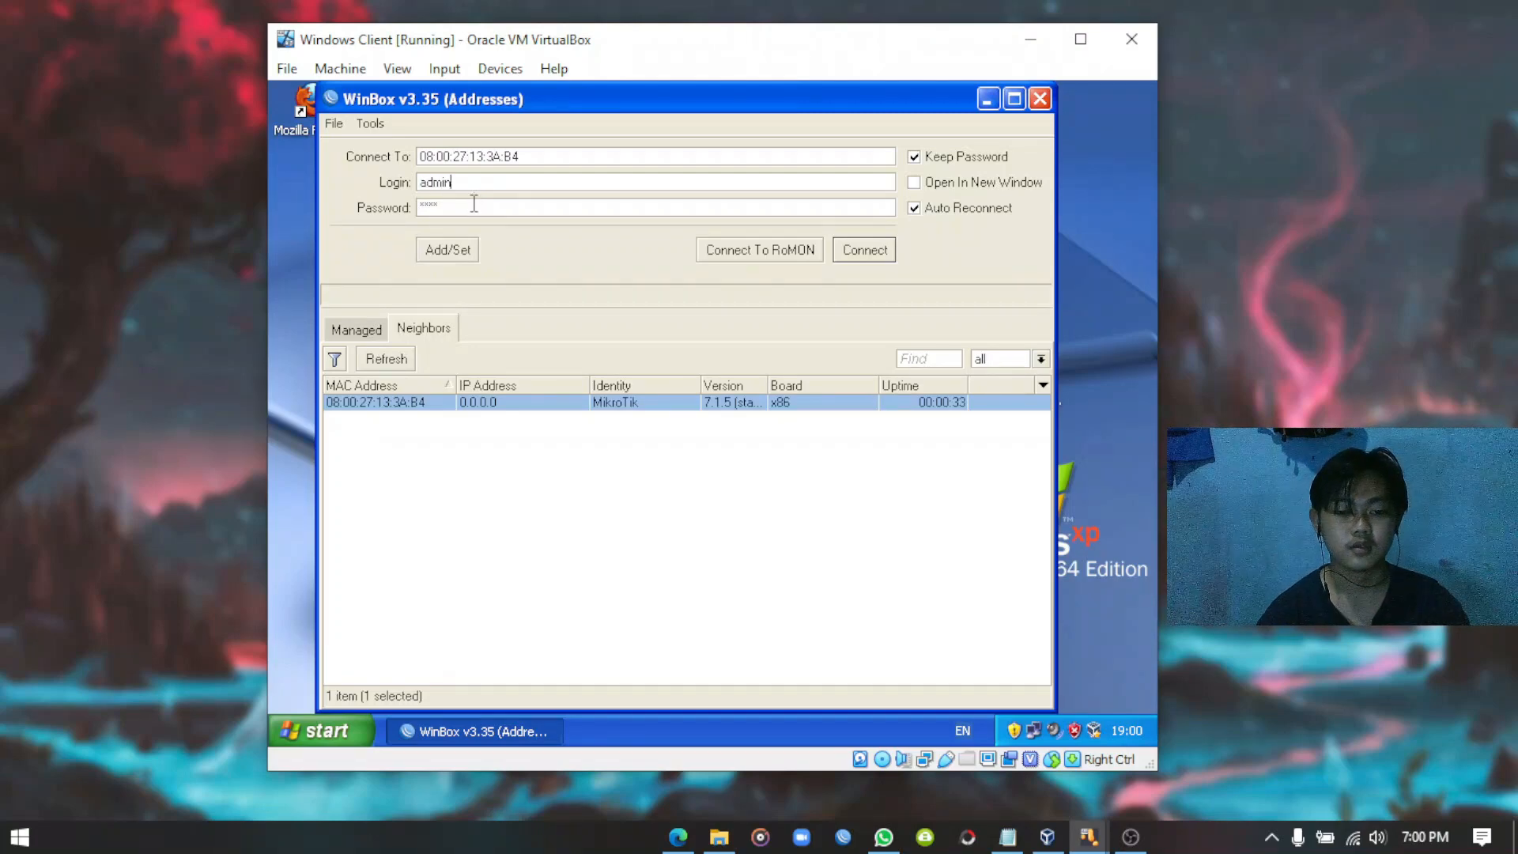
pyautogui.press('Tab')
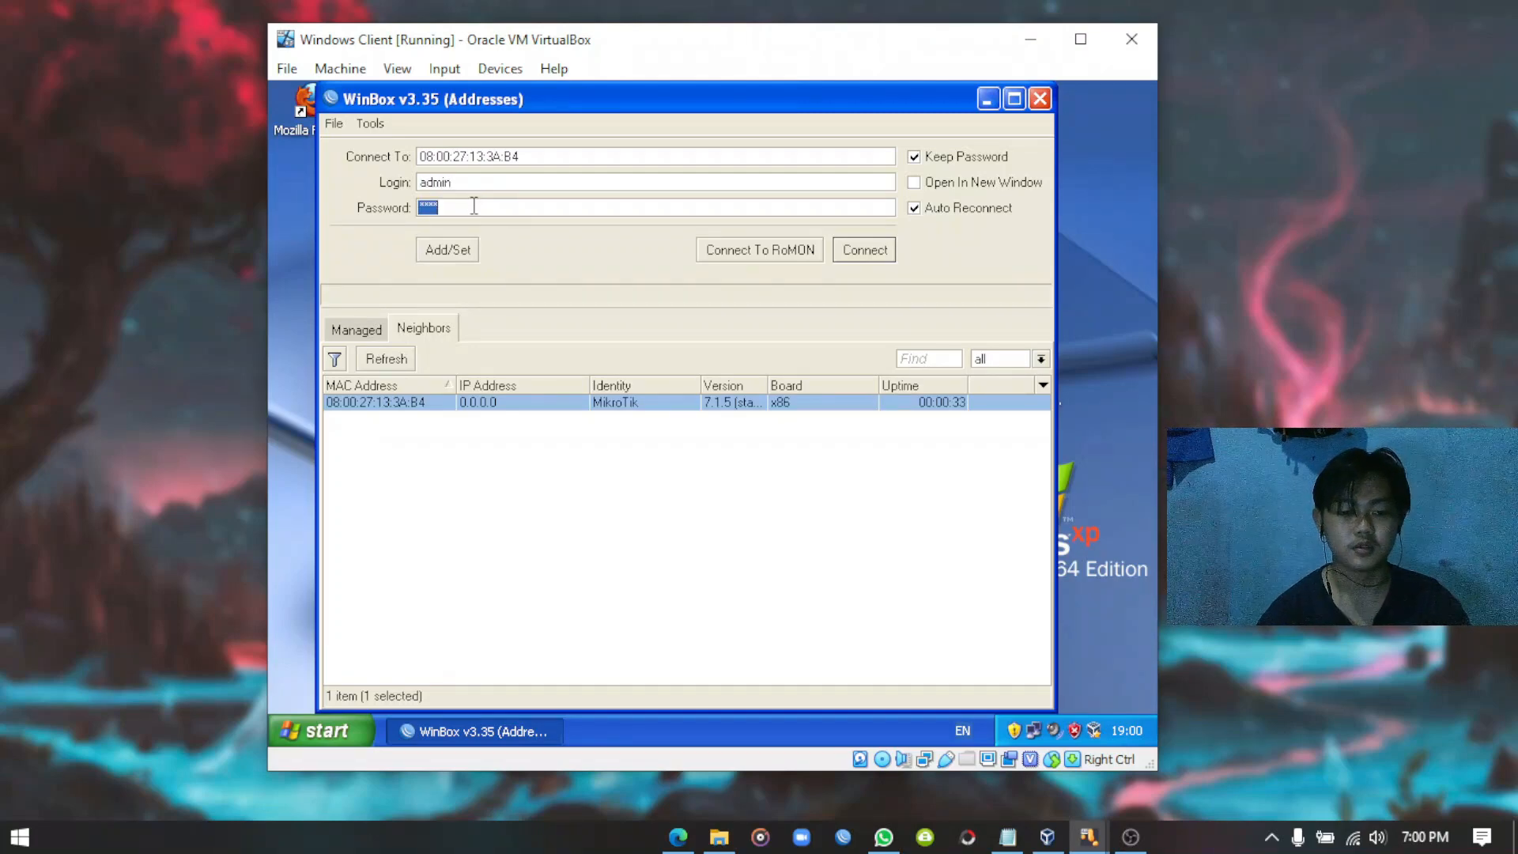
pyautogui.press('BackSpace')
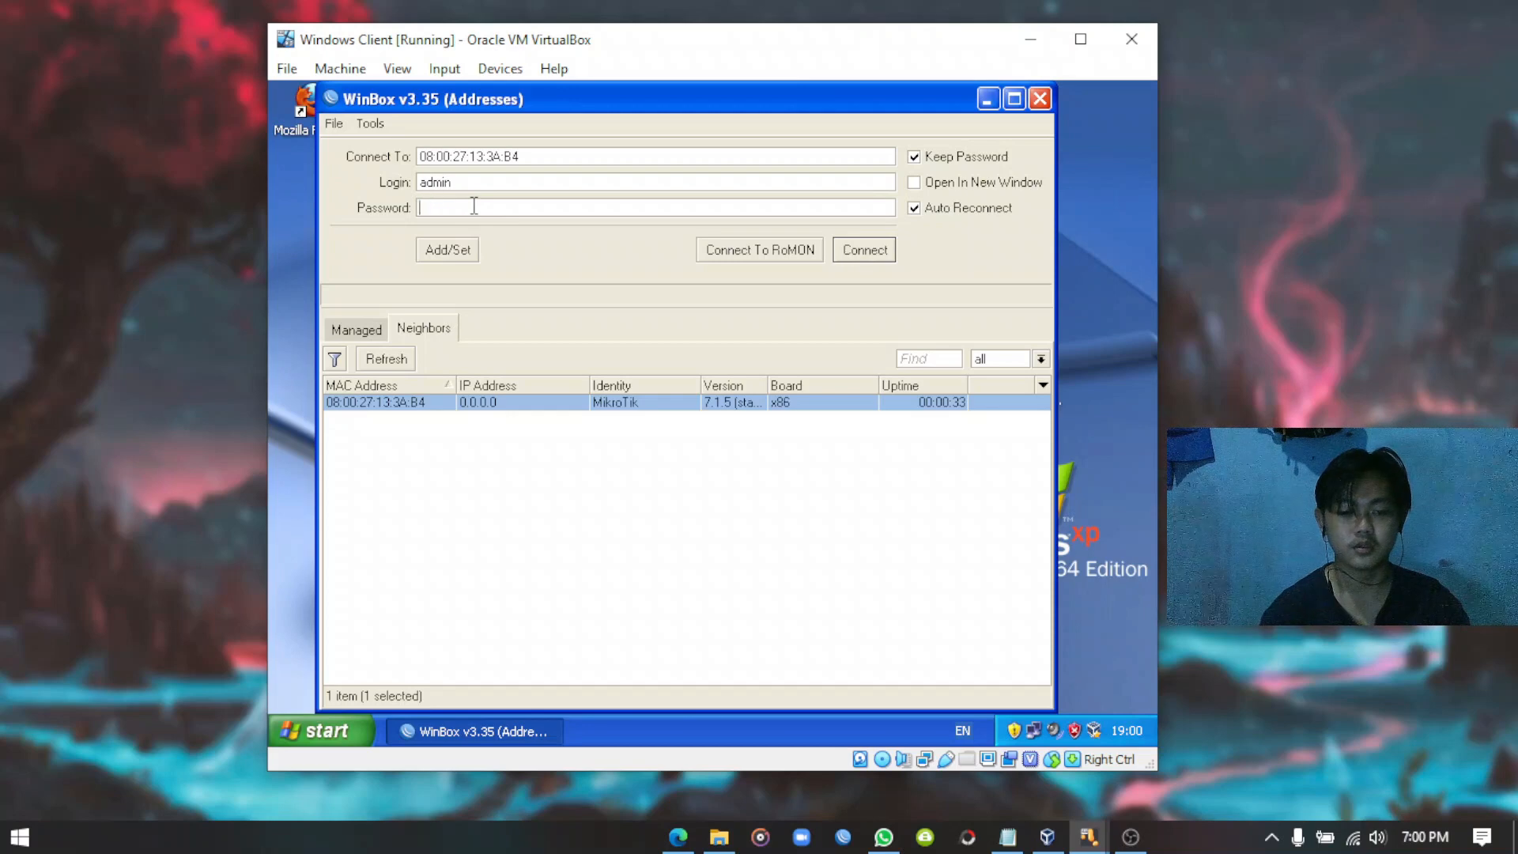
pyautogui.click(838, 255)
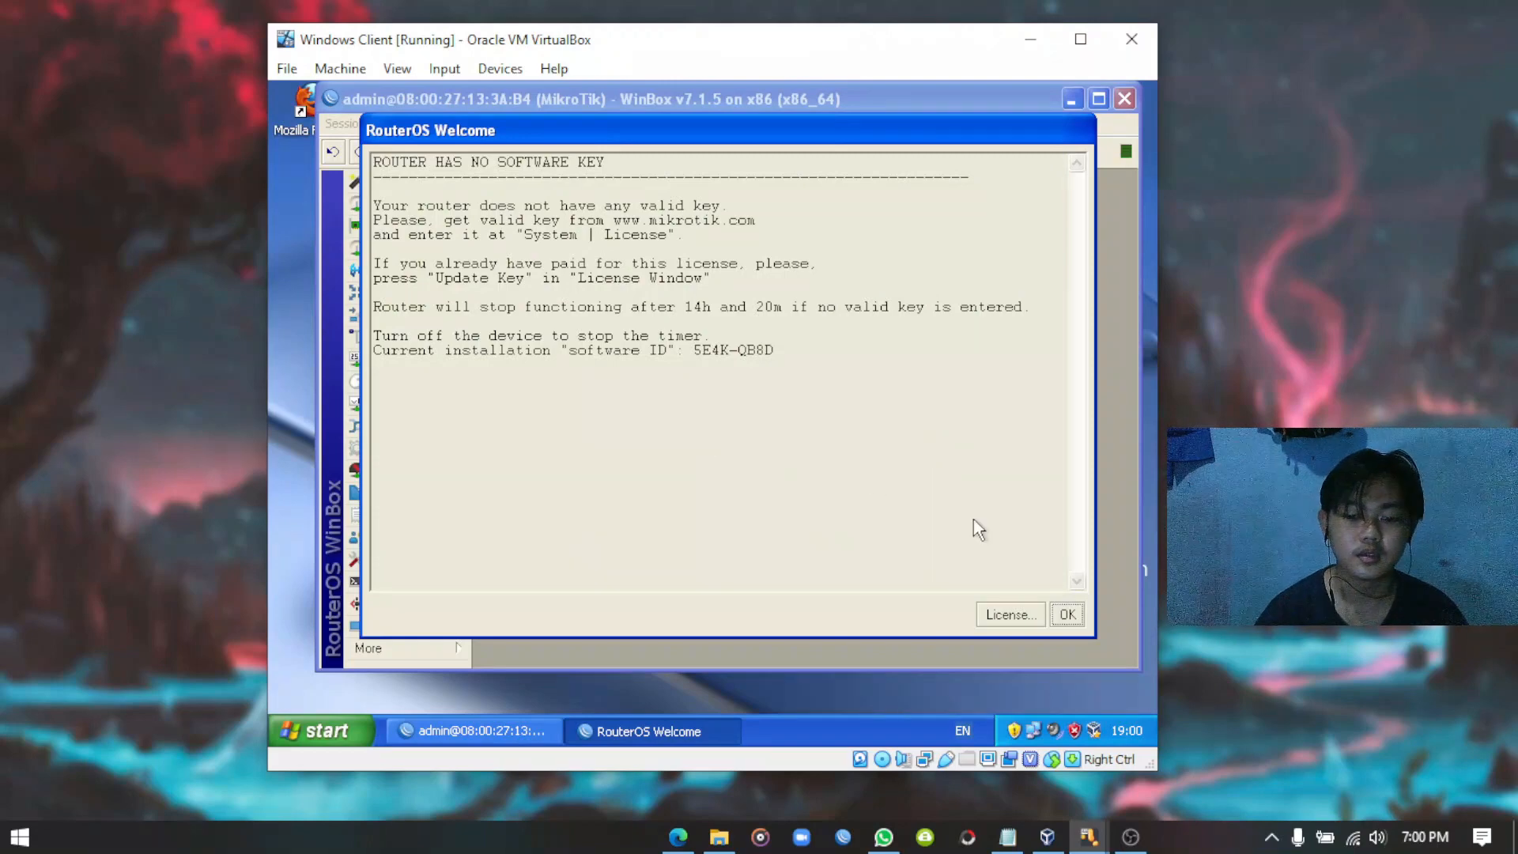
# Dismiss the welcome notice and restore DevaWifi-20220413-1858.backup from Files, confirming the reboot.
pyautogui.click(1068, 617)
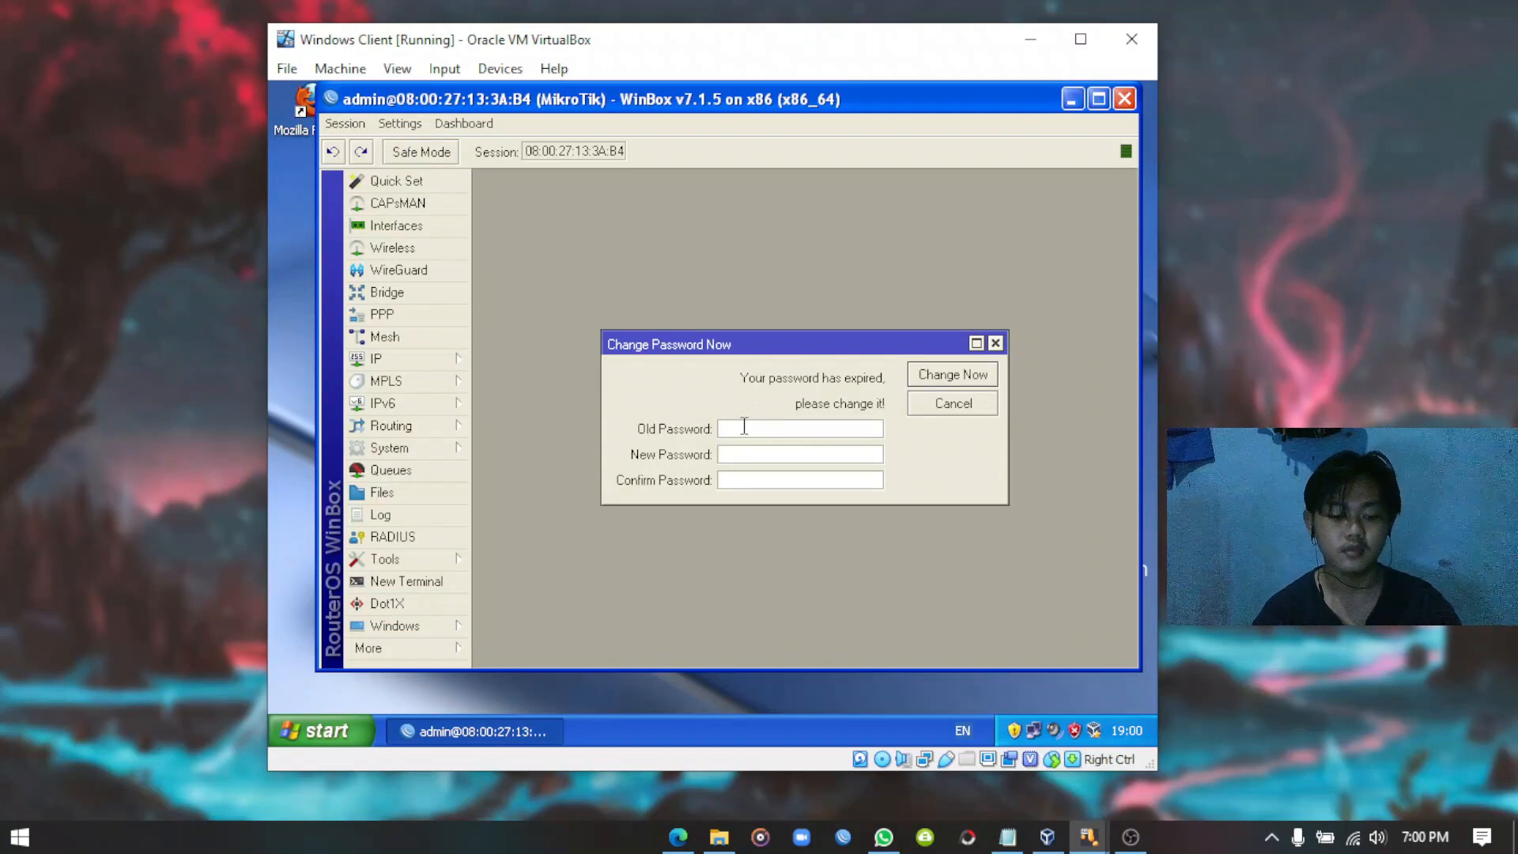
pyautogui.click(412, 490)
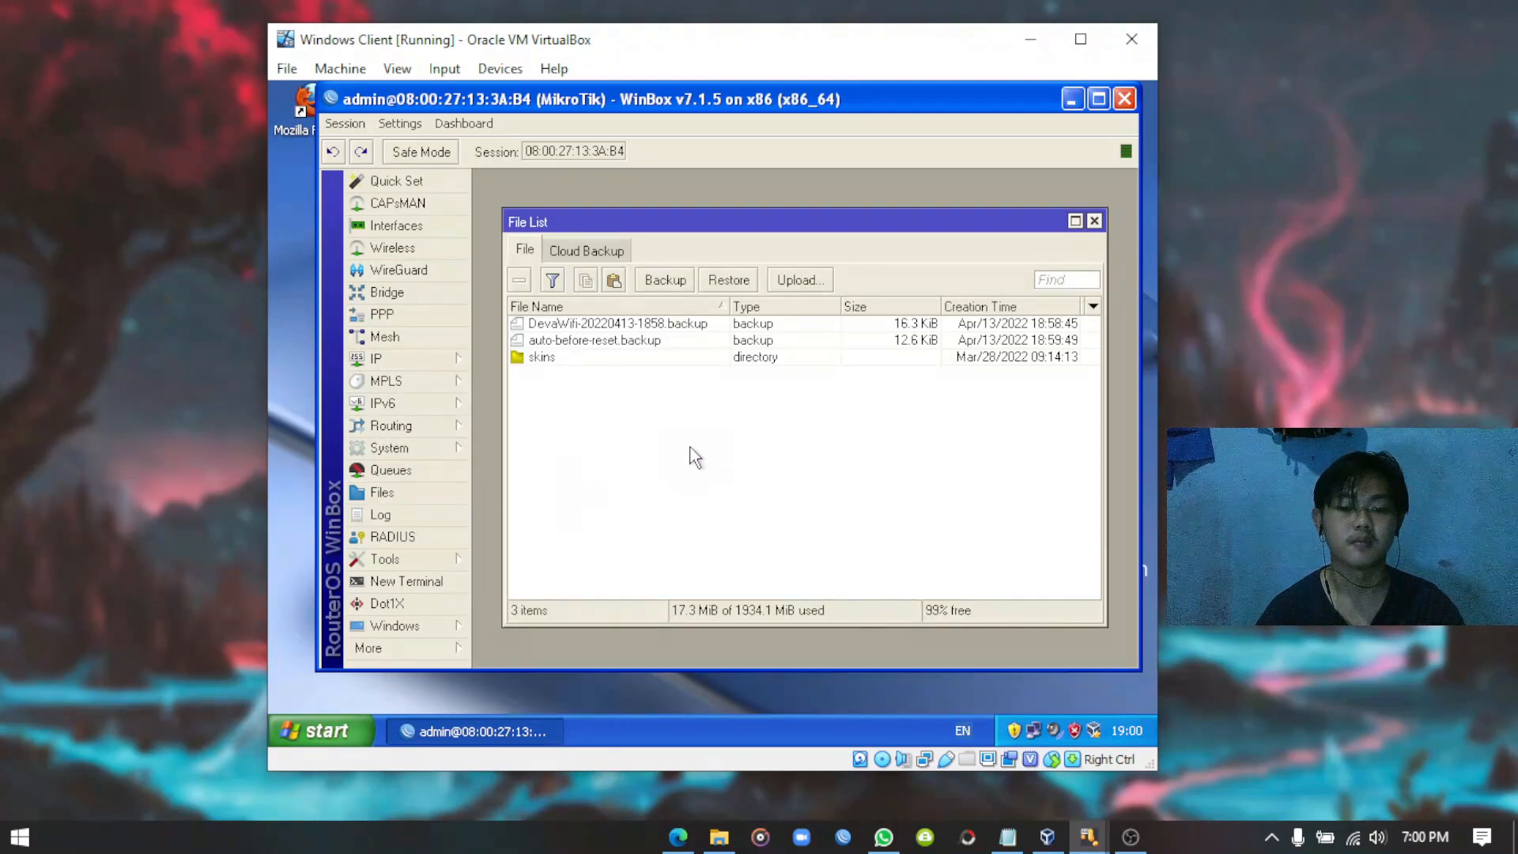
pyautogui.click(623, 329)
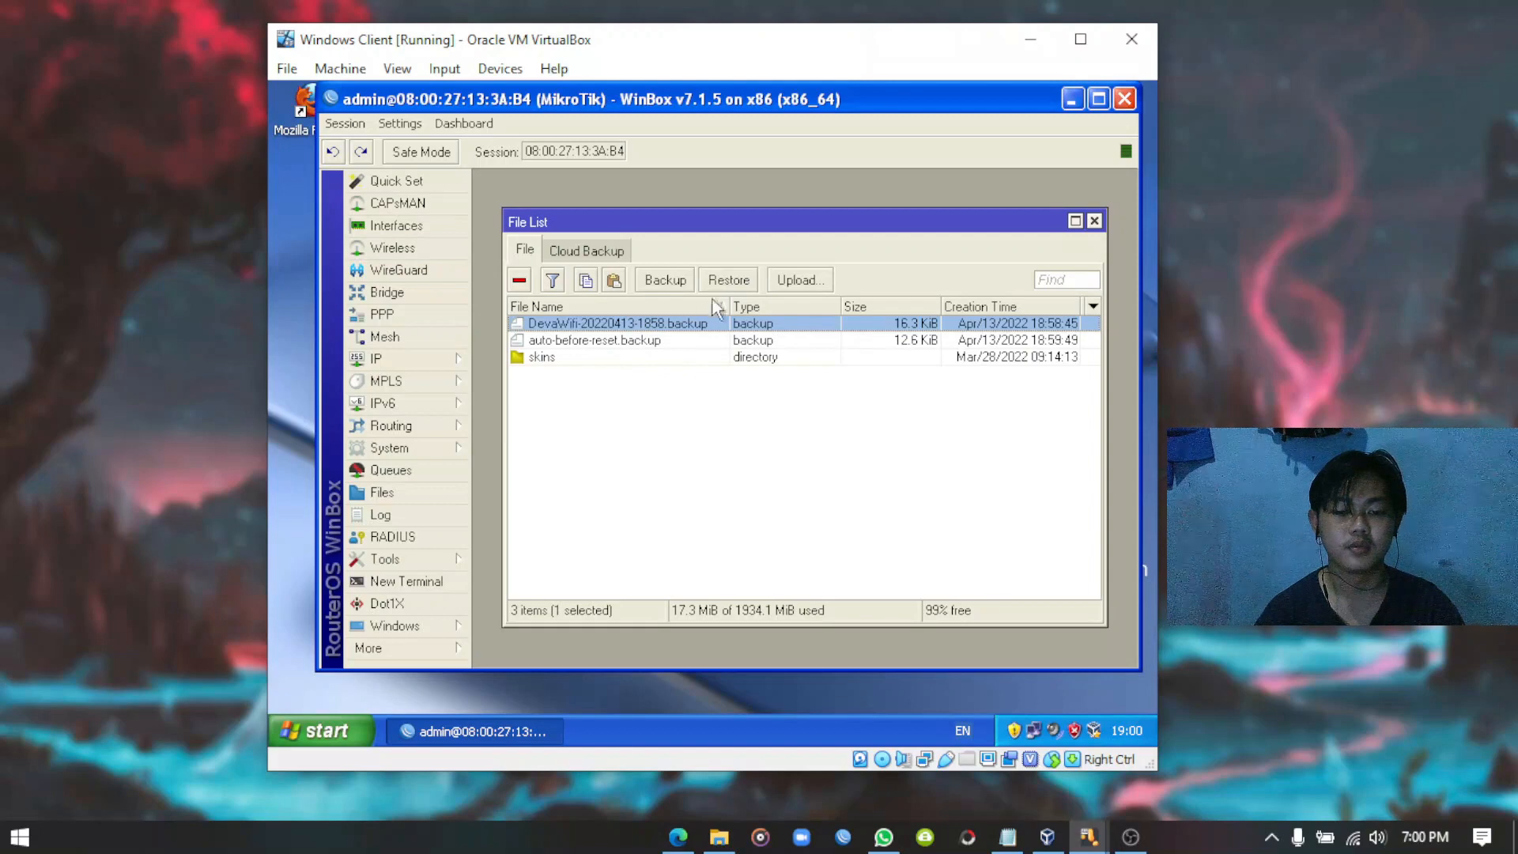
pyautogui.click(731, 281)
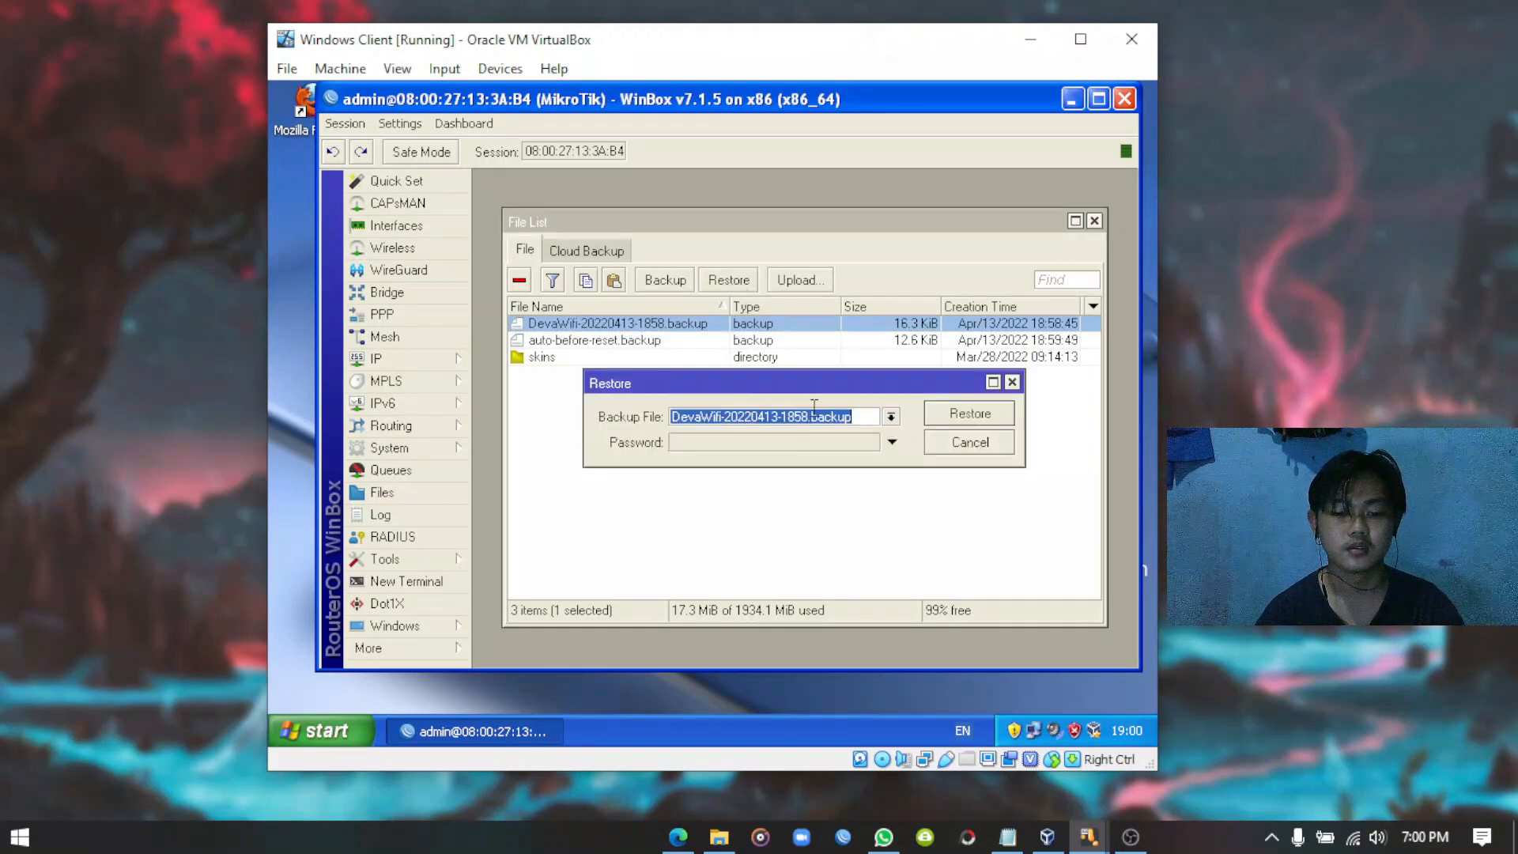
pyautogui.click(979, 413)
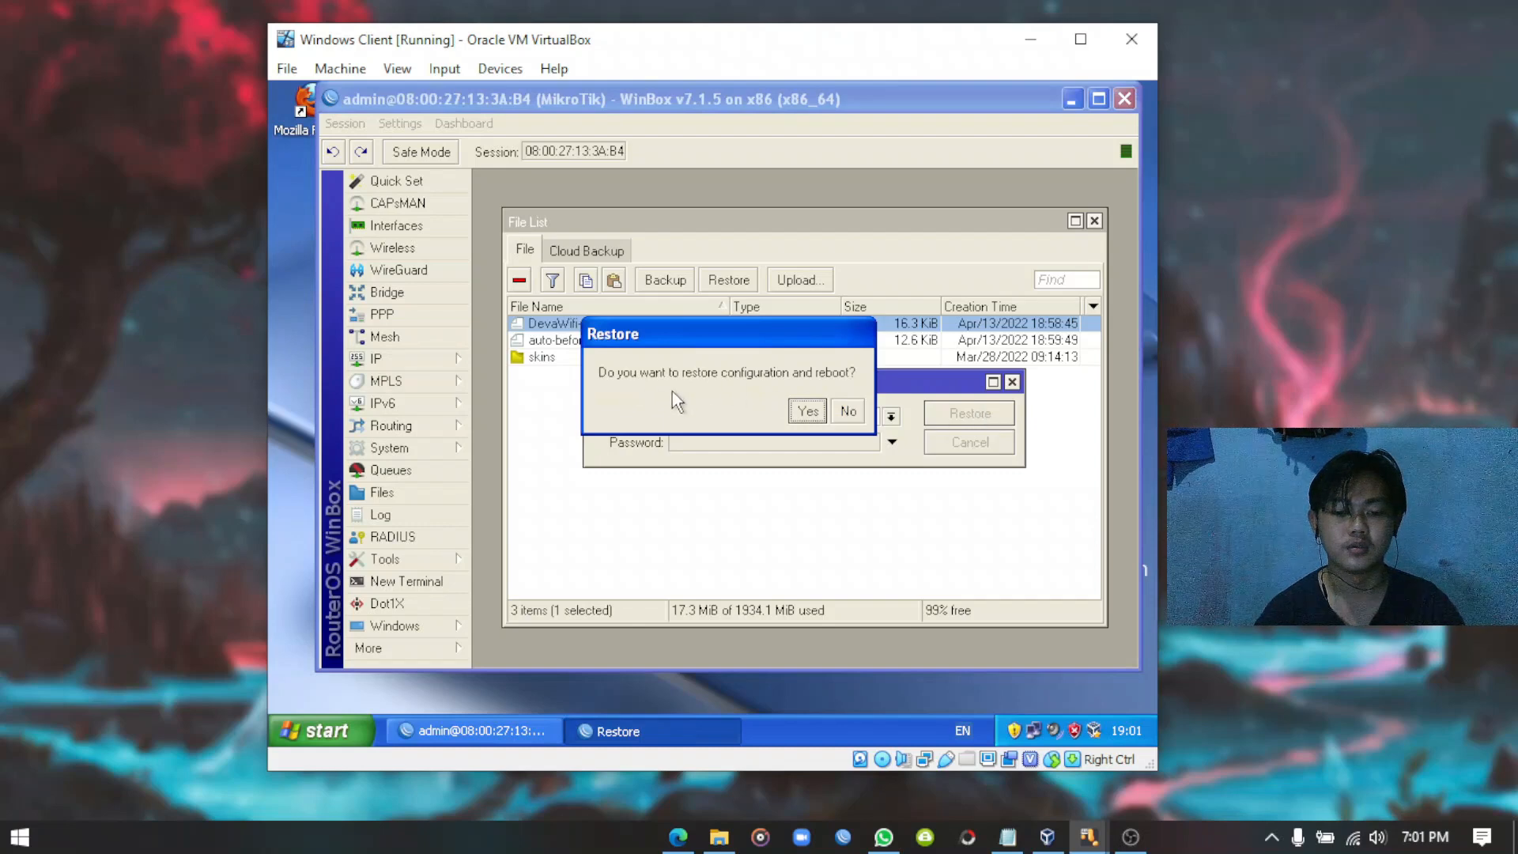
pyautogui.click(806, 411)
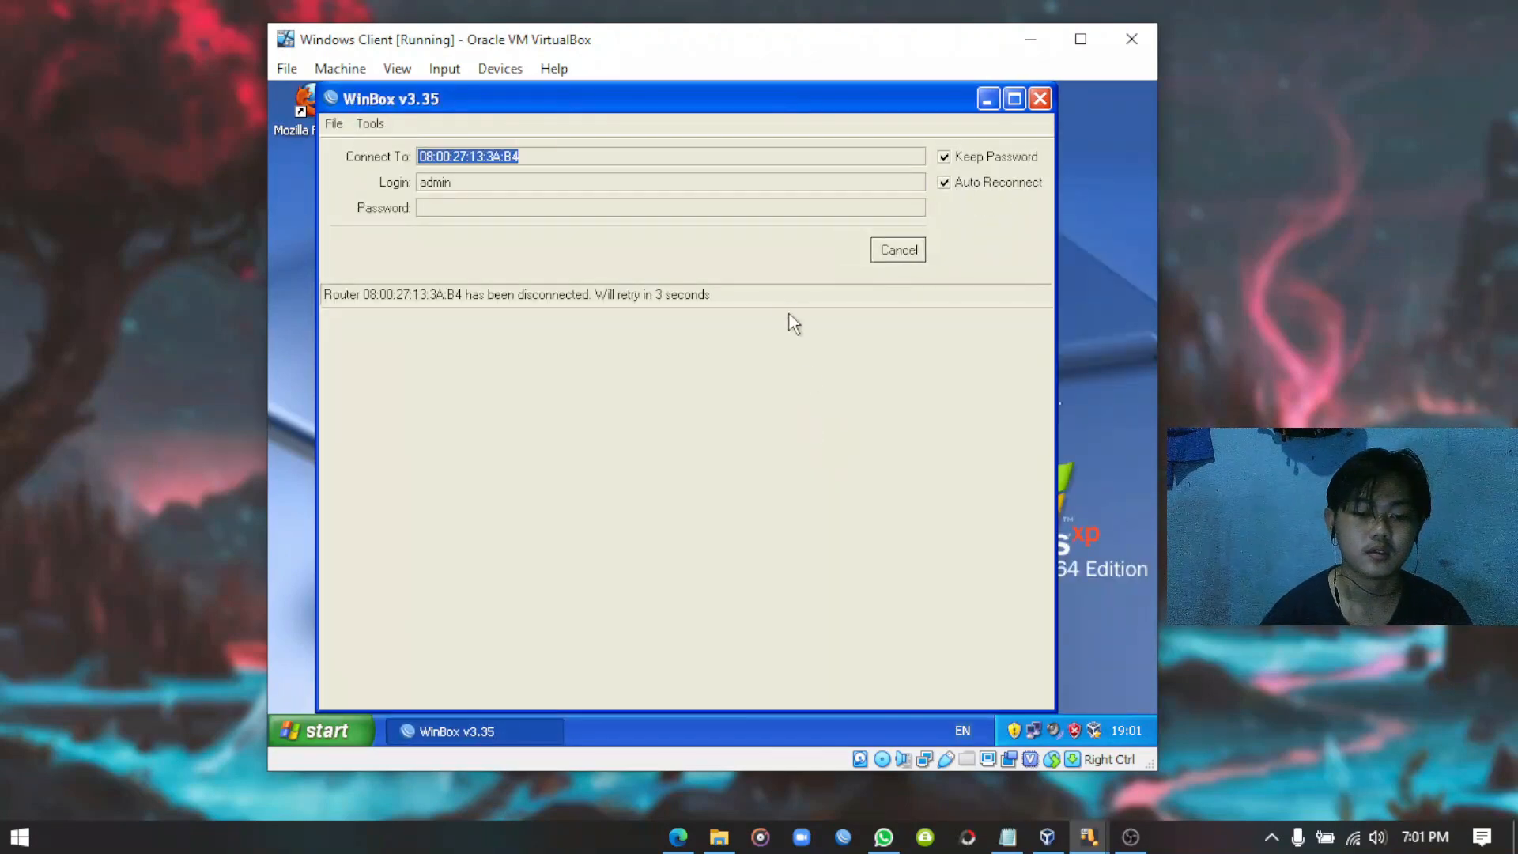
# Stop the reconnect attempt and clear the old MAC address and admin login fields.
pyautogui.click(905, 251)
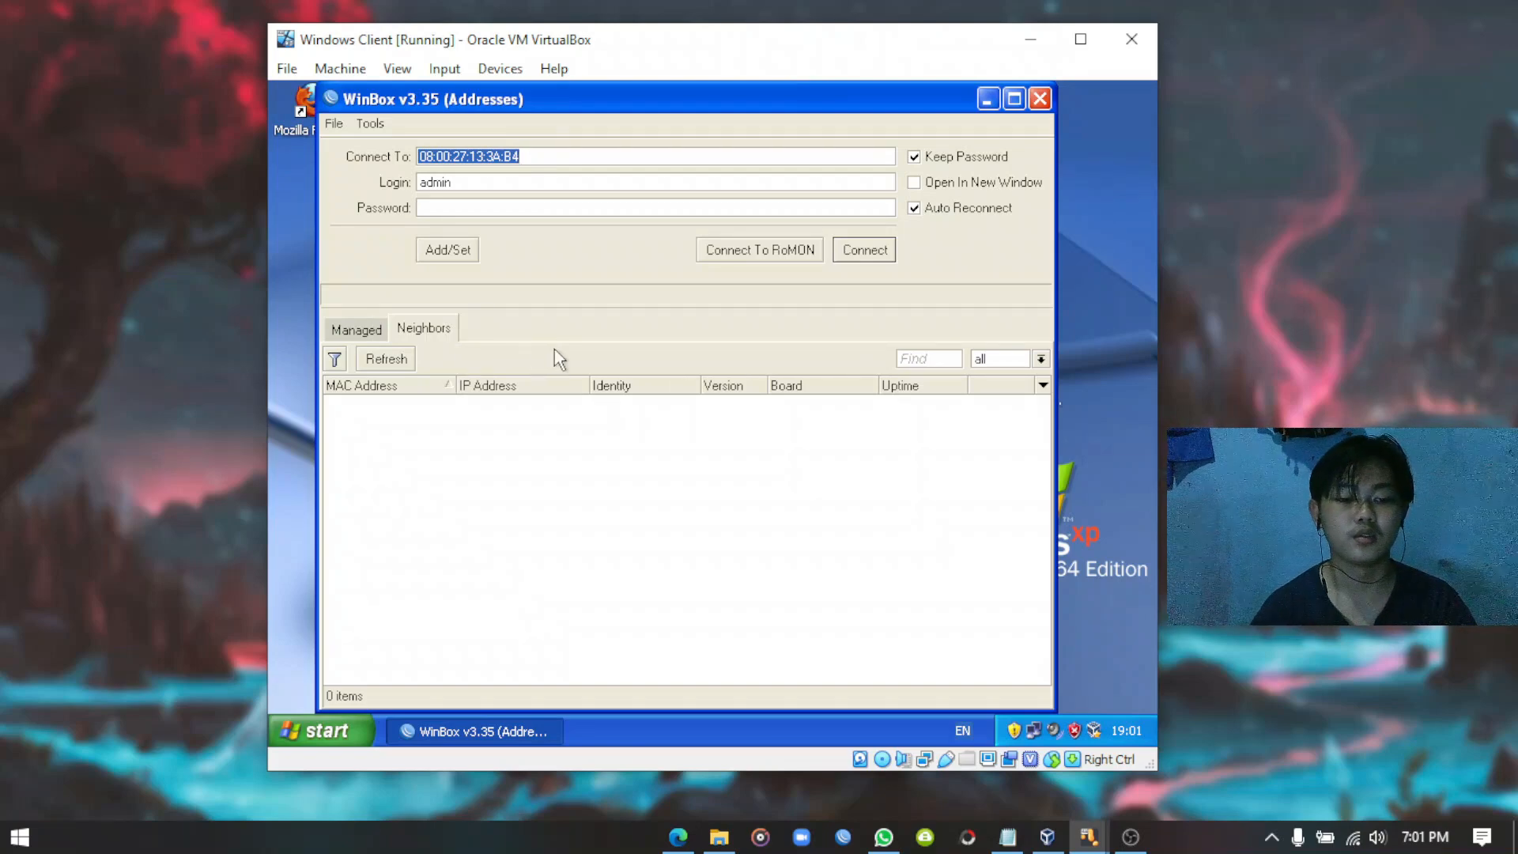
pyautogui.click(398, 359)
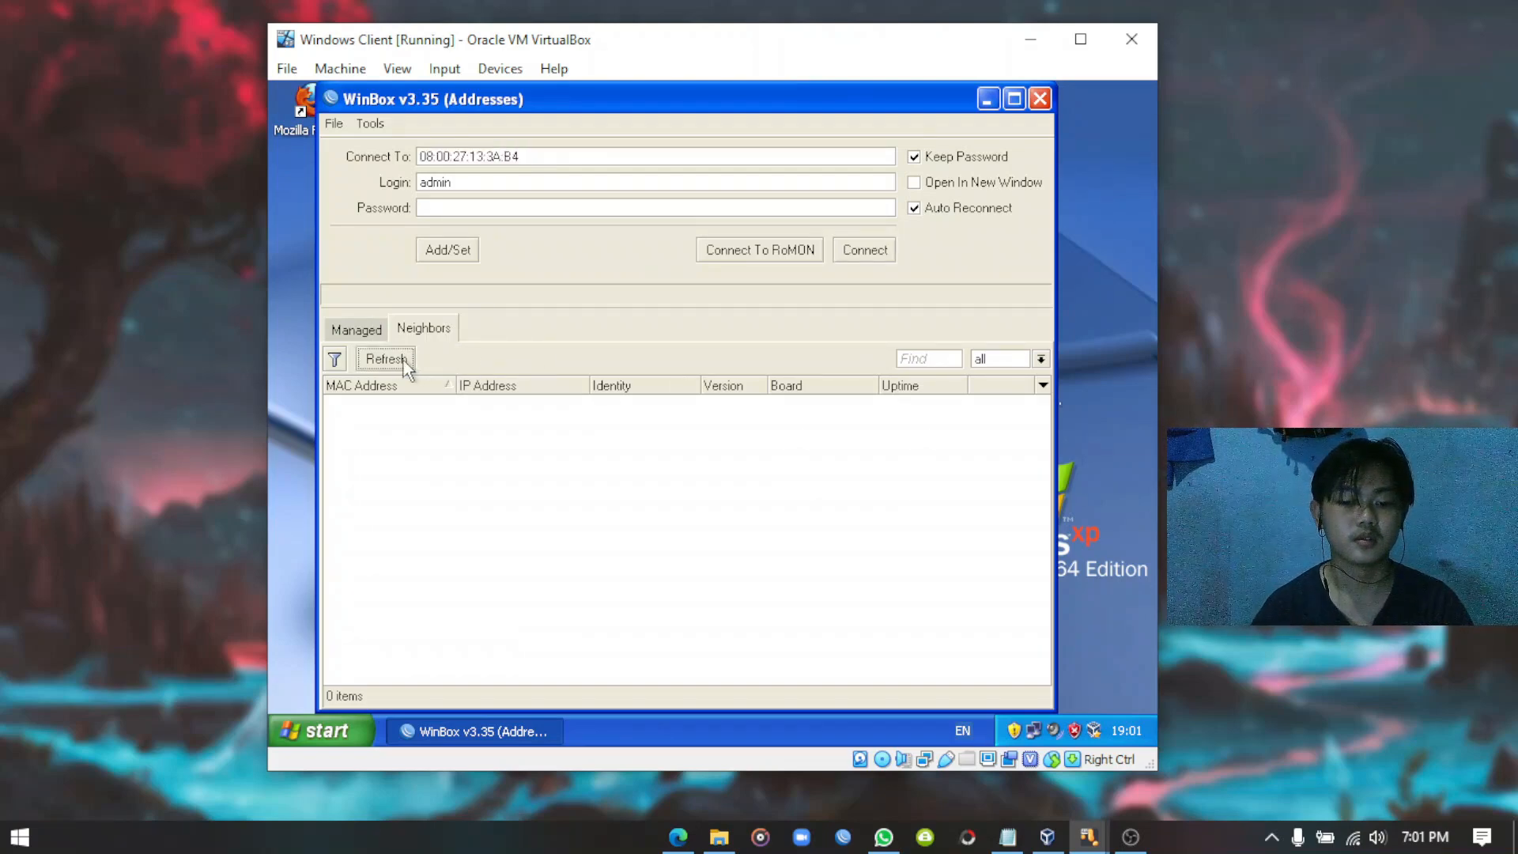
pyautogui.click(547, 157)
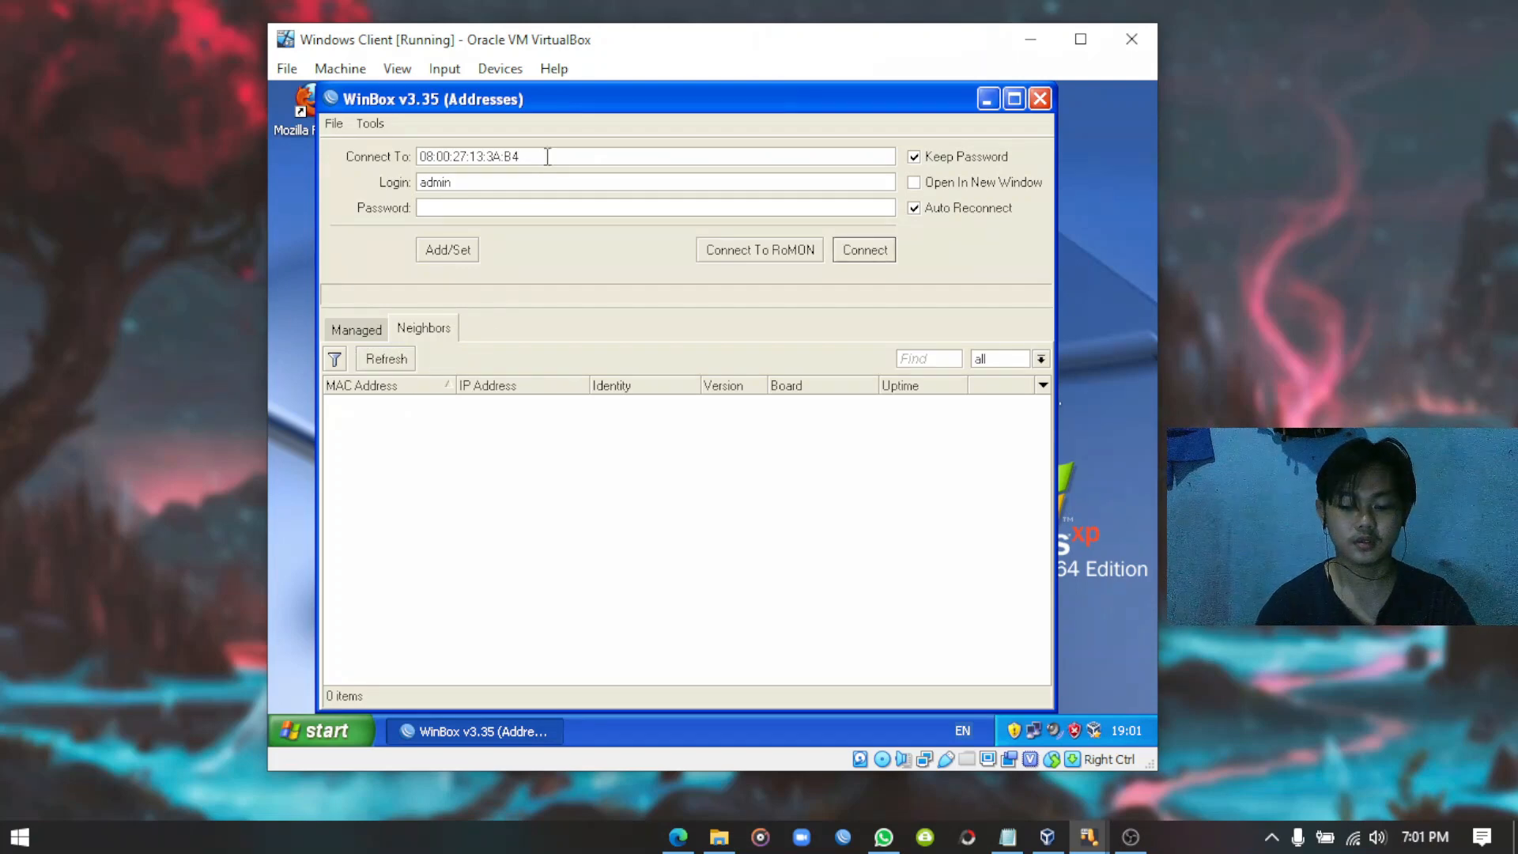
pyautogui.press('BackSpace')
pyautogui.press('BackSpace')
pyautogui.press('BackSpace')
pyautogui.press('BackSpace')
pyautogui.press('BackSpace')
pyautogui.press('BackSpace')
pyautogui.press('BackSpace')
pyautogui.press('BackSpace')
pyautogui.press('BackSpace')
pyautogui.press('BackSpace')
pyautogui.press('BackSpace')
pyautogui.press('BackSpace')
pyautogui.press('BackSpace')
pyautogui.press('BackSpace')
pyautogui.press('BackSpace')
pyautogui.press('BackSpace')
pyautogui.press('BackSpace')
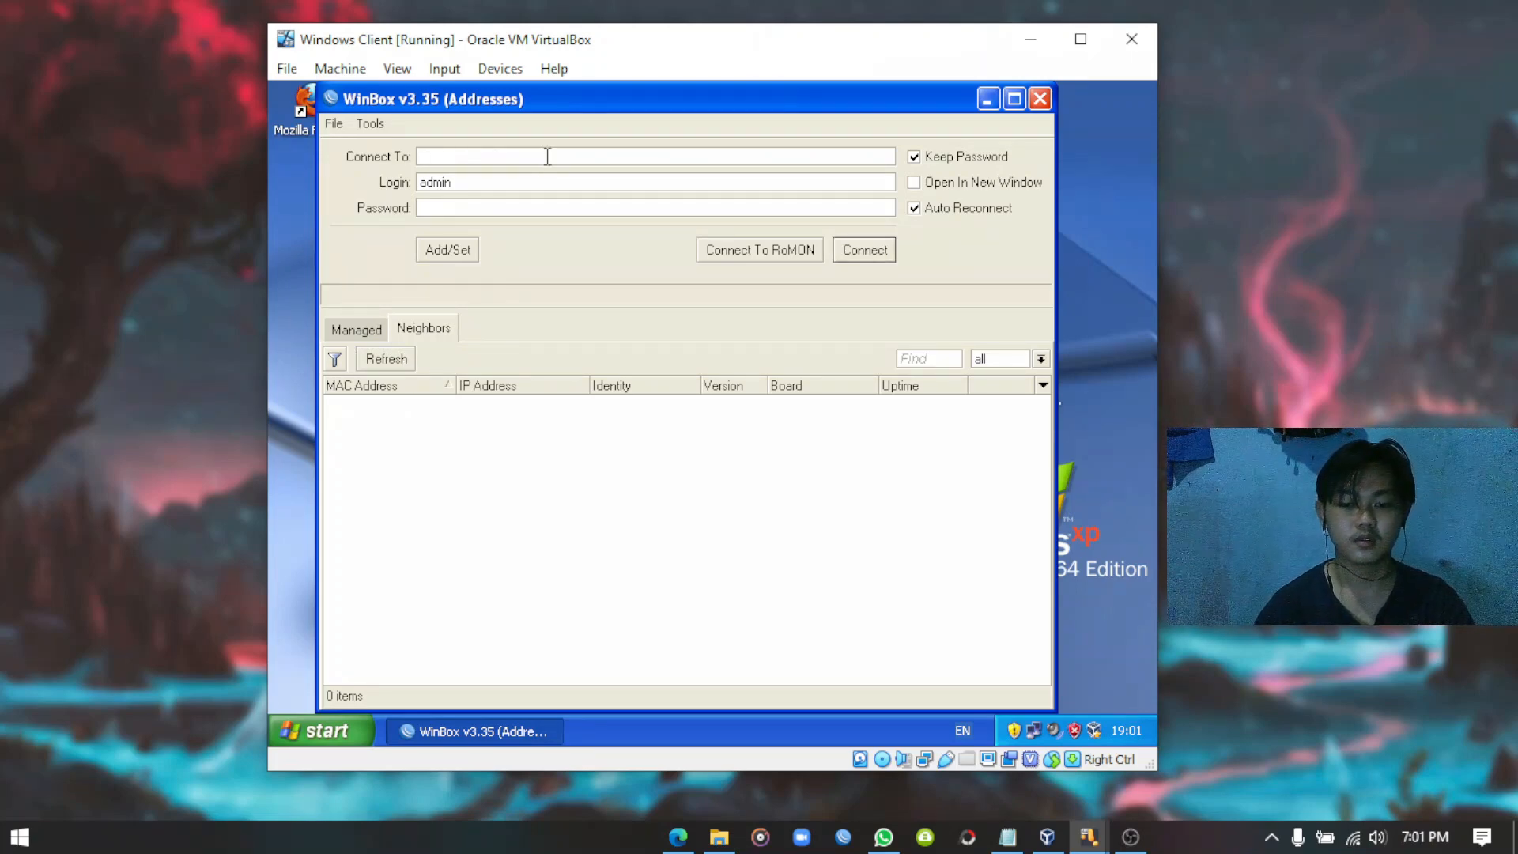
pyautogui.doubleClick(518, 182)
pyautogui.press('BackSpace')
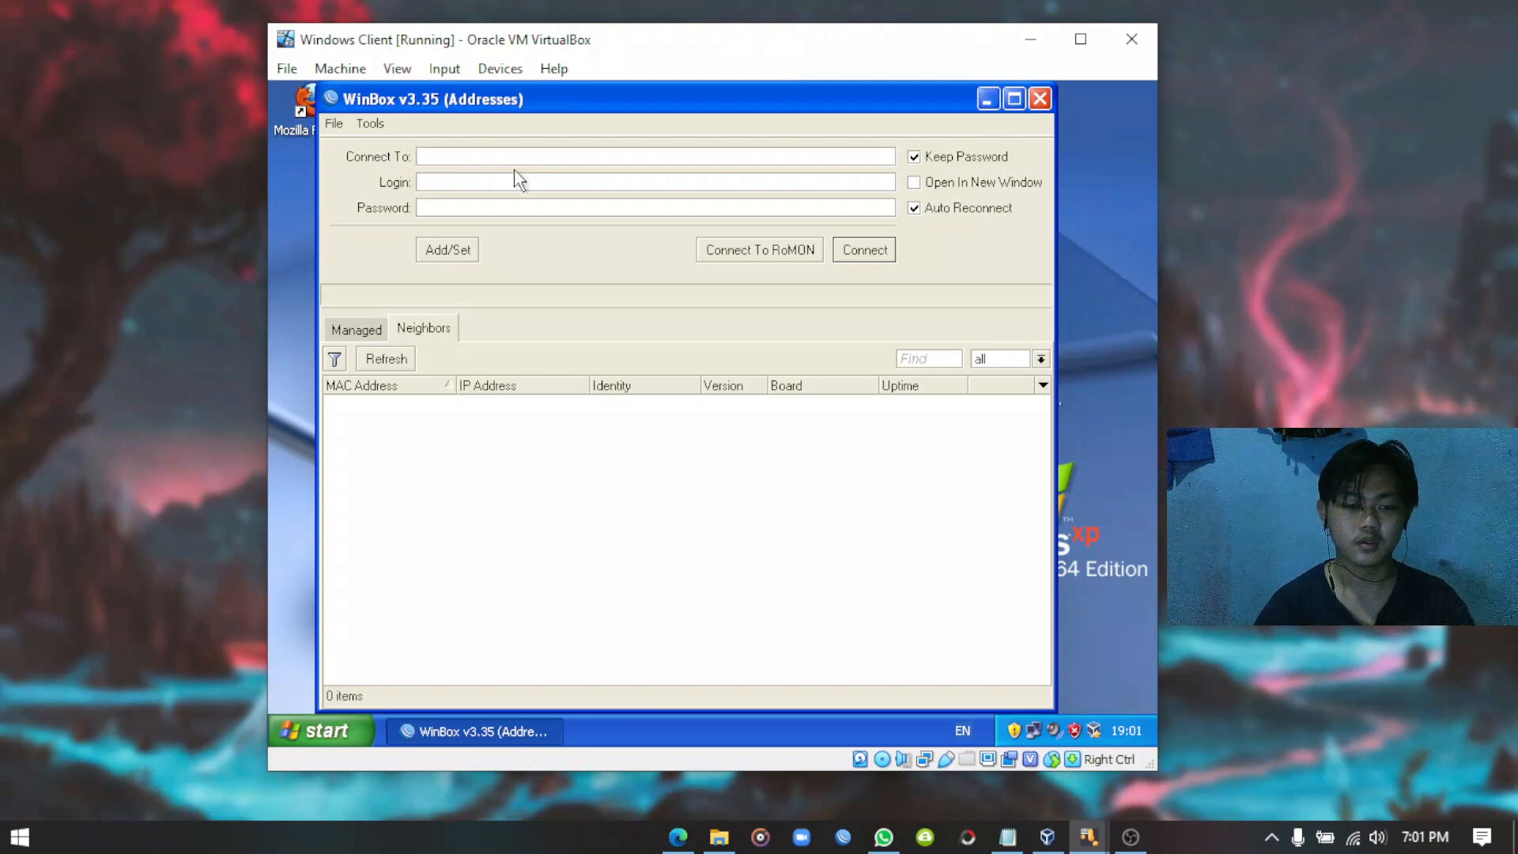
# Log in to 192.168.60.1:100 with the new admin user's name and password.
pyautogui.click(513, 157)
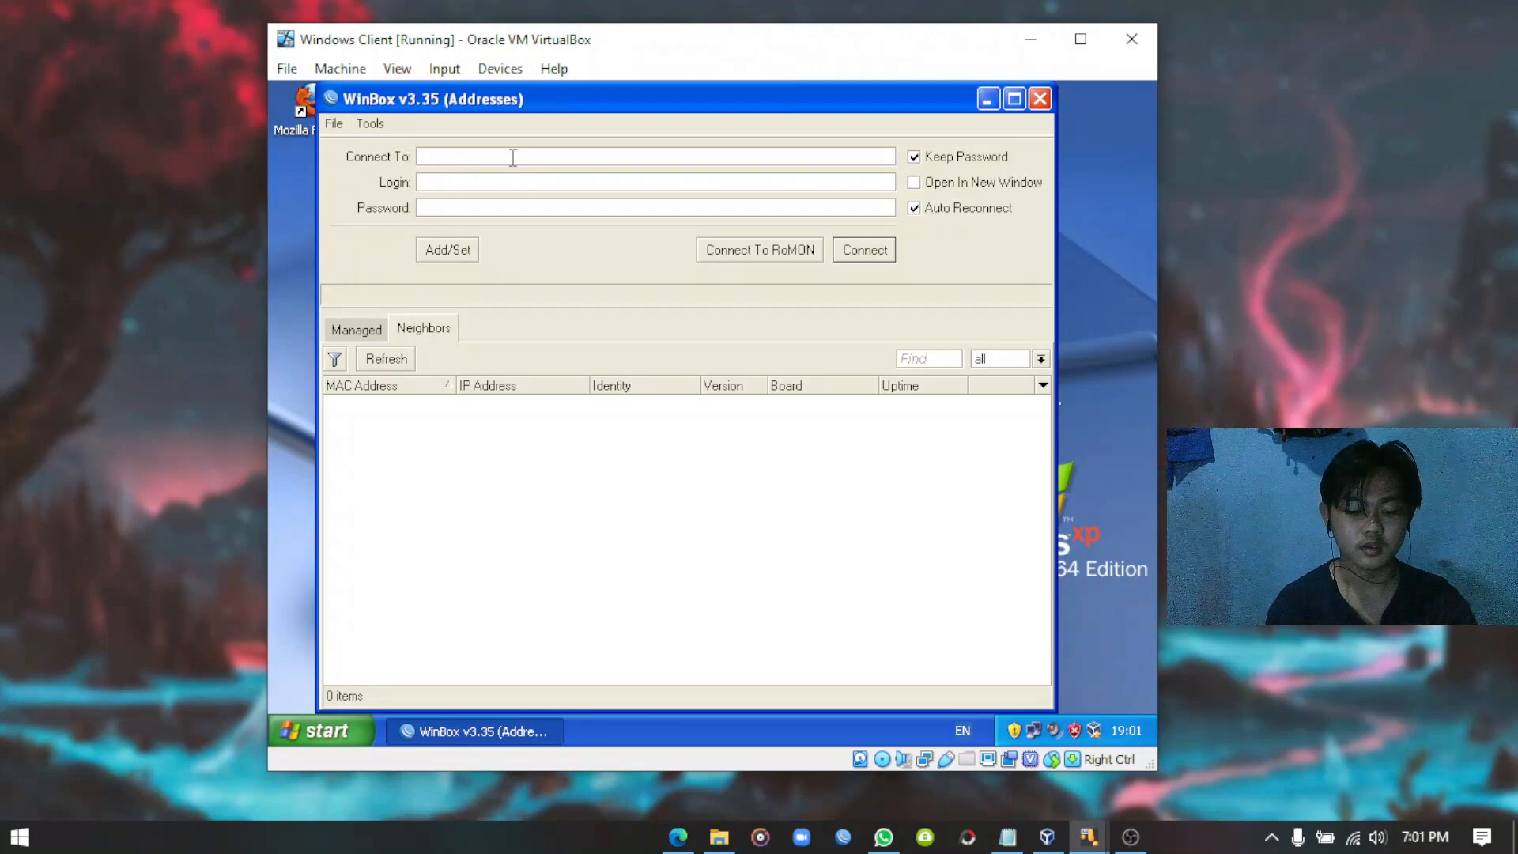
pyautogui.write('19')
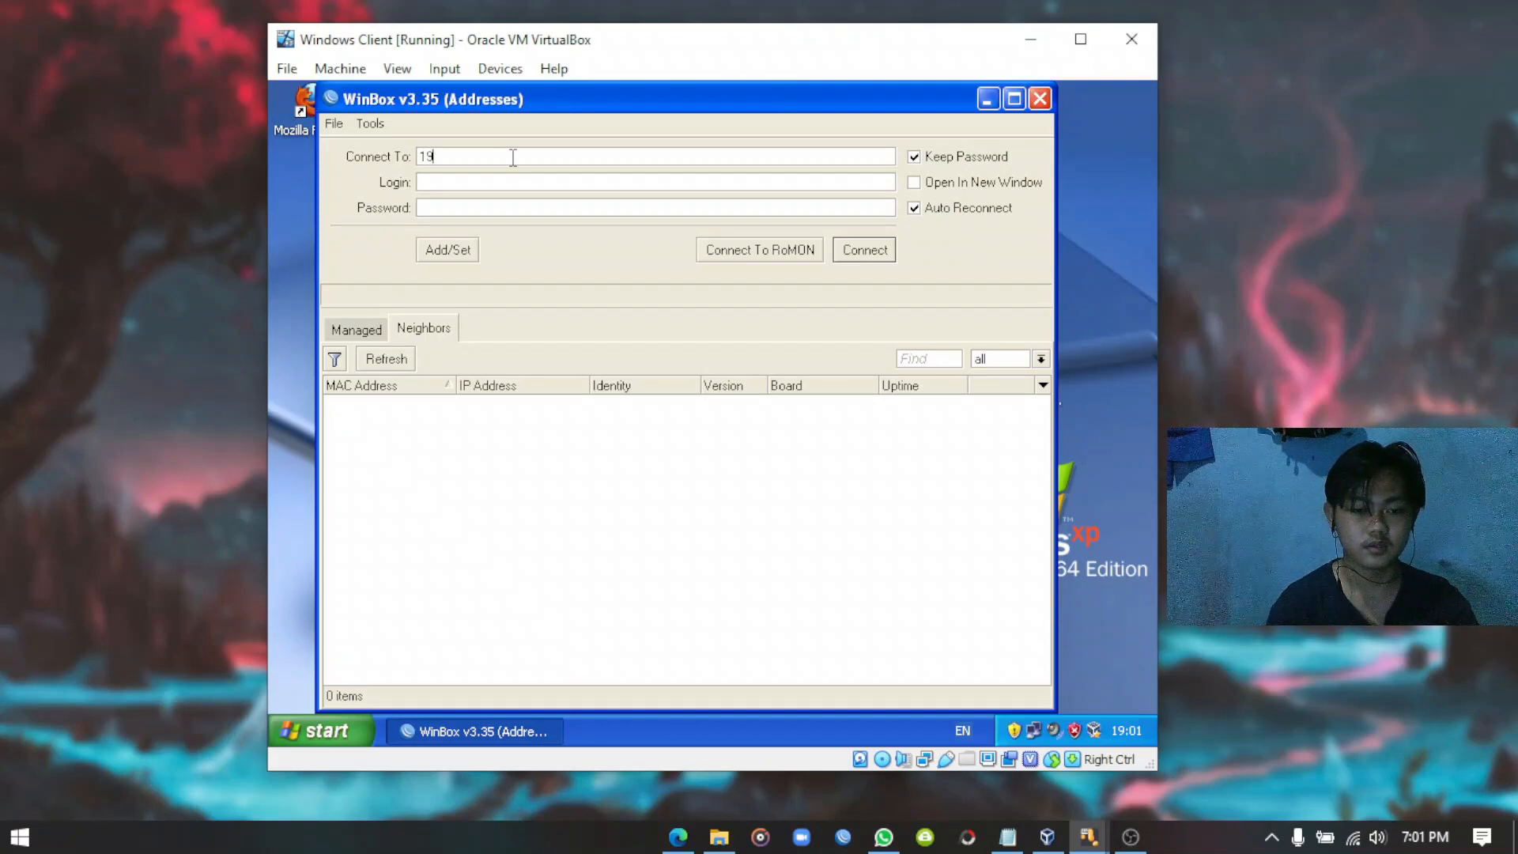
pyautogui.write('2.168')
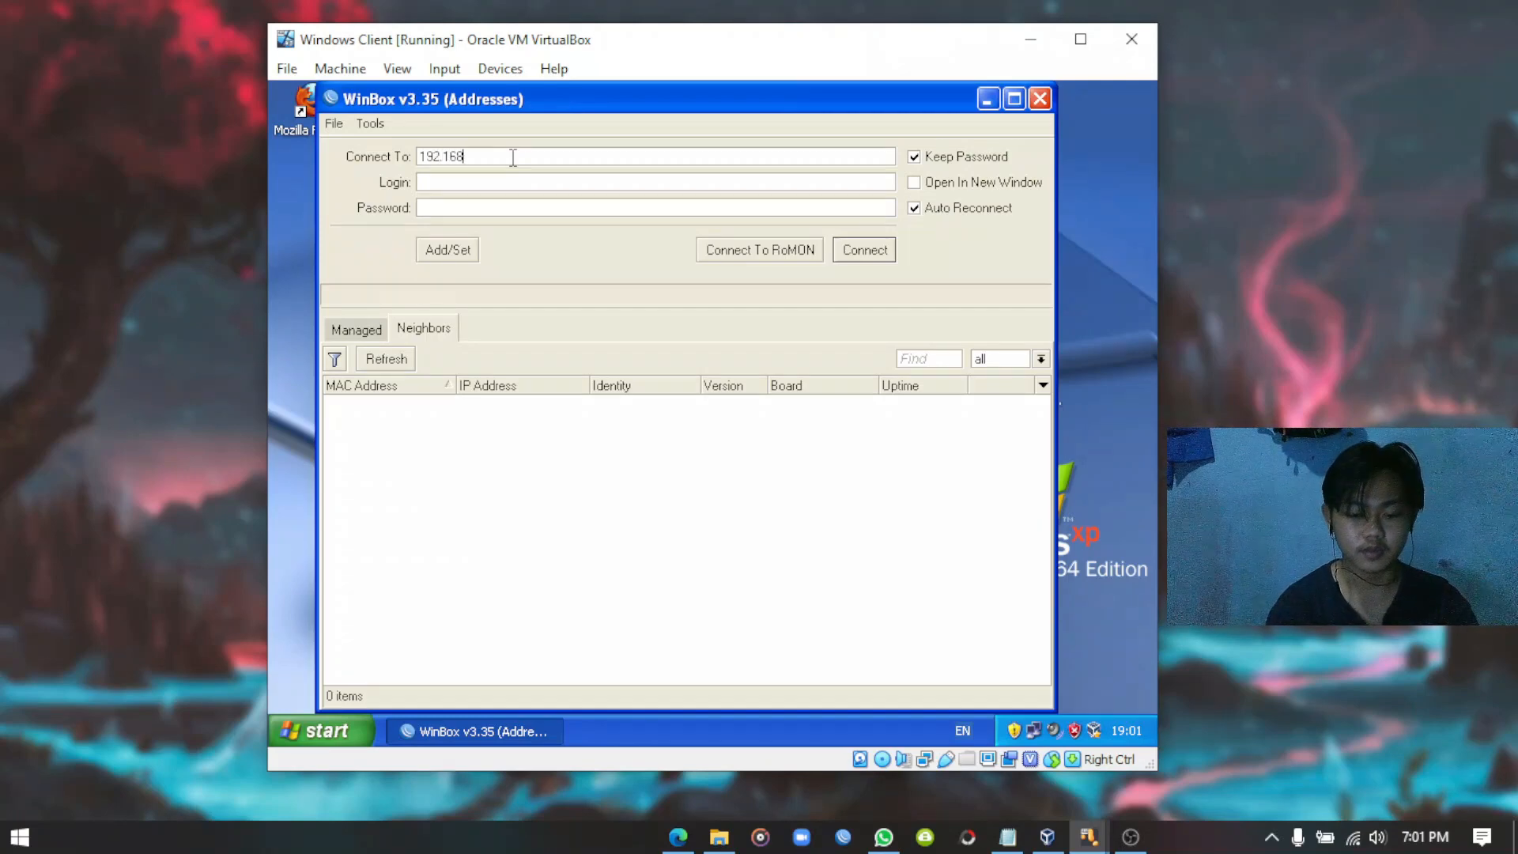
pyautogui.write('.60')
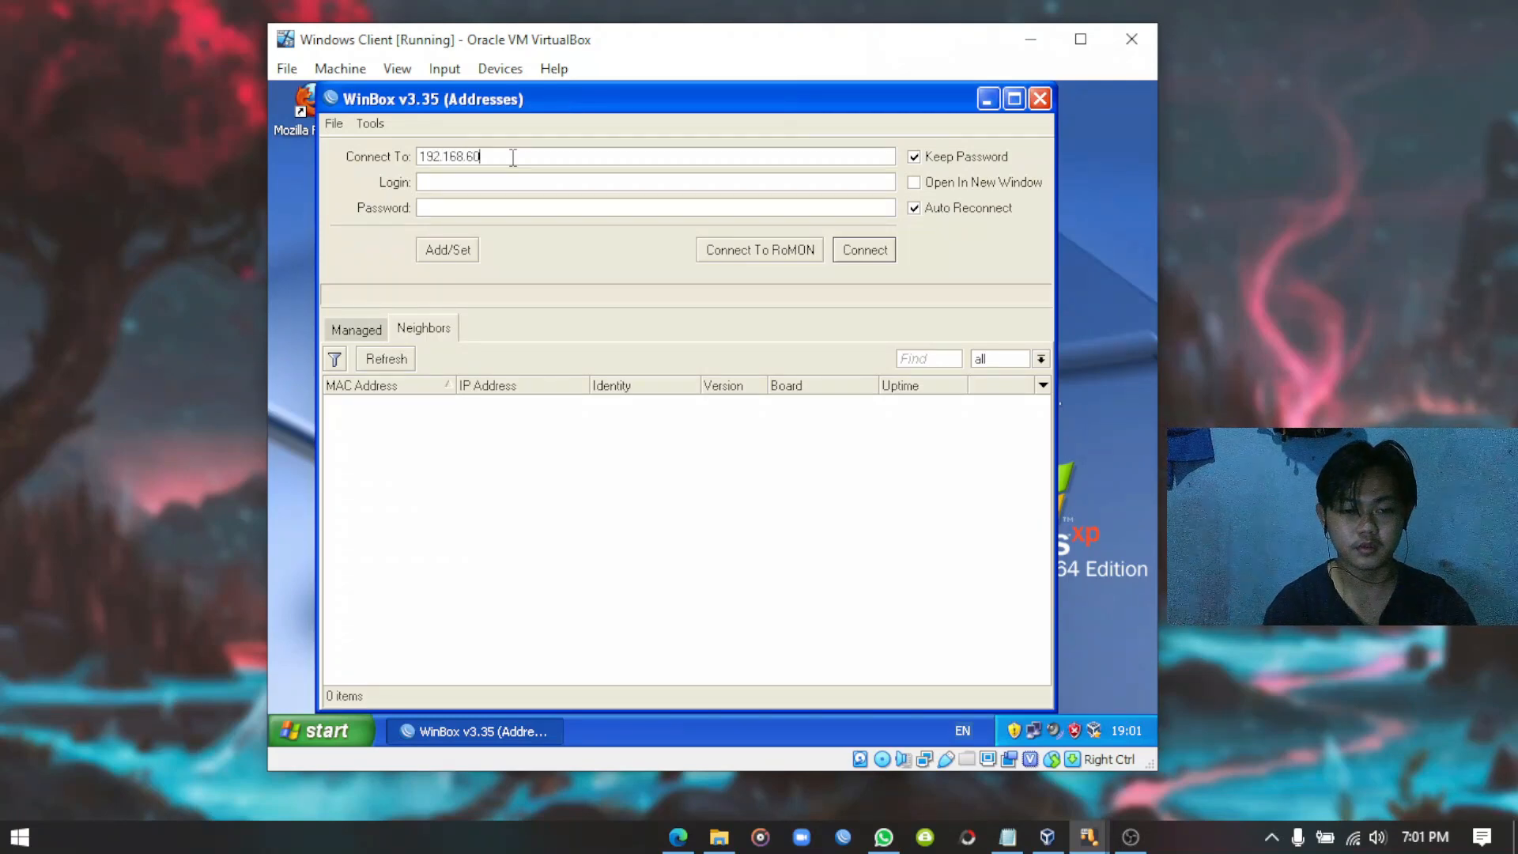
pyautogui.write('.')
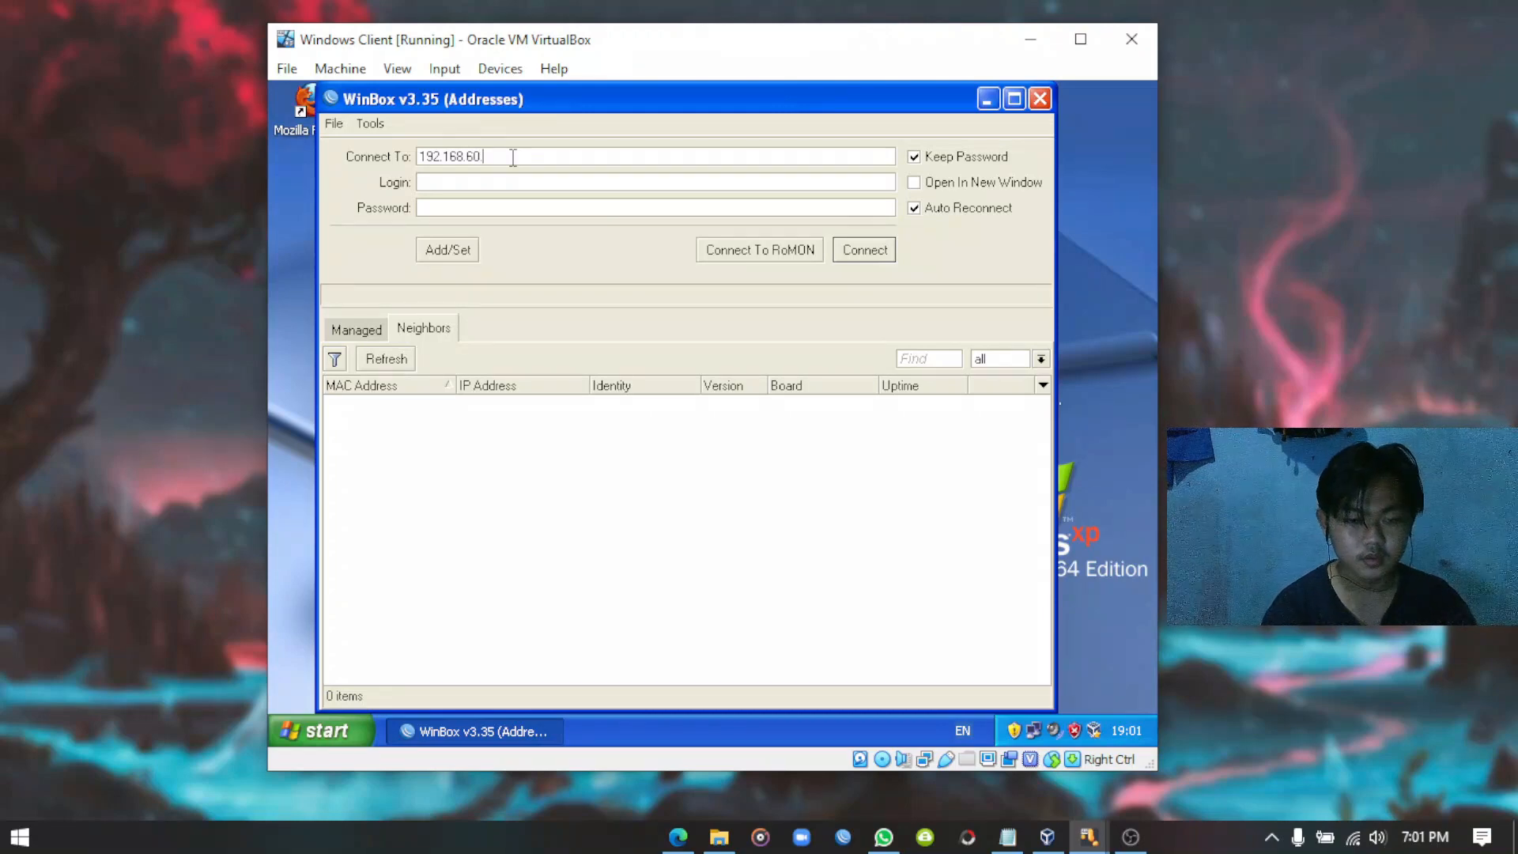
pyautogui.write('1')
pyautogui.write(':100')
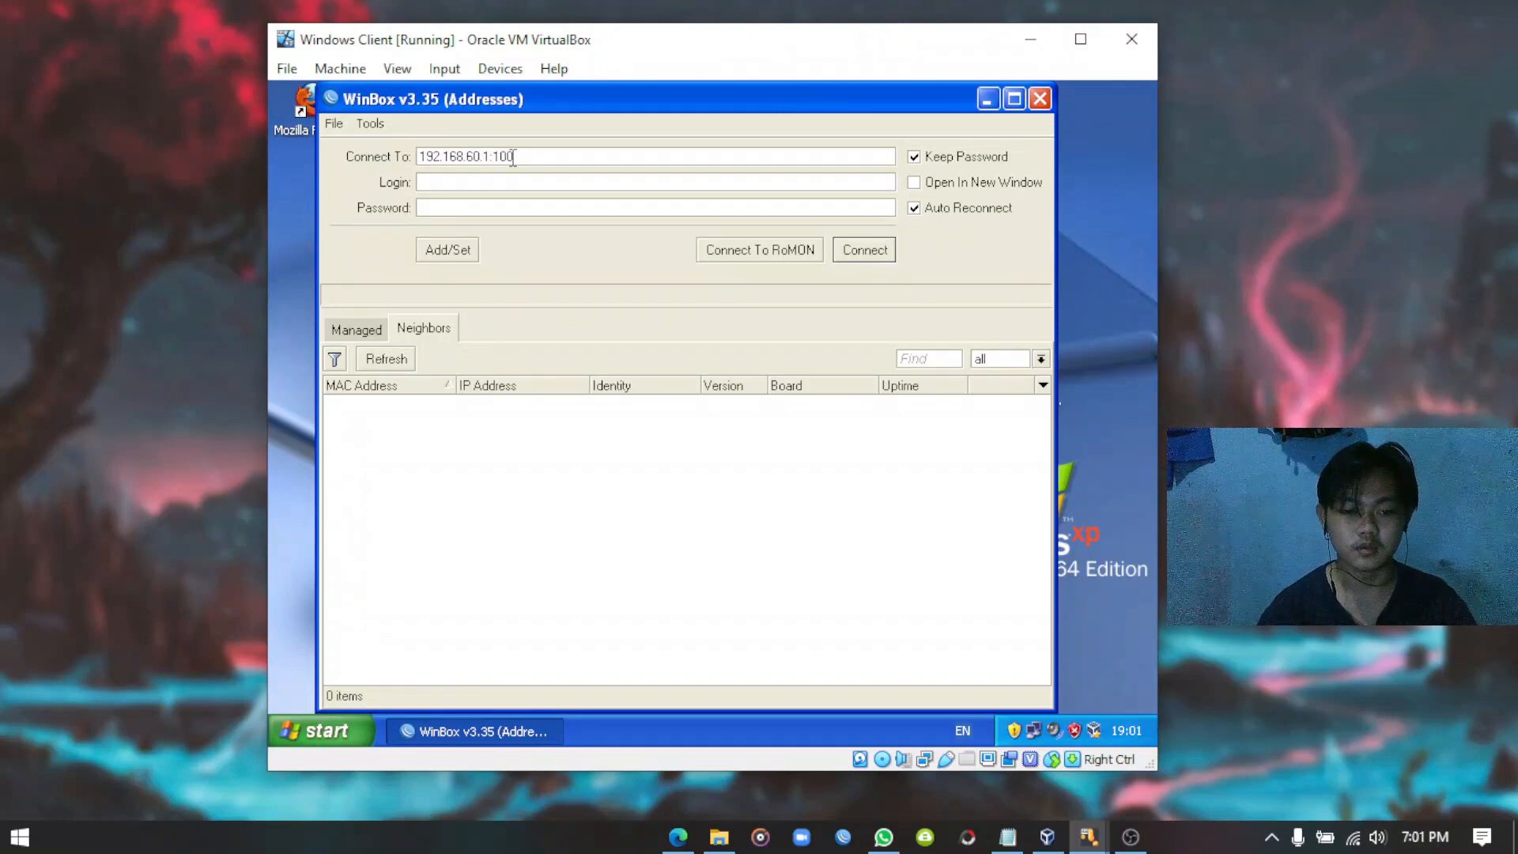
pyautogui.click(502, 180)
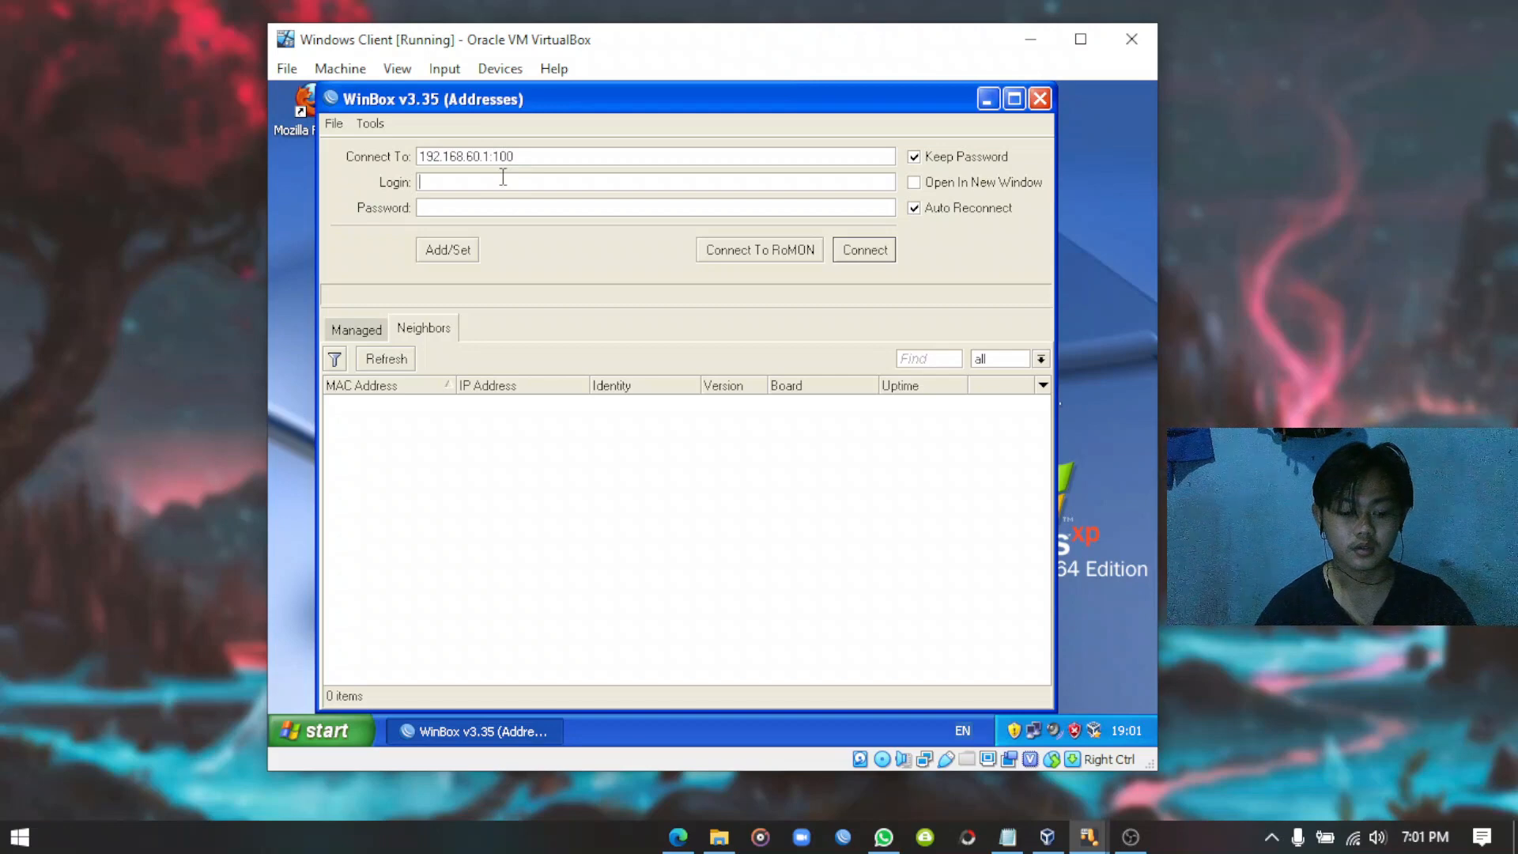
pyautogui.write('Deva')
pyautogui.click(478, 209)
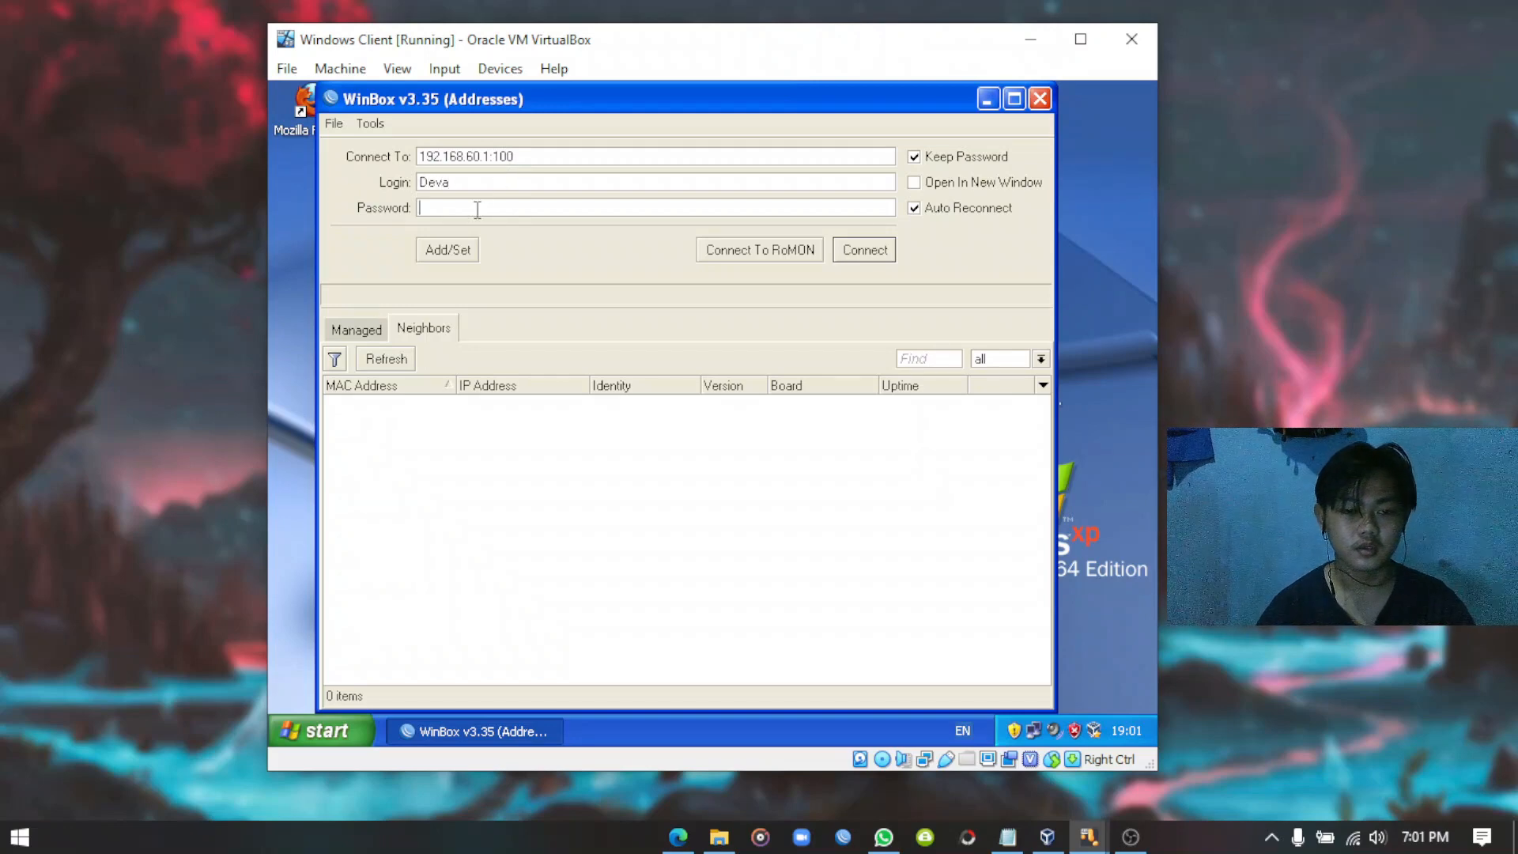
pyautogui.write('****')
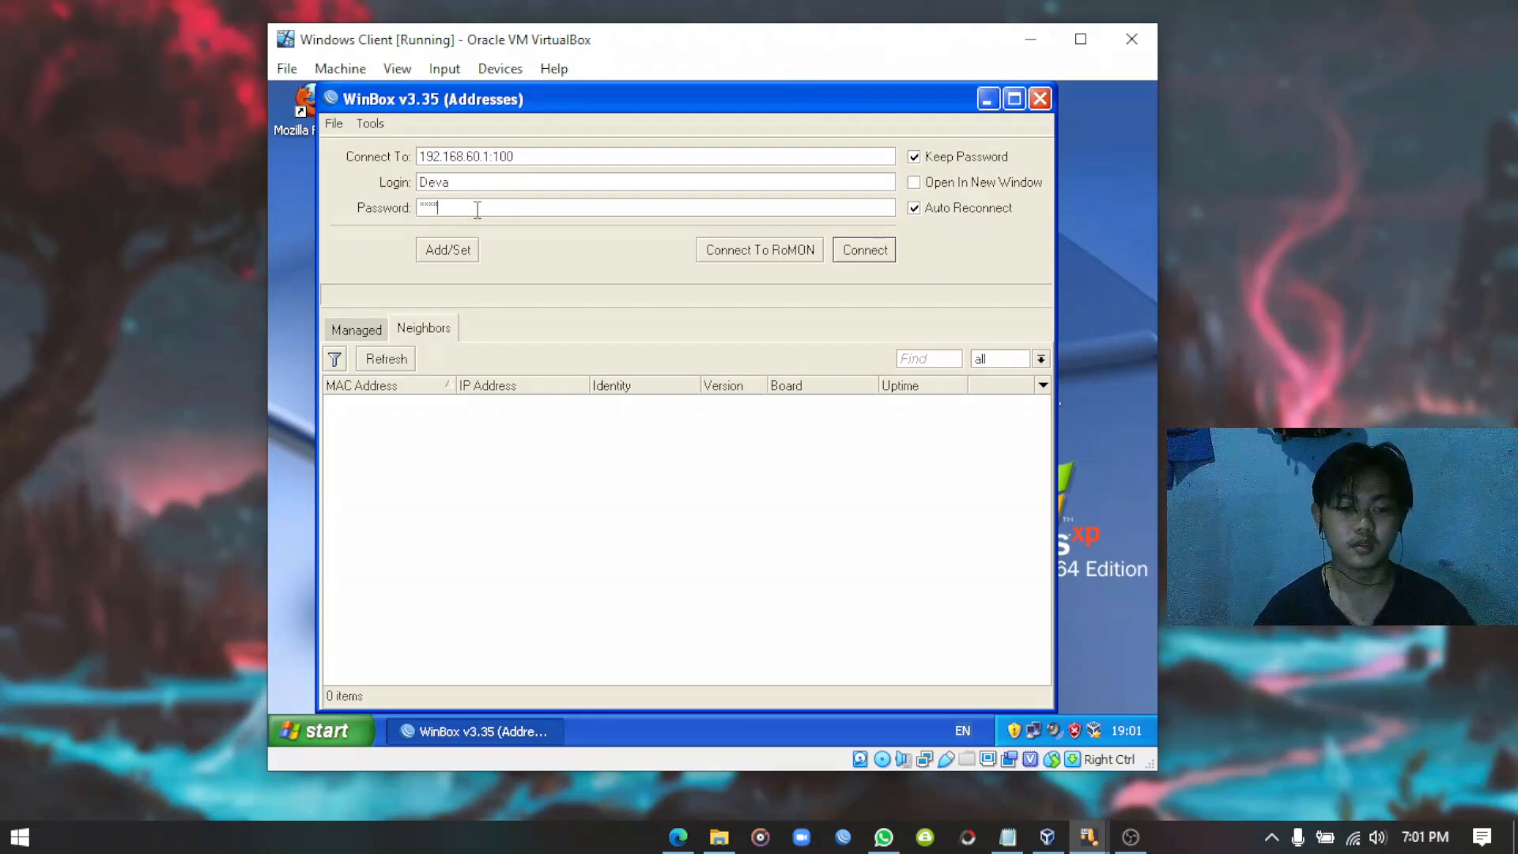
pyautogui.click(864, 251)
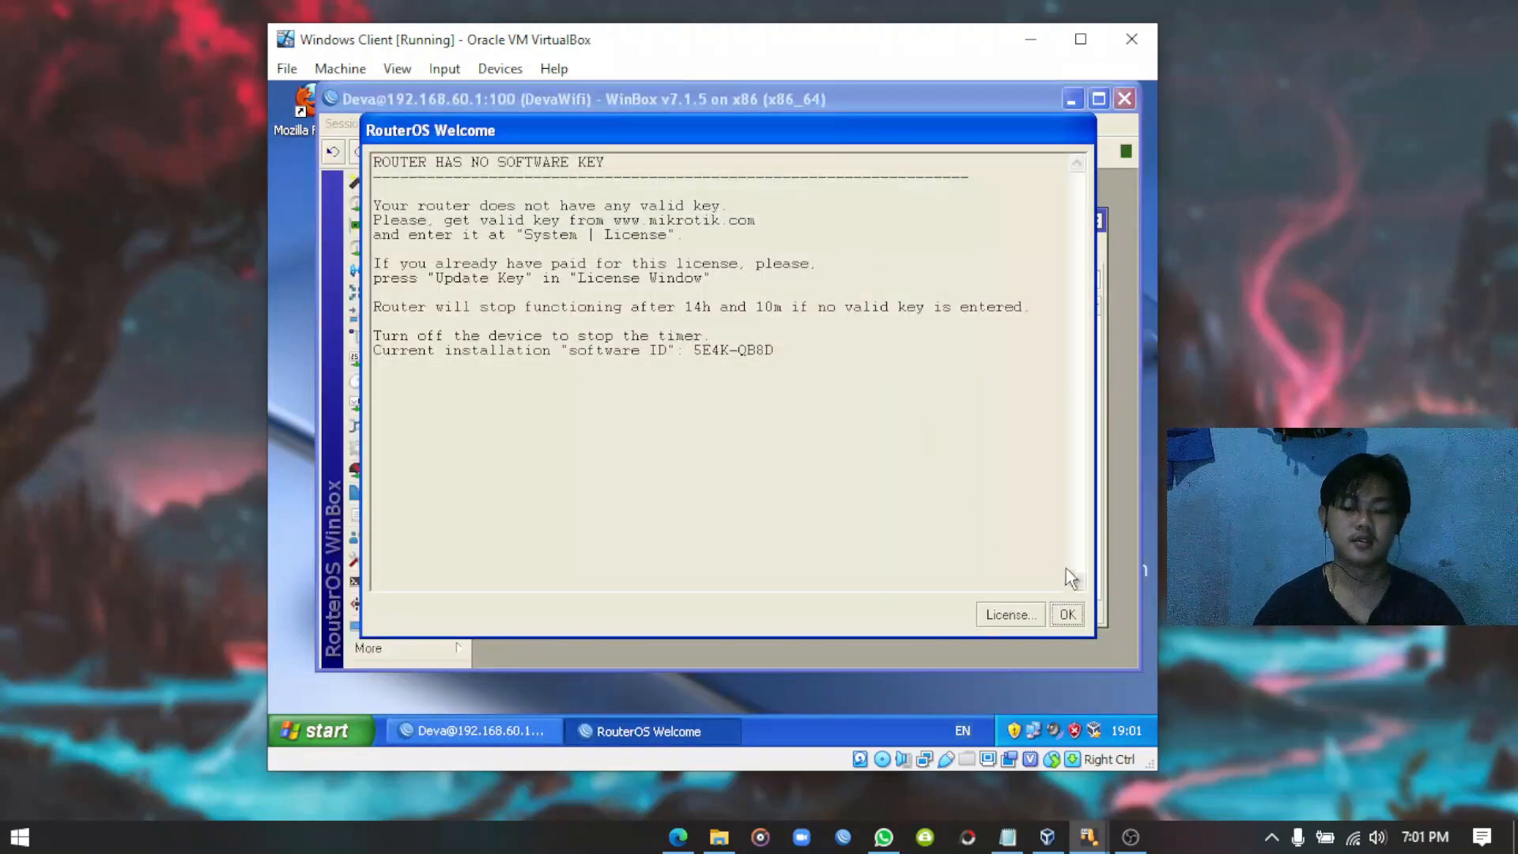
# Dismiss the welcome notice, close File List, and check the restored addresses on Public and Local.
pyautogui.click(1068, 614)
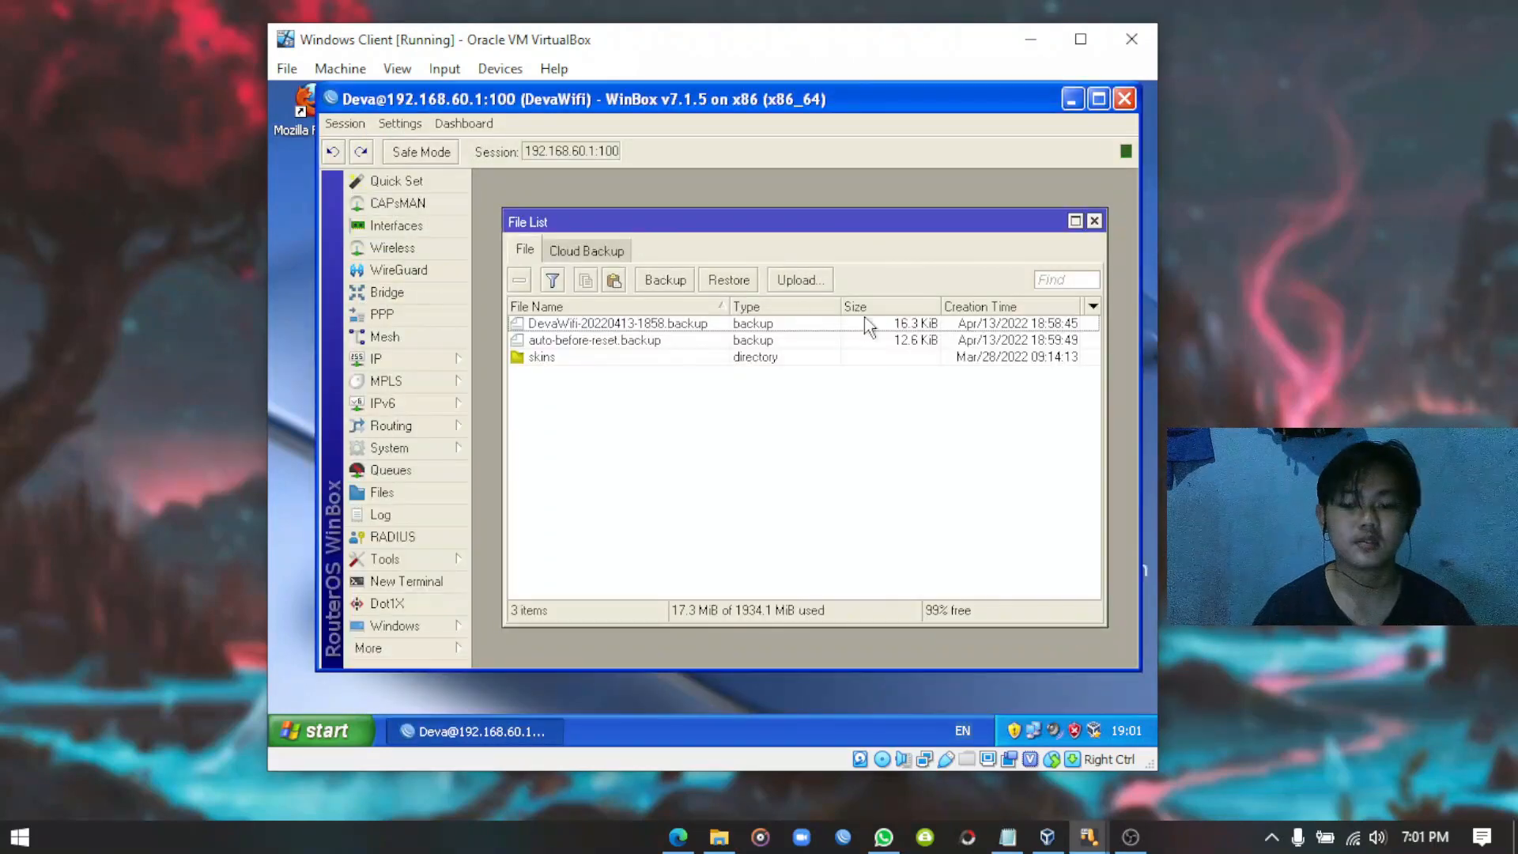
pyautogui.click(1094, 221)
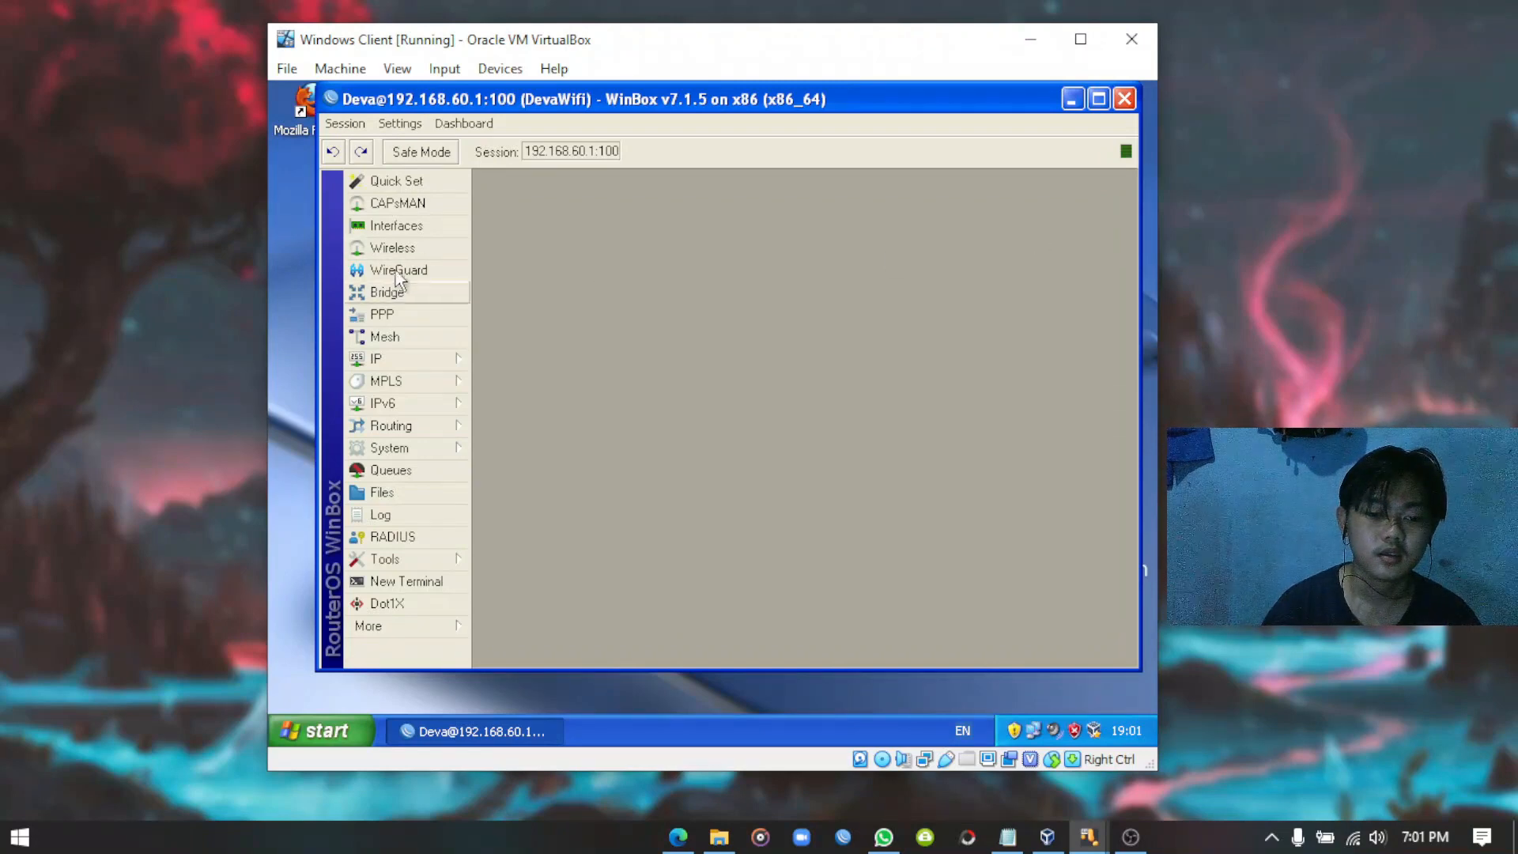
pyautogui.click(422, 362)
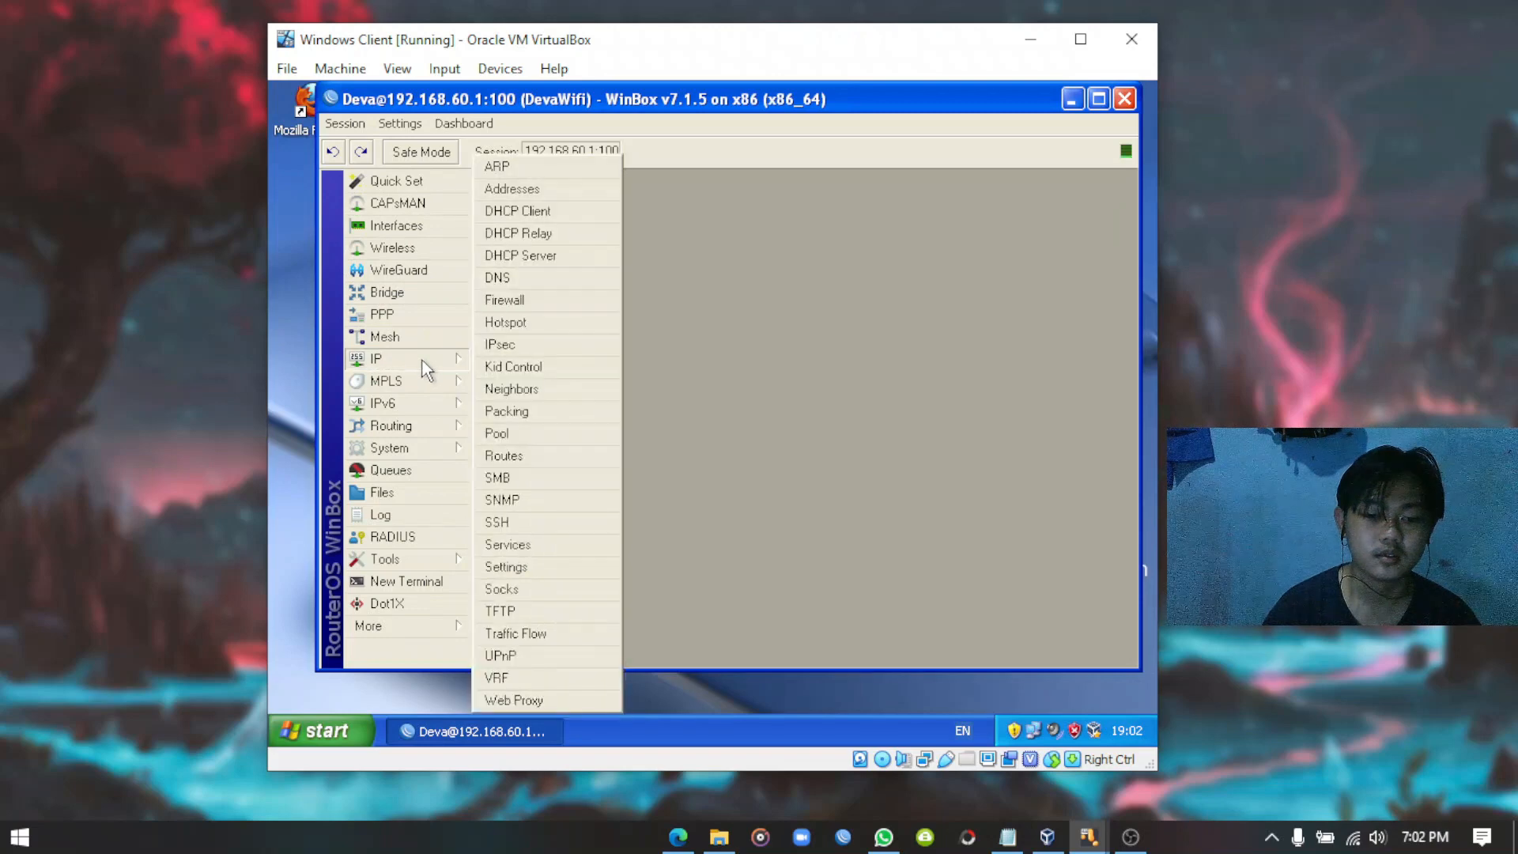
pyautogui.click(540, 188)
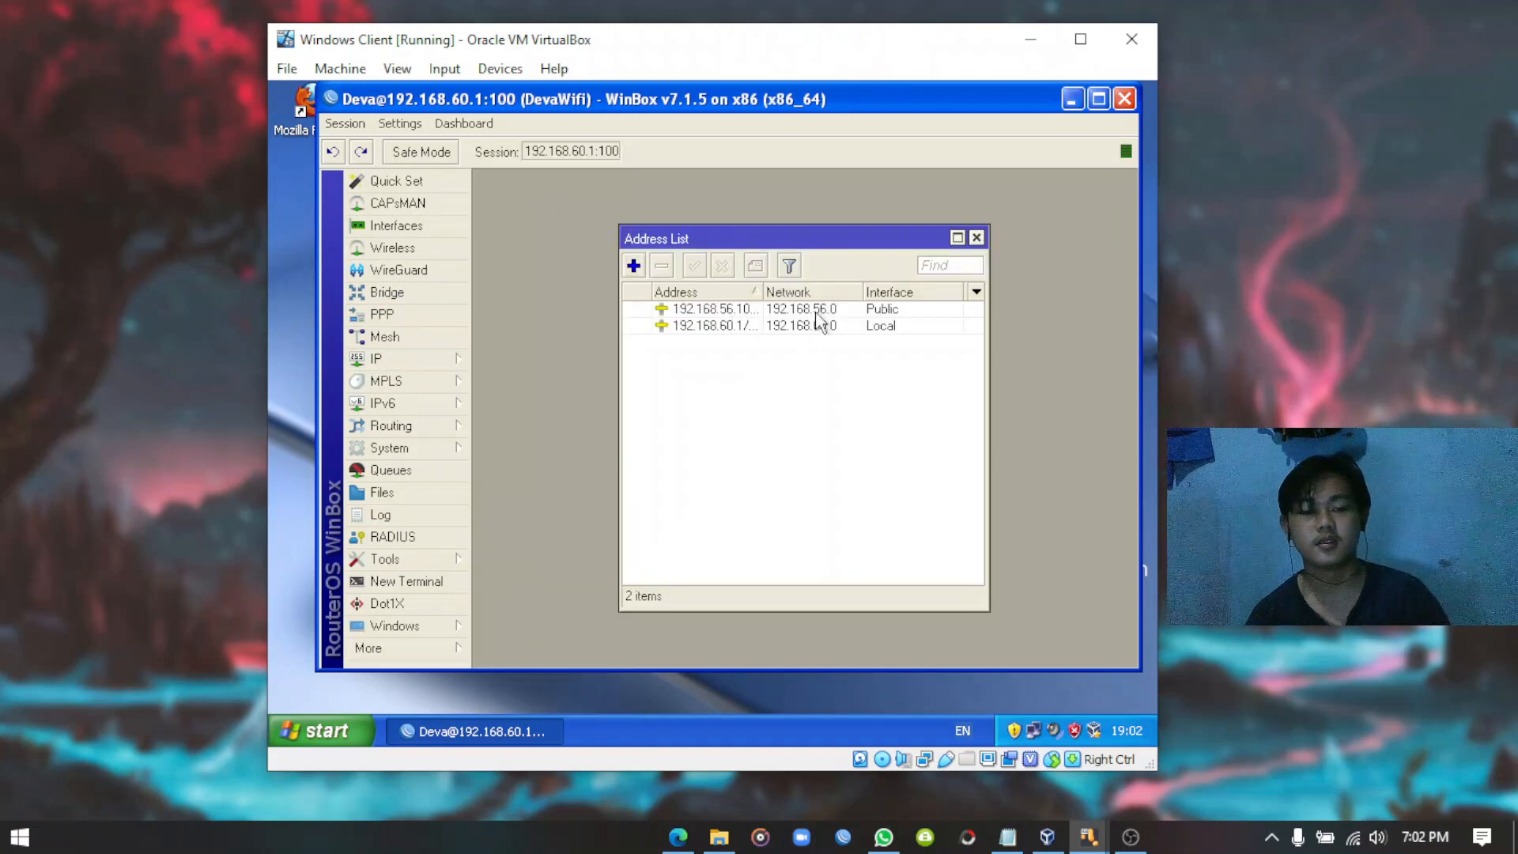
pyautogui.click(976, 238)
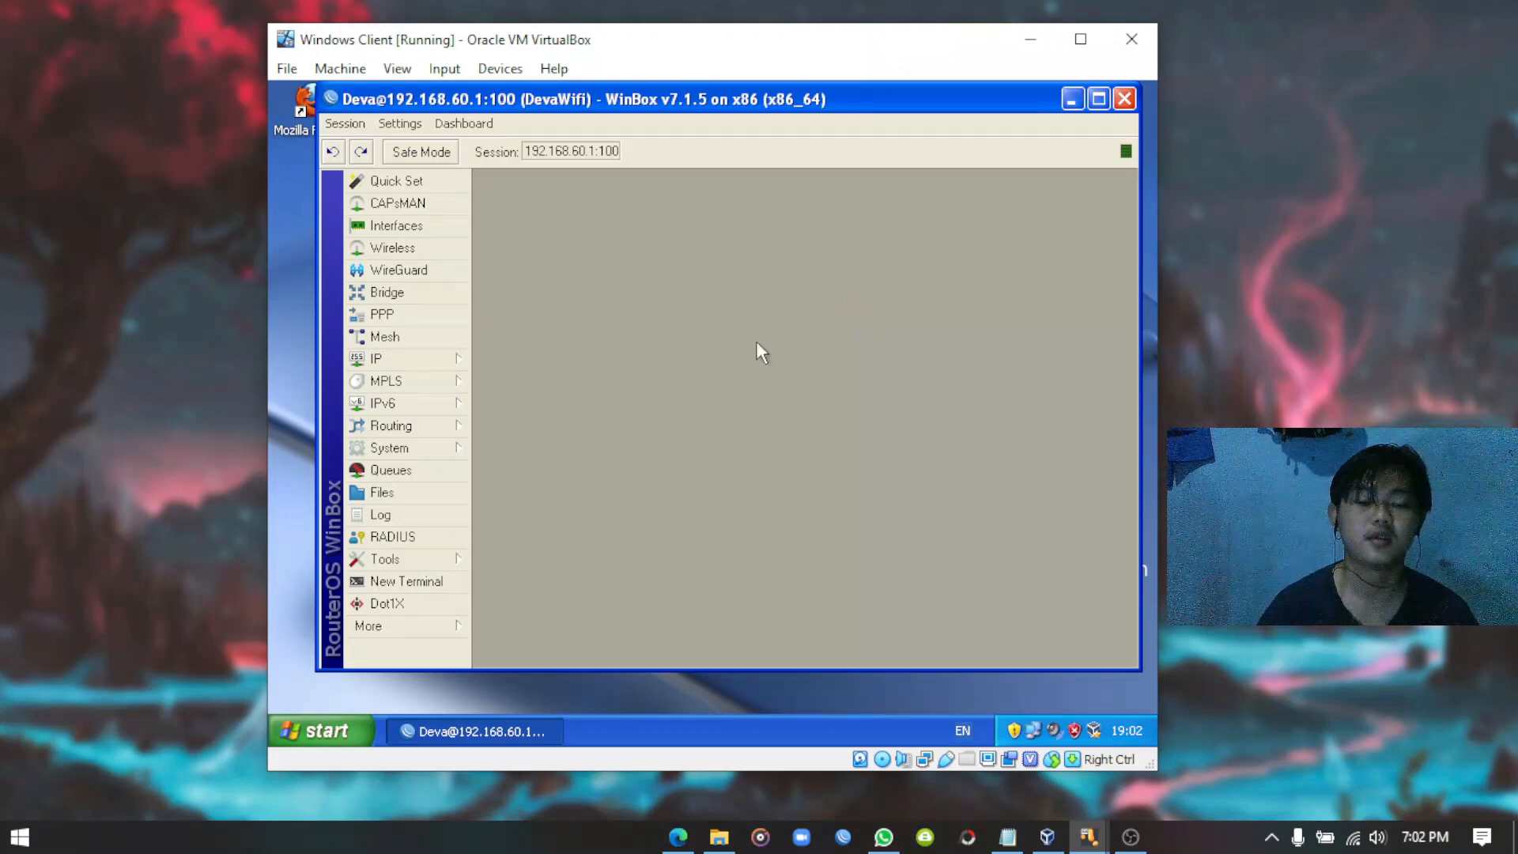